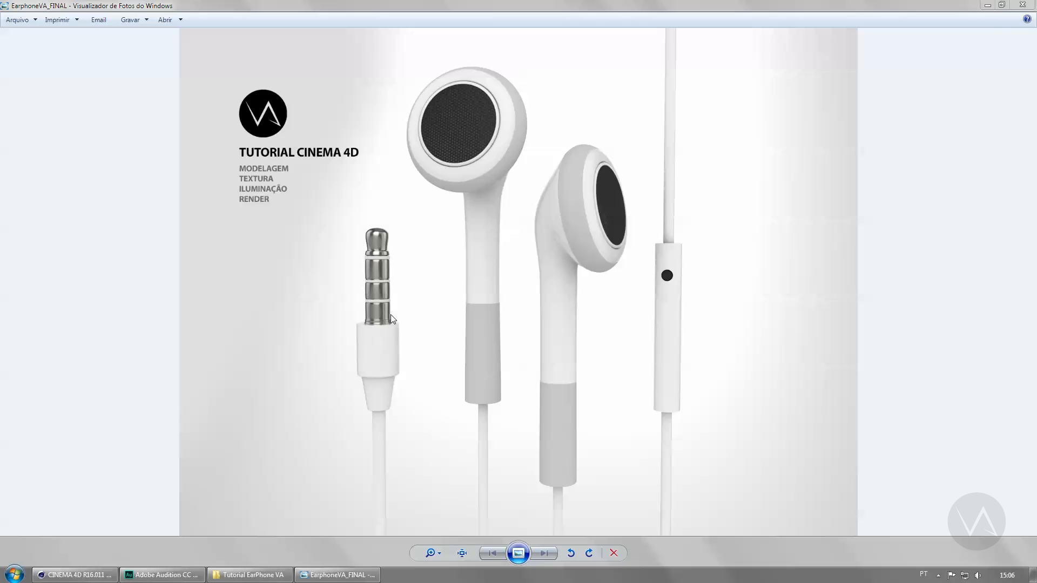
Step: Switch to Cinema 4D and examine the finished earphone scene from several angles, outside its scene camera
{"action": "left_click", "coordinate": [76, 575]}
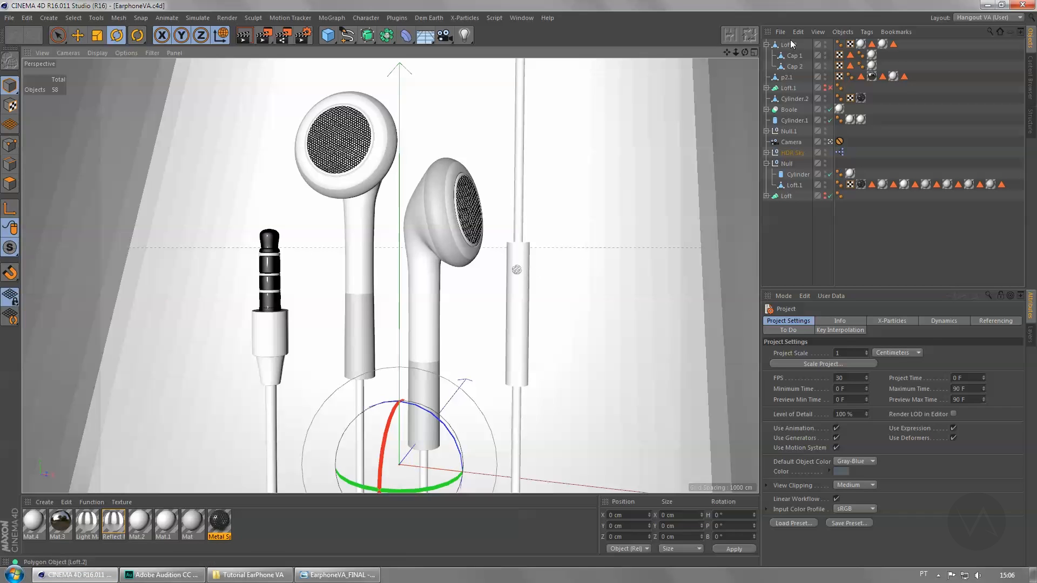
{"action": "left_click", "coordinate": [830, 141]}
{"action": "scroll", "coordinate": [454, 253], "scroll_direction": "down", "scroll_amount": 6}
{"action": "left_click_drag", "start_coordinate": [466, 245], "coordinate": [519, 332], "text": "alt"}
{"action": "left_click", "coordinate": [829, 141]}
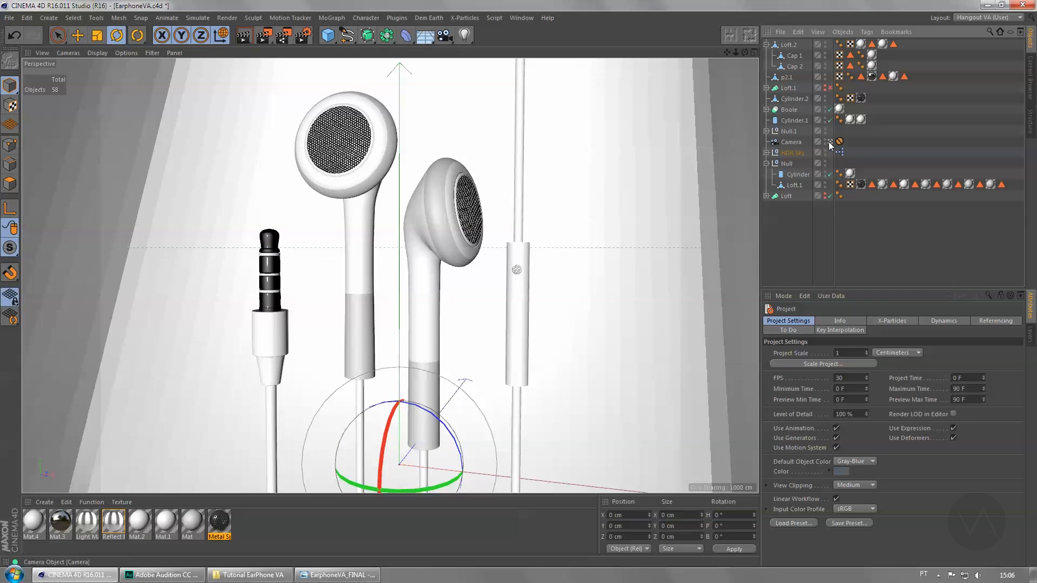
{"action": "left_click", "coordinate": [828, 141]}
{"action": "middle_click_drag", "start_coordinate": [497, 283], "coordinate": [491, 216], "text": "alt"}
{"action": "scroll", "coordinate": [473, 301], "scroll_direction": "down", "scroll_amount": 3}
{"action": "scroll", "coordinate": [473, 300], "scroll_direction": "down", "scroll_amount": 2}
{"action": "middle_click_drag", "start_coordinate": [472, 300], "coordinate": [457, 254], "text": "alt"}
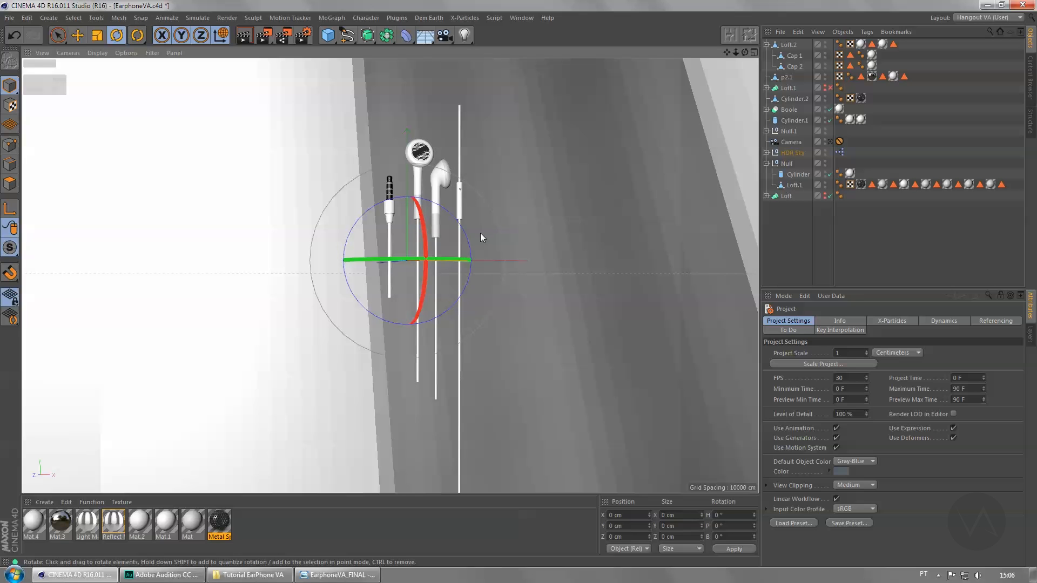
{"action": "mouse_move", "coordinate": [475, 202]}
{"action": "left_mouse_down", "text": "alt"}
{"action": "mouse_move", "coordinate": [480, 185]}
{"action": "mouse_move", "coordinate": [487, 201]}
{"action": "left_mouse_up", "text": "alt"}
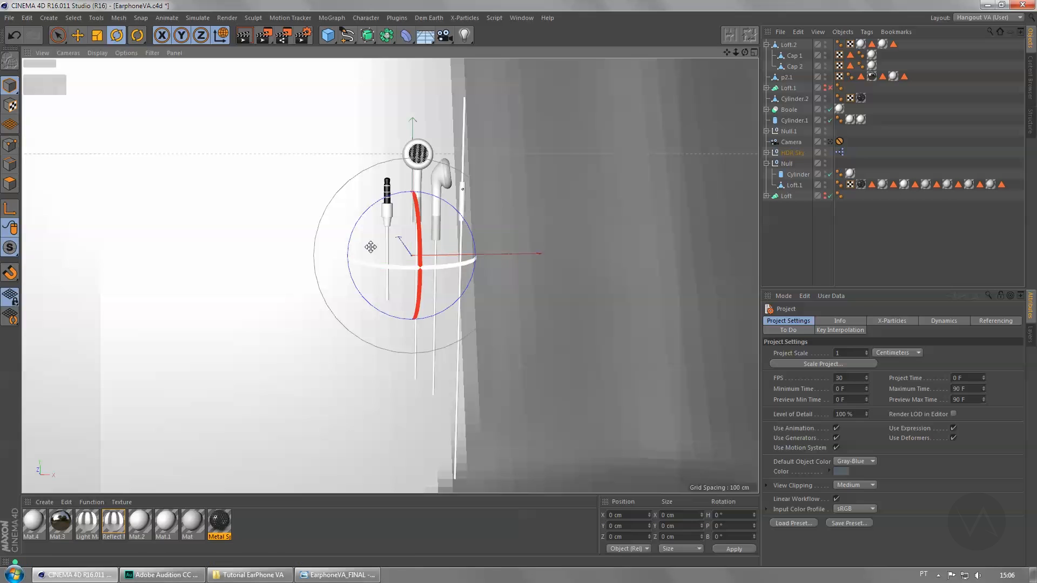
{"action": "scroll", "coordinate": [468, 215], "scroll_direction": "up", "scroll_amount": 2}
{"action": "left_click_drag", "start_coordinate": [468, 215], "coordinate": [439, 248], "text": "alt"}
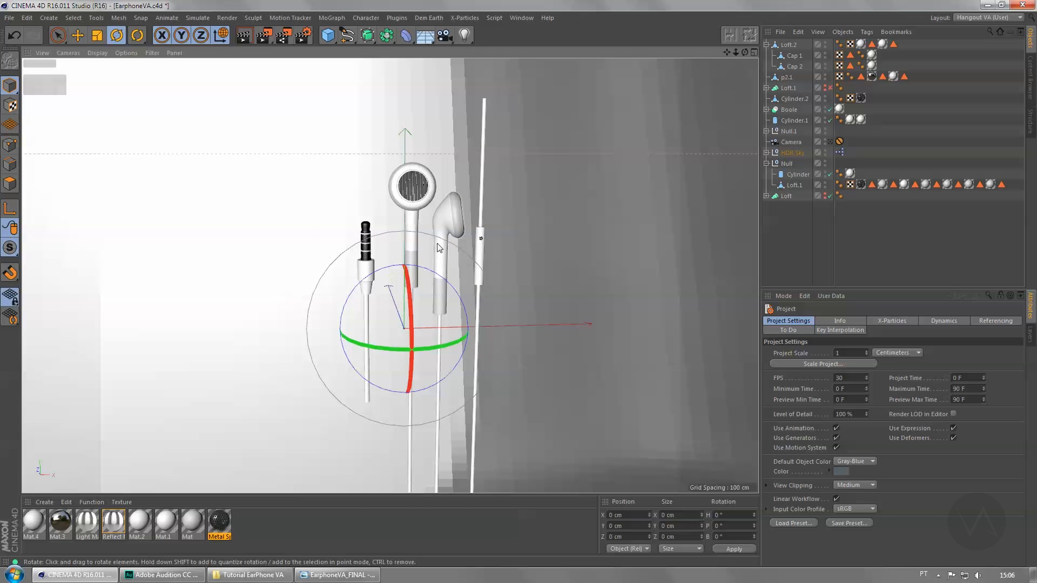
{"action": "left_click", "coordinate": [481, 183]}
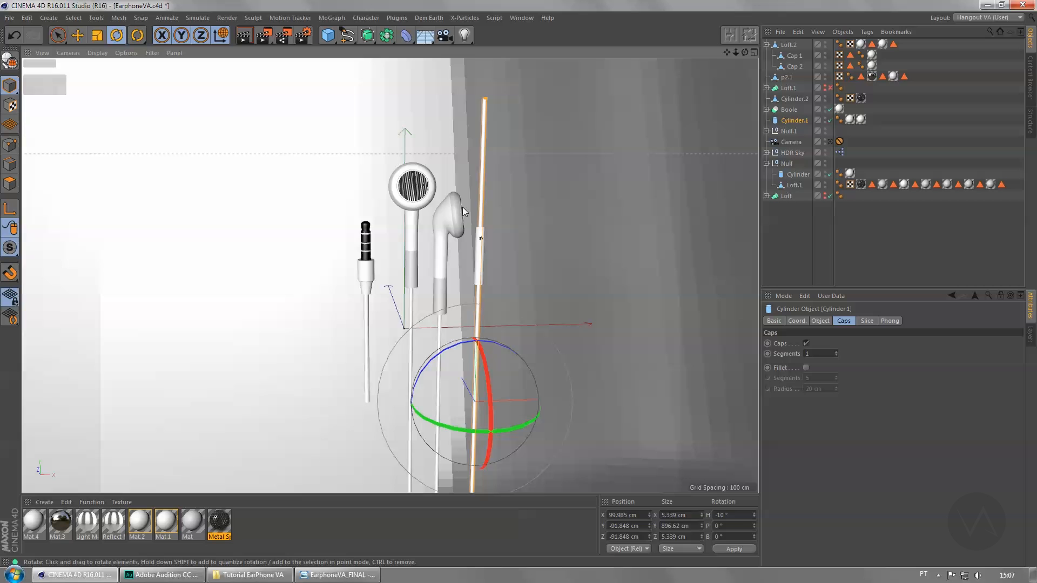
{"action": "left_click_drag", "start_coordinate": [431, 222], "coordinate": [453, 243], "text": "alt"}
{"action": "scroll", "coordinate": [411, 233], "scroll_direction": "up", "scroll_amount": 2}
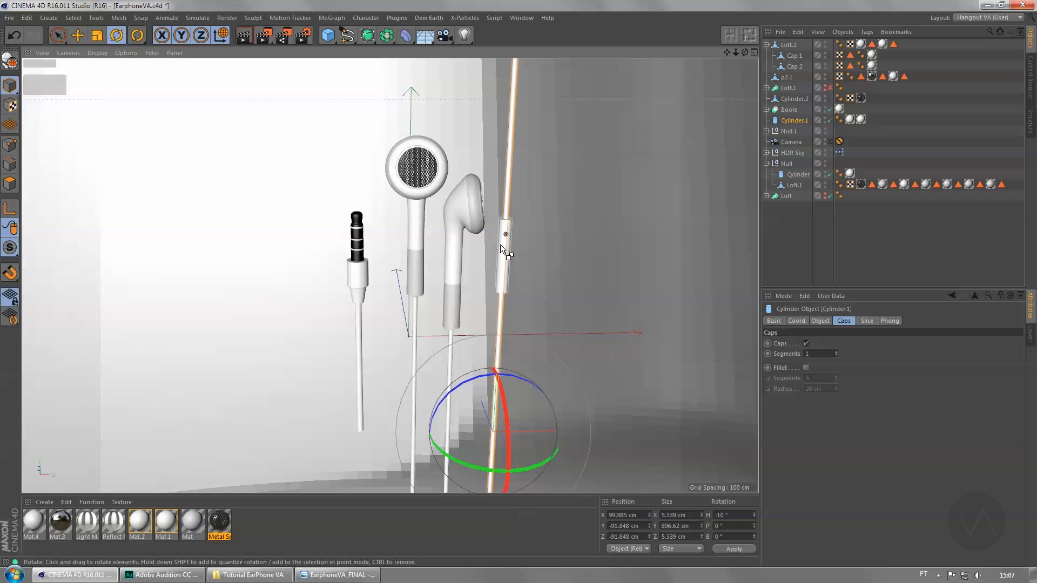
Step: Close the finished earphone project and add a circle spline with a 20 cm radius to the empty scene
{"action": "key", "text": "ctrl+F4"}
{"action": "left_click", "coordinate": [534, 331]}
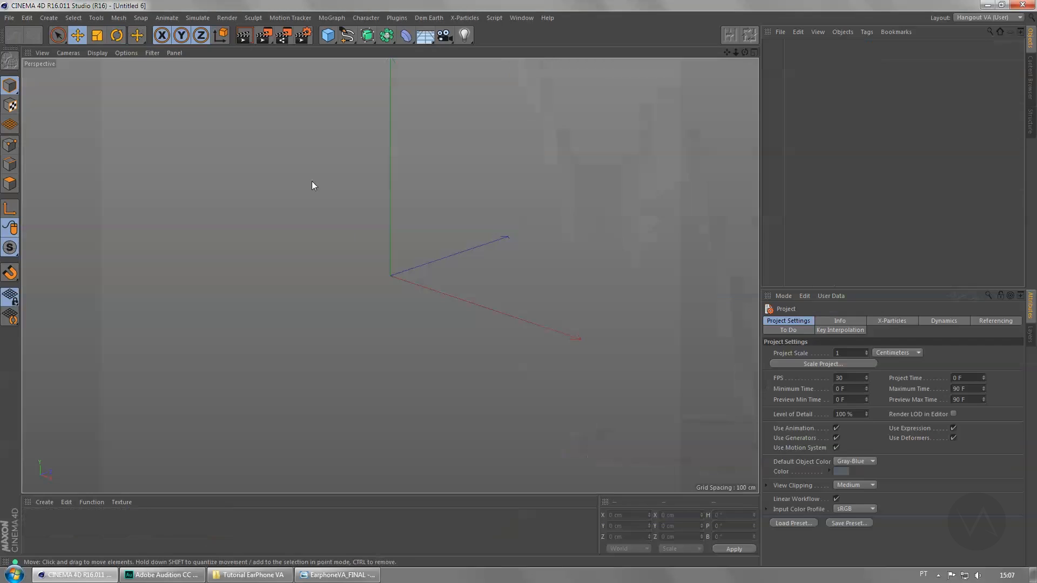
{"action": "left_click", "coordinate": [347, 35]}
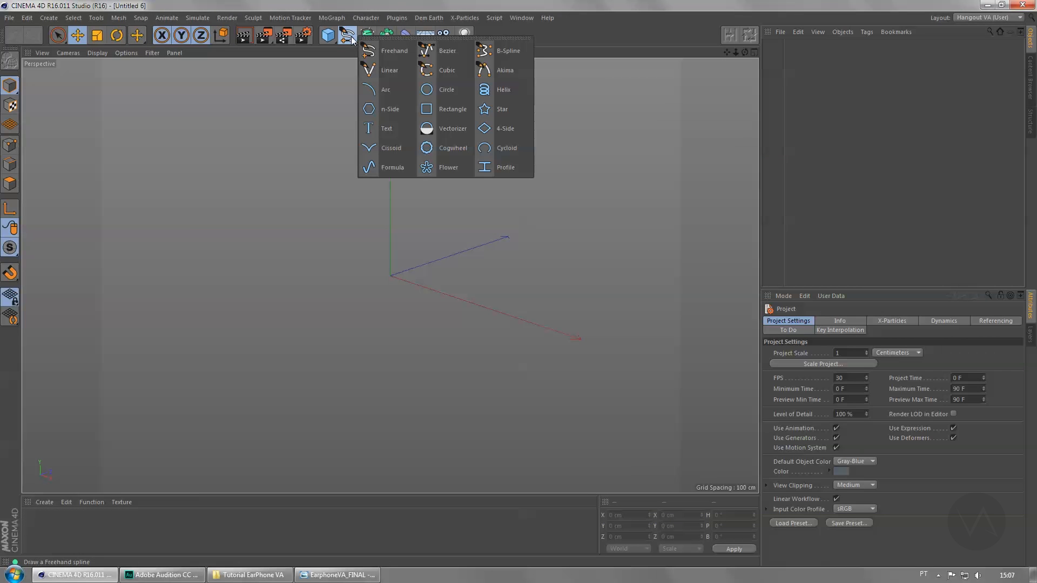
{"action": "left_click", "coordinate": [445, 91]}
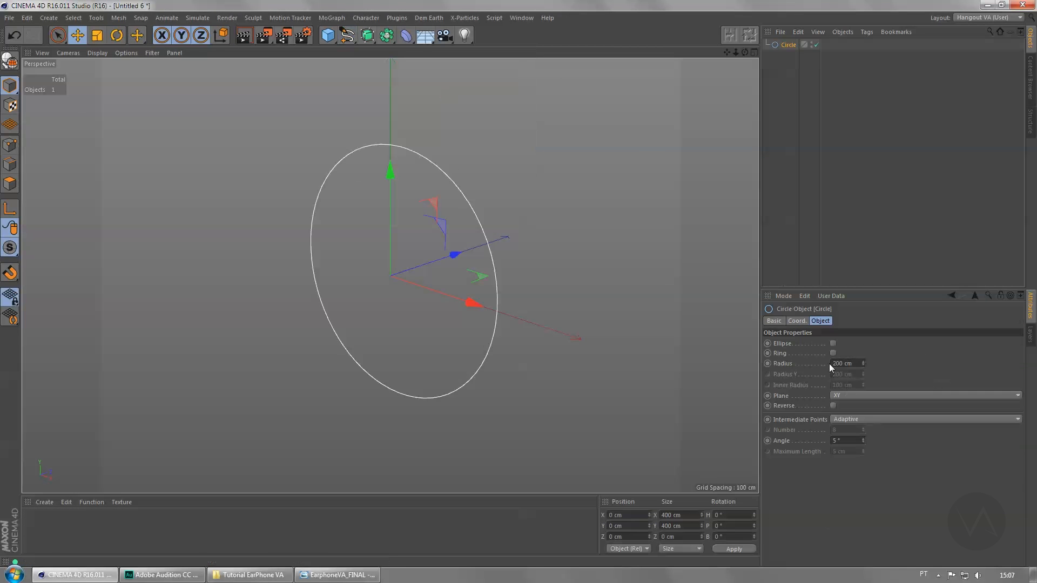
{"action": "left_click", "coordinate": [844, 364]}
{"action": "type", "text": "2"}
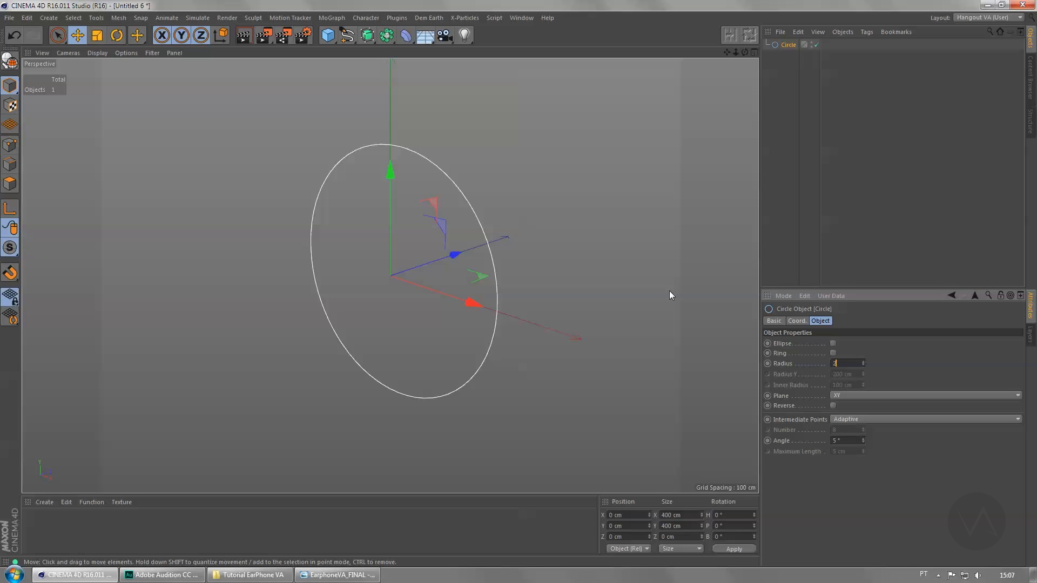
{"action": "type", "text": "0"}
{"action": "key", "text": "Return"}
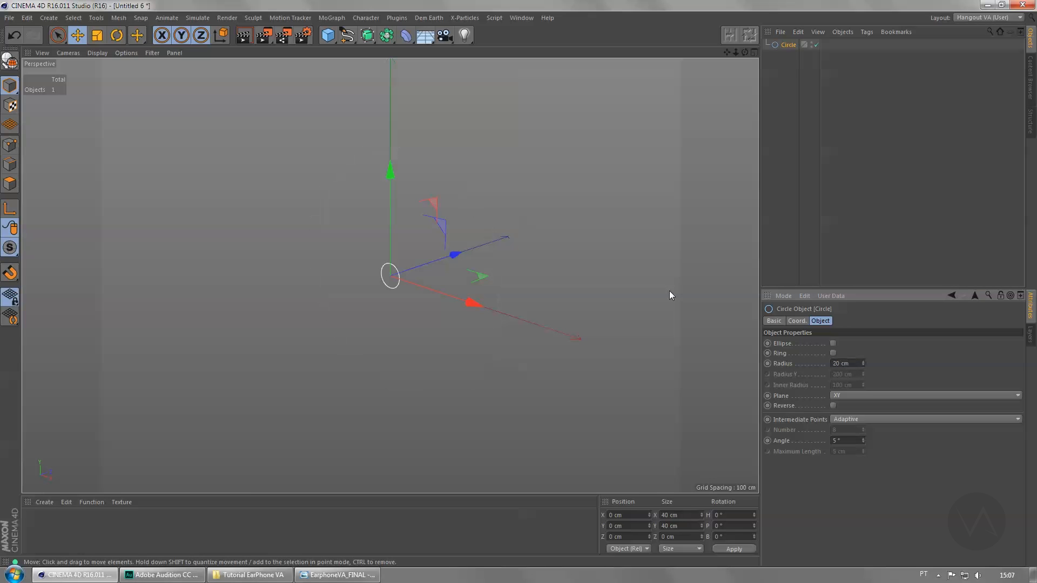
Step: Add a Loft generator and make the circle spline its child
{"action": "scroll", "coordinate": [391, 300], "scroll_direction": "up", "scroll_amount": 2}
{"action": "middle_click_drag", "start_coordinate": [391, 300], "coordinate": [339, 338], "text": "alt"}
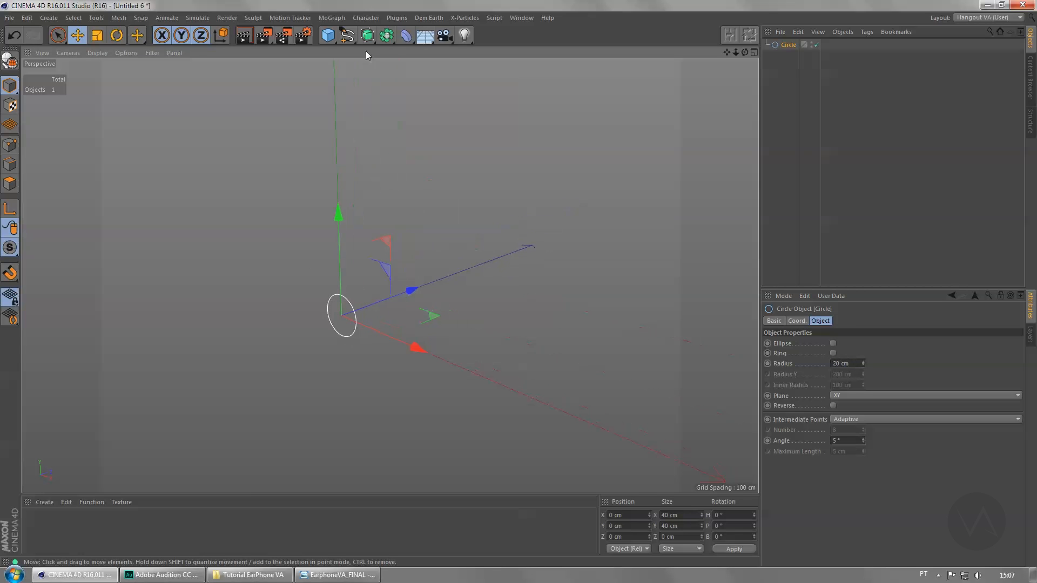
{"action": "left_click", "coordinate": [366, 35]}
{"action": "left_click", "coordinate": [366, 35]}
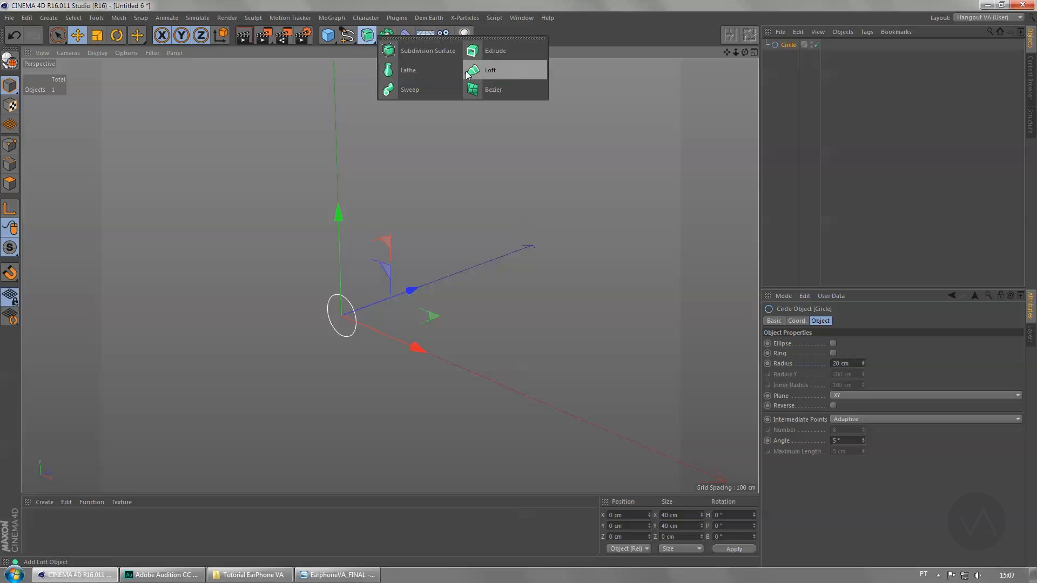
{"action": "left_click", "coordinate": [490, 73]}
{"action": "left_click_drag", "start_coordinate": [788, 56], "coordinate": [786, 45]}
{"action": "left_click_drag", "start_coordinate": [421, 318], "coordinate": [380, 283], "text": "alt"}
{"action": "left_click_drag", "start_coordinate": [338, 309], "coordinate": [459, 276], "text": "alt"}
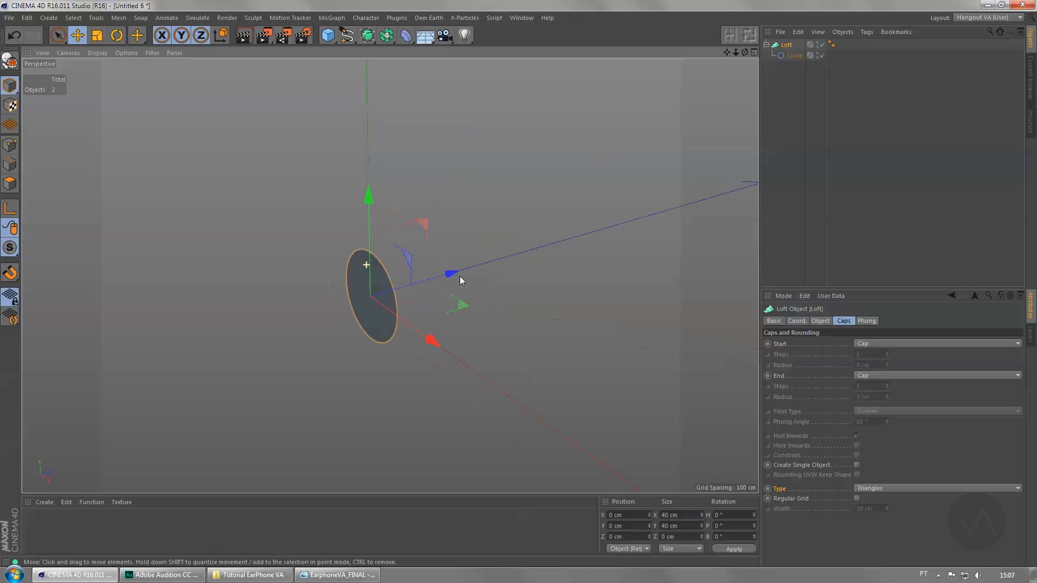
Step: Duplicate the loft's circle to about 51 cm along Z to form a short cylinder
{"action": "left_click", "coordinate": [792, 56]}
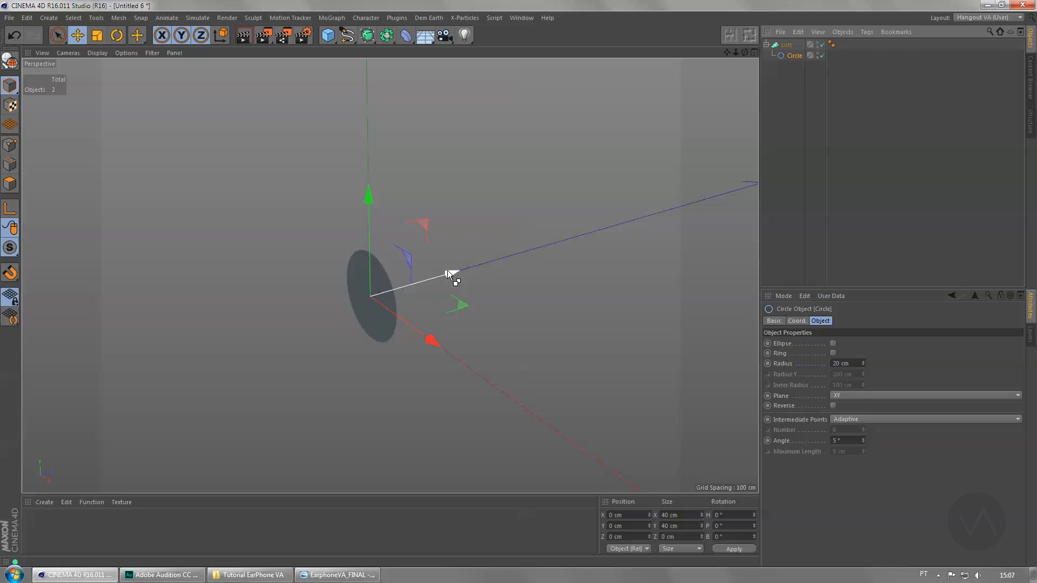
{"action": "left_click_drag", "start_coordinate": [449, 272], "coordinate": [533, 245], "text": "ctrl"}
{"action": "middle_click_drag", "start_coordinate": [540, 265], "coordinate": [386, 303], "text": "alt"}
{"action": "left_click_drag", "start_coordinate": [415, 276], "coordinate": [559, 235]}
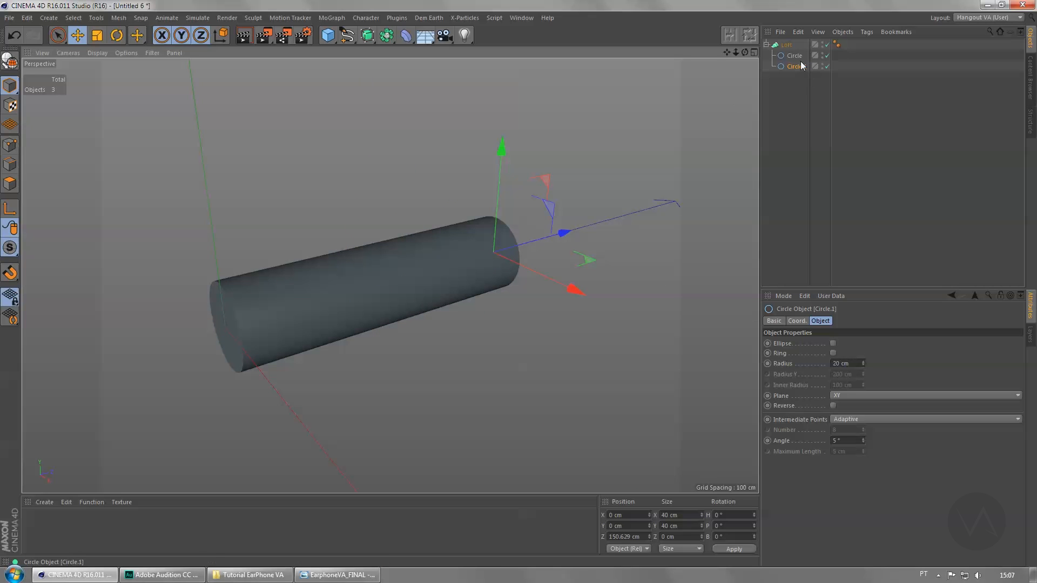
{"action": "key", "text": "ctrl+z"}
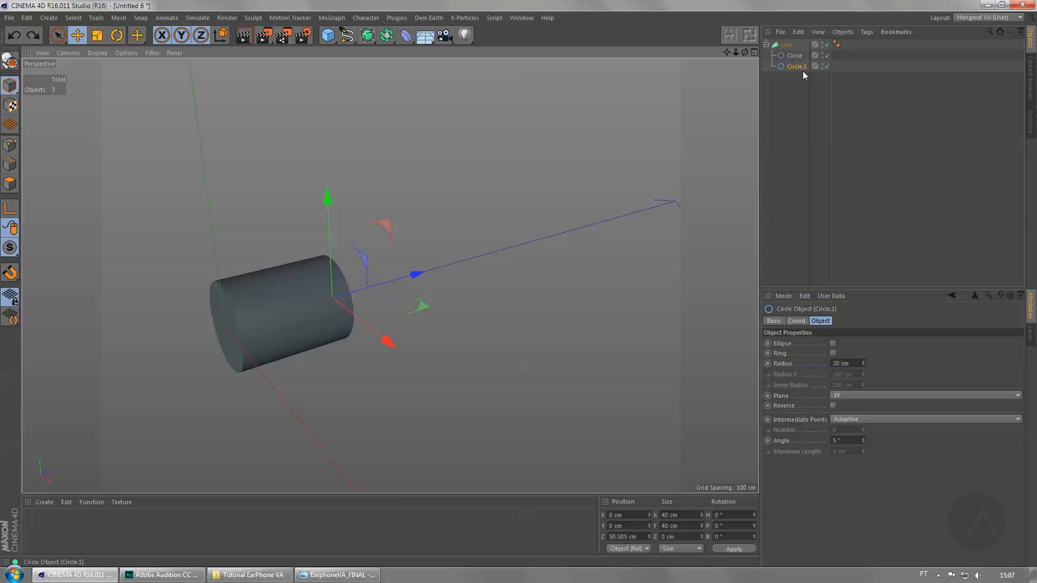
Step: Try a third loft circle at about 189 cm along Z, scaled to about 70 cm, and test its order and position
{"action": "left_click_drag", "start_coordinate": [416, 276], "coordinate": [605, 219], "text": "ctrl"}
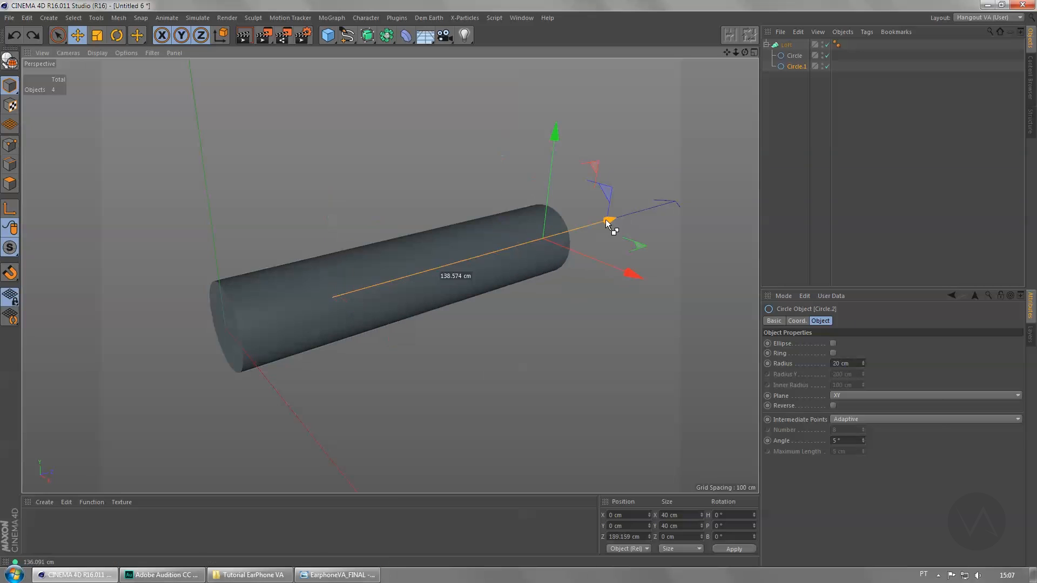
{"action": "key", "text": "t"}
{"action": "left_click_drag", "start_coordinate": [473, 389], "coordinate": [752, 137]}
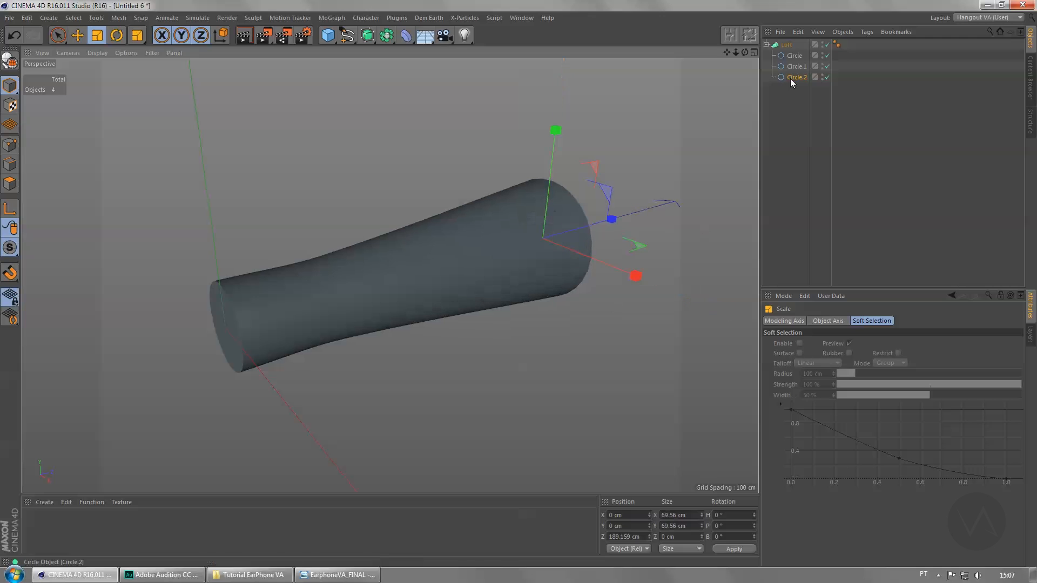
{"action": "left_click_drag", "start_coordinate": [789, 80], "coordinate": [787, 61], "text": "ctrl"}
{"action": "key", "text": "e"}
{"action": "left_click_drag", "start_coordinate": [607, 223], "coordinate": [569, 286]}
{"action": "middle_click_drag", "start_coordinate": [481, 278], "coordinate": [392, 278], "text": "alt"}
{"action": "left_click_drag", "start_coordinate": [428, 261], "coordinate": [618, 216], "text": "alt"}
Step: Undo the trial changes to the third circle, including its scaling and duplication
{"action": "key", "text": "ctrl+z"}
{"action": "key", "text": "ctrl+z"}
{"action": "key", "text": "ctrl+z"}
{"action": "key", "text": "ctrl+z"}
{"action": "key", "text": "ctrl+z"}
{"action": "key", "text": "ctrl+z"}
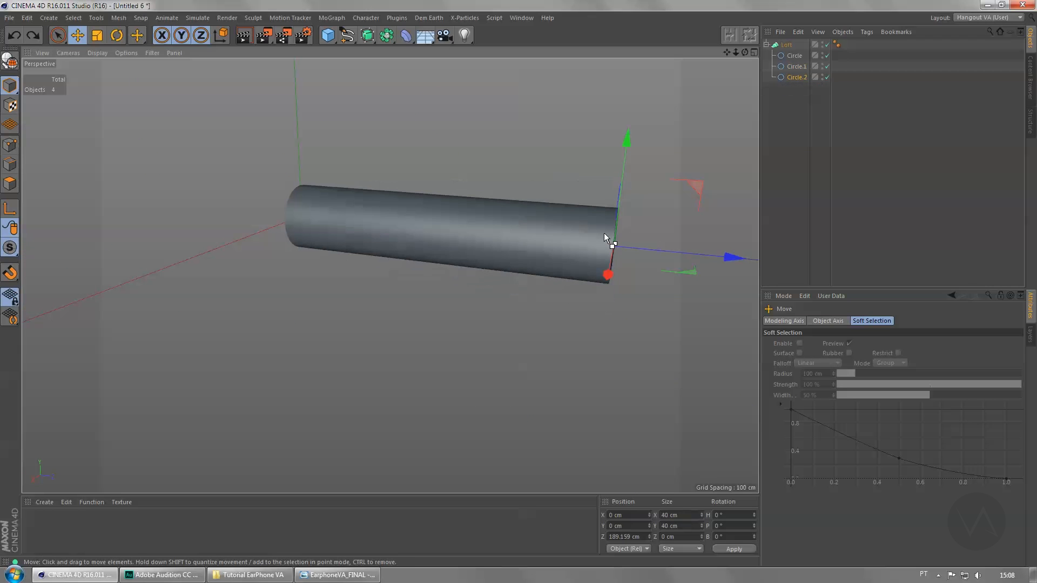
{"action": "key", "text": "ctrl+z"}
Step: Duplicate the second circle to about 218 cm along Z, extending the loft into a long stem
{"action": "left_click_drag", "start_coordinate": [604, 232], "coordinate": [626, 263], "text": "alt"}
{"action": "scroll", "coordinate": [382, 351], "scroll_direction": "down", "scroll_amount": 3}
{"action": "left_click_drag", "start_coordinate": [383, 351], "coordinate": [439, 282], "text": "alt"}
{"action": "left_click_drag", "start_coordinate": [451, 324], "coordinate": [396, 332], "text": "alt"}
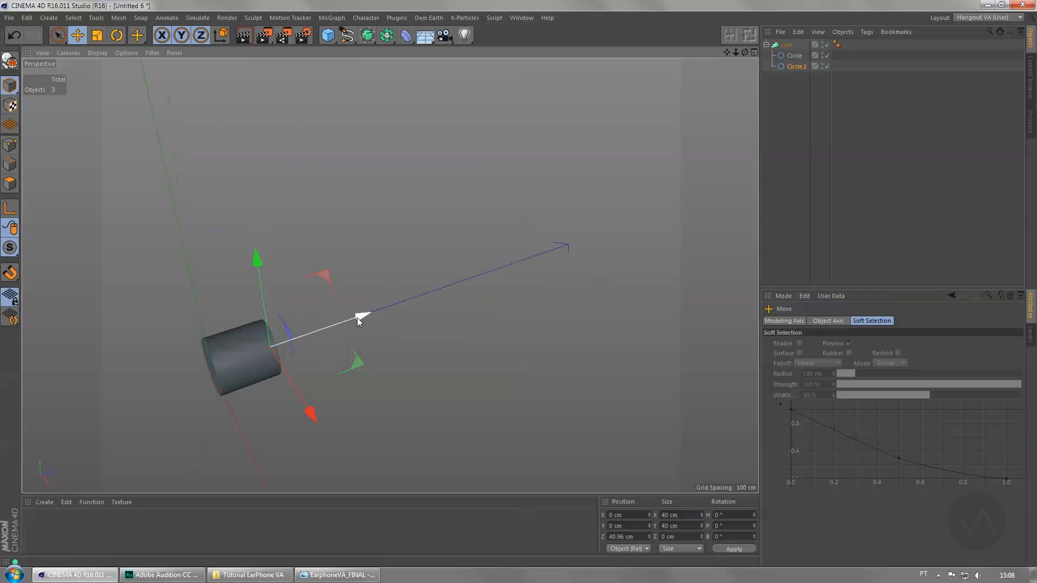
{"action": "left_click_drag", "start_coordinate": [359, 314], "coordinate": [511, 299], "text": "ctrl"}
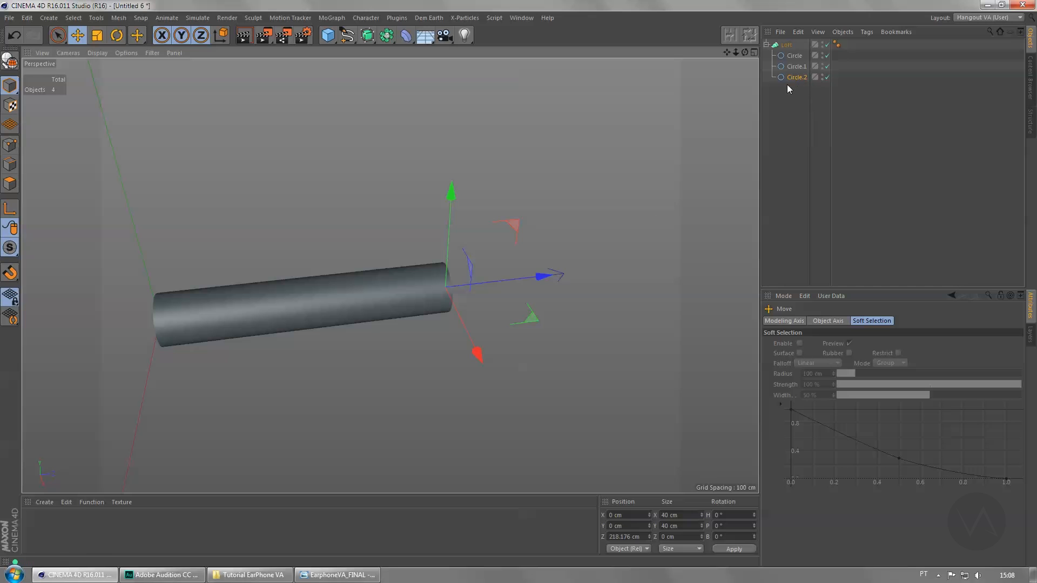
Step: Add a fourth circle at about 259 cm along Z and enlarge it to about 54 cm across
{"action": "left_click_drag", "start_coordinate": [537, 281], "coordinate": [591, 273], "text": "ctrl"}
{"action": "key", "text": "t"}
{"action": "left_click_drag", "start_coordinate": [432, 395], "coordinate": [549, 270]}
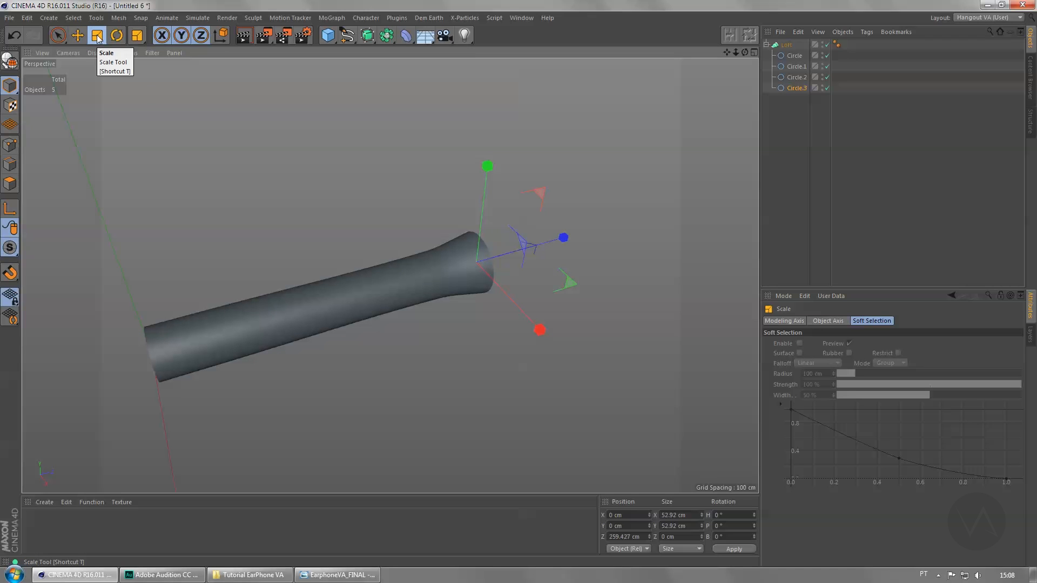
{"action": "left_click_drag", "start_coordinate": [520, 249], "coordinate": [553, 290]}
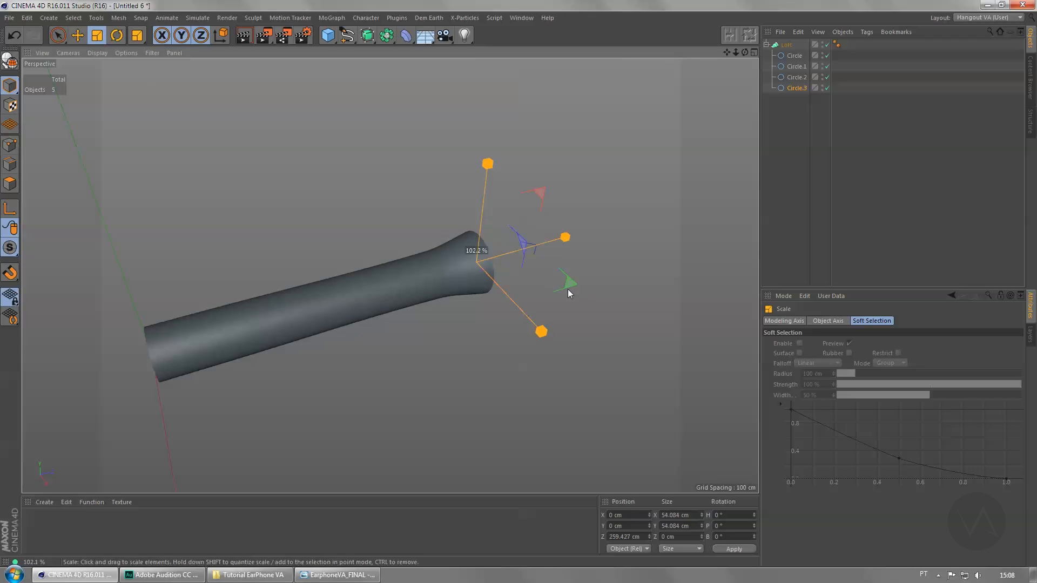
Step: Add a fifth circle at about 284 cm along Z, enlarge it to about 71 cm and rotate its heading to about -12.9°
{"action": "key", "text": "e"}
{"action": "left_click_drag", "start_coordinate": [561, 239], "coordinate": [576, 236], "text": "ctrl"}
{"action": "key", "text": "t"}
{"action": "left_click_drag", "start_coordinate": [413, 366], "coordinate": [526, 319]}
{"action": "key", "text": "e"}
{"action": "left_click_drag", "start_coordinate": [571, 235], "coordinate": [576, 237]}
{"action": "key", "text": "r"}
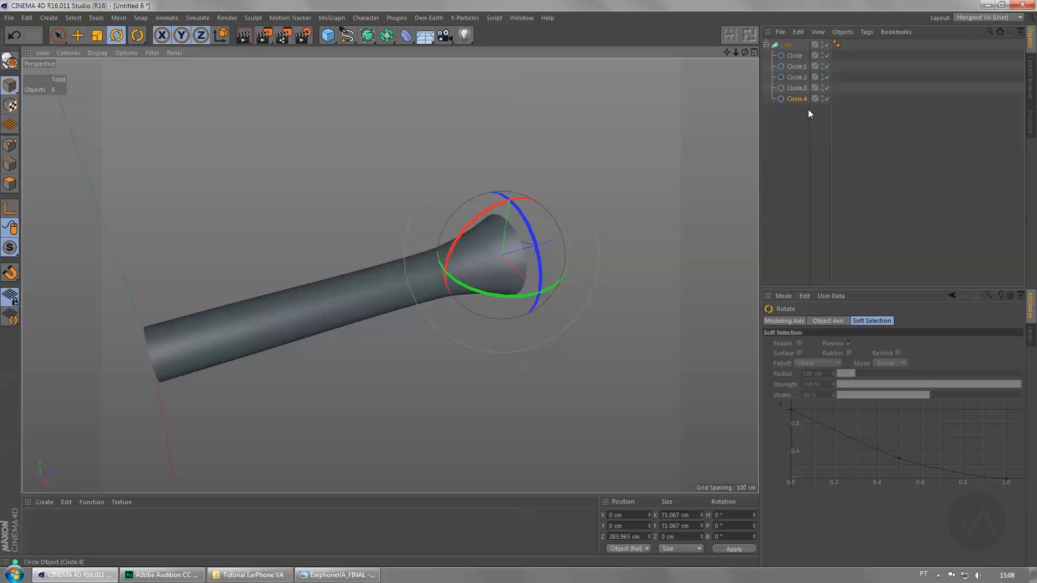
{"action": "left_click_drag", "start_coordinate": [378, 318], "coordinate": [422, 313], "text": "alt"}
{"action": "key", "text": "e"}
{"action": "key", "text": "r"}
Step: Duplicate the end circle outward as a sixth section, enlarge it and rotate its heading to about -38.7°
{"action": "key", "text": "e"}
{"action": "left_click_drag", "start_coordinate": [494, 268], "coordinate": [502, 267], "text": "ctrl"}
{"action": "key", "text": "t"}
{"action": "left_click_drag", "start_coordinate": [432, 351], "coordinate": [472, 328]}
{"action": "key", "text": "e"}
{"action": "left_click_drag", "start_coordinate": [535, 259], "coordinate": [551, 263]}
{"action": "key", "text": "r"}
{"action": "left_click_drag", "start_coordinate": [459, 313], "coordinate": [419, 313]}
{"action": "mouse_move", "coordinate": [427, 335]}
{"action": "left_mouse_down", "text": "alt"}
{"action": "mouse_move", "coordinate": [435, 352]}
{"action": "mouse_move", "coordinate": [370, 366]}
{"action": "mouse_move", "coordinate": [442, 298]}
{"action": "mouse_move", "coordinate": [428, 319]}
{"action": "left_mouse_up", "text": "alt"}
{"action": "key", "text": "e"}
Step: Adjust the fifth circle to about 71.6 cm across and shift it to about 283.7 cm along Z
{"action": "left_click", "coordinate": [796, 102]}
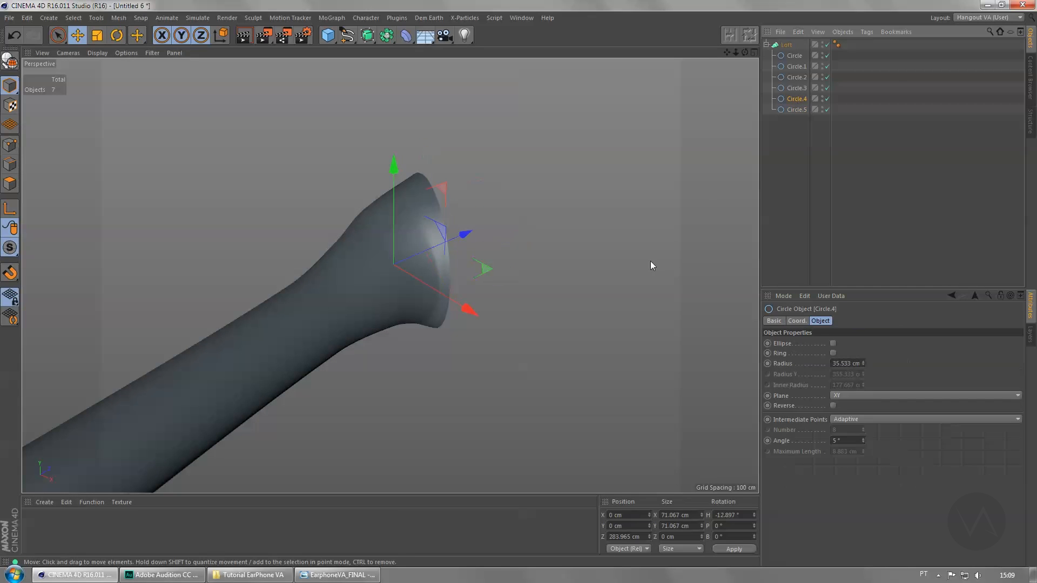
{"action": "key", "text": "t"}
{"action": "left_click_drag", "start_coordinate": [625, 253], "coordinate": [650, 244]}
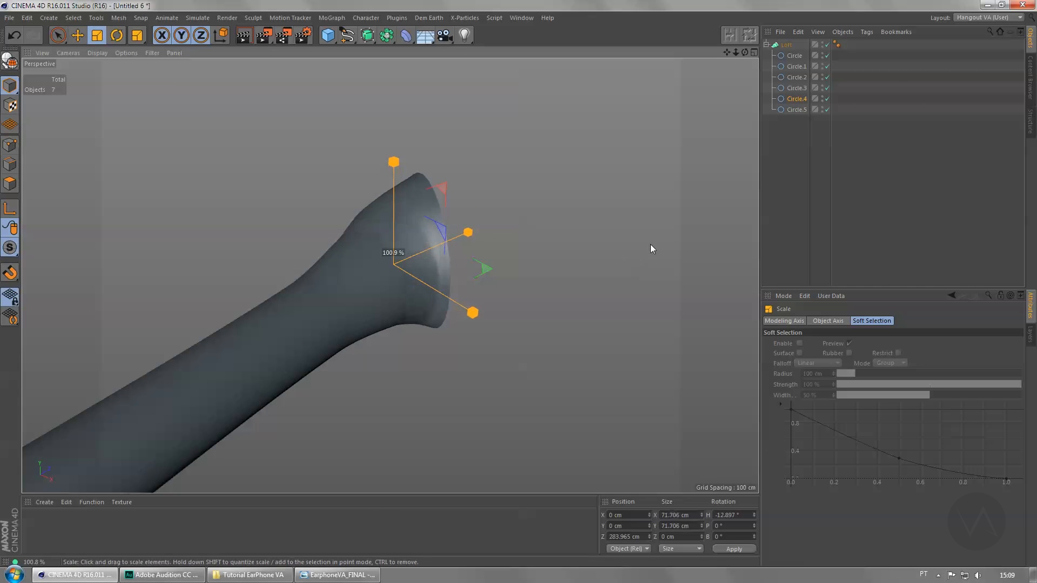
{"action": "key", "text": "e"}
{"action": "left_click_drag", "start_coordinate": [464, 235], "coordinate": [465, 237]}
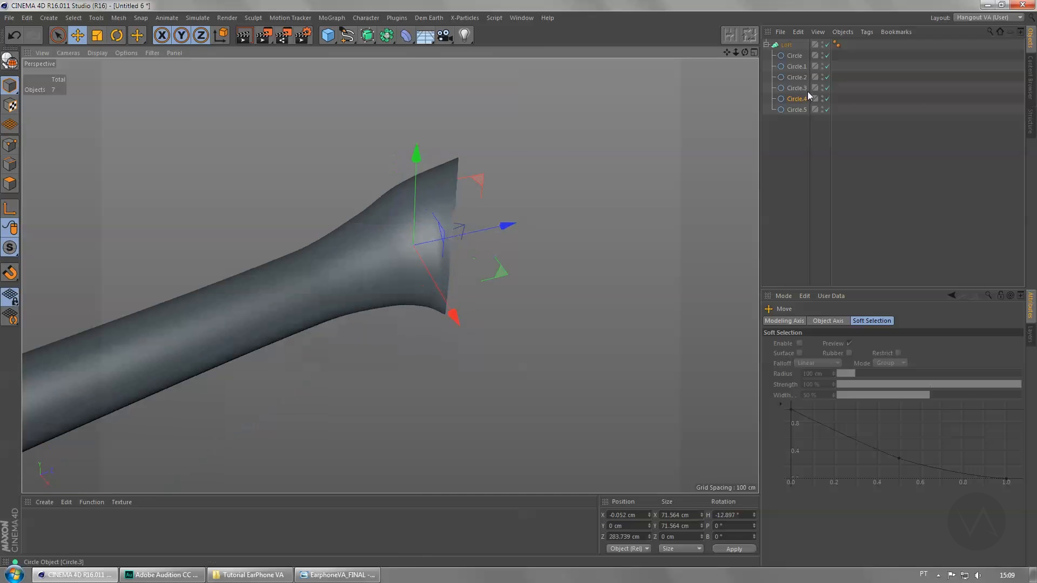
Step: Enlarge the sixth circle to about 107 cm and move it to about X 7.5 cm, Z 309.6 cm
{"action": "left_click", "coordinate": [797, 109]}
{"action": "left_click_drag", "start_coordinate": [605, 233], "coordinate": [565, 271], "text": "alt"}
{"action": "key", "text": "t"}
{"action": "left_click_drag", "start_coordinate": [485, 364], "coordinate": [555, 336]}
{"action": "key", "text": "e"}
{"action": "left_click_drag", "start_coordinate": [566, 275], "coordinate": [420, 248]}
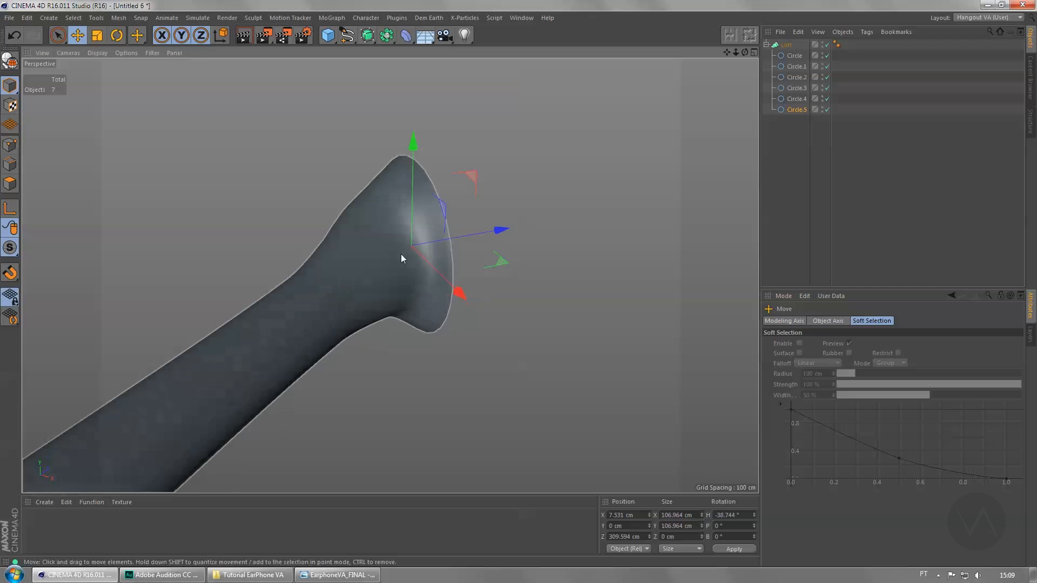
Step: Consult the reference render, then add a seventh circle about 132 cm across at Z 320 cm with a heading of about -45.9°
{"action": "left_click", "coordinate": [355, 577]}
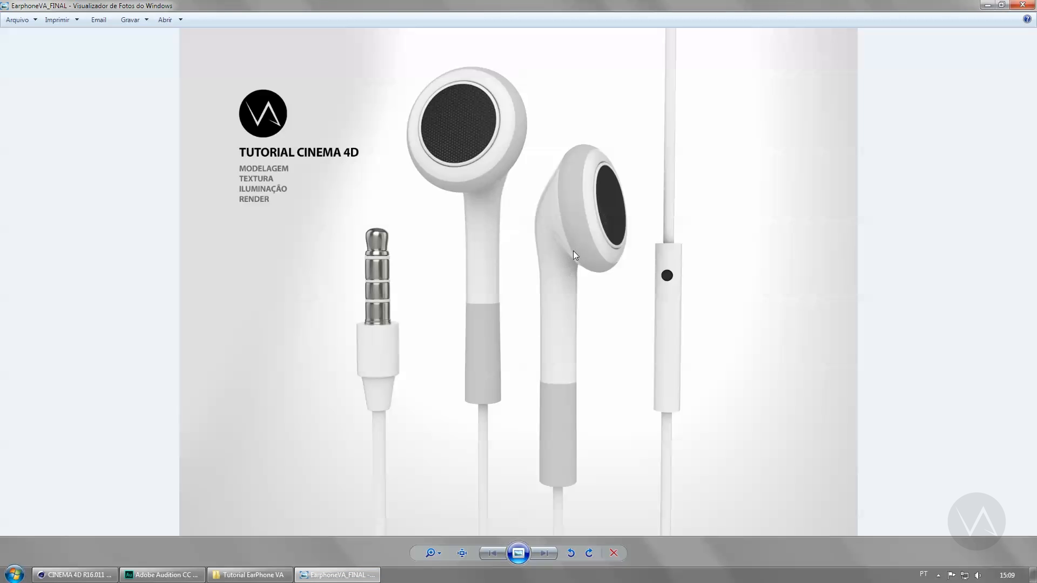
{"action": "left_click", "coordinate": [317, 578]}
{"action": "left_click_drag", "start_coordinate": [475, 274], "coordinate": [556, 257], "text": "alt"}
{"action": "key", "text": "t"}
{"action": "left_click_drag", "start_coordinate": [342, 387], "coordinate": [423, 358]}
{"action": "left_click_drag", "start_coordinate": [441, 357], "coordinate": [445, 352]}
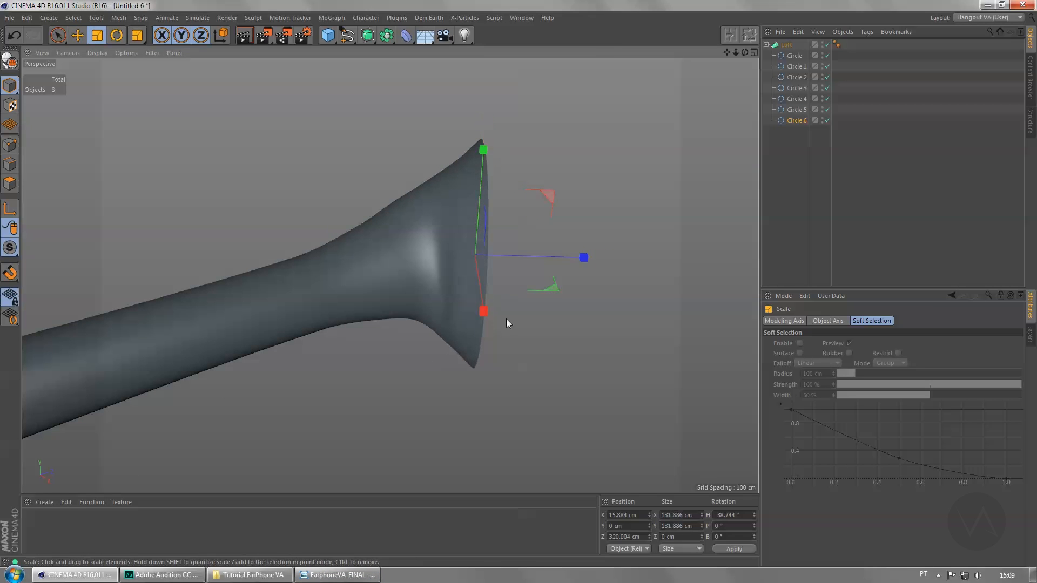
{"action": "key", "text": "r"}
{"action": "mouse_move", "coordinate": [508, 283]}
{"action": "left_mouse_down"}
{"action": "mouse_move", "coordinate": [491, 285]}
{"action": "mouse_move", "coordinate": [504, 286]}
{"action": "left_mouse_up"}
{"action": "key", "text": "e"}
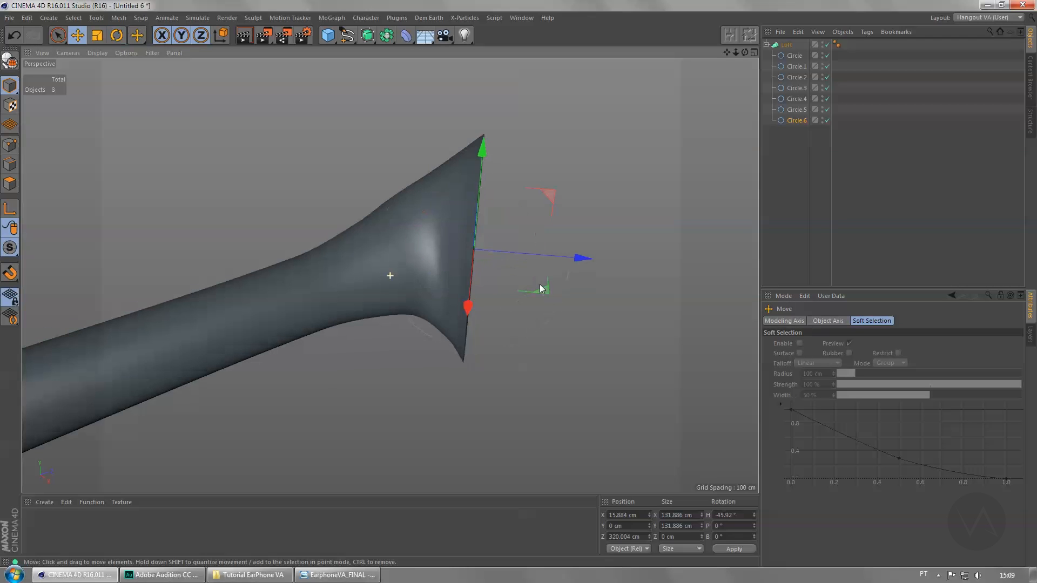
Step: Add an eighth circle about 142 cm across at about X 35.8 cm, Z 339.3 cm, with its heading rotated to about -62.5°
{"action": "left_click_drag", "start_coordinate": [553, 244], "coordinate": [602, 252], "text": "ctrl"}
{"action": "key", "text": "r"}
{"action": "left_click_drag", "start_coordinate": [542, 285], "coordinate": [519, 277]}
{"action": "key", "text": "e"}
Step: Try a smaller ninth circle of about 127 cm beyond the earphone's wide end, and undo it
{"action": "key", "text": "t"}
{"action": "left_click_drag", "start_coordinate": [492, 354], "coordinate": [469, 357]}
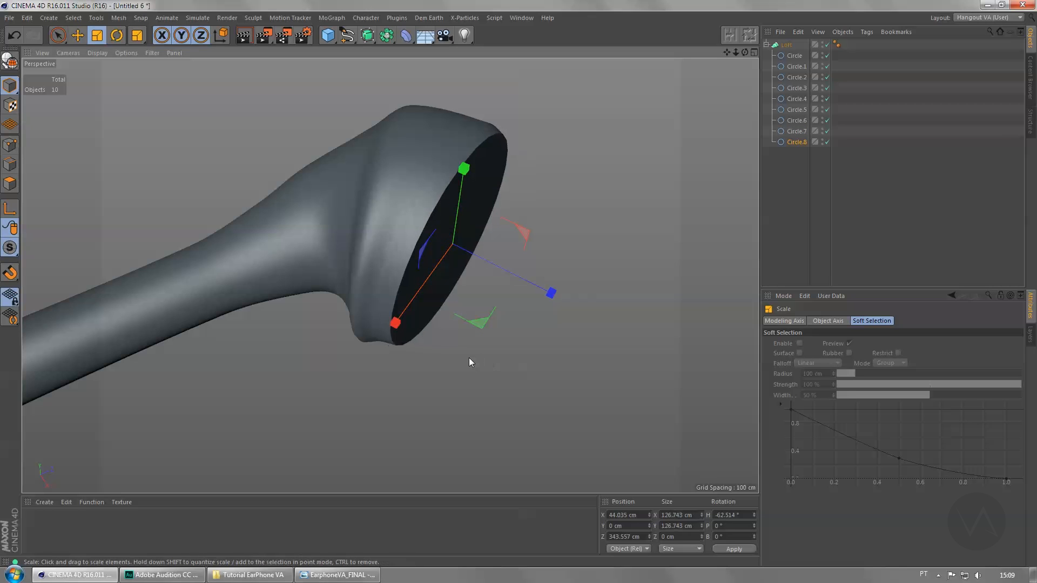
{"action": "left_click_drag", "start_coordinate": [462, 394], "coordinate": [506, 373]}
{"action": "key", "text": "ctrl+z"}
{"action": "key", "text": "ctrl+z"}
{"action": "key", "text": "ctrl+z"}
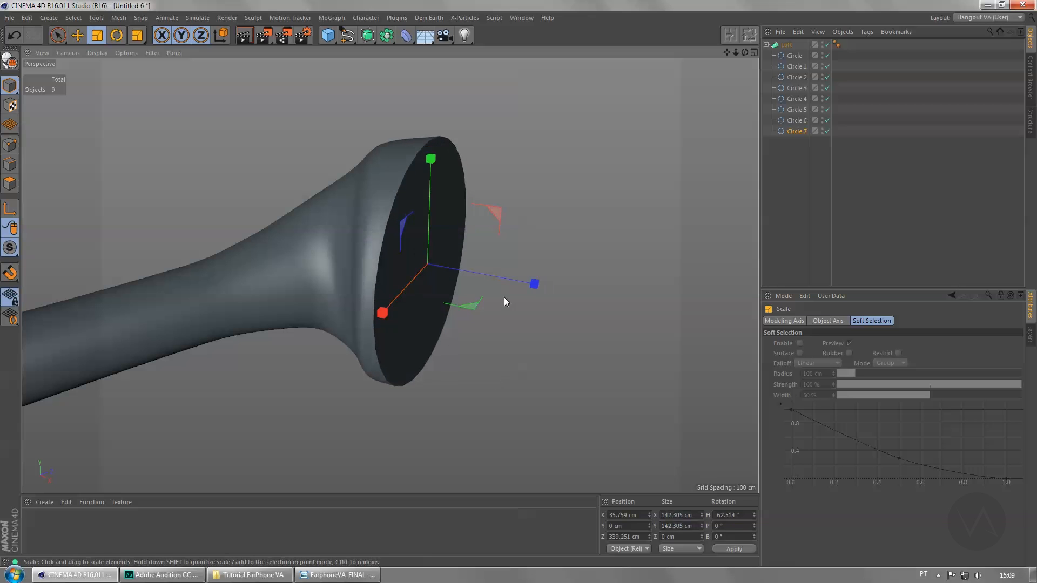
Step: Add a ninth circle about 146 cm across at about X 43.8 cm, Z 343.4 cm, with a heading of about -65.7°
{"action": "key", "text": "r"}
{"action": "key", "text": "e"}
{"action": "left_click_drag", "start_coordinate": [503, 277], "coordinate": [518, 291], "text": "ctrl"}
{"action": "key", "text": "t"}
{"action": "key", "text": "r"}
{"action": "left_click_drag", "start_coordinate": [456, 299], "coordinate": [455, 299]}
{"action": "key", "text": "t"}
{"action": "left_click_drag", "start_coordinate": [581, 276], "coordinate": [518, 238]}
Step: Scale the sixth circle down slightly to refine the flare between the stem and the head
{"action": "left_click", "coordinate": [793, 109]}
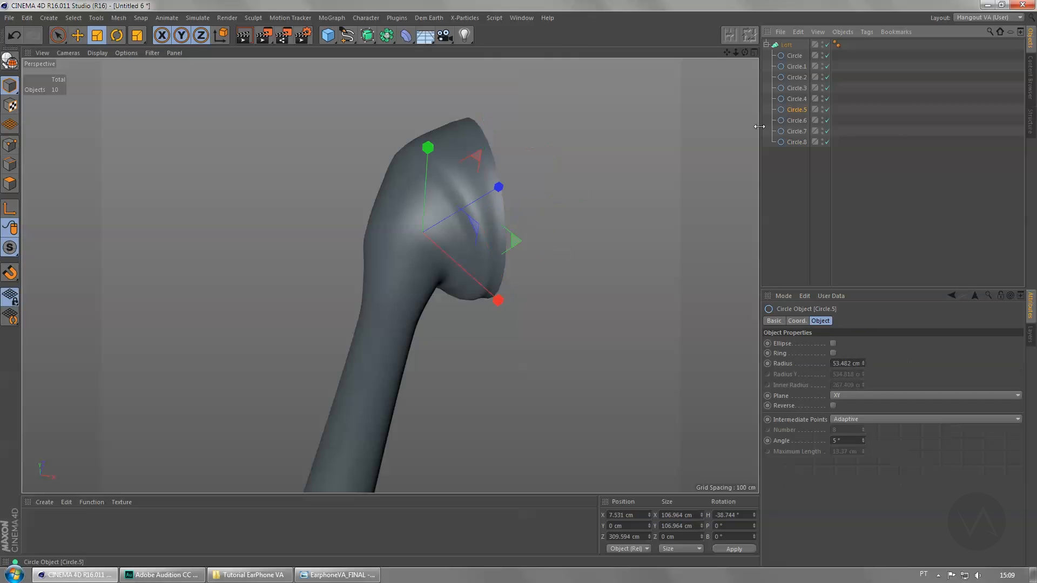
{"action": "left_click_drag", "start_coordinate": [588, 237], "coordinate": [553, 258], "text": "alt"}
{"action": "key", "text": "r"}
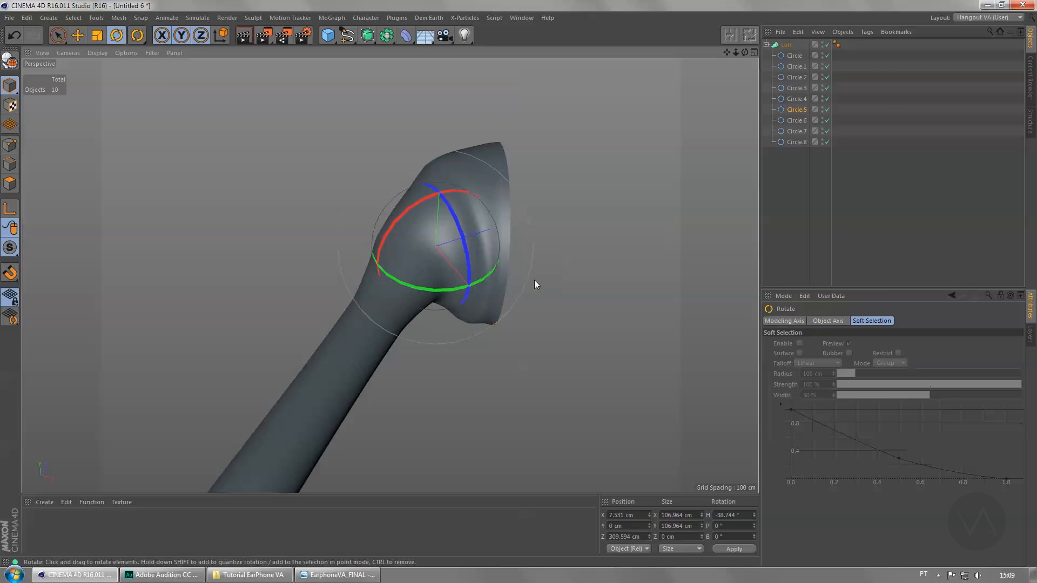
{"action": "mouse_move", "coordinate": [406, 290]}
{"action": "left_mouse_down", "text": "alt"}
{"action": "mouse_move", "coordinate": [429, 286]}
{"action": "mouse_move", "coordinate": [414, 295]}
{"action": "left_mouse_up", "text": "alt"}
{"action": "key", "text": "t"}
{"action": "mouse_move", "coordinate": [584, 227]}
{"action": "left_mouse_down"}
{"action": "mouse_move", "coordinate": [618, 212]}
{"action": "mouse_move", "coordinate": [532, 261]}
{"action": "mouse_move", "coordinate": [614, 243]}
{"action": "mouse_move", "coordinate": [583, 251]}
{"action": "mouse_move", "coordinate": [480, 221]}
{"action": "mouse_move", "coordinate": [591, 242]}
{"action": "mouse_move", "coordinate": [565, 234]}
{"action": "left_mouse_up"}
Step: Add a tenth circle about 122 cm across just beyond the ninth, at about X 52.4 cm, Z 347.3 cm
{"action": "left_click", "coordinate": [796, 142]}
{"action": "left_click_drag", "start_coordinate": [649, 221], "coordinate": [549, 247], "text": "alt"}
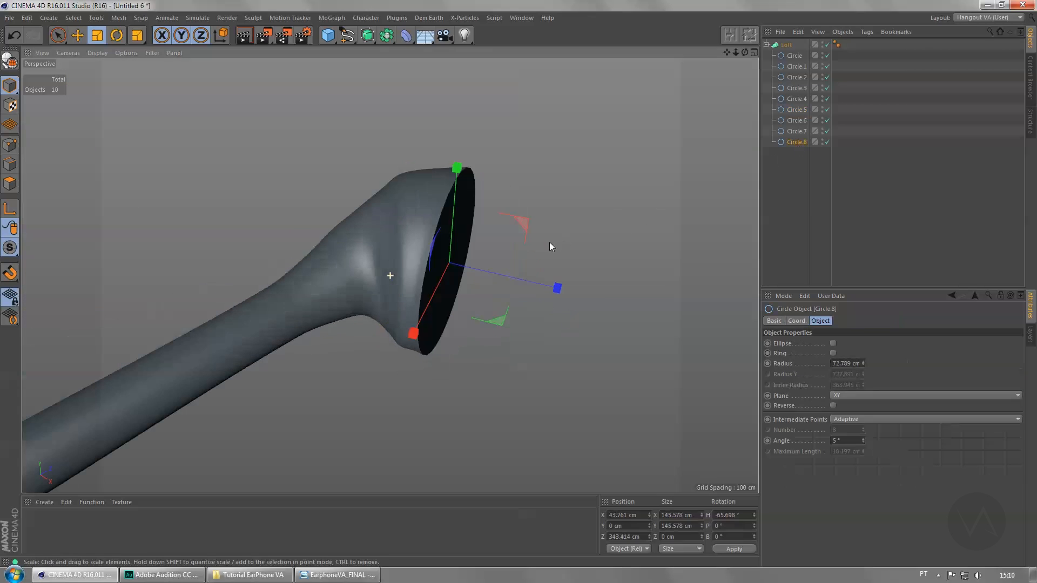
{"action": "key", "text": "e"}
{"action": "left_click_drag", "start_coordinate": [546, 284], "coordinate": [554, 286]}
{"action": "key", "text": "t"}
{"action": "left_click_drag", "start_coordinate": [656, 164], "coordinate": [594, 169]}
Step: Move the ninth circle slightly outward along its own Z axis to round the head's rim
{"action": "key", "text": "e"}
{"action": "left_click", "coordinate": [795, 142]}
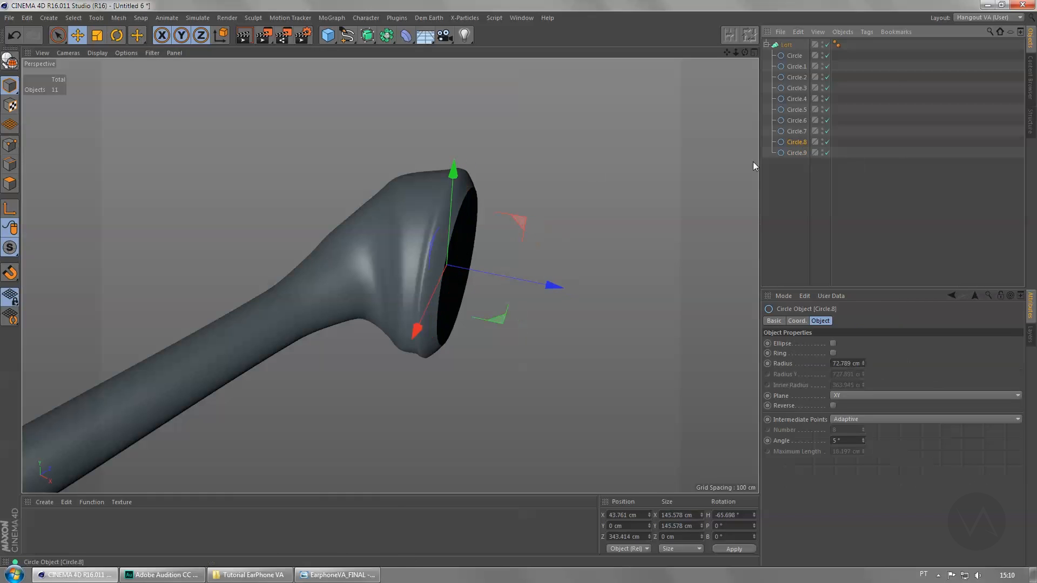
{"action": "left_click_drag", "start_coordinate": [534, 283], "coordinate": [546, 284]}
{"action": "left_click_drag", "start_coordinate": [528, 209], "coordinate": [606, 200], "text": "alt"}
Step: Enlarge the tenth circle on the head's face to about 127 cm
{"action": "scroll", "coordinate": [606, 197], "scroll_direction": "up", "scroll_amount": 3}
{"action": "left_click", "coordinate": [796, 153]}
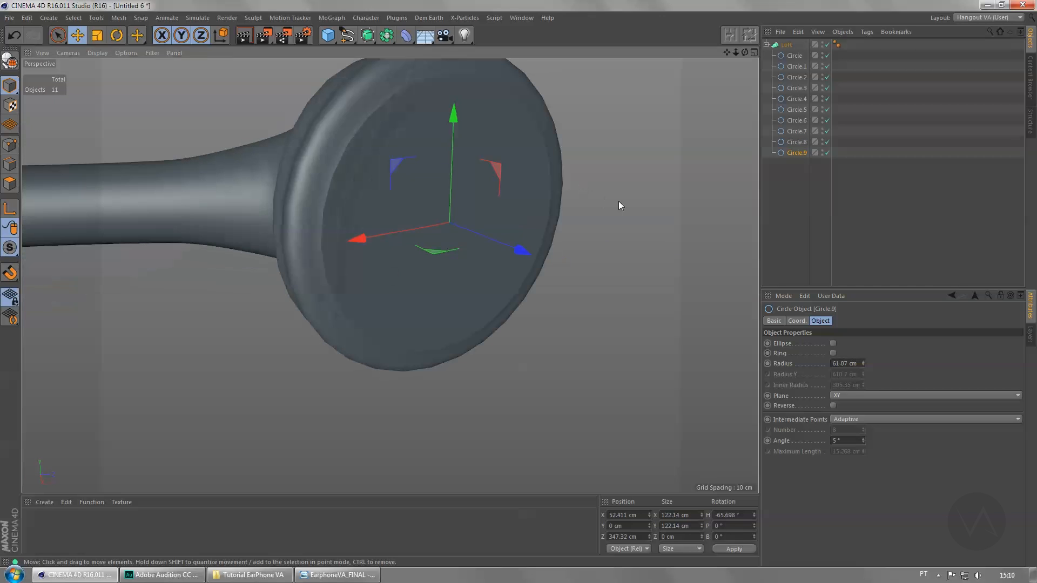
{"action": "key", "text": "t"}
{"action": "left_click_drag", "start_coordinate": [647, 190], "coordinate": [654, 182]}
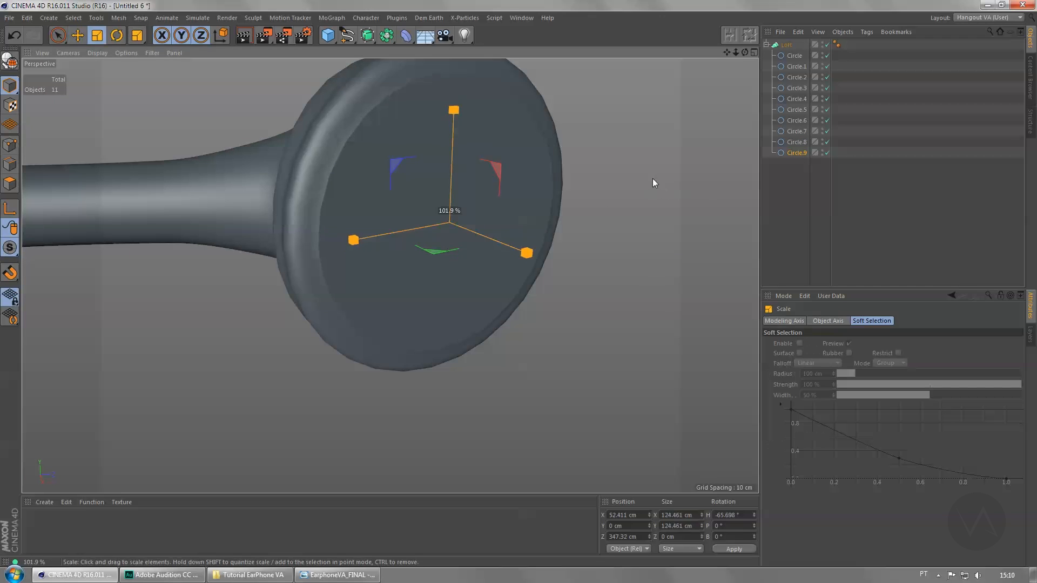
{"action": "key", "text": "e"}
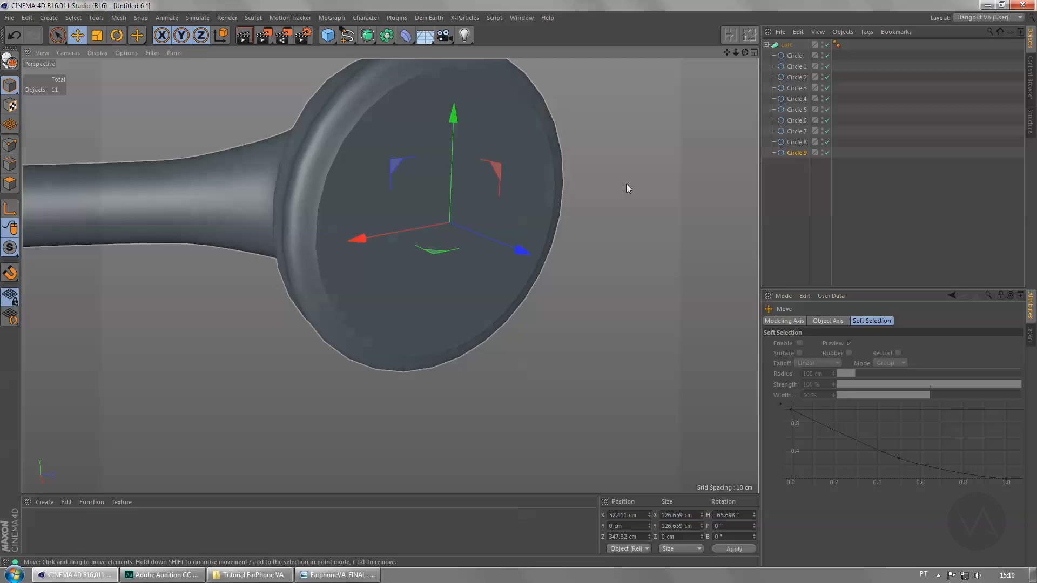
Step: Add an eleventh circle about 121 cm across and push it about 1 cm into the head, to about X 51.4 cm, Z 346.9 cm
{"action": "key", "text": "t"}
{"action": "left_click_drag", "start_coordinate": [652, 156], "coordinate": [630, 158]}
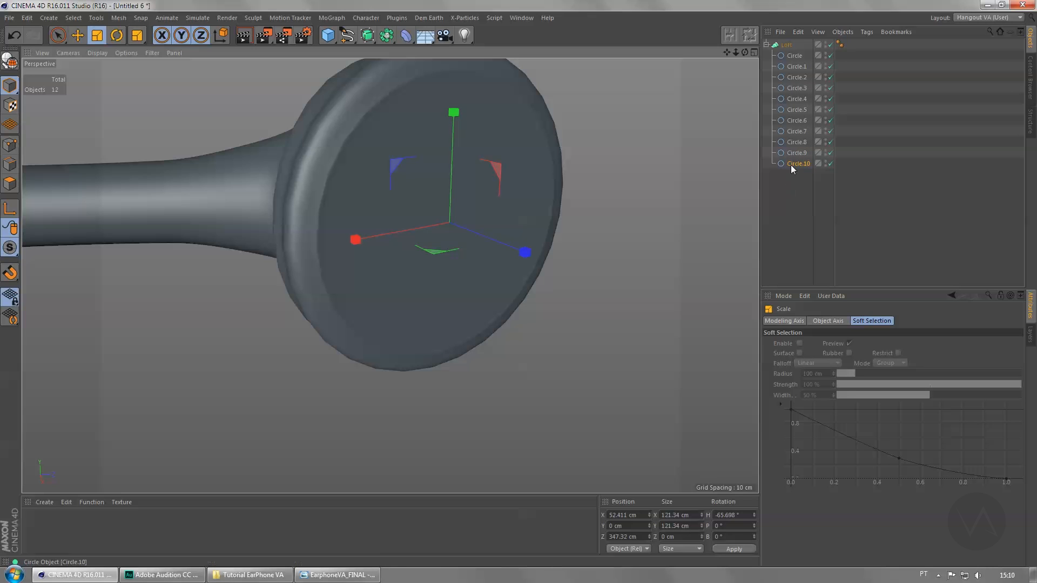
{"action": "left_click_drag", "start_coordinate": [549, 208], "coordinate": [461, 204], "text": "alt"}
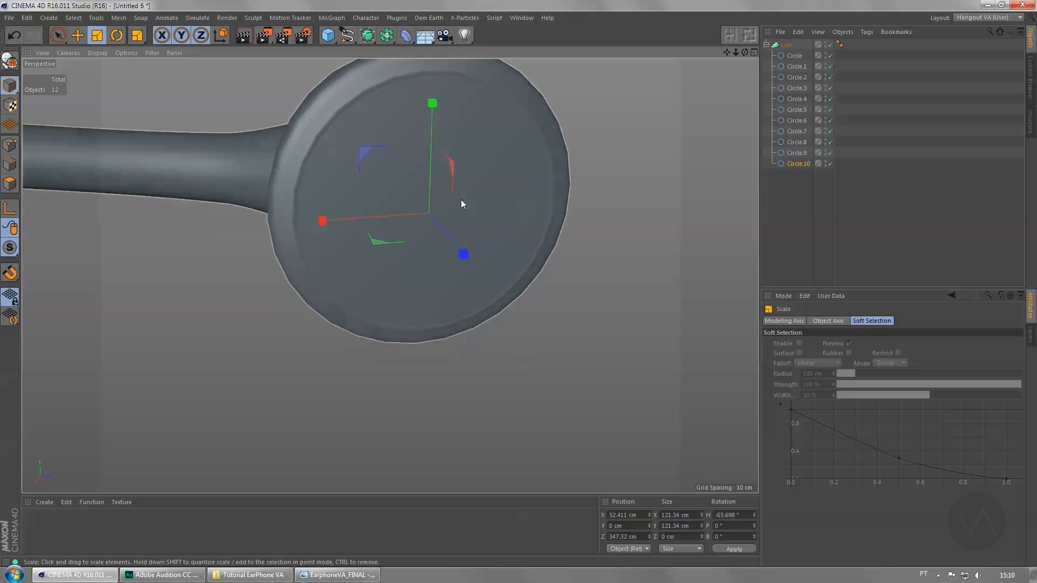
{"action": "key", "text": "e"}
{"action": "left_click_drag", "start_coordinate": [497, 211], "coordinate": [477, 258], "text": "alt"}
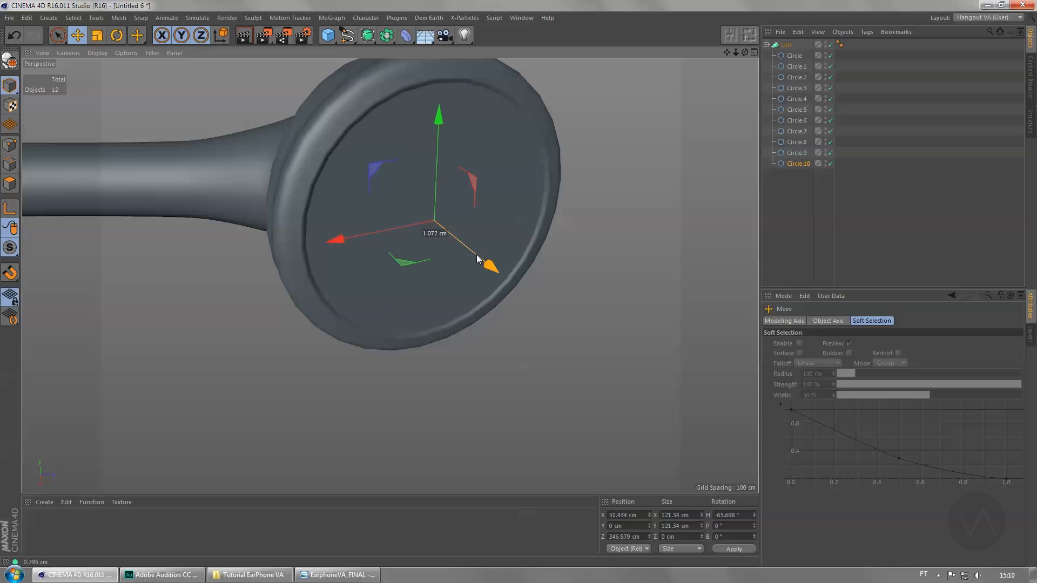
Step: Consult the reference render, then add a twelfth circle about 117 cm across at about X 52.6 cm, Z 347.4 cm
{"action": "key", "text": "alt+Tab"}
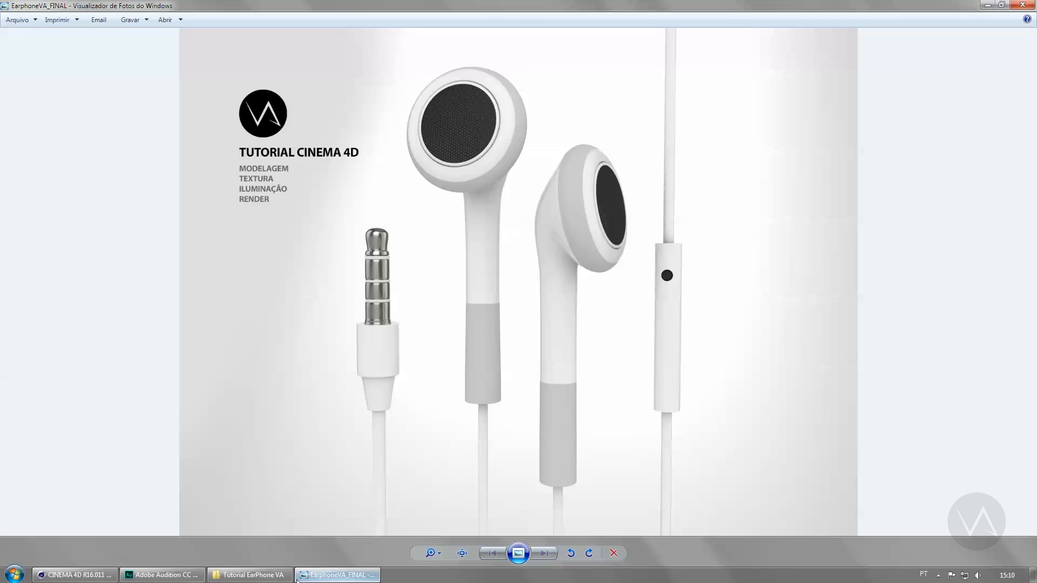
{"action": "key", "text": "alt+Tab"}
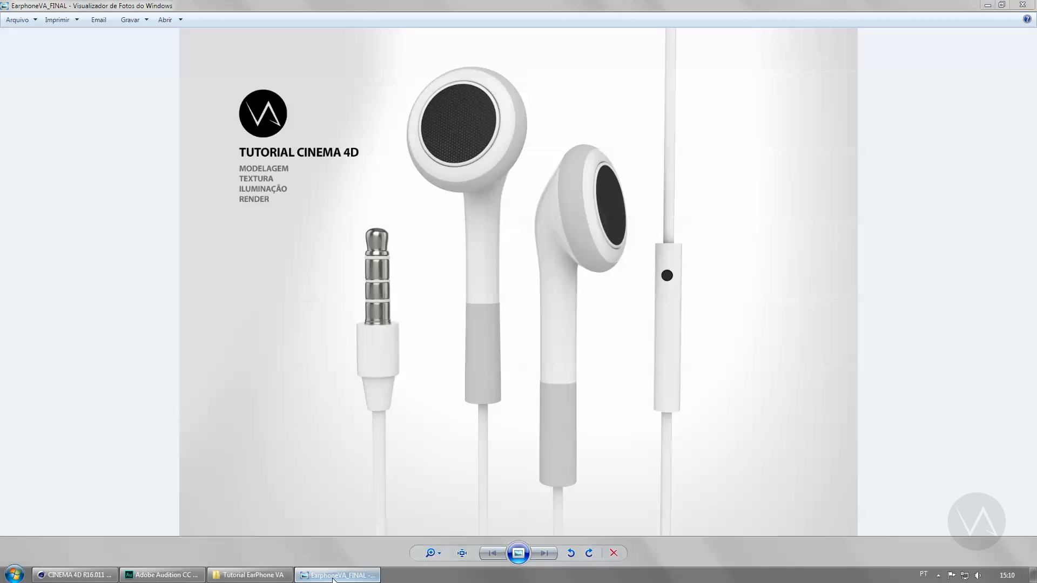
{"action": "left_click_drag", "start_coordinate": [575, 228], "coordinate": [578, 196], "text": "alt"}
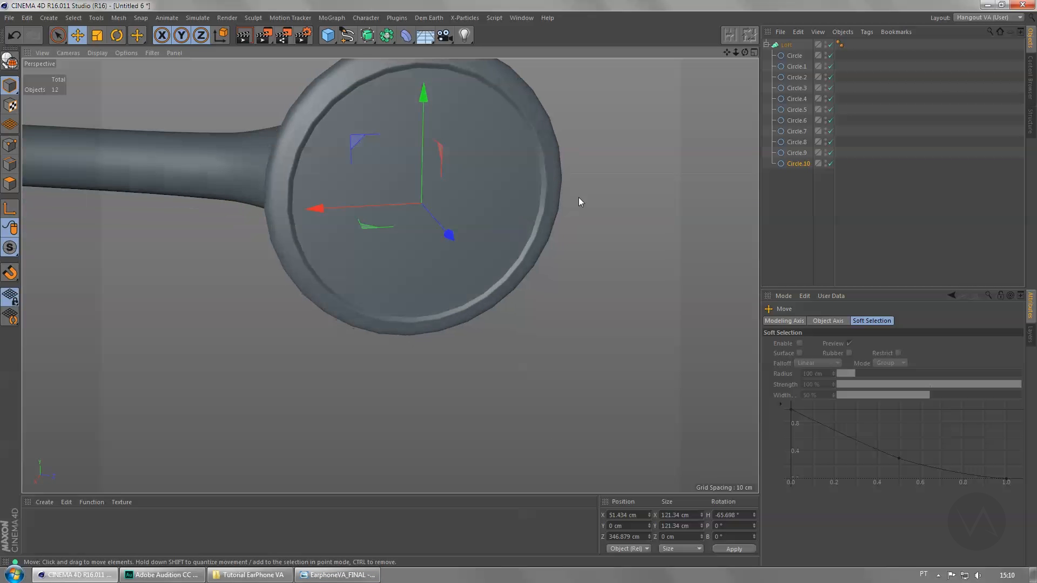
{"action": "key", "text": "t"}
{"action": "left_click_drag", "start_coordinate": [376, 200], "coordinate": [595, 141], "text": "alt"}
{"action": "key", "text": "e"}
{"action": "left_click_drag", "start_coordinate": [464, 223], "coordinate": [467, 222]}
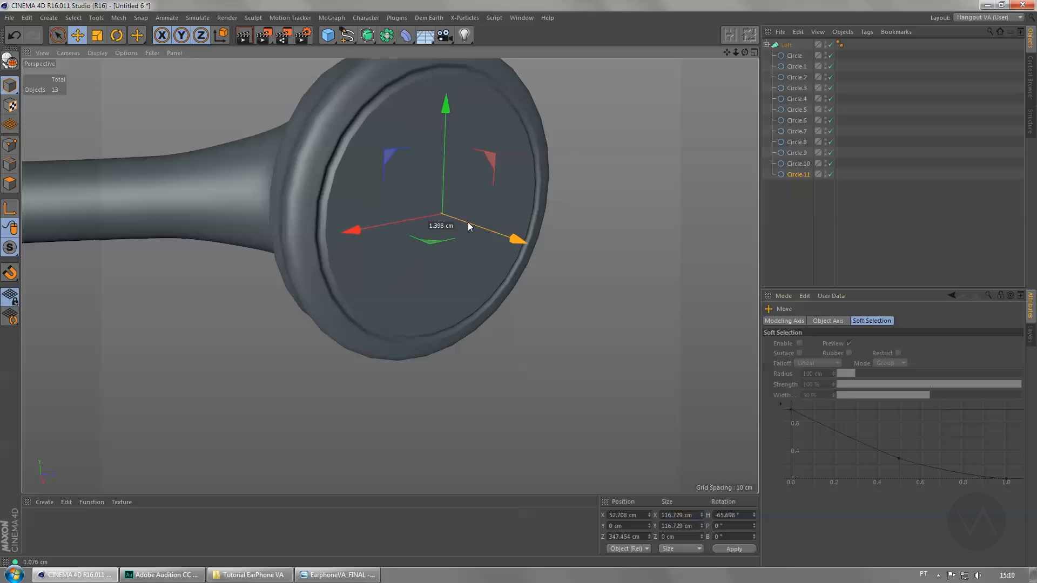
Step: Enlarge the twelfth circle to about 120 cm and move it to about X 52.8 cm, Z 347.5 cm
{"action": "key", "text": "t"}
{"action": "left_click_drag", "start_coordinate": [246, 349], "coordinate": [281, 339], "text": "alt"}
{"action": "left_click_drag", "start_coordinate": [281, 339], "coordinate": [350, 319], "text": "alt"}
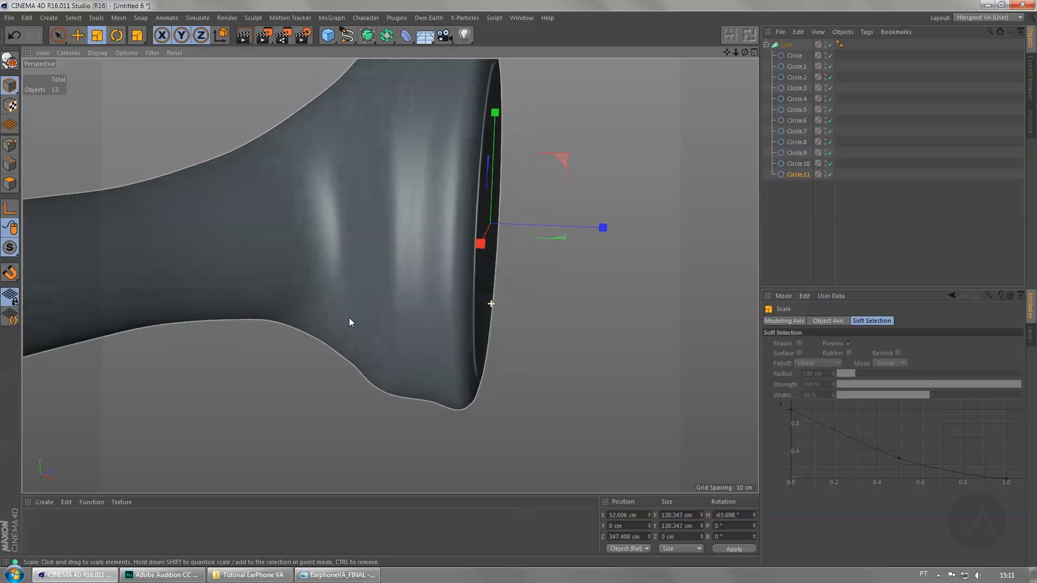
{"action": "key", "text": "e"}
{"action": "left_click_drag", "start_coordinate": [573, 228], "coordinate": [578, 226]}
{"action": "left_click_drag", "start_coordinate": [509, 264], "coordinate": [614, 257], "text": "alt"}
Step: Rescale the eleventh circle and set the twelfth to about 121 cm to tighten the groove around the head's face
{"action": "key", "text": "t"}
{"action": "left_click", "coordinate": [799, 163]}
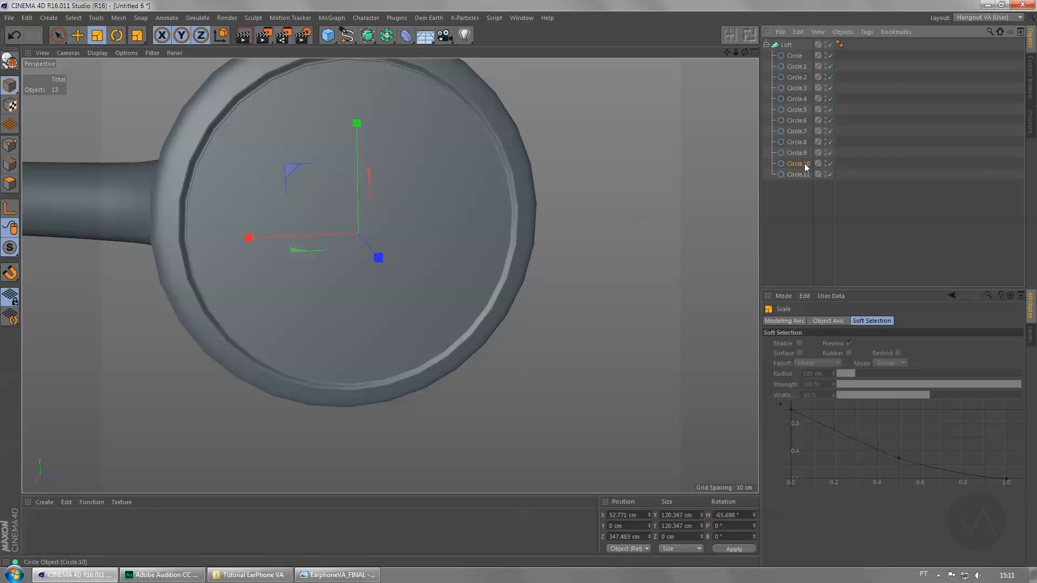
{"action": "left_click_drag", "start_coordinate": [680, 225], "coordinate": [624, 164]}
{"action": "left_click", "coordinate": [805, 177]}
{"action": "key", "text": "e"}
{"action": "mouse_move", "coordinate": [575, 215]}
{"action": "left_mouse_down", "text": "alt"}
{"action": "mouse_move", "coordinate": [521, 216]}
{"action": "mouse_move", "coordinate": [442, 243]}
{"action": "mouse_move", "coordinate": [578, 224]}
{"action": "left_mouse_up", "text": "alt"}
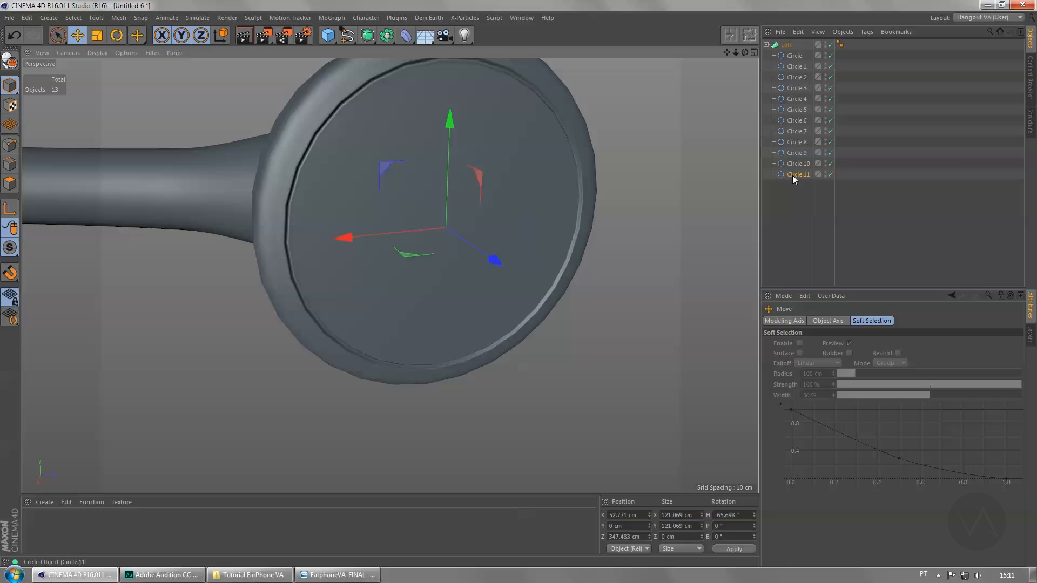
Step: Add a thirteenth circle about 111 cm across at about X 53.2 cm, Z 347.7 cm inside the groove
{"action": "left_click_drag", "start_coordinate": [798, 176], "coordinate": [798, 185], "text": "ctrl"}
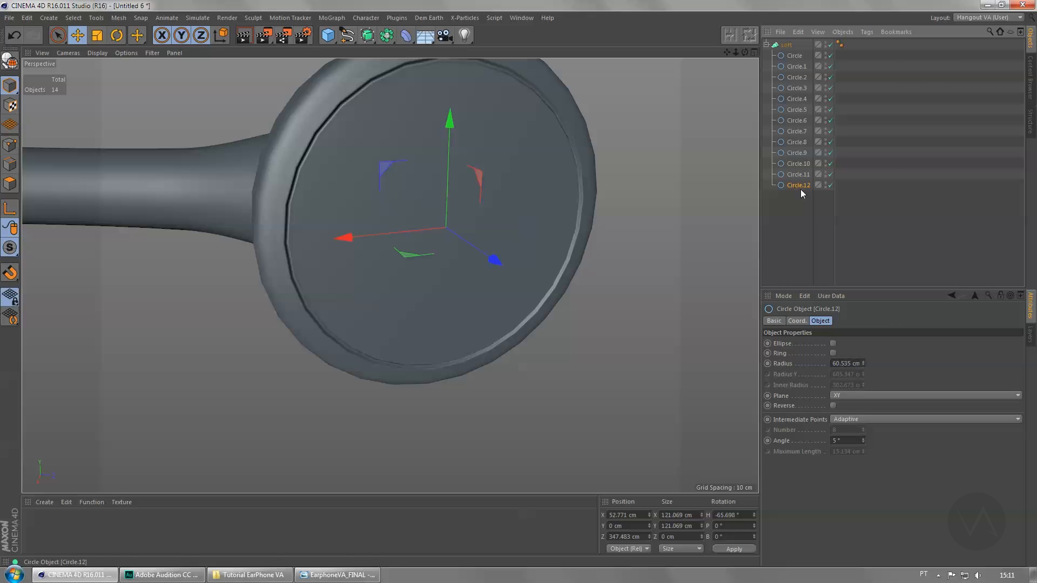
{"action": "key", "text": "t"}
{"action": "left_click_drag", "start_coordinate": [701, 155], "coordinate": [598, 165]}
{"action": "key", "text": "e"}
{"action": "left_click_drag", "start_coordinate": [546, 227], "coordinate": [549, 231]}
{"action": "left_click_drag", "start_coordinate": [549, 231], "coordinate": [618, 174], "text": "alt"}
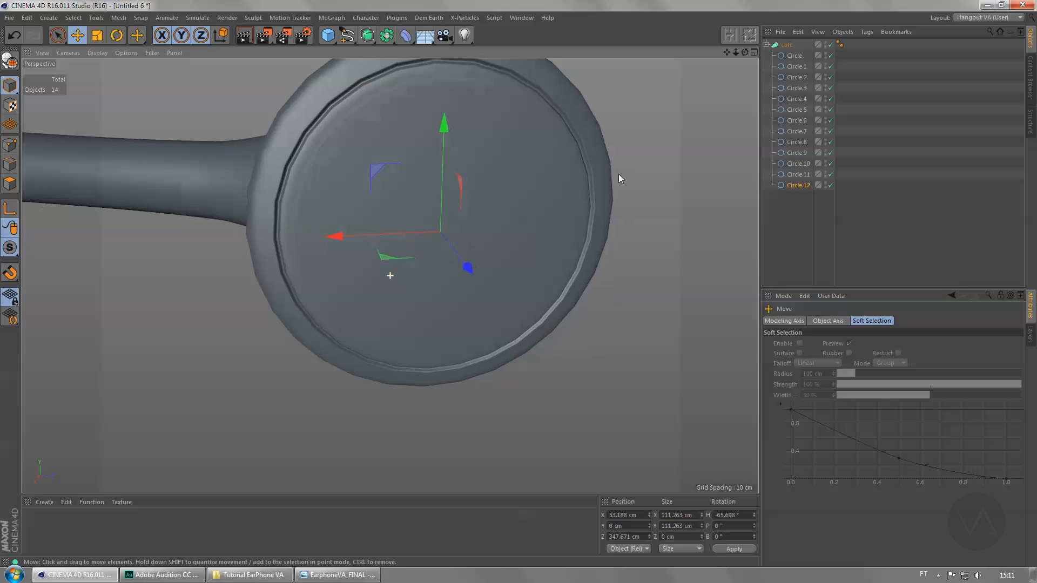
Step: Duplicate the thirteenth circle and set the copy's radius to 0 cm to close the head's face at its centre
{"action": "left_click", "coordinate": [800, 189]}
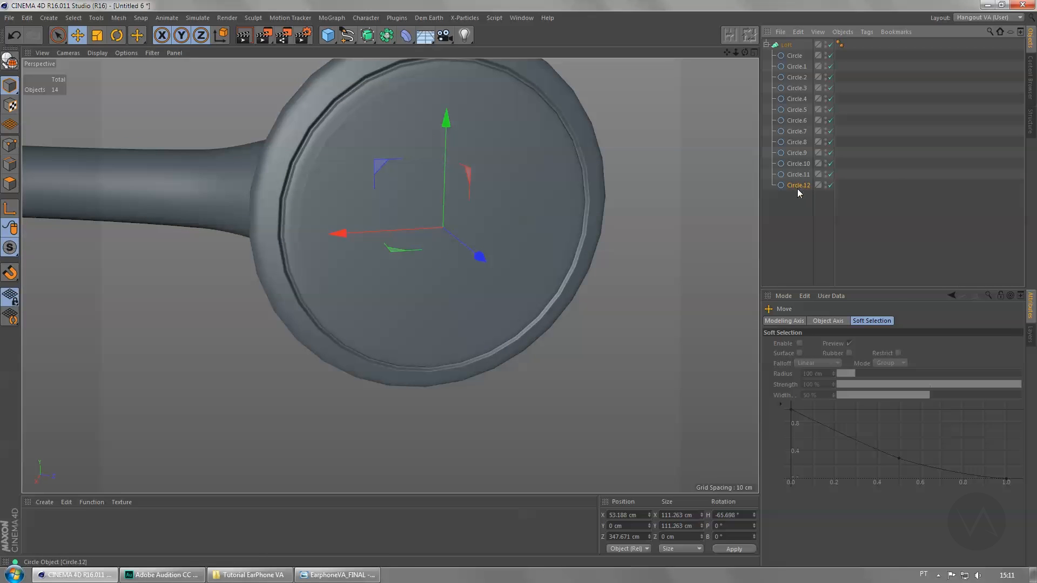
{"action": "left_click_drag", "start_coordinate": [798, 189], "coordinate": [792, 198], "text": "ctrl"}
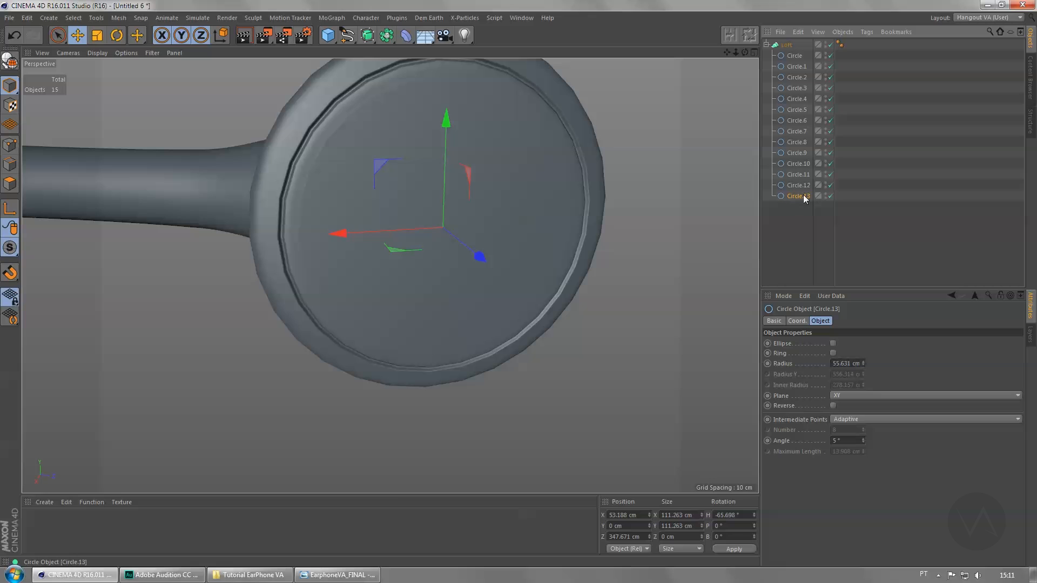
{"action": "left_click", "coordinate": [835, 363]}
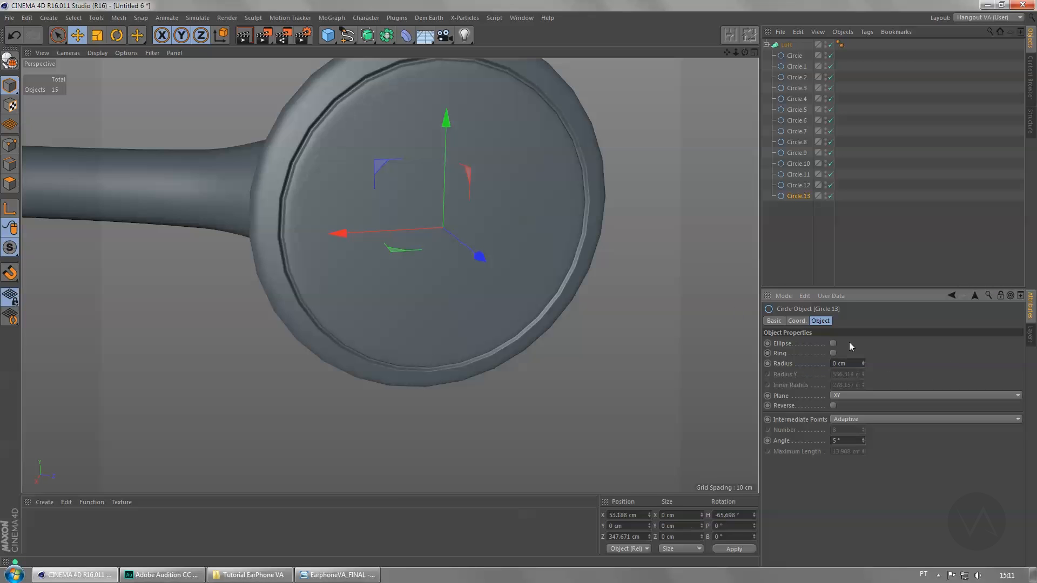
Step: Examine the lofted earphone from the stem's end to the closed face of the head
{"action": "left_click_drag", "start_coordinate": [285, 153], "coordinate": [352, 152], "text": "alt"}
{"action": "scroll", "coordinate": [534, 212], "scroll_direction": "down", "scroll_amount": 2}
{"action": "left_click", "coordinate": [212, 257]}
{"action": "left_click_drag", "start_coordinate": [212, 257], "coordinate": [389, 275], "text": "alt"}
{"action": "left_click", "coordinate": [793, 56]}
{"action": "left_click_drag", "start_coordinate": [285, 277], "coordinate": [507, 296]}
{"action": "left_click", "coordinate": [507, 296]}
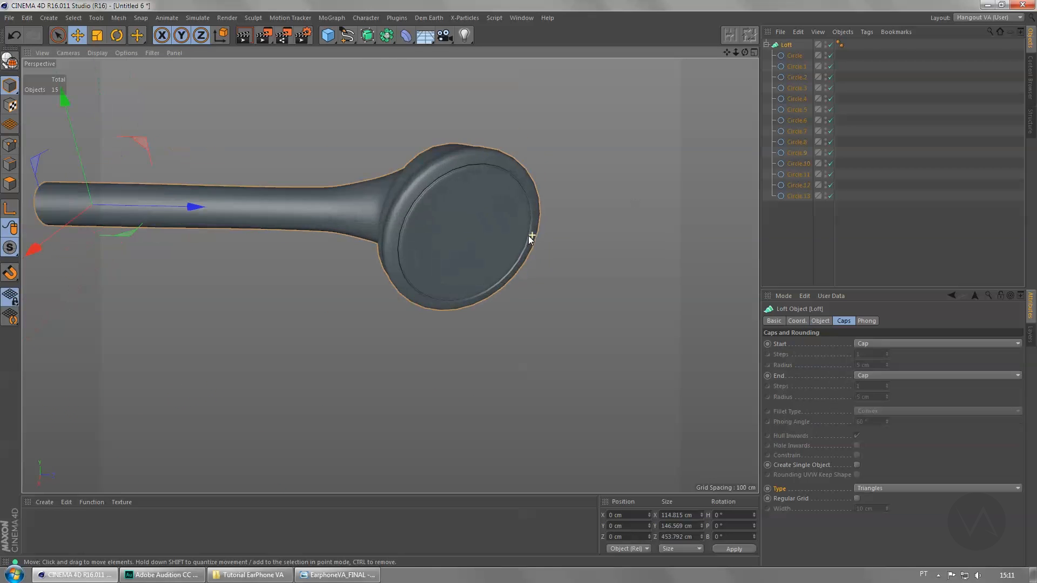
{"action": "scroll", "coordinate": [528, 235], "scroll_direction": "up", "scroll_amount": 3}
{"action": "left_click", "coordinate": [798, 196]}
{"action": "left_click_drag", "start_coordinate": [621, 227], "coordinate": [756, 209], "text": "alt"}
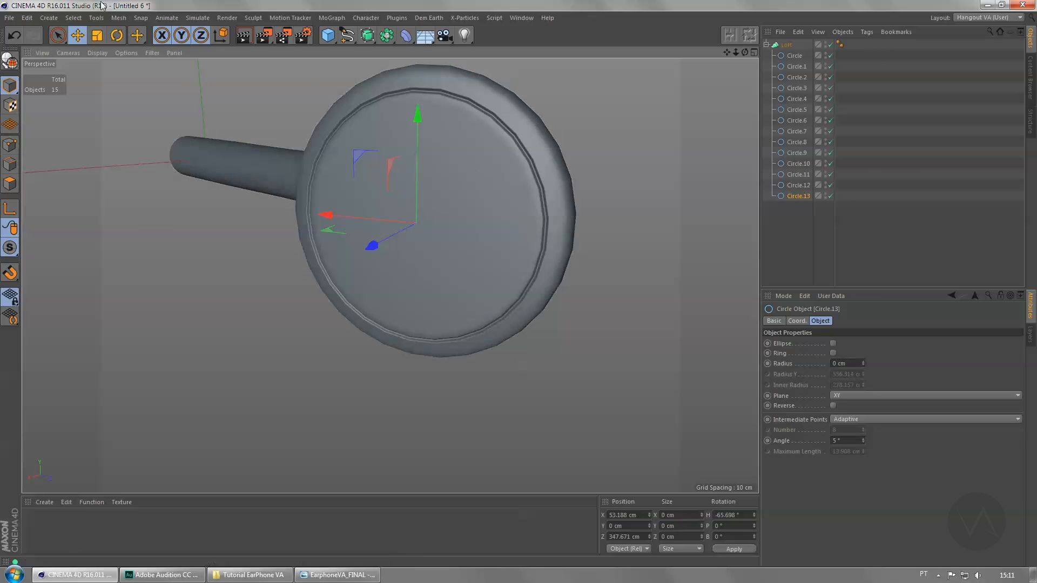
Step: Display the shaded model with its mesh lines and examine the subdivision around the head's groove and rim
{"action": "left_click", "coordinate": [120, 53]}
{"action": "left_click", "coordinate": [127, 80]}
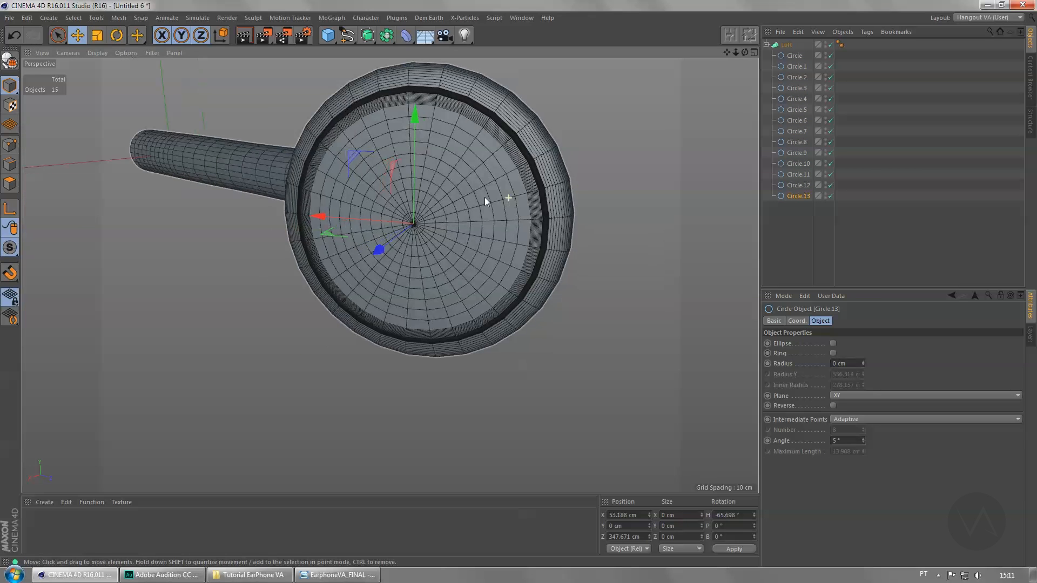
{"action": "left_click_drag", "start_coordinate": [485, 196], "coordinate": [420, 239], "text": "alt"}
{"action": "scroll", "coordinate": [481, 152], "scroll_direction": "up", "scroll_amount": 3}
{"action": "left_click_drag", "start_coordinate": [481, 153], "coordinate": [537, 148], "text": "alt"}
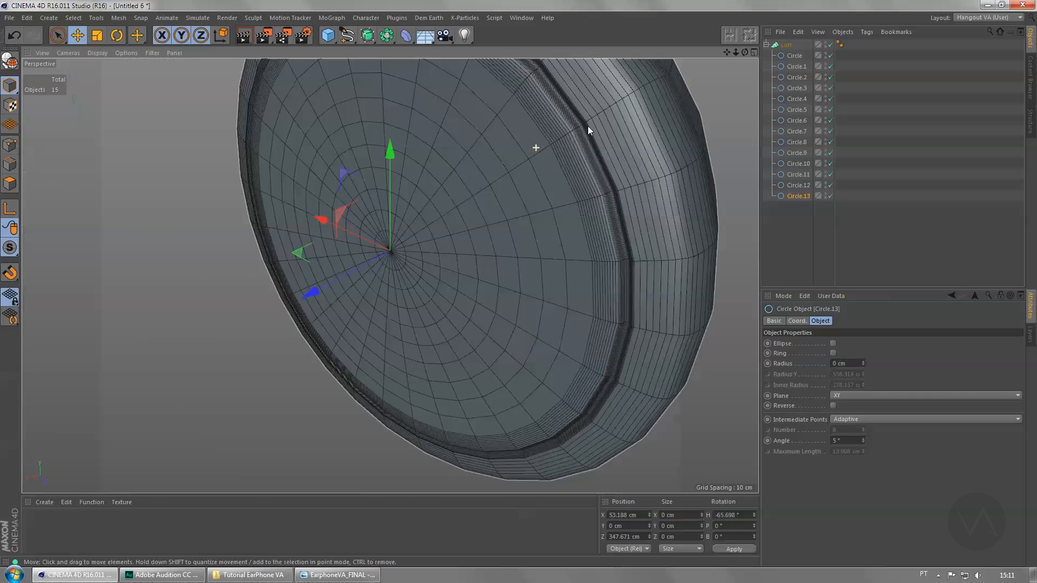
{"action": "scroll", "coordinate": [376, 247], "scroll_direction": "up", "scroll_amount": 3}
{"action": "scroll", "coordinate": [489, 245], "scroll_direction": "down", "scroll_amount": 3}
{"action": "left_click_drag", "start_coordinate": [489, 245], "coordinate": [472, 200], "text": "alt"}
{"action": "scroll", "coordinate": [472, 200], "scroll_direction": "up", "scroll_amount": 1}
Step: Collapse the Loft hierarchy and save the scene as EarphoneVA_3D, replacing the existing file
{"action": "left_click", "coordinate": [777, 44]}
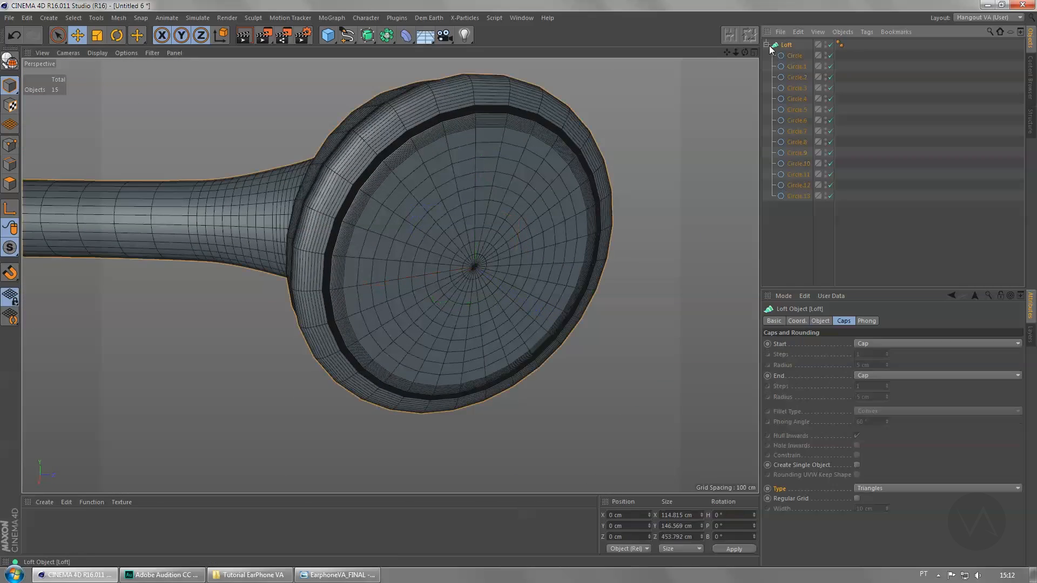
{"action": "left_click", "coordinate": [767, 44]}
{"action": "scroll", "coordinate": [389, 135], "scroll_direction": "up", "scroll_amount": 2}
{"action": "key", "text": "ctrl+s"}
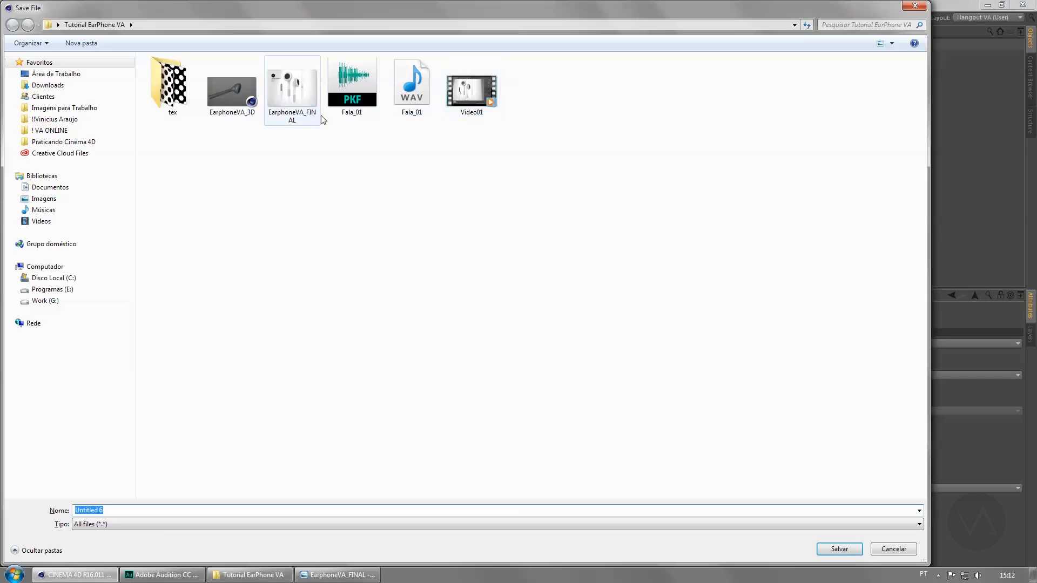
{"action": "double_click", "coordinate": [238, 97]}
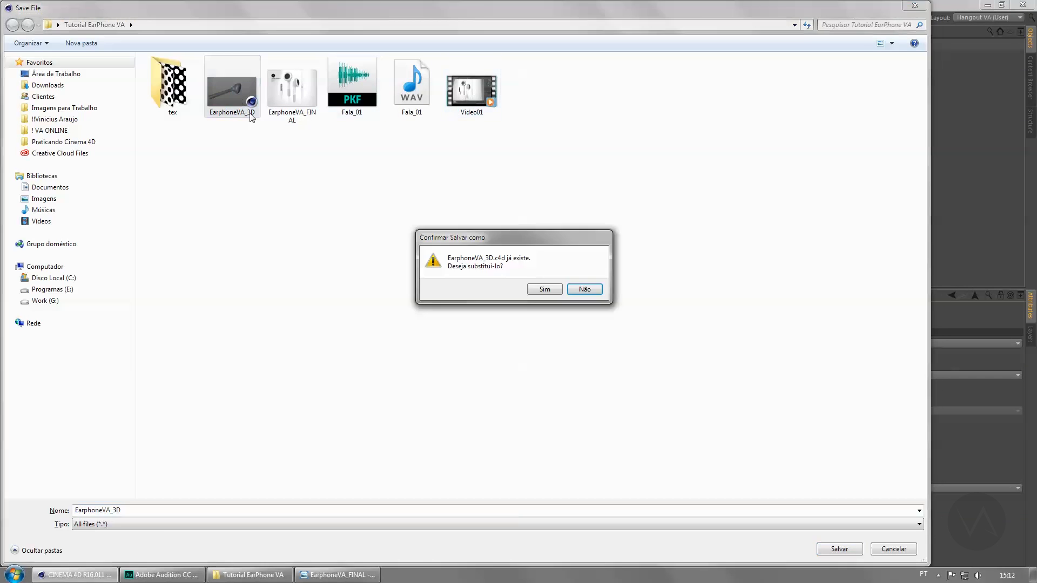
{"action": "left_click", "coordinate": [539, 291]}
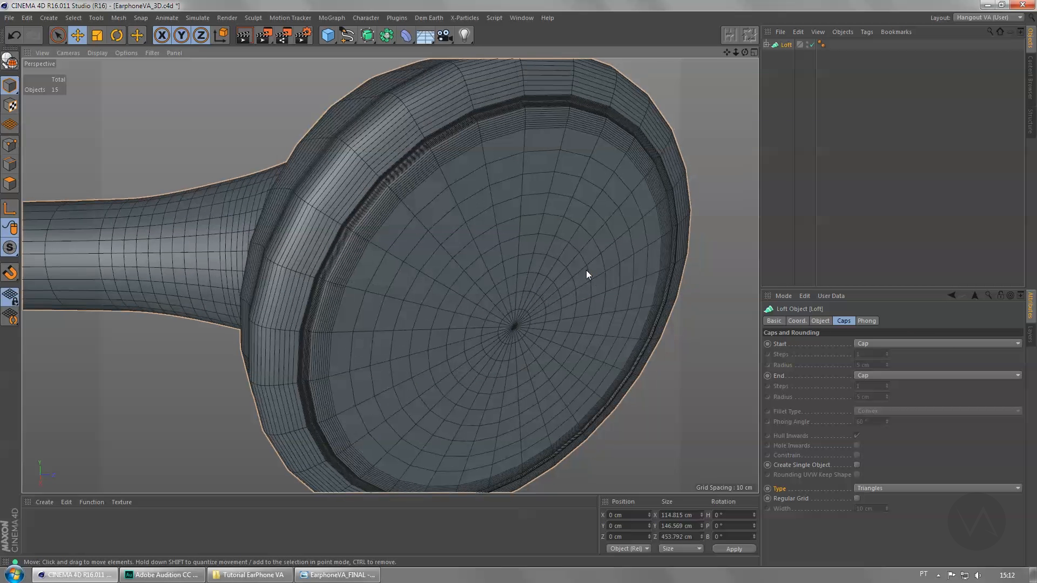
Step: Set the Loft's Mesh Subdivision U to 120, deselect it and check the smoother mesh
{"action": "left_click", "coordinate": [820, 321]}
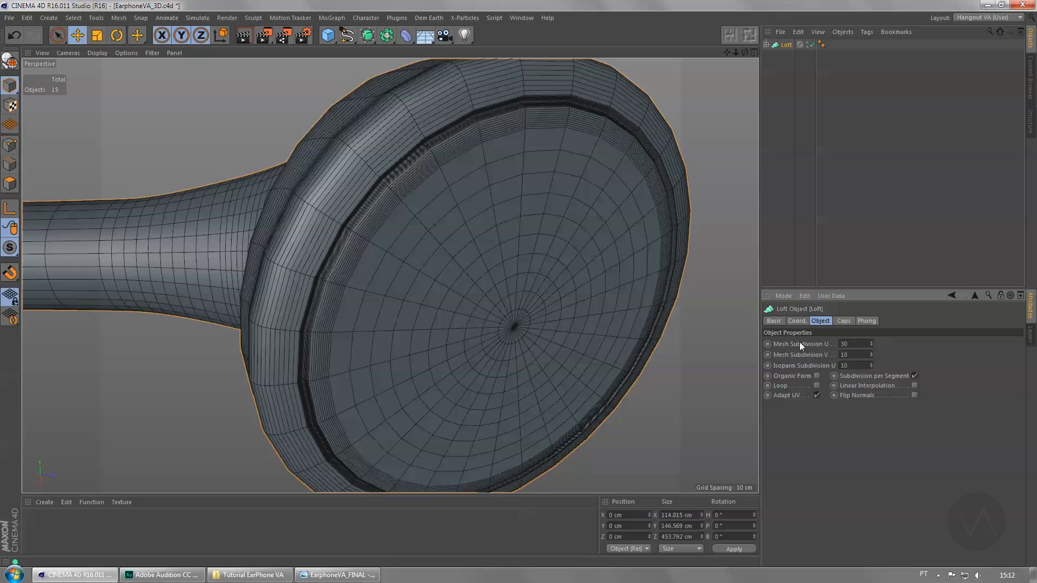
{"action": "left_click", "coordinate": [862, 344]}
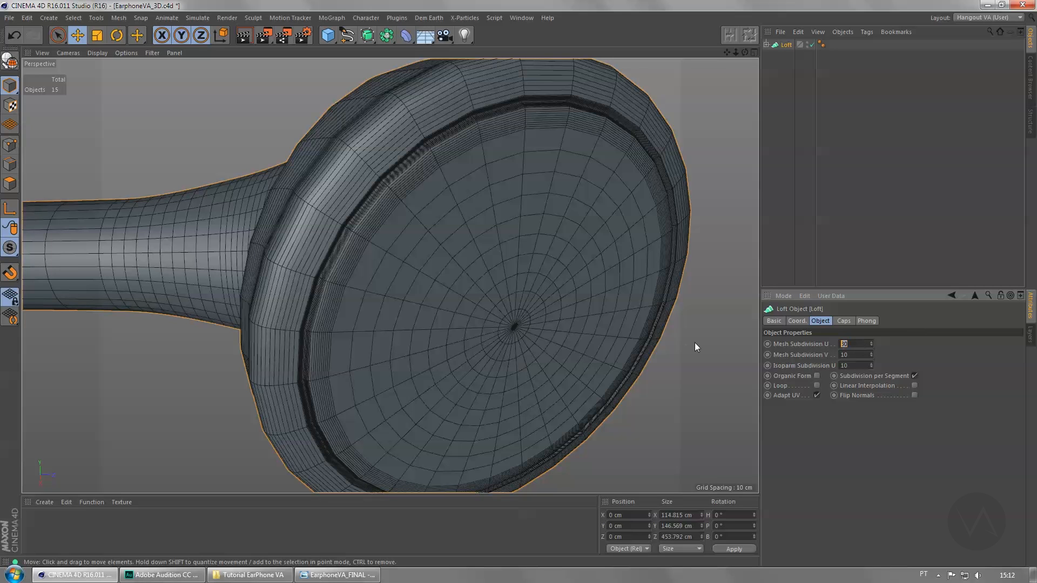
{"action": "type", "text": "120"}
{"action": "key", "text": "Return"}
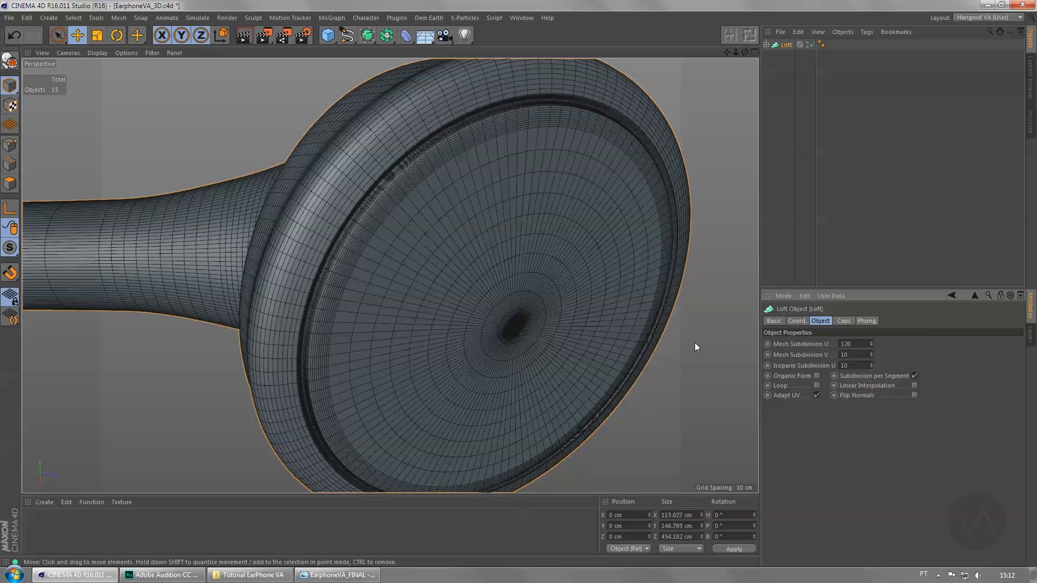
{"action": "left_click", "coordinate": [215, 359]}
{"action": "left_click_drag", "start_coordinate": [412, 310], "coordinate": [295, 332], "text": "alt"}
{"action": "scroll", "coordinate": [381, 354], "scroll_direction": "down", "scroll_amount": 8}
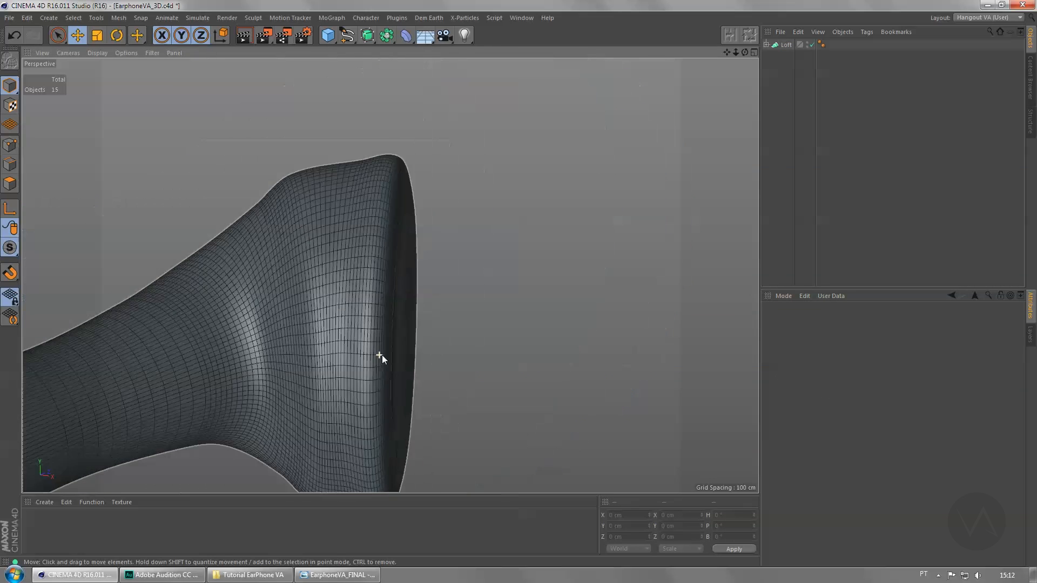
{"action": "left_click_drag", "start_coordinate": [412, 288], "coordinate": [519, 351], "text": "alt"}
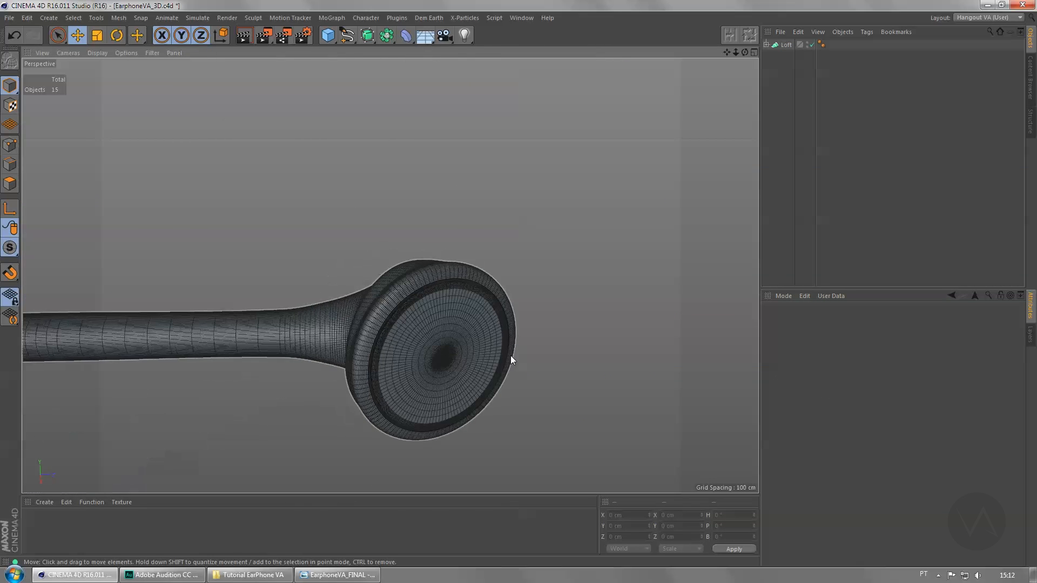
Step: Switch the viewport display to Gouraud Shading without mesh lines and check the earphone's smooth surface
{"action": "left_click_drag", "start_coordinate": [485, 267], "coordinate": [401, 235], "text": "alt"}
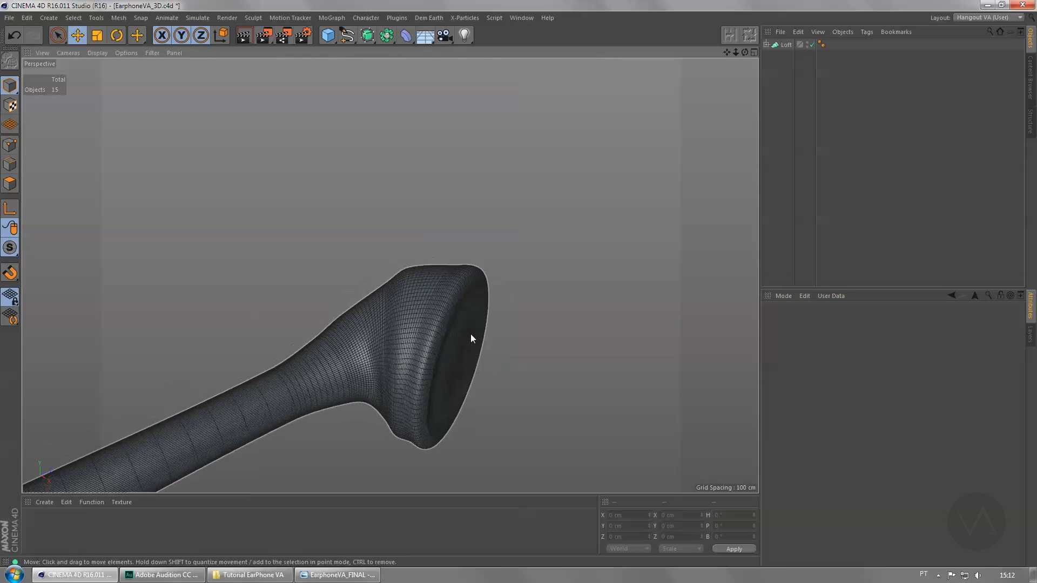
{"action": "left_click_drag", "start_coordinate": [453, 335], "coordinate": [519, 232], "text": "alt"}
{"action": "left_click", "coordinate": [93, 51]}
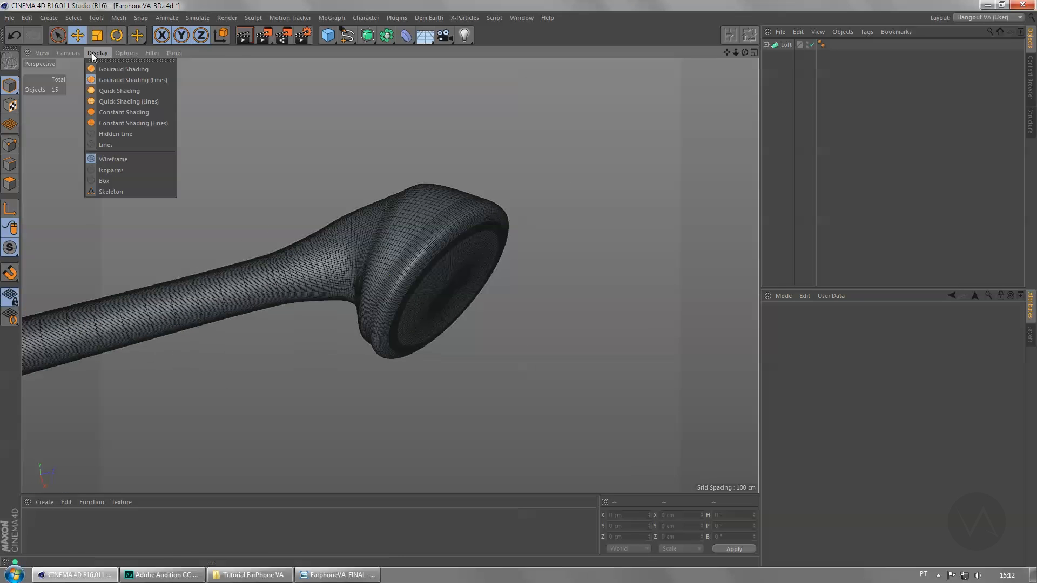
{"action": "left_click", "coordinate": [116, 67]}
{"action": "mouse_move", "coordinate": [507, 307]}
{"action": "left_mouse_down", "text": "alt"}
{"action": "mouse_move", "coordinate": [523, 329]}
{"action": "mouse_move", "coordinate": [512, 324]}
{"action": "mouse_move", "coordinate": [572, 294]}
{"action": "left_mouse_up", "text": "alt"}
Step: Rename the Loft object as Ear1
{"action": "left_click", "coordinate": [784, 45]}
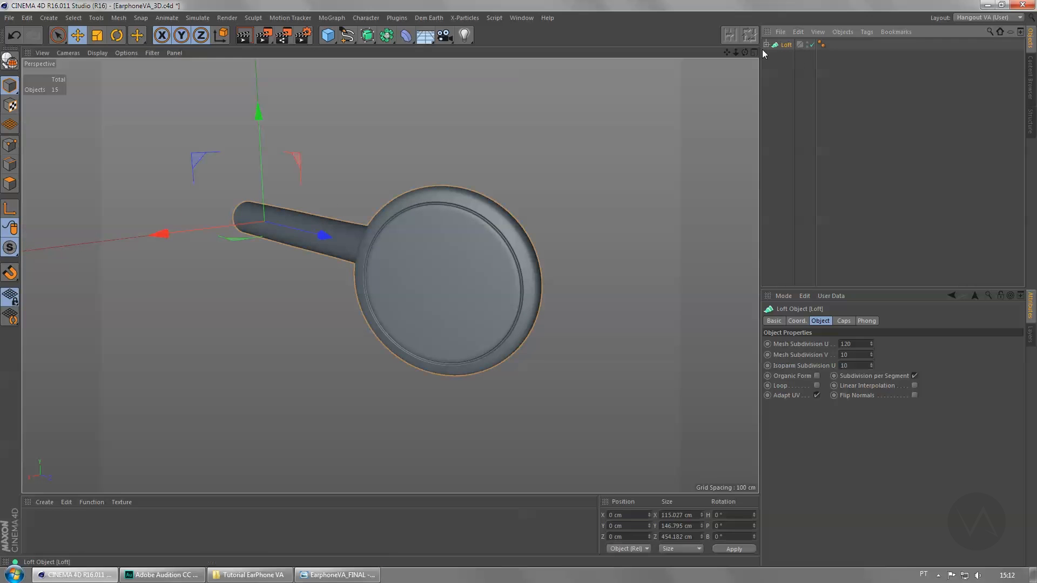
{"action": "left_click_drag", "start_coordinate": [497, 265], "coordinate": [400, 224], "text": "alt"}
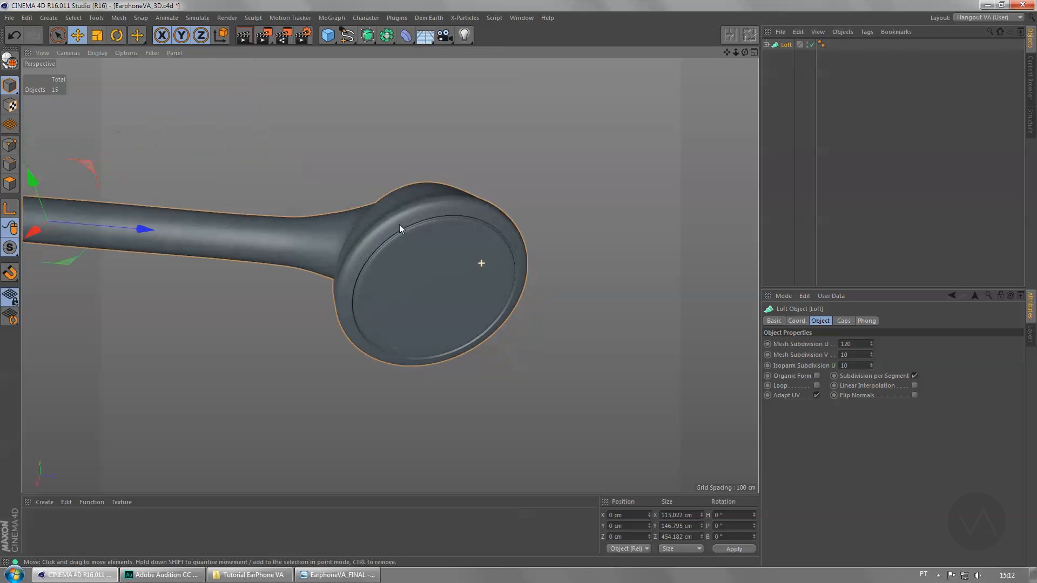
{"action": "double_click", "coordinate": [794, 46]}
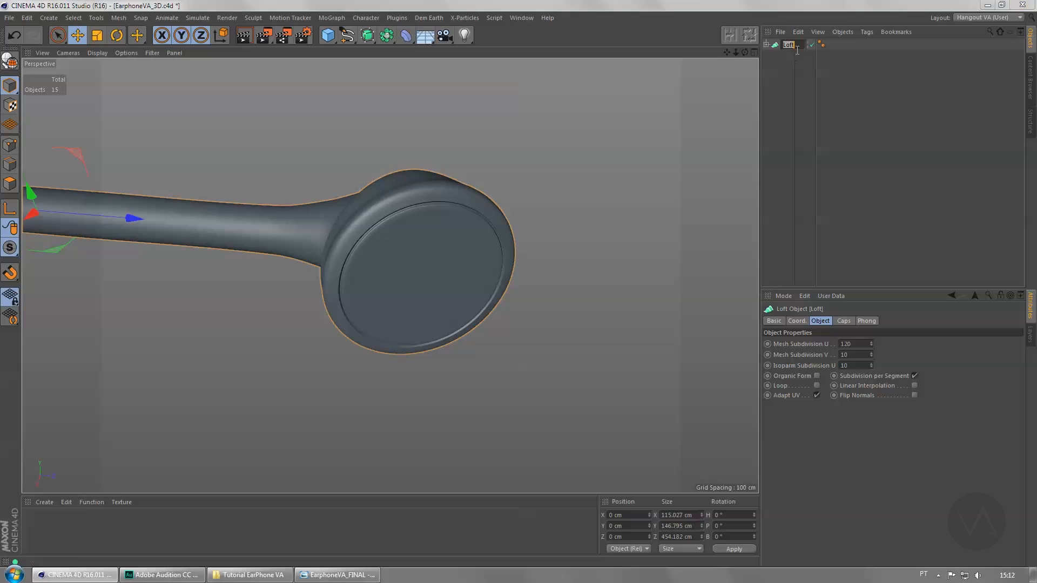
{"action": "type", "text": "Ear1"}
{"action": "key", "text": "Return"}
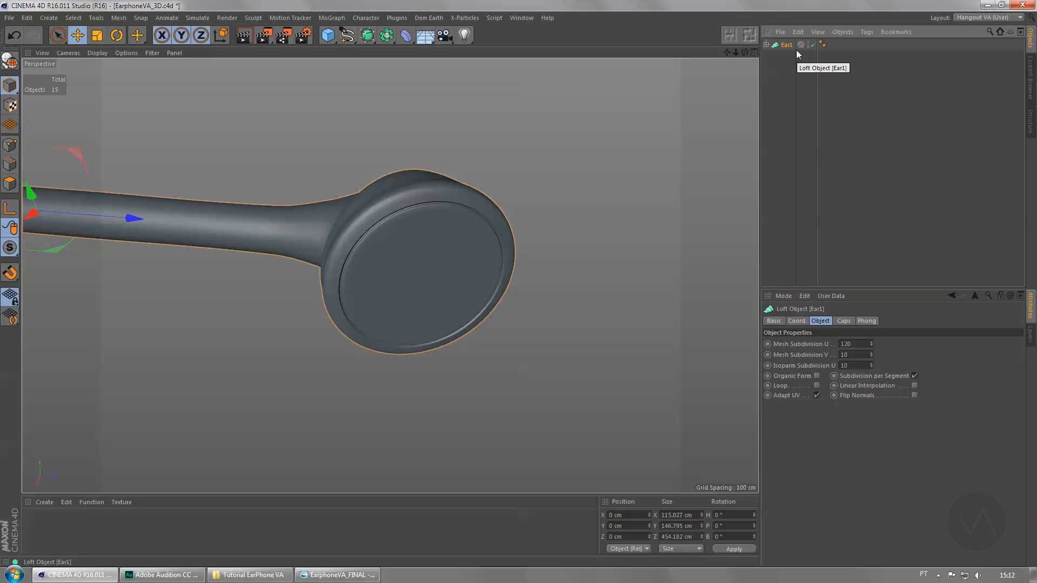
Step: Duplicate Ear1, name the copy Ear1 BKP and disable it as a backup
{"action": "left_click_drag", "start_coordinate": [775, 51], "coordinate": [776, 51], "text": "ctrl"}
{"action": "double_click", "coordinate": [790, 56]}
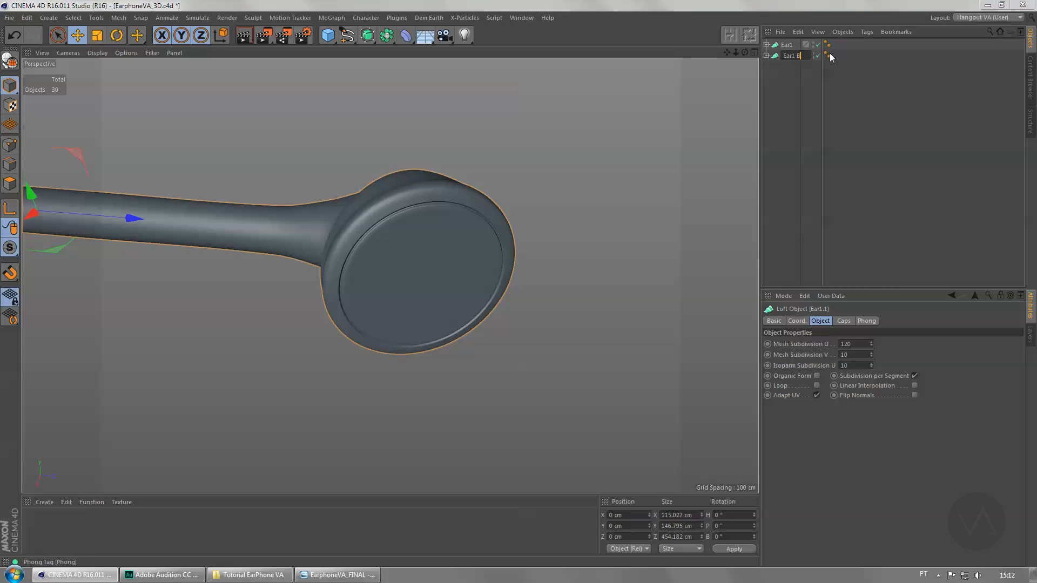
{"action": "key", "text": "Return"}
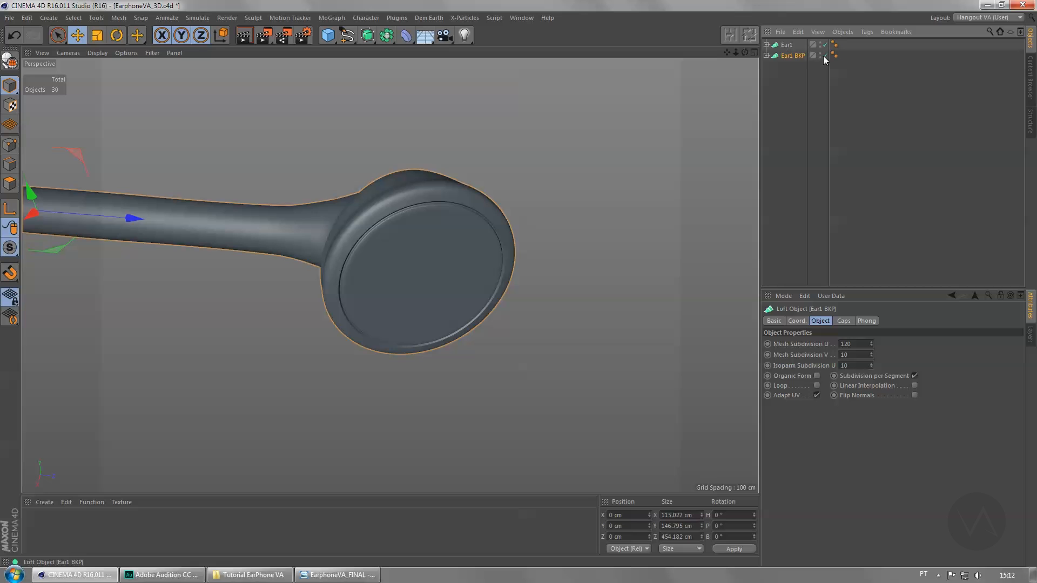
{"action": "left_click", "coordinate": [823, 56]}
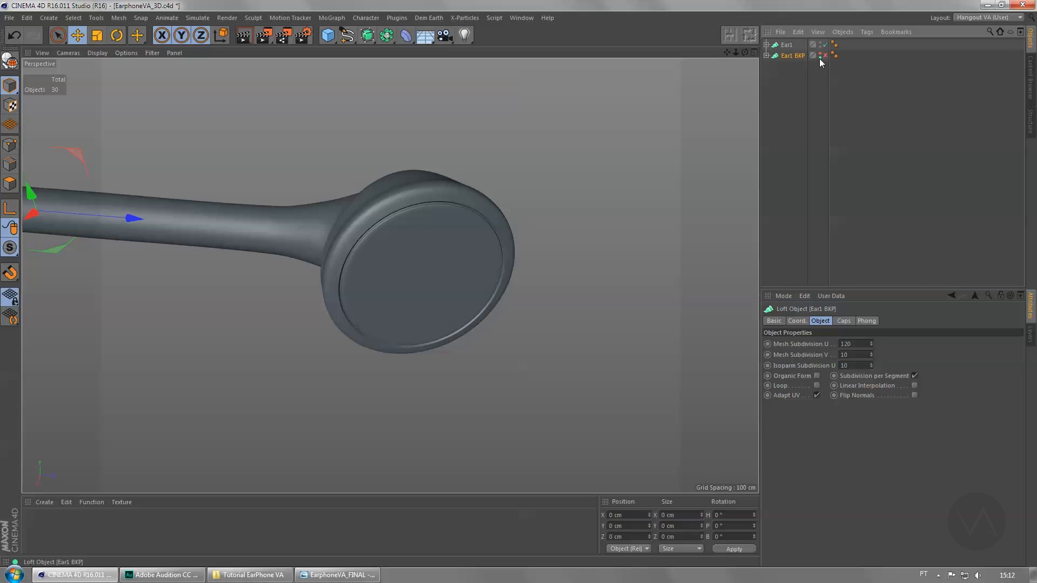
Step: Convert the Ear1 loft into an editable polygon object
{"action": "left_click", "coordinate": [786, 45]}
{"action": "left_click", "coordinate": [766, 45]}
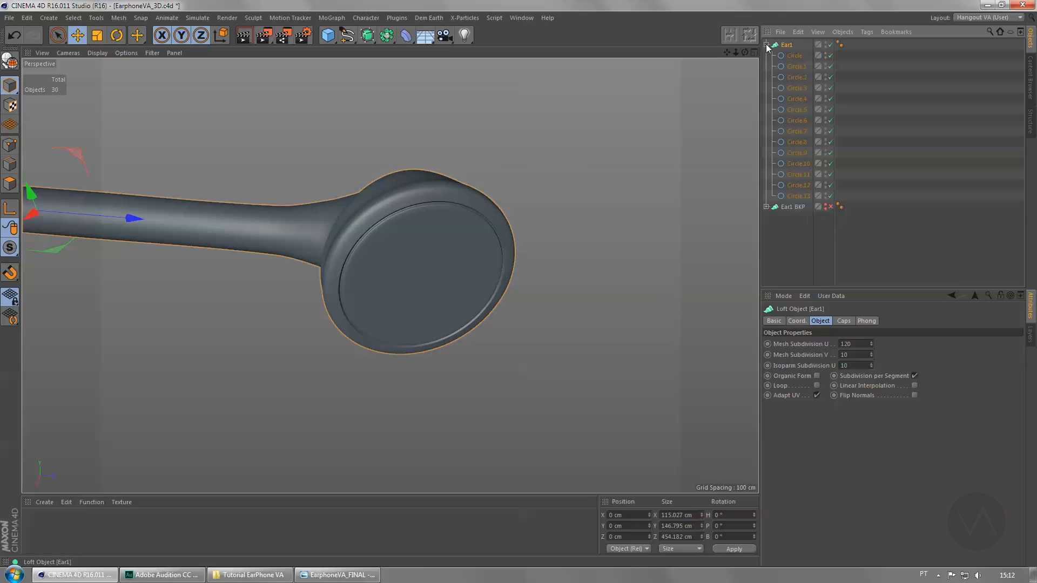
{"action": "left_click", "coordinate": [765, 44]}
{"action": "left_click_drag", "start_coordinate": [595, 143], "coordinate": [520, 256], "text": "alt"}
{"action": "scroll", "coordinate": [446, 272], "scroll_direction": "down", "scroll_amount": 3}
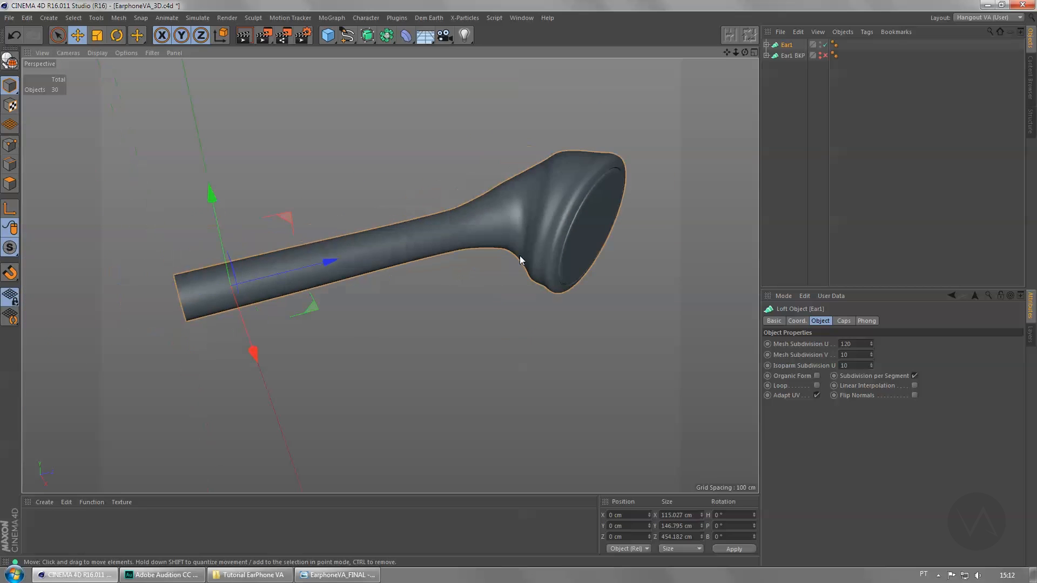
{"action": "scroll", "coordinate": [519, 256], "scroll_direction": "down", "scroll_amount": 3}
{"action": "mouse_move", "coordinate": [524, 265]}
{"action": "left_mouse_down", "text": "alt"}
{"action": "mouse_move", "coordinate": [533, 296]}
{"action": "mouse_move", "coordinate": [527, 272]}
{"action": "left_mouse_up", "text": "alt"}
{"action": "scroll", "coordinate": [593, 251], "scroll_direction": "up", "scroll_amount": 2}
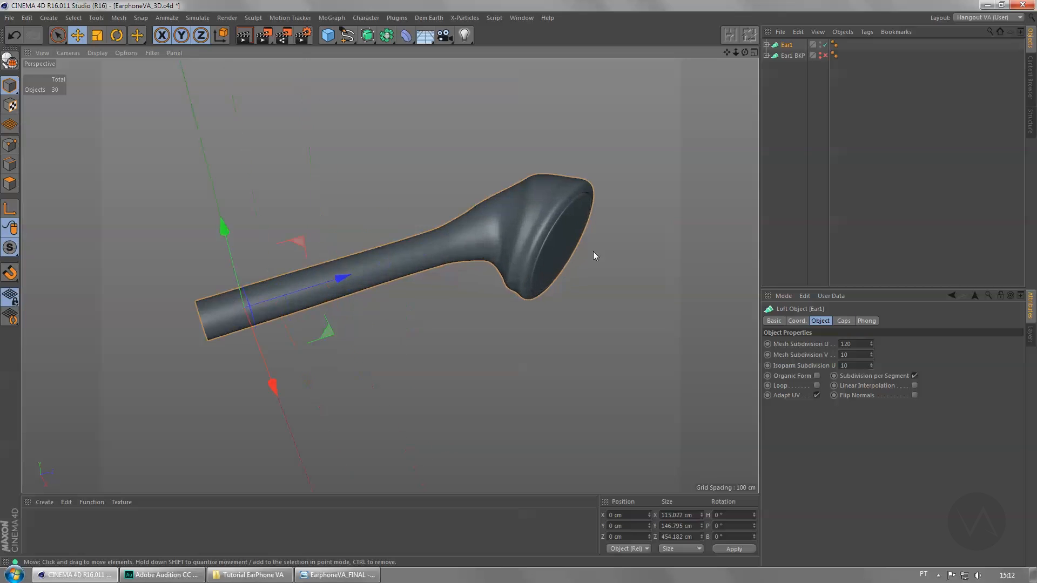
{"action": "middle_click_drag", "start_coordinate": [593, 256], "coordinate": [528, 254], "text": "alt"}
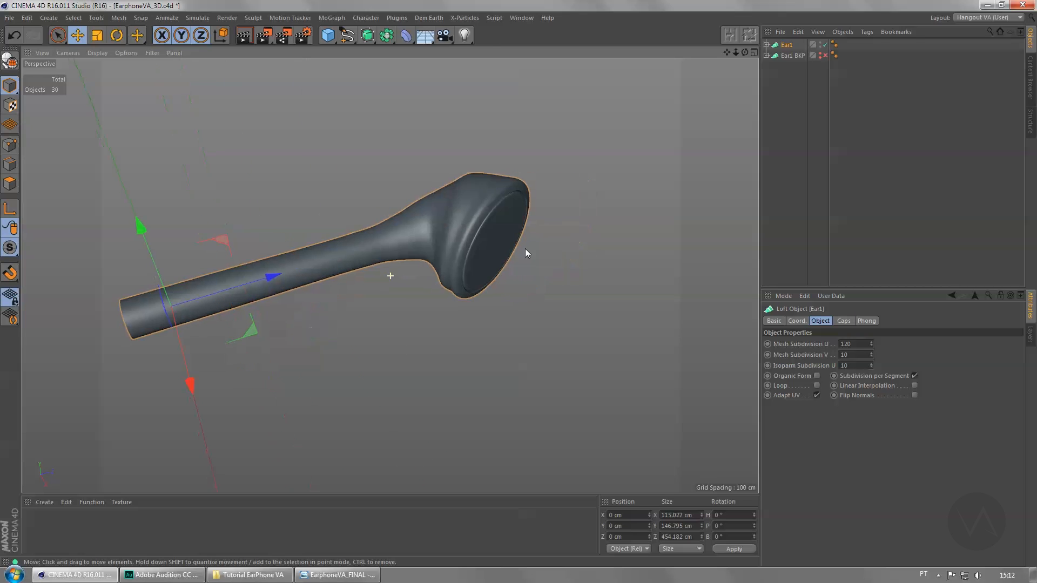
{"action": "left_click", "coordinate": [786, 47]}
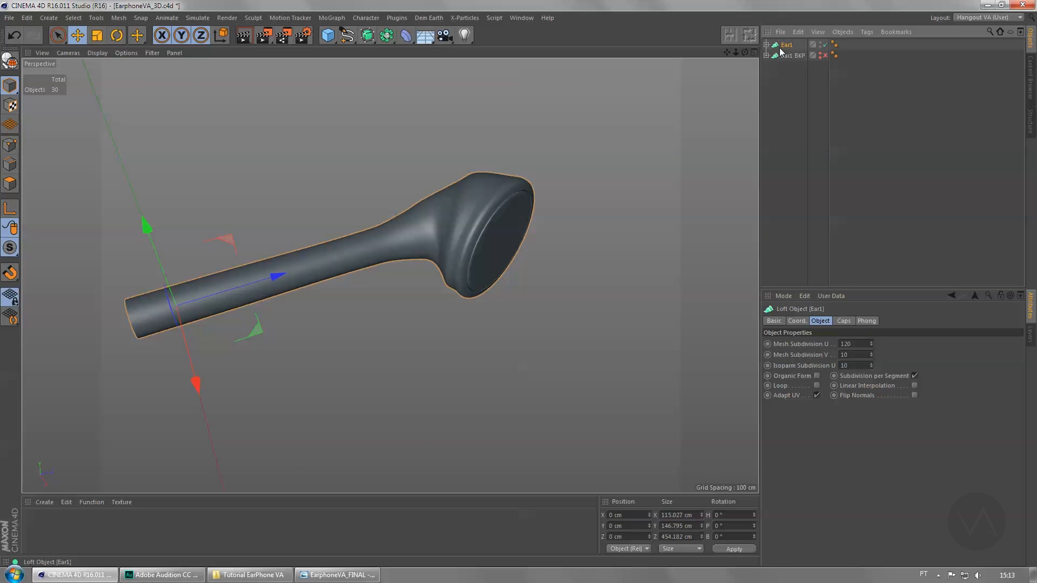
{"action": "left_click", "coordinate": [12, 63]}
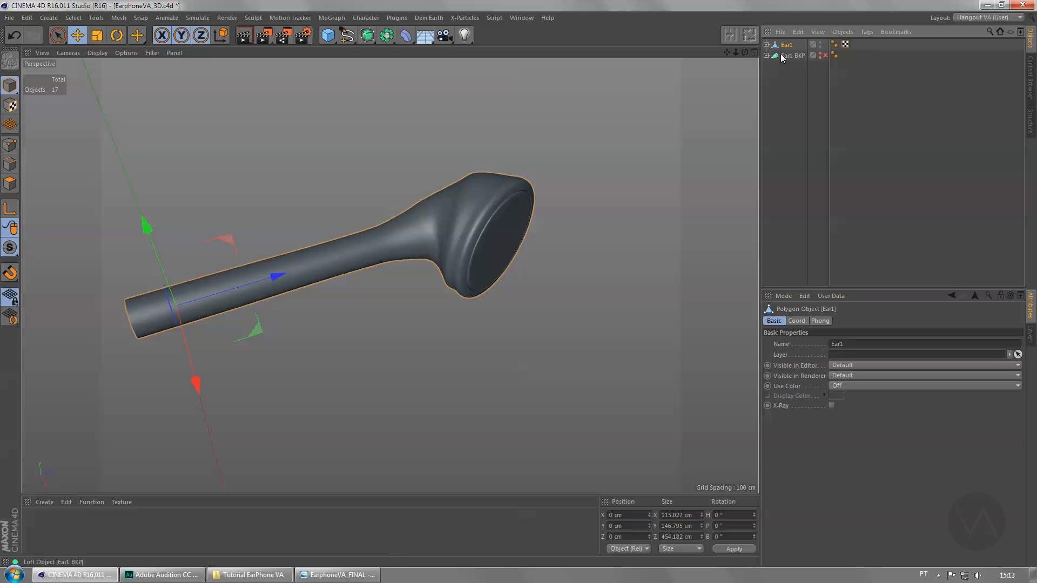
Step: Select Ear1's child object Cap 1 and examine the stem's end cap and the head's closed face
{"action": "left_click", "coordinate": [766, 45]}
{"action": "left_click", "coordinate": [794, 56]}
{"action": "middle_click_drag", "start_coordinate": [296, 280], "coordinate": [501, 233], "text": "alt"}
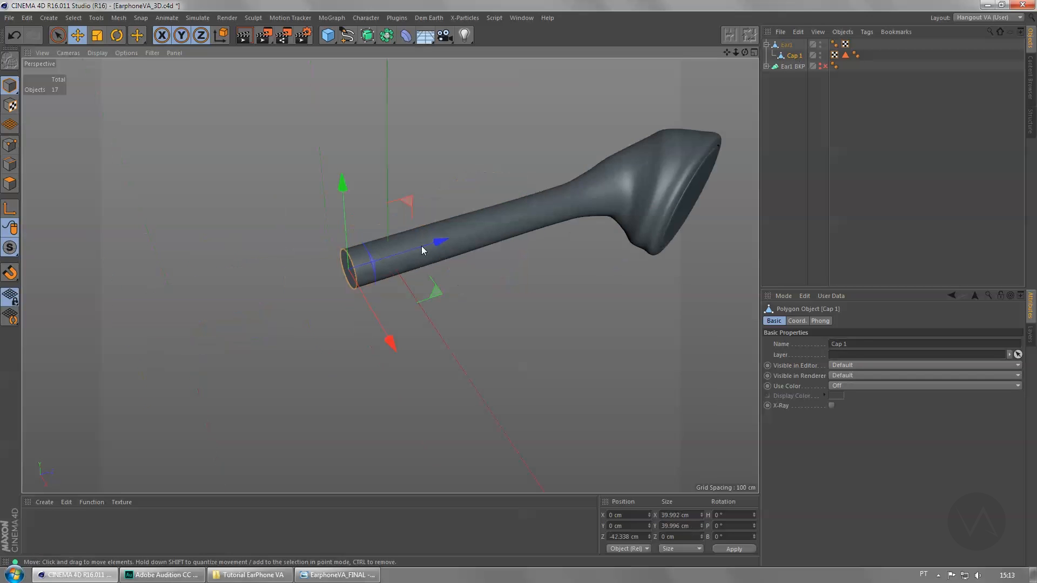
{"action": "scroll", "coordinate": [398, 273], "scroll_direction": "up", "scroll_amount": 6}
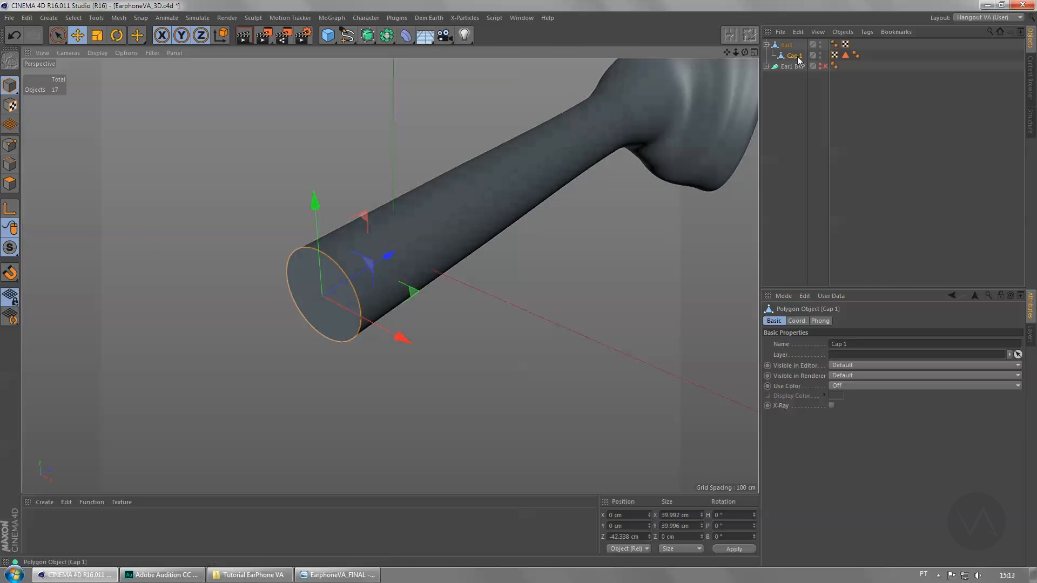
{"action": "left_click_drag", "start_coordinate": [405, 281], "coordinate": [443, 251], "text": "alt"}
{"action": "middle_click_drag", "start_coordinate": [451, 284], "coordinate": [224, 334], "text": "alt"}
{"action": "right_click_drag", "start_coordinate": [600, 248], "coordinate": [412, 280], "text": "alt"}
{"action": "middle_click_drag", "start_coordinate": [411, 280], "coordinate": [255, 292], "text": "alt"}
{"action": "left_click_drag", "start_coordinate": [482, 253], "coordinate": [508, 269], "text": "alt"}
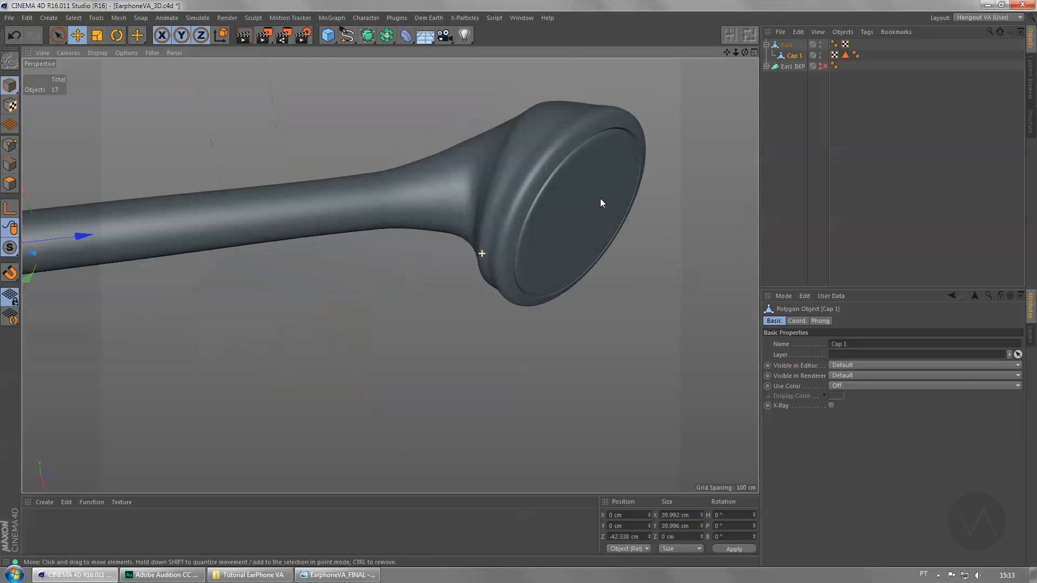
{"action": "left_click_drag", "start_coordinate": [573, 214], "coordinate": [185, 250], "text": "alt"}
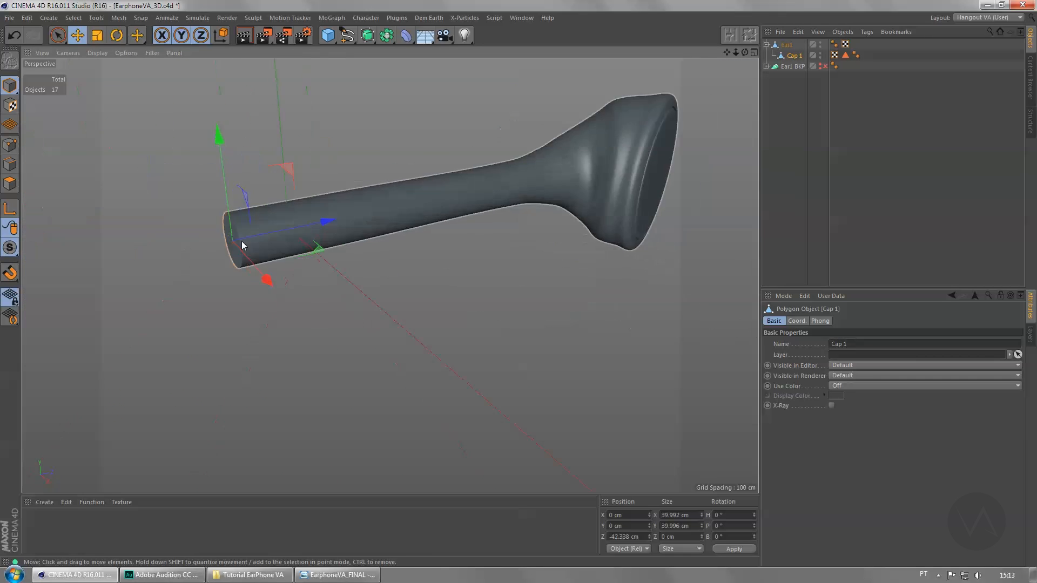
{"action": "left_click_drag", "start_coordinate": [452, 251], "coordinate": [393, 210], "text": "alt"}
{"action": "left_click", "coordinate": [644, 235]}
{"action": "middle_click_drag", "start_coordinate": [561, 235], "coordinate": [452, 296], "text": "alt"}
{"action": "left_click_drag", "start_coordinate": [413, 264], "coordinate": [620, 205], "text": "alt"}
Step: Merge Ear1 and Cap 1 into a single polygon object with Connect Objects + Delete
{"action": "left_click", "coordinate": [786, 44]}
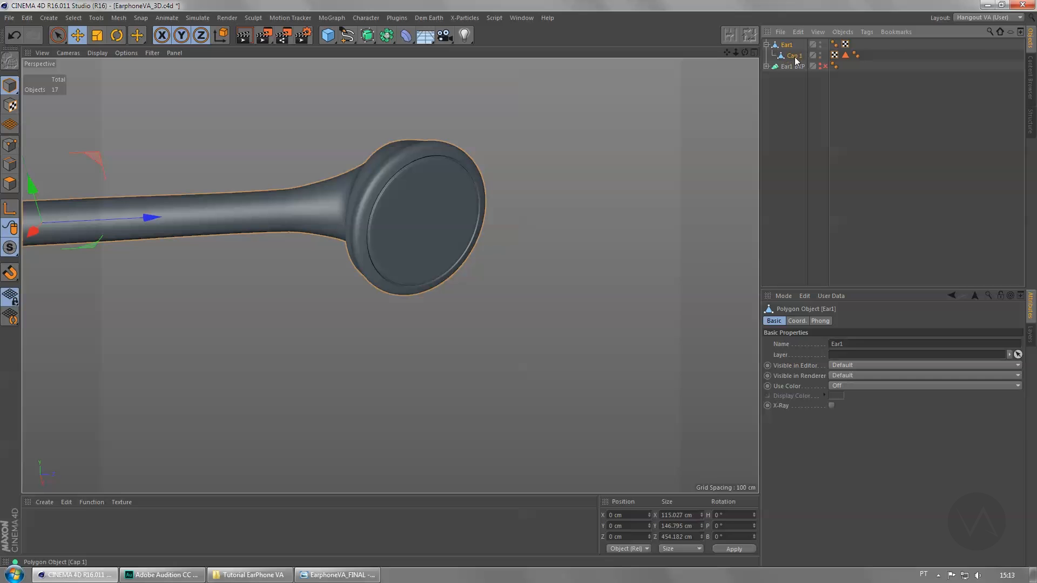
{"action": "right_click", "coordinate": [795, 56]}
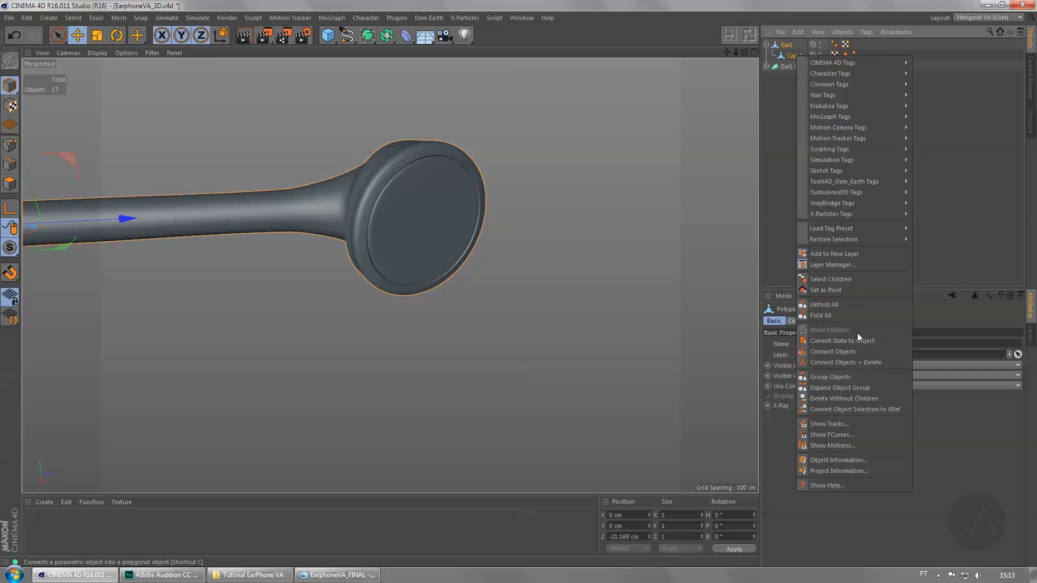
{"action": "left_click", "coordinate": [831, 361]}
{"action": "left_click_drag", "start_coordinate": [724, 319], "coordinate": [410, 227], "text": "alt"}
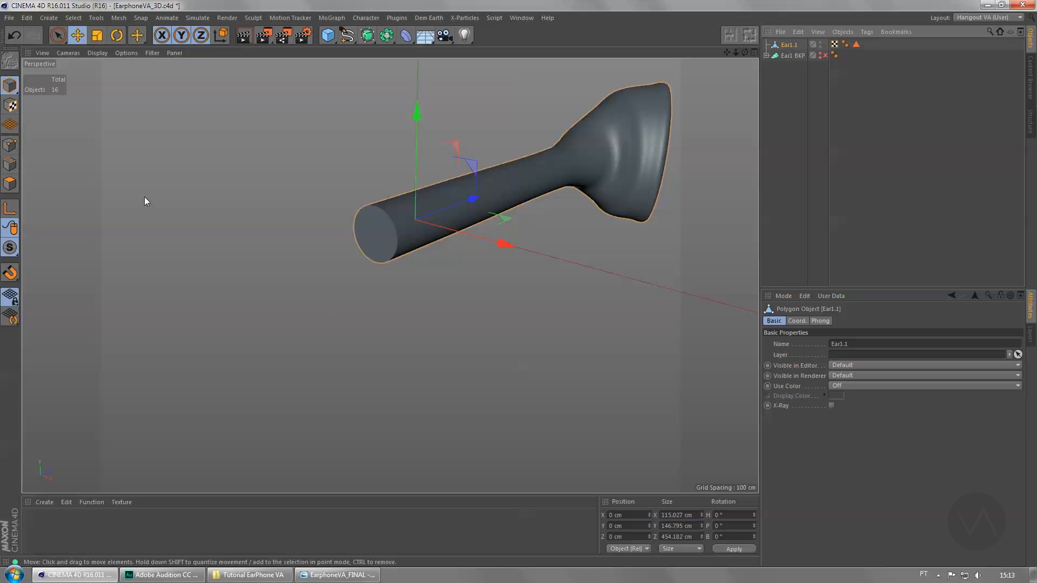
Step: Select a polygon on the stem's end cap in polygon mode and examine how the cap is meshed
{"action": "left_click", "coordinate": [11, 184]}
{"action": "left_click", "coordinate": [389, 225]}
{"action": "scroll", "coordinate": [410, 238], "scroll_direction": "up", "scroll_amount": 3}
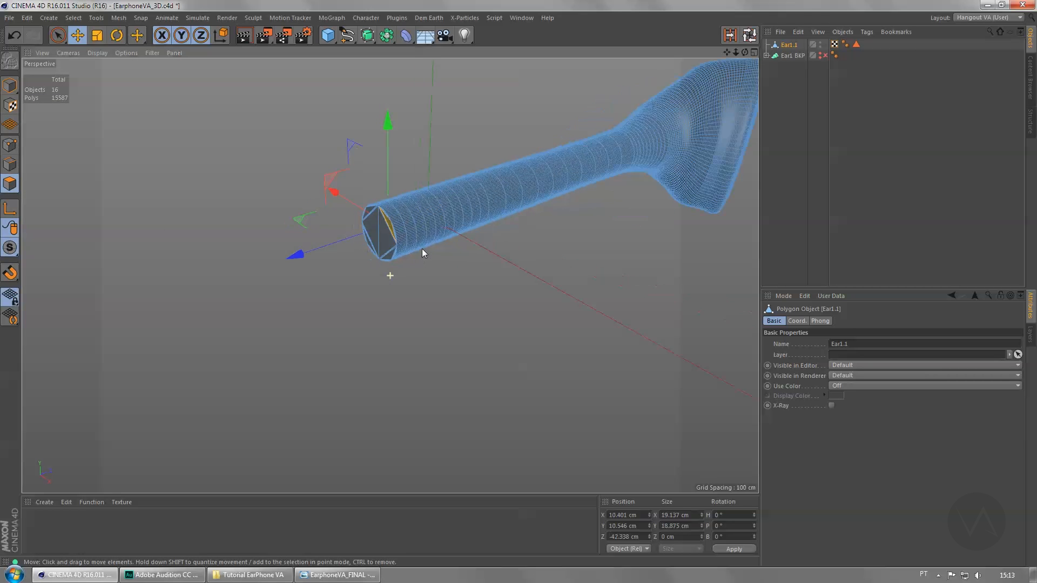
{"action": "mouse_move", "coordinate": [397, 214]}
{"action": "left_mouse_down", "text": "alt"}
{"action": "mouse_move", "coordinate": [285, 270]}
{"action": "mouse_move", "coordinate": [540, 254]}
{"action": "left_mouse_up", "text": "alt"}
{"action": "left_click", "coordinate": [10, 86]}
{"action": "left_click", "coordinate": [10, 184]}
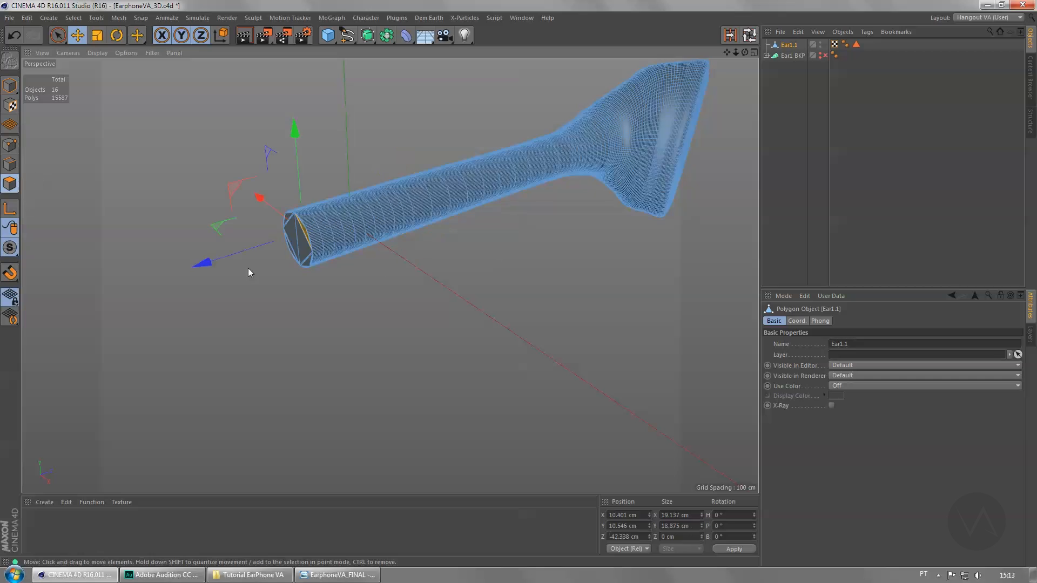
{"action": "scroll", "coordinate": [248, 267], "scroll_direction": "up", "scroll_amount": 10}
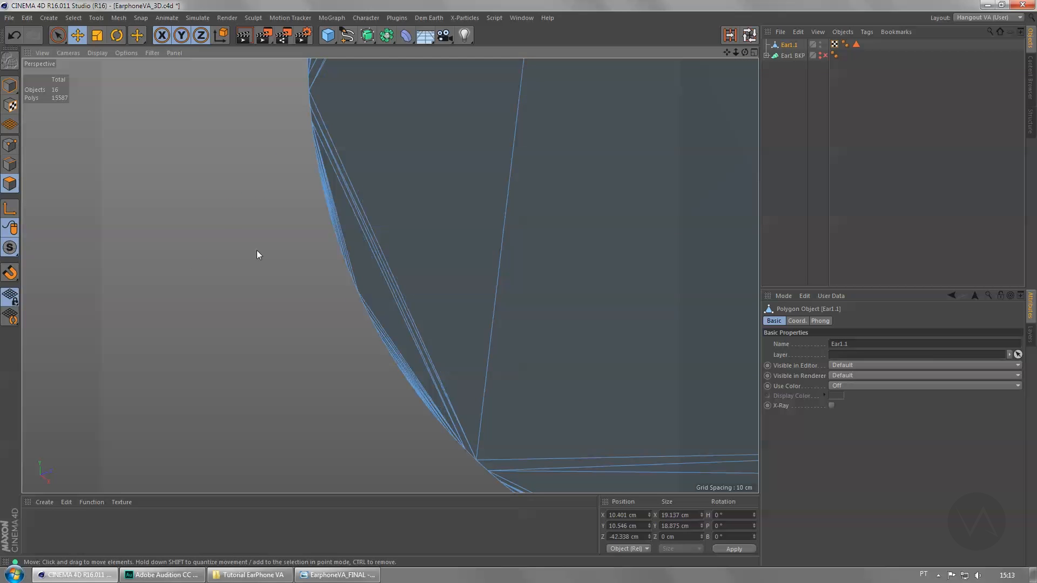
{"action": "scroll", "coordinate": [473, 237], "scroll_direction": "down", "scroll_amount": 5}
{"action": "middle_click_drag", "start_coordinate": [465, 235], "coordinate": [403, 267], "text": "alt"}
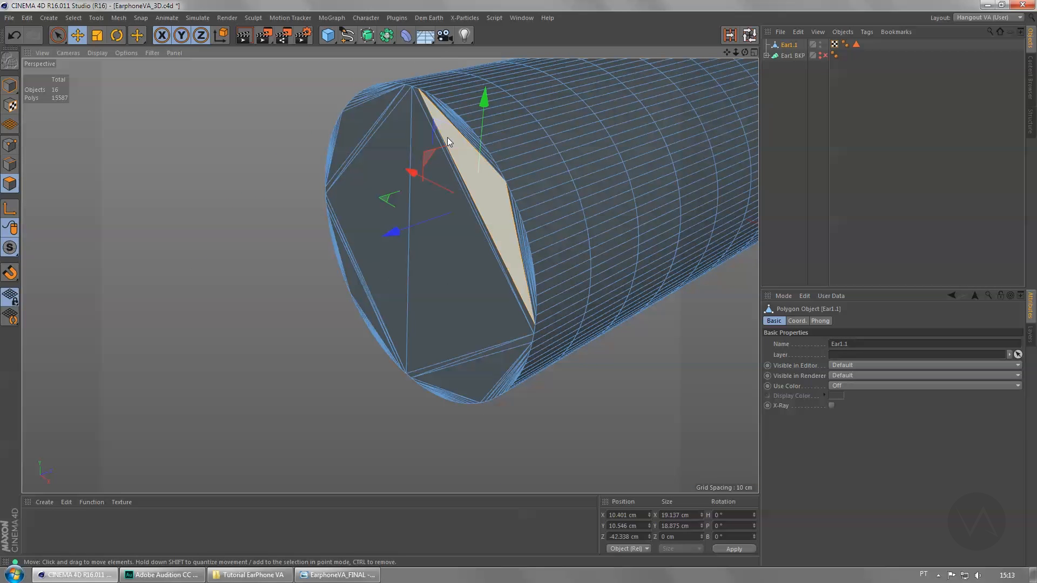
{"action": "left_click_drag", "start_coordinate": [422, 109], "coordinate": [397, 144], "text": "alt"}
Step: Examine the head's mesh in polygon mode and select a polygon on its closed face
{"action": "left_click", "coordinate": [10, 85]}
{"action": "right_click_drag", "start_coordinate": [537, 224], "coordinate": [405, 216], "text": "alt"}
{"action": "mouse_move", "coordinate": [576, 198]}
{"action": "left_mouse_down", "text": "alt"}
{"action": "mouse_move", "coordinate": [390, 221]}
{"action": "mouse_move", "coordinate": [412, 284]}
{"action": "mouse_move", "coordinate": [527, 270]}
{"action": "left_mouse_up", "text": "alt"}
{"action": "left_click", "coordinate": [10, 184]}
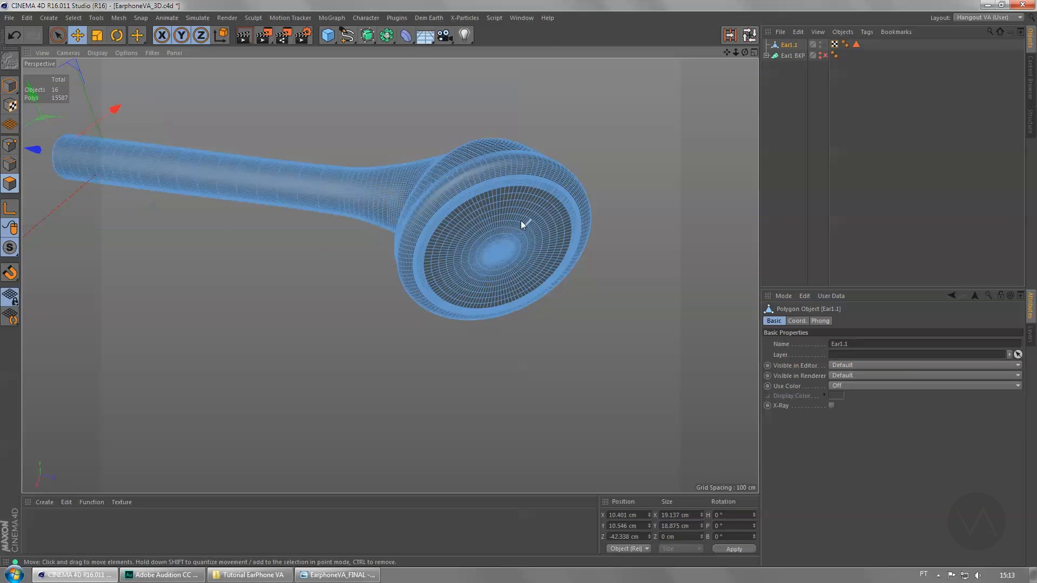
{"action": "left_click_drag", "start_coordinate": [527, 282], "coordinate": [497, 238], "text": "alt"}
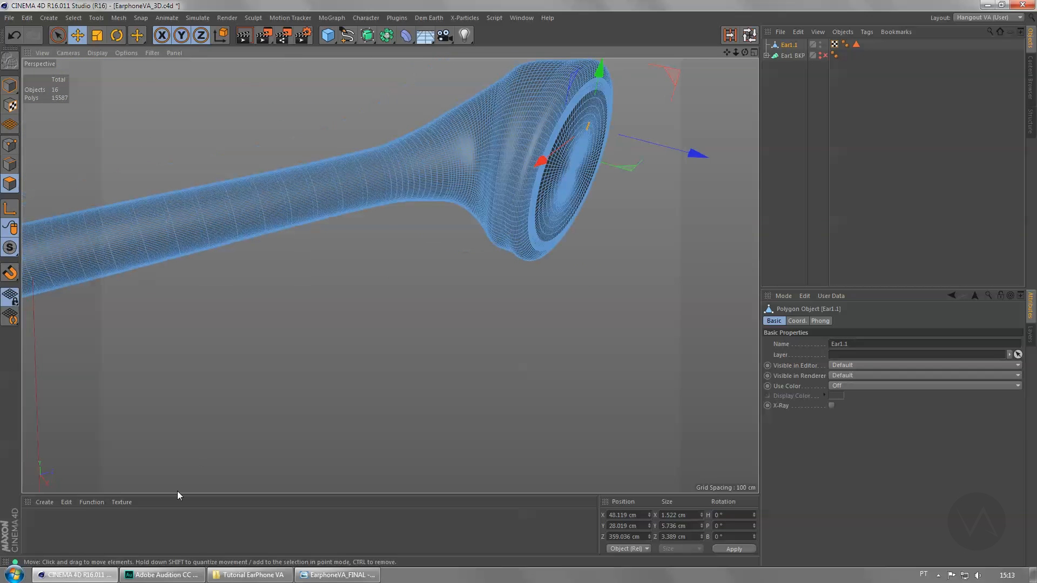
Step: Create a new material and name it "branco brilhoso"
{"action": "left_click", "coordinate": [43, 503]}
{"action": "left_click", "coordinate": [65, 409]}
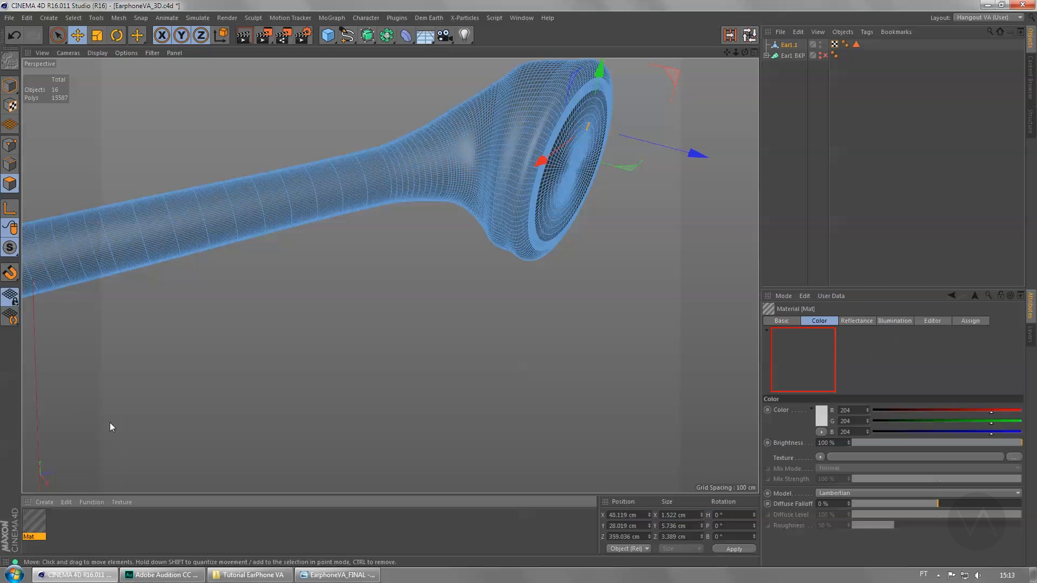
{"action": "double_click", "coordinate": [34, 520]}
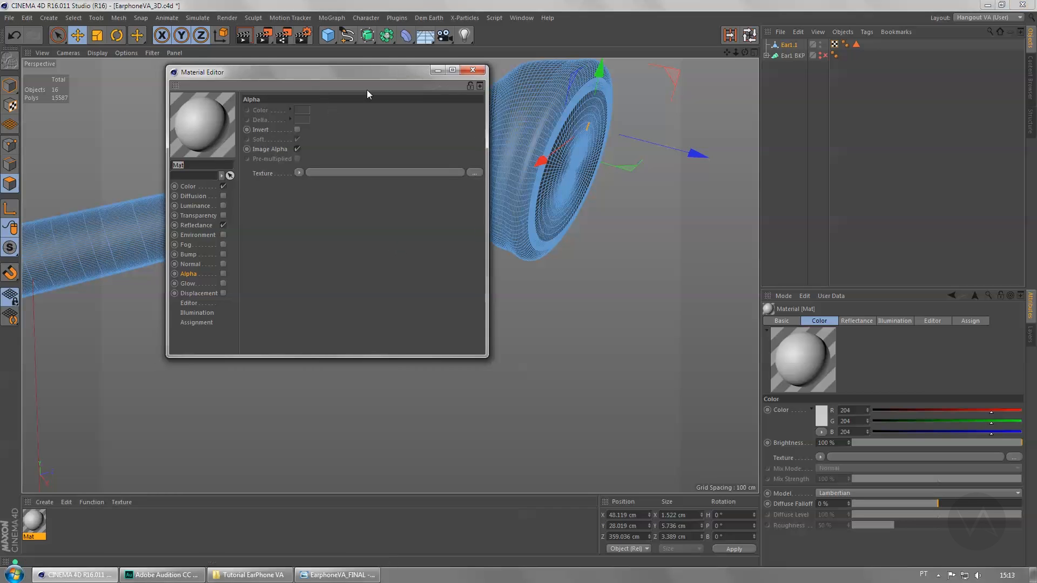
{"action": "left_click_drag", "start_coordinate": [312, 76], "coordinate": [613, 157]}
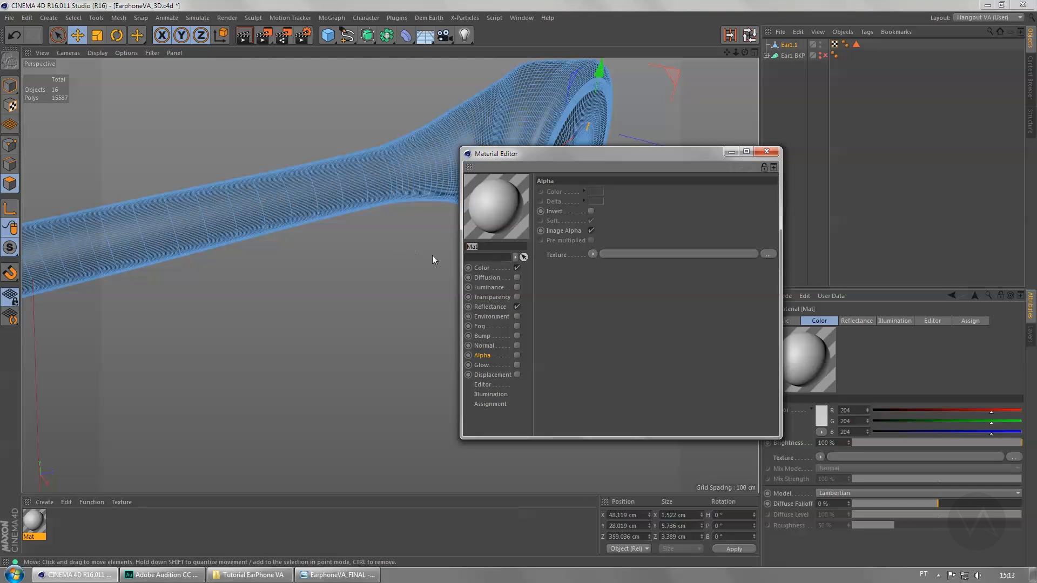
{"action": "type", "text": "bra"}
{"action": "type", "text": "c"}
{"action": "key", "text": "BackSpace"}
{"action": "type", "text": "nco brilhoso"}
{"action": "key", "text": "Return"}
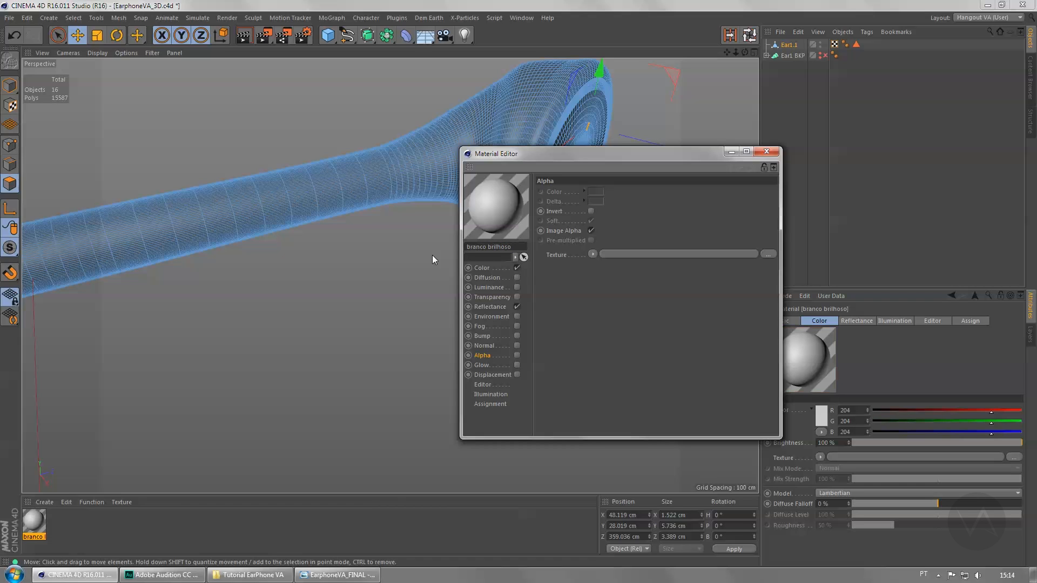
Step: Set the "branco brilhoso" material's colour to a near-white of RGB 241, 241, 241
{"action": "left_click", "coordinate": [480, 268]}
{"action": "left_click", "coordinate": [591, 195]}
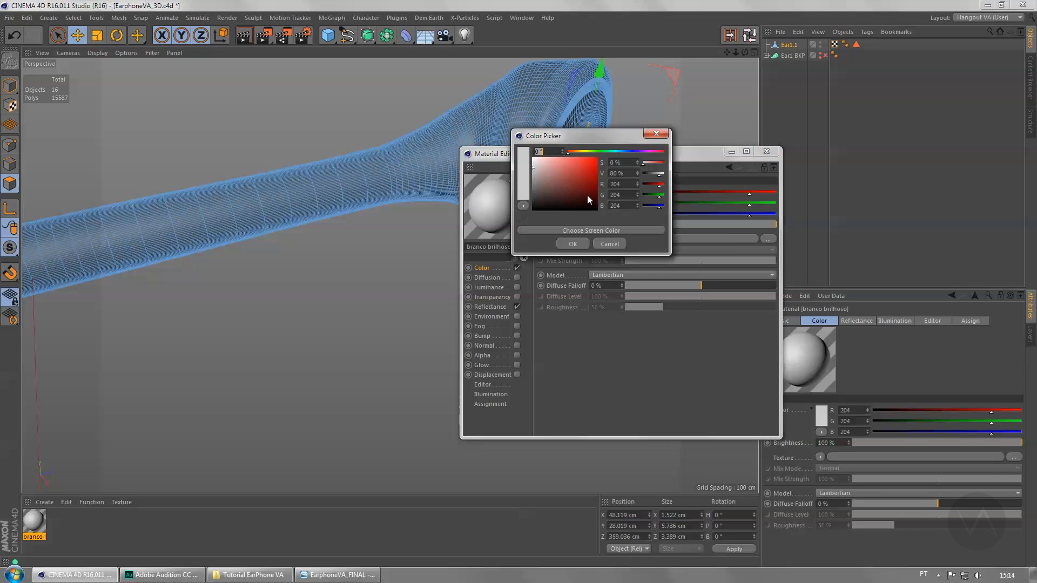
{"action": "left_click_drag", "start_coordinate": [537, 168], "coordinate": [524, 162]}
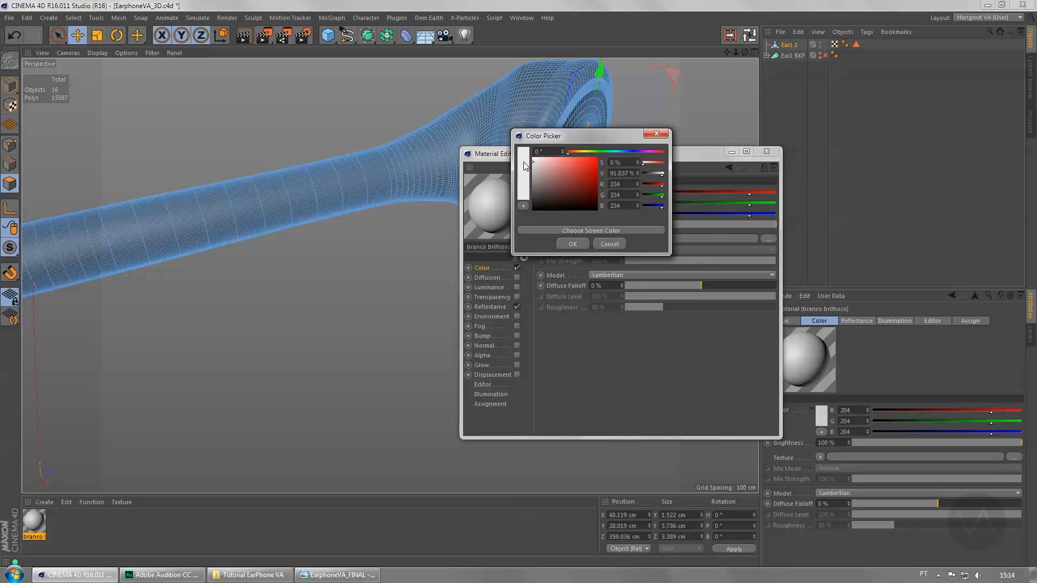
{"action": "left_click", "coordinate": [573, 245]}
{"action": "left_click", "coordinate": [591, 196]}
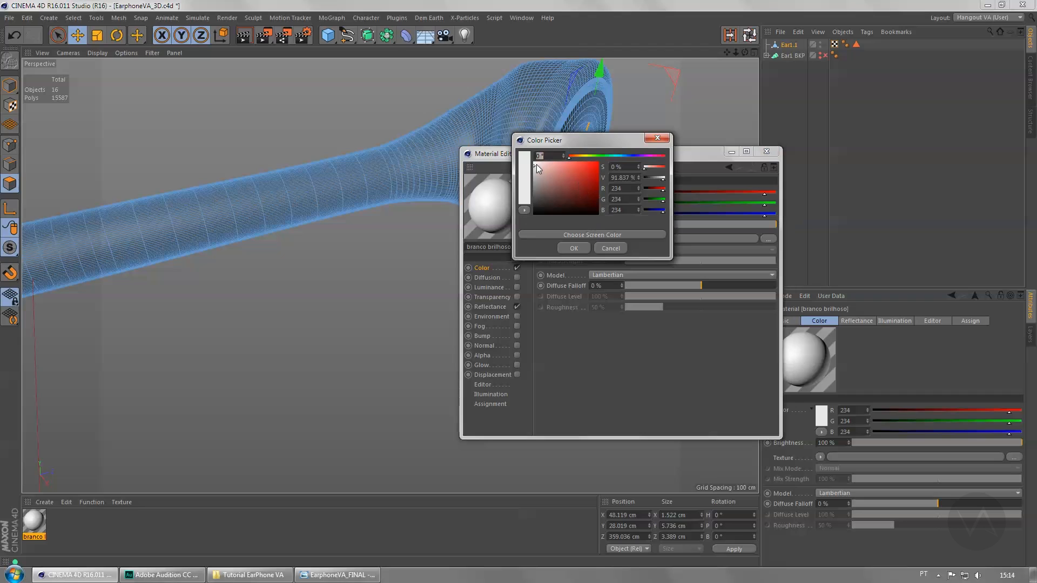
{"action": "left_click", "coordinate": [574, 249]}
Step: Add a Reflection (Legacy) layer to the reflectance of the "branco brilhoso" material
{"action": "left_click", "coordinate": [490, 307]}
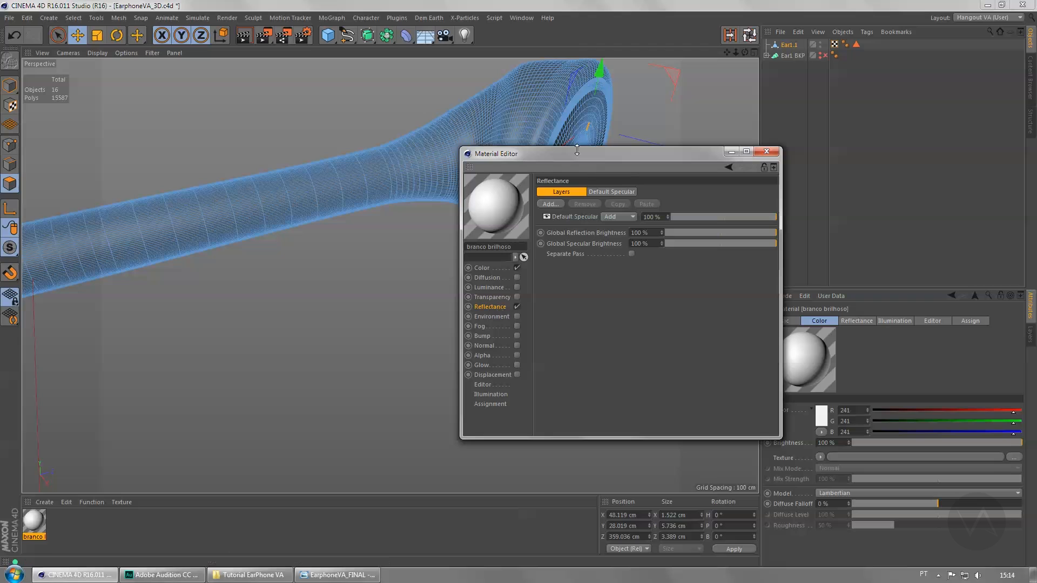
{"action": "left_click_drag", "start_coordinate": [554, 156], "coordinate": [555, 167]}
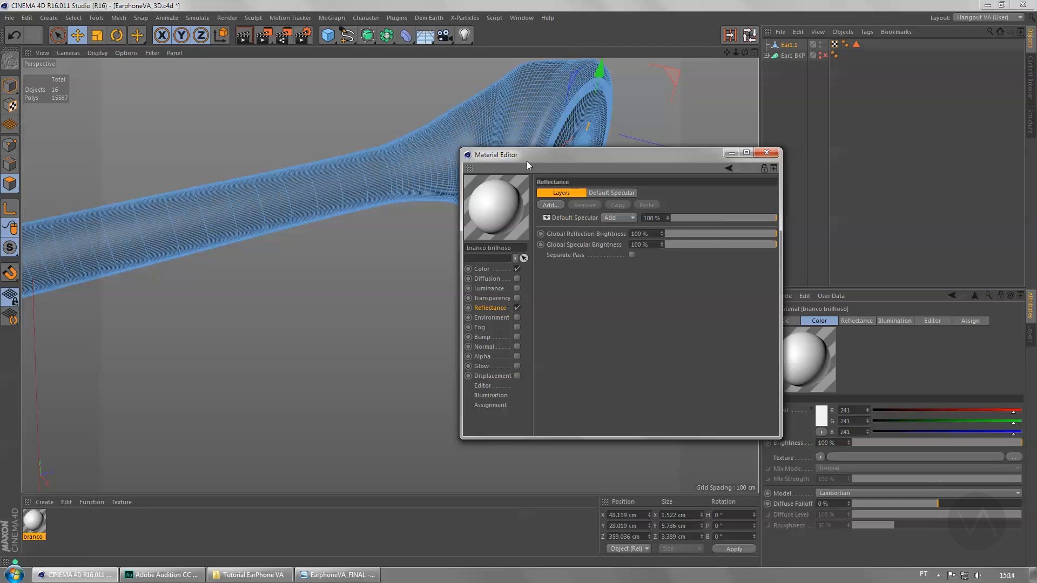
{"action": "left_click_drag", "start_coordinate": [524, 155], "coordinate": [487, 153]}
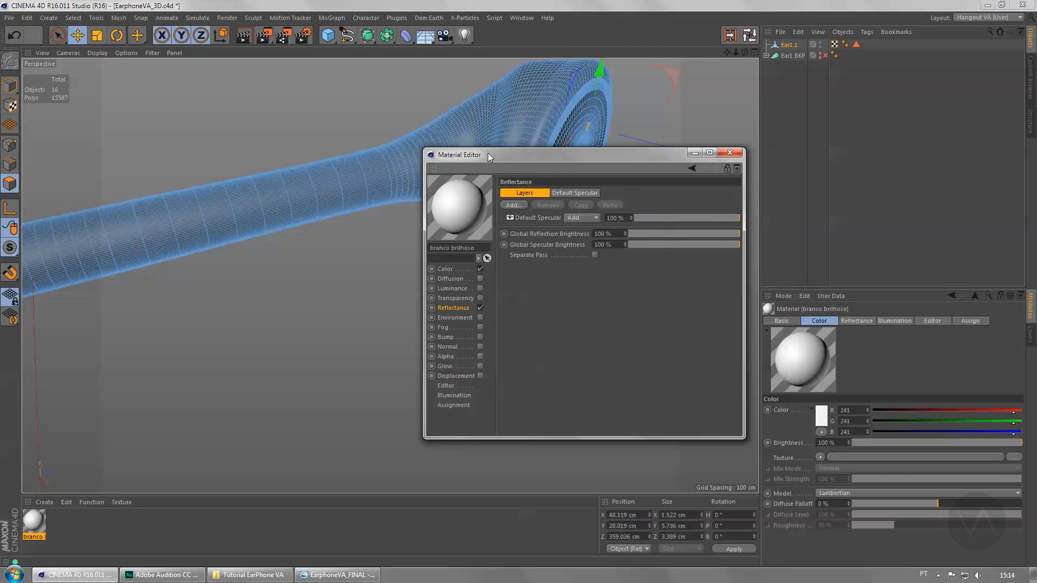
{"action": "left_click", "coordinate": [513, 206]}
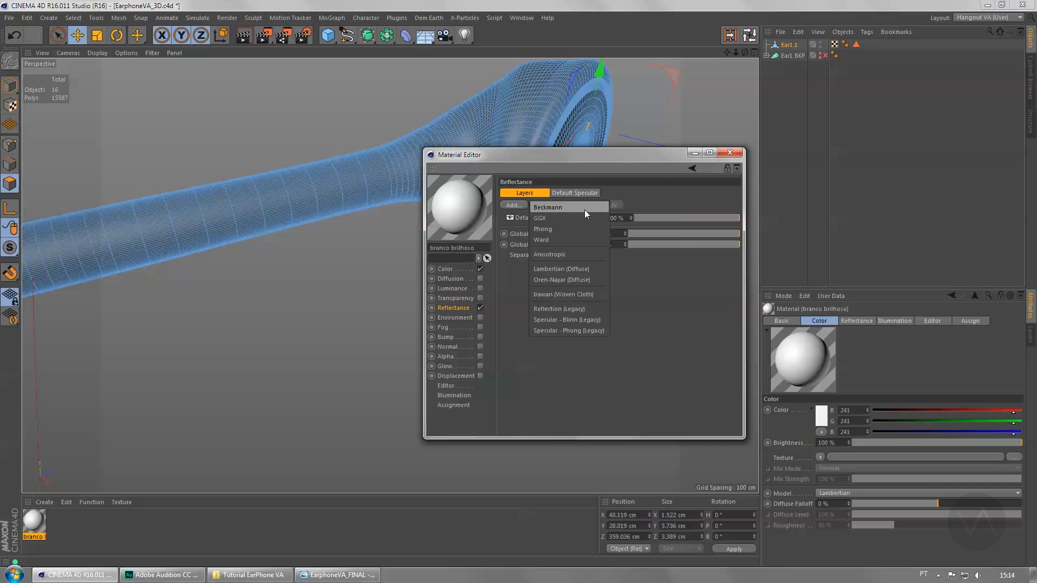
{"action": "left_click", "coordinate": [582, 310]}
{"action": "scroll", "coordinate": [738, 245], "scroll_direction": "down", "scroll_amount": 2}
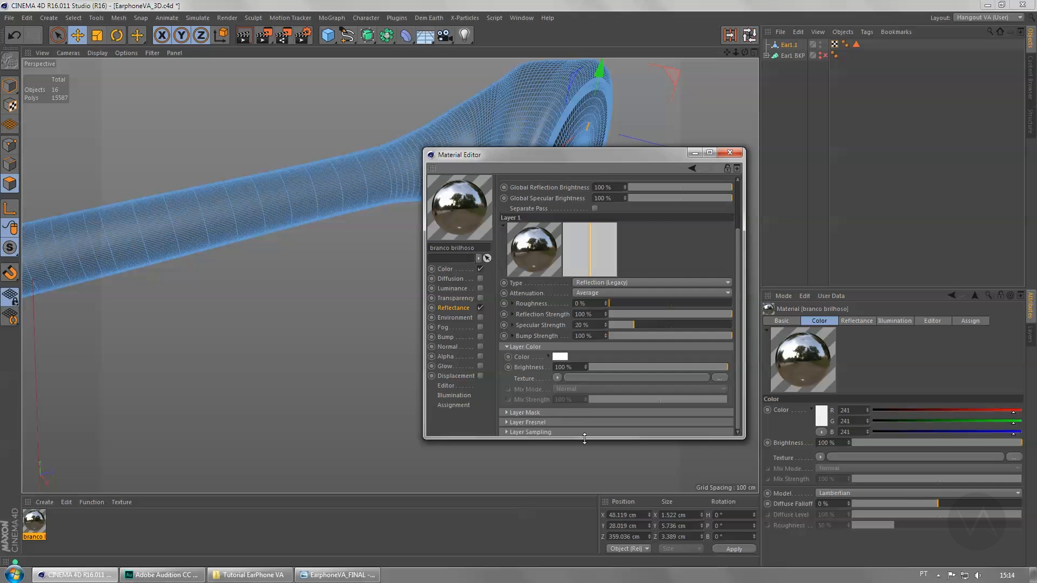
Step: Set the reflection layer's Fresnel to Dielectric with the Oil (Vegetable) preset
{"action": "left_click", "coordinate": [523, 346]}
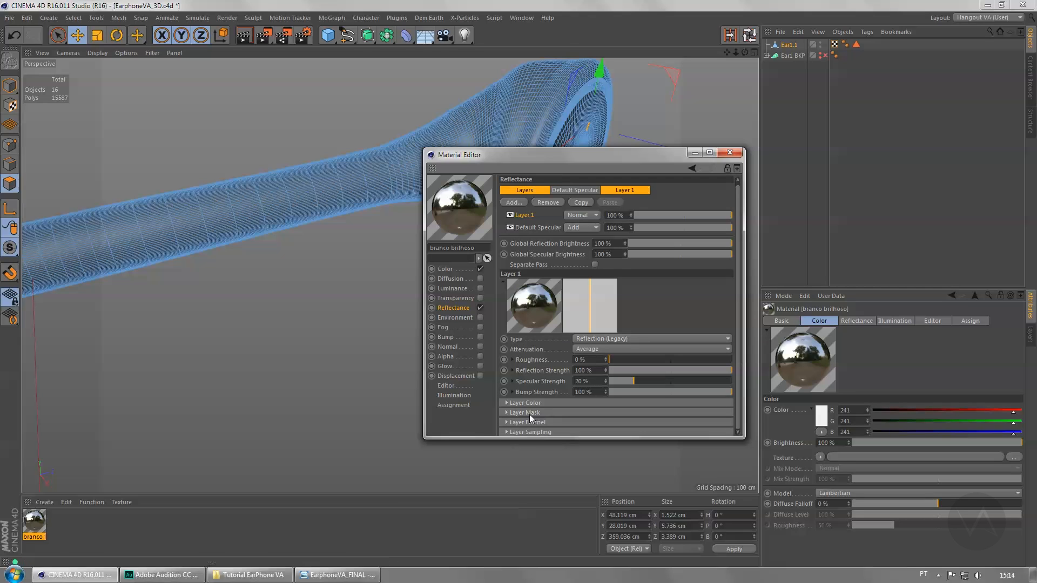
{"action": "left_click", "coordinate": [542, 422]}
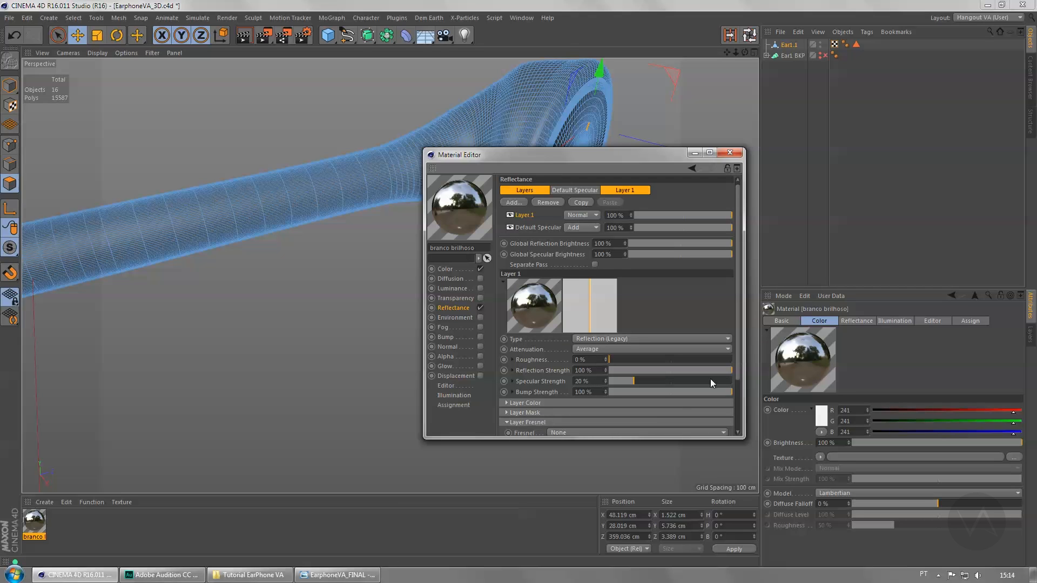
{"action": "scroll", "coordinate": [740, 358], "scroll_direction": "down", "scroll_amount": 2}
{"action": "left_click", "coordinate": [559, 368]}
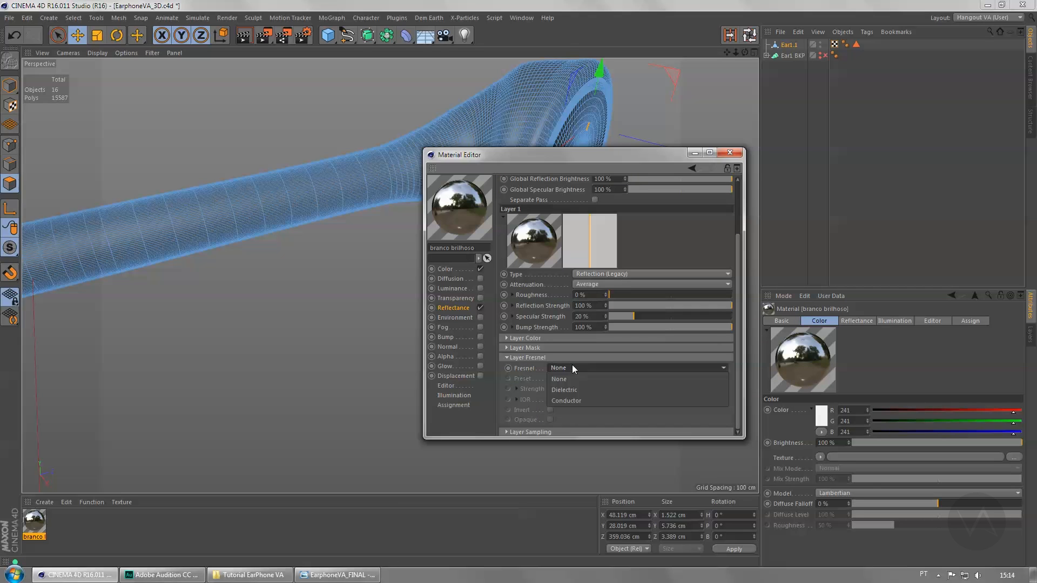
{"action": "left_click", "coordinate": [582, 389]}
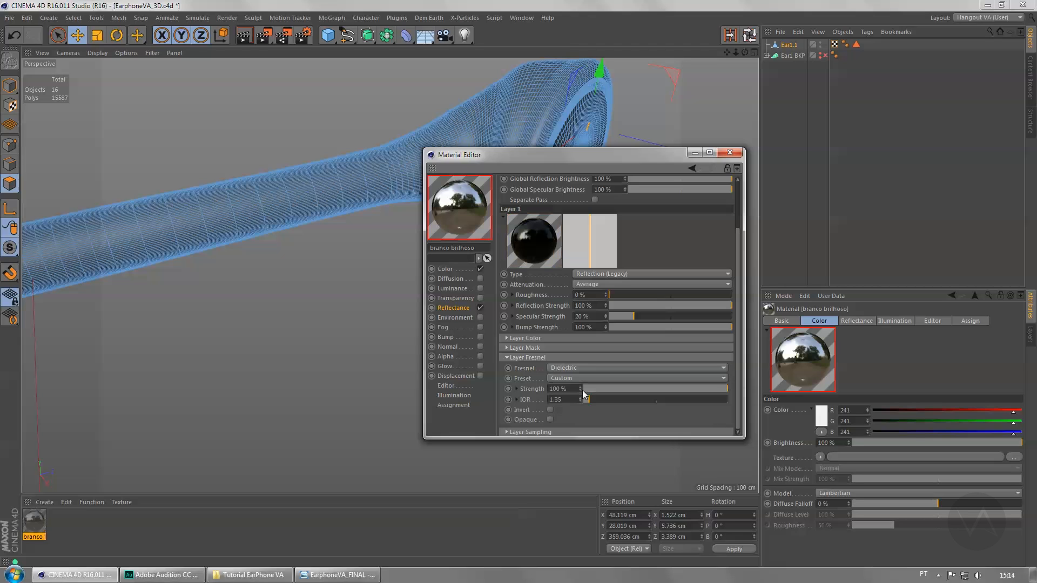
{"action": "left_click", "coordinate": [560, 377]}
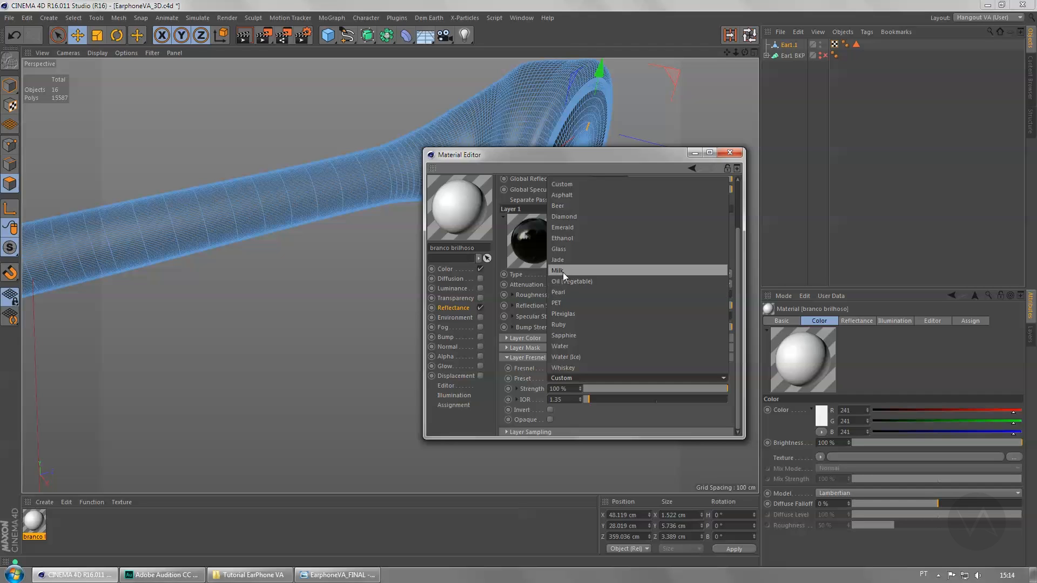
{"action": "left_click", "coordinate": [579, 284]}
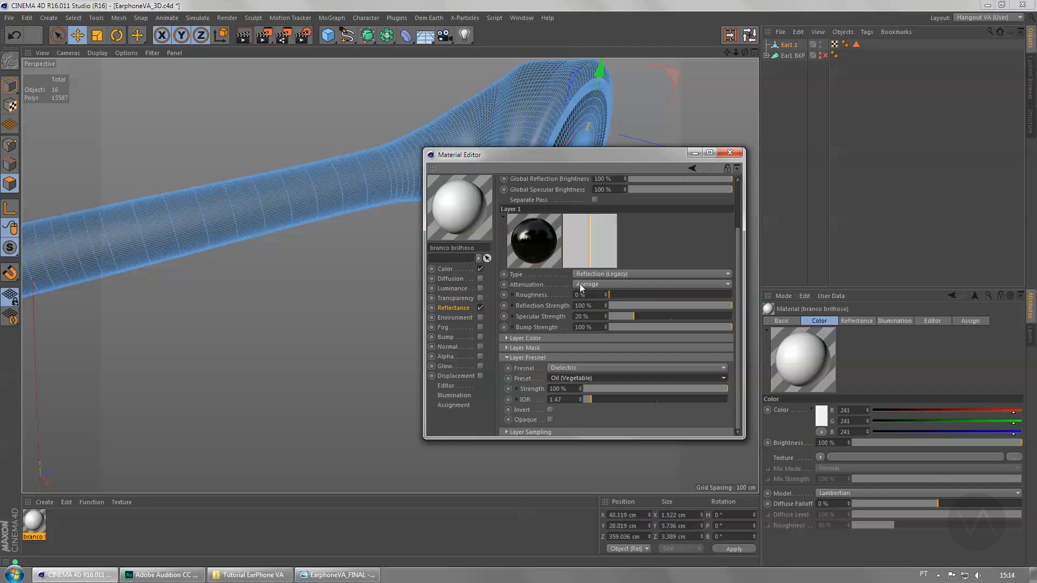
Step: Inspect the glossy white material in an enlarged preview window and close the material editor
{"action": "right_click", "coordinate": [460, 210]}
{"action": "left_click", "coordinate": [491, 196]}
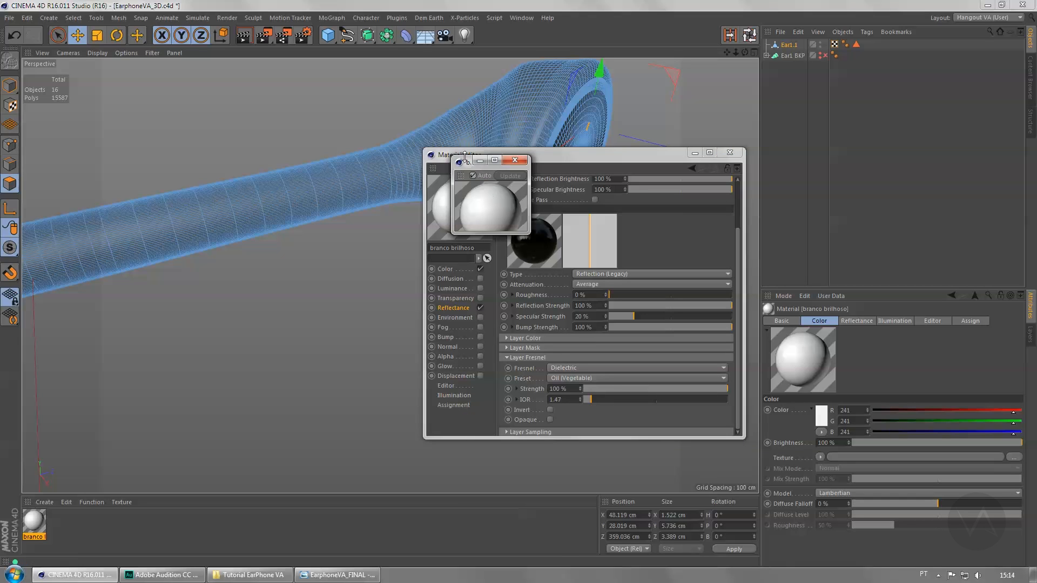
{"action": "left_click_drag", "start_coordinate": [527, 232], "coordinate": [643, 362]}
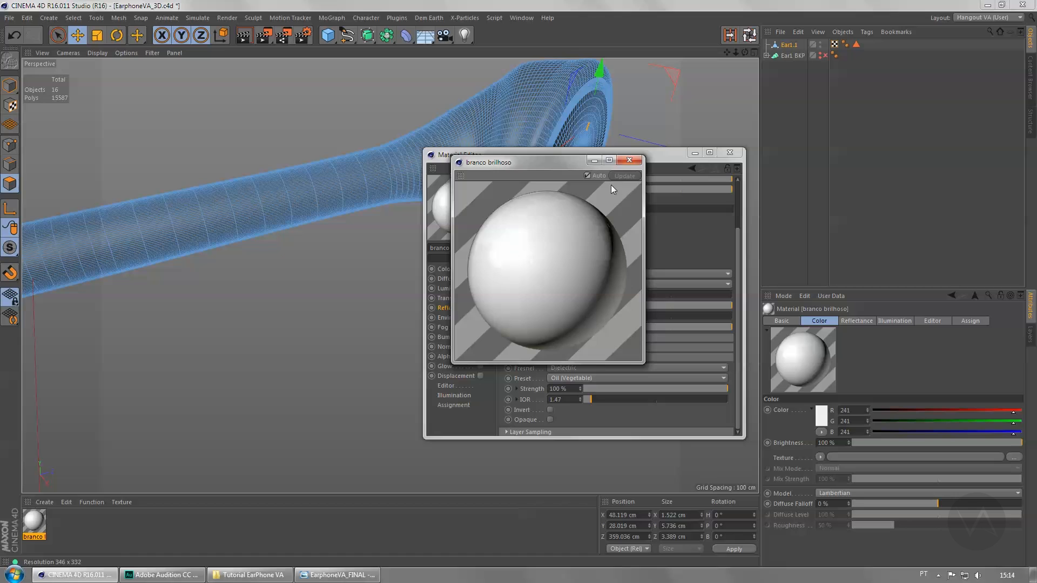
{"action": "left_click", "coordinate": [629, 160]}
{"action": "left_click", "coordinate": [730, 153]}
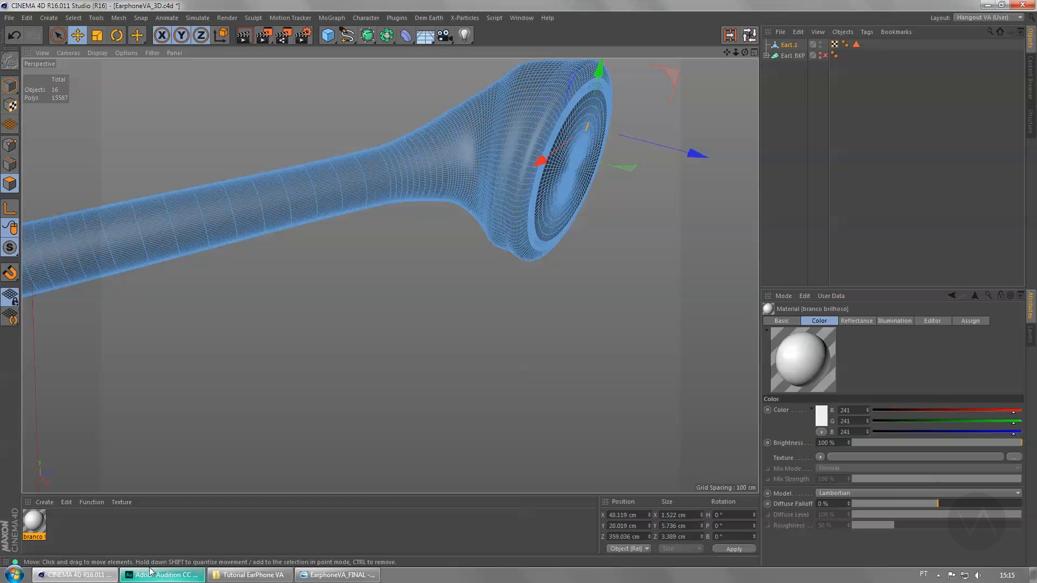
Step: Check the EarphoneVA_FINAL reference image, then create a second material in Cinema 4D and open it for editing
{"action": "left_click", "coordinate": [339, 575]}
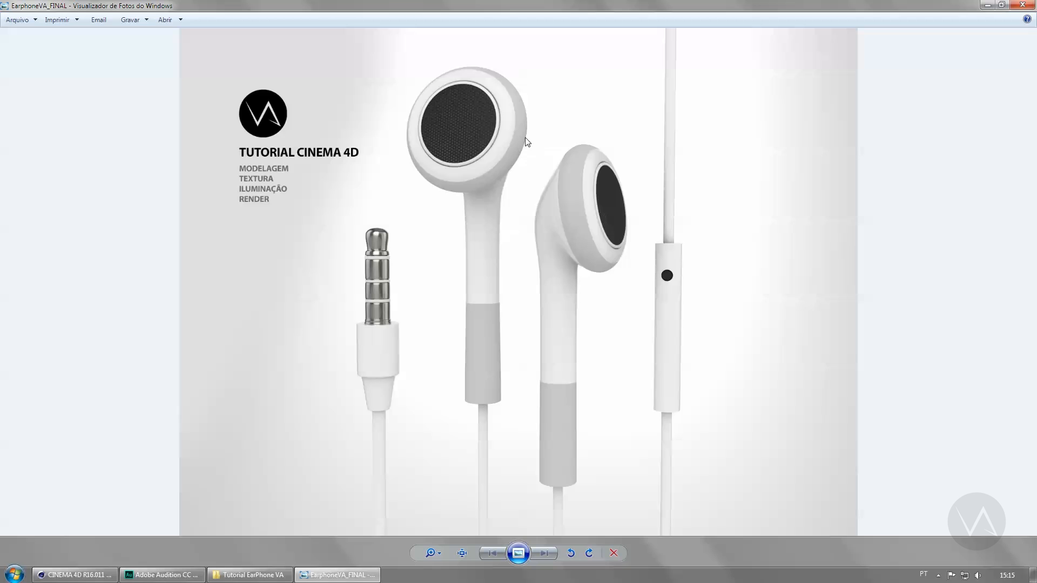
{"action": "left_click", "coordinate": [74, 575]}
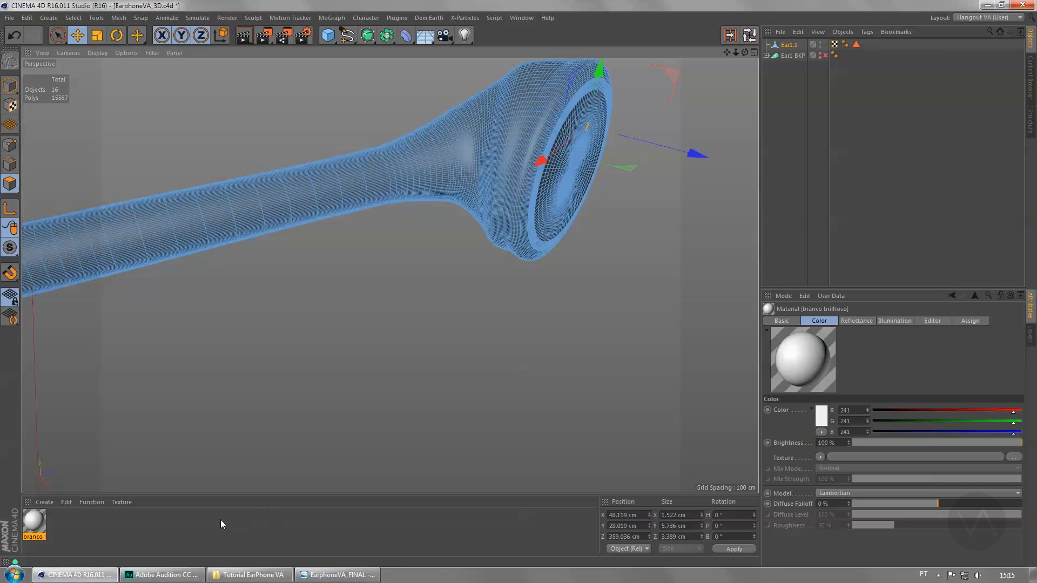
{"action": "left_click", "coordinate": [44, 502]}
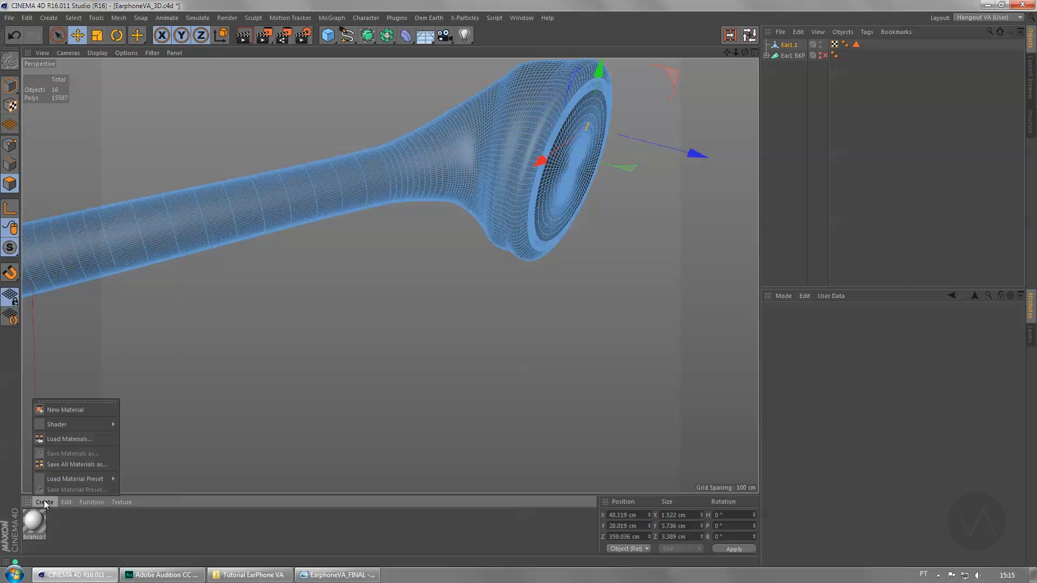
{"action": "left_click", "coordinate": [82, 409]}
{"action": "double_click", "coordinate": [34, 522]}
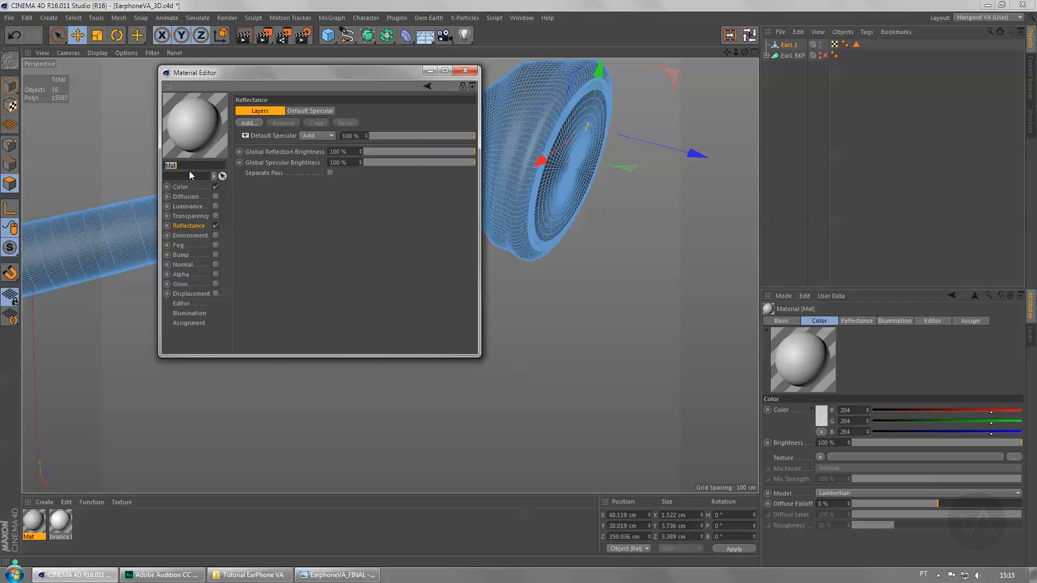
{"action": "left_click_drag", "start_coordinate": [303, 72], "coordinate": [509, 126]}
Step: Set the second material's colour to a mid grey of RGB 140, 140, 140 and close its editor
{"action": "left_click", "coordinate": [499, 170]}
{"action": "left_click_drag", "start_coordinate": [450, 163], "coordinate": [422, 159]}
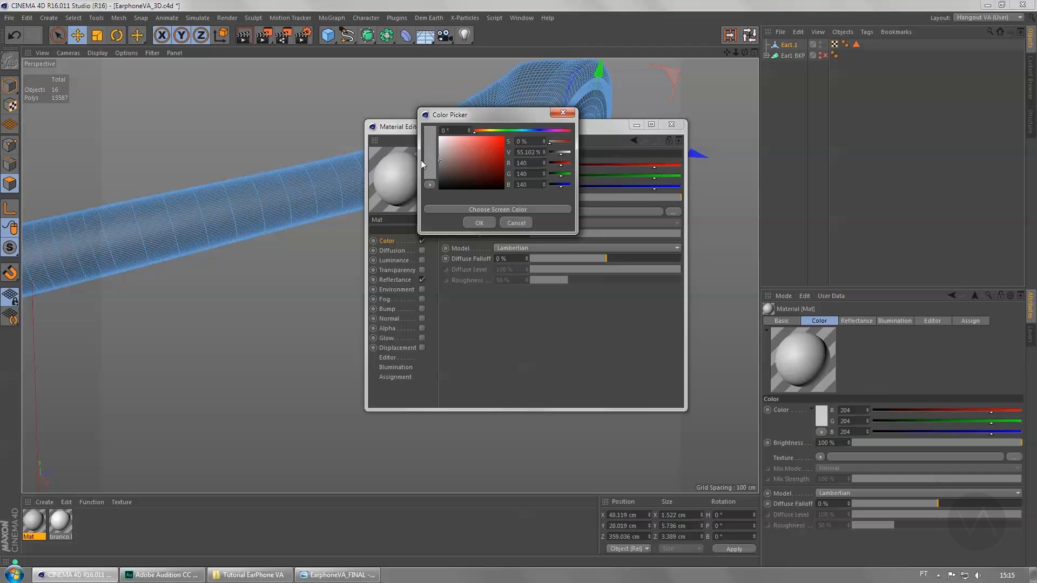
{"action": "left_click", "coordinate": [480, 225]}
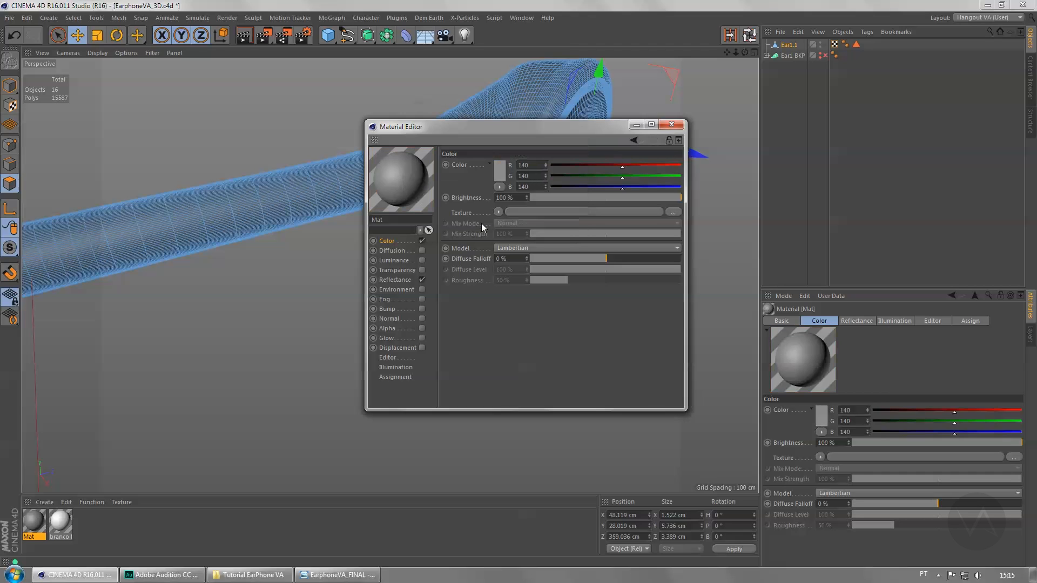
{"action": "left_click", "coordinate": [394, 280]}
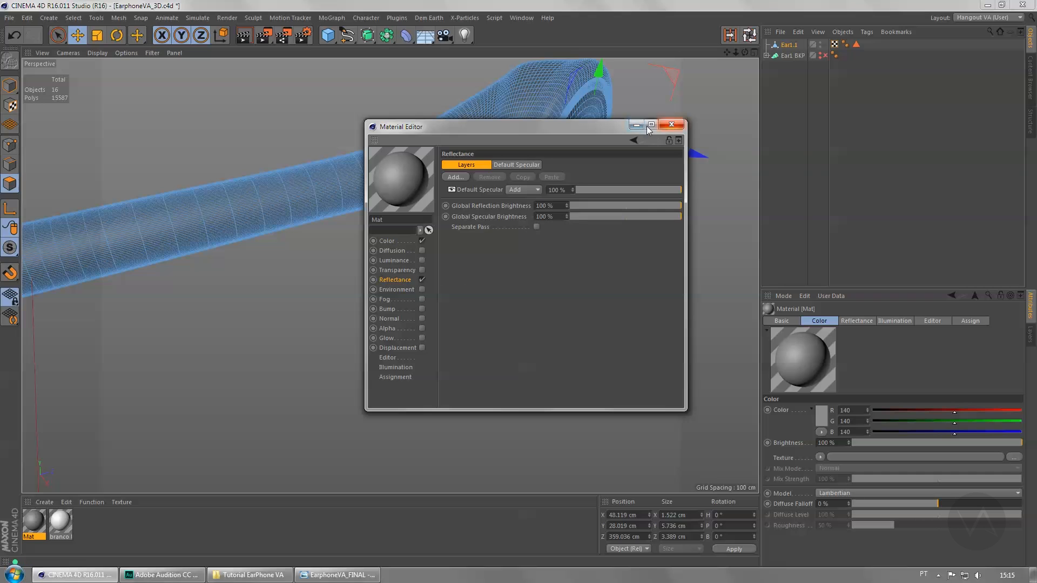
{"action": "left_click_drag", "start_coordinate": [527, 127], "coordinate": [514, 146]}
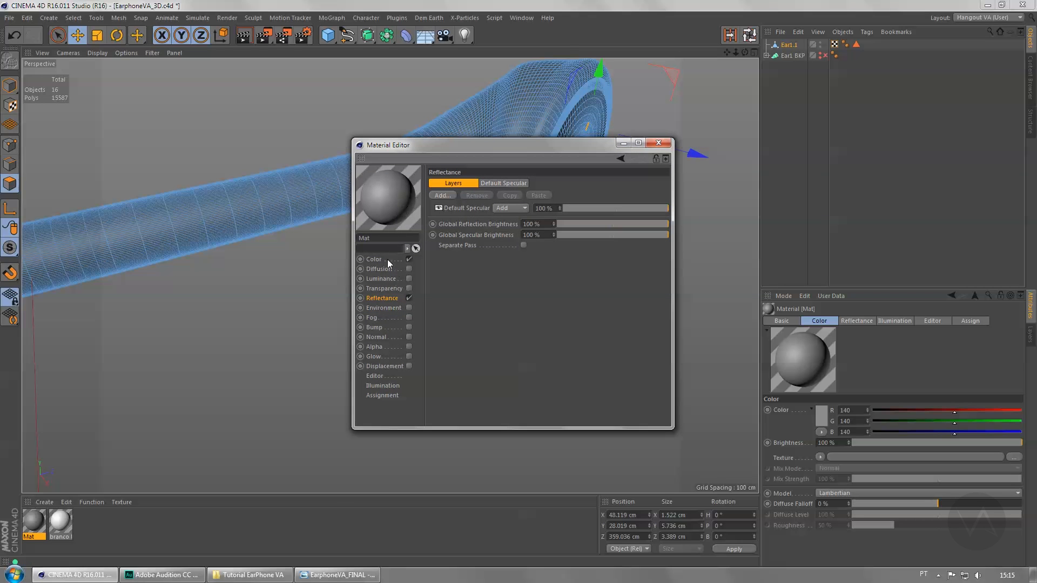
{"action": "left_click", "coordinate": [660, 143]}
Step: Create a third material for the earphone and open it for editing
{"action": "left_click_drag", "start_coordinate": [407, 347], "coordinate": [546, 254], "text": "alt"}
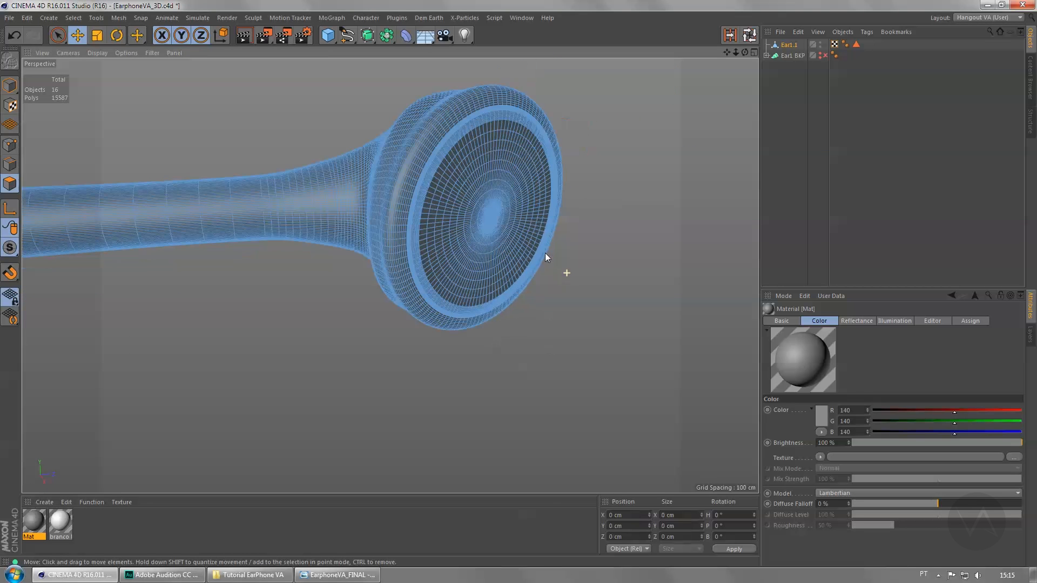
{"action": "left_click_drag", "start_coordinate": [553, 204], "coordinate": [489, 197], "text": "alt"}
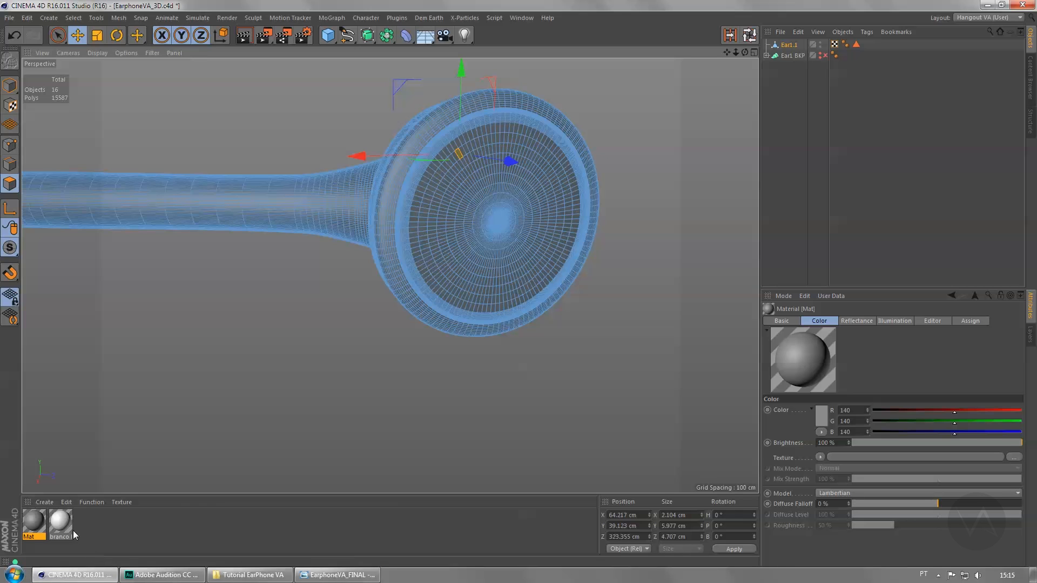
{"action": "double_click", "coordinate": [111, 528]}
{"action": "double_click", "coordinate": [35, 531]}
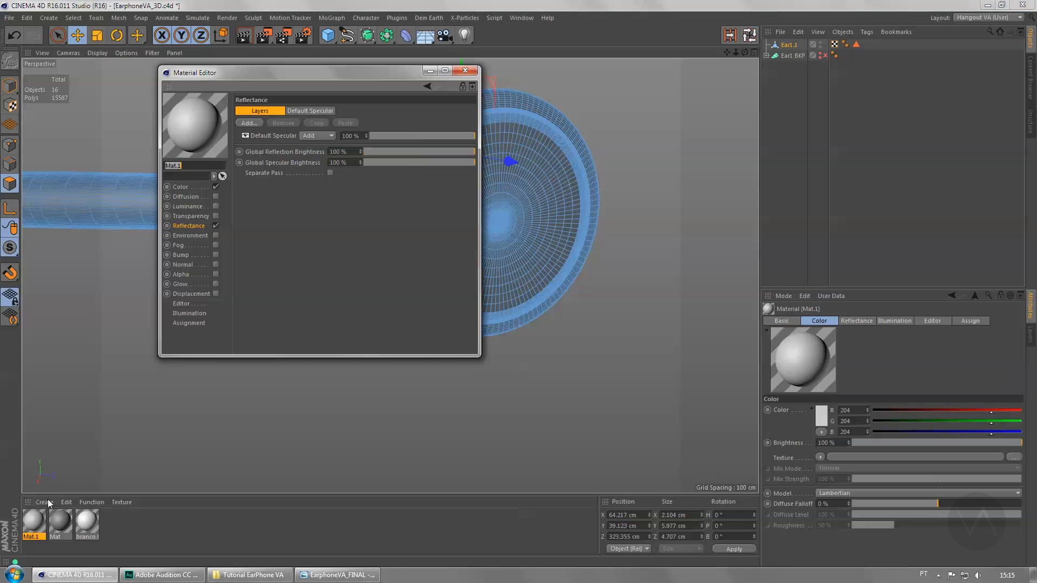
{"action": "left_click_drag", "start_coordinate": [294, 70], "coordinate": [321, 81]}
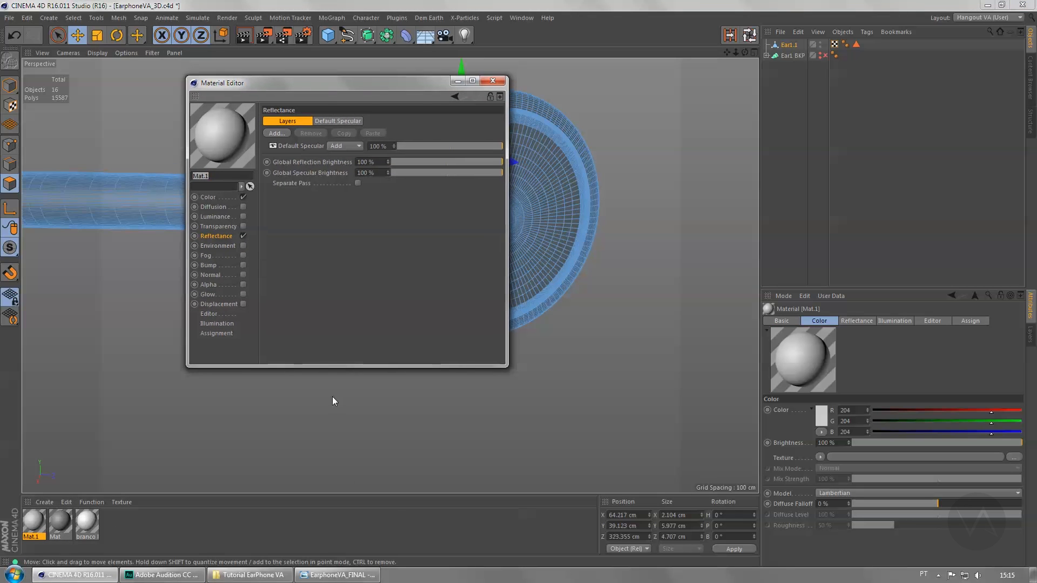
Step: View the TutorialEarPhoneVA_textura01 image in the project's tex folder and return to Cinema 4D
{"action": "left_click", "coordinate": [372, 575]}
{"action": "left_click", "coordinate": [251, 575]}
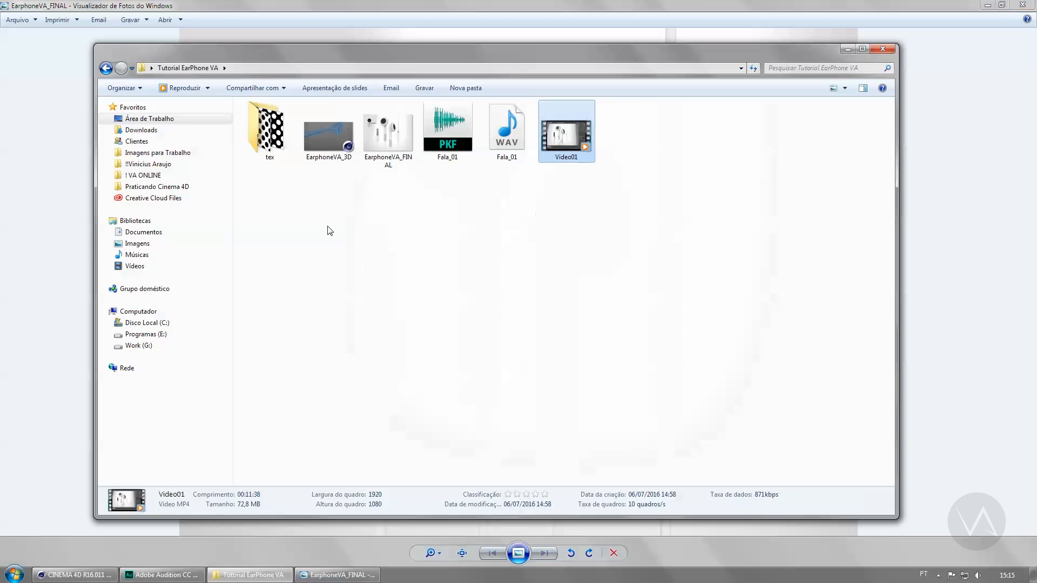
{"action": "double_click", "coordinate": [278, 127]}
{"action": "double_click", "coordinate": [286, 136]}
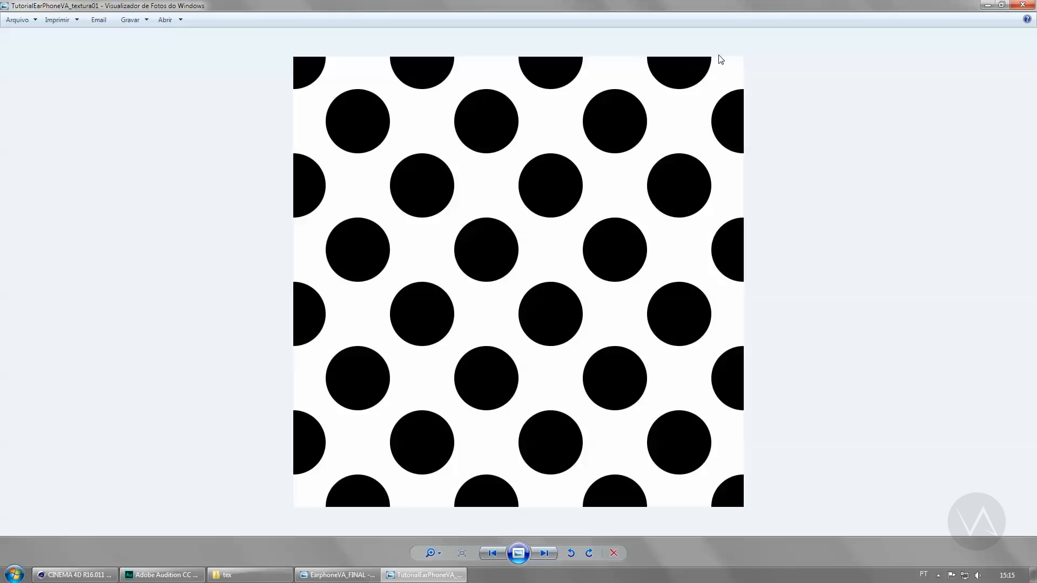
{"action": "left_click", "coordinate": [1030, 5]}
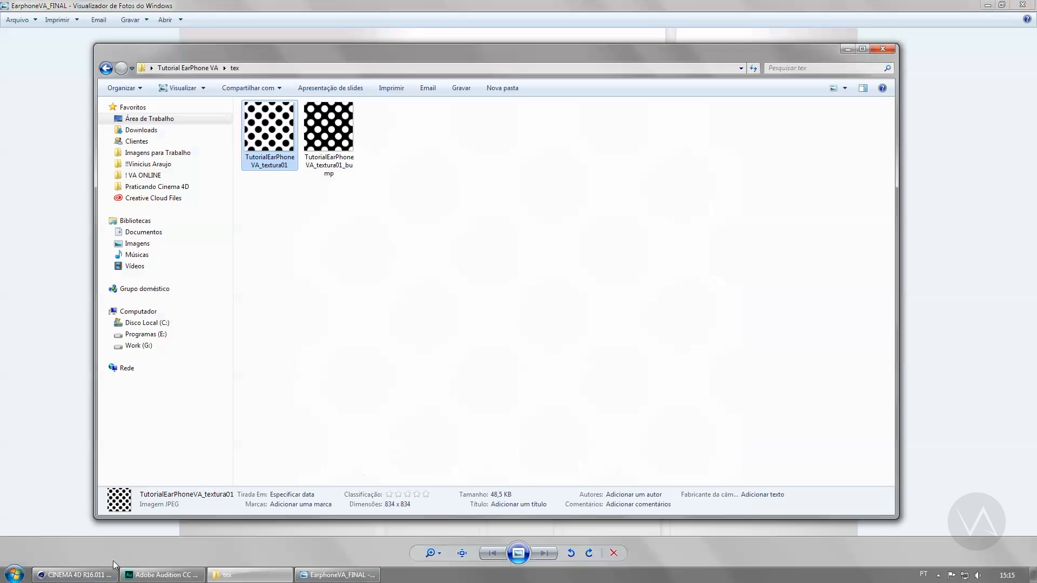
{"action": "left_click", "coordinate": [138, 577]}
{"action": "left_click", "coordinate": [97, 575]}
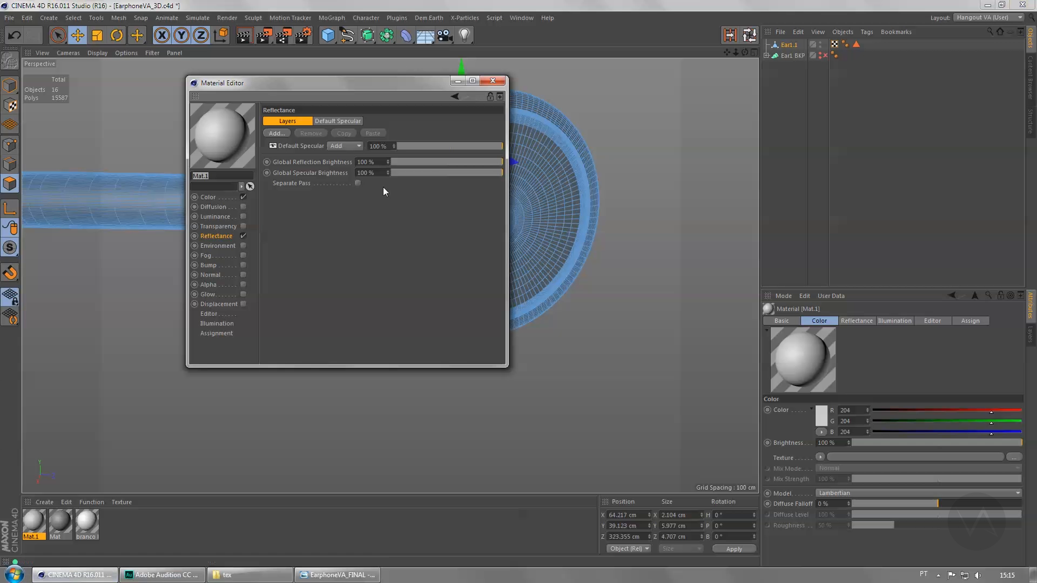
Step: Enable the third material's Alpha channel and load the TutorialEarPhoneVA_textura01 image as its texture
{"action": "left_click_drag", "start_coordinate": [380, 78], "coordinate": [733, 136]}
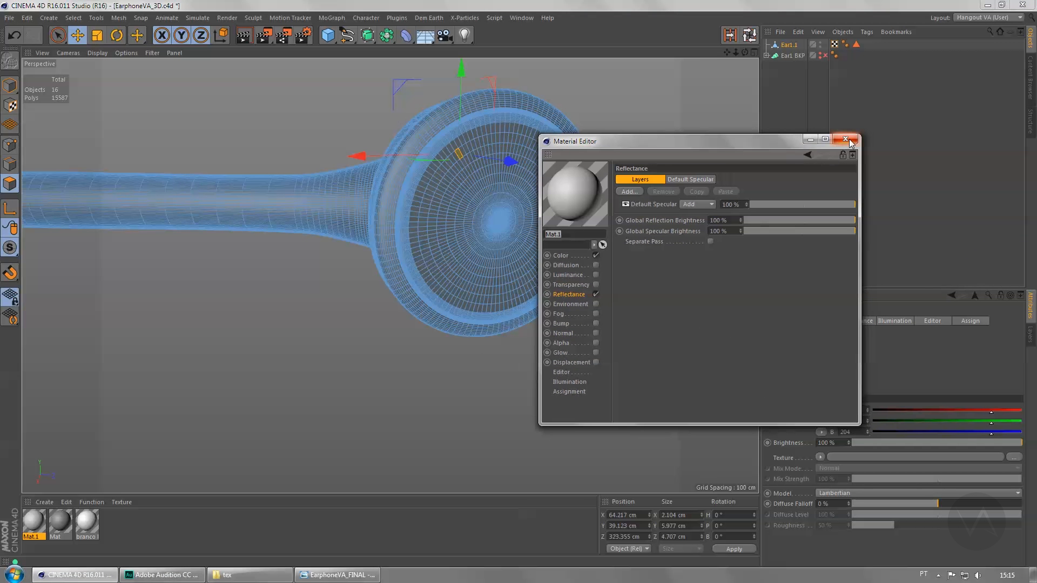
{"action": "left_click", "coordinate": [564, 256]}
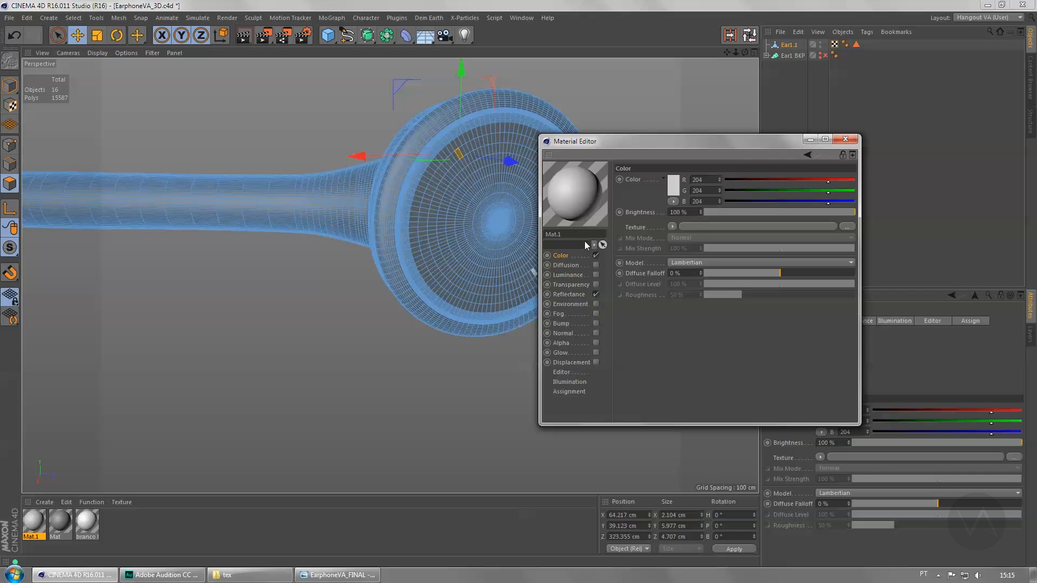
{"action": "left_click", "coordinate": [564, 346]}
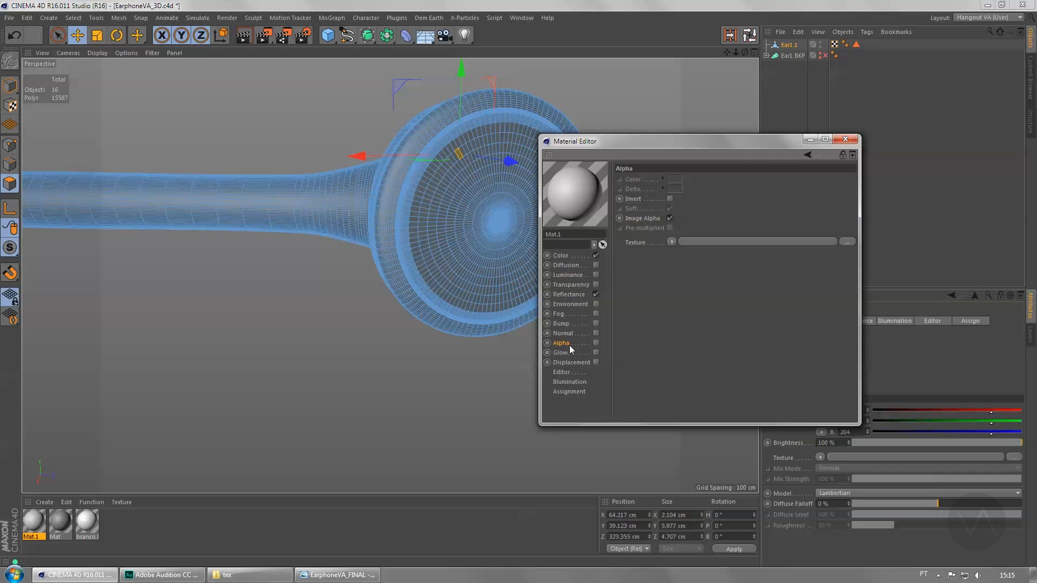
{"action": "left_click", "coordinate": [596, 343]}
{"action": "left_click", "coordinate": [671, 242]}
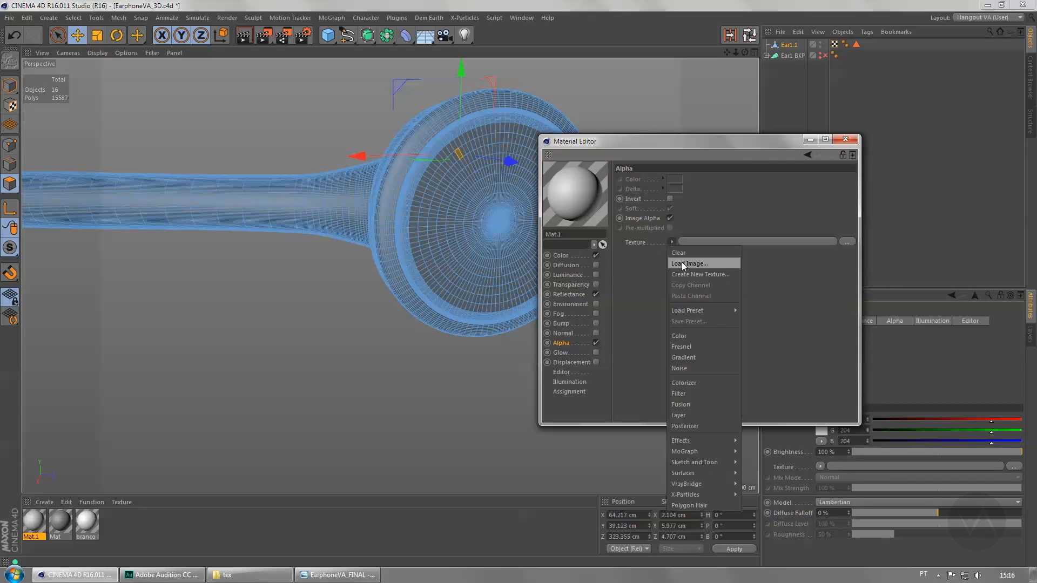
{"action": "left_click", "coordinate": [690, 267]}
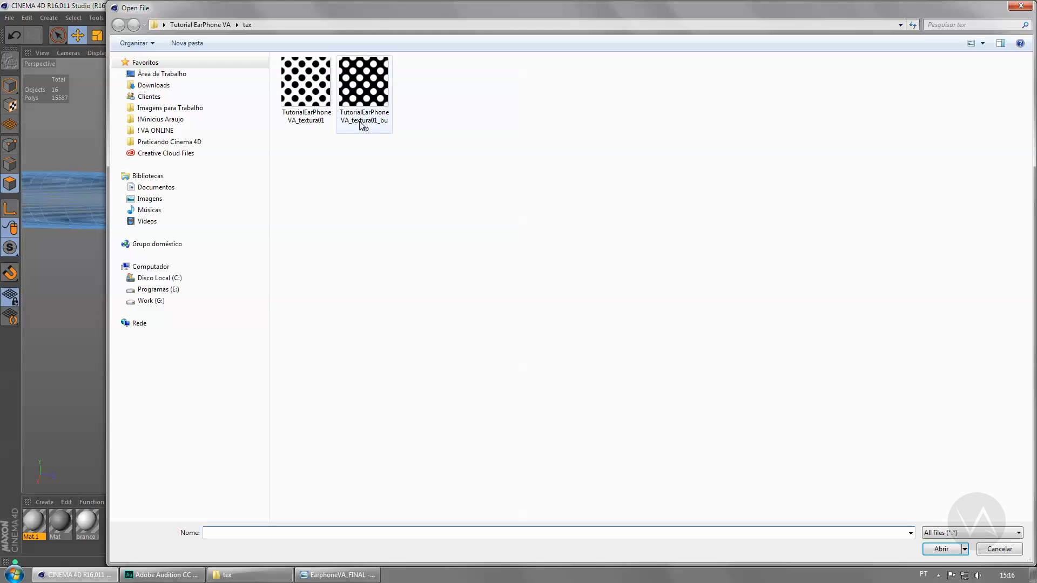
{"action": "left_click", "coordinate": [298, 99]}
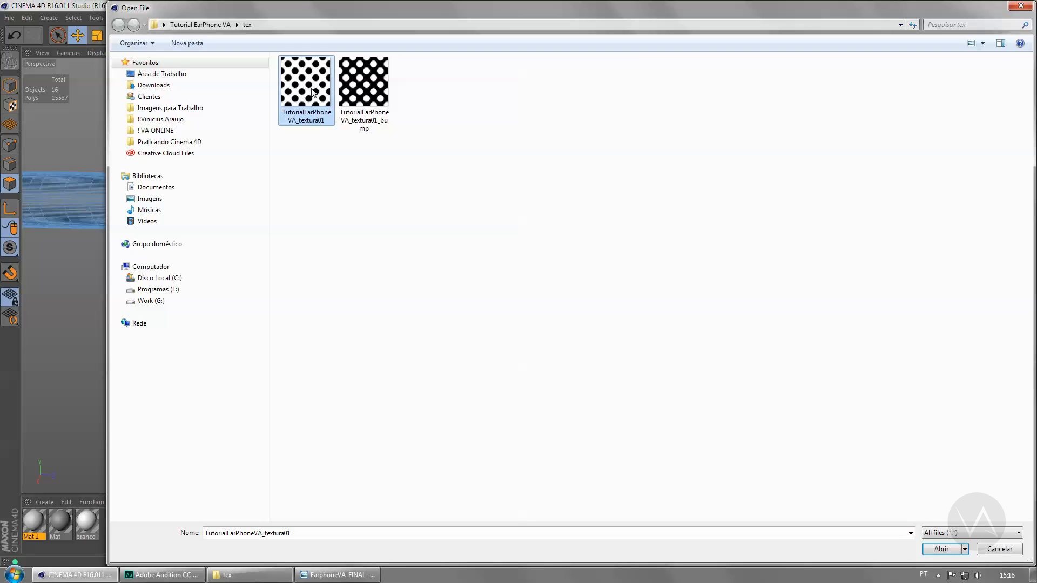
{"action": "double_click", "coordinate": [310, 93]}
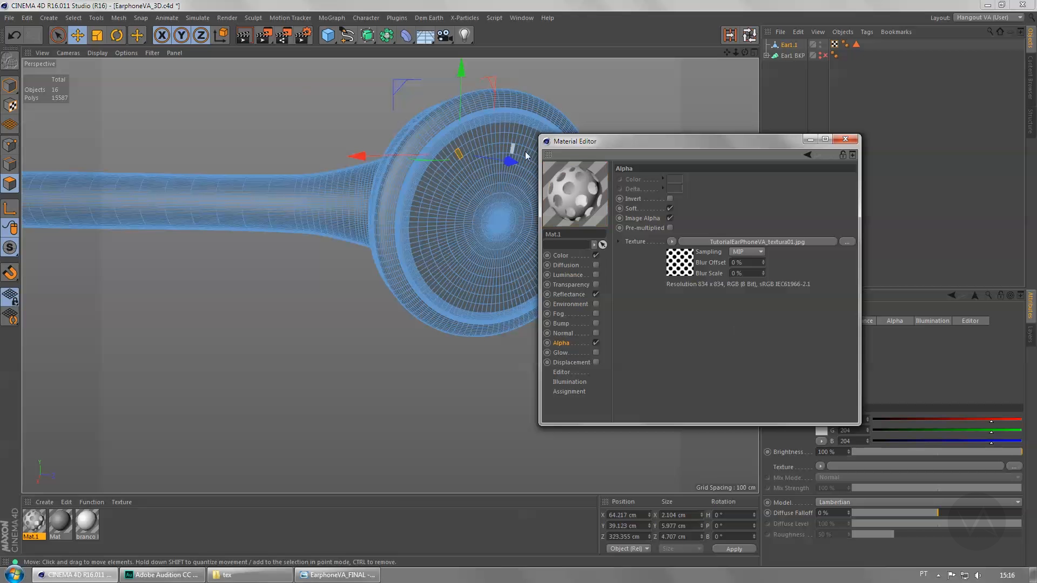
Step: Open a separate enlarged preview of the dotted material and place it beside its editor
{"action": "right_click", "coordinate": [571, 195]}
{"action": "left_click", "coordinate": [598, 193]}
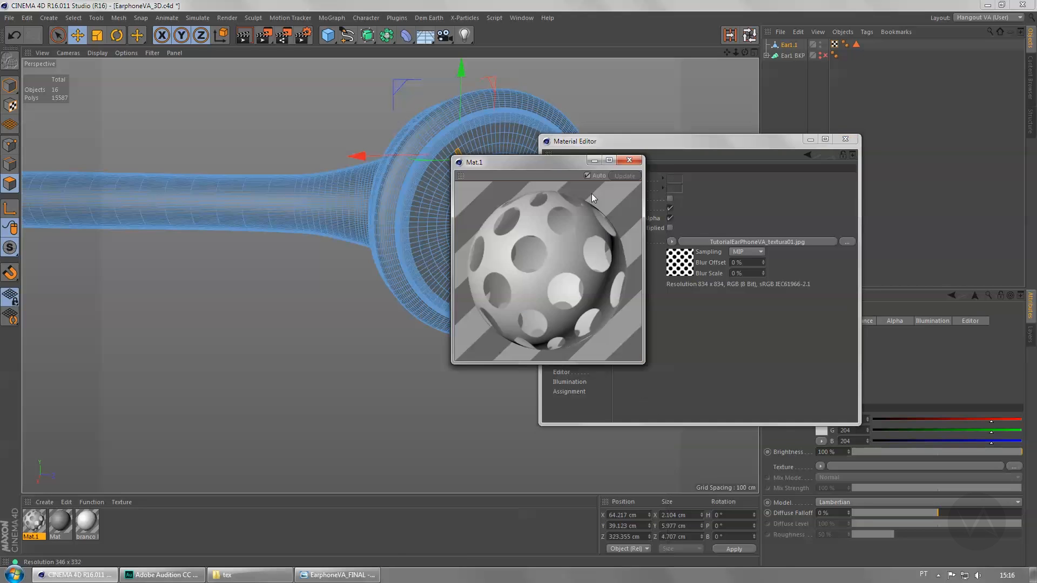
{"action": "left_click_drag", "start_coordinate": [549, 167], "coordinate": [265, 169]}
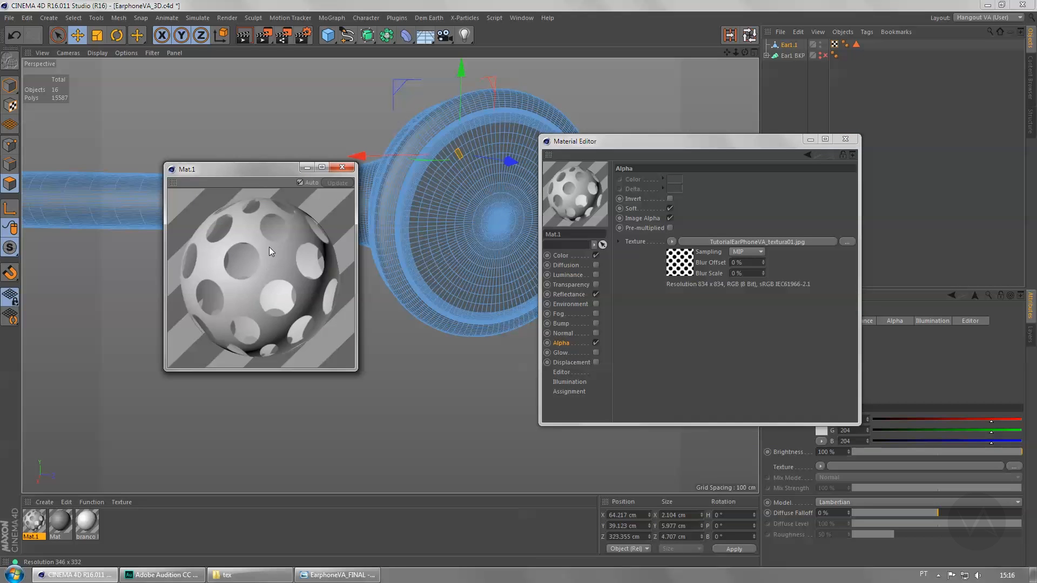
Step: Set the dotted material's colour to near-black RGB 15, 15, 15, then close its editor and enlarged preview
{"action": "left_click", "coordinate": [563, 254]}
{"action": "left_click", "coordinate": [675, 187]}
{"action": "left_click_drag", "start_coordinate": [619, 190], "coordinate": [613, 199]}
{"action": "left_click", "coordinate": [658, 237]}
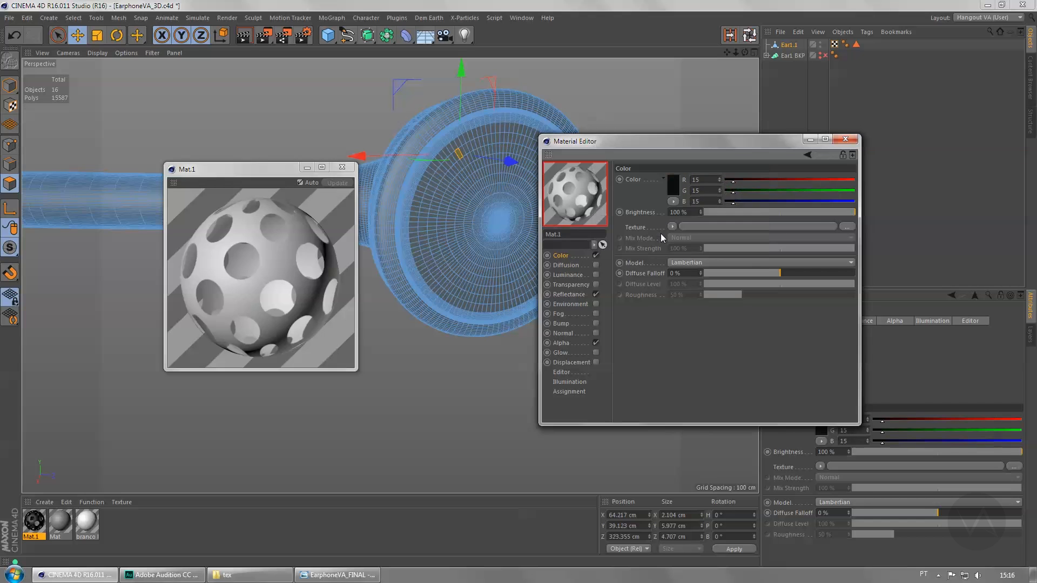
{"action": "left_click", "coordinate": [845, 139]}
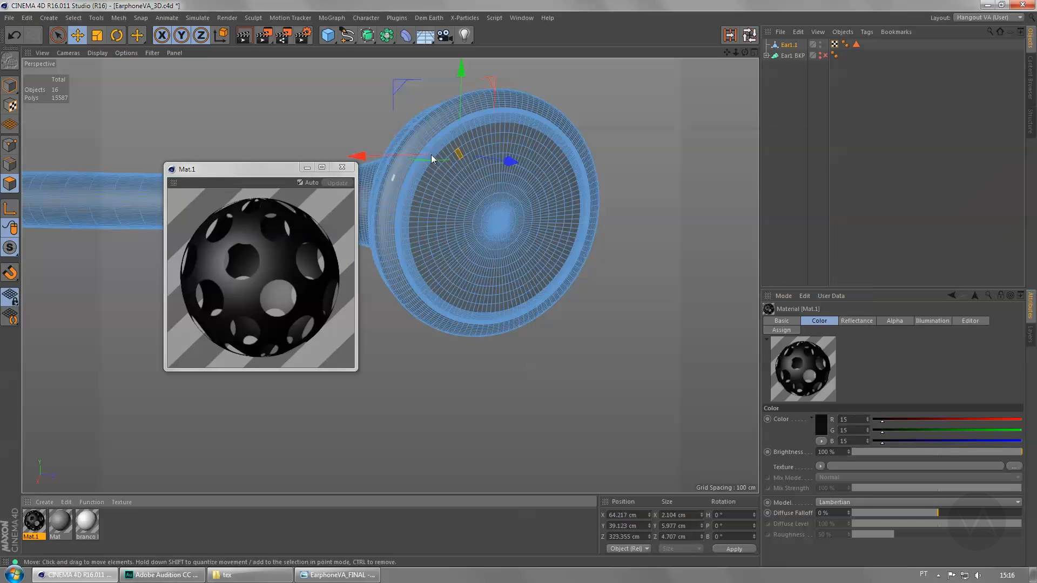
{"action": "left_click", "coordinate": [342, 167]}
{"action": "left_click", "coordinate": [337, 370]}
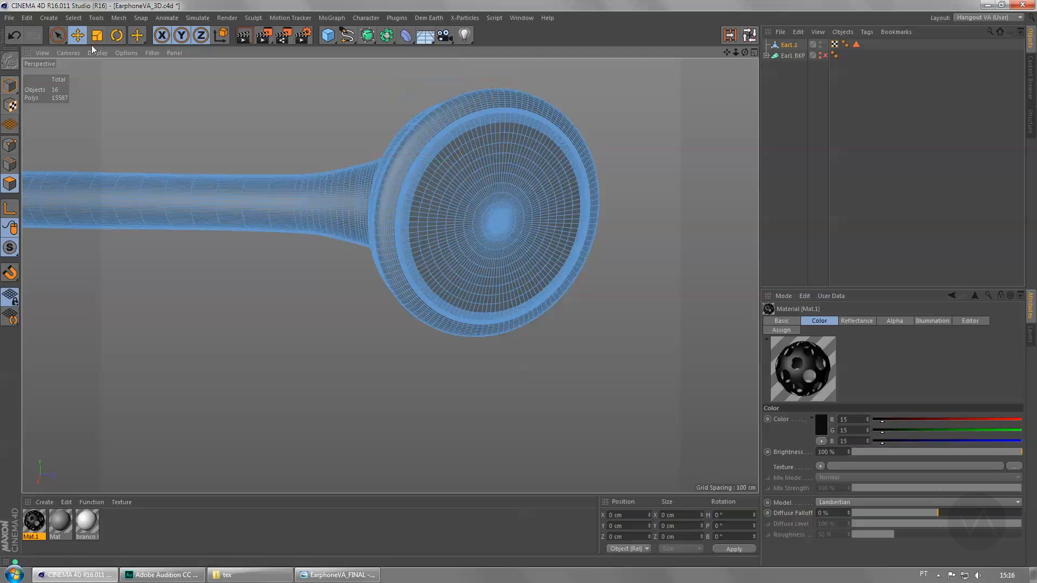
Step: Select one polygon loop around the middle of the earphone's head with Loop Selection
{"action": "left_click", "coordinate": [78, 35]}
{"action": "left_click_drag", "start_coordinate": [395, 319], "coordinate": [473, 251], "text": "alt"}
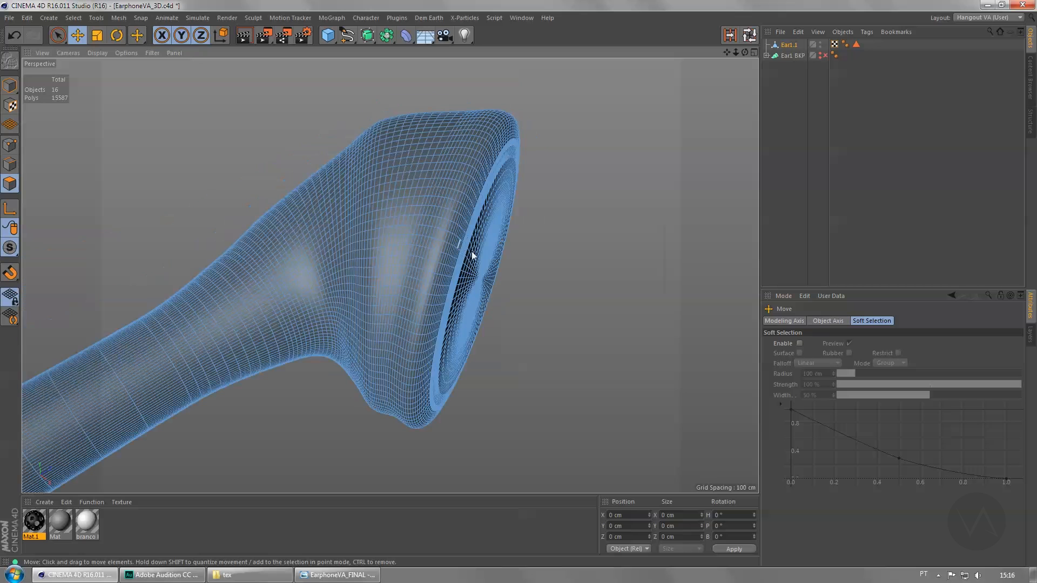
{"action": "left_click", "coordinate": [426, 167]}
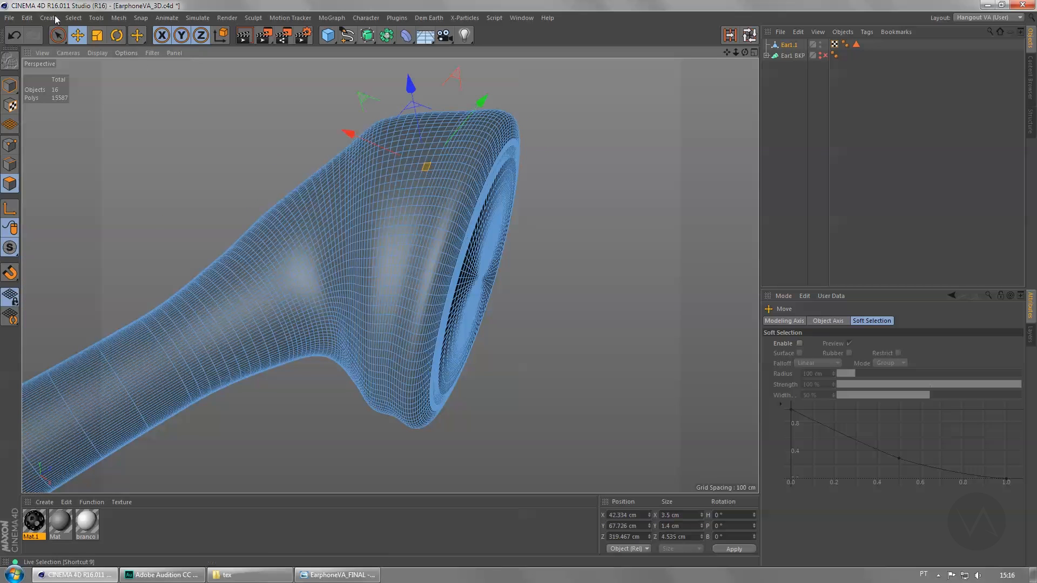
{"action": "left_click", "coordinate": [76, 18]}
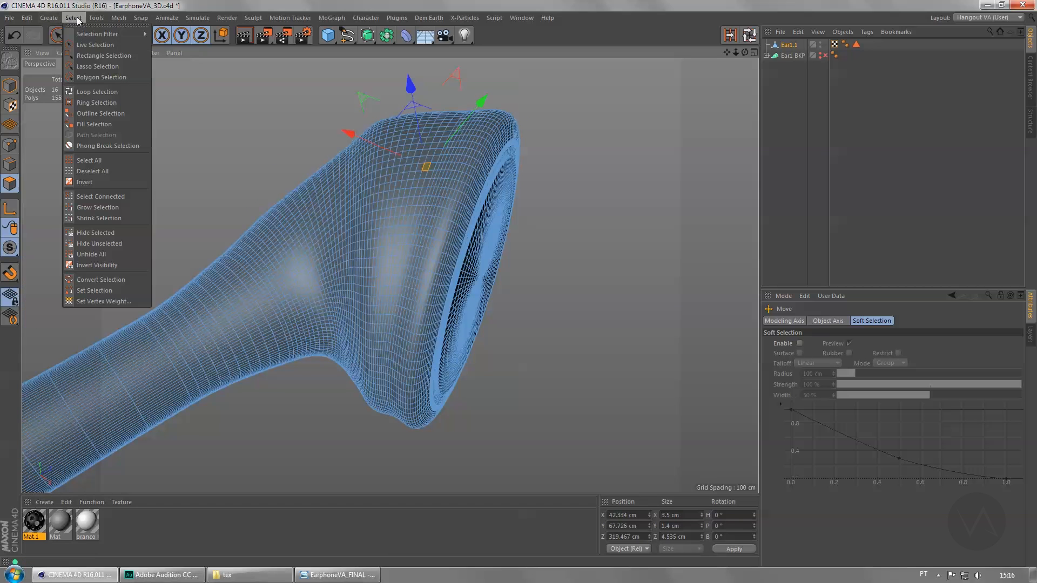
{"action": "left_click", "coordinate": [104, 94]}
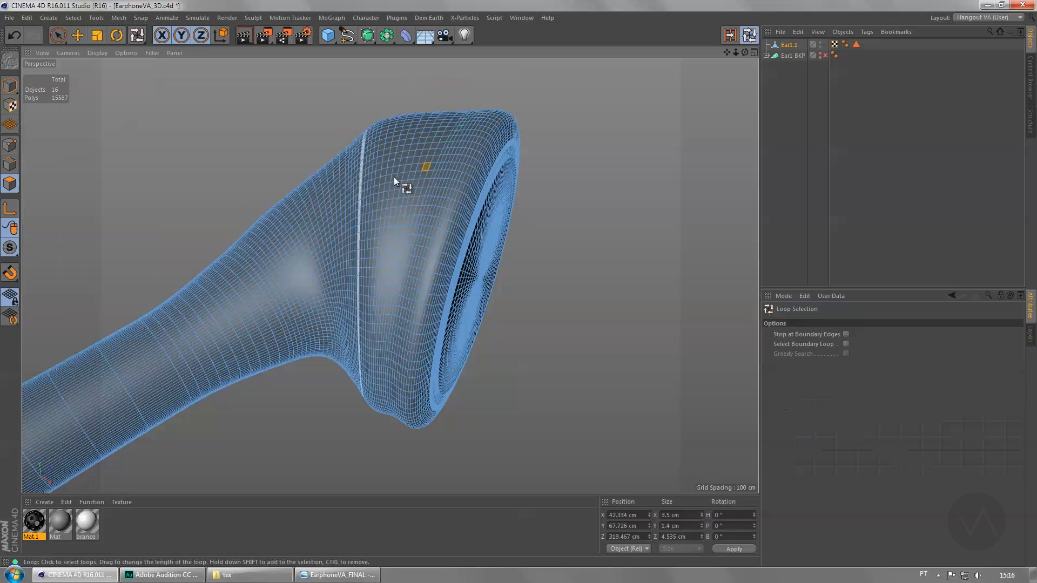
{"action": "left_click", "coordinate": [425, 172]}
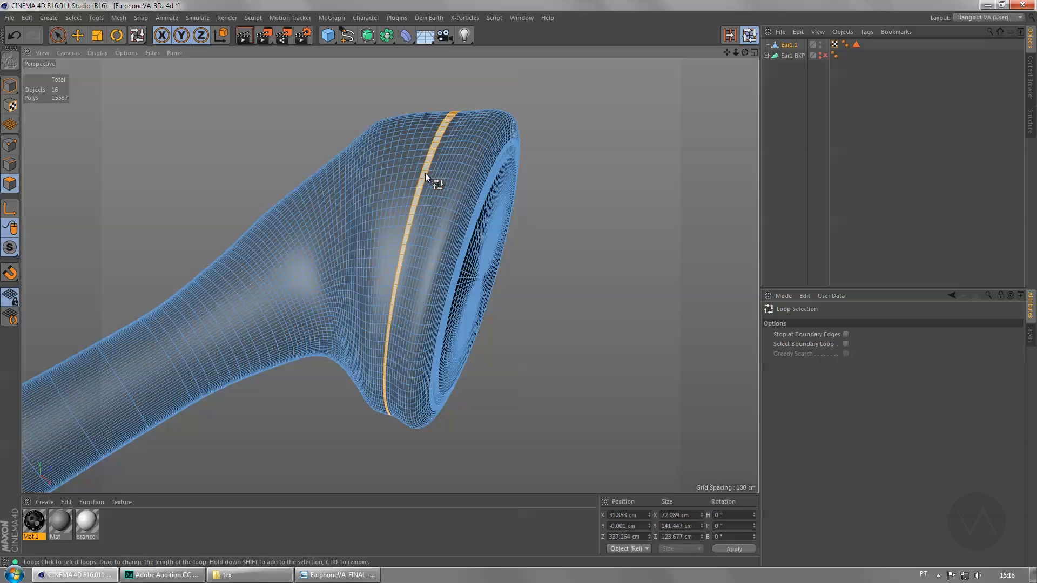
Step: Add the neighbouring polygon loops on both sides to form a band around the earphone's head
{"action": "scroll", "coordinate": [429, 180], "scroll_direction": "up", "scroll_amount": 2}
{"action": "left_click_drag", "start_coordinate": [429, 179], "coordinate": [399, 189], "text": "alt"}
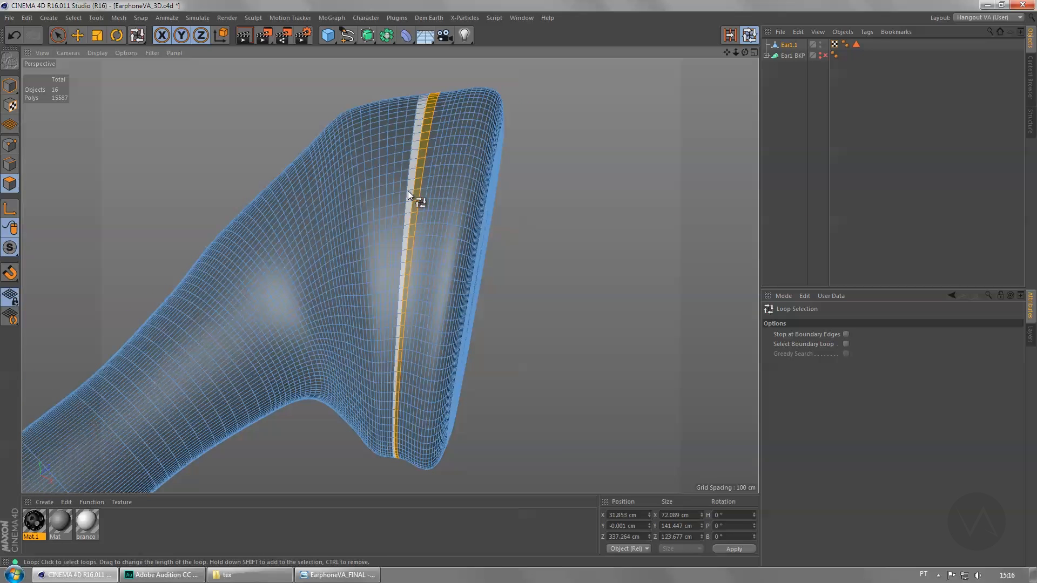
{"action": "scroll", "coordinate": [409, 192], "scroll_direction": "up", "scroll_amount": 4}
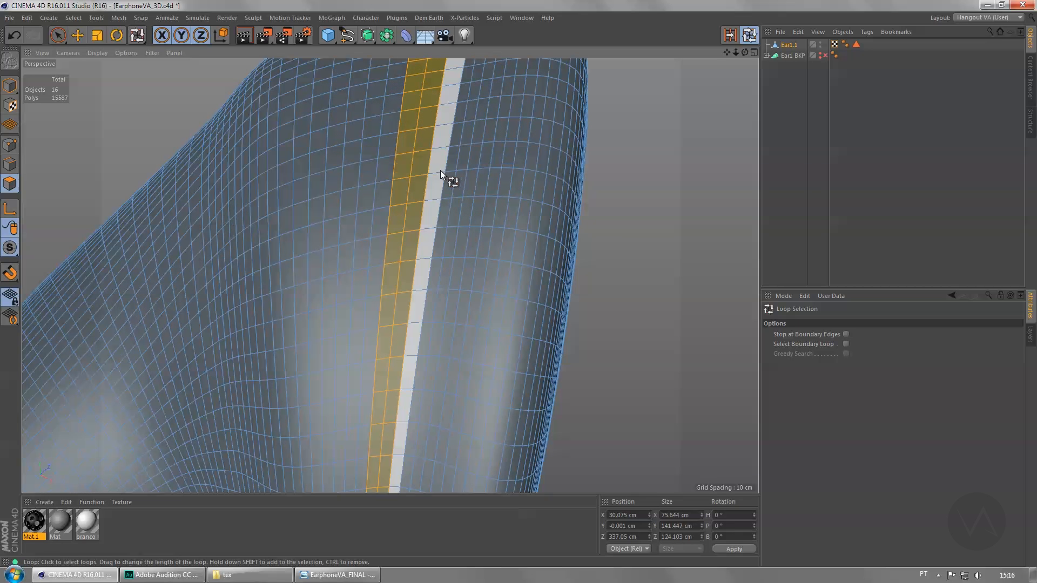
{"action": "left_click", "coordinate": [440, 171], "text": "shift"}
{"action": "left_click", "coordinate": [387, 181], "text": "shift"}
{"action": "left_click", "coordinate": [473, 170], "text": "shift"}
{"action": "left_click", "coordinate": [475, 170], "text": "shift"}
{"action": "left_click", "coordinate": [492, 169], "text": "shift"}
Step: Widen the selected band with more polygon loops towards both the stem and the front rim
{"action": "scroll", "coordinate": [498, 172], "scroll_direction": "down", "scroll_amount": 5}
{"action": "left_click_drag", "start_coordinate": [543, 293], "coordinate": [469, 209], "text": "alt"}
{"action": "scroll", "coordinate": [474, 183], "scroll_direction": "up", "scroll_amount": 5}
{"action": "middle_click_drag", "start_coordinate": [479, 160], "coordinate": [455, 269], "text": "alt"}
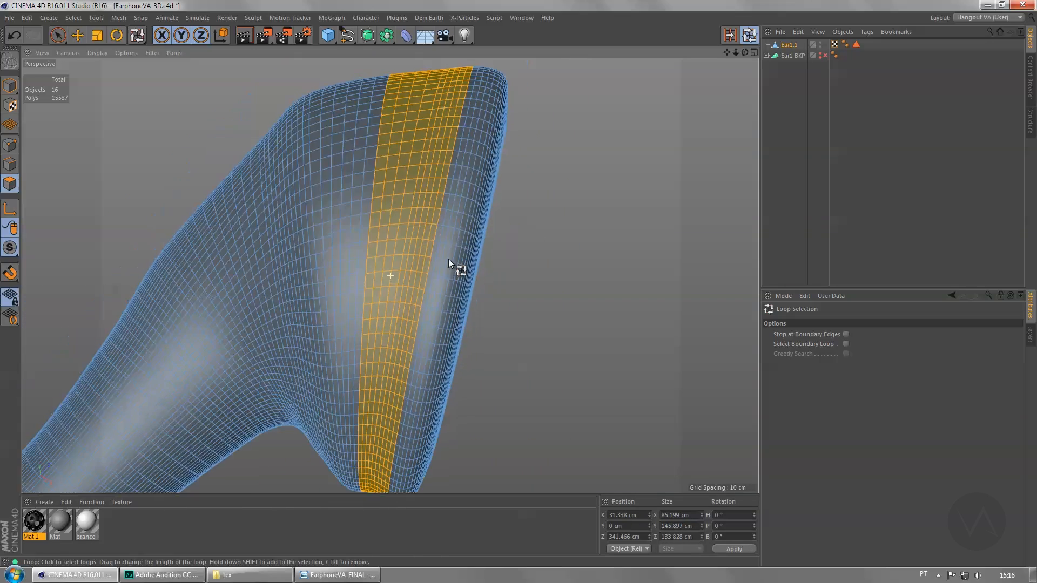
{"action": "left_click", "coordinate": [456, 163], "text": "shift"}
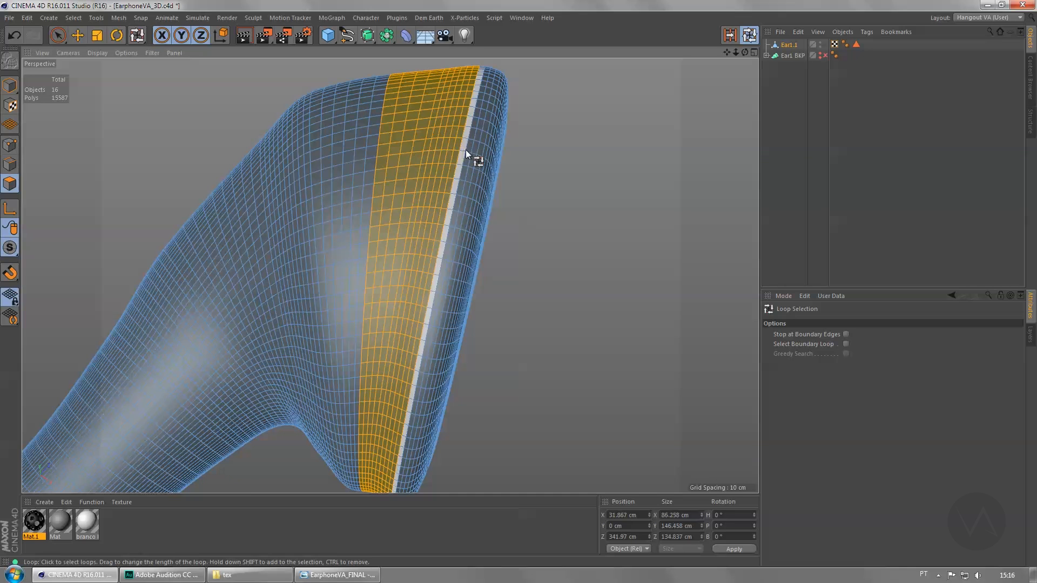
{"action": "left_click", "coordinate": [370, 161], "text": "shift"}
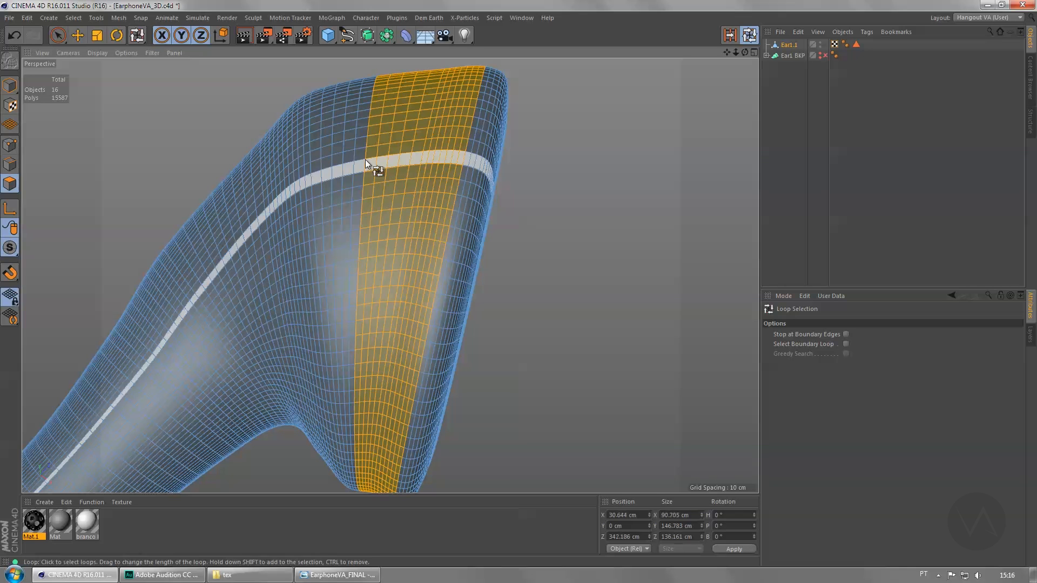
{"action": "left_click", "coordinate": [361, 160], "text": "shift"}
{"action": "left_click", "coordinate": [346, 174], "text": "shift"}
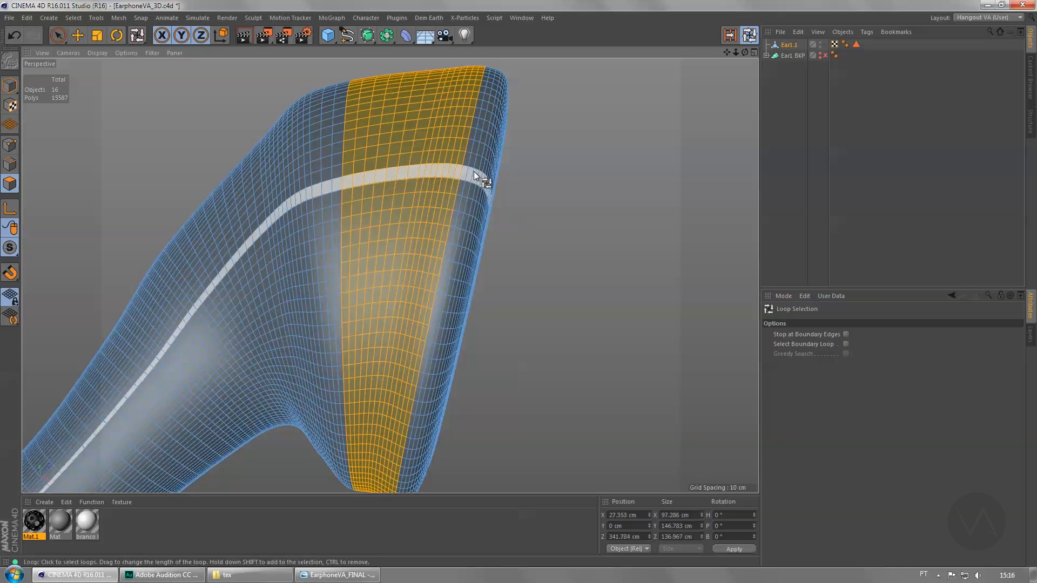
{"action": "left_click", "coordinate": [475, 173], "text": "shift"}
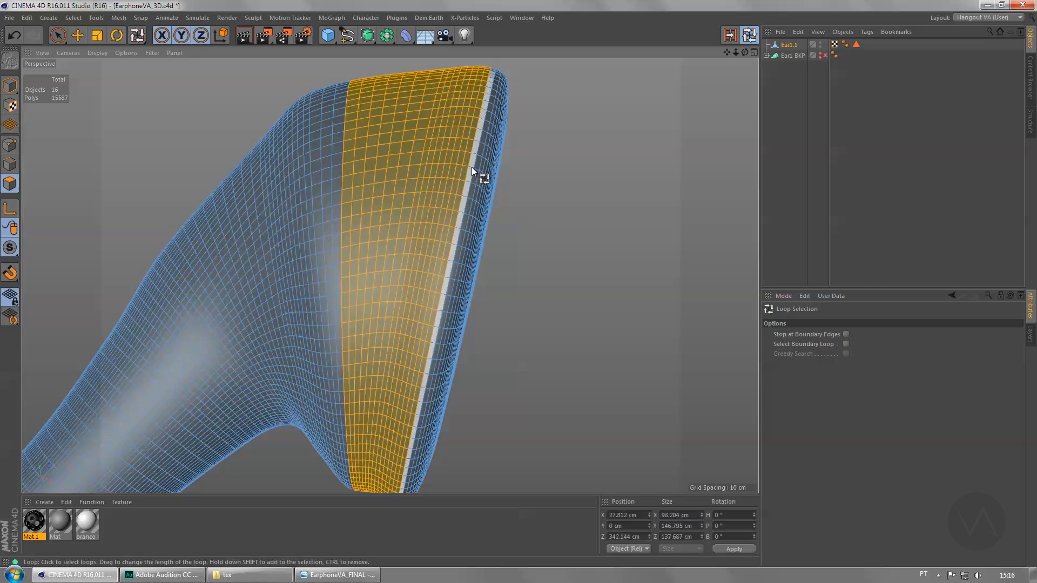
Step: Check the EarphoneVA_FINAL reference image and extend the selected band loop by loop onto the rounded front edge
{"action": "left_click_drag", "start_coordinate": [550, 243], "coordinate": [577, 272], "text": "alt"}
{"action": "left_click", "coordinate": [343, 576]}
{"action": "left_click", "coordinate": [344, 575]}
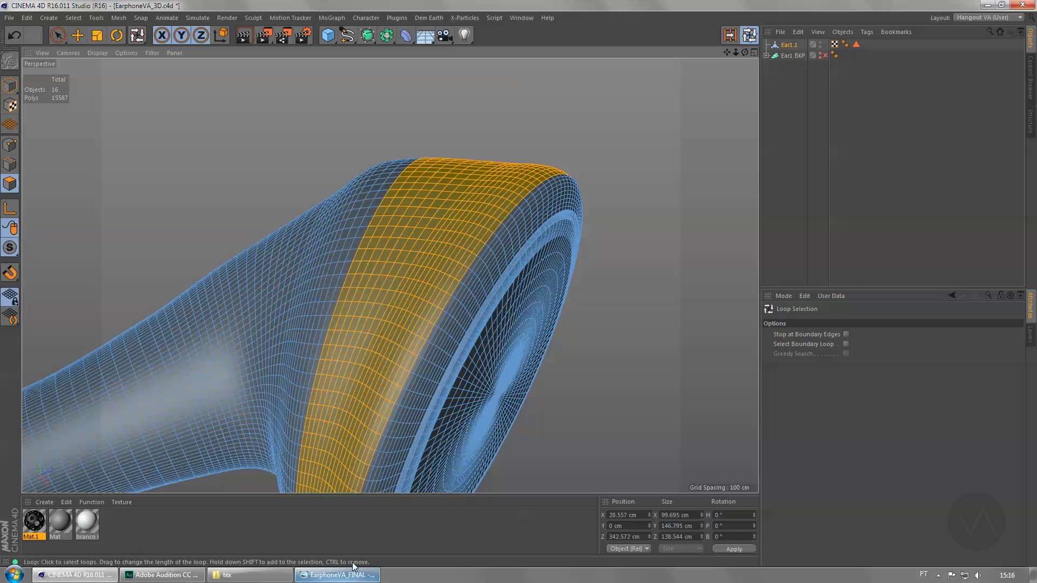
{"action": "left_click", "coordinate": [503, 224], "text": "shift"}
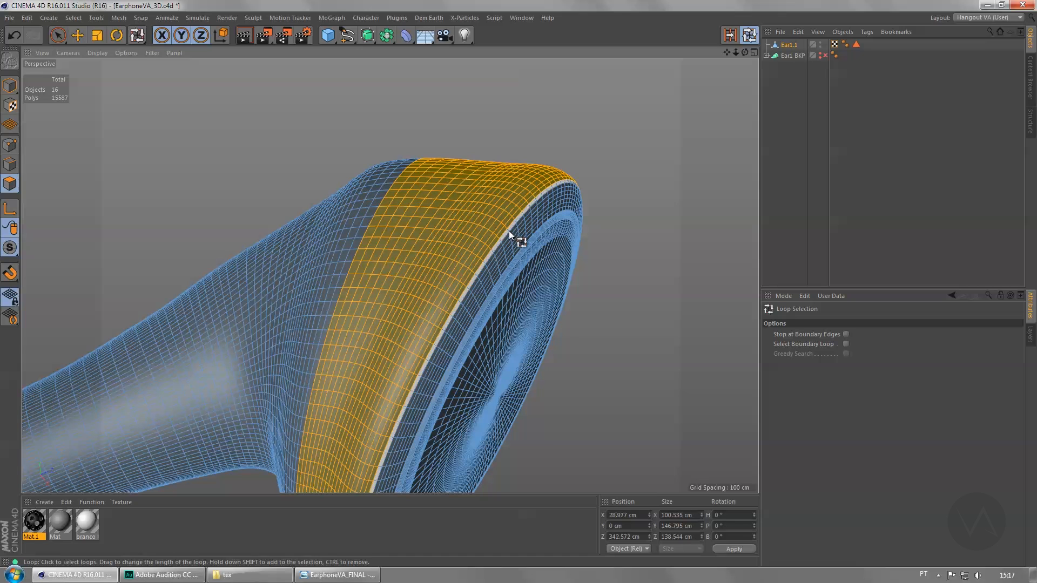
{"action": "scroll", "coordinate": [516, 240], "scroll_direction": "up", "scroll_amount": 3}
{"action": "left_click", "coordinate": [505, 235], "text": "shift"}
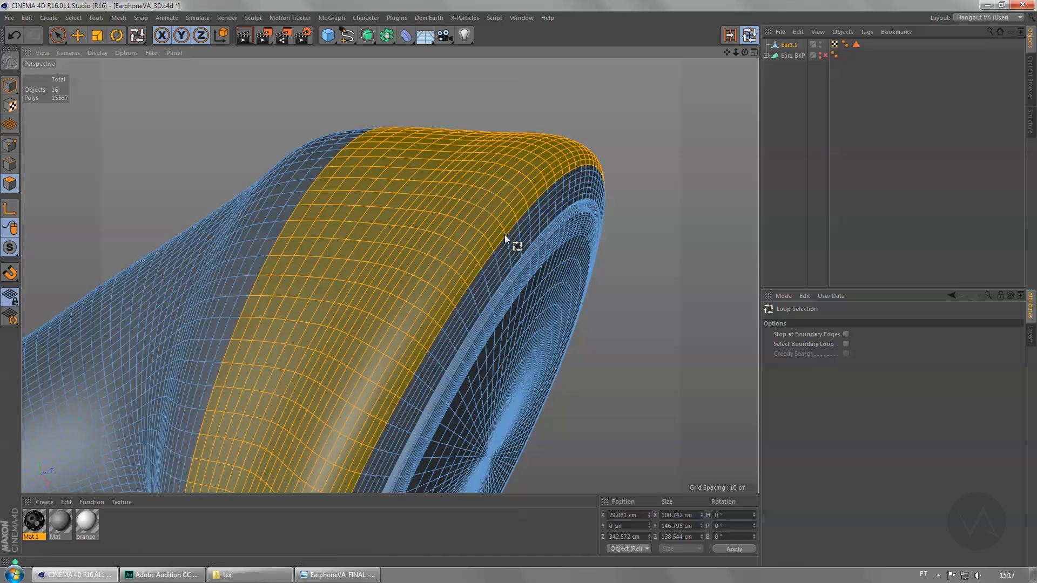
{"action": "left_click_drag", "start_coordinate": [588, 277], "coordinate": [432, 147], "text": "alt"}
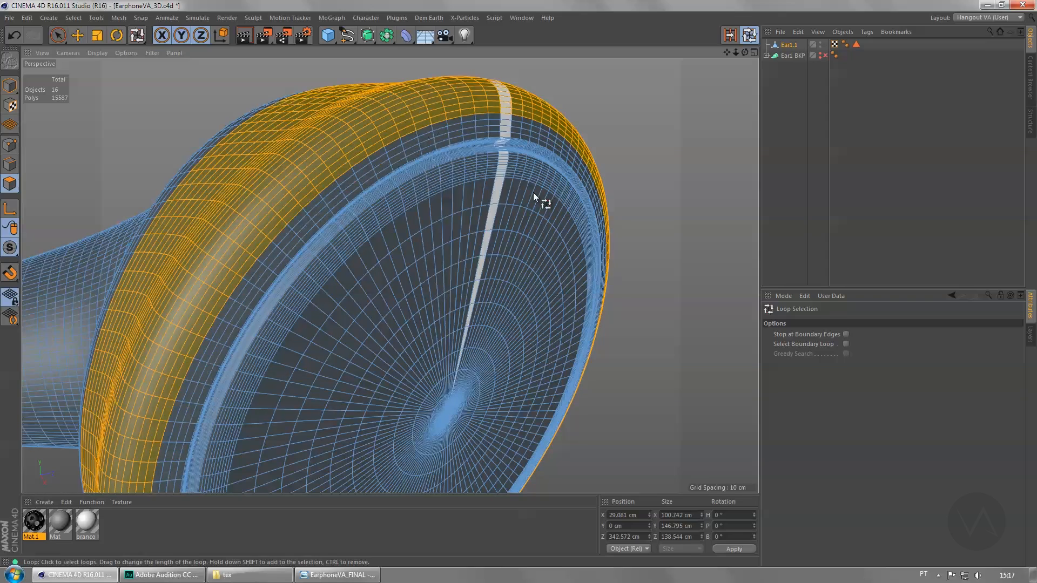
Step: Add one more polygon loop to the head's band and apply the grey material Mat to the selection
{"action": "scroll", "coordinate": [569, 261], "scroll_direction": "down", "scroll_amount": 5}
{"action": "middle_click_drag", "start_coordinate": [491, 264], "coordinate": [467, 179], "text": "alt"}
{"action": "left_click_drag", "start_coordinate": [380, 169], "coordinate": [322, 139], "text": "alt"}
{"action": "right_click_drag", "start_coordinate": [433, 110], "coordinate": [453, 147], "text": "alt"}
{"action": "left_click", "coordinate": [446, 118], "text": "shift"}
{"action": "left_click_drag", "start_coordinate": [570, 306], "coordinate": [598, 313], "text": "alt"}
{"action": "scroll", "coordinate": [376, 338], "scroll_direction": "down", "scroll_amount": 1}
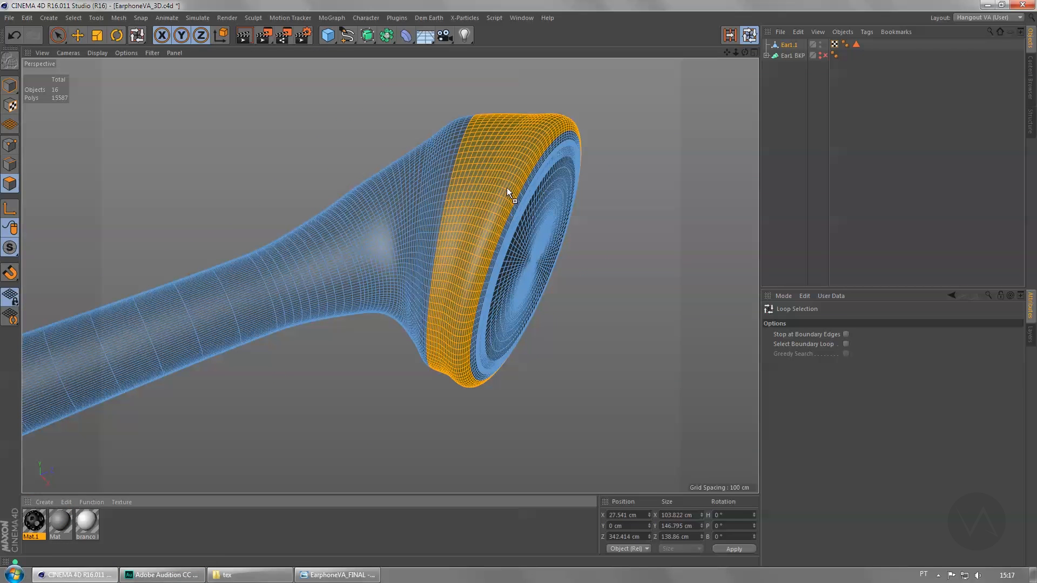
{"action": "left_click_drag", "start_coordinate": [507, 188], "coordinate": [507, 188]}
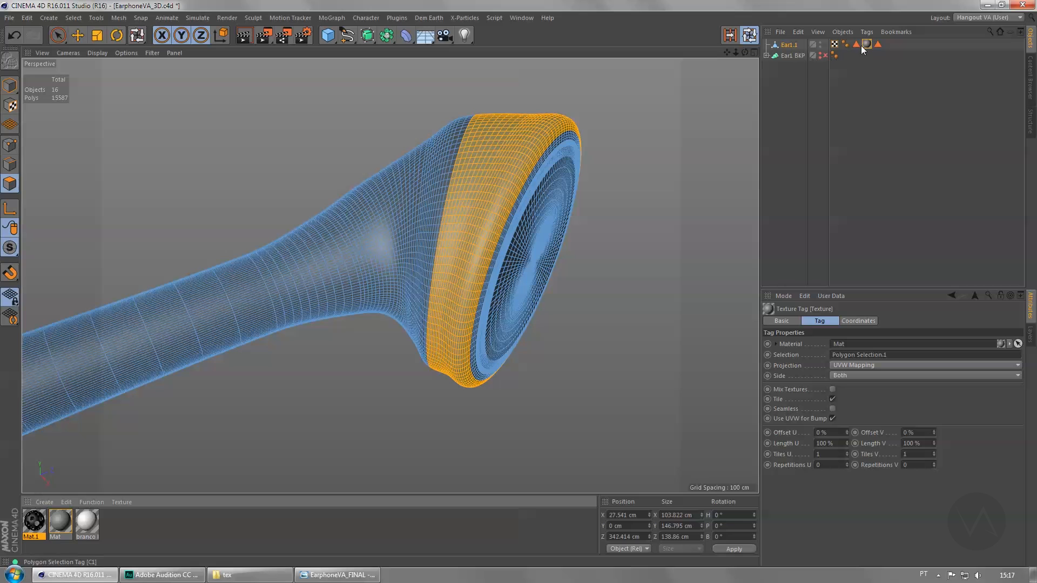
Step: Add the polygon loops along the outer section of the stem, up to its free end, with Loop Selection
{"action": "key", "text": "u"}
{"action": "key", "text": "l"}
{"action": "mouse_move", "coordinate": [524, 138]}
{"action": "left_mouse_down", "text": "alt"}
{"action": "mouse_move", "coordinate": [341, 426]}
{"action": "mouse_move", "coordinate": [432, 347]}
{"action": "mouse_move", "coordinate": [416, 379]}
{"action": "mouse_move", "coordinate": [452, 384]}
{"action": "mouse_move", "coordinate": [348, 349]}
{"action": "mouse_move", "coordinate": [321, 246]}
{"action": "mouse_move", "coordinate": [351, 246]}
{"action": "left_mouse_up", "text": "alt"}
{"action": "mouse_move", "coordinate": [557, 296]}
{"action": "left_mouse_down", "text": "alt"}
{"action": "mouse_move", "coordinate": [618, 233]}
{"action": "mouse_move", "coordinate": [421, 228]}
{"action": "mouse_move", "coordinate": [378, 274]}
{"action": "mouse_move", "coordinate": [343, 238]}
{"action": "mouse_move", "coordinate": [232, 259]}
{"action": "mouse_move", "coordinate": [120, 259]}
{"action": "left_mouse_up", "text": "alt"}
{"action": "left_click", "coordinate": [108, 261], "text": "shift"}
{"action": "left_click", "coordinate": [92, 264], "text": "shift"}
{"action": "left_click", "coordinate": [81, 267], "text": "shift"}
{"action": "middle_click_drag", "start_coordinate": [118, 277], "coordinate": [565, 280], "text": "alt"}
{"action": "left_click_drag", "start_coordinate": [565, 280], "coordinate": [443, 299], "text": "alt"}
{"action": "middle_click_drag", "start_coordinate": [444, 299], "coordinate": [360, 301], "text": "alt"}
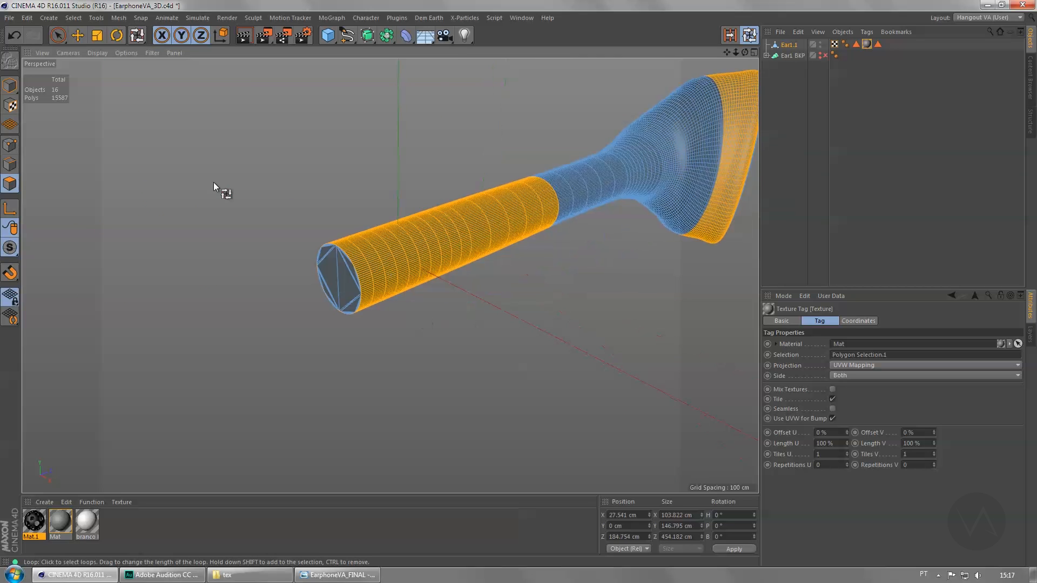
Step: Add the polygons capping the stem's free end with Rectangle Selection, undoing the first attempt and repeating it
{"action": "left_click", "coordinate": [51, 39]}
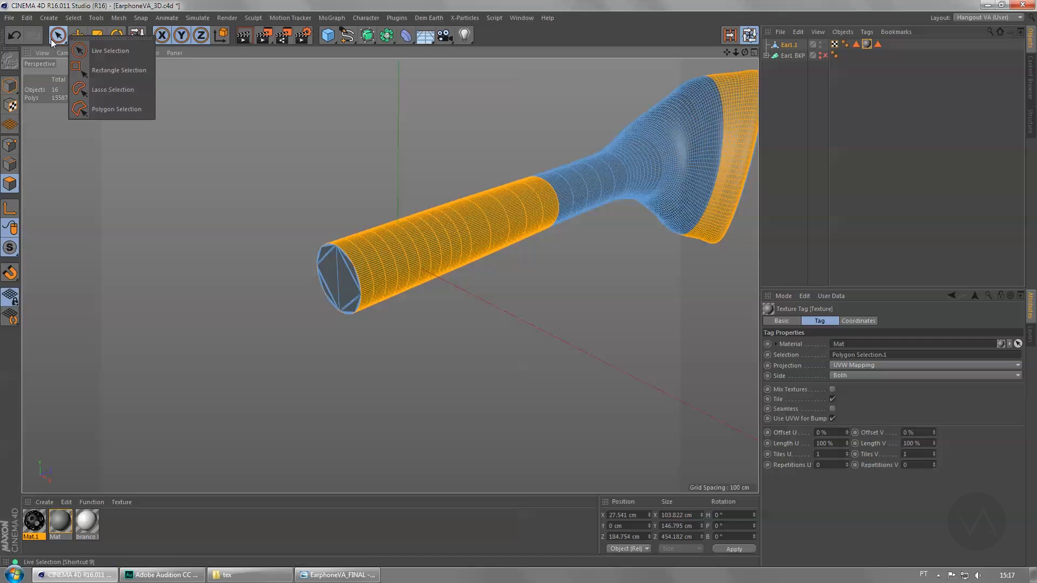
{"action": "left_click", "coordinate": [126, 73]}
{"action": "left_click_drag", "start_coordinate": [280, 216], "coordinate": [452, 401], "text": "shift"}
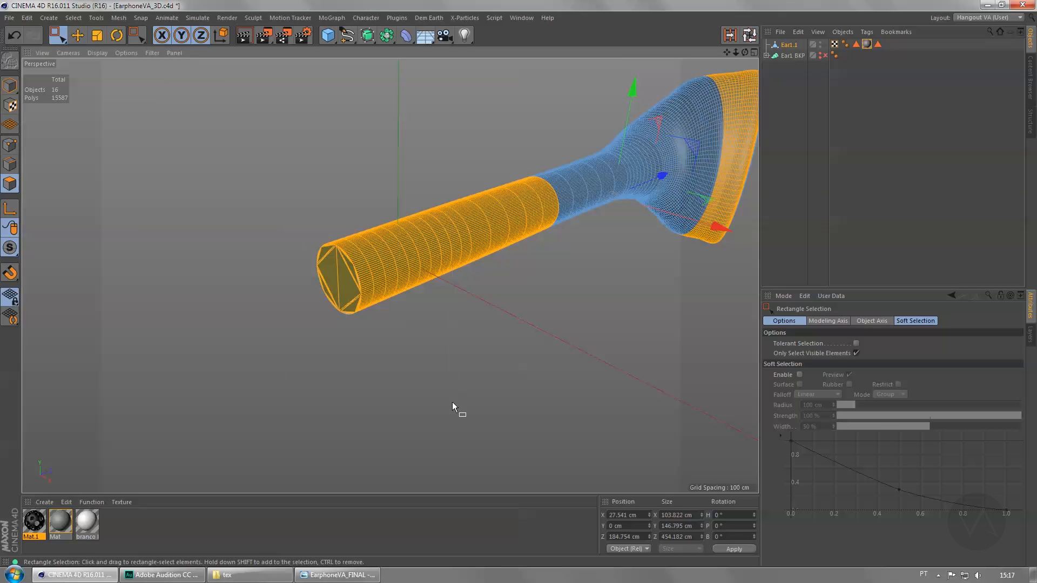
{"action": "key", "text": "ctrl+z"}
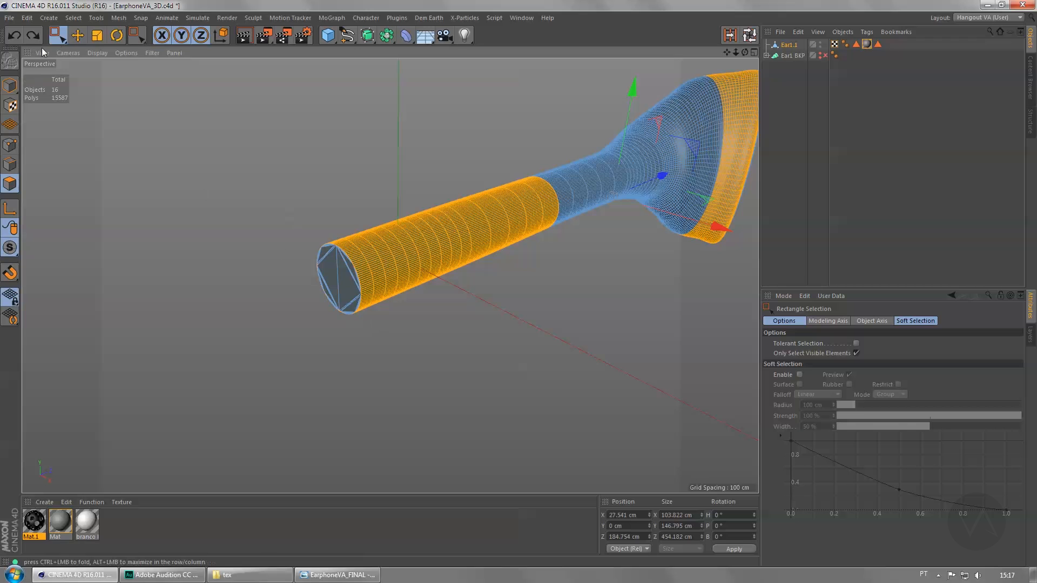
{"action": "left_click_drag", "start_coordinate": [272, 217], "coordinate": [497, 248], "text": "shift"}
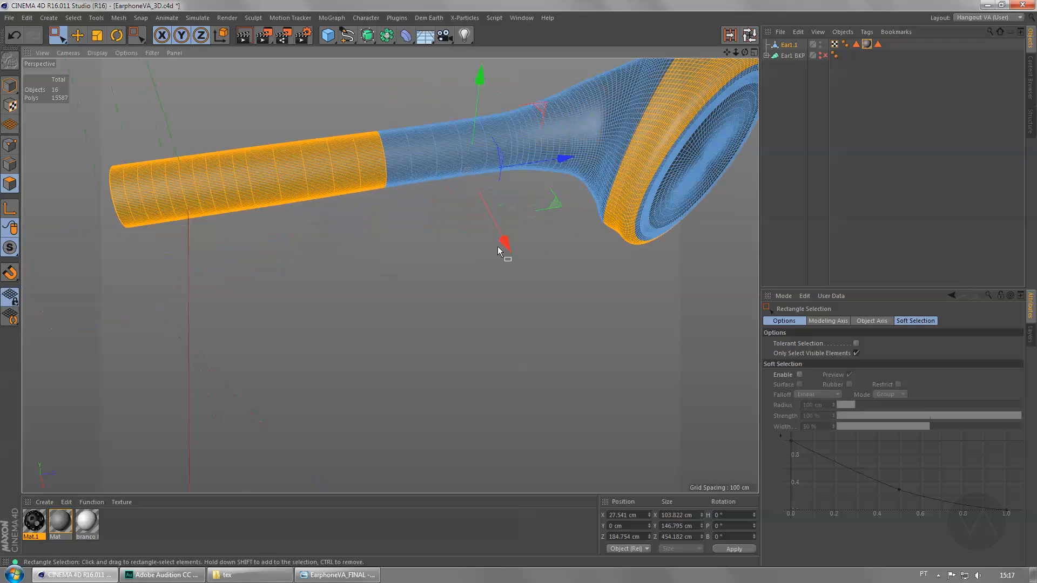
Step: Apply the grey material Mat to the selected polygons of the head's band and the stem's outer section
{"action": "left_click_drag", "start_coordinate": [547, 289], "coordinate": [257, 458], "text": "alt"}
{"action": "left_click_drag", "start_coordinate": [60, 523], "coordinate": [260, 196]}
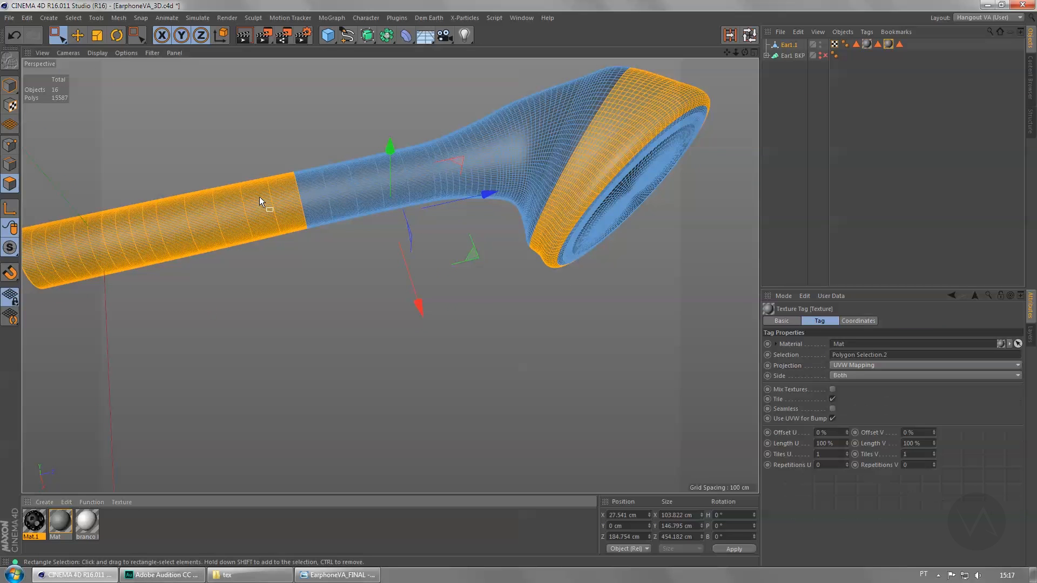
{"action": "left_click_drag", "start_coordinate": [552, 289], "coordinate": [459, 296], "text": "alt"}
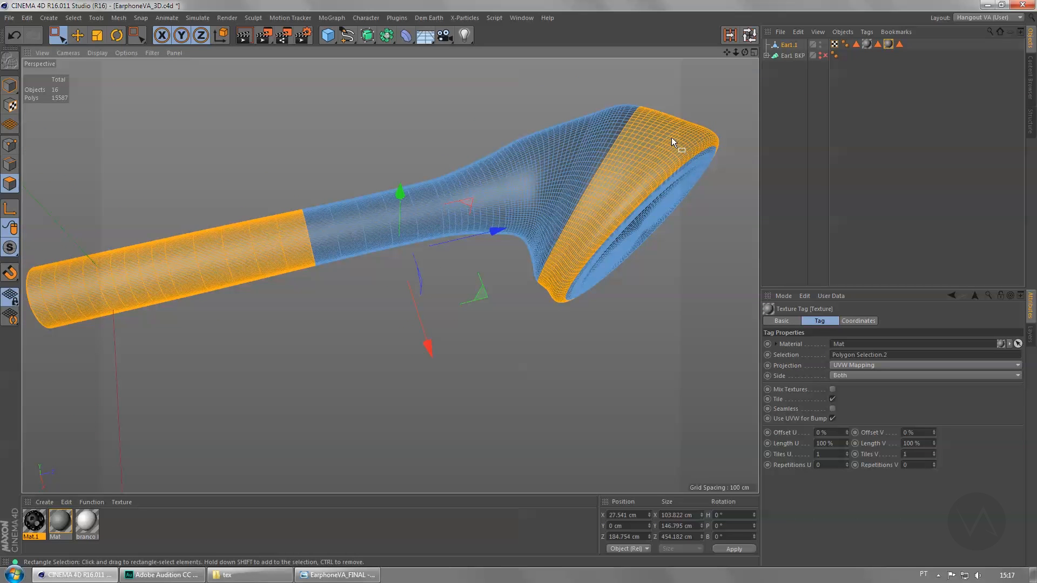
Step: Check the EarphoneVA_FINAL reference image and invert the polygon selection on the earphone
{"action": "middle_click_drag", "start_coordinate": [672, 229], "coordinate": [494, 251], "text": "alt"}
{"action": "scroll", "coordinate": [428, 219], "scroll_direction": "up", "scroll_amount": 5}
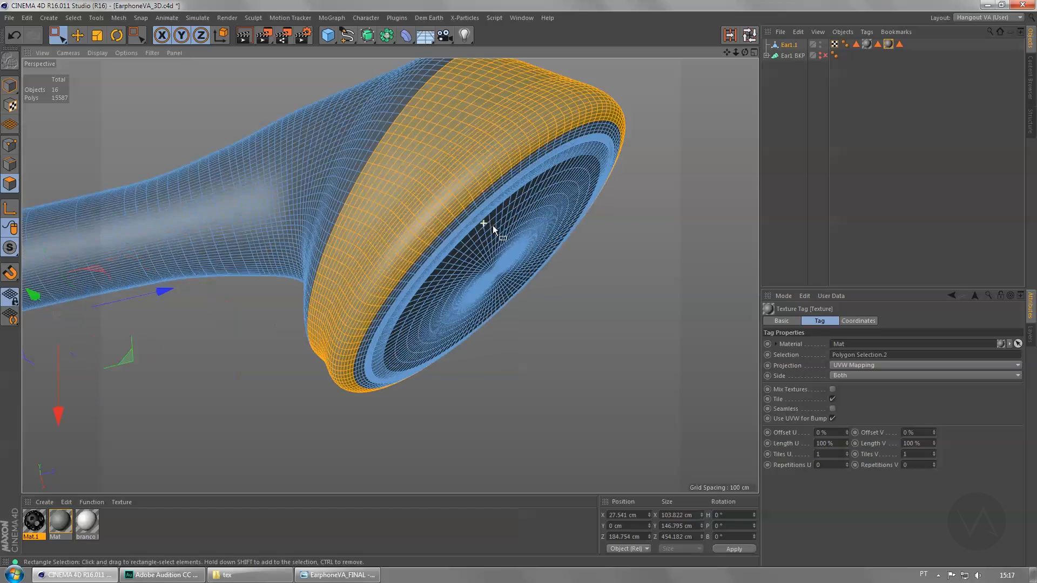
{"action": "left_click_drag", "start_coordinate": [493, 225], "coordinate": [561, 299], "text": "alt"}
{"action": "left_click", "coordinate": [336, 576]}
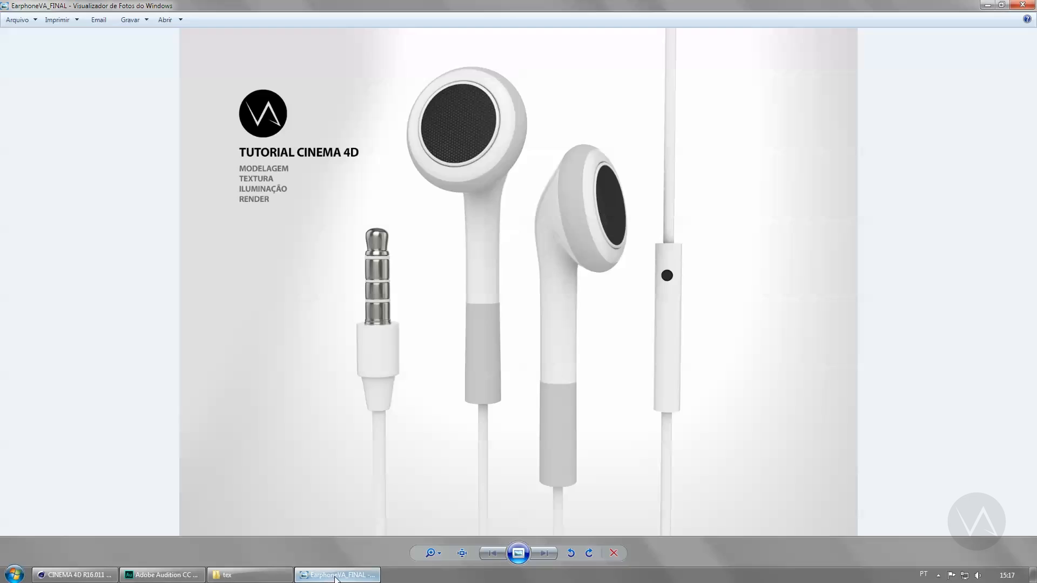
{"action": "left_click", "coordinate": [336, 575]}
{"action": "left_click_drag", "start_coordinate": [397, 459], "coordinate": [439, 273], "text": "alt"}
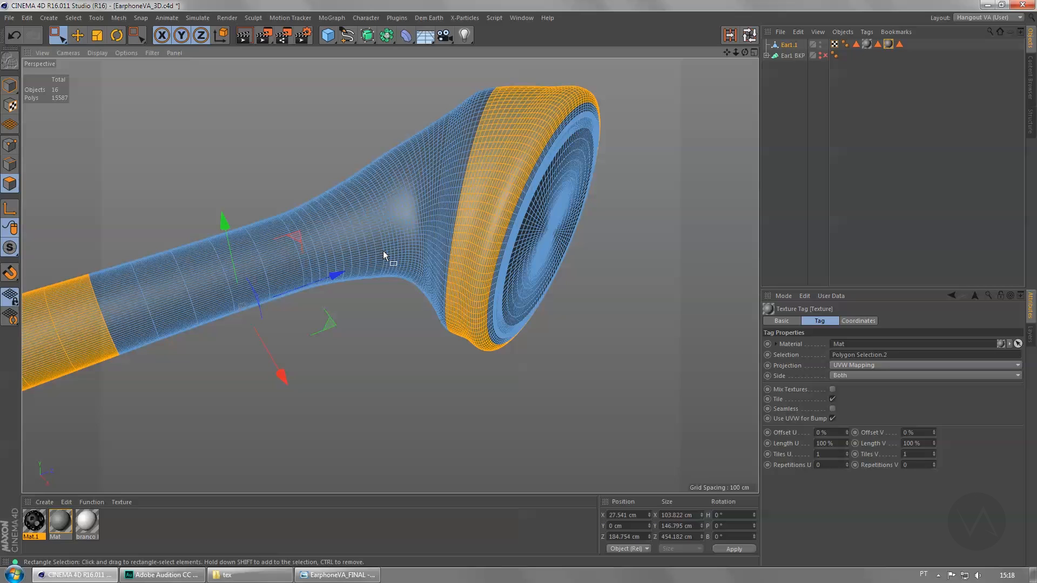
{"action": "key", "text": "v"}
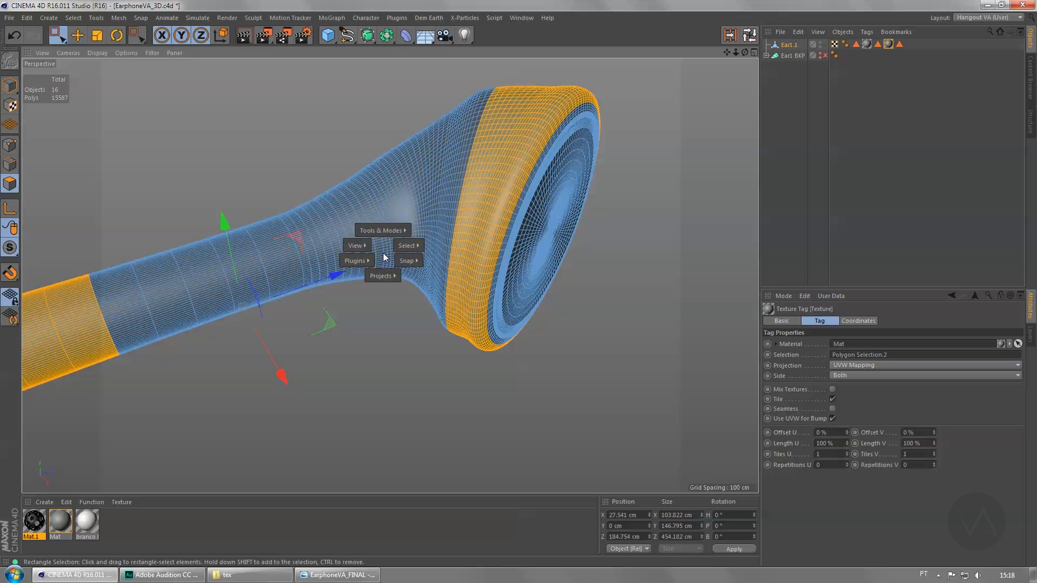
{"action": "mouse_move", "coordinate": [407, 245]}
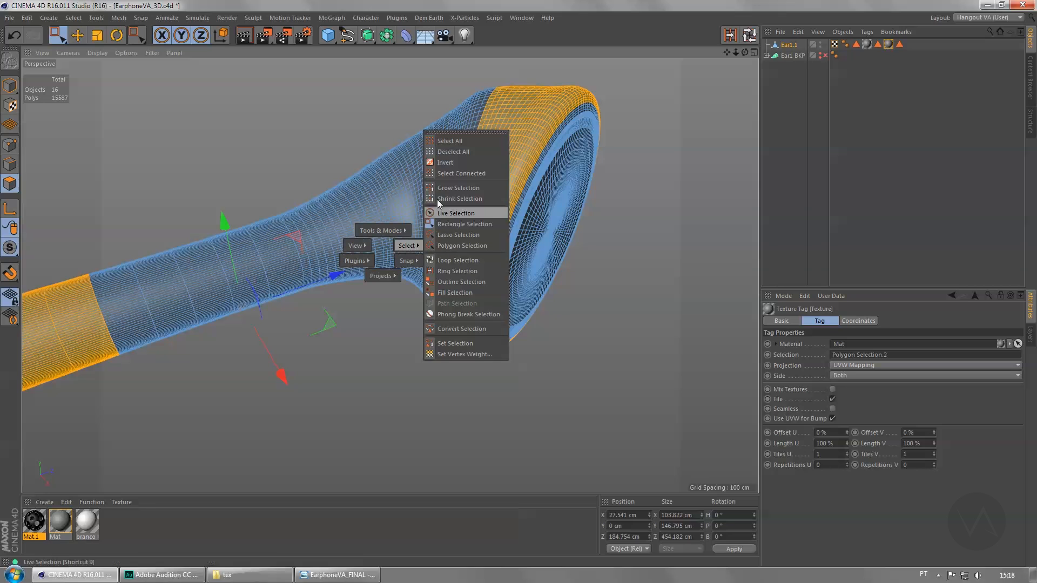
{"action": "left_click", "coordinate": [446, 163]}
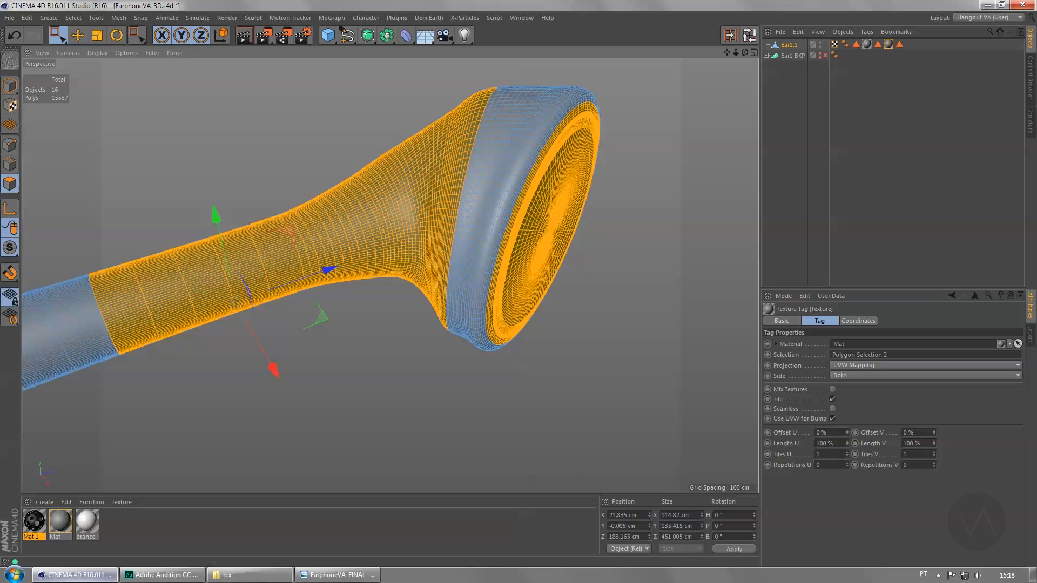
Step: Try the white material branco brilhoso on the whole inverted selection, including the speaker disc, and undo the assignment
{"action": "left_click_drag", "start_coordinate": [365, 226], "coordinate": [532, 384]}
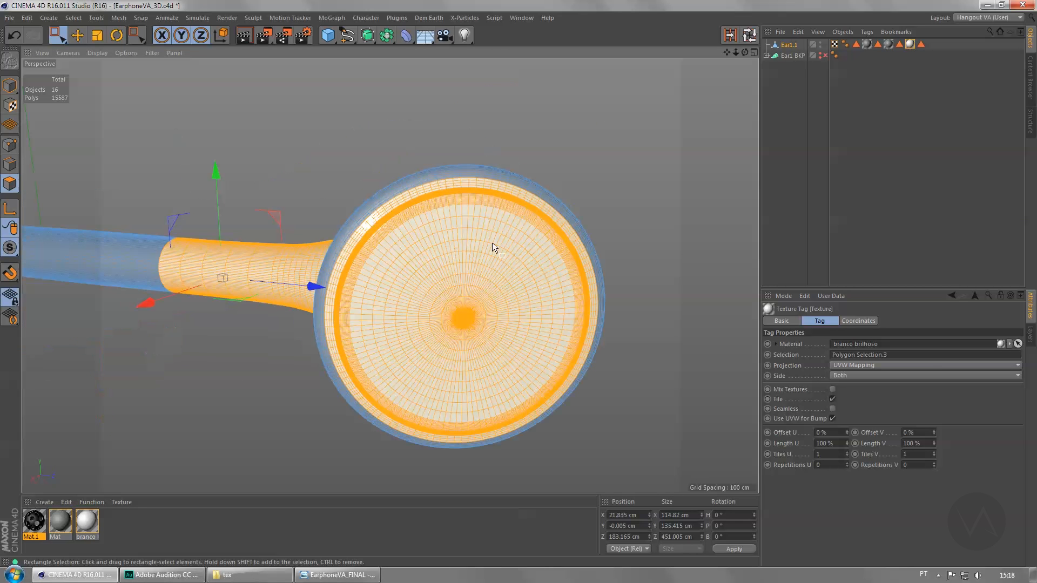
{"action": "key", "text": "ctrl+z"}
{"action": "left_click_drag", "start_coordinate": [539, 324], "coordinate": [520, 299], "text": "alt"}
{"action": "left_click_drag", "start_coordinate": [89, 527], "coordinate": [229, 281]}
{"action": "left_click_drag", "start_coordinate": [588, 356], "coordinate": [527, 270], "text": "alt"}
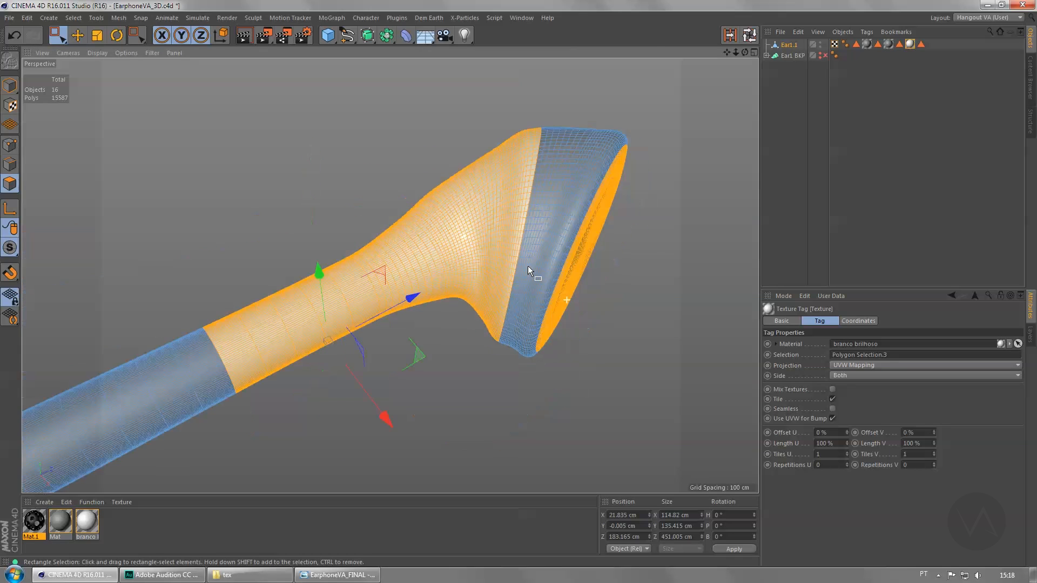
{"action": "left_click_drag", "start_coordinate": [618, 346], "coordinate": [539, 340], "text": "alt"}
{"action": "key", "text": "ctrl+z"}
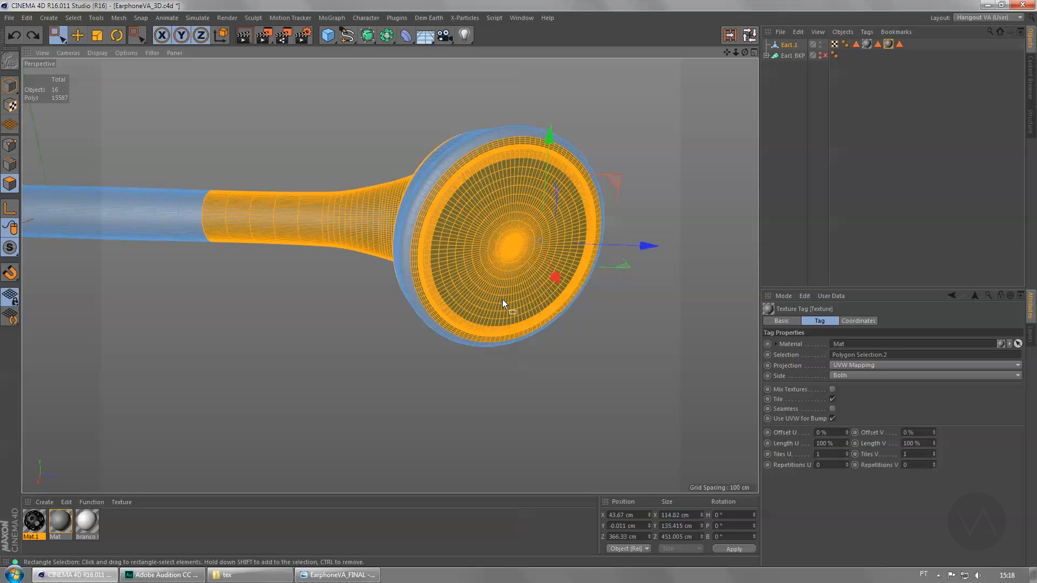
Step: Remove all polygon loops of the speaker disc, from its outer edge to the centre, from the selection with Loop Selection
{"action": "left_click_drag", "start_coordinate": [502, 299], "coordinate": [490, 251], "text": "alt"}
{"action": "left_click_drag", "start_coordinate": [434, 229], "coordinate": [516, 315], "text": "alt"}
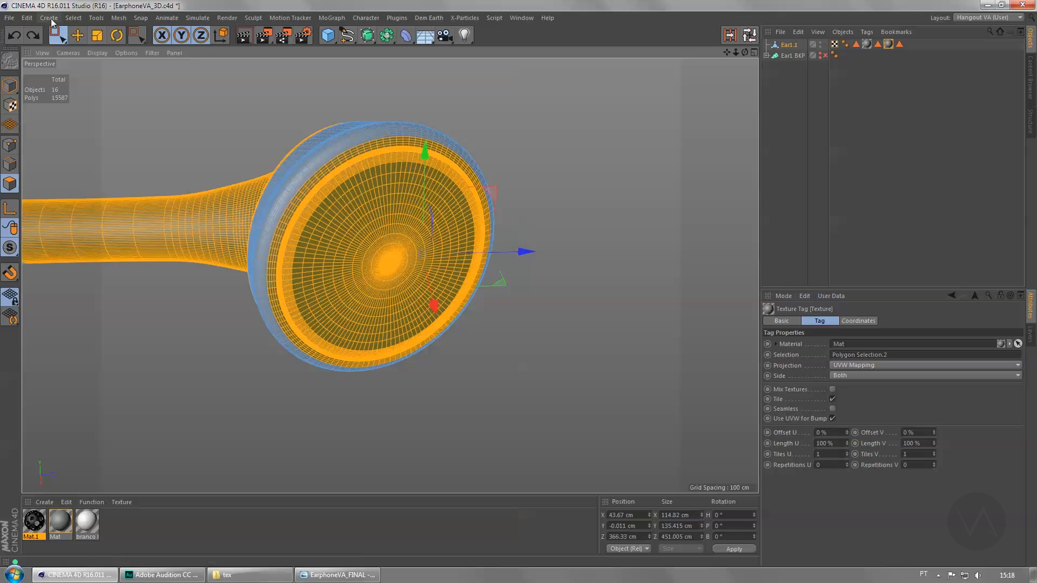
{"action": "left_click", "coordinate": [74, 18]}
{"action": "left_click", "coordinate": [98, 92]}
{"action": "scroll", "coordinate": [376, 241], "scroll_direction": "up", "scroll_amount": 2}
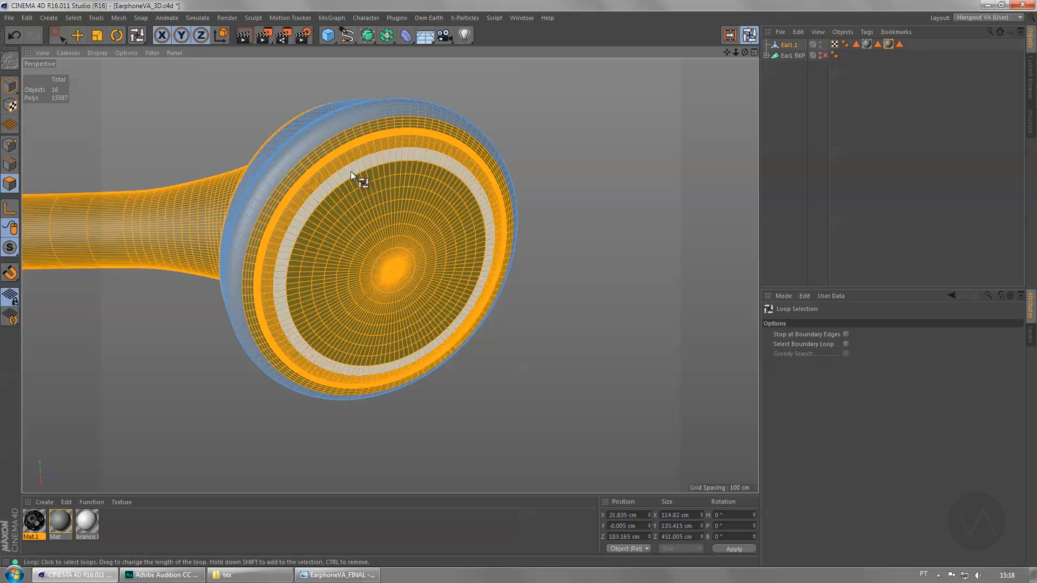
{"action": "left_click", "coordinate": [351, 172], "text": "ctrl"}
{"action": "left_click", "coordinate": [356, 185], "text": "ctrl"}
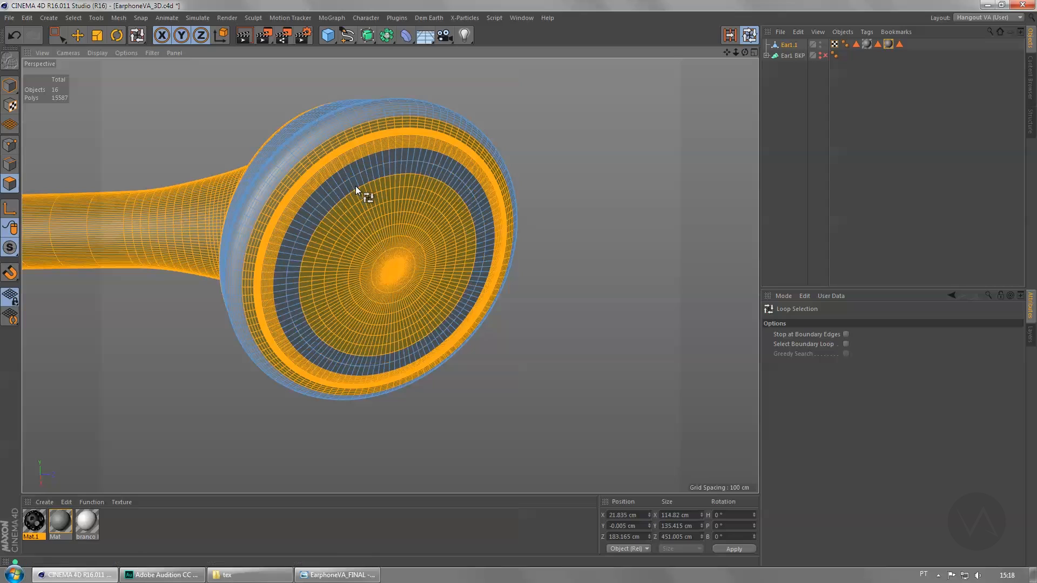
{"action": "left_click", "coordinate": [352, 197], "text": "ctrl"}
{"action": "left_click", "coordinate": [361, 209], "text": "ctrl"}
{"action": "scroll", "coordinate": [357, 219], "scroll_direction": "up", "scroll_amount": 4}
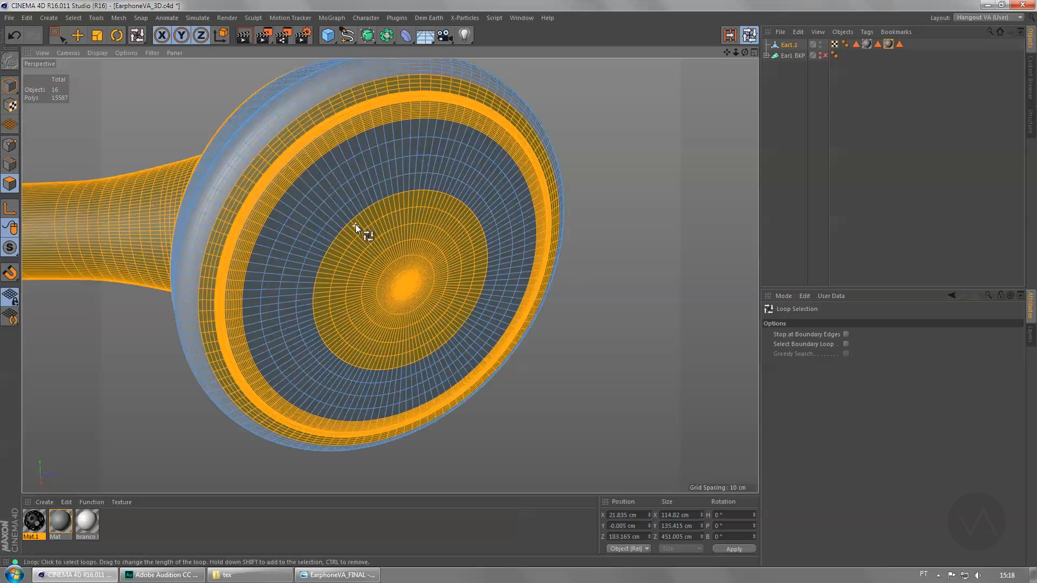
{"action": "left_click", "coordinate": [365, 224], "text": "ctrl"}
{"action": "left_click", "coordinate": [380, 249], "text": "ctrl"}
{"action": "left_click", "coordinate": [393, 263], "text": "ctrl"}
{"action": "left_click", "coordinate": [407, 281], "text": "ctrl"}
{"action": "left_click", "coordinate": [419, 290], "text": "ctrl"}
{"action": "left_click", "coordinate": [426, 299], "text": "ctrl"}
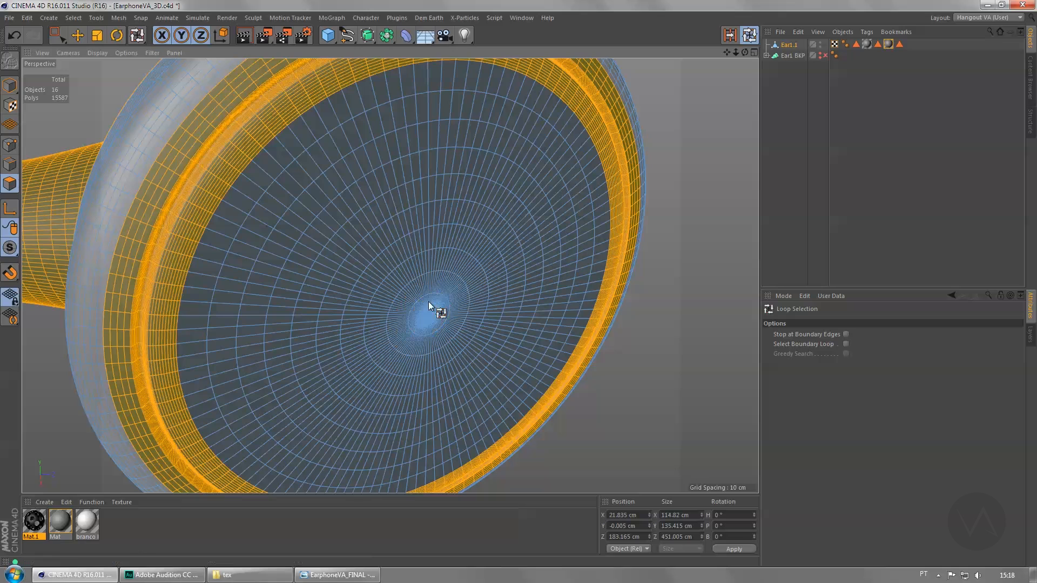
{"action": "scroll", "coordinate": [663, 381], "scroll_direction": "down", "scroll_amount": 4}
Step: Apply the white material branco brilhoso to the selected polygons of the front rim, neck and inner stem
{"action": "left_click_drag", "start_coordinate": [660, 378], "coordinate": [589, 297], "text": "alt"}
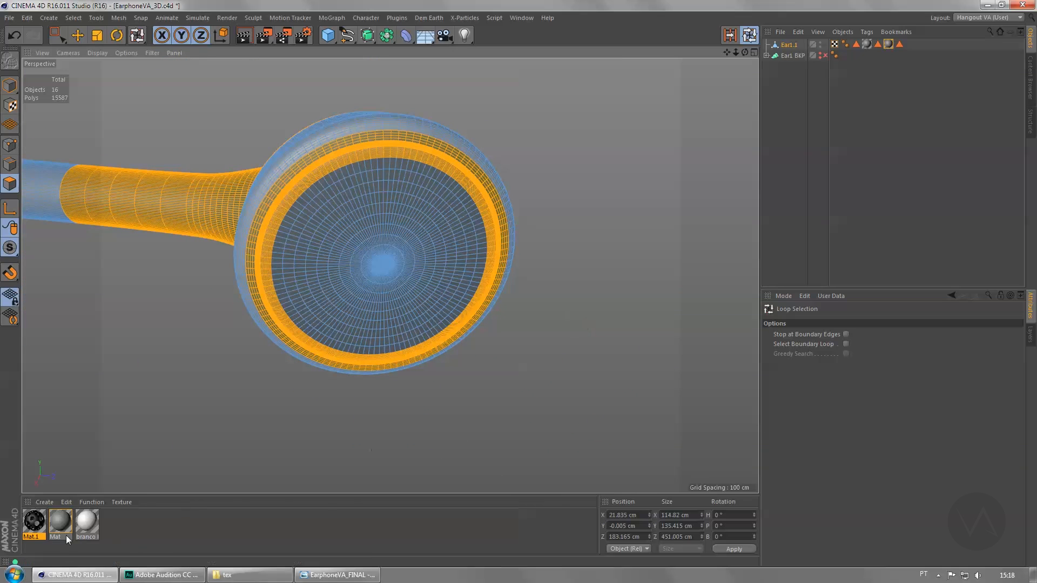
{"action": "left_click_drag", "start_coordinate": [65, 526], "coordinate": [352, 216]}
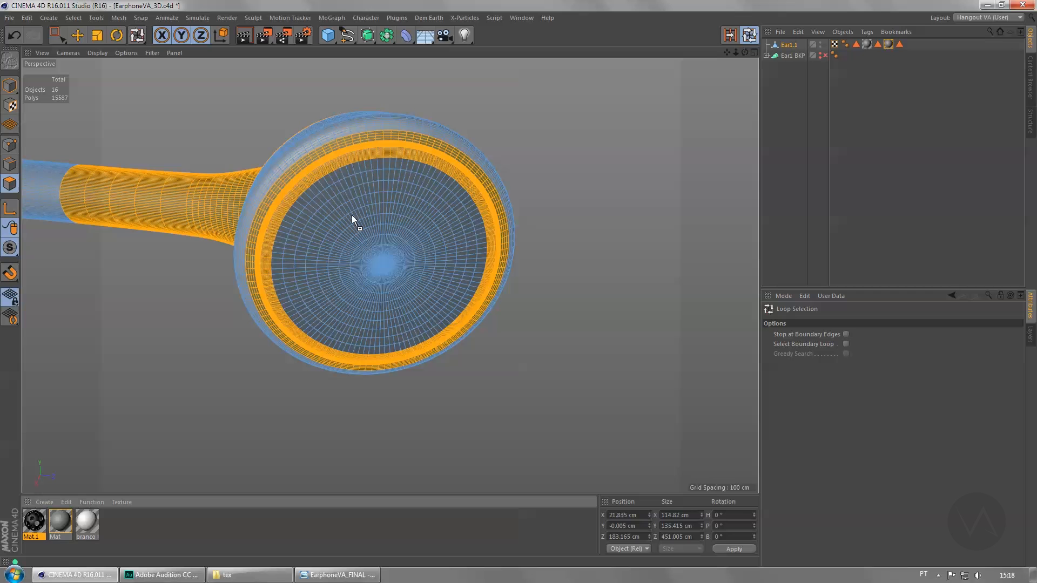
{"action": "left_click_drag", "start_coordinate": [319, 173], "coordinate": [318, 174]}
{"action": "left_click_drag", "start_coordinate": [535, 303], "coordinate": [559, 286], "text": "alt"}
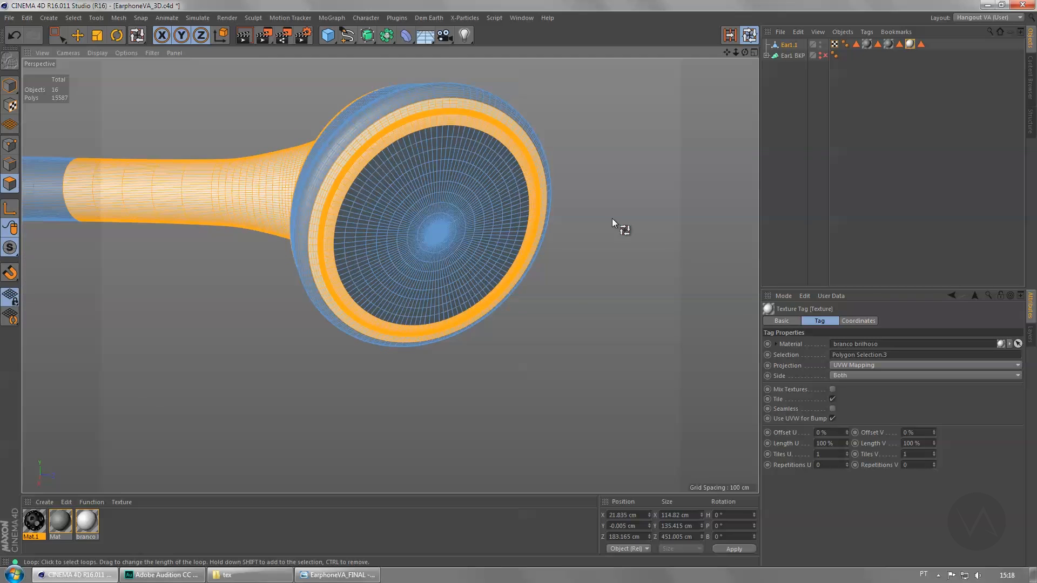
Step: Select all the polygon loops of the speaker disc, from its outer edge to the centre, with Loop Selection
{"action": "scroll", "coordinate": [621, 227], "scroll_direction": "up", "scroll_amount": 5}
{"action": "left_click_drag", "start_coordinate": [417, 203], "coordinate": [460, 189], "text": "alt"}
{"action": "left_click", "coordinate": [429, 160]}
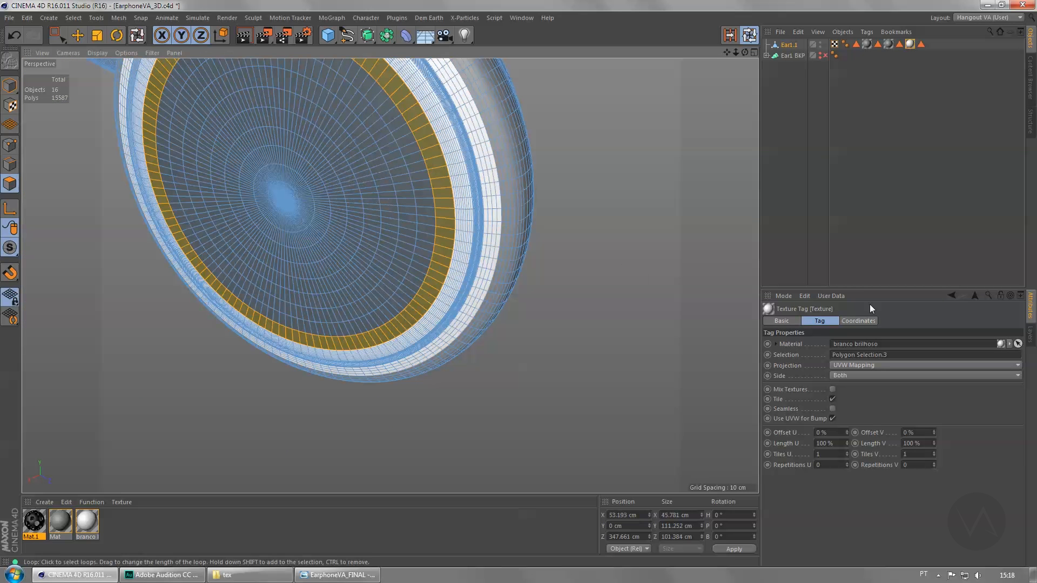
{"action": "left_click_drag", "start_coordinate": [428, 207], "coordinate": [376, 216]}
{"action": "left_click", "coordinate": [608, 211]}
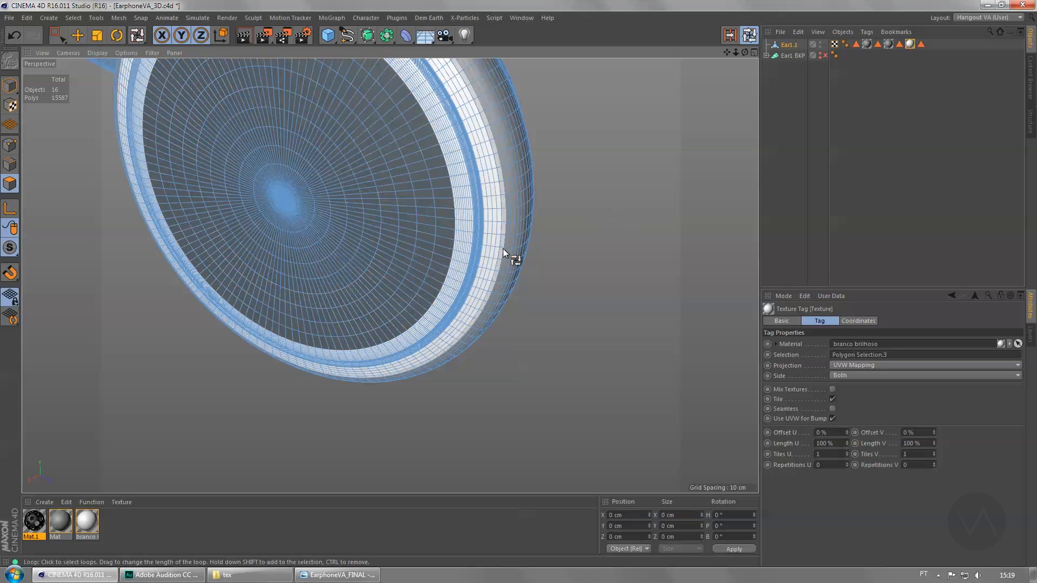
{"action": "scroll", "coordinate": [503, 249], "scroll_direction": "down", "scroll_amount": 3}
{"action": "mouse_move", "coordinate": [529, 325]}
{"action": "left_mouse_down", "text": "alt"}
{"action": "mouse_move", "coordinate": [420, 306]}
{"action": "mouse_move", "coordinate": [432, 284]}
{"action": "mouse_move", "coordinate": [342, 299]}
{"action": "mouse_move", "coordinate": [337, 310]}
{"action": "mouse_move", "coordinate": [305, 300]}
{"action": "left_mouse_up", "text": "alt"}
{"action": "scroll", "coordinate": [432, 309], "scroll_direction": "up", "scroll_amount": 4}
{"action": "left_click", "coordinate": [304, 301], "text": "shift"}
{"action": "right_click_drag", "start_coordinate": [671, 397], "coordinate": [617, 390], "text": "alt"}
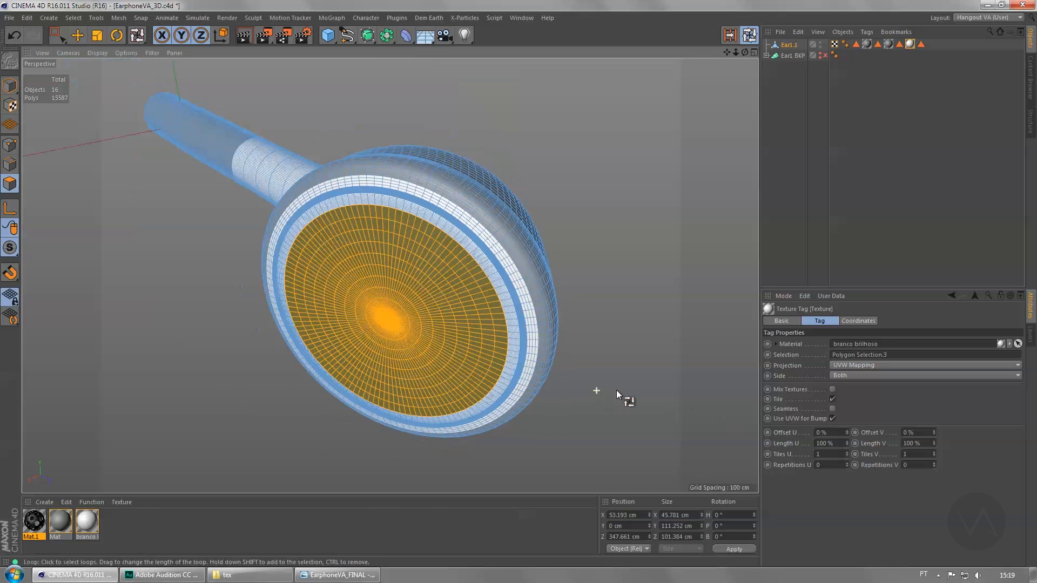
Step: Apply the dotted material Mat.1 to the selected speaker disc and switch to Model mode with the Move tool
{"action": "middle_click_drag", "start_coordinate": [616, 390], "coordinate": [612, 341], "text": "alt"}
{"action": "left_click_drag", "start_coordinate": [29, 539], "coordinate": [523, 313]}
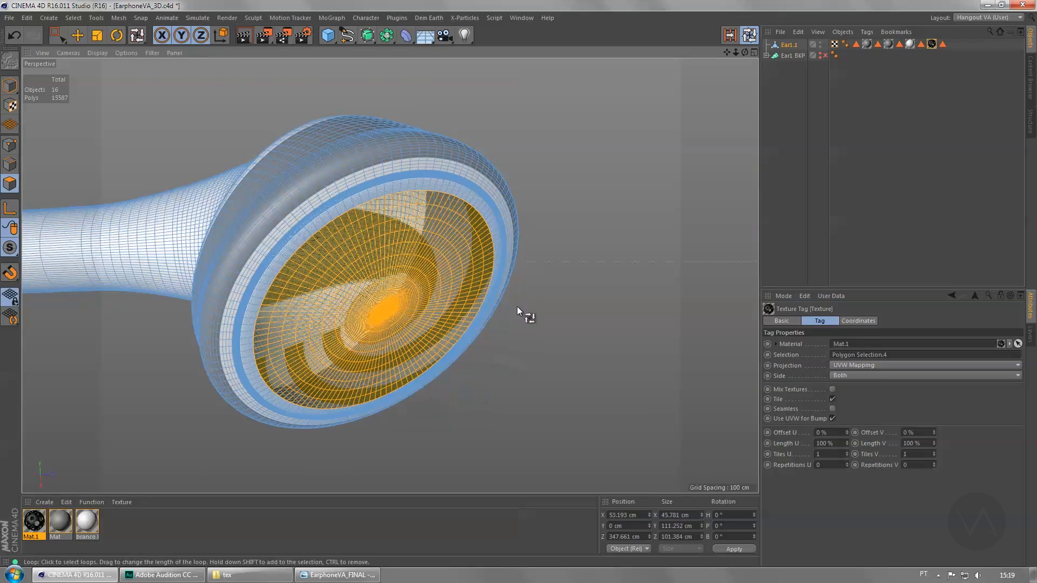
{"action": "left_click", "coordinate": [9, 86]}
{"action": "key", "text": "e"}
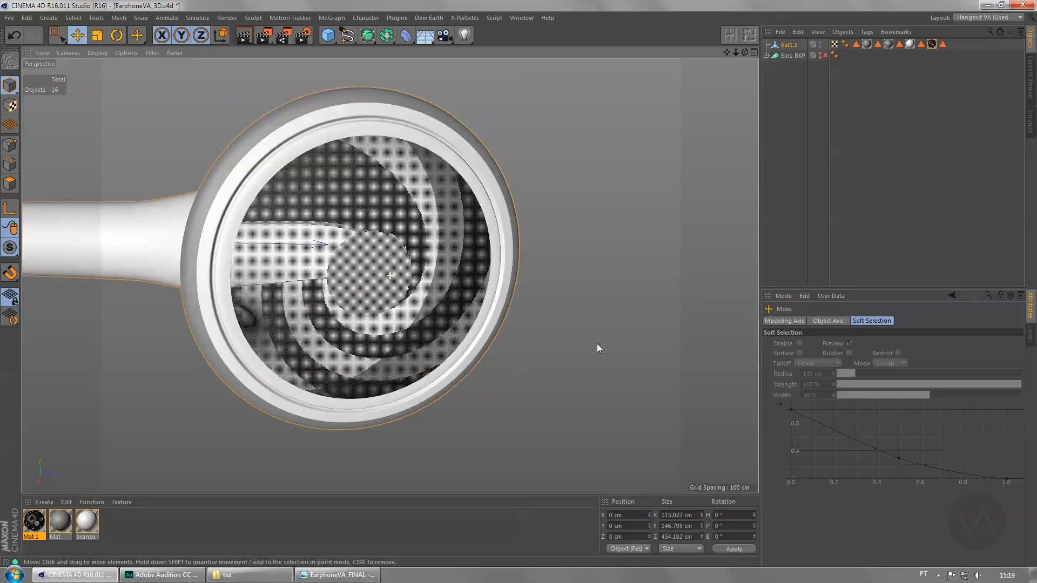
Step: Set the projection of the speaker disc's Mat.1 texture tag to Cubic
{"action": "left_click", "coordinate": [931, 44]}
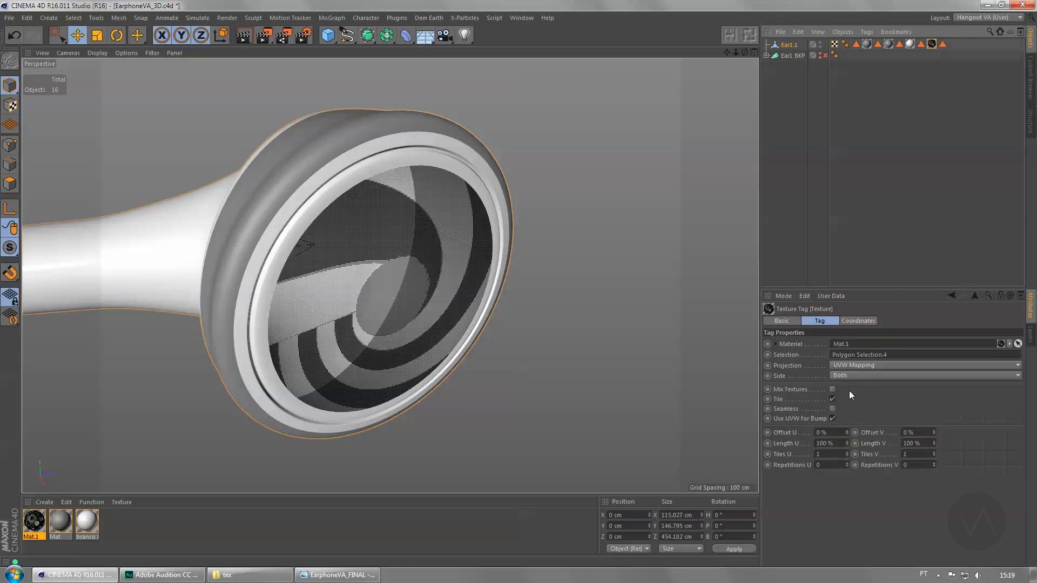
{"action": "left_click", "coordinate": [846, 365]}
{"action": "left_click", "coordinate": [849, 408]}
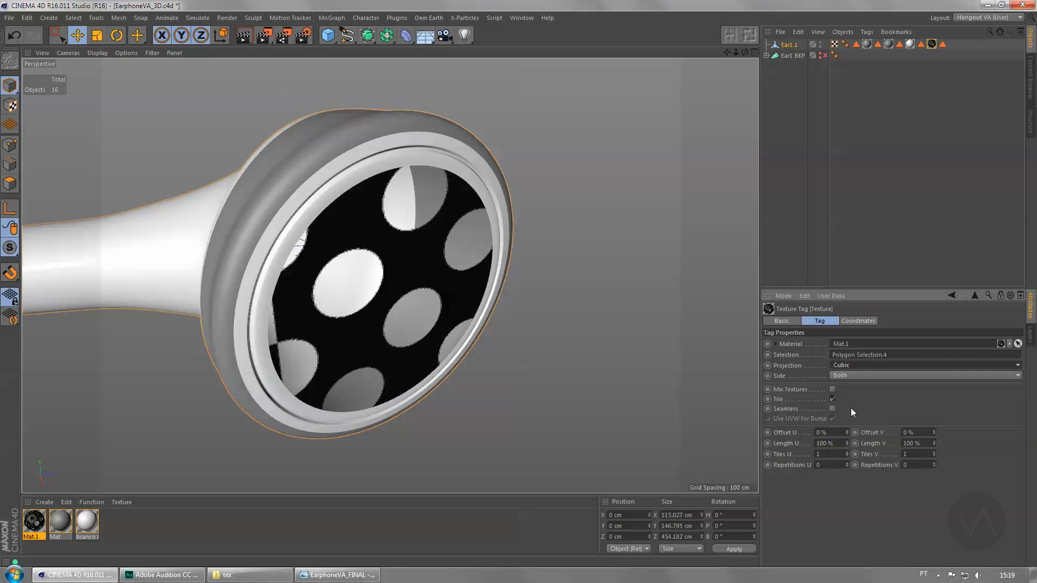
{"action": "left_click_drag", "start_coordinate": [426, 332], "coordinate": [450, 352], "text": "alt"}
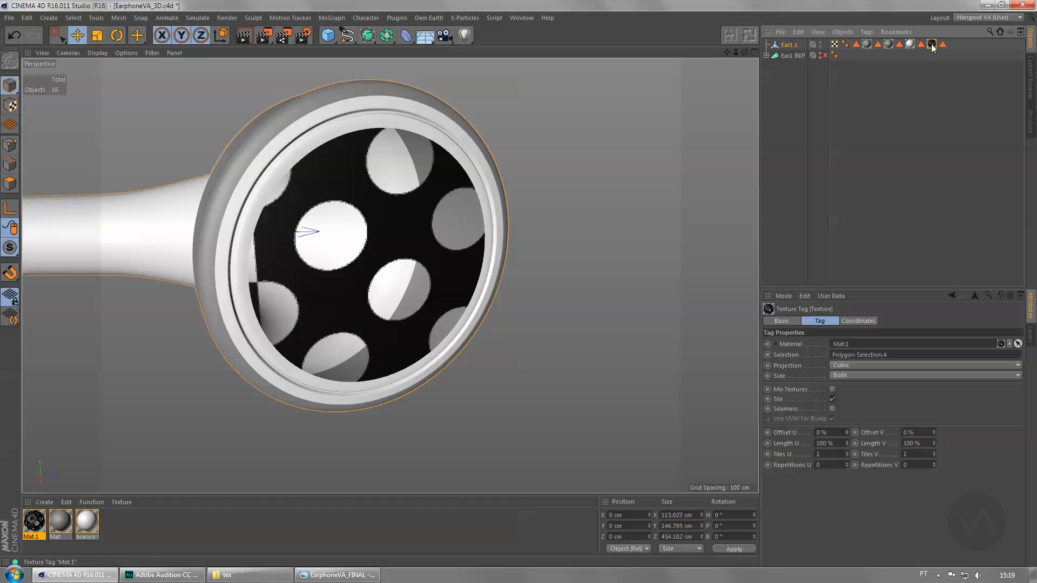
{"action": "left_click", "coordinate": [859, 376]}
{"action": "left_click", "coordinate": [859, 408]}
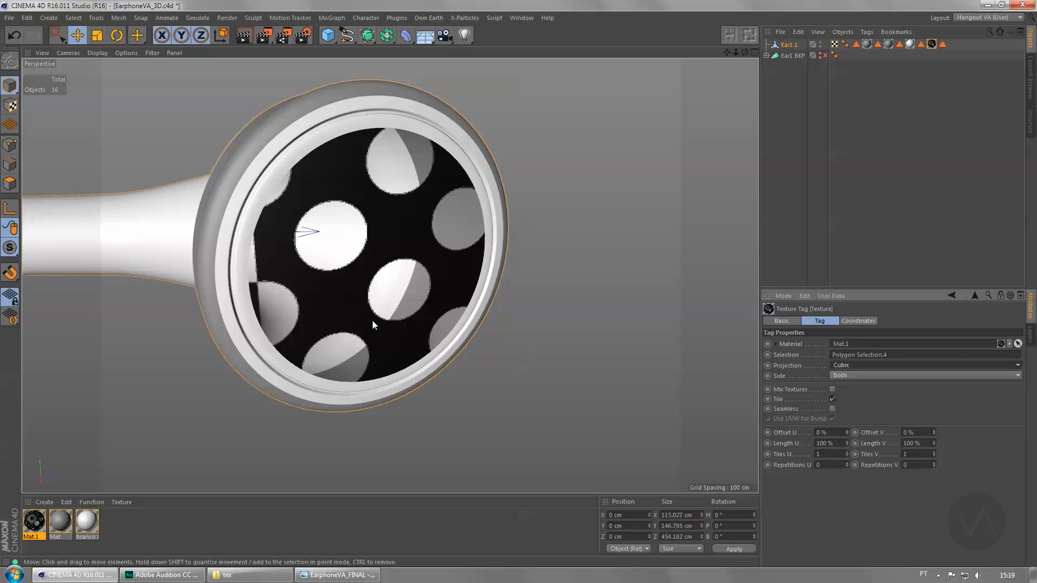
{"action": "left_click_drag", "start_coordinate": [387, 273], "coordinate": [530, 317], "text": "alt"}
{"action": "left_click_drag", "start_coordinate": [351, 243], "coordinate": [688, 477], "text": "alt"}
Step: Set Tiles U and Tiles V of the Mat.1 texture tag to 10
{"action": "left_click", "coordinate": [820, 454]}
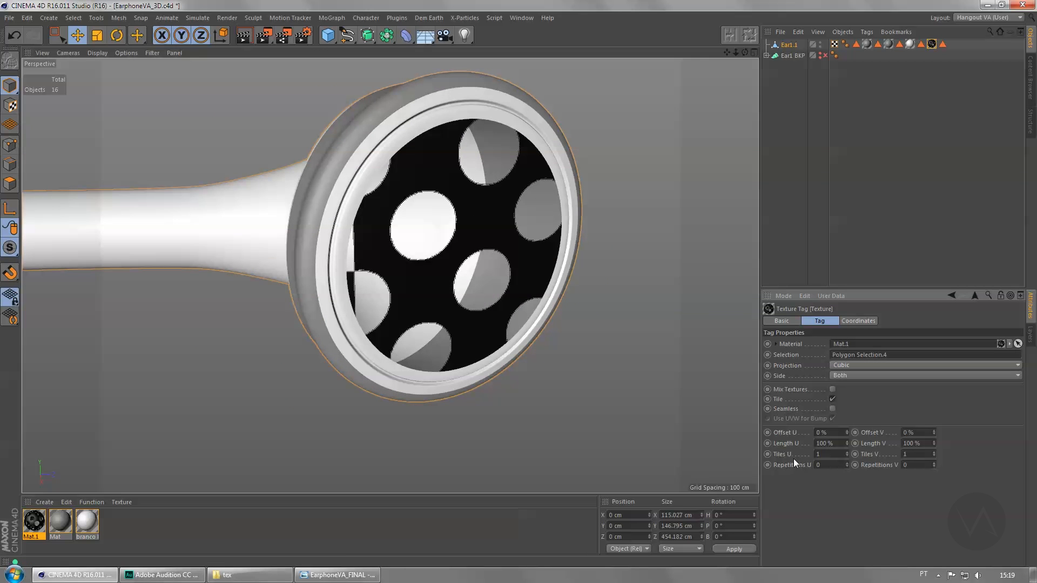
{"action": "type", "text": "0"}
{"action": "key", "text": "Return"}
{"action": "left_click", "coordinate": [908, 455]}
{"action": "type", "text": "0"}
{"action": "key", "text": "Return"}
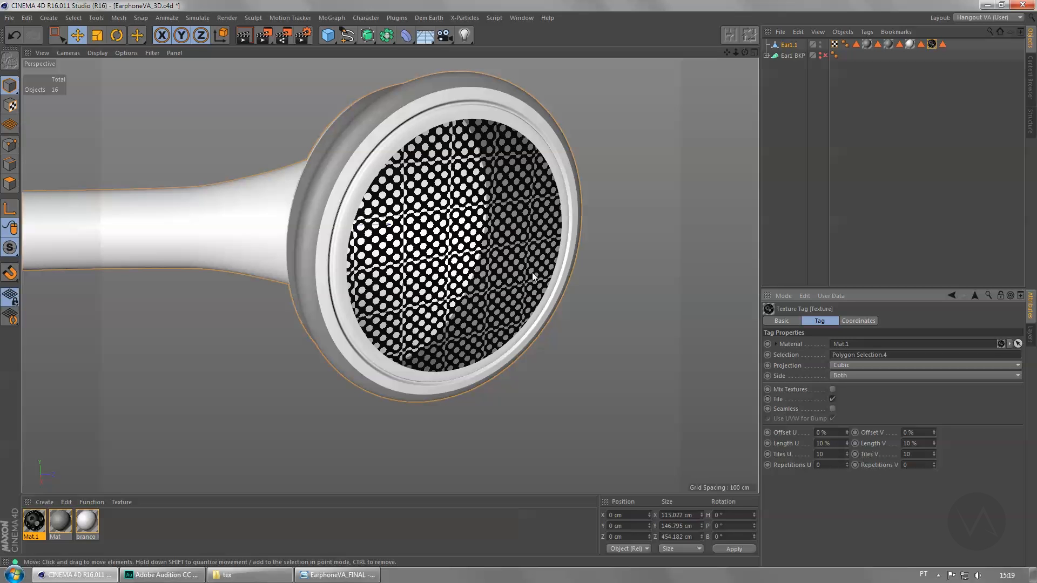
{"action": "left_click_drag", "start_coordinate": [504, 264], "coordinate": [478, 153], "text": "alt"}
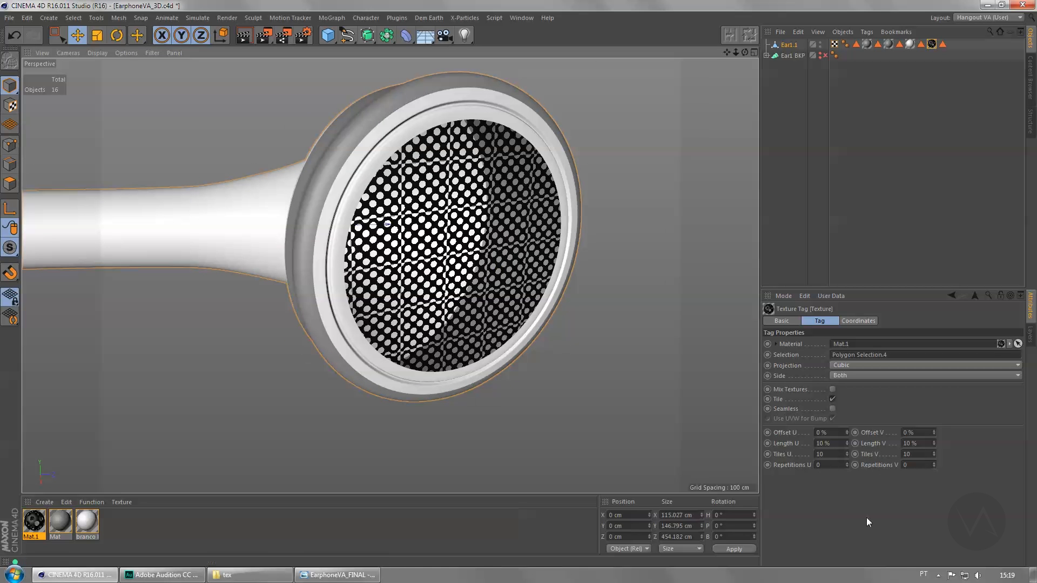
Step: Set Tiles U and Tiles V of the Mat.1 texture tag to 15
{"action": "double_click", "coordinate": [831, 454]}
{"action": "type", "text": "15"}
{"action": "key", "text": "Return"}
{"action": "type", "text": "15"}
{"action": "key", "text": "Return"}
{"action": "left_click_drag", "start_coordinate": [475, 363], "coordinate": [485, 259], "text": "alt"}
Step: Enable Seamless tiling on the Mat.1 texture tag and check the dot pattern on the speaker disc
{"action": "scroll", "coordinate": [486, 259], "scroll_direction": "up", "scroll_amount": 5}
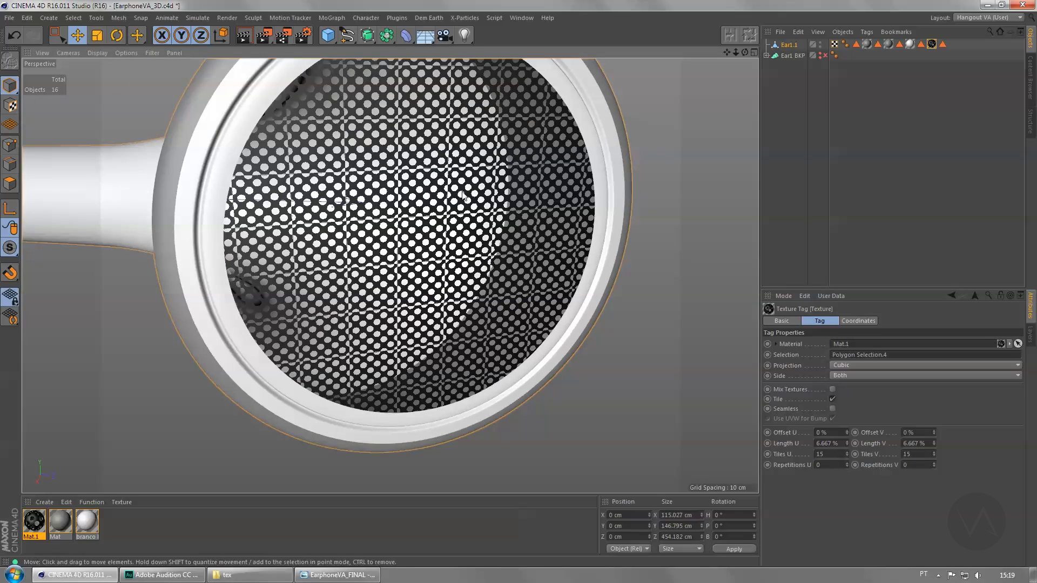
{"action": "left_click_drag", "start_coordinate": [464, 196], "coordinate": [464, 189], "text": "alt"}
{"action": "middle_click_drag", "start_coordinate": [479, 182], "coordinate": [473, 204], "text": "alt"}
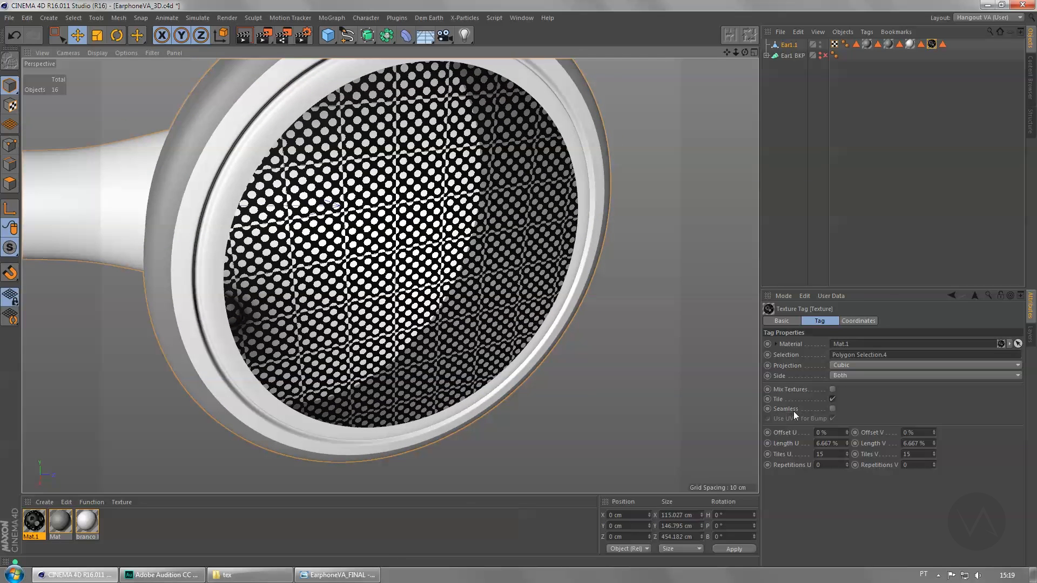
{"action": "scroll", "coordinate": [540, 367], "scroll_direction": "down", "scroll_amount": 4}
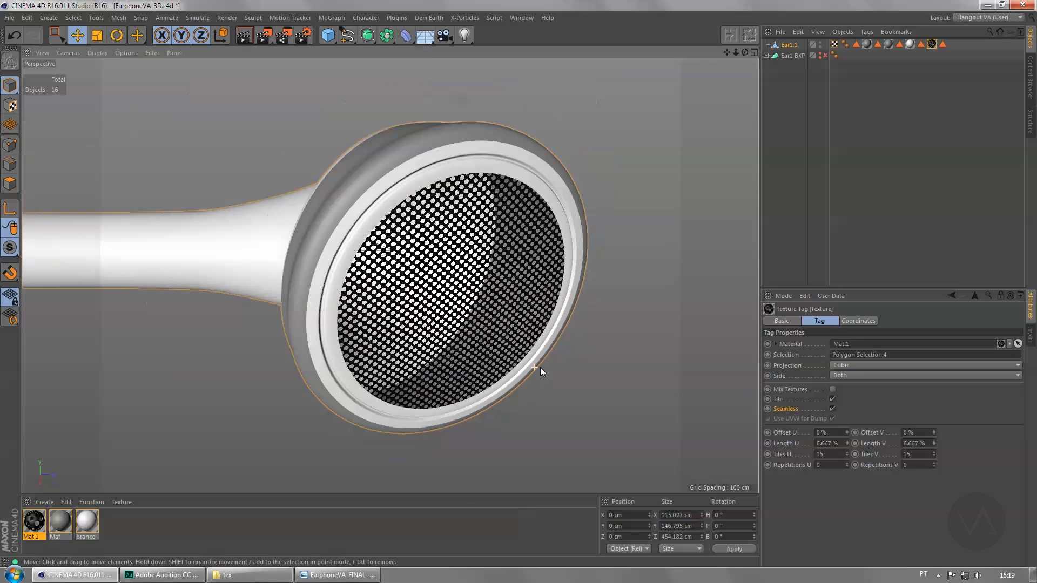
{"action": "scroll", "coordinate": [617, 371], "scroll_direction": "down", "scroll_amount": 2}
{"action": "left_click_drag", "start_coordinate": [610, 371], "coordinate": [589, 353], "text": "alt"}
{"action": "scroll", "coordinate": [590, 353], "scroll_direction": "down", "scroll_amount": 2}
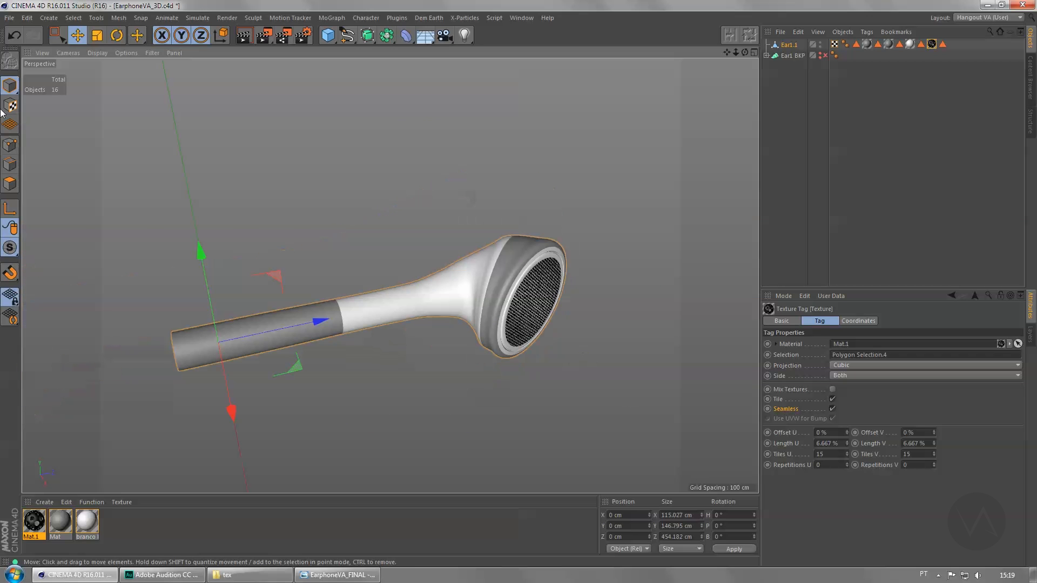
Step: Inspect the textured earphone and compare it with the EarphoneVA_FINAL reference image
{"action": "left_click", "coordinate": [77, 35]}
{"action": "left_click", "coordinate": [327, 219]}
{"action": "left_click_drag", "start_coordinate": [421, 253], "coordinate": [474, 278], "text": "alt"}
{"action": "left_click", "coordinate": [320, 576]}
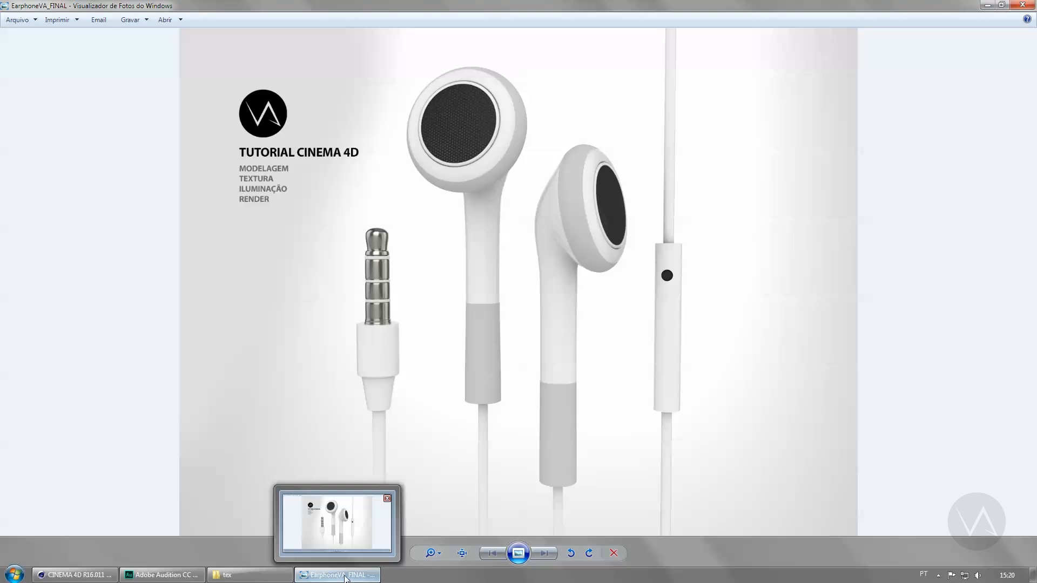
{"action": "left_click", "coordinate": [345, 575]}
{"action": "left_click_drag", "start_coordinate": [500, 247], "coordinate": [402, 280], "text": "alt"}
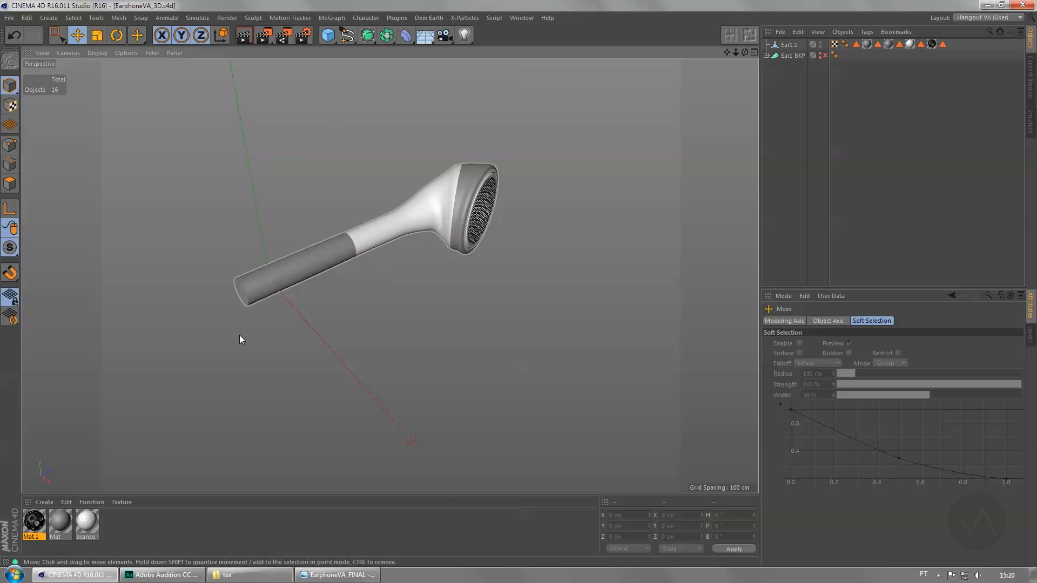
Step: Add a cylinder for the cable and rotate it to a pitch of -90° so it aligns with the earphone stem
{"action": "left_click", "coordinate": [327, 38]}
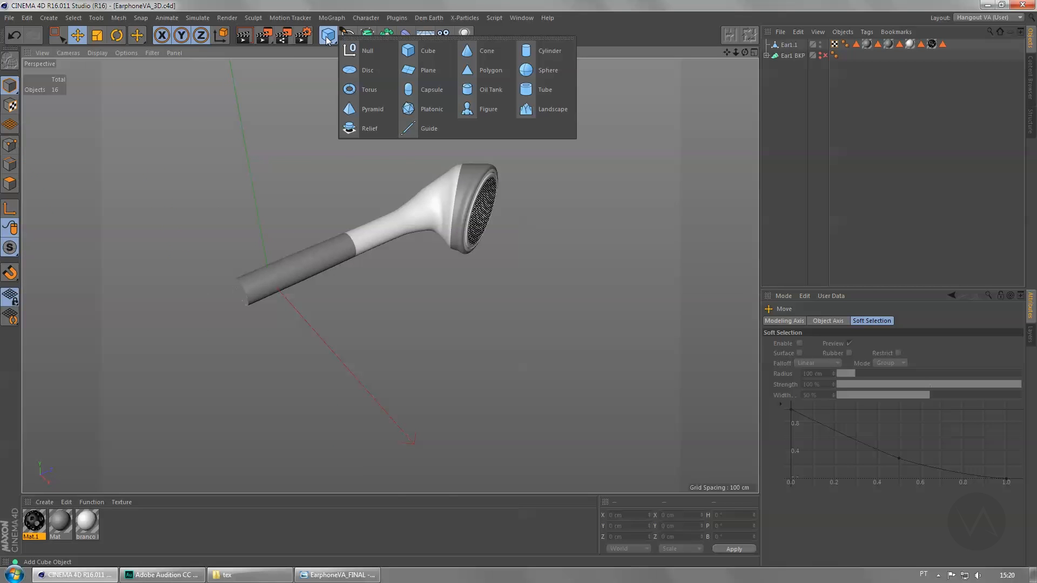
{"action": "left_click", "coordinate": [549, 54]}
{"action": "key", "text": "r"}
{"action": "left_click_drag", "start_coordinate": [235, 247], "coordinate": [335, 265]}
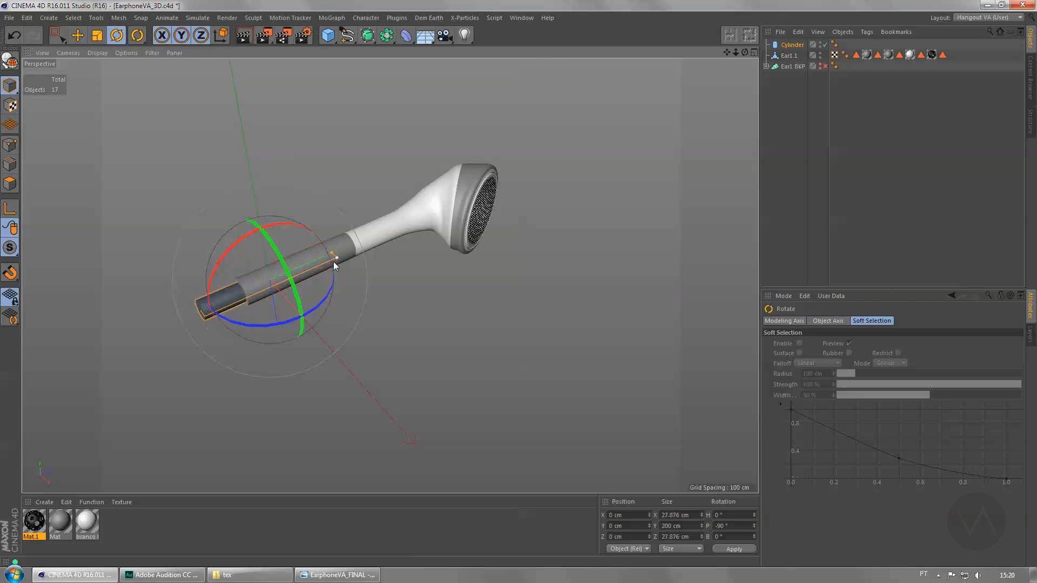
Step: Set the cable cylinder's radius to 14 cm
{"action": "left_click", "coordinate": [785, 44]}
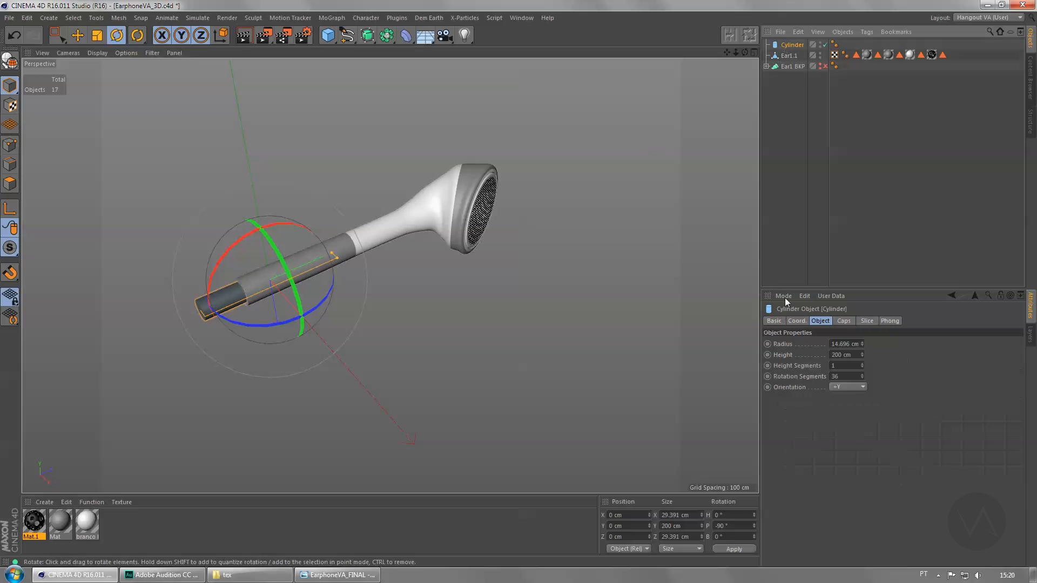
{"action": "left_click", "coordinate": [832, 344]}
{"action": "type", "text": "14"}
{"action": "key", "text": "Return"}
Step: Lengthen the cylinder to about 1112 cm and move it along the stem's axis so it extends out of the stem's end
{"action": "left_click_drag", "start_coordinate": [332, 257], "coordinate": [545, 170]}
{"action": "key", "text": "e"}
{"action": "left_click_drag", "start_coordinate": [345, 246], "coordinate": [2, 398]}
{"action": "left_click", "coordinate": [778, 209]}
{"action": "middle_click_drag", "start_coordinate": [459, 318], "coordinate": [543, 294], "text": "alt"}
{"action": "left_click", "coordinate": [299, 290]}
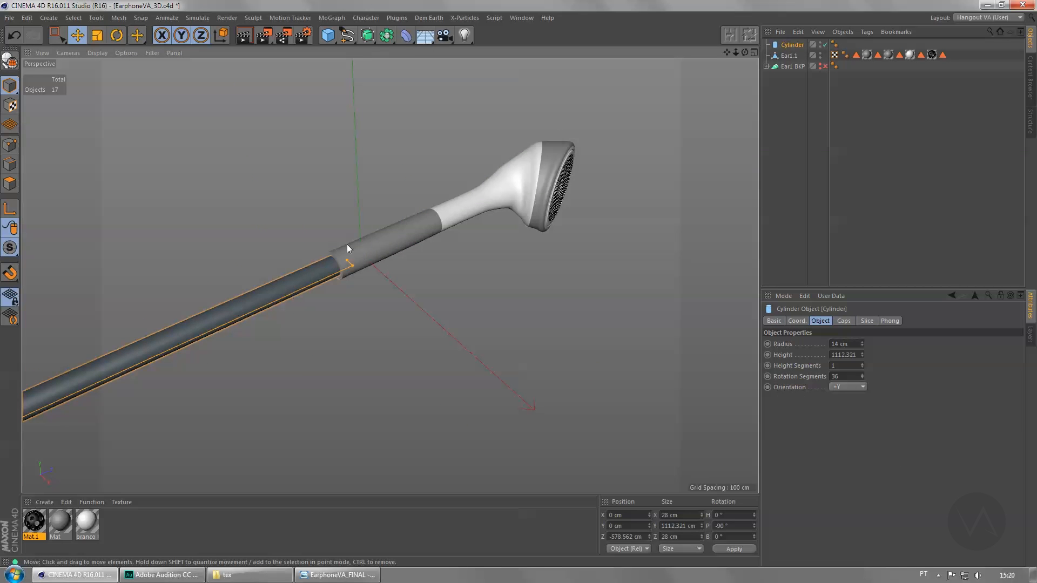
Step: Check the cable in the reference image, then create a new material named fio
{"action": "left_click", "coordinate": [320, 574]}
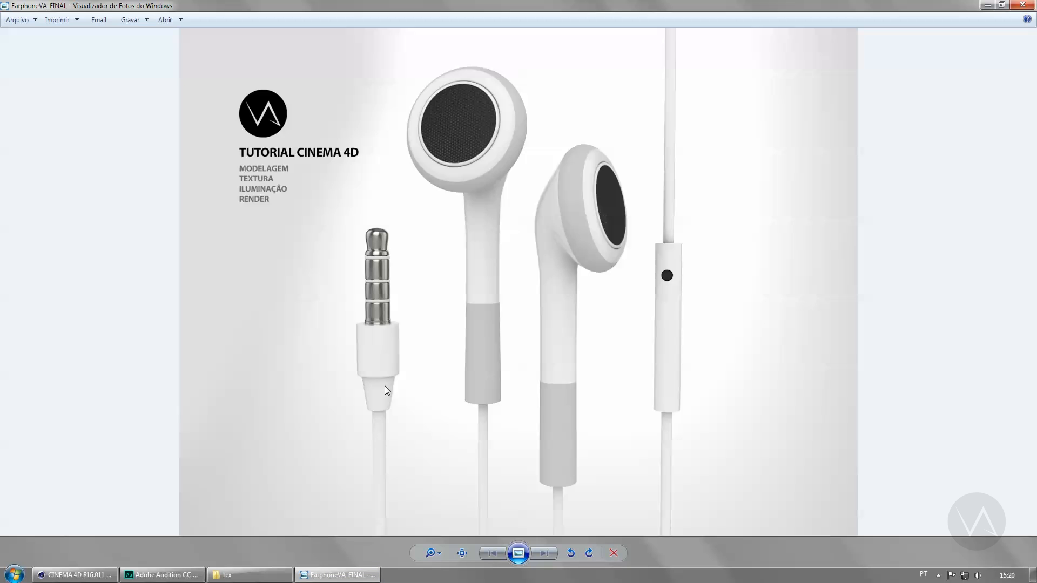
{"action": "left_click", "coordinate": [337, 574]}
{"action": "left_click", "coordinate": [45, 502]}
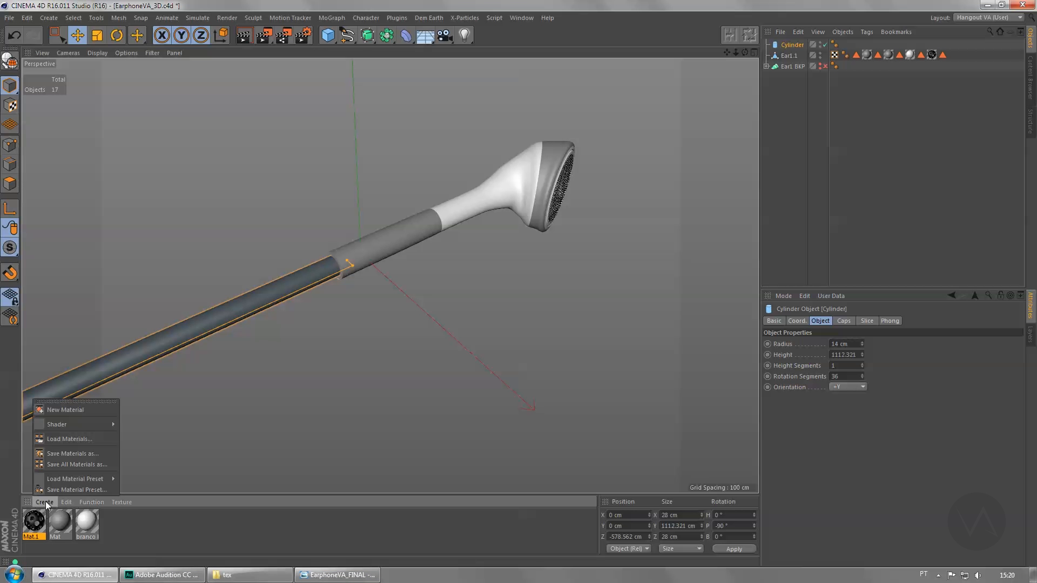
{"action": "left_click", "coordinate": [79, 409]}
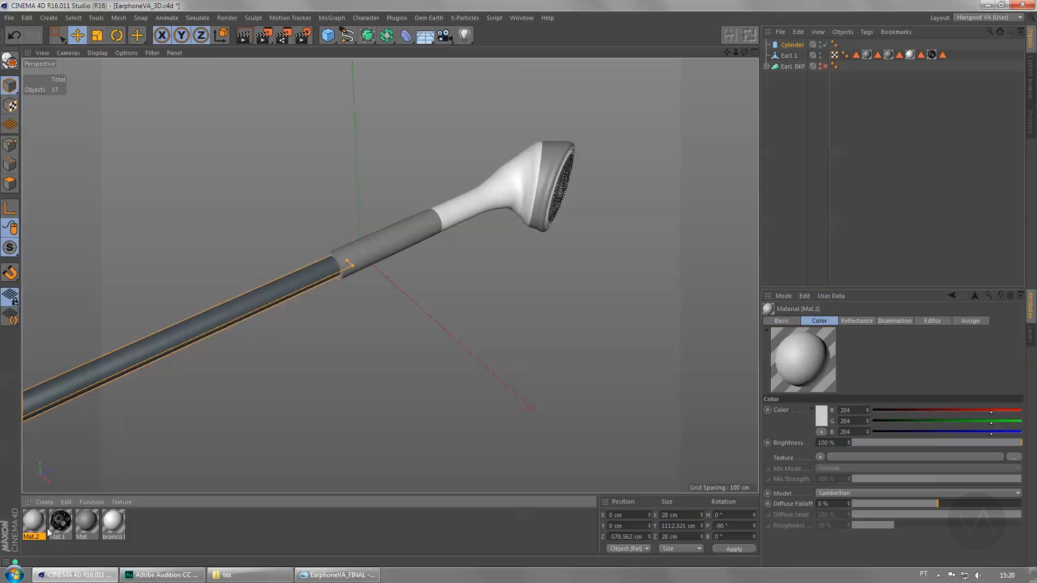
{"action": "double_click", "coordinate": [38, 526]}
{"action": "type", "text": "fio"}
{"action": "key", "text": "Return"}
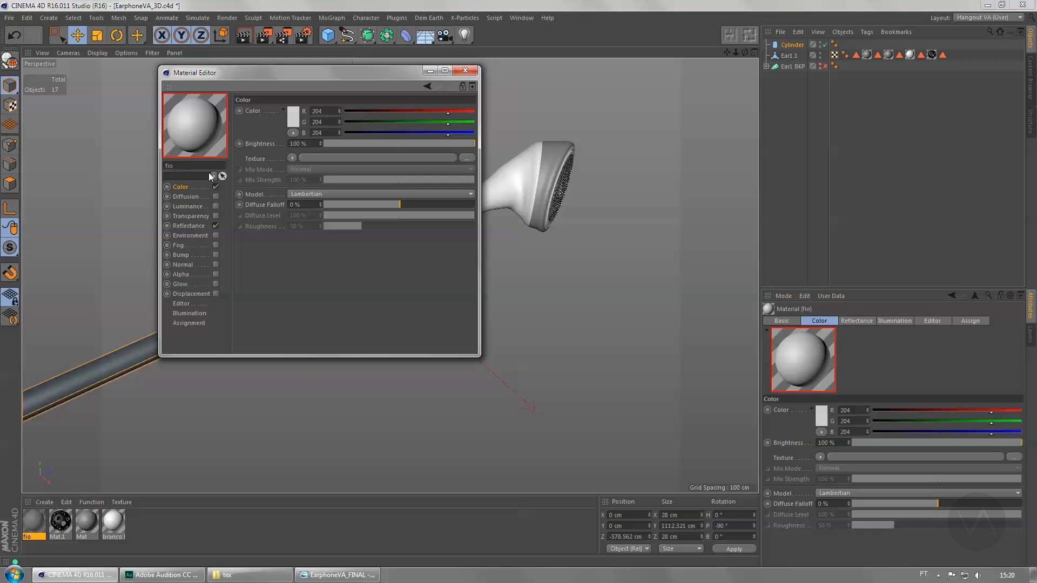
Step: Set the fio material's color to a near-white with R, G and B at 247
{"action": "left_click", "coordinate": [295, 115]}
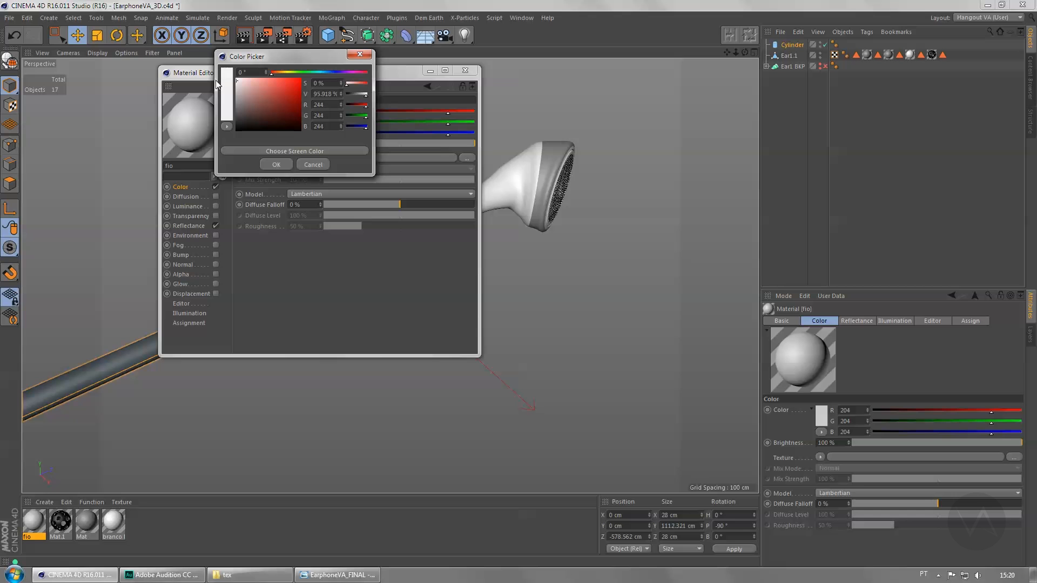
{"action": "left_click", "coordinate": [275, 165]}
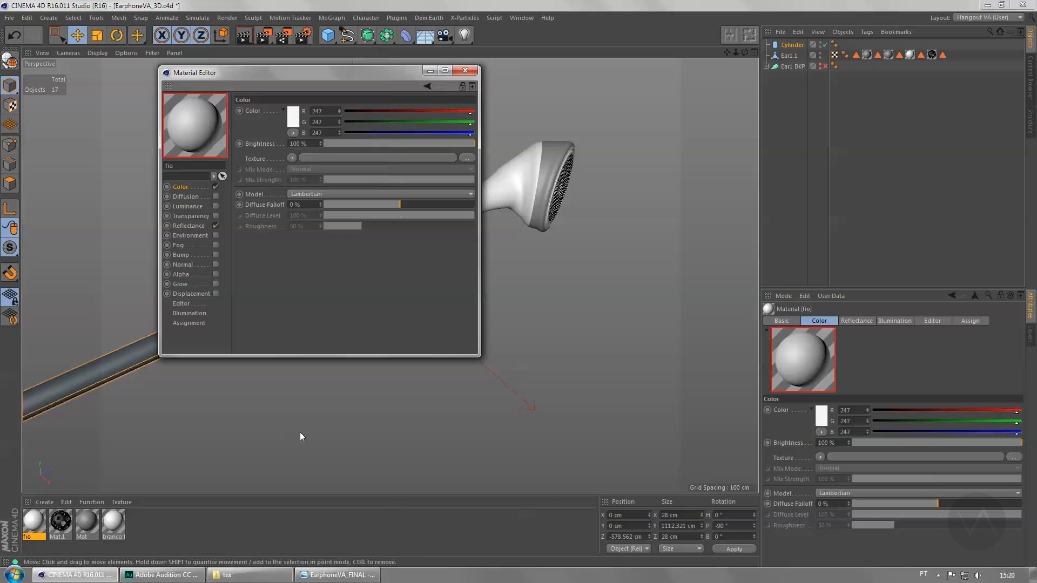
{"action": "left_click", "coordinate": [466, 71]}
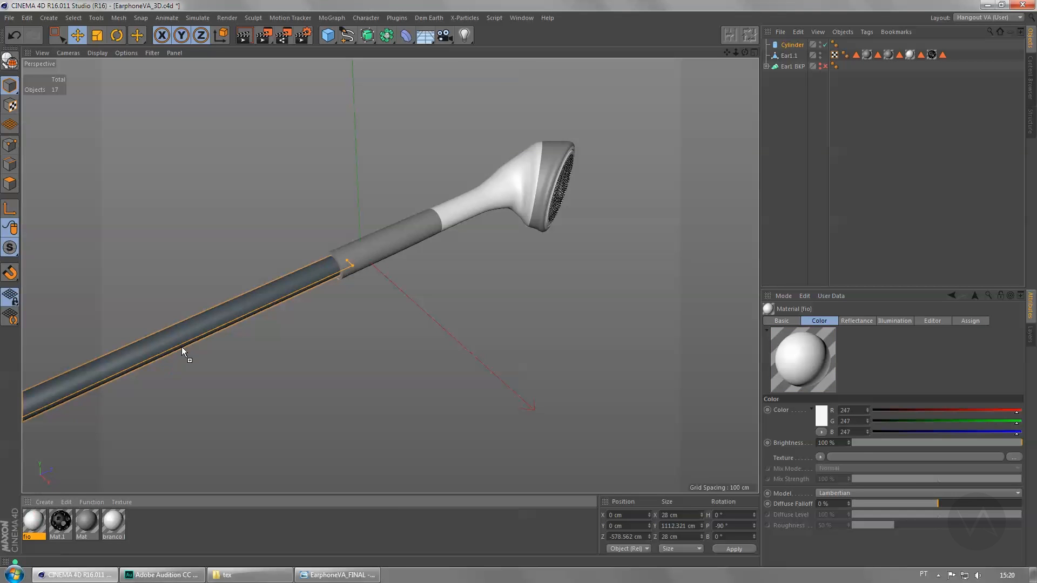
Step: Apply the fio material to the cable cylinder and rename the cylinder fio
{"action": "left_click_drag", "start_coordinate": [181, 350], "coordinate": [185, 338]}
{"action": "double_click", "coordinate": [792, 45]}
{"action": "type", "text": "fio"}
{"action": "key", "text": "Return"}
{"action": "left_click", "coordinate": [497, 333]}
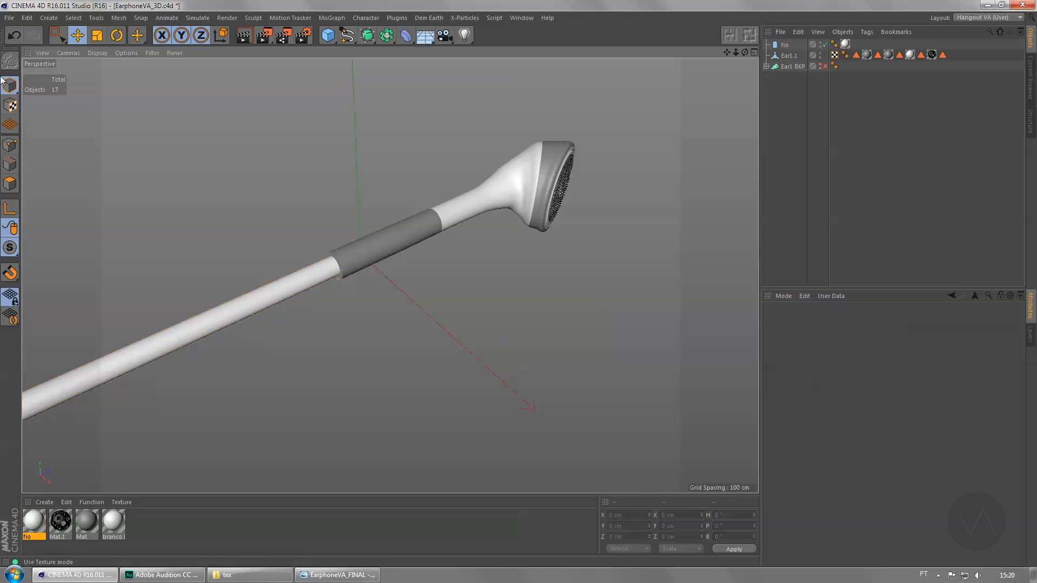
Step: Group the fio cylinder and the Ear1.1 mesh under a null named L
{"action": "left_click", "coordinate": [784, 44]}
{"action": "left_click", "coordinate": [789, 55], "text": "ctrl"}
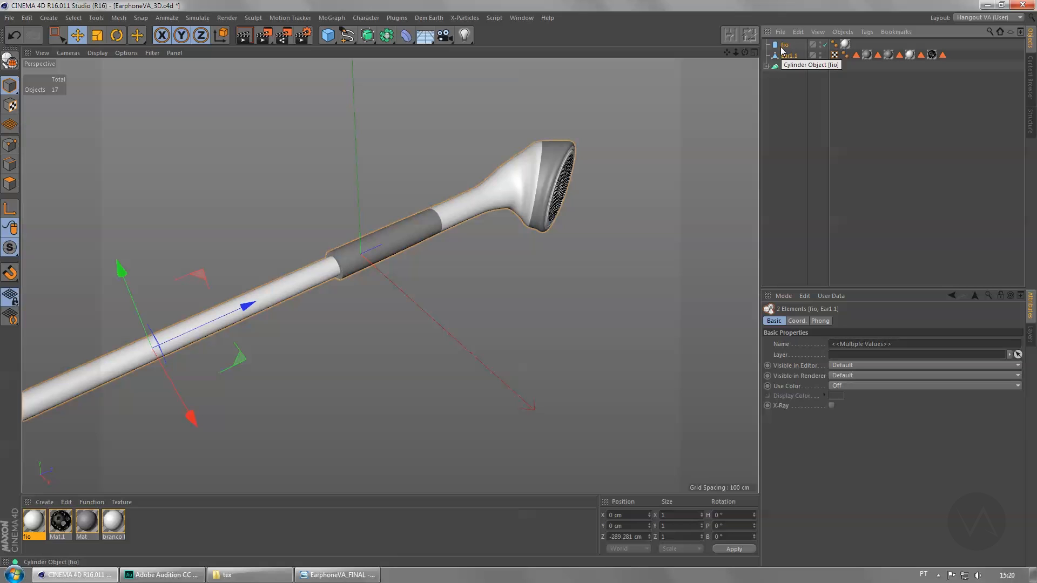
{"action": "key", "text": "alt+g"}
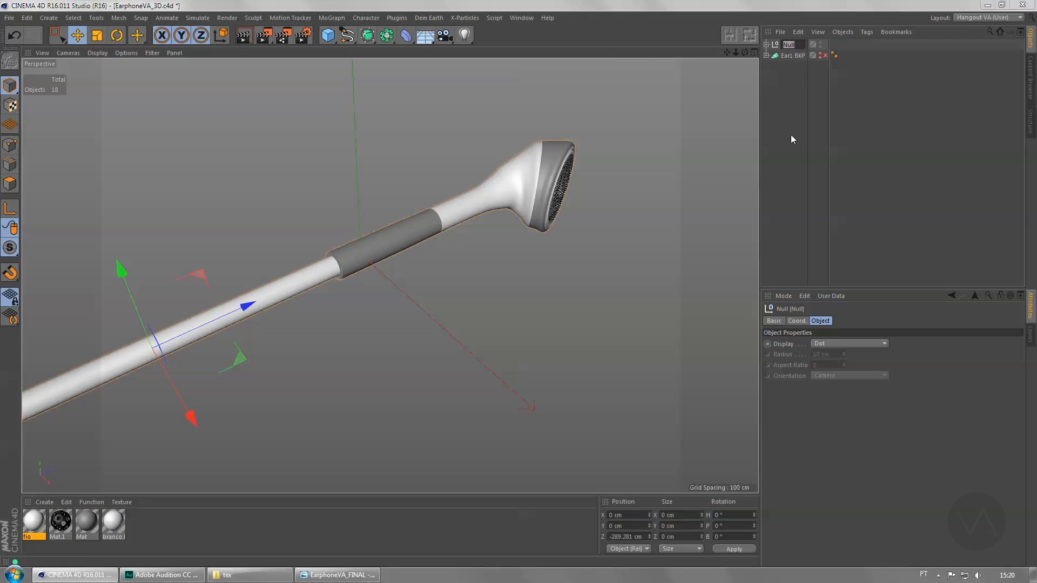
{"action": "type", "text": "L"}
{"action": "left_click", "coordinate": [706, 115]}
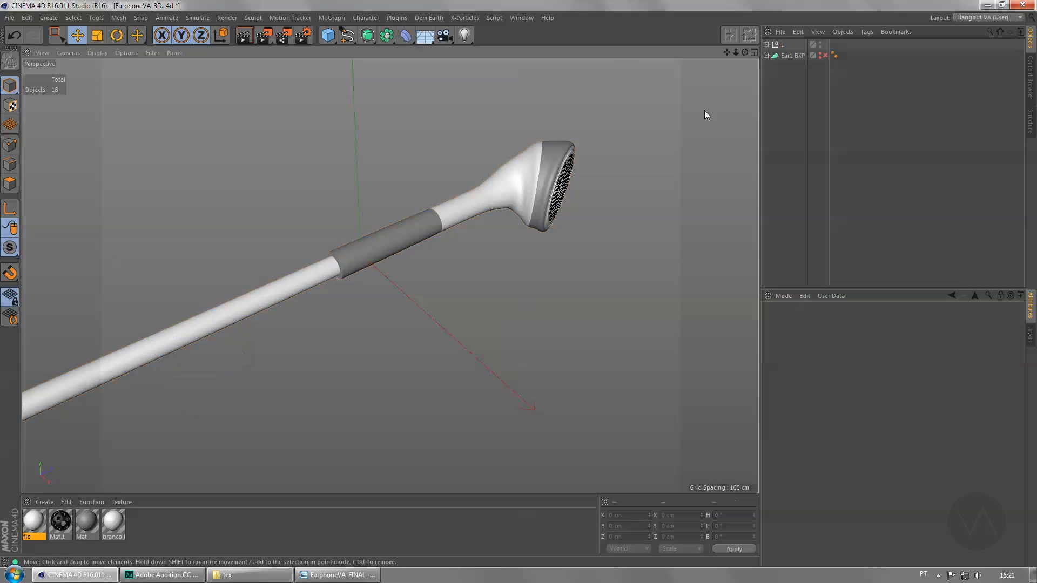
Step: Rotate the L group to a pitch of 90° so the earphone stands upright with its cable hanging down
{"action": "left_click", "coordinate": [776, 44]}
{"action": "left_click_drag", "start_coordinate": [484, 222], "coordinate": [466, 173], "text": "alt"}
{"action": "key", "text": "r"}
{"action": "left_click_drag", "start_coordinate": [594, 184], "coordinate": [744, 51], "text": "alt"}
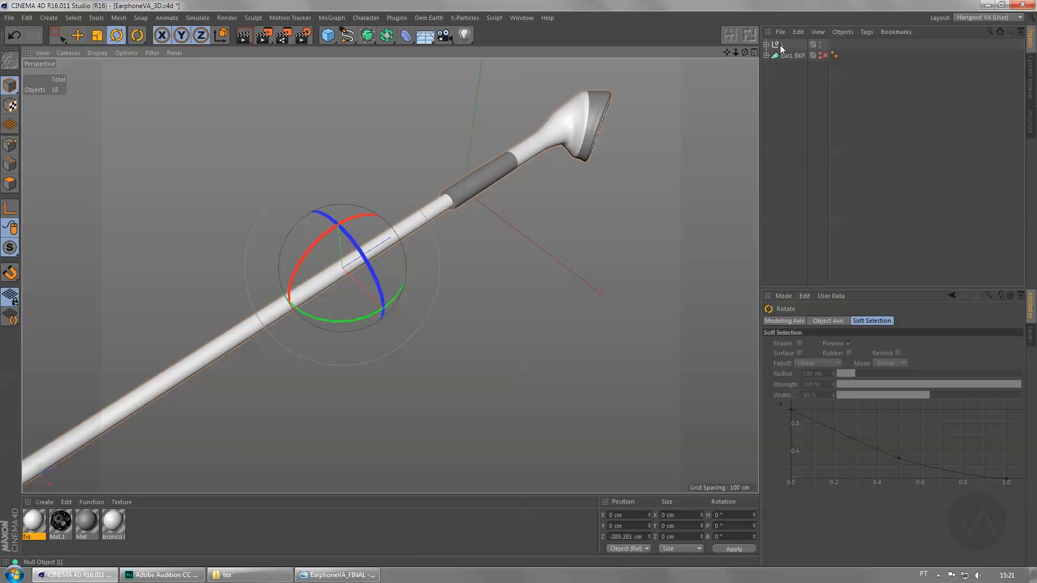
{"action": "left_click_drag", "start_coordinate": [329, 246], "coordinate": [302, 262], "text": "alt"}
{"action": "left_click_drag", "start_coordinate": [381, 207], "coordinate": [493, 168], "text": "alt"}
{"action": "middle_click_drag", "start_coordinate": [493, 167], "coordinate": [542, 387], "text": "alt"}
{"action": "left_click_drag", "start_coordinate": [542, 387], "coordinate": [465, 348], "text": "alt"}
{"action": "scroll", "coordinate": [466, 349], "scroll_direction": "down", "scroll_amount": 2}
{"action": "middle_click_drag", "start_coordinate": [486, 337], "coordinate": [407, 345], "text": "alt"}
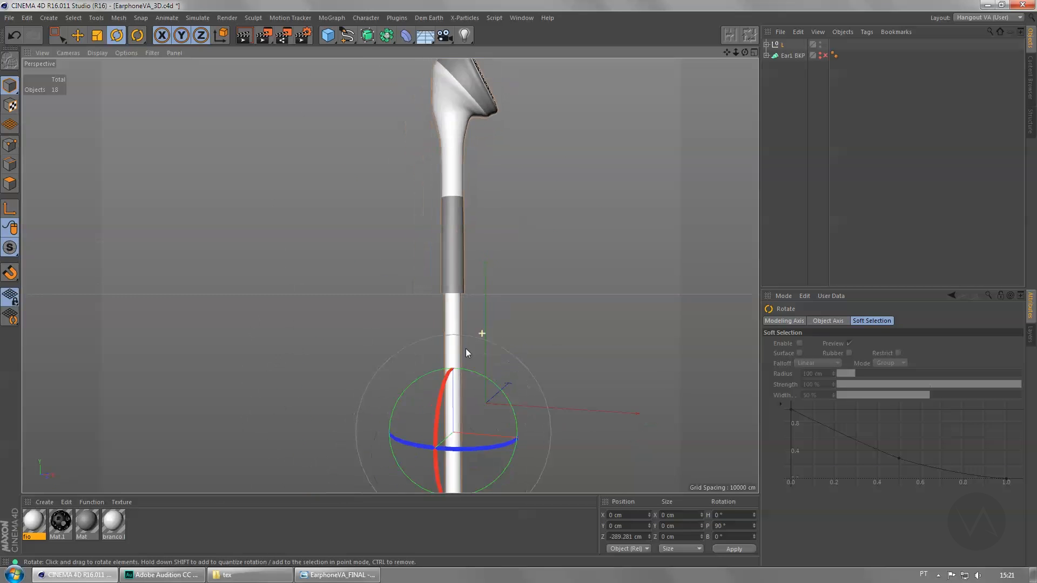
{"action": "mouse_move", "coordinate": [407, 345]}
{"action": "left_mouse_down", "text": "alt"}
{"action": "mouse_move", "coordinate": [423, 344]}
{"action": "mouse_move", "coordinate": [381, 294]}
{"action": "mouse_move", "coordinate": [478, 335]}
{"action": "mouse_move", "coordinate": [439, 340]}
{"action": "mouse_move", "coordinate": [448, 356]}
{"action": "mouse_move", "coordinate": [426, 351]}
{"action": "left_mouse_up", "text": "alt"}
{"action": "scroll", "coordinate": [330, 342], "scroll_direction": "up", "scroll_amount": 2}
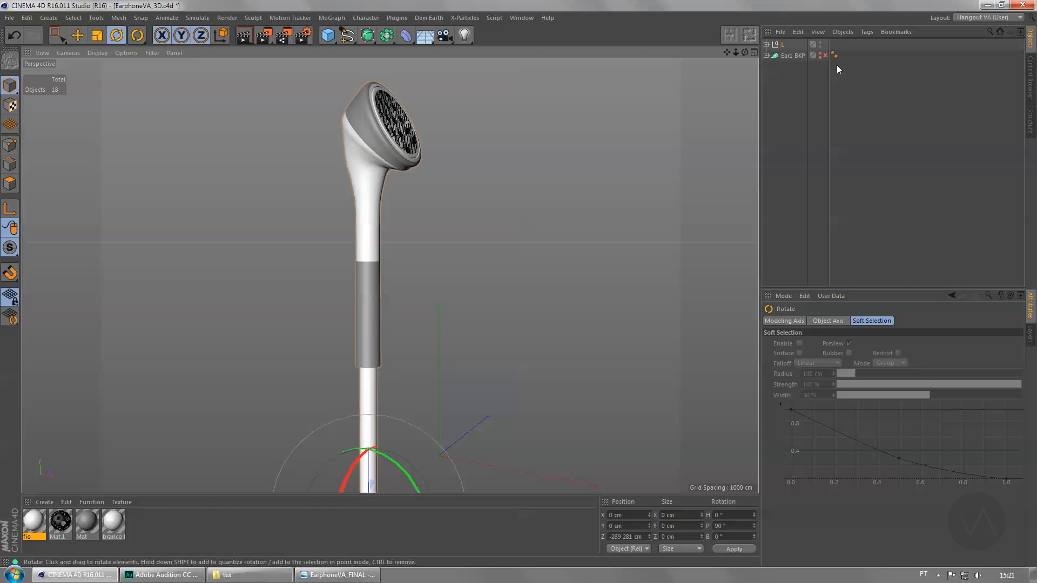
Step: Duplicate the L group and rename the copy R
{"action": "left_click", "coordinate": [787, 46]}
{"action": "key", "text": "ctrl+c"}
{"action": "key", "text": "ctrl+v"}
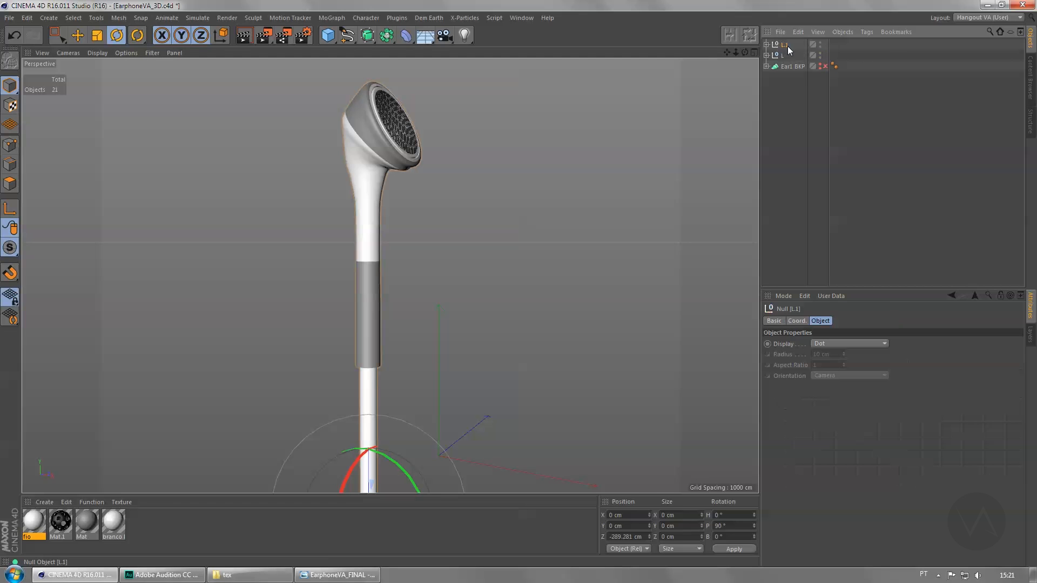
{"action": "double_click", "coordinate": [787, 45]}
{"action": "type", "text": "R"}
{"action": "key", "text": "Return"}
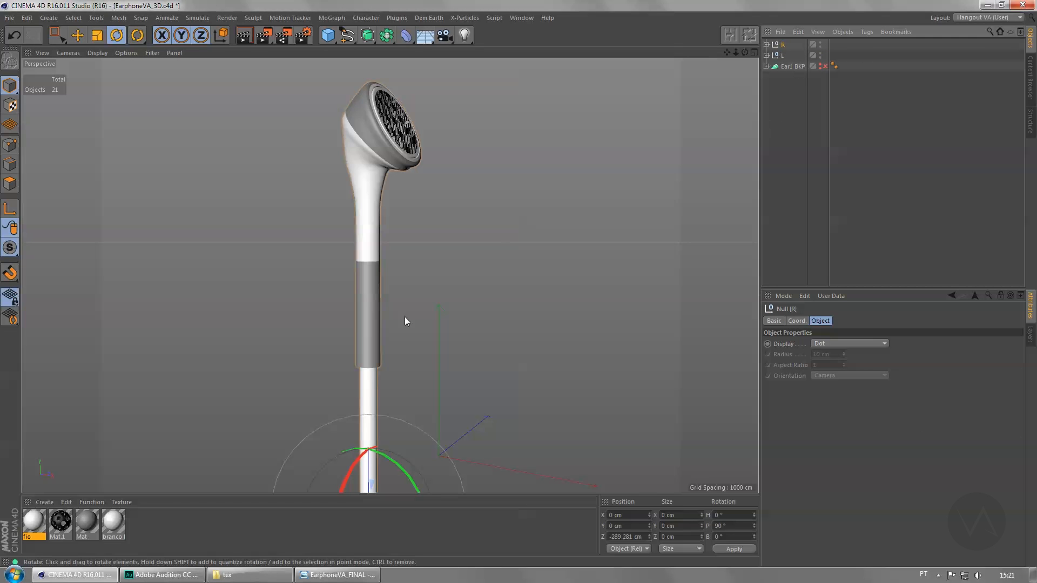
Step: Move the R earphone beside and slightly below L, at about X -100, Y -78, Z -276 cm, and turn it to a bank of about -165°
{"action": "key", "text": "e"}
{"action": "left_click_drag", "start_coordinate": [449, 478], "coordinate": [158, 415]}
{"action": "key", "text": "r"}
{"action": "key", "text": "e"}
{"action": "left_click_drag", "start_coordinate": [301, 447], "coordinate": [326, 453]}
{"action": "left_click_drag", "start_coordinate": [366, 356], "coordinate": [364, 390]}
{"action": "left_click_drag", "start_coordinate": [446, 358], "coordinate": [483, 263], "text": "alt"}
Step: Add a camera, set its focal length to 50 mm and look through it
{"action": "left_click", "coordinate": [444, 36]}
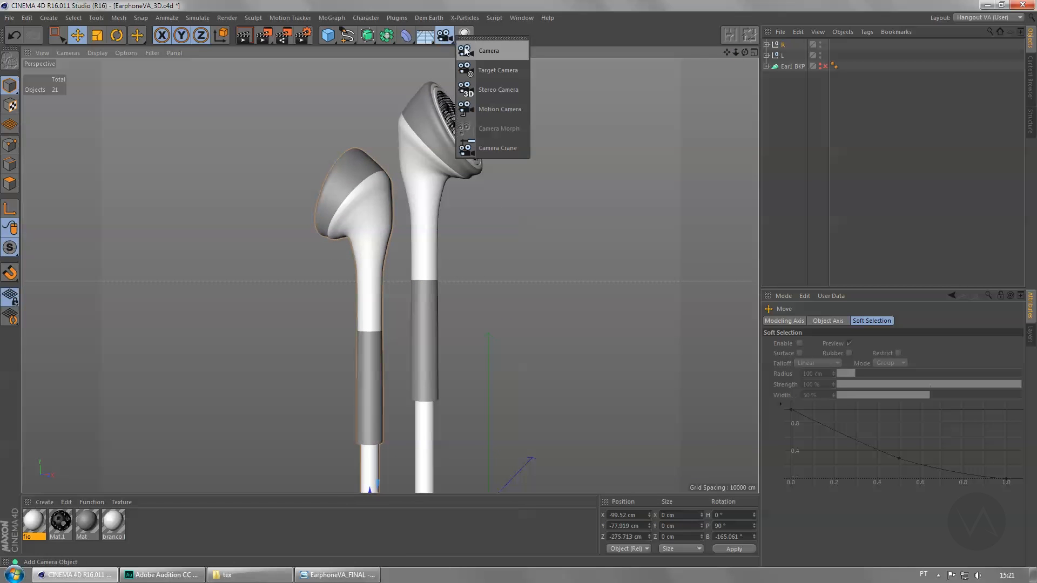
{"action": "left_click", "coordinate": [444, 36]}
{"action": "left_click", "coordinate": [444, 35]}
{"action": "left_click", "coordinate": [482, 52]}
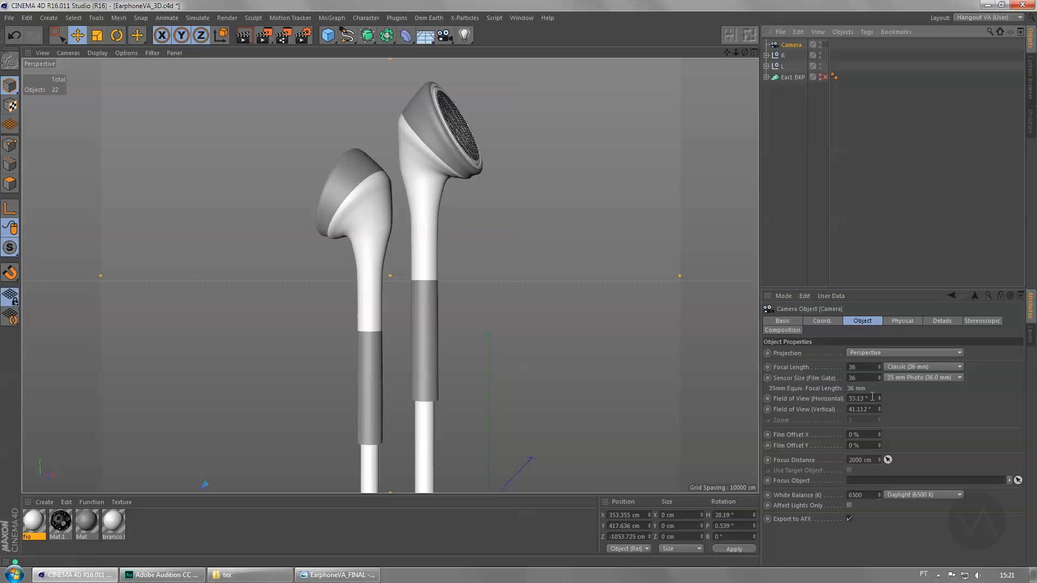
{"action": "double_click", "coordinate": [860, 367]}
{"action": "type", "text": "50"}
{"action": "key", "text": "Return"}
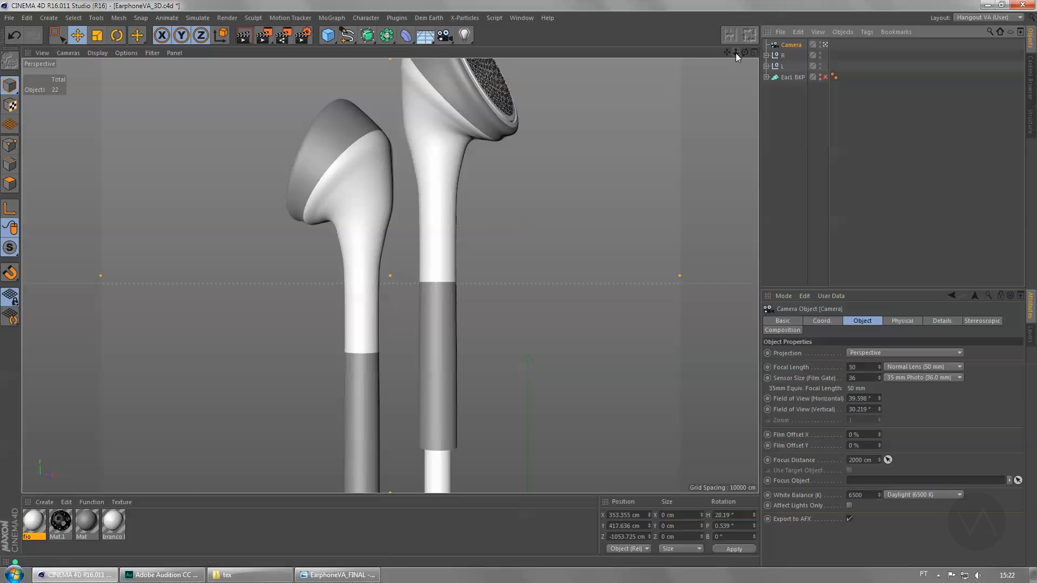
Step: Pull the camera back to about X 529, Y 409, Z -1360 cm to frame both earphones
{"action": "scroll", "coordinate": [496, 179], "scroll_direction": "down", "scroll_amount": 3}
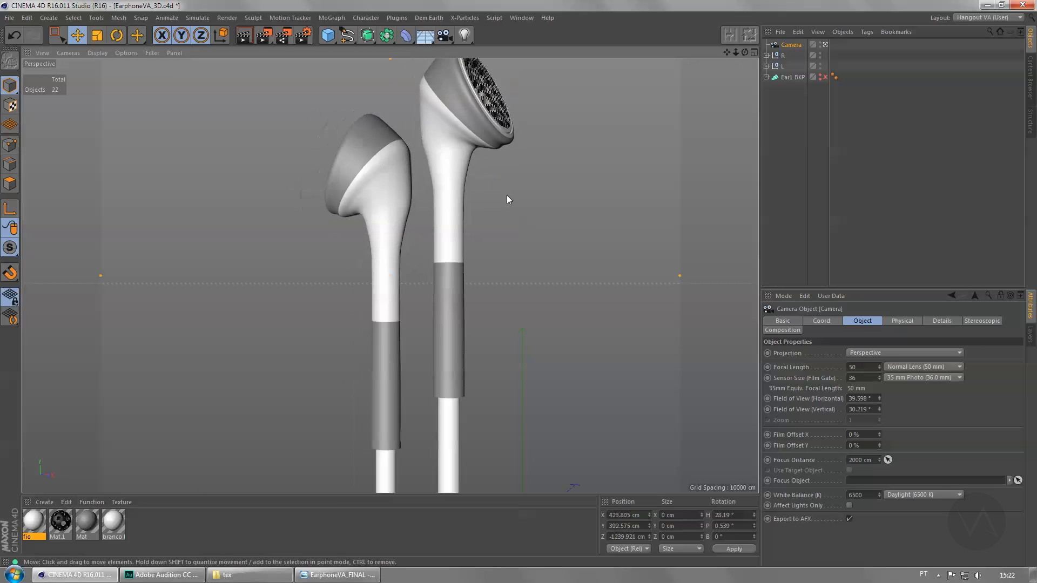
{"action": "scroll", "coordinate": [507, 196], "scroll_direction": "down", "scroll_amount": 3}
{"action": "scroll", "coordinate": [503, 236], "scroll_direction": "down", "scroll_amount": 3}
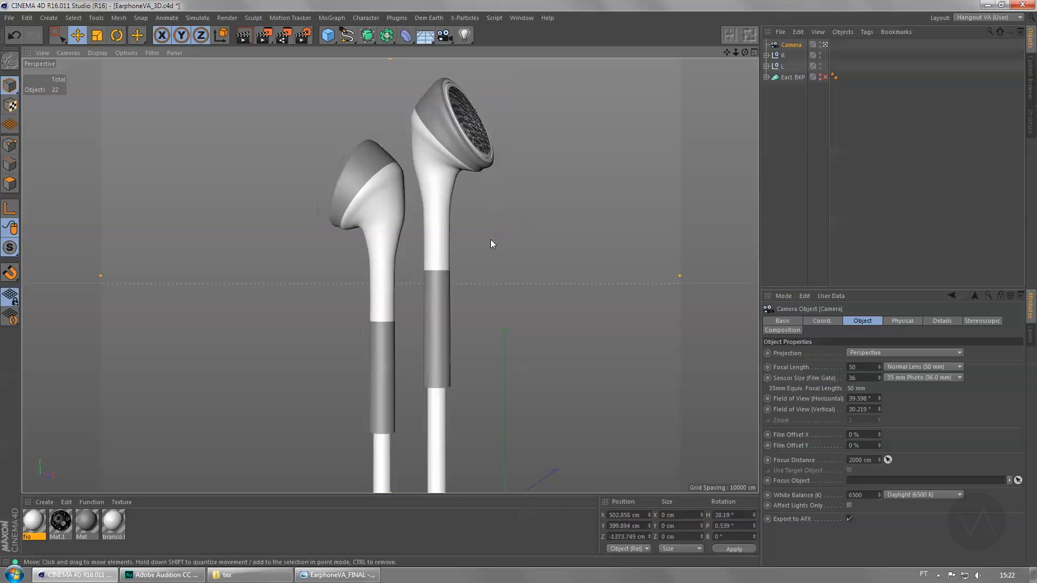
{"action": "middle_click_drag", "start_coordinate": [484, 248], "coordinate": [478, 245], "text": "alt"}
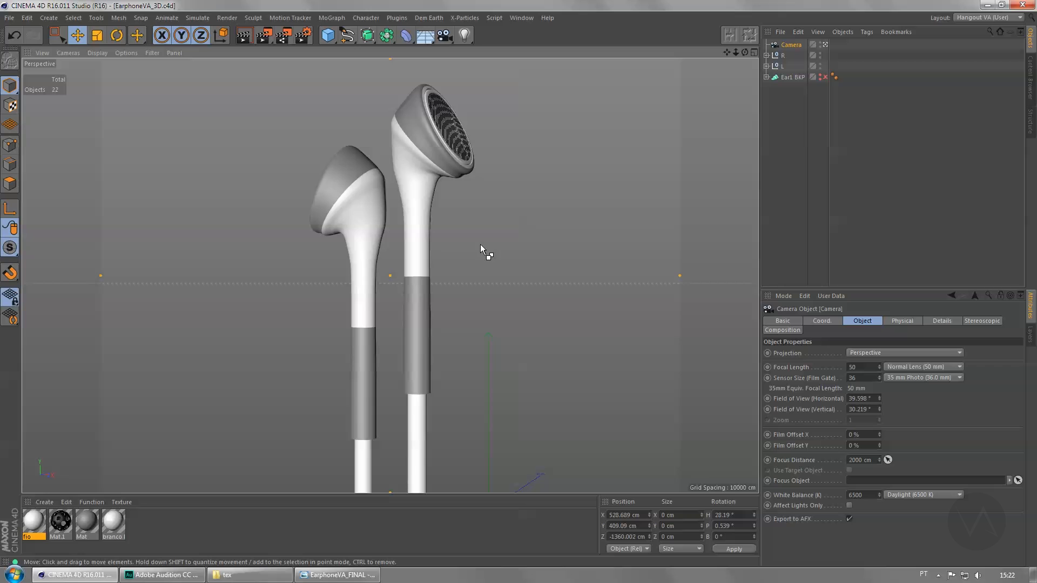
{"action": "left_click", "coordinate": [414, 412]}
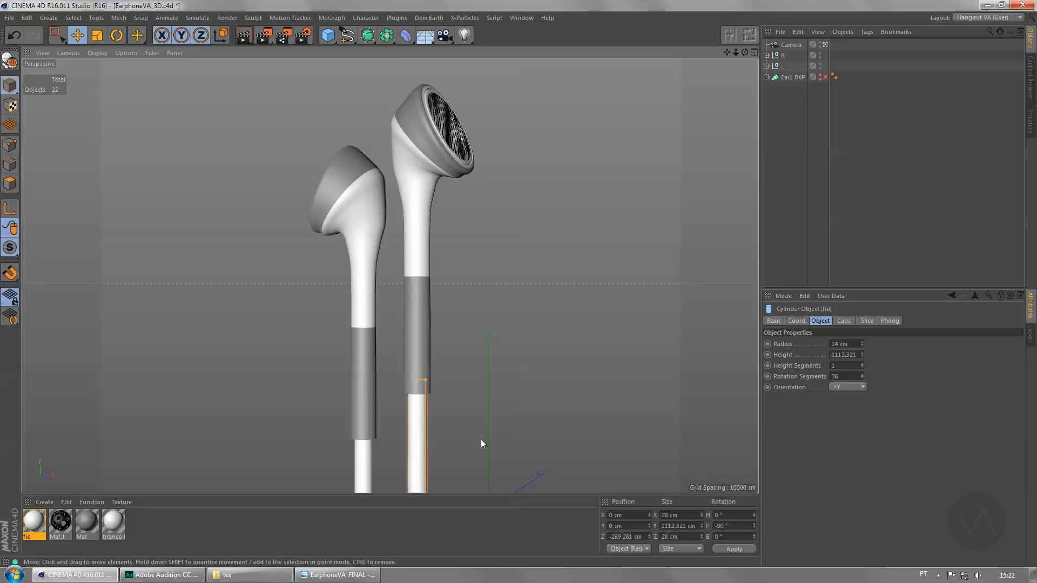
{"action": "key", "text": "e"}
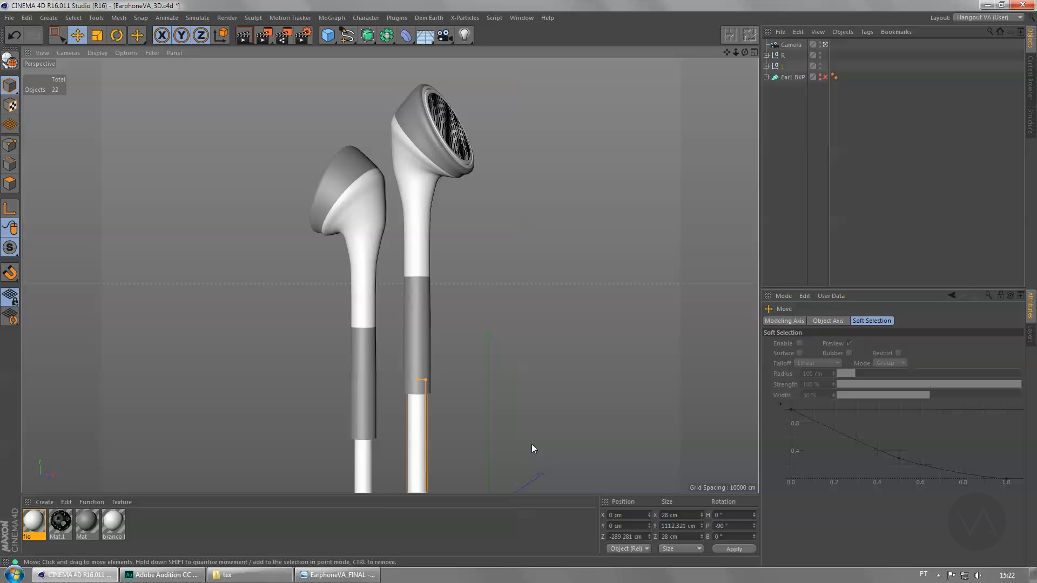
Step: Add a Protection tag to the camera and save the project
{"action": "left_click", "coordinate": [792, 46]}
{"action": "right_click", "coordinate": [791, 44]}
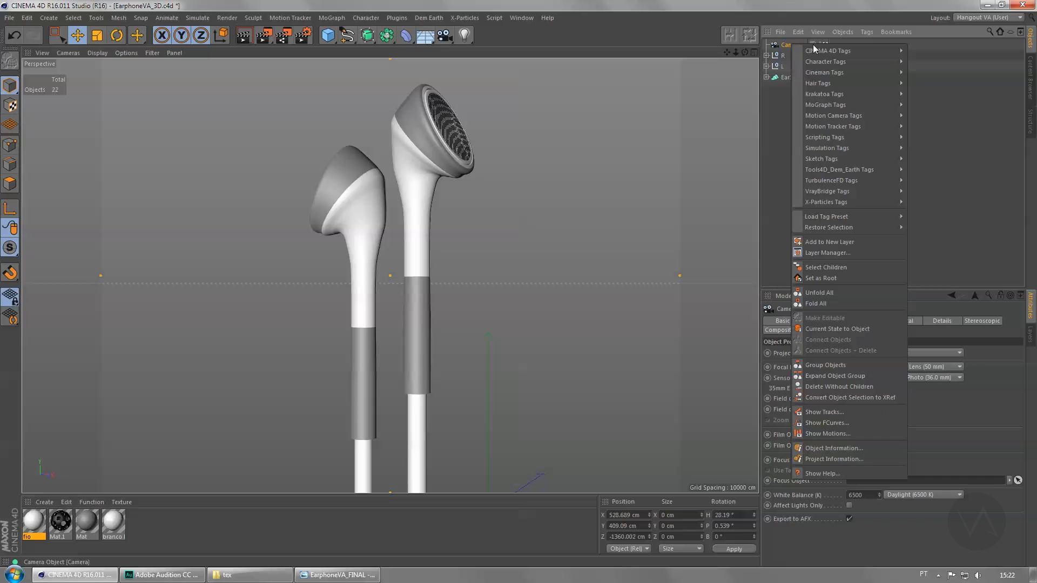
{"action": "mouse_move", "coordinate": [834, 50]}
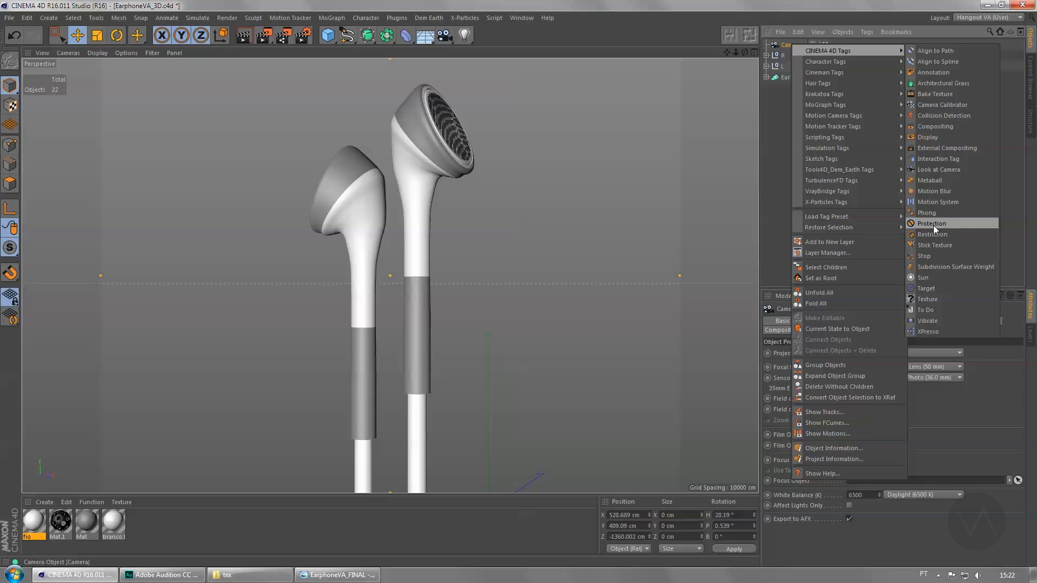
{"action": "left_click", "coordinate": [934, 224]}
{"action": "key", "text": "ctrl+s"}
Step: Leave the camera view and duplicate the L earphone's fio cylinder, placing the copy about 152 cm away along X
{"action": "left_click", "coordinate": [825, 44]}
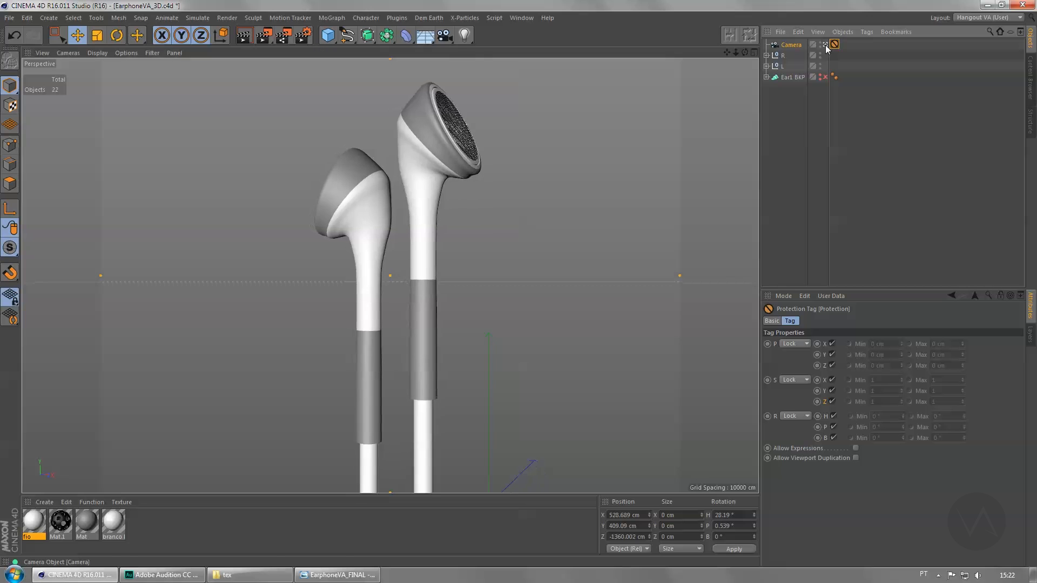
{"action": "left_click_drag", "start_coordinate": [499, 285], "coordinate": [469, 321], "text": "alt"}
{"action": "left_click", "coordinate": [445, 409]}
{"action": "middle_click_drag", "start_coordinate": [535, 423], "coordinate": [523, 280], "text": "alt"}
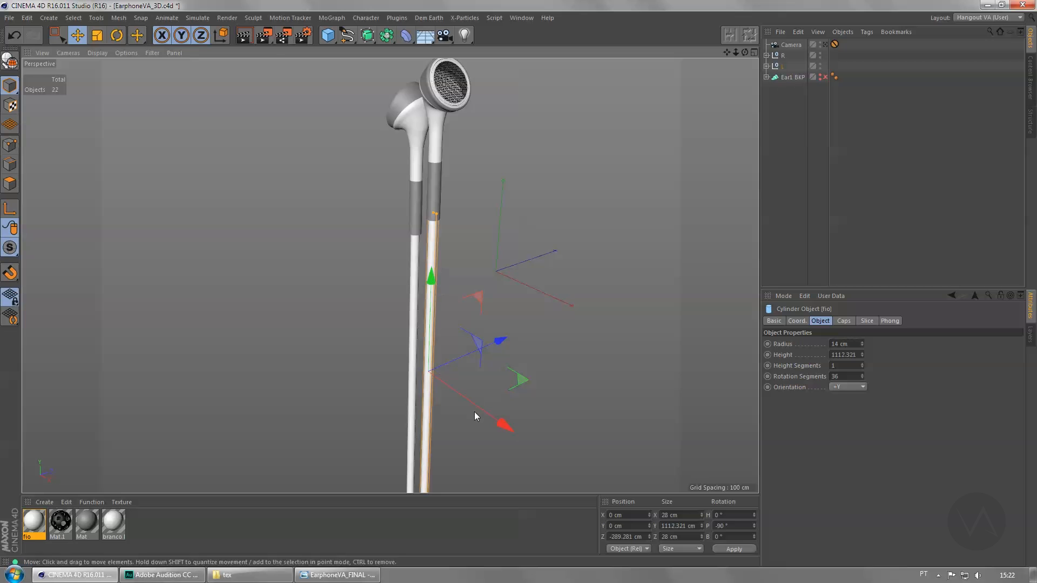
{"action": "left_click_drag", "start_coordinate": [474, 412], "coordinate": [506, 423], "text": "ctrl"}
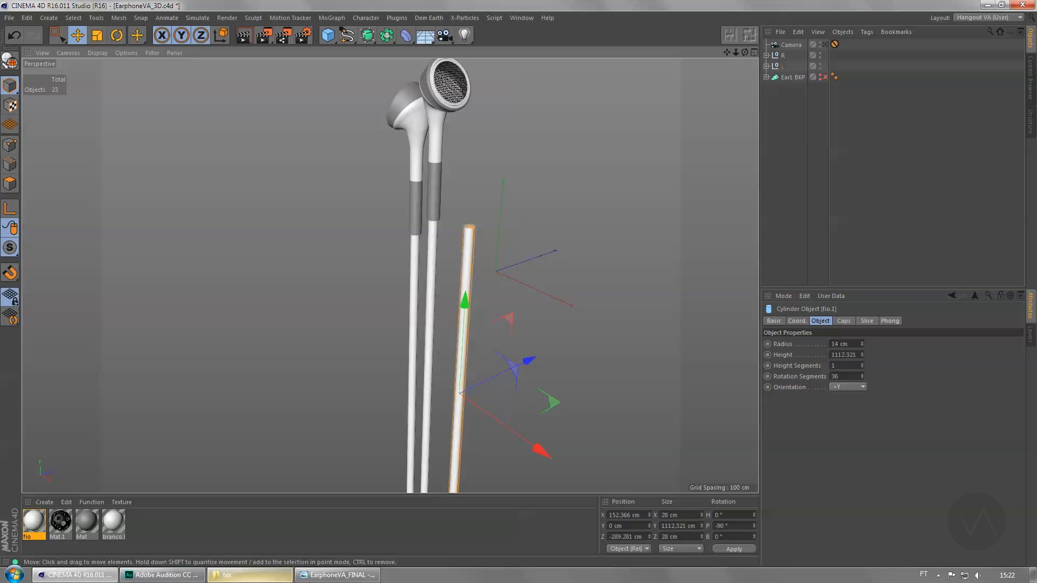
Step: Check the reference render, then move the copied cable cylinder fio.1 out of the L group to the top level of the object hierarchy
{"action": "left_click", "coordinate": [338, 574]}
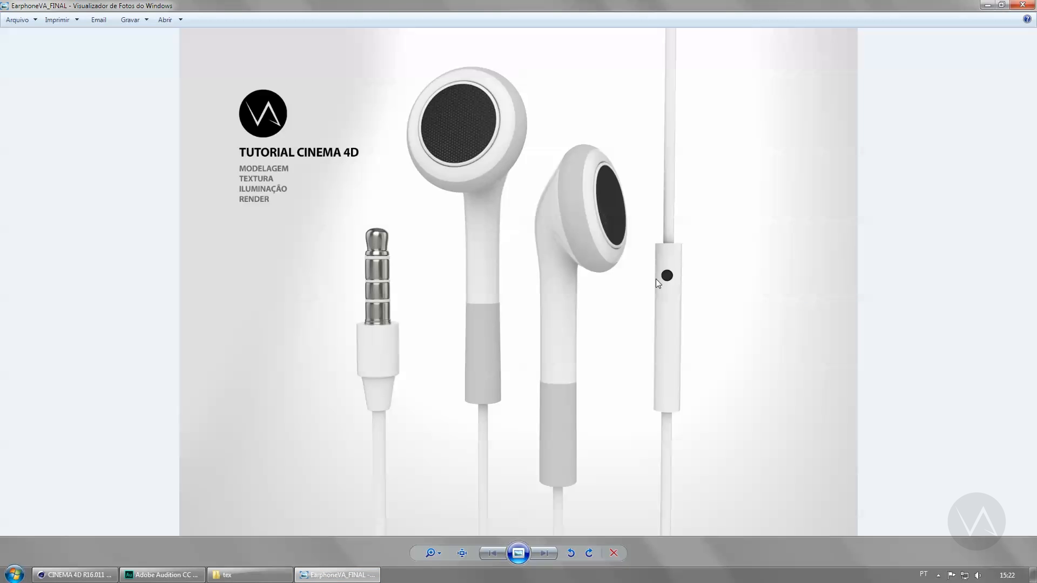
{"action": "left_click", "coordinate": [373, 576]}
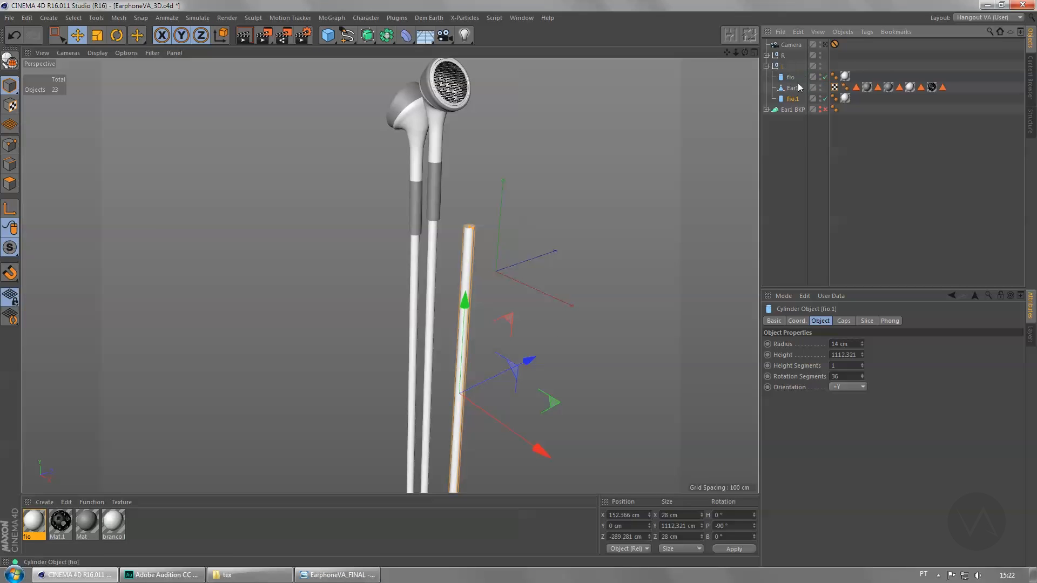
{"action": "left_click_drag", "start_coordinate": [793, 115], "coordinate": [794, 116]}
{"action": "left_click", "coordinate": [766, 66]}
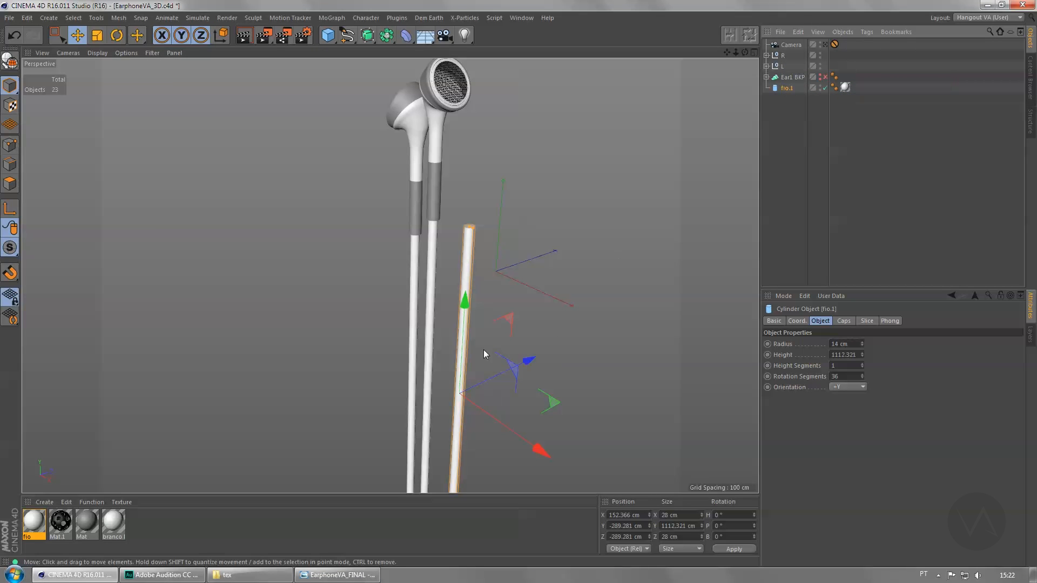
Step: Raise the fio.1 cable to about Y -198 cm and lengthen it to about 2107 cm so it crosses the whole camera frame
{"action": "left_click_drag", "start_coordinate": [484, 349], "coordinate": [415, 356], "text": "alt"}
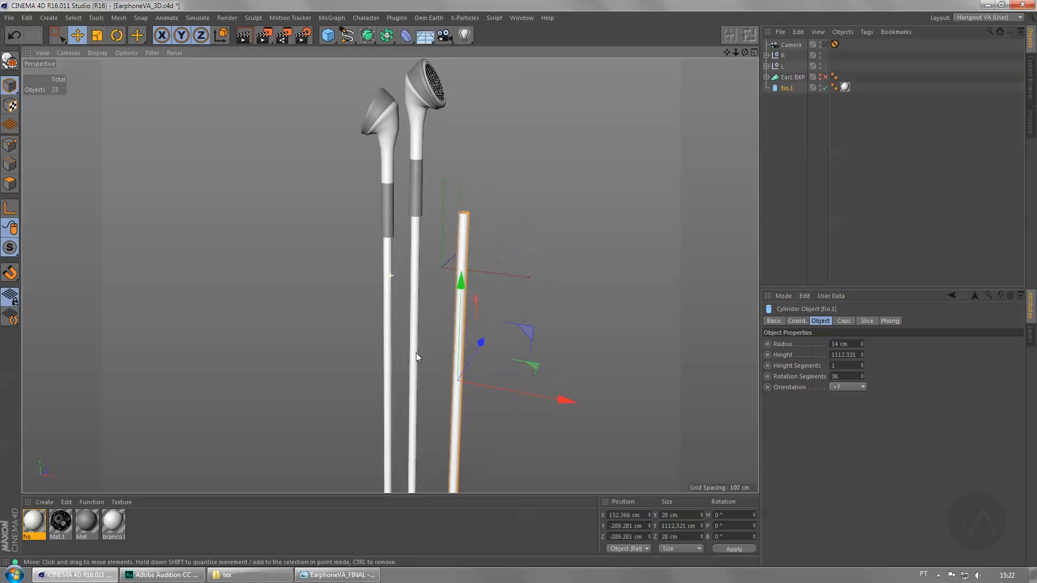
{"action": "left_click", "coordinate": [825, 45]}
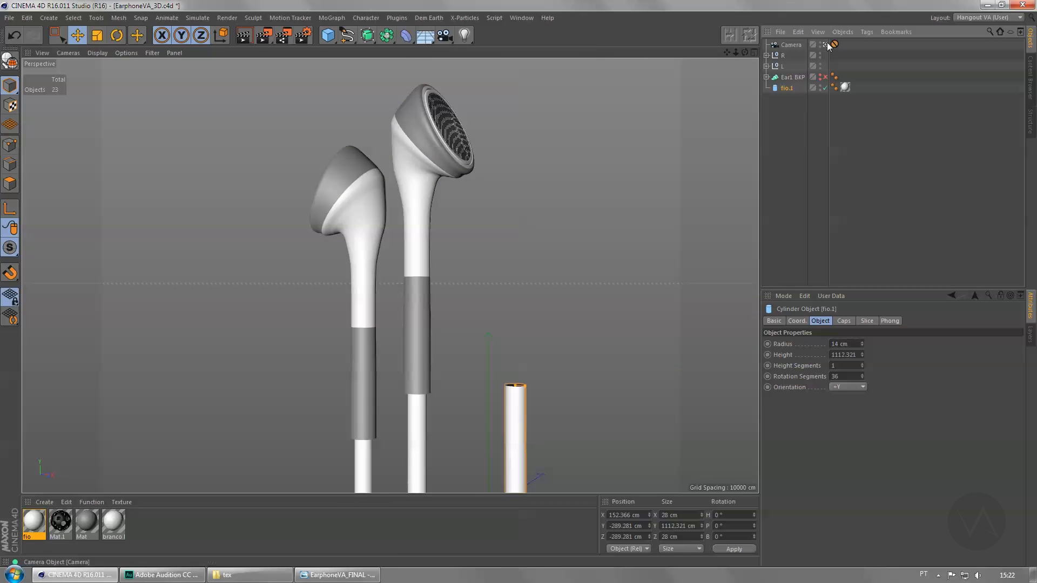
{"action": "left_click", "coordinate": [825, 44]}
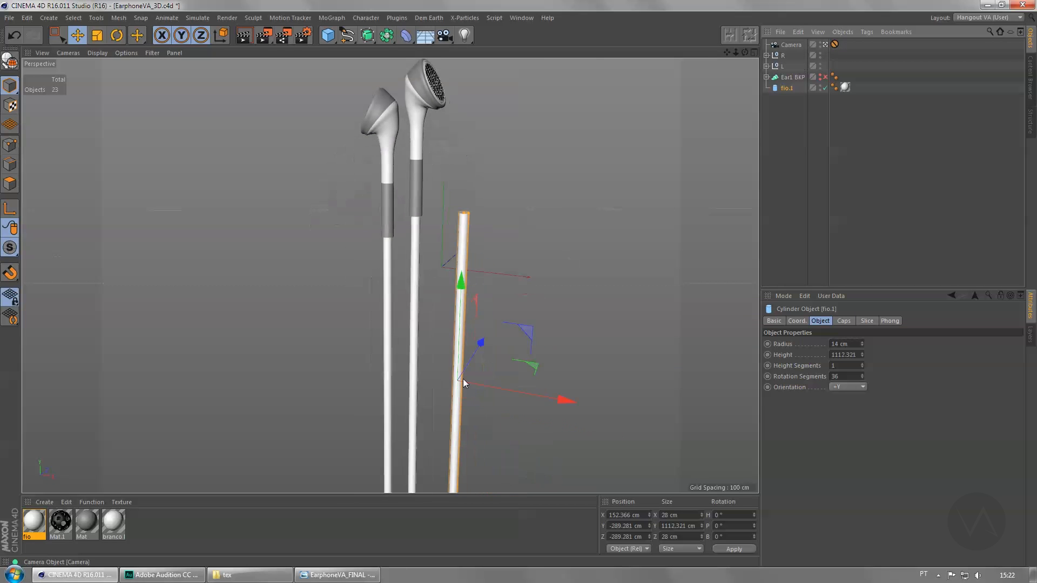
{"action": "left_click_drag", "start_coordinate": [458, 349], "coordinate": [477, 236]}
{"action": "key", "text": "ctrl+z"}
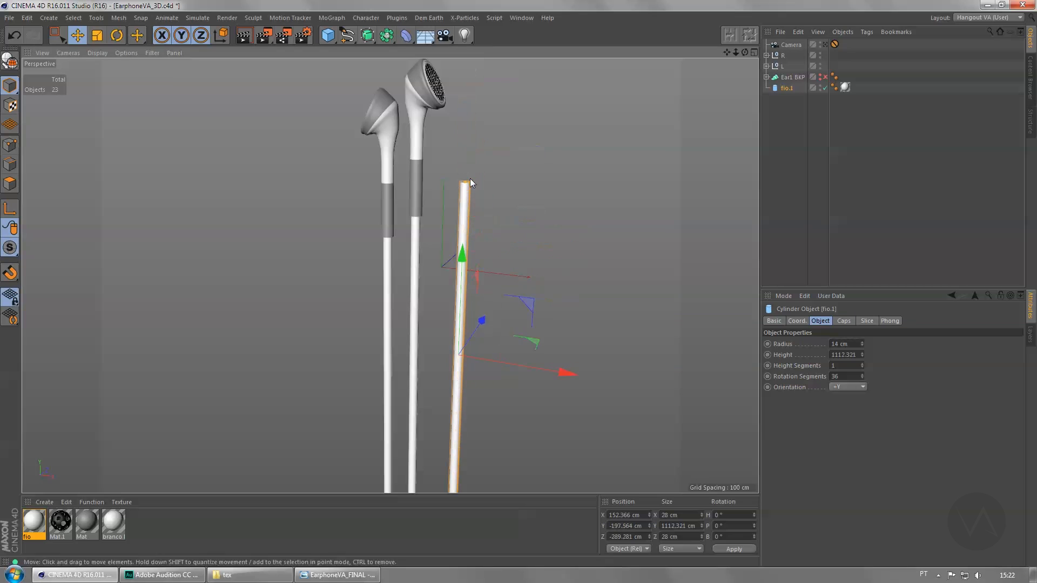
{"action": "left_click_drag", "start_coordinate": [464, 183], "coordinate": [471, 106]}
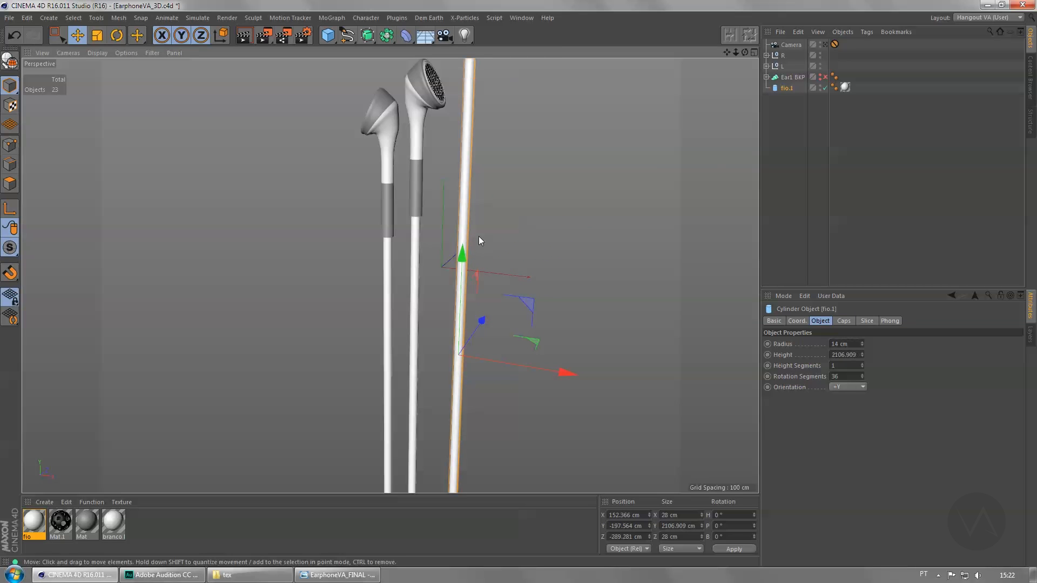
{"action": "left_click", "coordinate": [824, 47]}
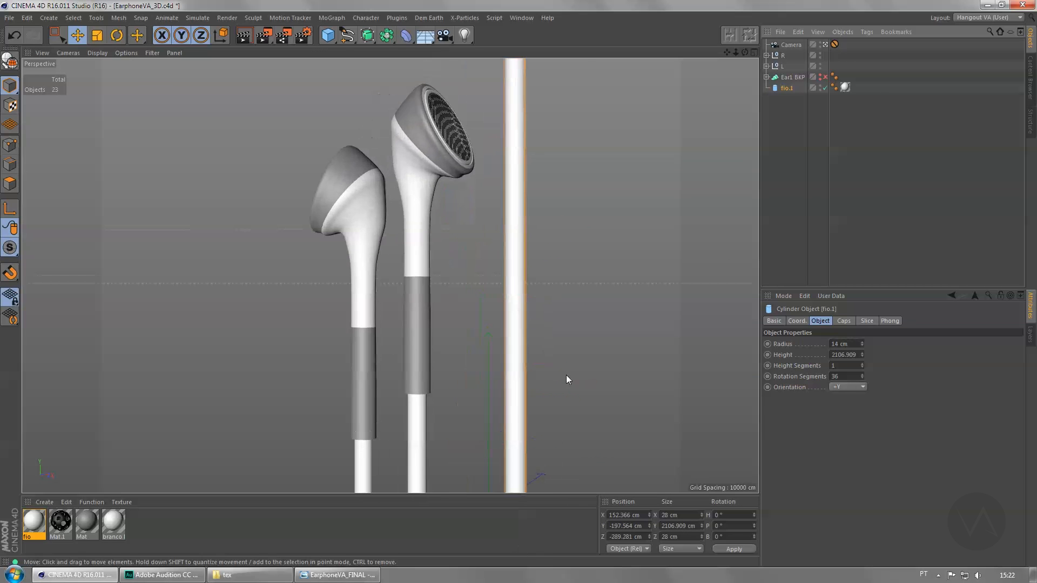
Step: Move the fio.1 cable to about Y -30, Z -59 cm, away from the earphones, and check it through the camera
{"action": "middle_click", "coordinate": [574, 389]}
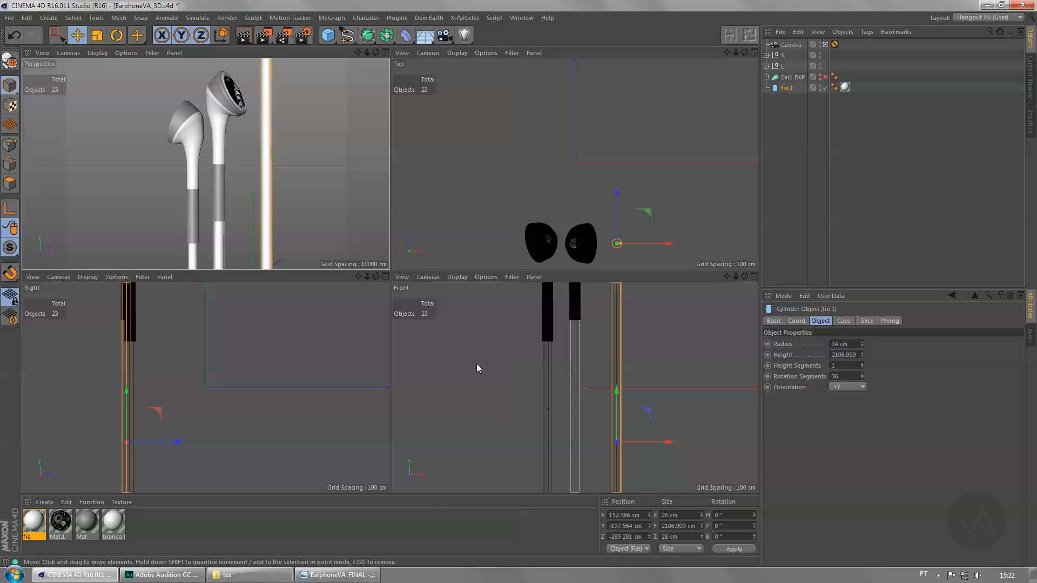
{"action": "middle_click", "coordinate": [324, 214]}
{"action": "left_click", "coordinate": [825, 45]}
{"action": "left_click_drag", "start_coordinate": [486, 303], "coordinate": [573, 322], "text": "alt"}
{"action": "left_click_drag", "start_coordinate": [545, 367], "coordinate": [606, 370]}
{"action": "left_click_drag", "start_coordinate": [517, 304], "coordinate": [527, 248]}
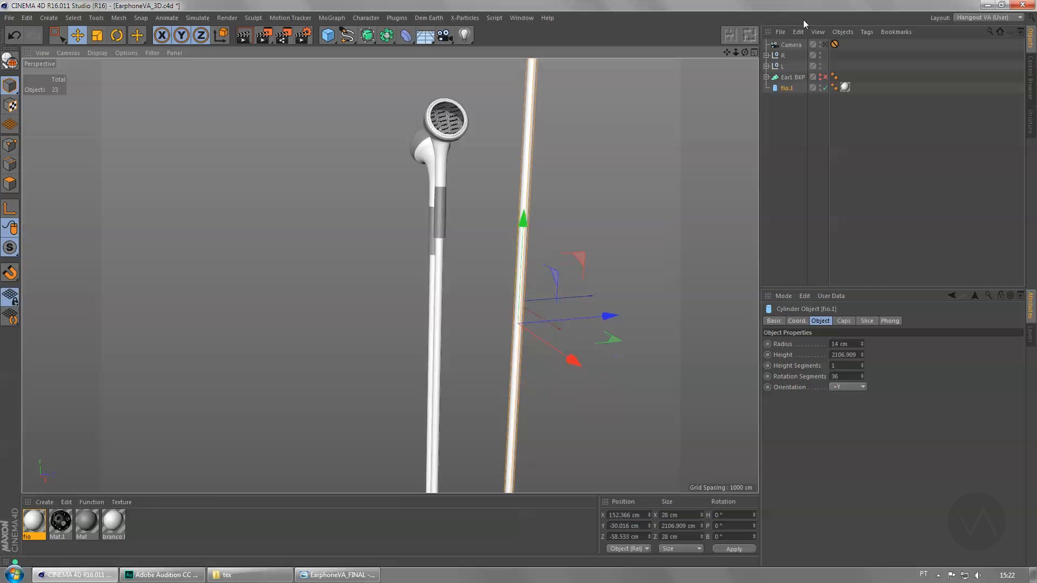
{"action": "left_click", "coordinate": [824, 44]}
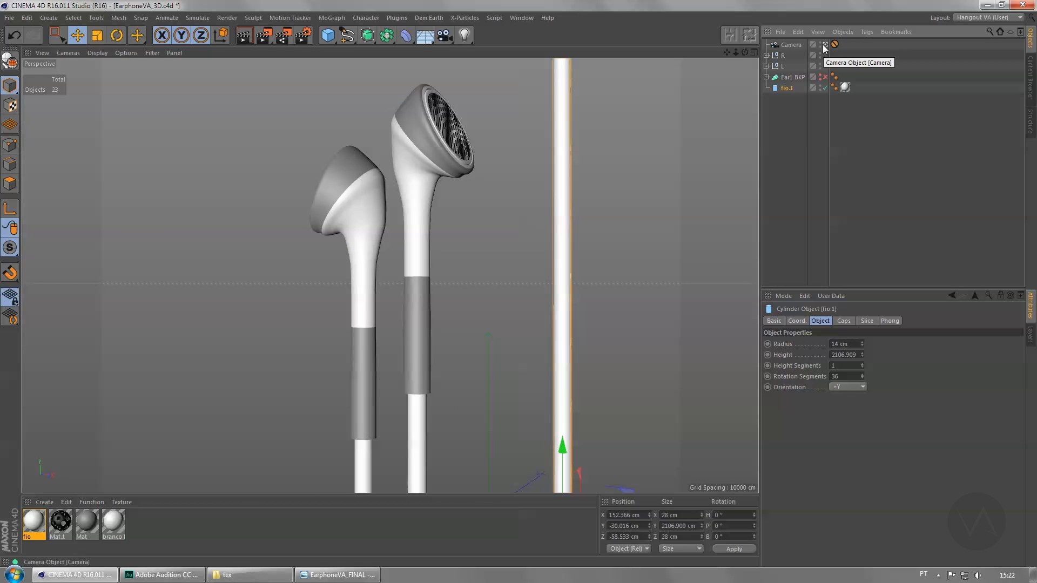
Step: Duplicate the fio.1 cable outside the camera view and give the copy a radius of 20 cm and a height of 260 cm
{"action": "left_click", "coordinate": [823, 45]}
{"action": "left_click_drag", "start_coordinate": [789, 88], "coordinate": [784, 101], "text": "ctrl"}
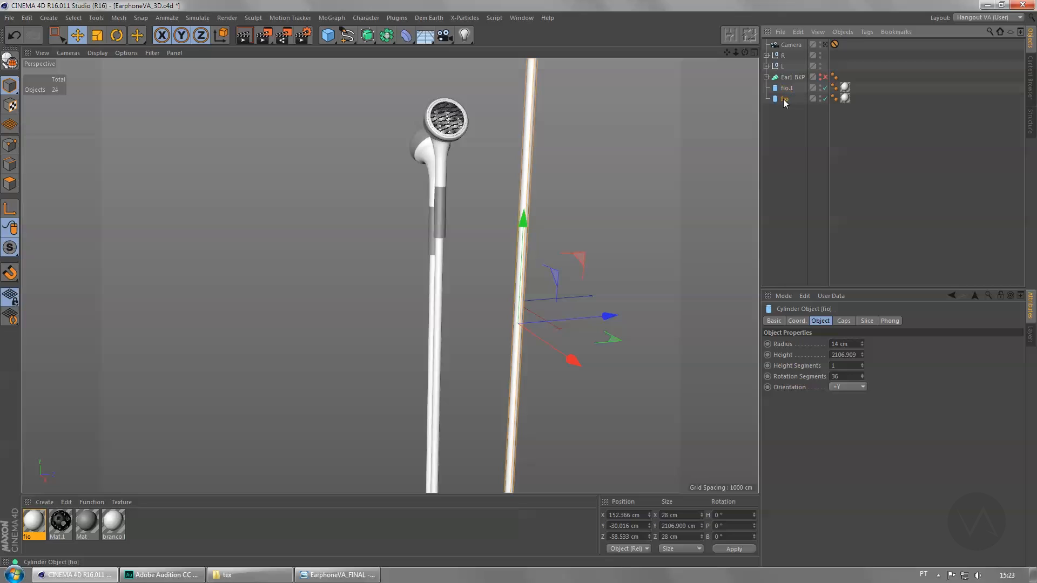
{"action": "left_click", "coordinate": [850, 354]}
{"action": "type", "text": "200"}
{"action": "key", "text": "Return"}
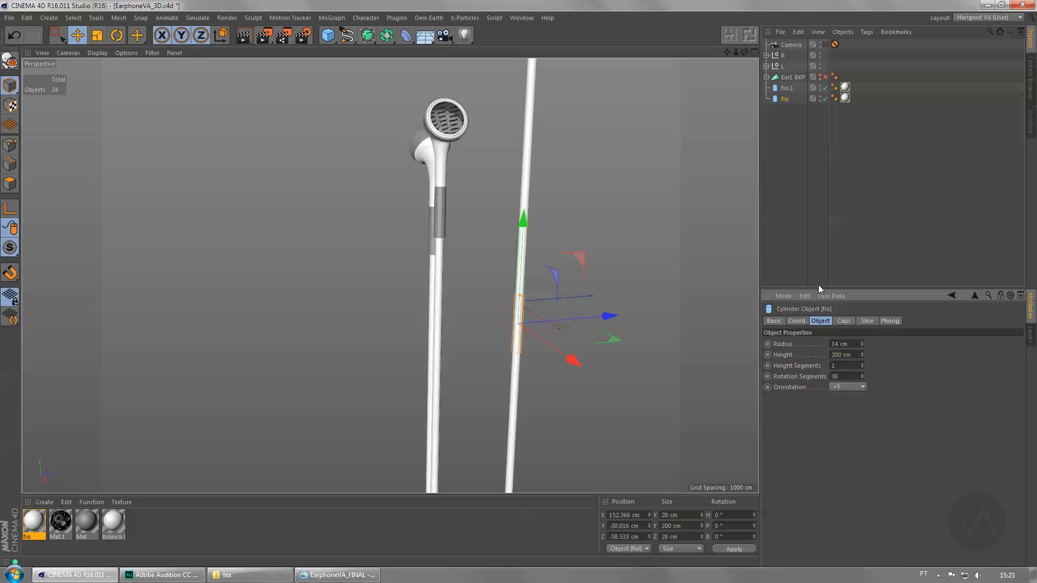
{"action": "left_click", "coordinate": [855, 344]}
{"action": "type", "text": "20"}
{"action": "key", "text": "Return"}
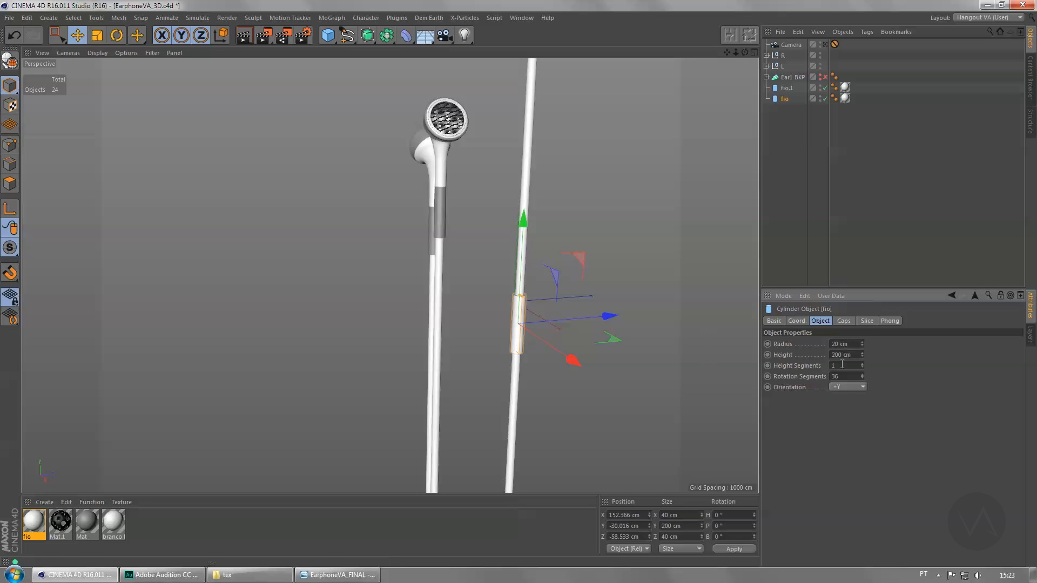
{"action": "type", "text": "260"}
{"action": "key", "text": "Return"}
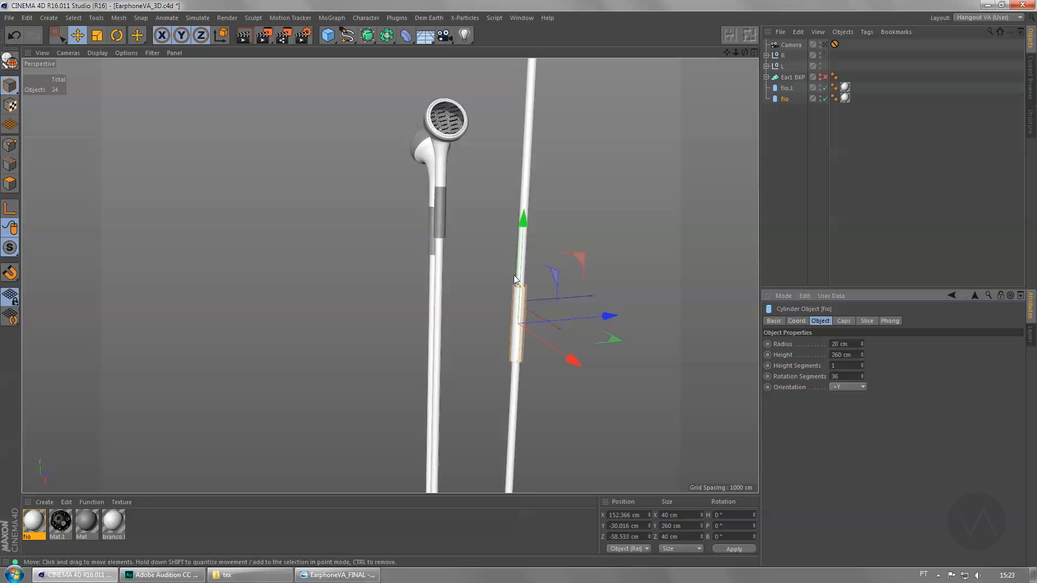
Step: Raise the short, thick cylinder along the cable to about Y 374 cm, using the camera view to place it
{"action": "left_click_drag", "start_coordinate": [523, 257], "coordinate": [520, 206]}
{"action": "left_click", "coordinate": [825, 44]}
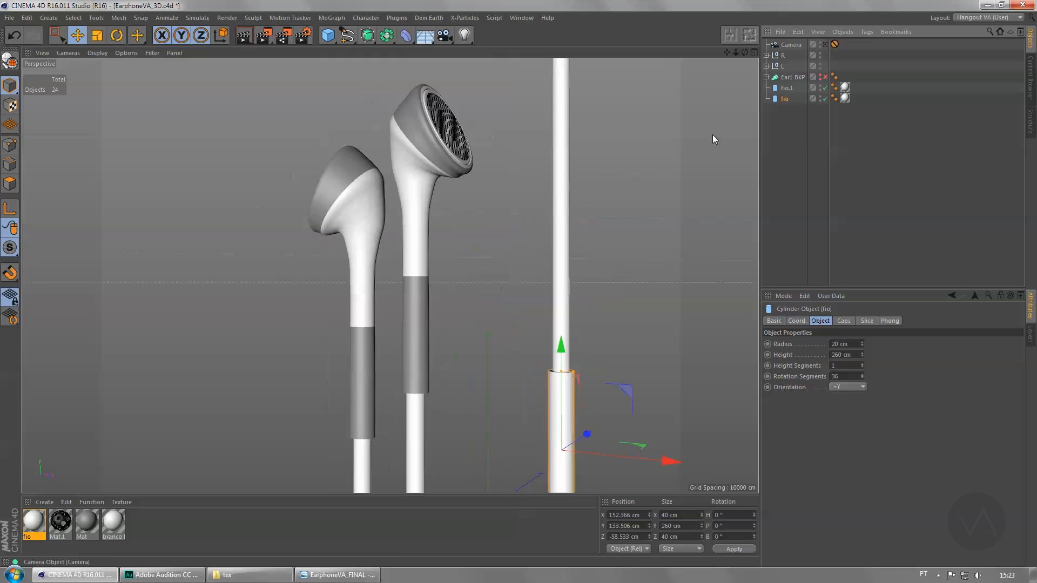
{"action": "left_click_drag", "start_coordinate": [578, 347], "coordinate": [576, 210]}
Step: Move the long cable and its thick sleeve together to about X 81 cm, closer to the earphones
{"action": "left_click", "coordinate": [787, 89], "text": "ctrl"}
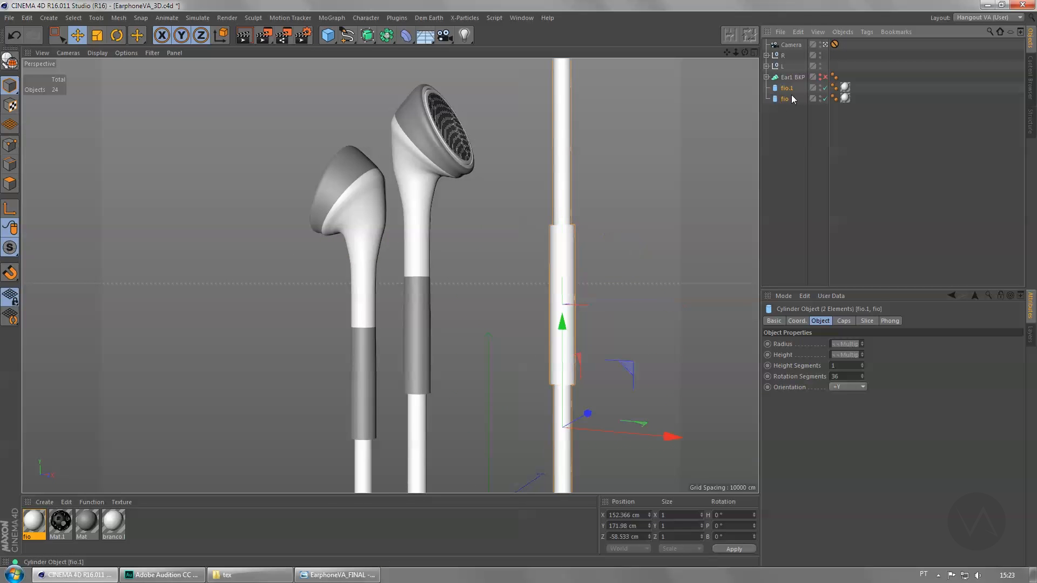
{"action": "left_click_drag", "start_coordinate": [658, 436], "coordinate": [618, 437]}
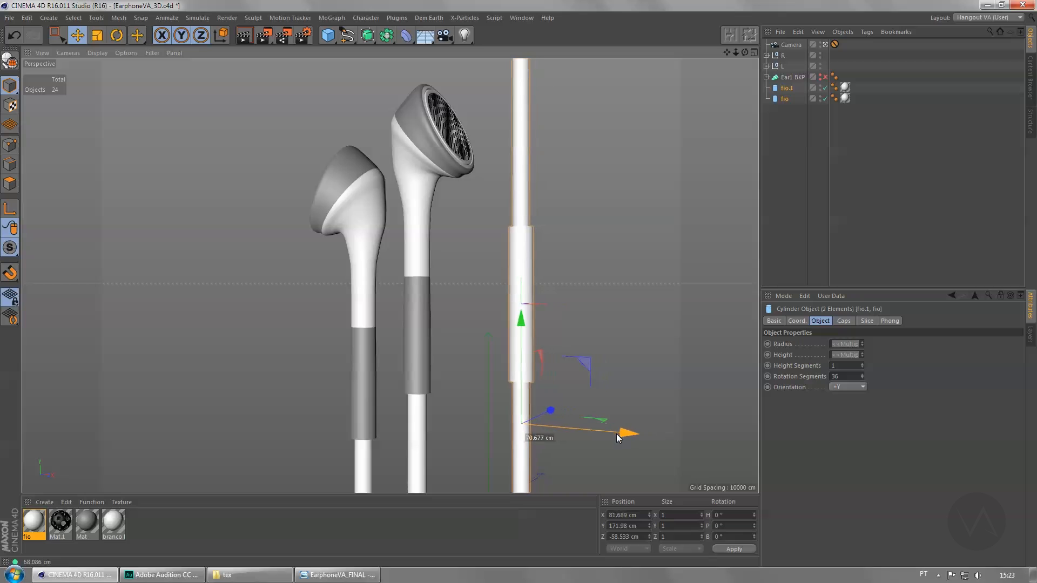
{"action": "left_click", "coordinate": [606, 286]}
Step: Set the height of the microphone sleeve cylinder to 280 cm
{"action": "left_click", "coordinate": [519, 243]}
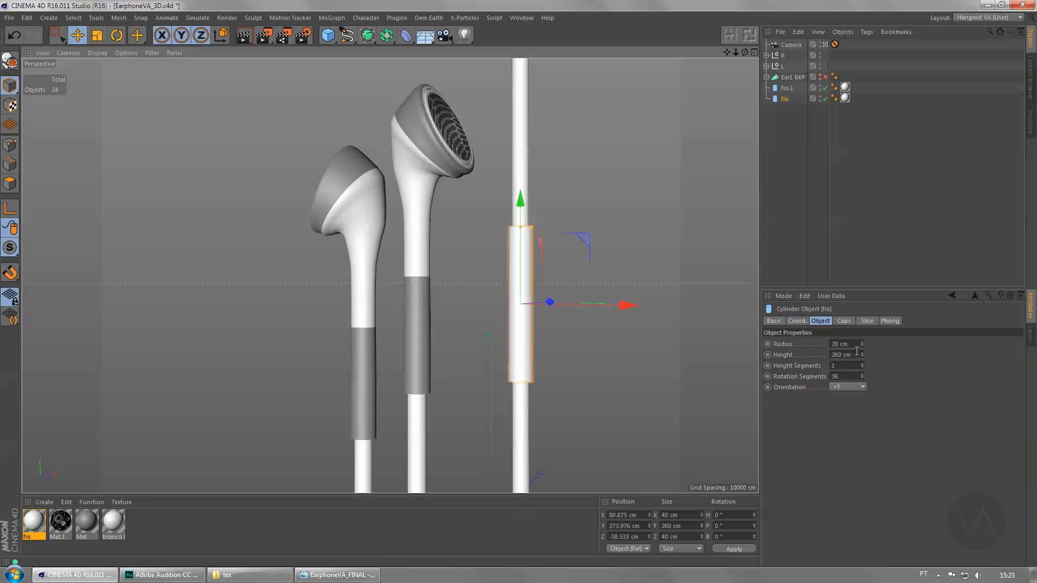
{"action": "left_click_drag", "start_coordinate": [856, 353], "coordinate": [773, 300]}
{"action": "type", "text": "280"}
{"action": "key", "text": "Return"}
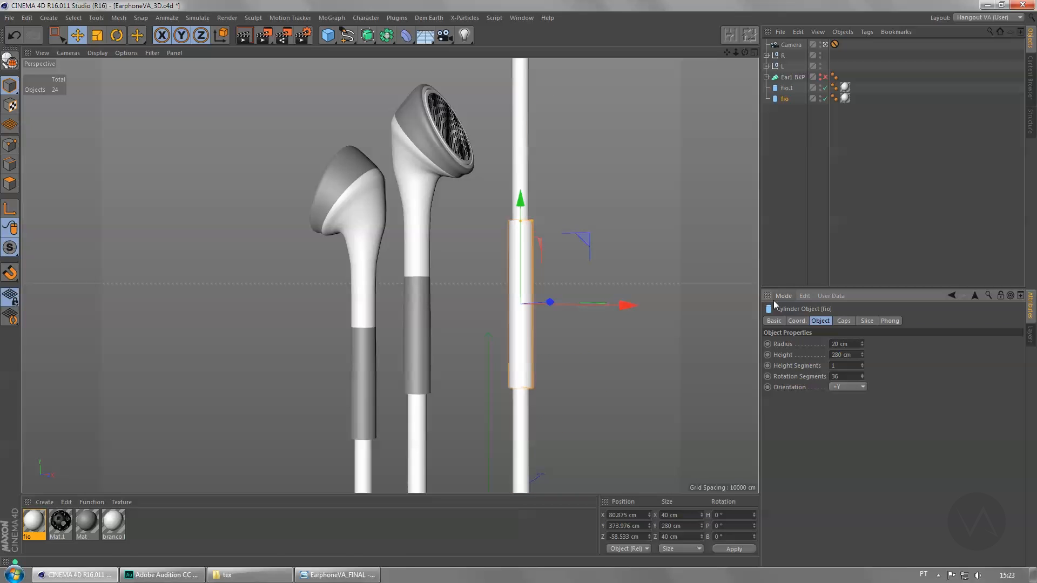
{"action": "left_click", "coordinate": [629, 254]}
{"action": "left_click", "coordinate": [773, 99]}
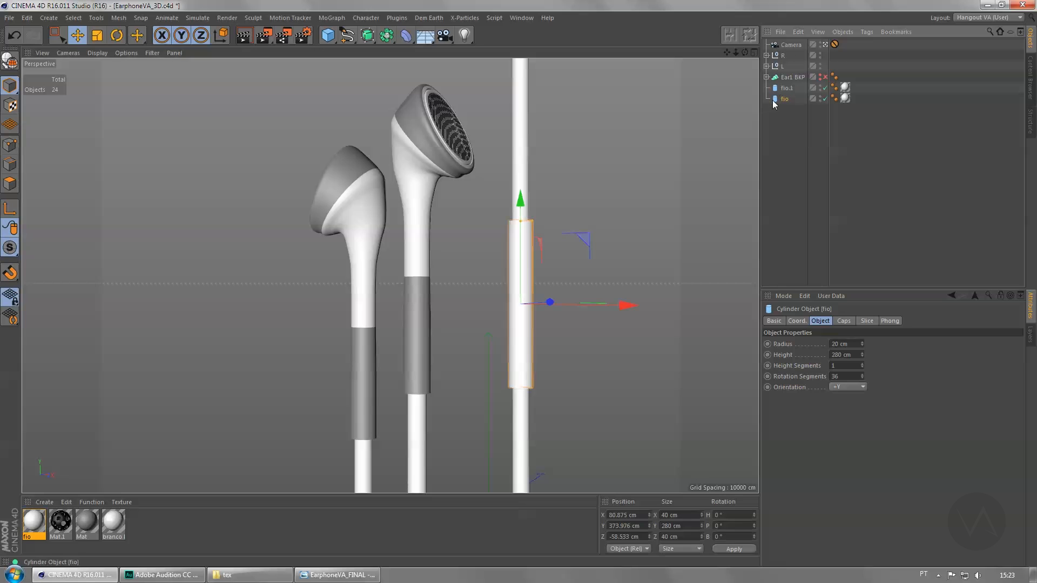
Step: Check the microphone hole in the reference render, then duplicate the sleeve cylinder and rotate the copy to a pitch of 90°
{"action": "middle_click", "coordinate": [585, 177]}
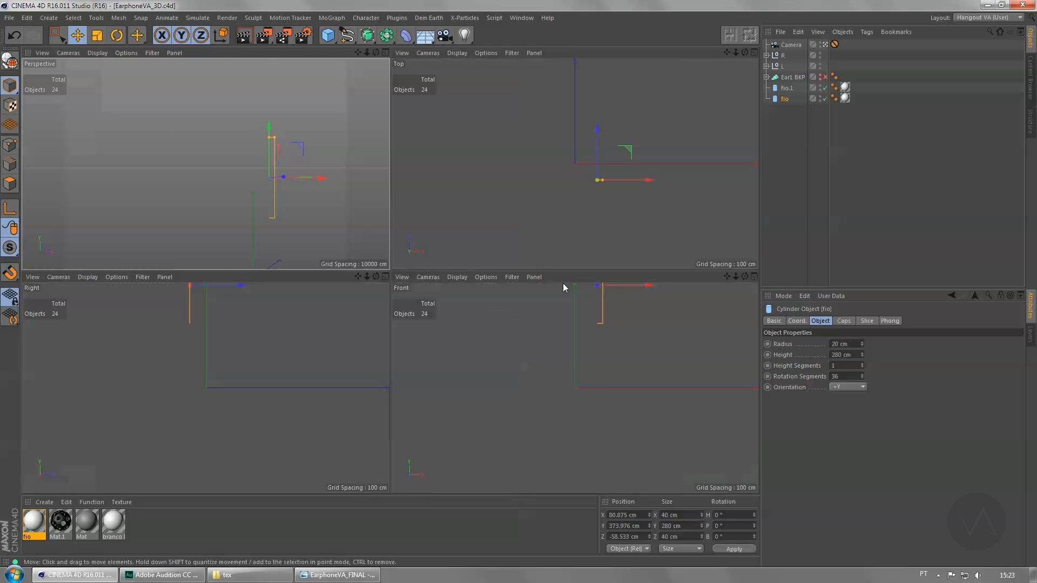
{"action": "middle_click", "coordinate": [365, 171]}
{"action": "left_click", "coordinate": [338, 575]}
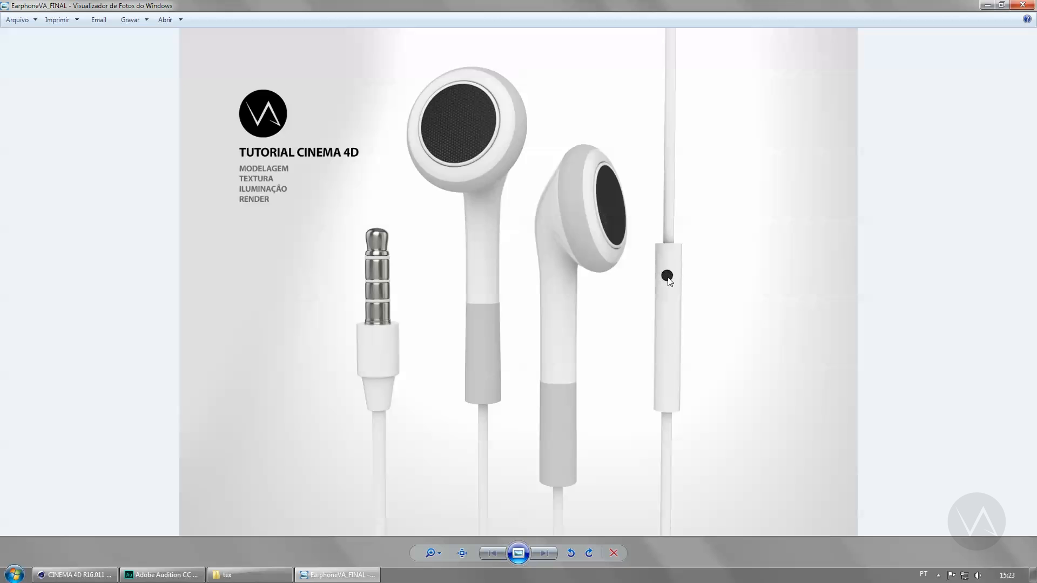
{"action": "key", "text": "alt+Tab"}
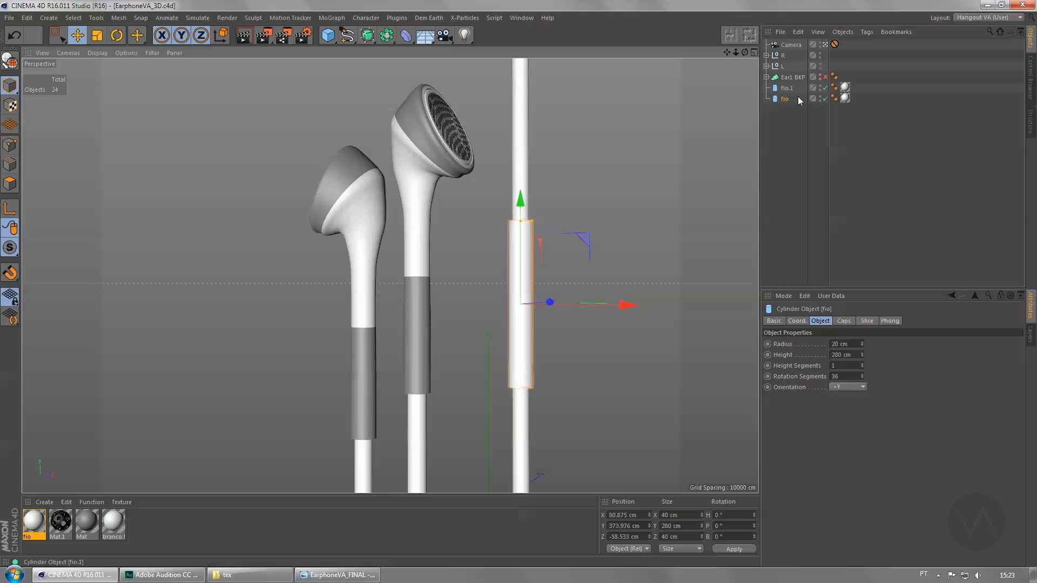
{"action": "left_click_drag", "start_coordinate": [784, 99], "coordinate": [792, 112], "text": "ctrl"}
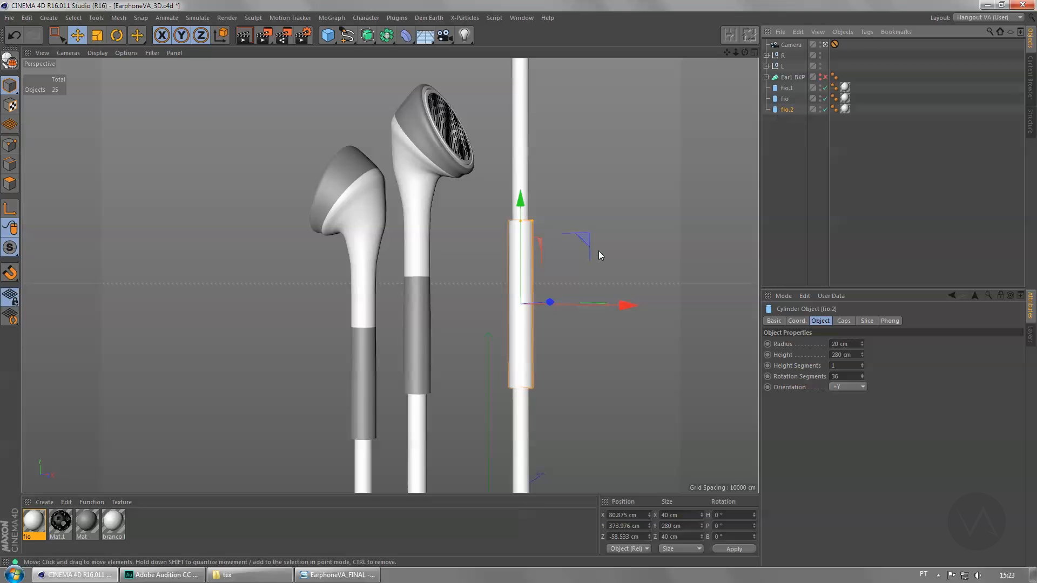
{"action": "key", "text": "r"}
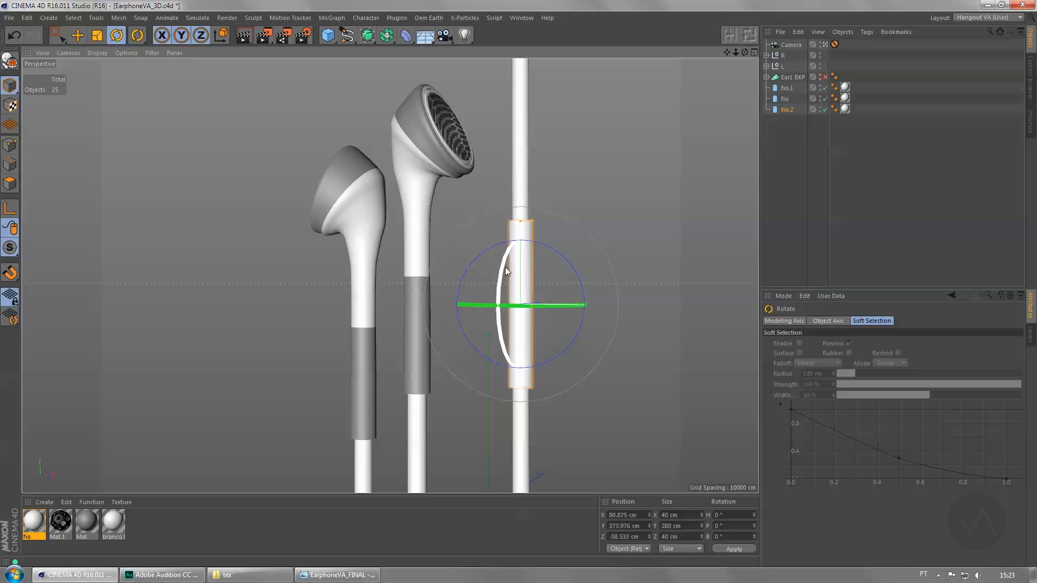
{"action": "left_click_drag", "start_coordinate": [504, 267], "coordinate": [497, 387]}
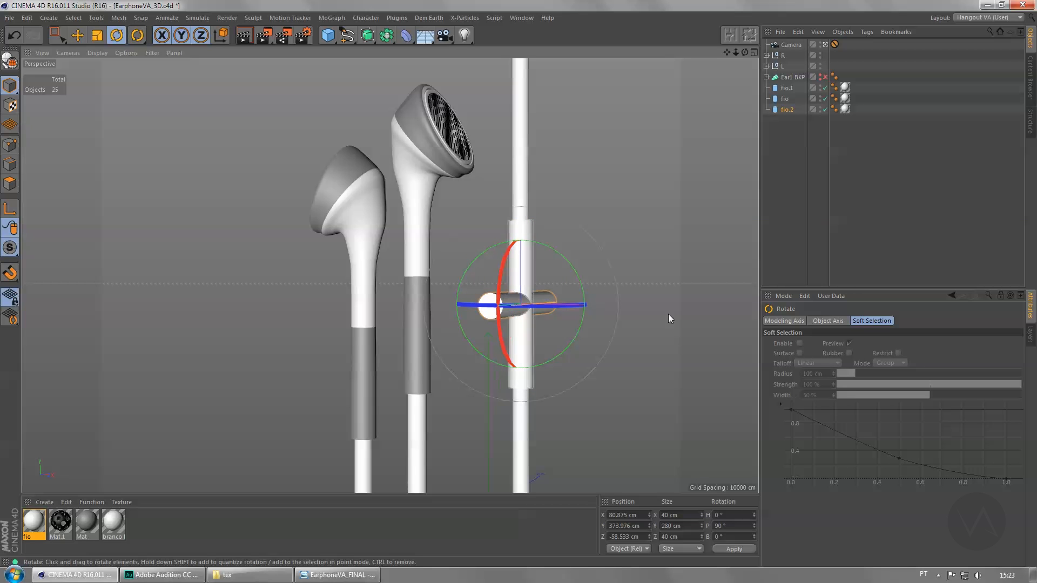
Step: Set the rotated cylinder's radius to 10 cm and slide it along its axis so it projects from the front of the sleeve
{"action": "left_click", "coordinate": [788, 111]}
{"action": "left_click_drag", "start_coordinate": [862, 346], "coordinate": [861, 346]}
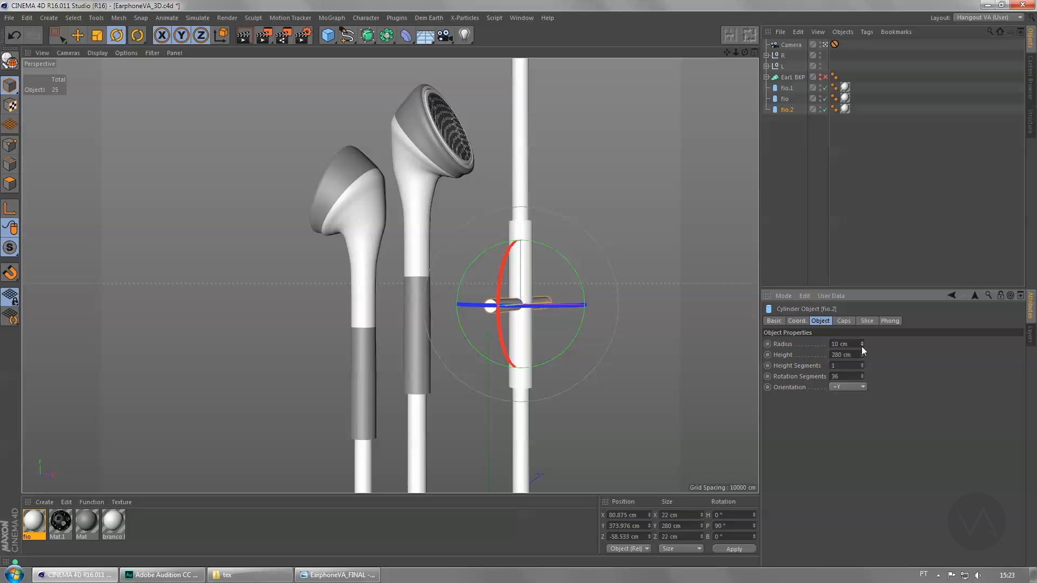
{"action": "key", "text": "e"}
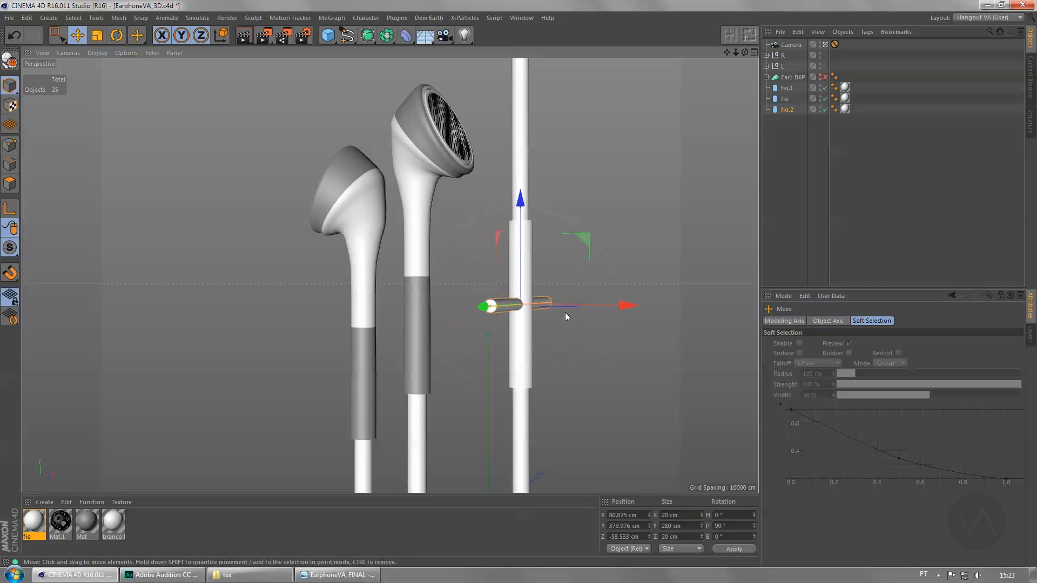
{"action": "left_click_drag", "start_coordinate": [481, 307], "coordinate": [448, 318]}
Step: Add a Boole object and put the sleeve fio and the cutter fio.2 inside it to subtract the cutter from the sleeve
{"action": "left_click", "coordinate": [518, 248]}
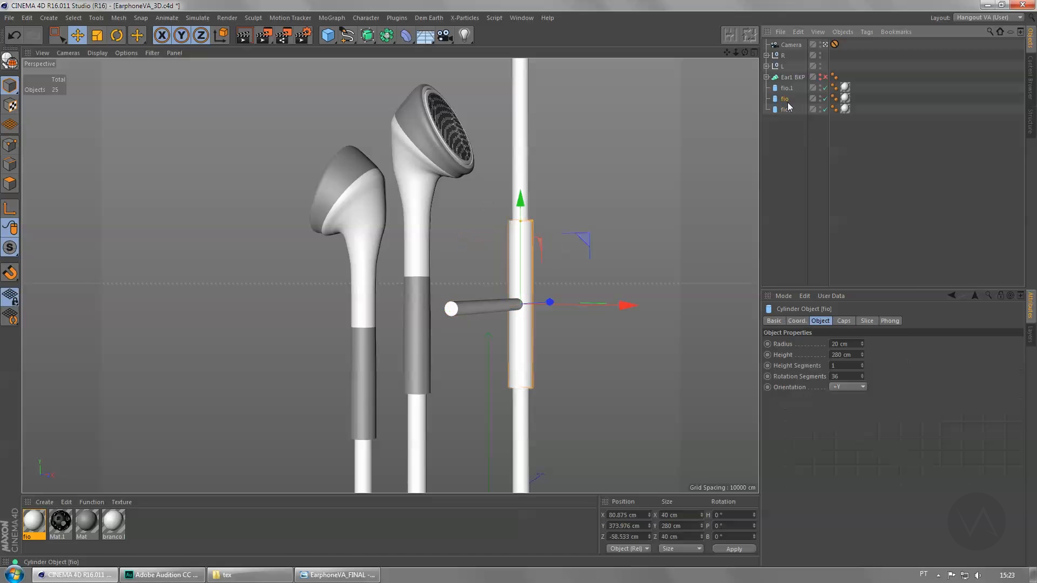
{"action": "left_click", "coordinate": [384, 39]}
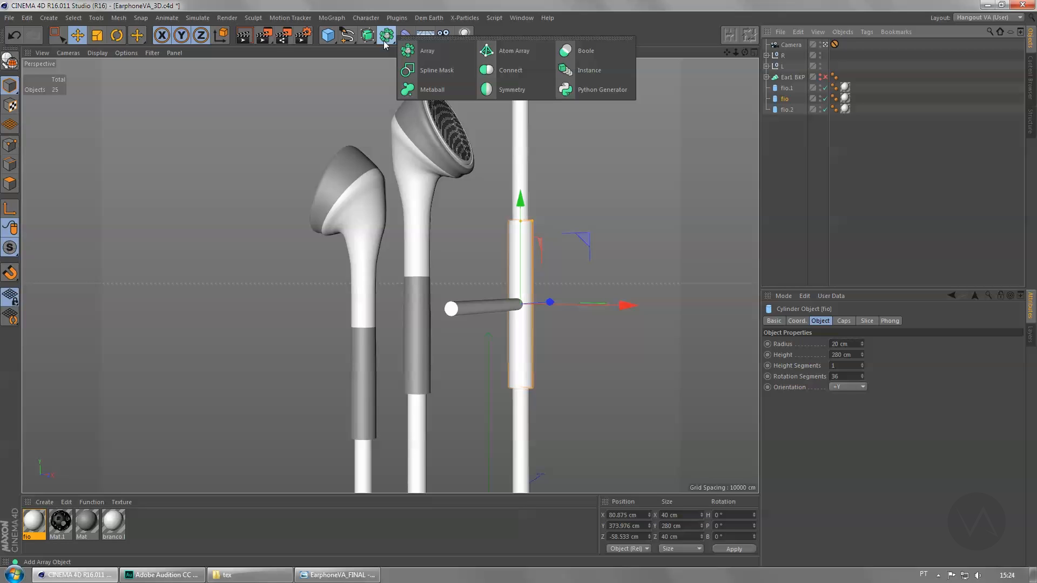
{"action": "left_click", "coordinate": [598, 54]}
{"action": "left_click", "coordinate": [784, 109]}
{"action": "left_click", "coordinate": [786, 120], "text": "ctrl"}
{"action": "left_click_drag", "start_coordinate": [775, 117], "coordinate": [789, 45]}
{"action": "left_click", "coordinate": [787, 46]}
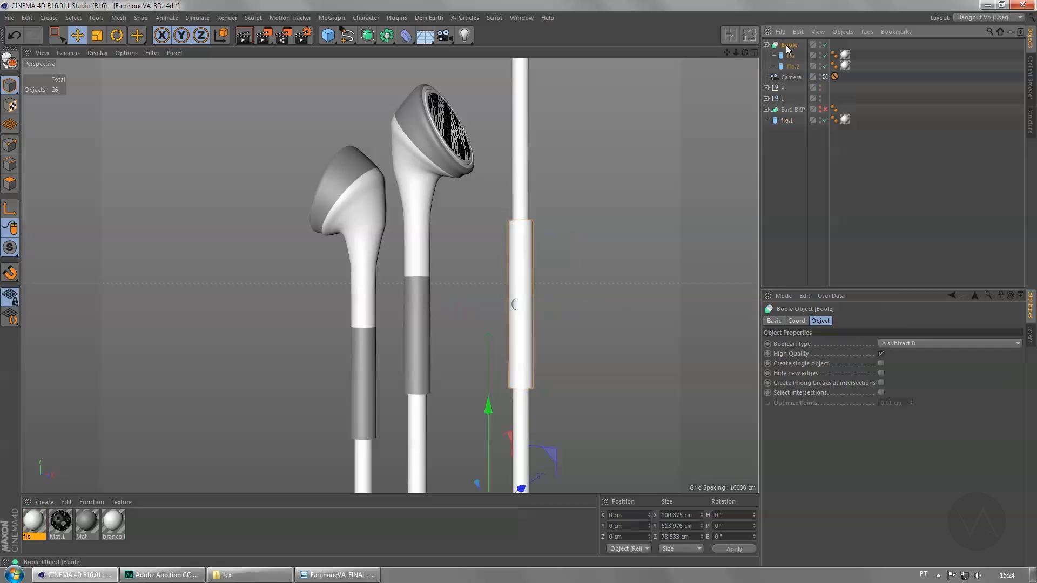
Step: Switch the Boole off and back on, then examine the cut hole in the microphone sleeve up close outside the camera view
{"action": "left_click", "coordinate": [790, 55]}
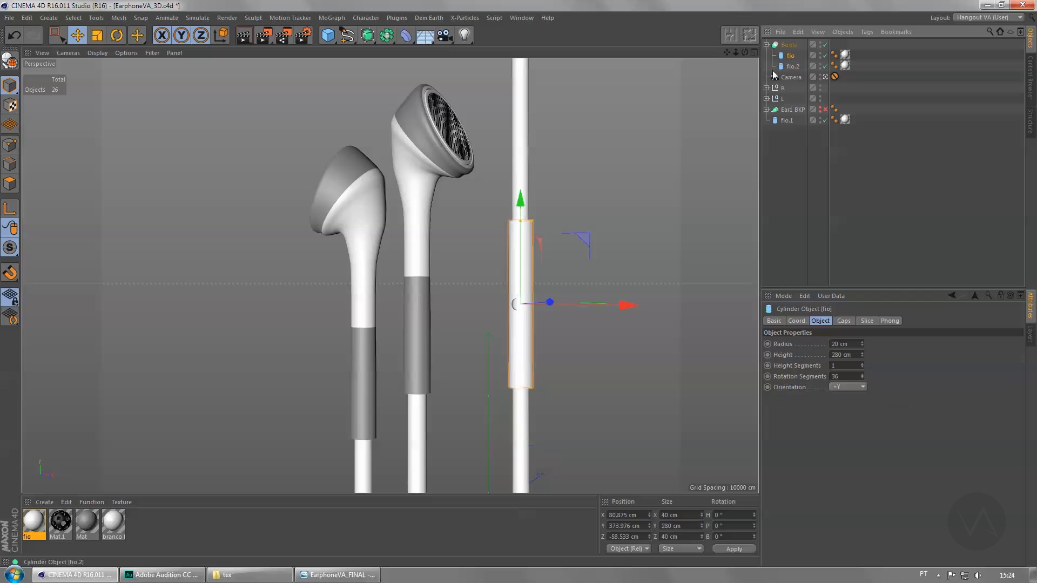
{"action": "left_click", "coordinate": [824, 44]}
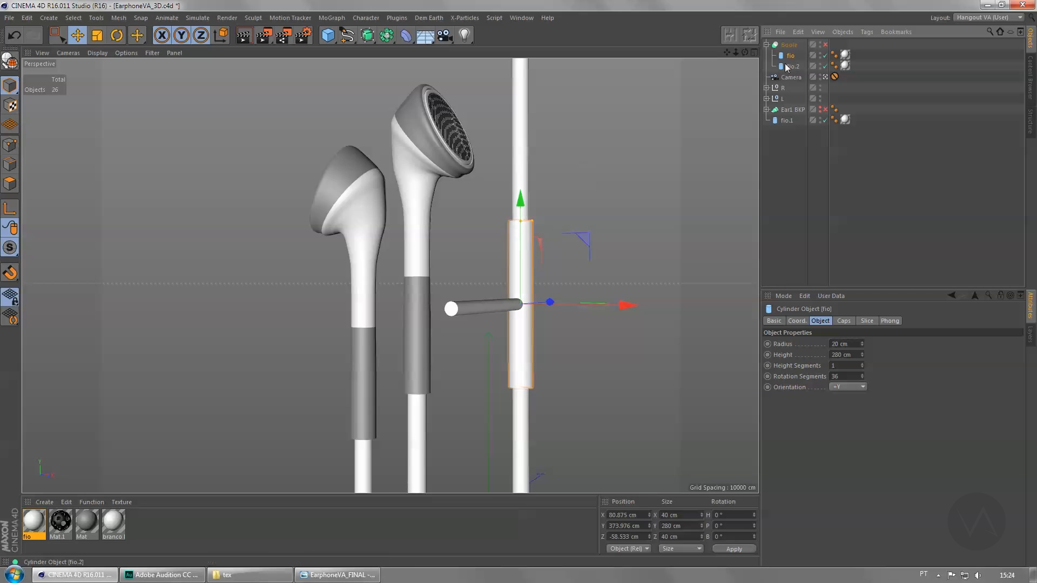
{"action": "left_click", "coordinate": [792, 66]}
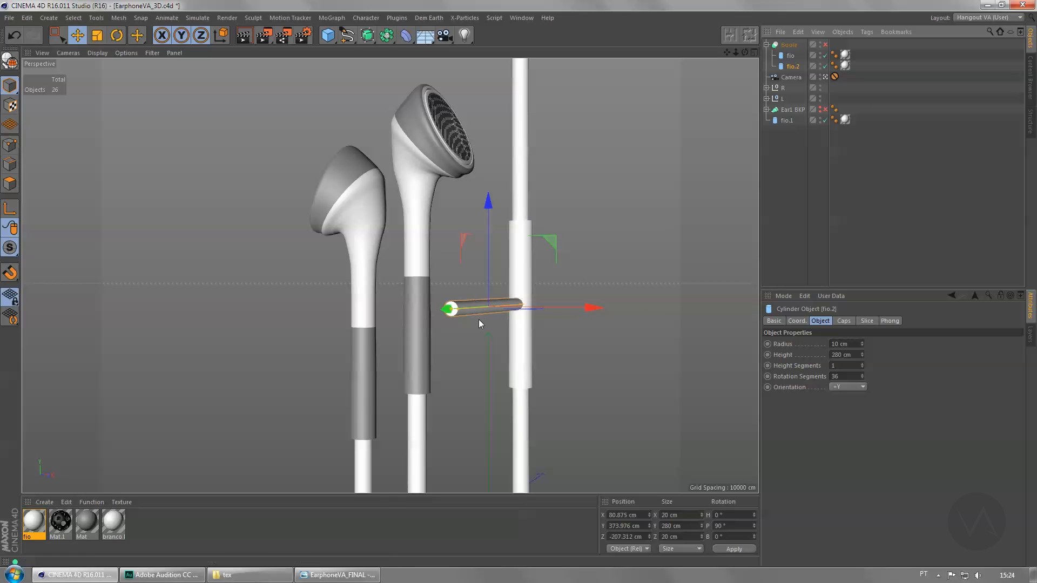
{"action": "left_click", "coordinate": [824, 66]}
{"action": "left_click", "coordinate": [825, 67]}
{"action": "left_click", "coordinate": [825, 44]}
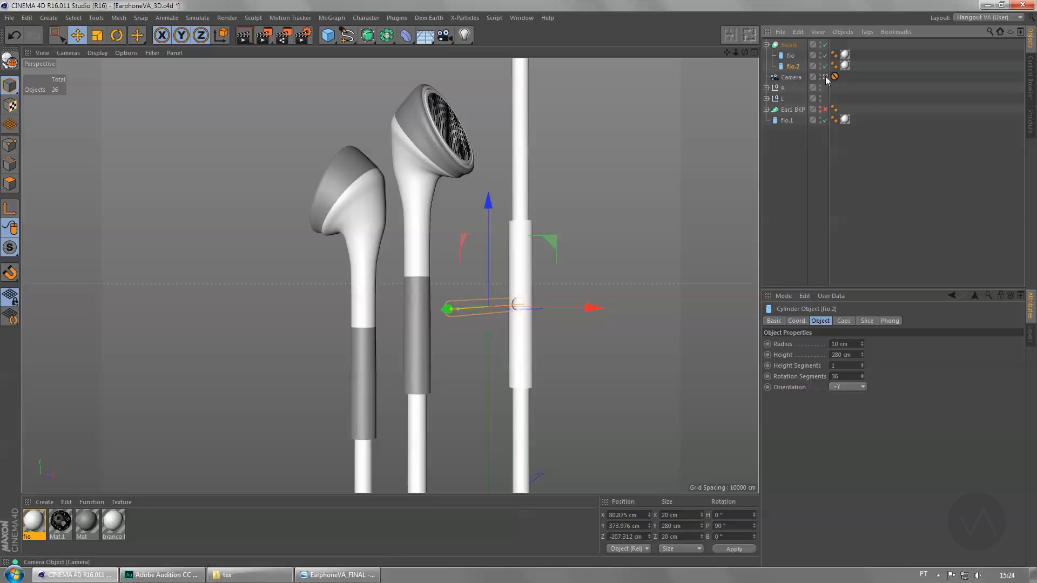
{"action": "left_click_drag", "start_coordinate": [620, 266], "coordinate": [493, 238], "text": "alt"}
{"action": "scroll", "coordinate": [493, 238], "scroll_direction": "up", "scroll_amount": 10}
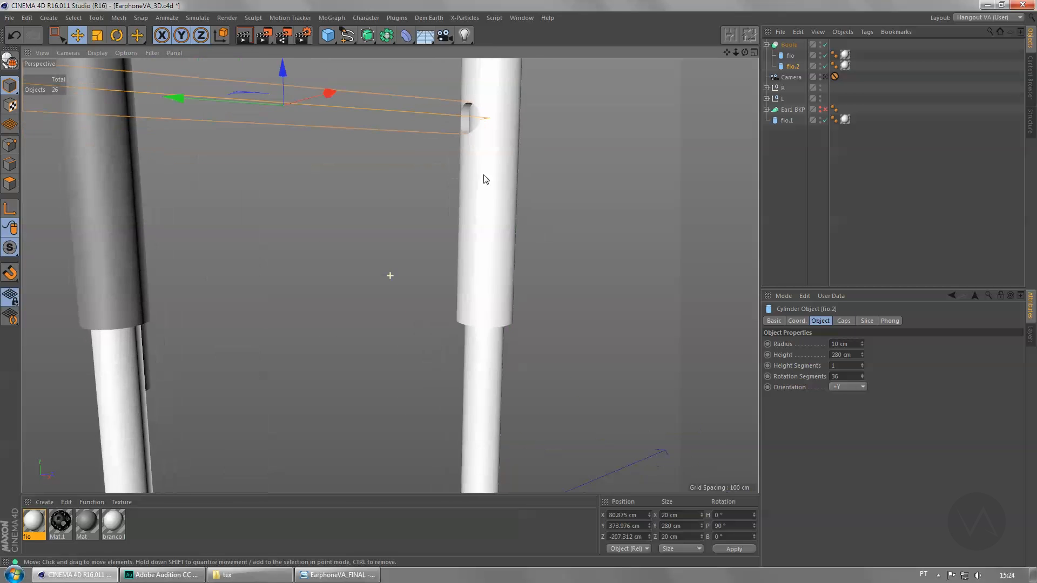
{"action": "scroll", "coordinate": [494, 157], "scroll_direction": "up", "scroll_amount": 2}
{"action": "left_click_drag", "start_coordinate": [476, 123], "coordinate": [482, 268], "text": "alt"}
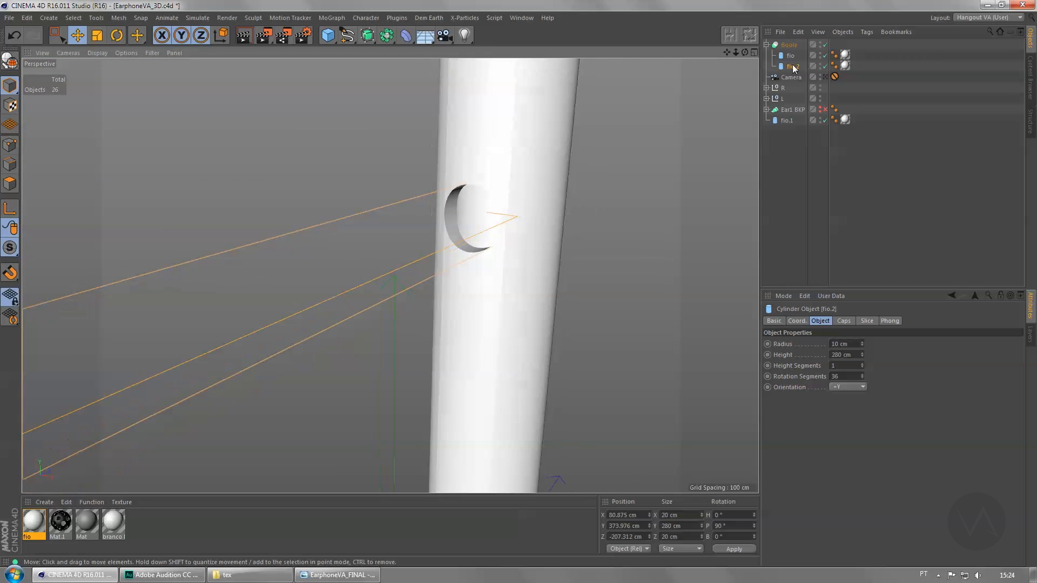
Step: Duplicate the cutter fio.2 outside the Boole and set the copy's height to 1 cm
{"action": "left_click", "coordinate": [766, 44]}
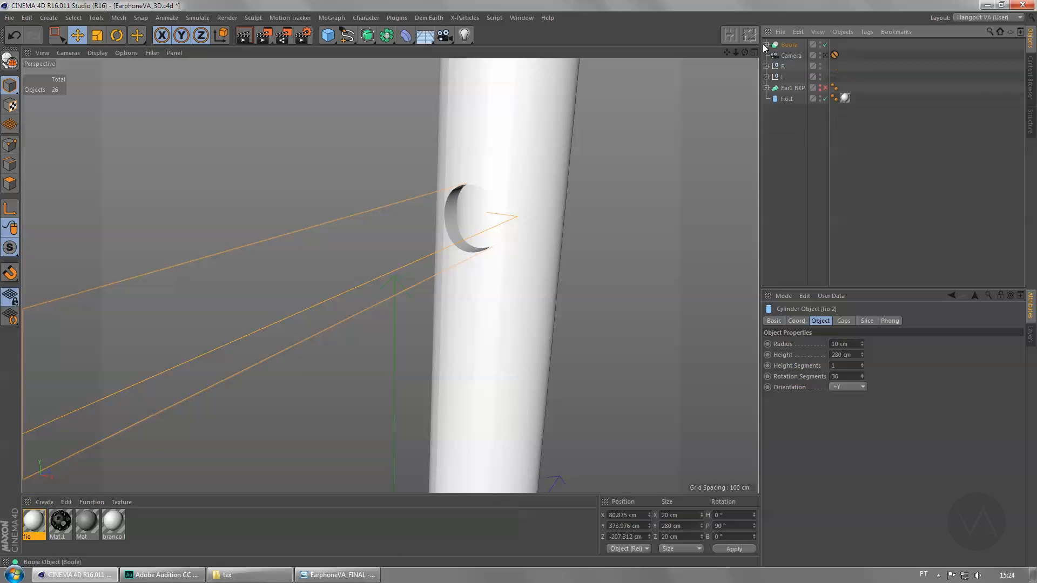
{"action": "left_click", "coordinate": [766, 45]}
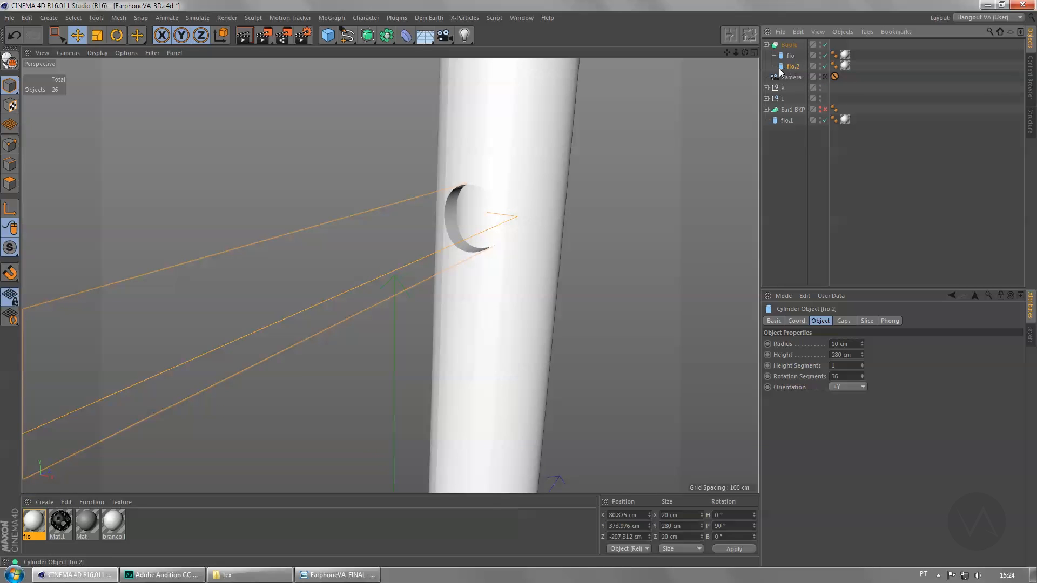
{"action": "left_click_drag", "start_coordinate": [783, 67], "coordinate": [785, 42], "text": "ctrl"}
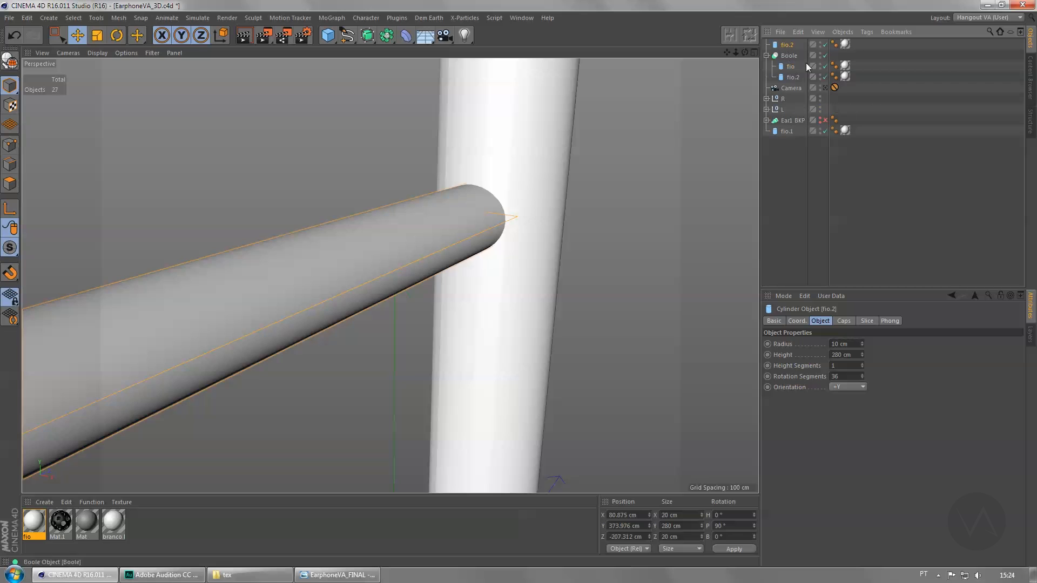
{"action": "double_click", "coordinate": [859, 355]}
{"action": "type", "text": "1"}
{"action": "key", "text": "Return"}
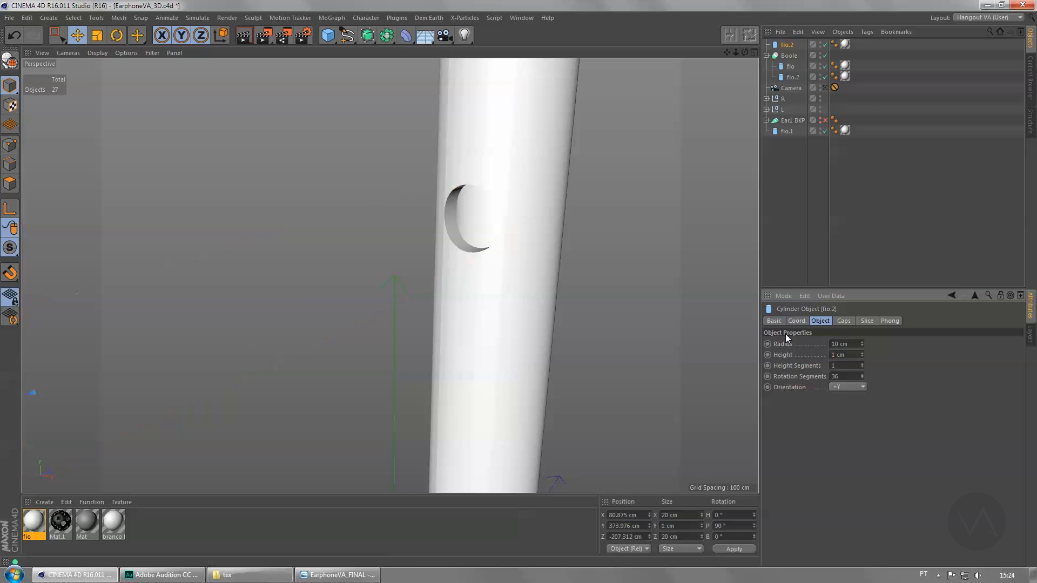
Step: Slide the thin disc along its axis into the sleeve's hole, to a Z position of about -74.4 cm
{"action": "scroll", "coordinate": [410, 291], "scroll_direction": "down", "scroll_amount": 5}
{"action": "left_click_drag", "start_coordinate": [264, 338], "coordinate": [426, 288]}
{"action": "scroll", "coordinate": [432, 285], "scroll_direction": "up", "scroll_amount": 5}
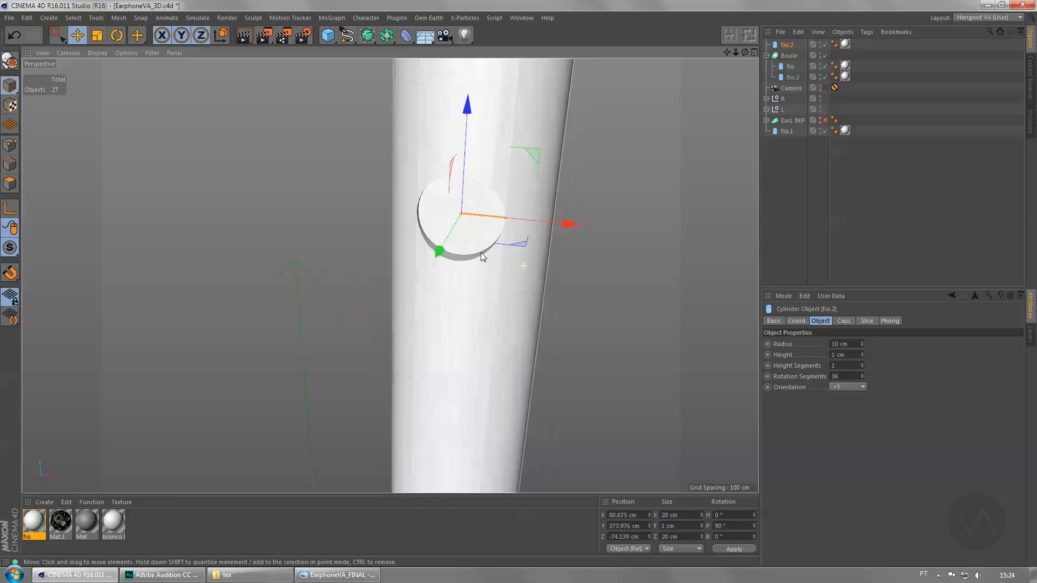
{"action": "left_click_drag", "start_coordinate": [518, 253], "coordinate": [518, 258]}
Step: Apply the dotted Mat.1 material to the disc with 10 tiles in U and V, and turn on seamless tiling
{"action": "left_click_drag", "start_coordinate": [61, 522], "coordinate": [467, 223]}
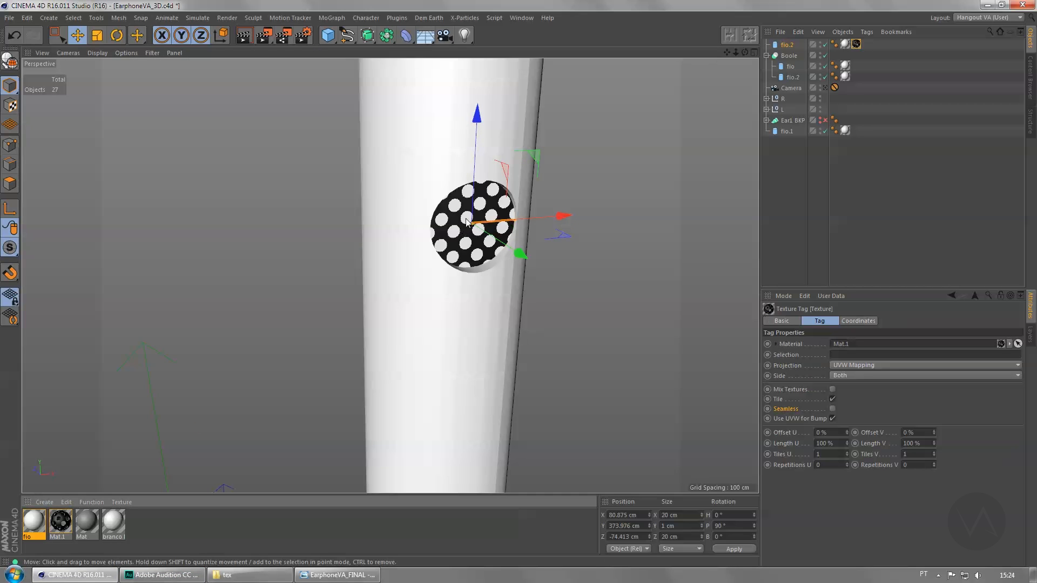
{"action": "left_click", "coordinate": [826, 454]}
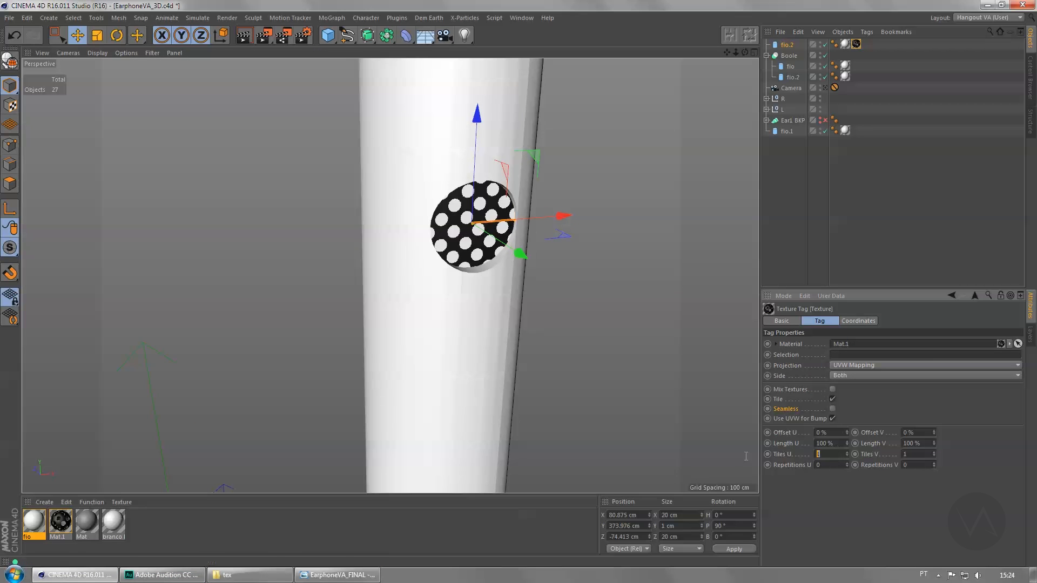
{"action": "type", "text": "10"}
{"action": "key", "text": "Return"}
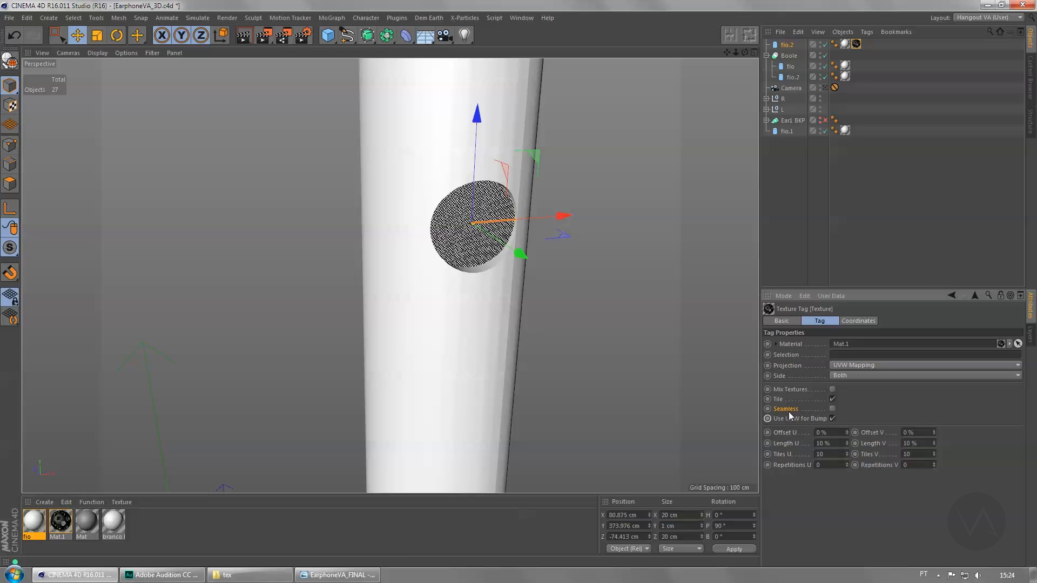
{"action": "left_click", "coordinate": [832, 408]}
Step: Return to the camera view and check the microphone hole's position on the sleeve in the reference render
{"action": "left_click_drag", "start_coordinate": [545, 290], "coordinate": [685, 192], "text": "alt"}
{"action": "left_click", "coordinate": [766, 56]}
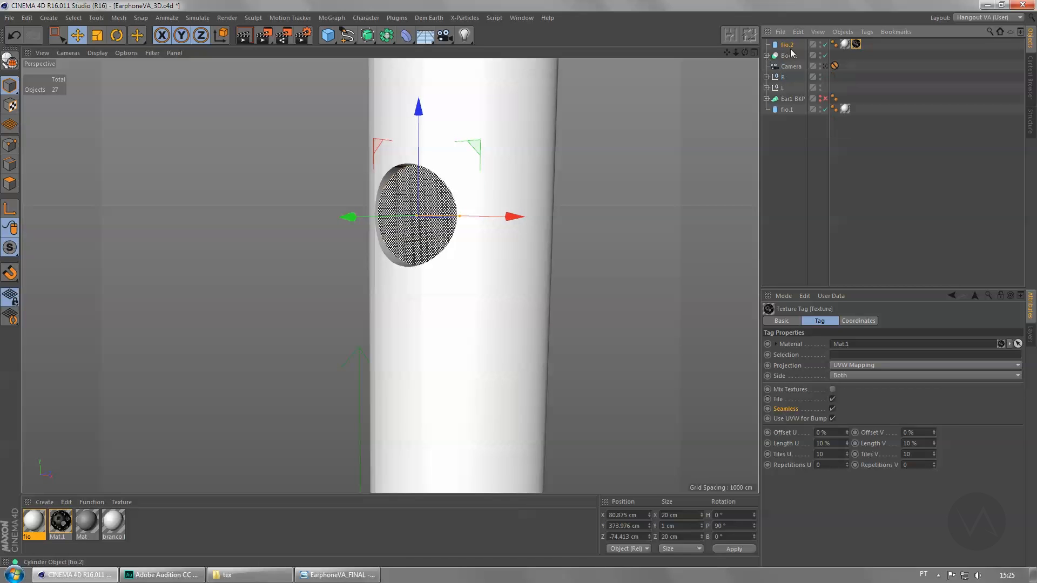
{"action": "left_click", "coordinate": [825, 66]}
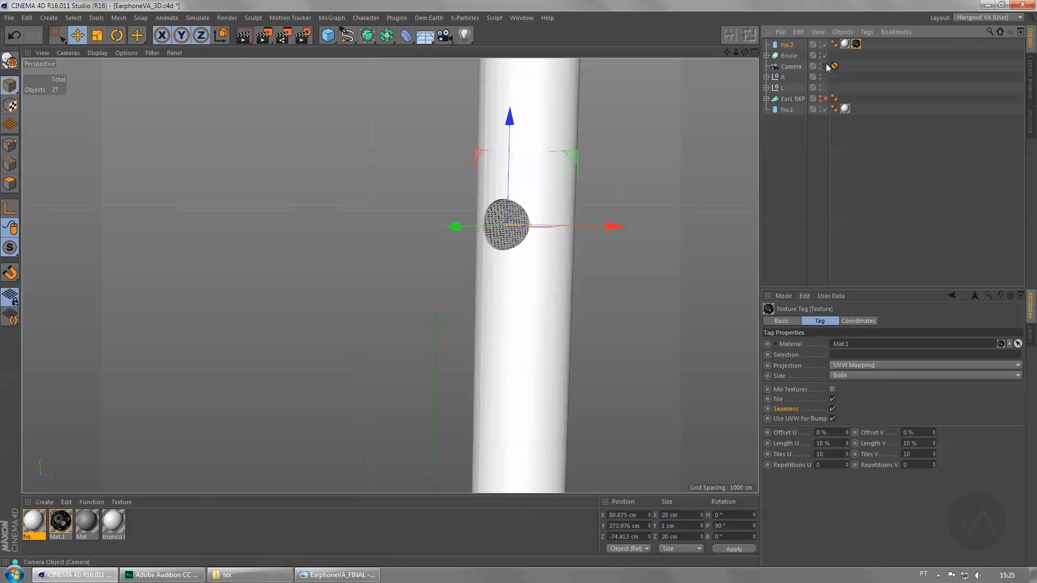
{"action": "left_click", "coordinate": [767, 55]}
{"action": "left_click", "coordinate": [337, 575]}
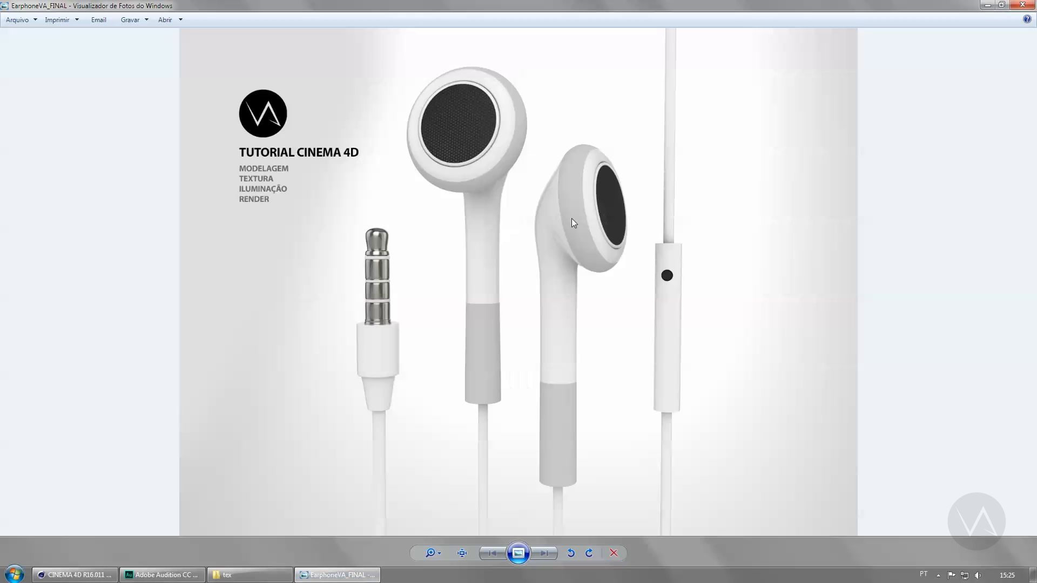
{"action": "key", "text": "alt+Tab"}
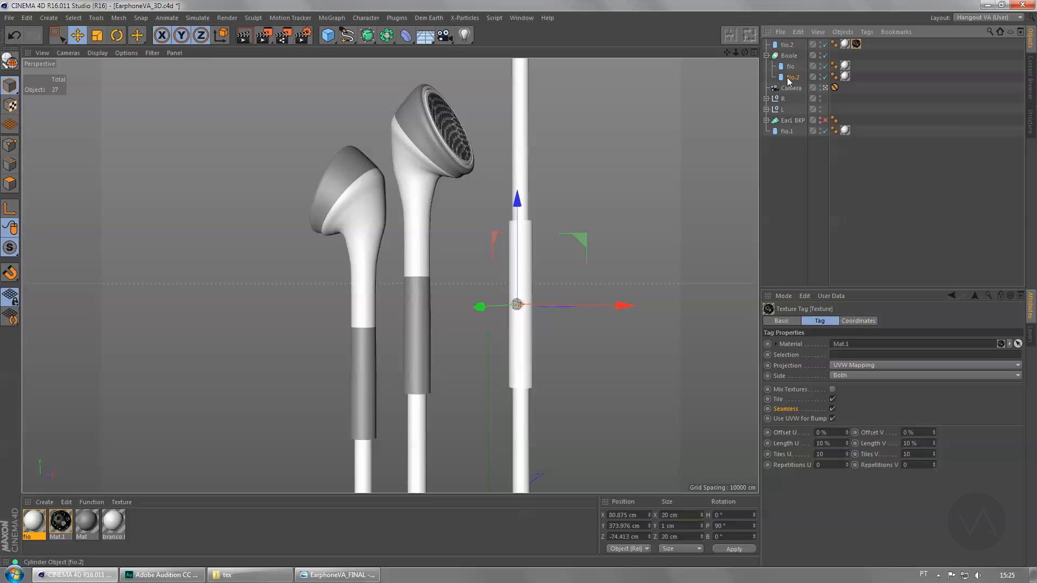
Step: Move the Boole's cutter and the textured disc together to the upper part of the sleeve, and save the project
{"action": "left_click", "coordinate": [791, 77]}
{"action": "left_click", "coordinate": [791, 46], "text": "ctrl"}
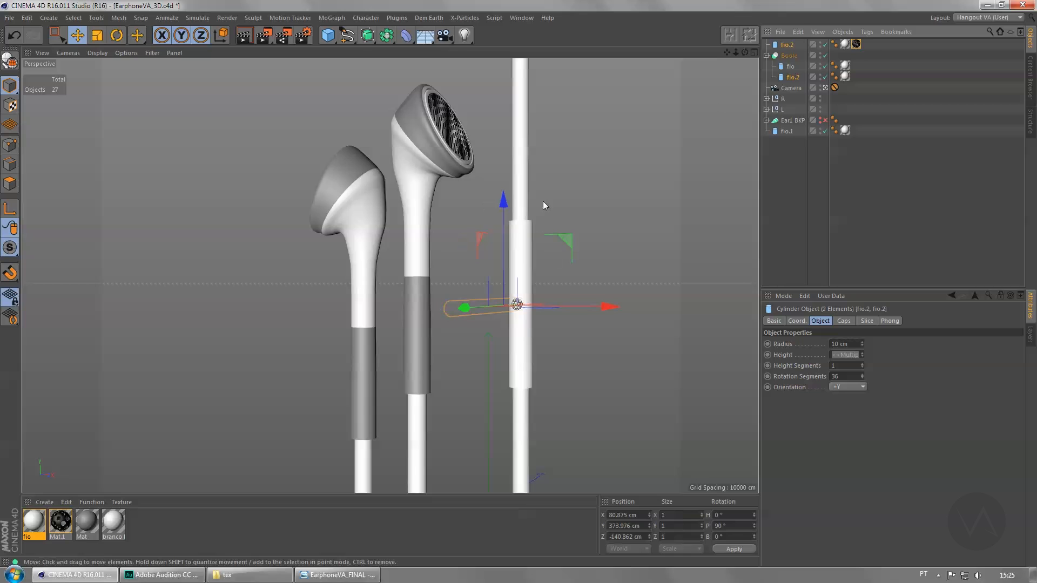
{"action": "left_click_drag", "start_coordinate": [501, 208], "coordinate": [506, 156]}
{"action": "left_click", "coordinate": [594, 208]}
{"action": "key", "text": "ctrl+s"}
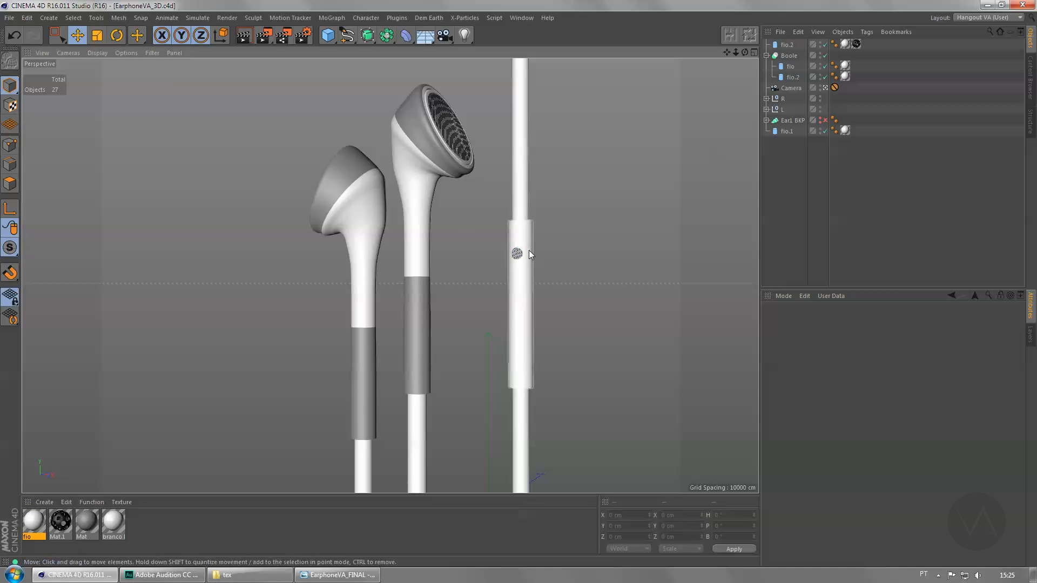
Step: Check the jack plug in the reference render, then add a Circle spline to the scene
{"action": "left_click", "coordinate": [767, 56]}
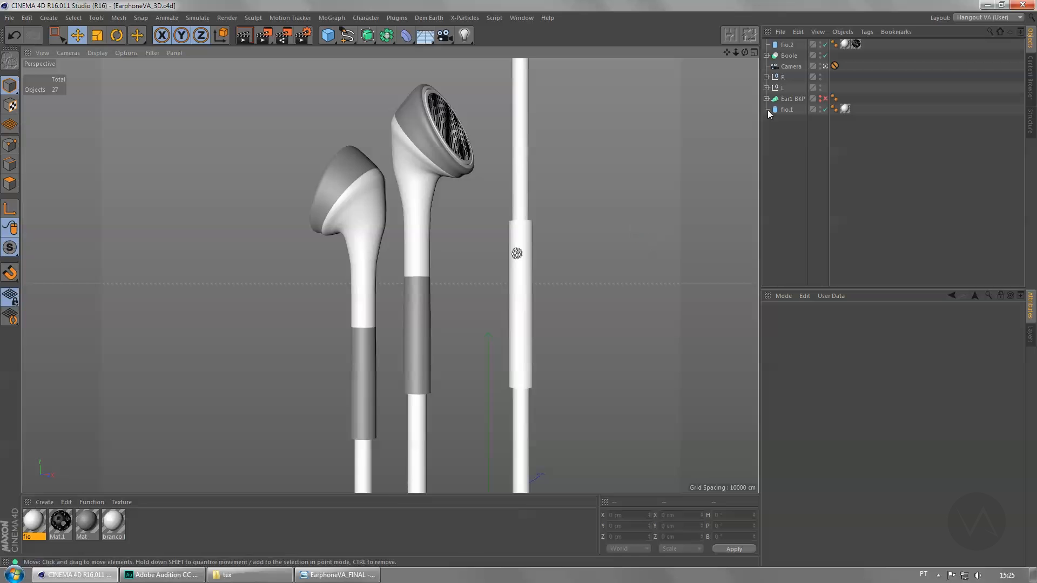
{"action": "left_click", "coordinate": [337, 574]}
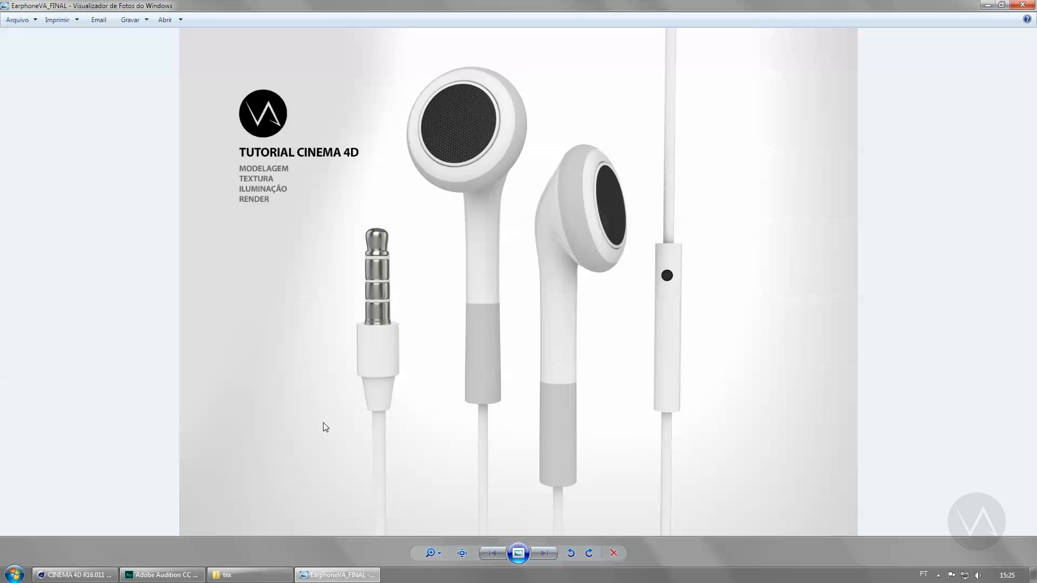
{"action": "key", "text": "alt+Tab"}
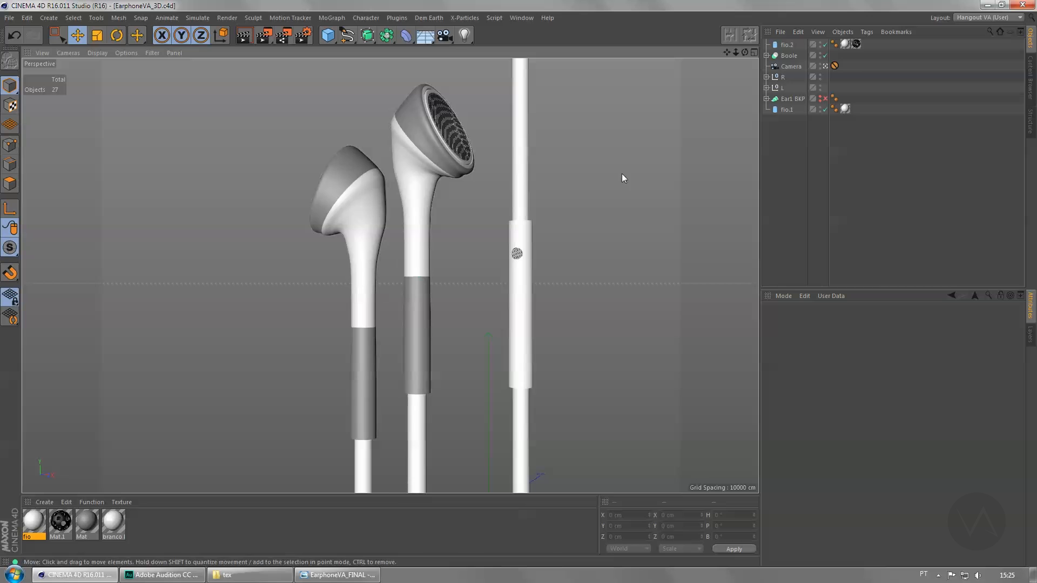
{"action": "left_click", "coordinate": [347, 38]}
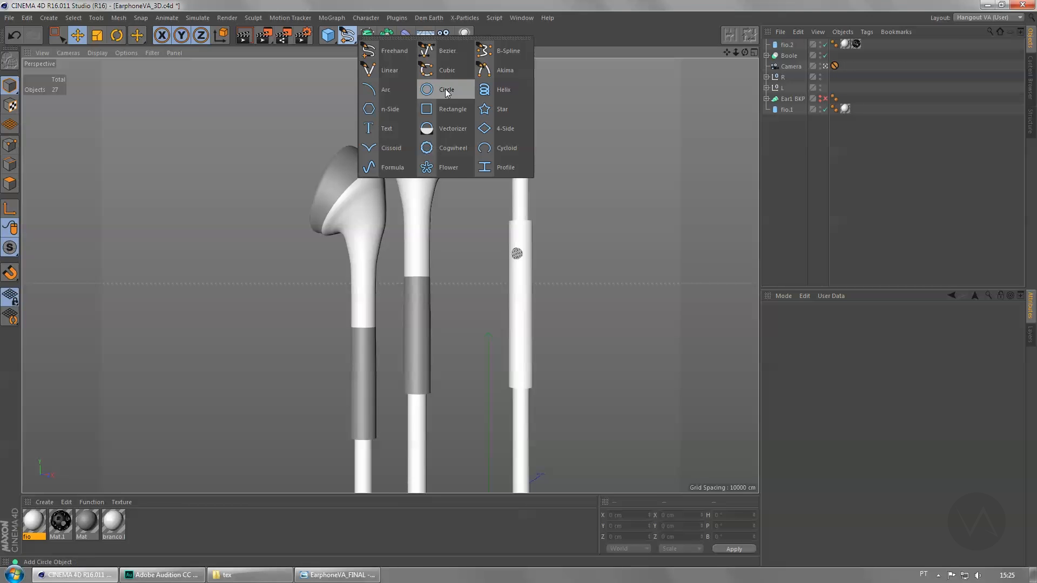
{"action": "left_click", "coordinate": [445, 89]}
{"action": "key", "text": "r"}
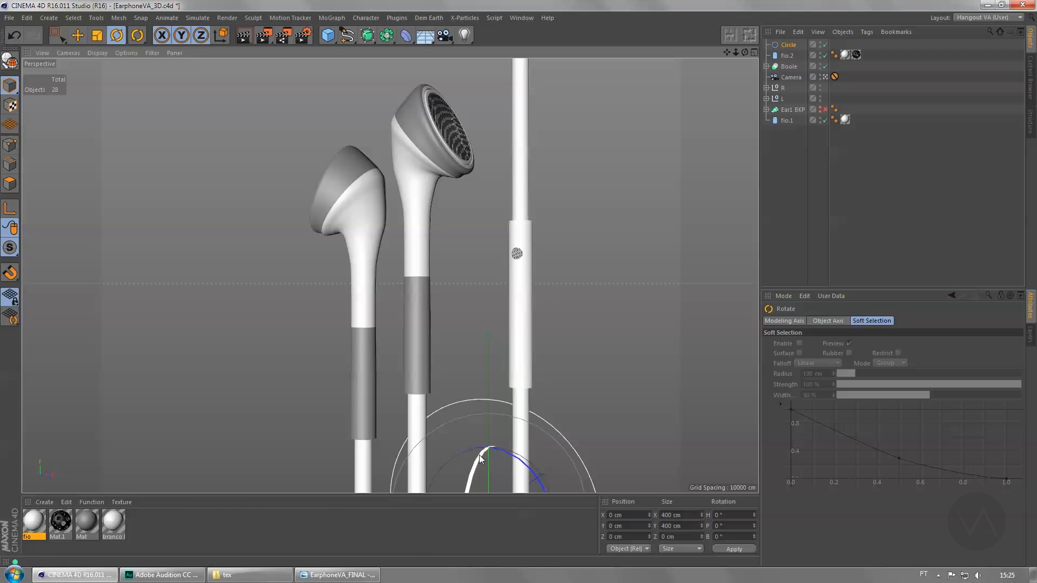
Step: Group the Boole, the textured disc and the cable fio.1 into a null named mic, place it below the Camera and save
{"action": "left_click", "coordinate": [786, 66]}
{"action": "left_click", "coordinate": [790, 55], "text": "ctrl"}
{"action": "left_click", "coordinate": [785, 121], "text": "ctrl"}
{"action": "key", "text": "alt+g"}
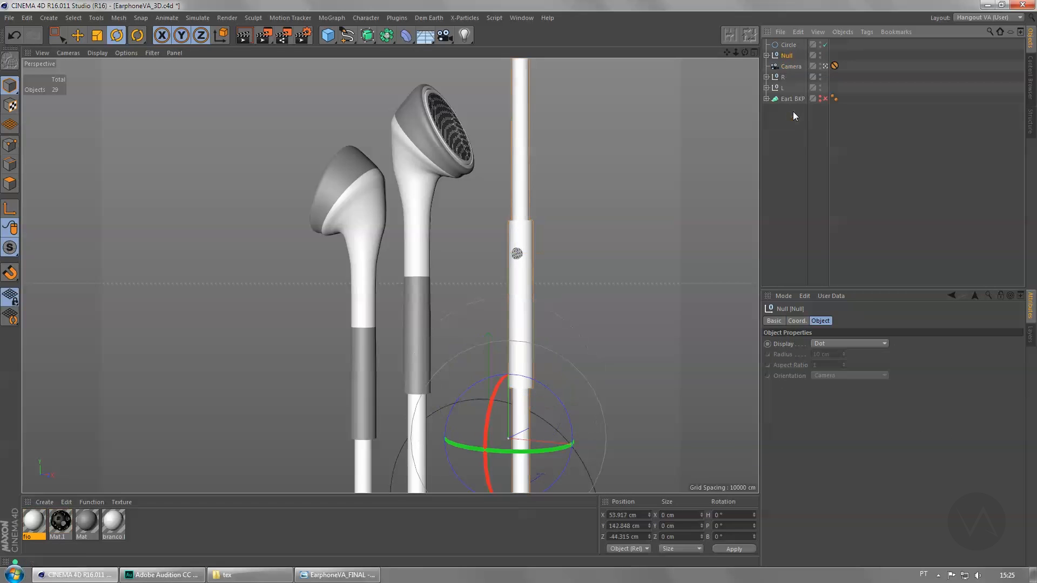
{"action": "type", "text": "mic"}
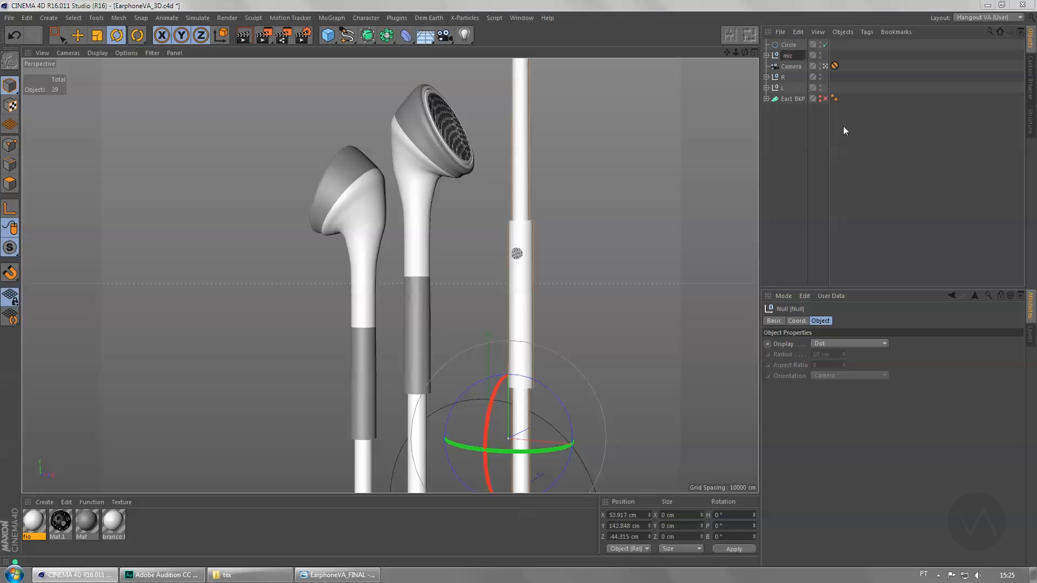
{"action": "key", "text": "Return"}
{"action": "left_click_drag", "start_coordinate": [780, 59], "coordinate": [779, 69]}
{"action": "key", "text": "ctrl+s"}
Step: Leave the camera view and rotate the circle spline to a pitch of 90° so it lies flat
{"action": "left_click", "coordinate": [784, 46]}
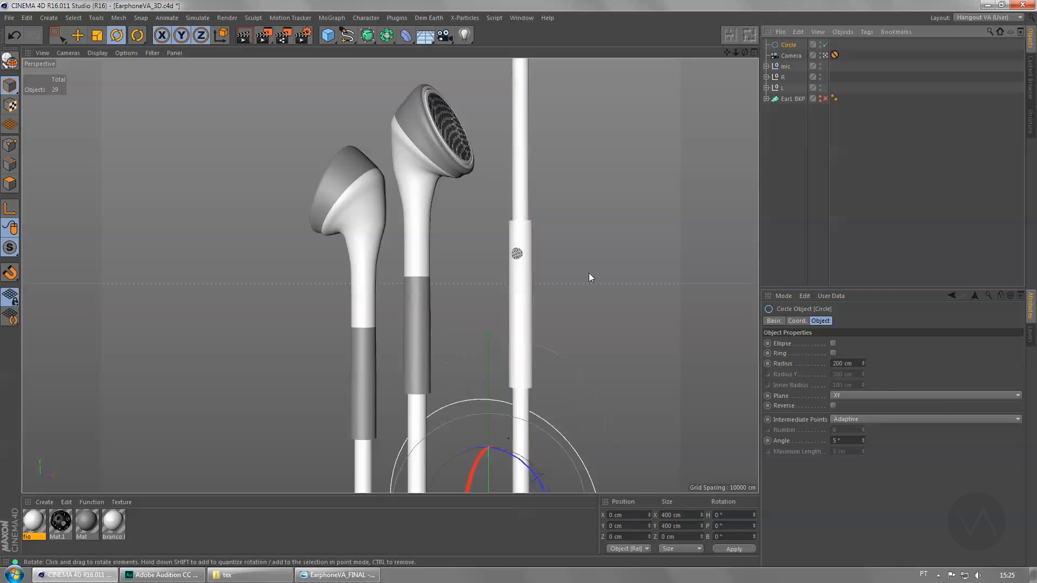
{"action": "key", "text": "r"}
{"action": "left_click", "coordinate": [825, 55]}
{"action": "right_click_drag", "start_coordinate": [491, 364], "coordinate": [471, 444], "text": "alt"}
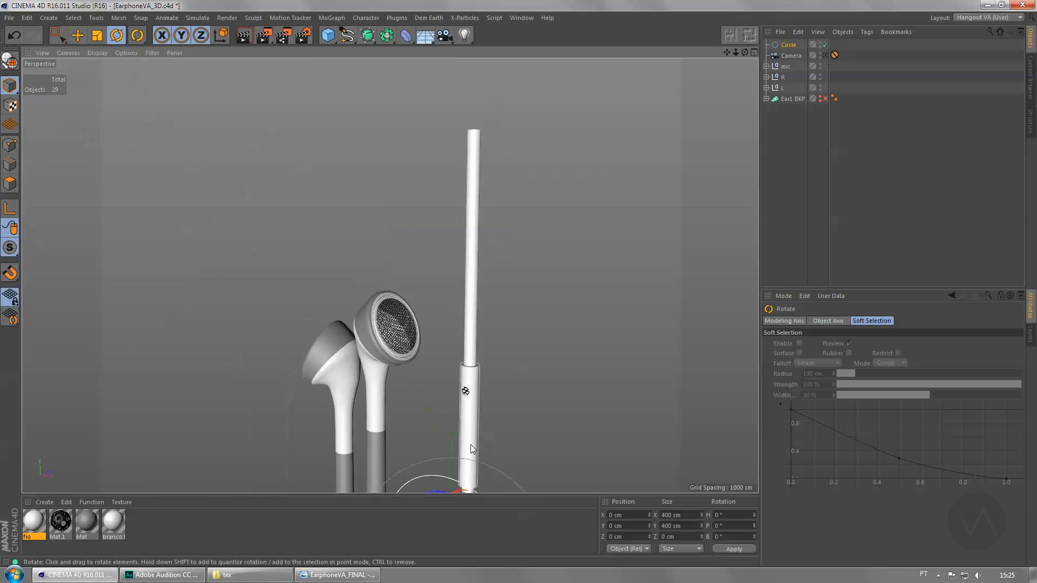
{"action": "middle_click_drag", "start_coordinate": [471, 445], "coordinate": [482, 303], "text": "alt"}
{"action": "left_click_drag", "start_coordinate": [356, 345], "coordinate": [359, 432]}
{"action": "key", "text": "e"}
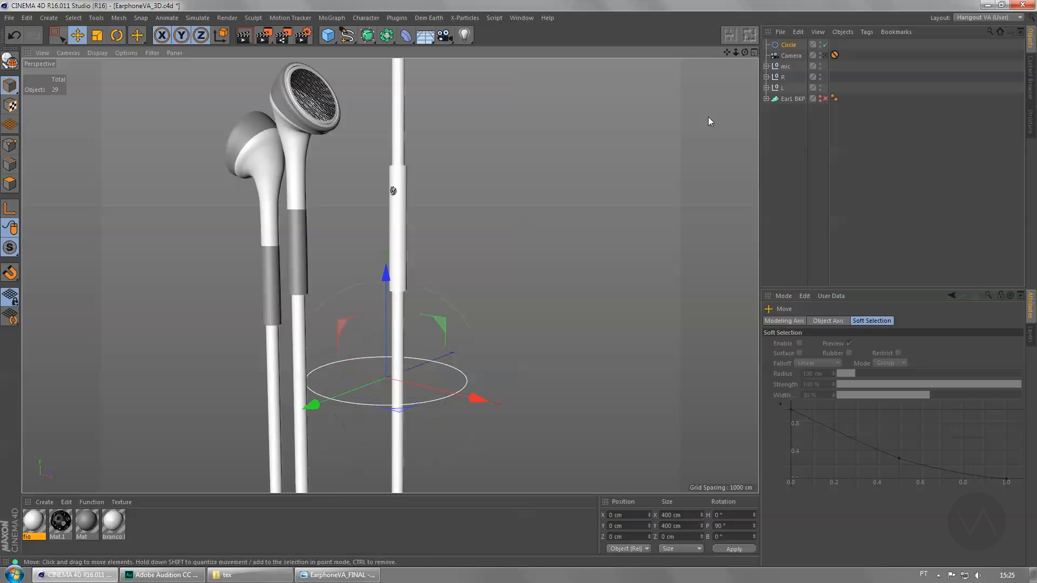
Step: Hide the mic null in the viewport and save the project
{"action": "left_click", "coordinate": [791, 66]}
{"action": "left_click", "coordinate": [819, 64]}
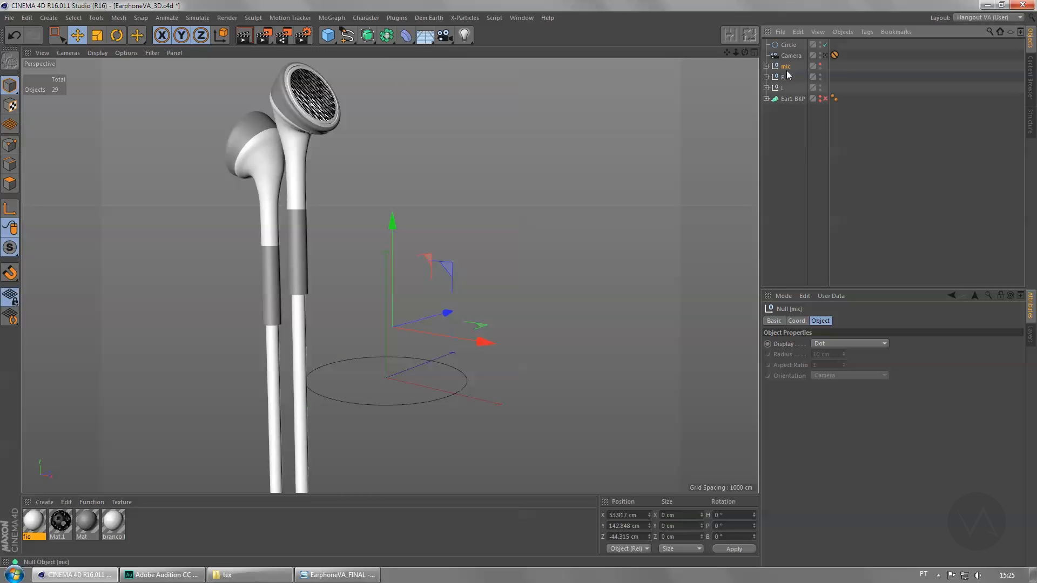
{"action": "key", "text": "ctrl+s"}
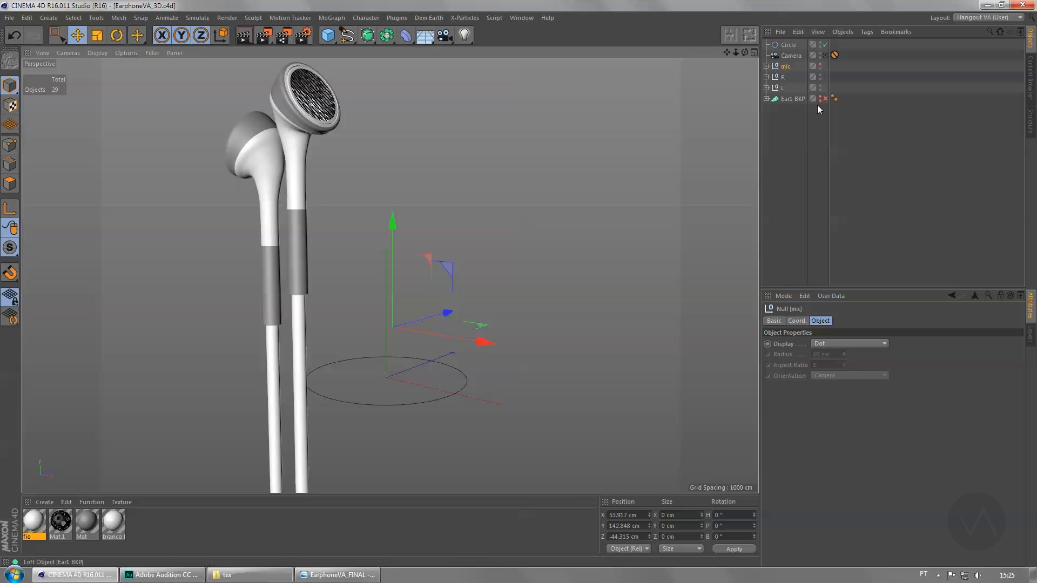
{"action": "left_click", "coordinate": [820, 64]}
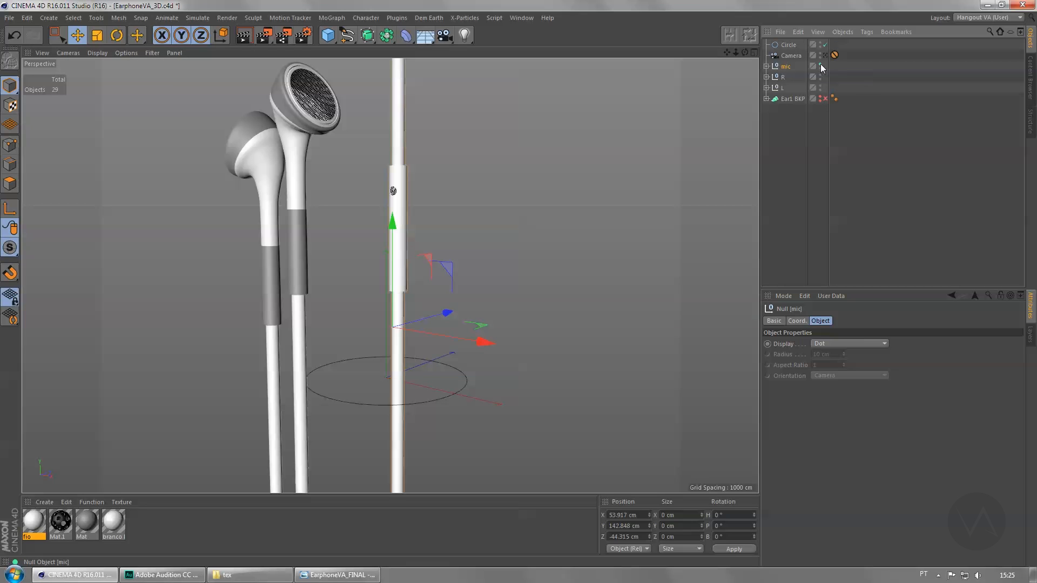
{"action": "left_click", "coordinate": [821, 64]}
Step: Render the current view in the Picture Viewer to check the hidden mic null, then close the viewer and save the project
{"action": "left_click", "coordinate": [263, 35]}
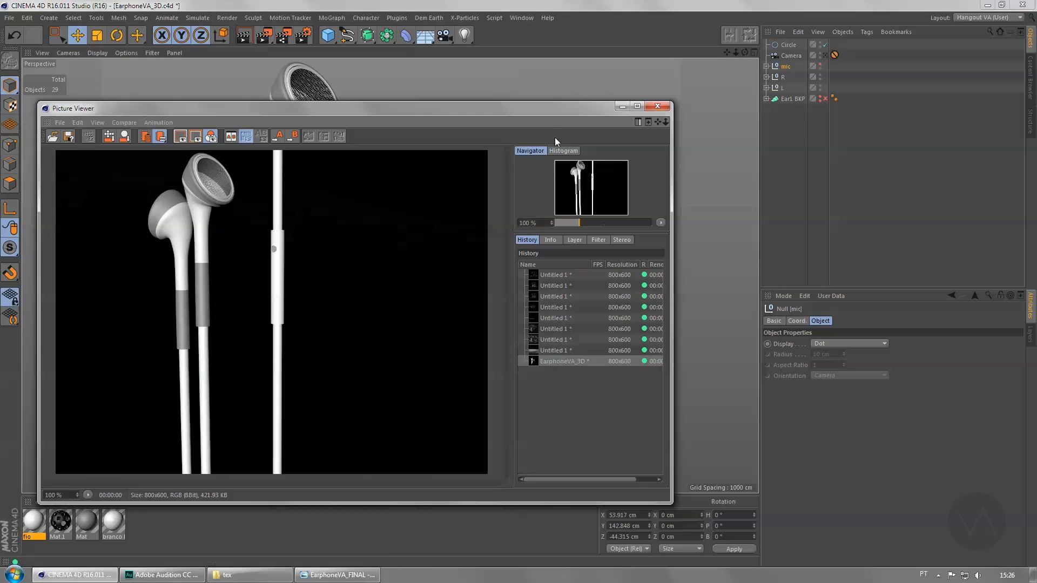
{"action": "left_click", "coordinate": [657, 105]}
{"action": "key", "text": "ctrl+s"}
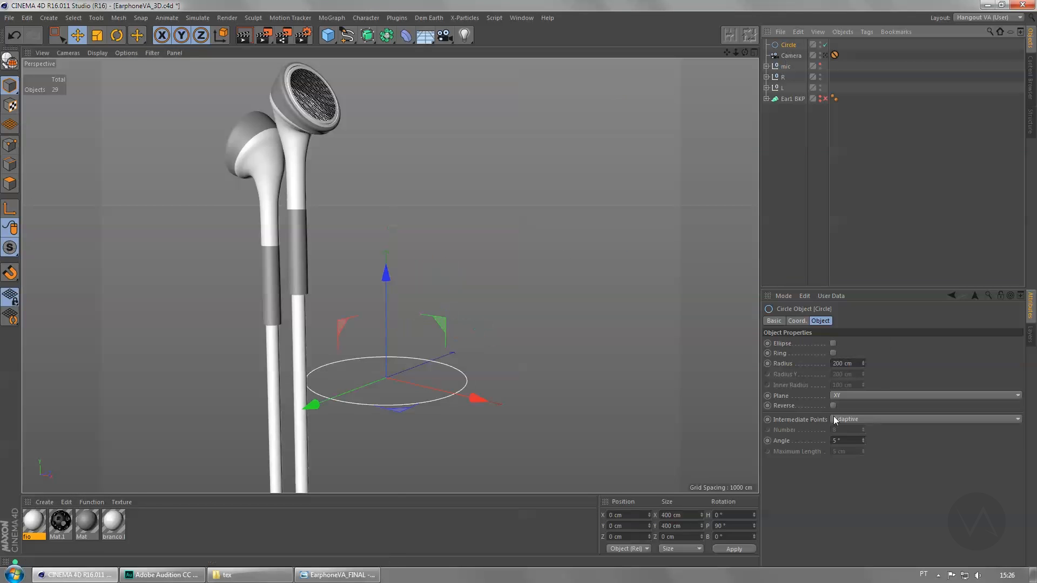
Step: Set the circle spline's radius to 25 cm
{"action": "left_click", "coordinate": [845, 363]}
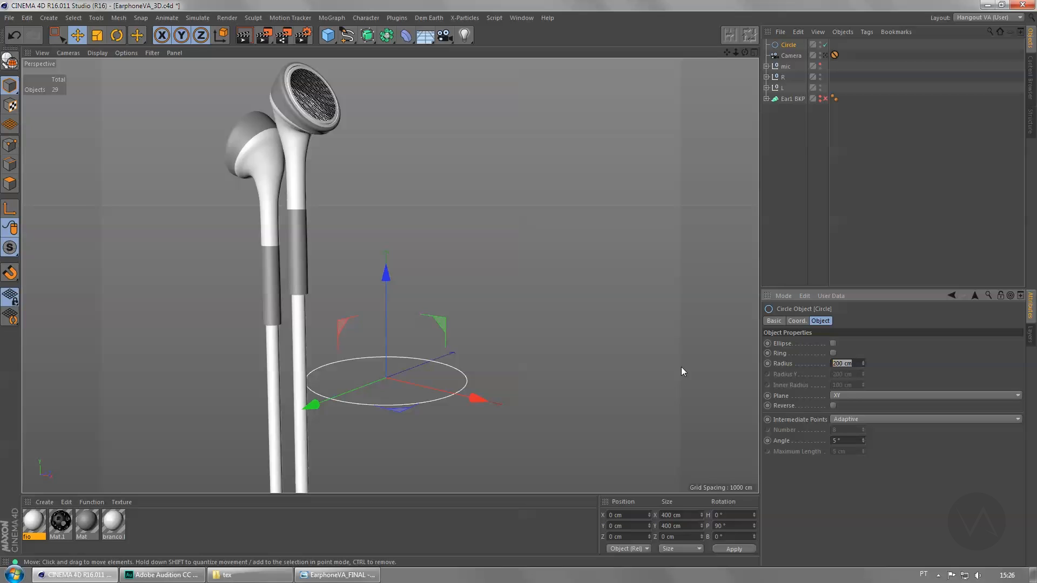
{"action": "type", "text": "25"}
{"action": "key", "text": "Return"}
{"action": "scroll", "coordinate": [340, 397], "scroll_direction": "up", "scroll_amount": 8}
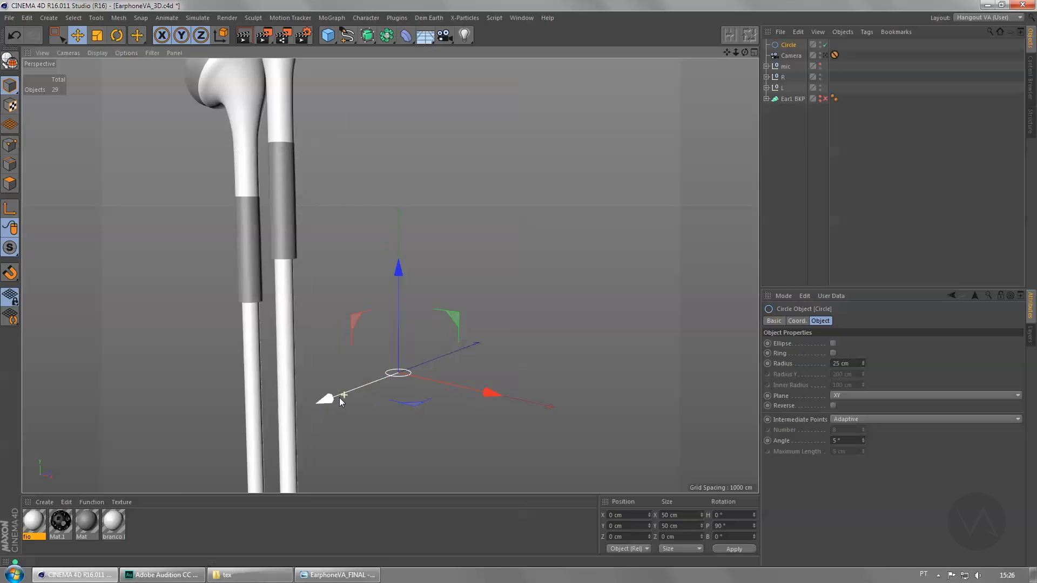
{"action": "left_click_drag", "start_coordinate": [381, 380], "coordinate": [409, 352], "text": "alt"}
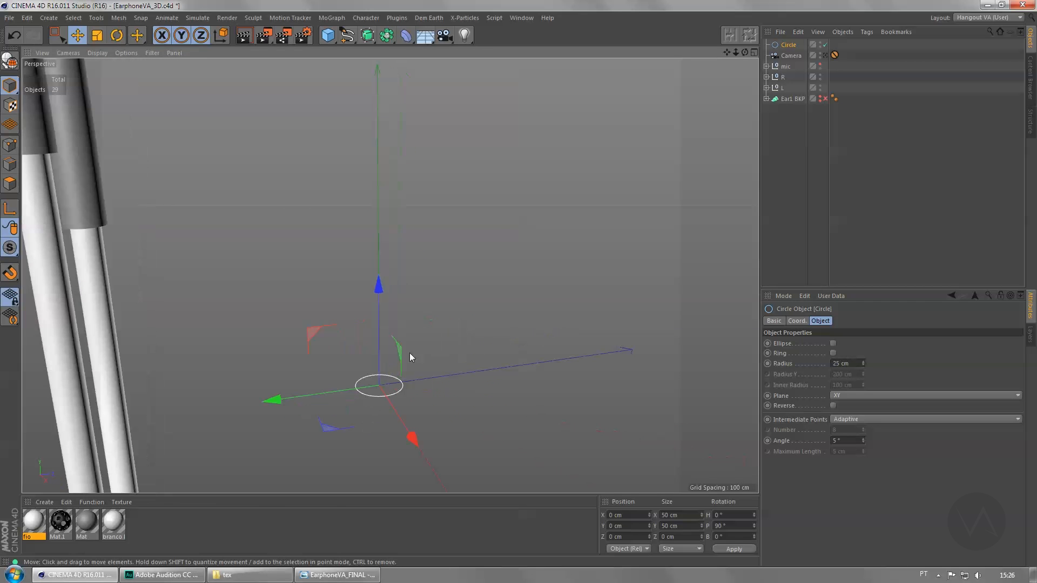
Step: Add a Loft generator and place the circle spline inside it as its child
{"action": "left_click", "coordinate": [367, 35]}
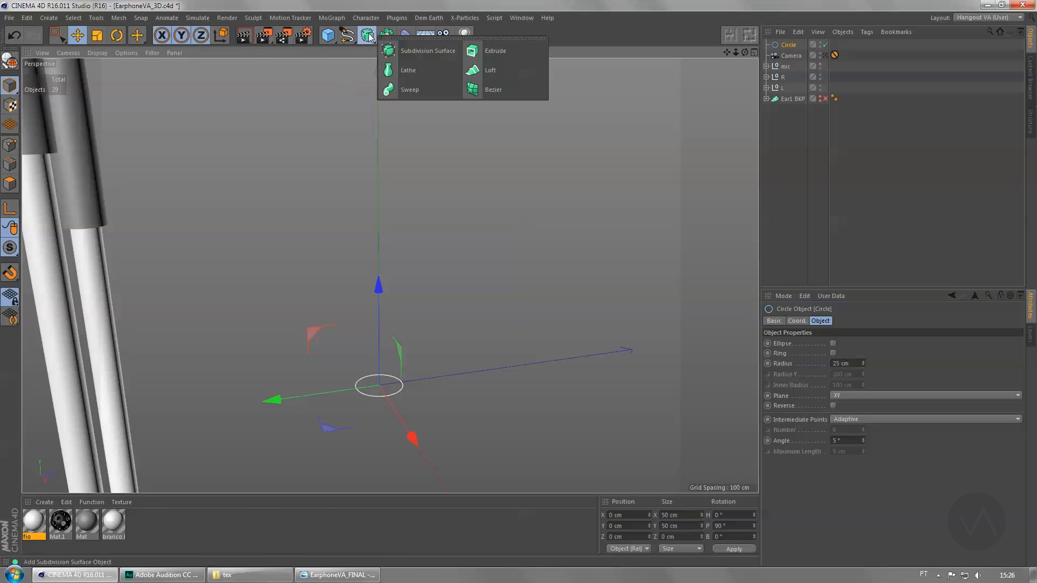
{"action": "left_click", "coordinate": [489, 70]}
{"action": "left_click_drag", "start_coordinate": [789, 56], "coordinate": [788, 47]}
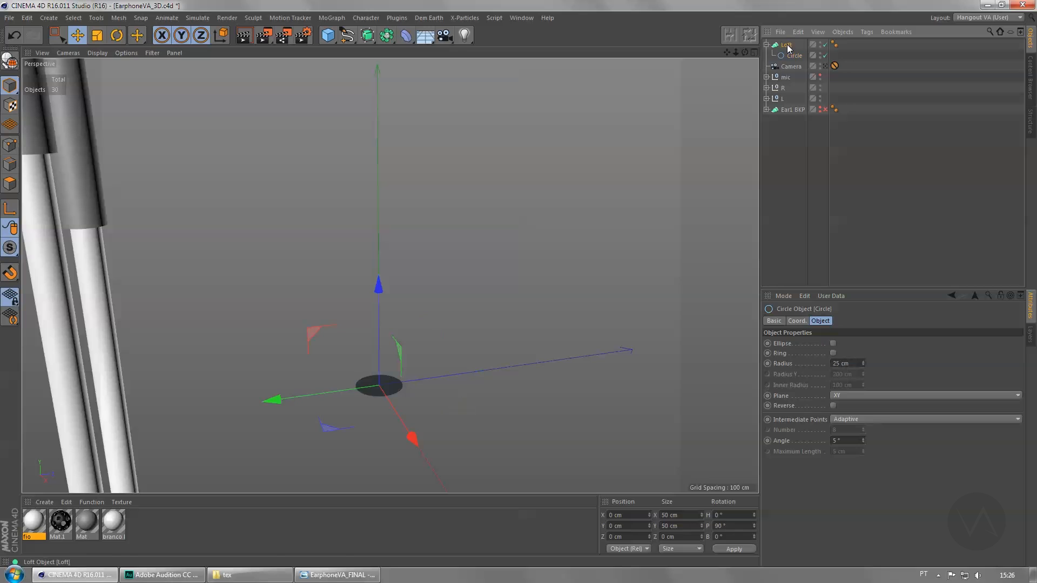
Step: Duplicate the circle upward inside the loft to a height of about 35 cm, forming a short cylinder
{"action": "left_click_drag", "start_coordinate": [471, 319], "coordinate": [353, 392], "text": "alt"}
{"action": "middle_click_drag", "start_coordinate": [432, 395], "coordinate": [377, 437], "text": "alt"}
{"action": "left_click_drag", "start_coordinate": [370, 352], "coordinate": [370, 280], "text": "ctrl"}
{"action": "key", "text": "ctrl+z"}
{"action": "left_click", "coordinate": [790, 56]}
{"action": "left_click_drag", "start_coordinate": [370, 318], "coordinate": [369, 258], "text": "ctrl"}
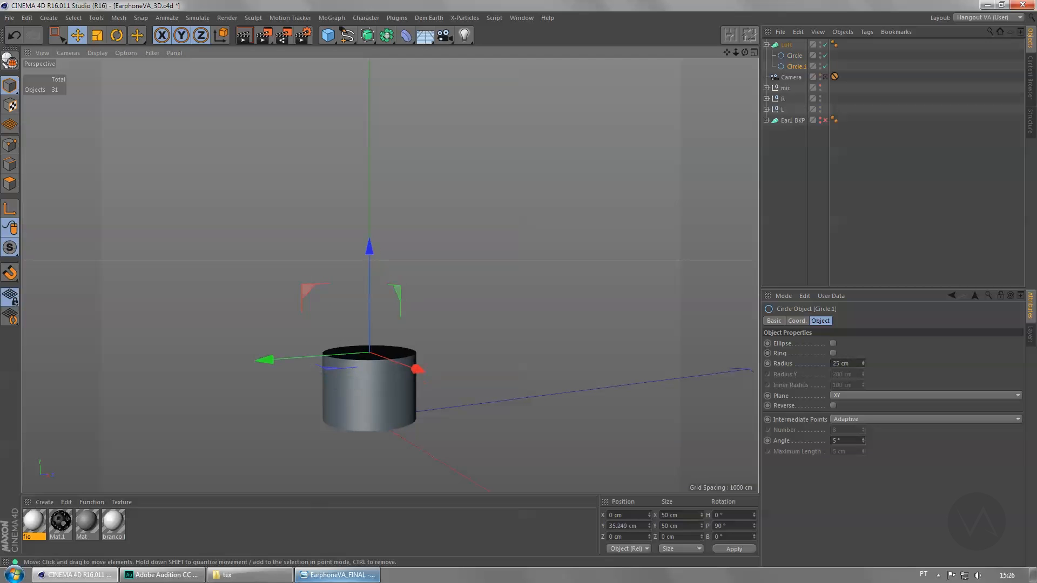
Step: Check the earphone reference image, copy the upper circle higher, and enlarge the copy to about 74 cm wide
{"action": "left_click", "coordinate": [331, 576]}
{"action": "left_click", "coordinate": [330, 576]}
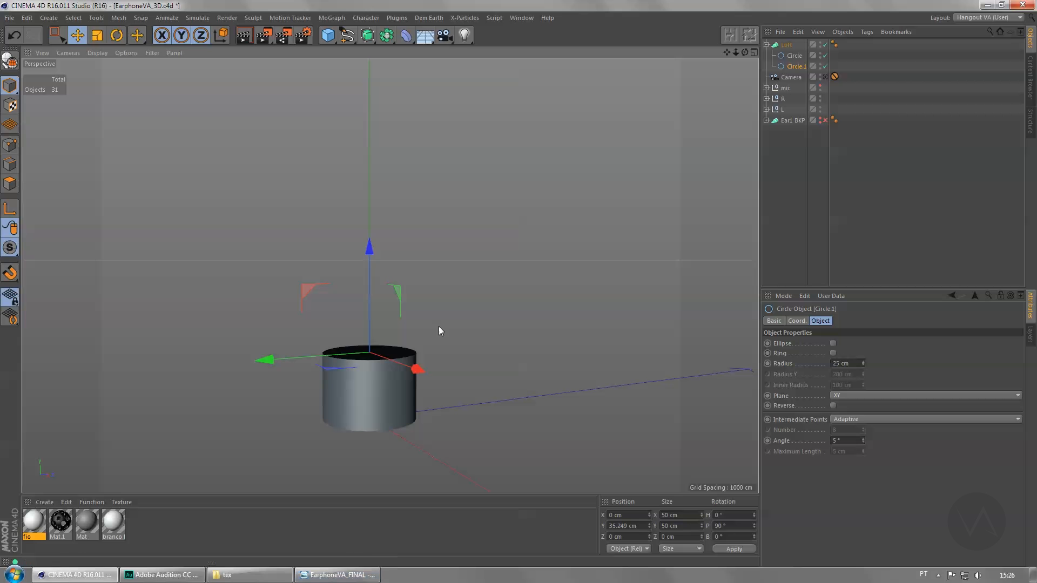
{"action": "left_click_drag", "start_coordinate": [372, 277], "coordinate": [381, 242]}
{"action": "key", "text": "t"}
{"action": "left_click_drag", "start_coordinate": [548, 243], "coordinate": [701, 198]}
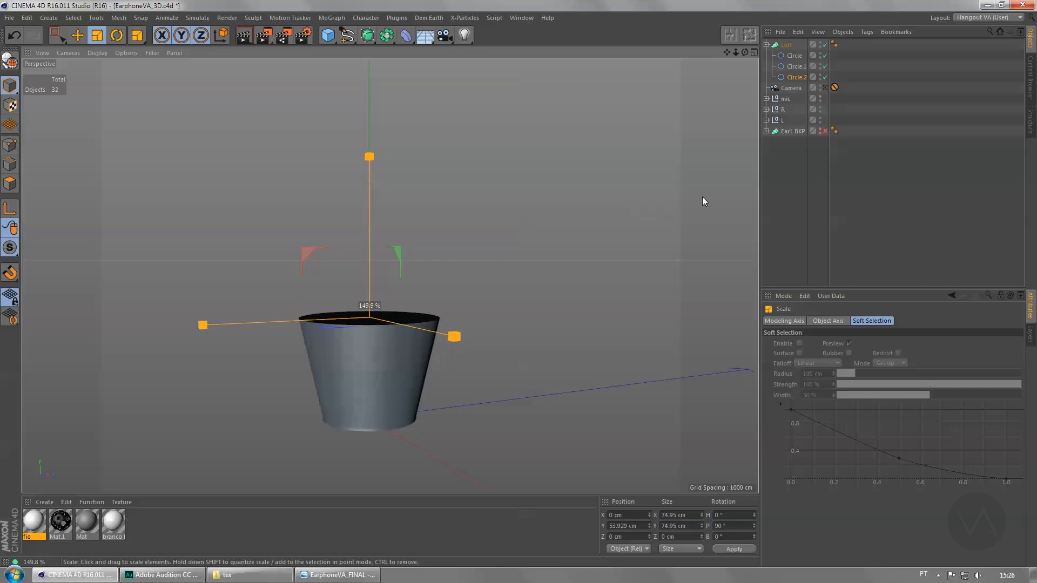
Step: Copy the rim circle twice just above the rim and enlarge the topmost copy to about 113 cm wide
{"action": "key", "text": "e"}
{"action": "left_click_drag", "start_coordinate": [369, 258], "coordinate": [376, 174], "text": "ctrl"}
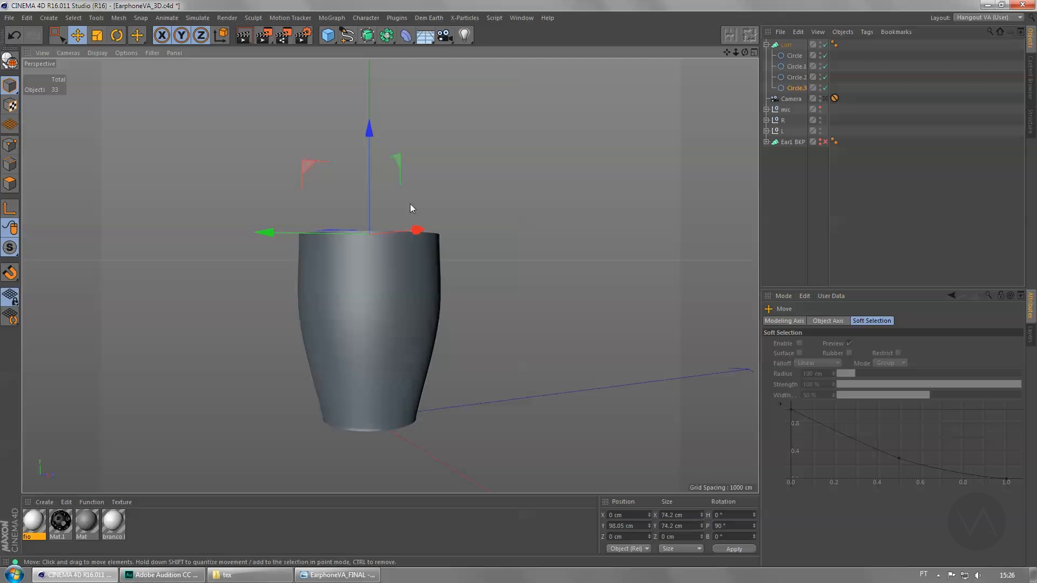
{"action": "left_click_drag", "start_coordinate": [370, 178], "coordinate": [370, 242]}
{"action": "key", "text": "t"}
{"action": "left_click_drag", "start_coordinate": [254, 420], "coordinate": [414, 372]}
Step: Position the wide top circle about 60 cm high, using the reference image, and scale it to about 86 cm
{"action": "key", "text": "e"}
{"action": "left_click_drag", "start_coordinate": [375, 226], "coordinate": [368, 89]}
{"action": "left_click", "coordinate": [357, 575]}
{"action": "left_click", "coordinate": [358, 575]}
{"action": "left_click_drag", "start_coordinate": [371, 100], "coordinate": [365, 238]}
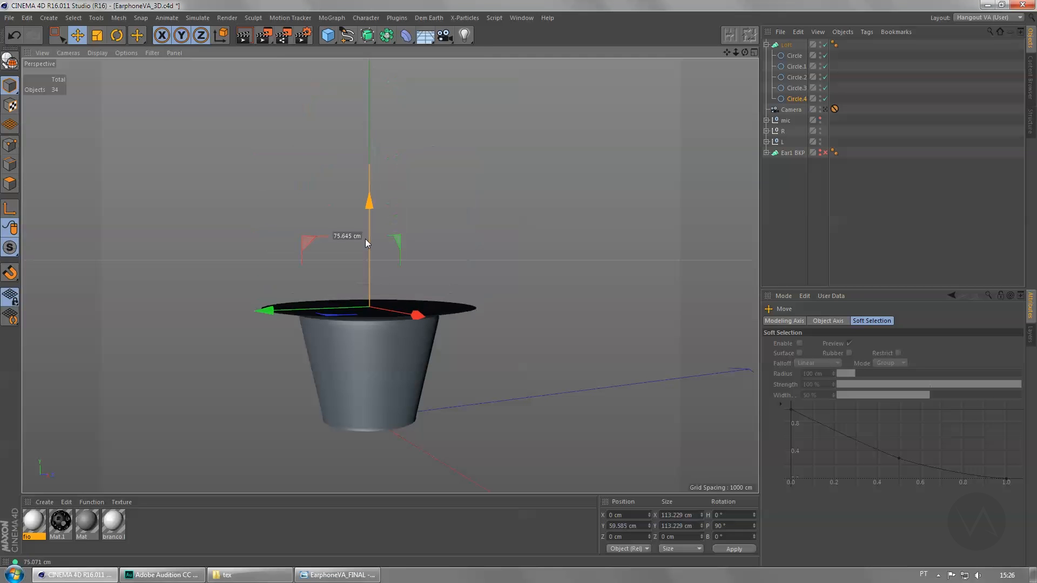
{"action": "key", "text": "t"}
{"action": "left_click_drag", "start_coordinate": [553, 310], "coordinate": [506, 271]}
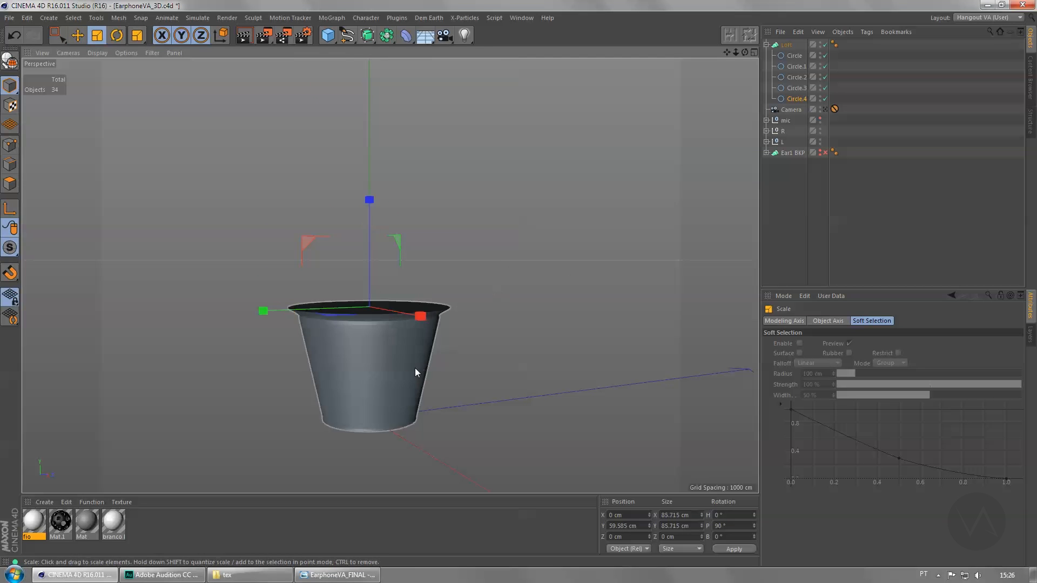
Step: Duplicate the top circle upward to a height of about 130 cm to form the plug's main body
{"action": "scroll", "coordinate": [415, 367], "scroll_direction": "up", "scroll_amount": 3}
{"action": "key", "text": "e"}
{"action": "left_click_drag", "start_coordinate": [357, 241], "coordinate": [361, 92], "text": "ctrl"}
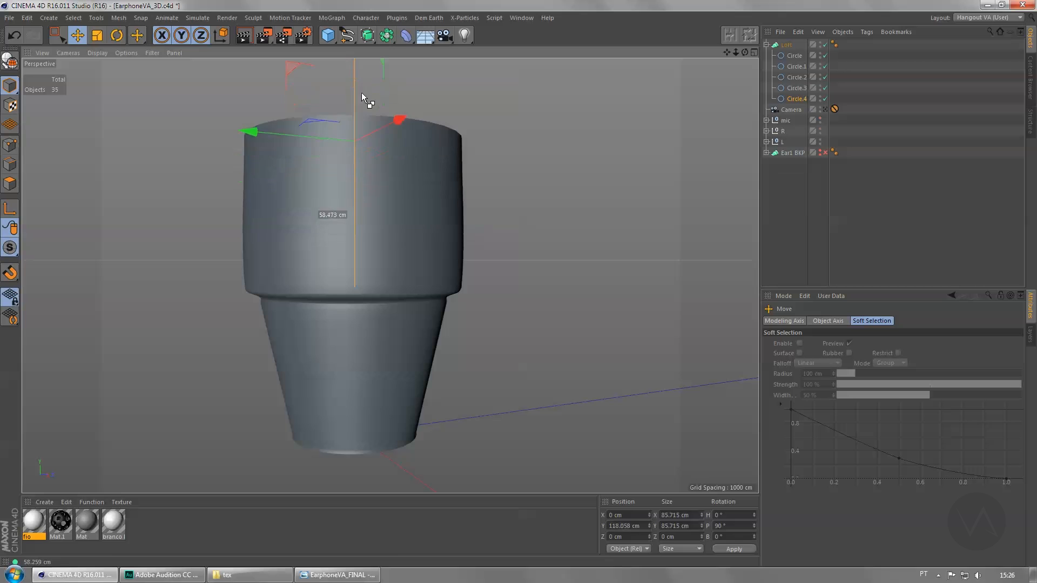
{"action": "scroll", "coordinate": [381, 217], "scroll_direction": "down", "scroll_amount": 3}
{"action": "middle_click_drag", "start_coordinate": [395, 290], "coordinate": [393, 393], "text": "alt"}
{"action": "left_click_drag", "start_coordinate": [356, 349], "coordinate": [354, 377], "text": "alt"}
{"action": "scroll", "coordinate": [335, 326], "scroll_direction": "up", "scroll_amount": 1}
{"action": "left_click_drag", "start_coordinate": [356, 179], "coordinate": [350, 154]}
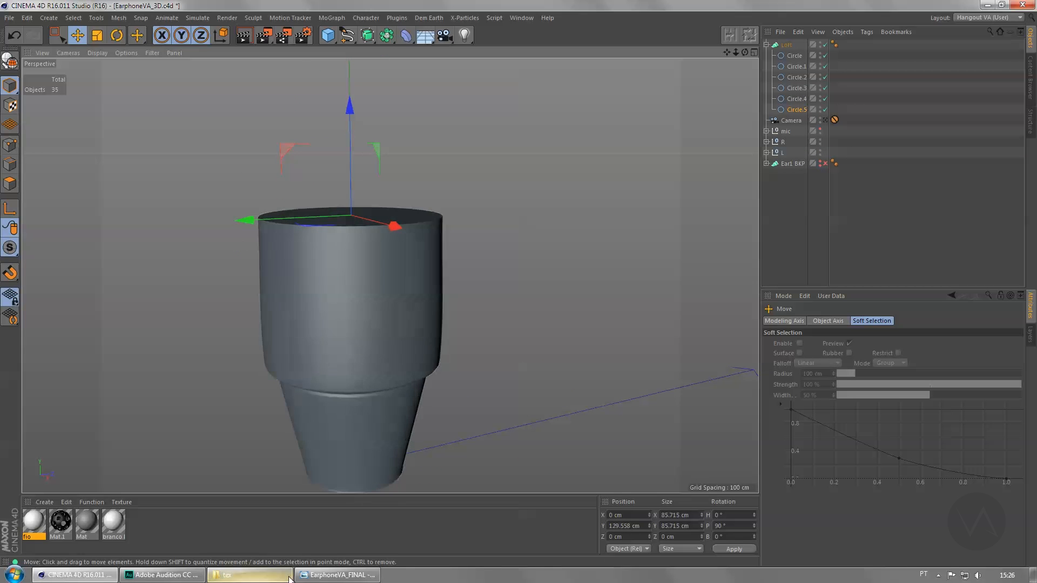
Step: Compare the proportions with the reference image and raise the body's top circle to about 157 cm
{"action": "left_click", "coordinate": [329, 575]}
{"action": "left_click", "coordinate": [329, 576]}
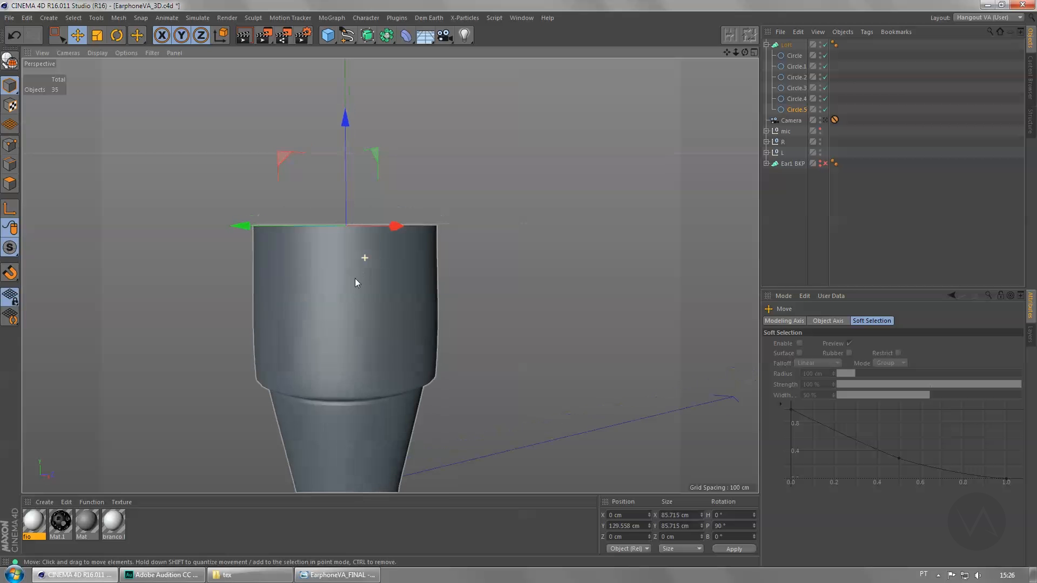
{"action": "left_click_drag", "start_coordinate": [346, 177], "coordinate": [350, 118]}
{"action": "scroll", "coordinate": [370, 313], "scroll_direction": "down", "scroll_amount": 4}
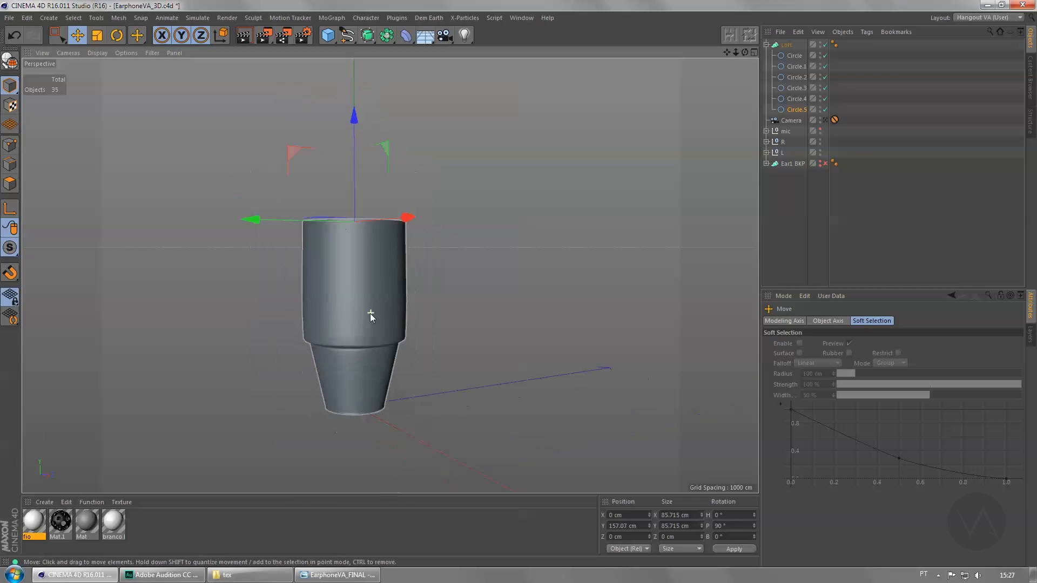
Step: Copy the top circle to about 159 cm, and add another copy above it scaled to about 63 cm wide
{"action": "scroll", "coordinate": [373, 278], "scroll_direction": "up", "scroll_amount": 6}
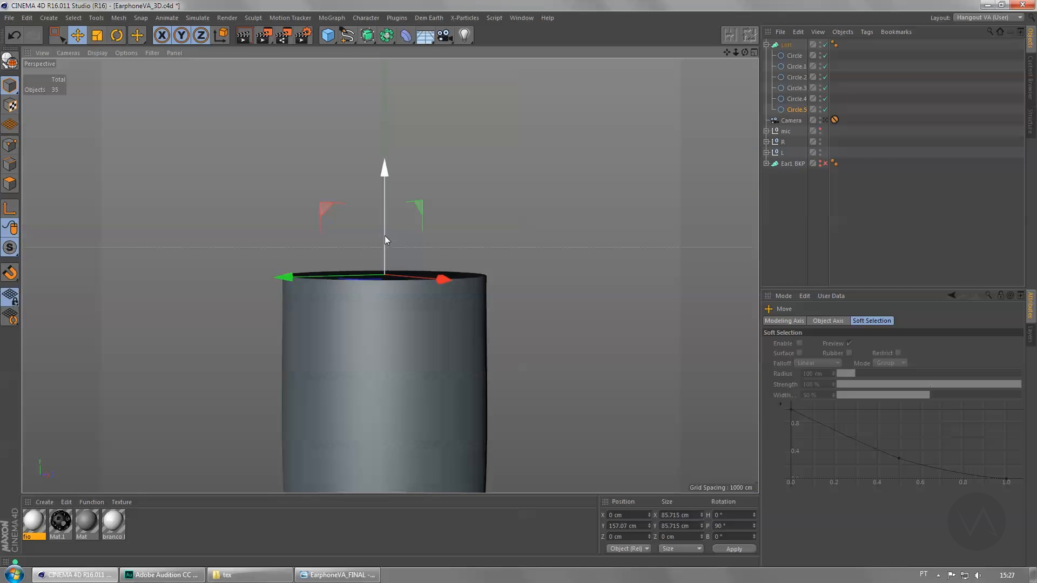
{"action": "left_click_drag", "start_coordinate": [384, 235], "coordinate": [384, 229], "text": "ctrl"}
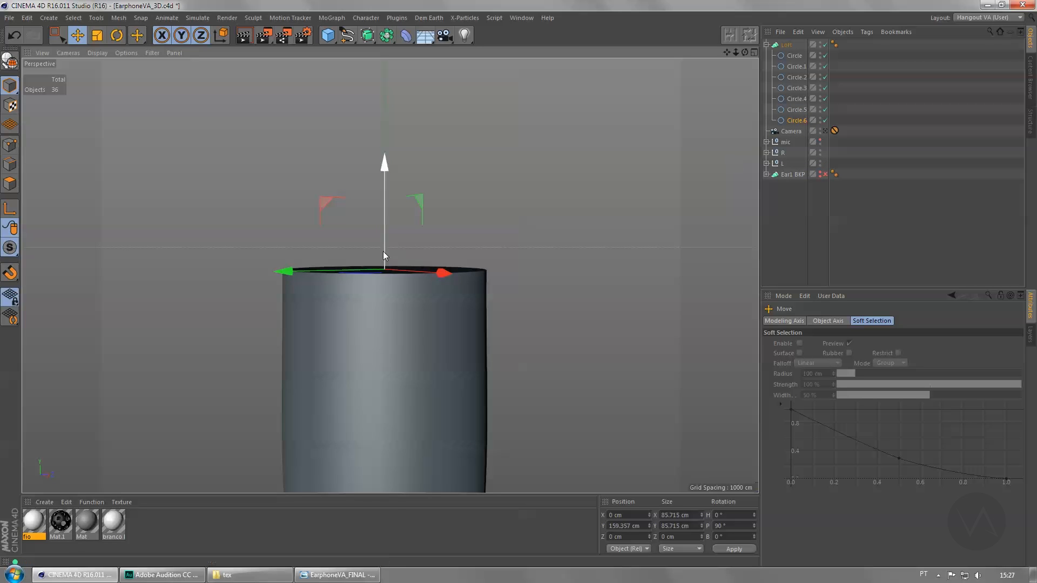
{"action": "left_click_drag", "start_coordinate": [386, 338], "coordinate": [388, 209], "text": "alt"}
{"action": "key", "text": "t"}
{"action": "left_click_drag", "start_coordinate": [613, 221], "coordinate": [492, 221]}
Step: Disable the loft and shrink the second circle from the top slightly to about 85 cm wide
{"action": "left_click", "coordinate": [792, 120]}
{"action": "left_click", "coordinate": [795, 111]}
{"action": "left_click", "coordinate": [795, 118]}
{"action": "left_click", "coordinate": [795, 111]}
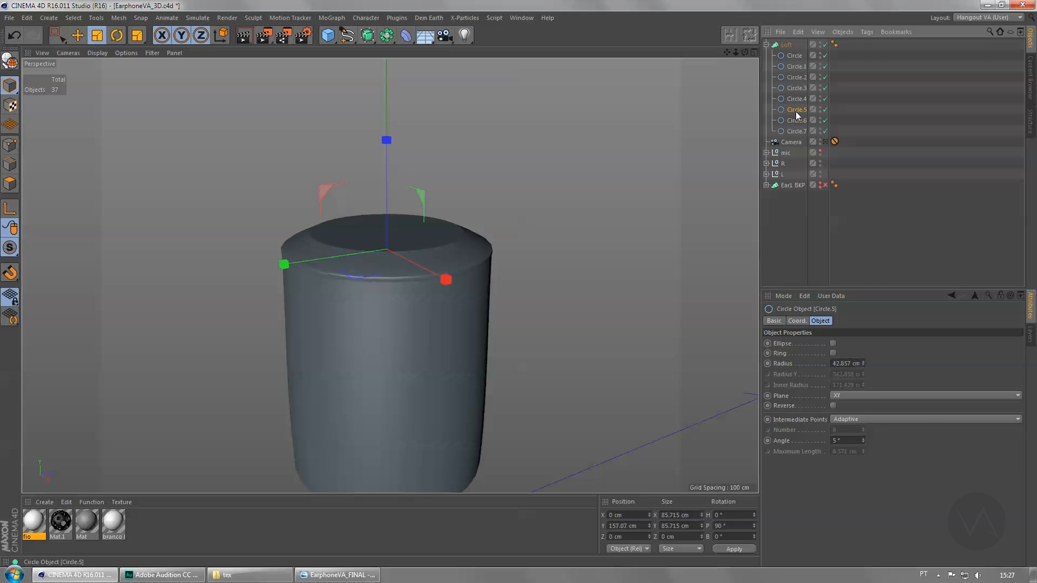
{"action": "left_click", "coordinate": [825, 45]}
{"action": "right_click_drag", "start_coordinate": [321, 294], "coordinate": [386, 295], "text": "alt"}
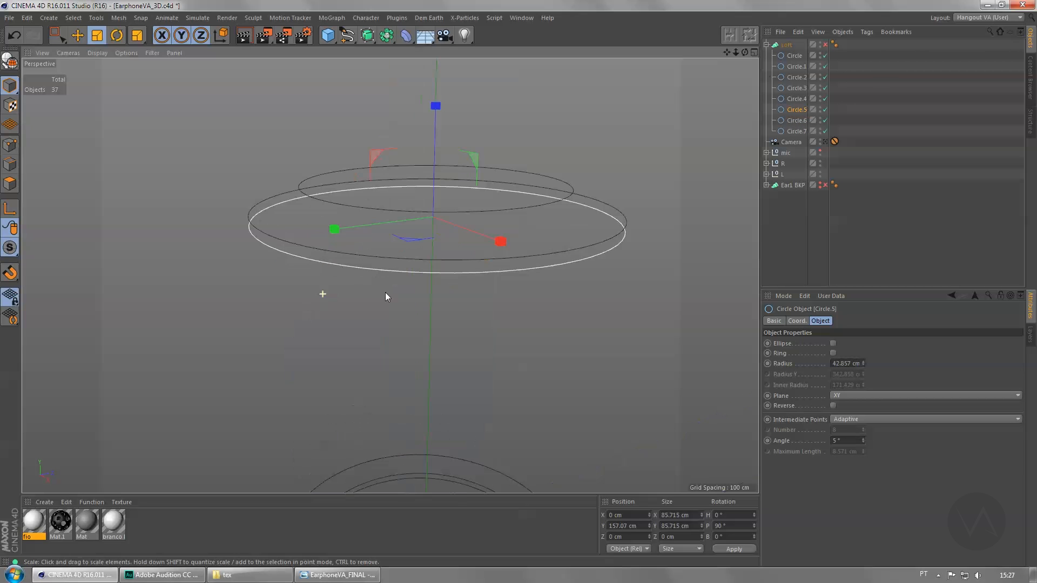
{"action": "left_click", "coordinate": [370, 254]}
{"action": "left_click_drag", "start_coordinate": [388, 275], "coordinate": [370, 308], "text": "alt"}
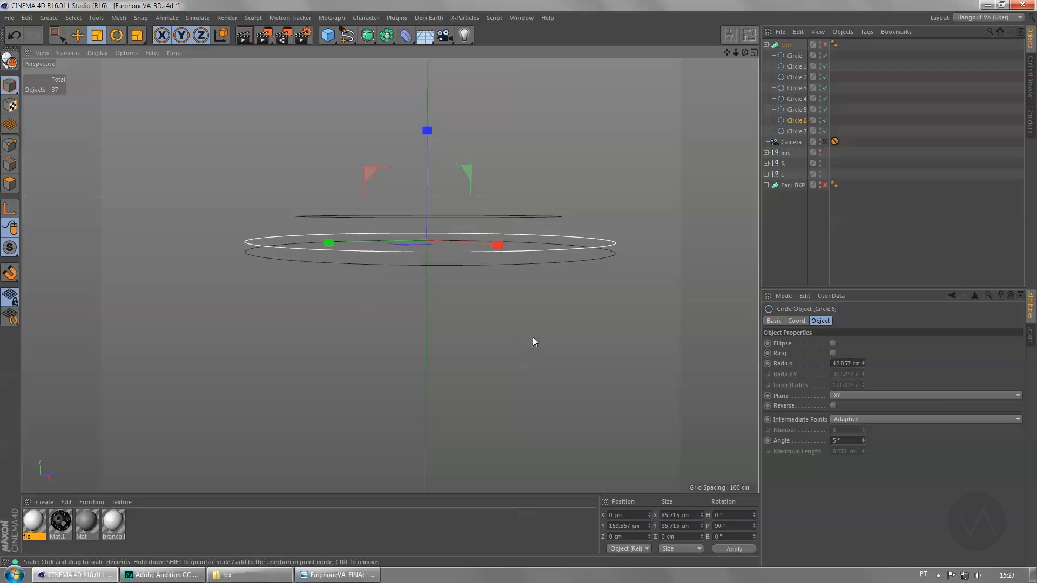
{"action": "key", "text": "t"}
{"action": "left_click_drag", "start_coordinate": [623, 252], "coordinate": [621, 250]}
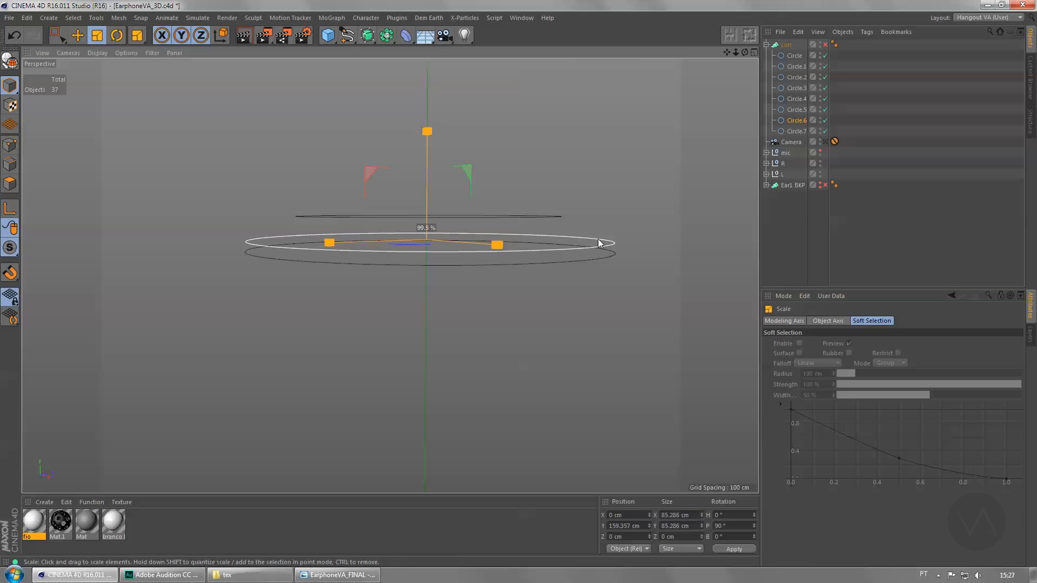
Step: Lower the second circle from the top slightly and re-enable the loft to tighten the body's upper edge
{"action": "key", "text": "e"}
{"action": "left_click_drag", "start_coordinate": [424, 148], "coordinate": [427, 151]}
{"action": "left_click", "coordinate": [825, 45]}
{"action": "left_click_drag", "start_coordinate": [401, 255], "coordinate": [411, 270], "text": "alt"}
{"action": "mouse_move", "coordinate": [432, 187]}
{"action": "left_mouse_down"}
{"action": "mouse_move", "coordinate": [434, 169]}
{"action": "mouse_move", "coordinate": [436, 190]}
{"action": "left_mouse_up"}
Step: Lower the topmost circle to a height of about 161 cm to flatten the body's cap
{"action": "left_click", "coordinate": [796, 131]}
{"action": "left_click_drag", "start_coordinate": [430, 141], "coordinate": [429, 161]}
{"action": "left_click_drag", "start_coordinate": [401, 286], "coordinate": [403, 388], "text": "alt"}
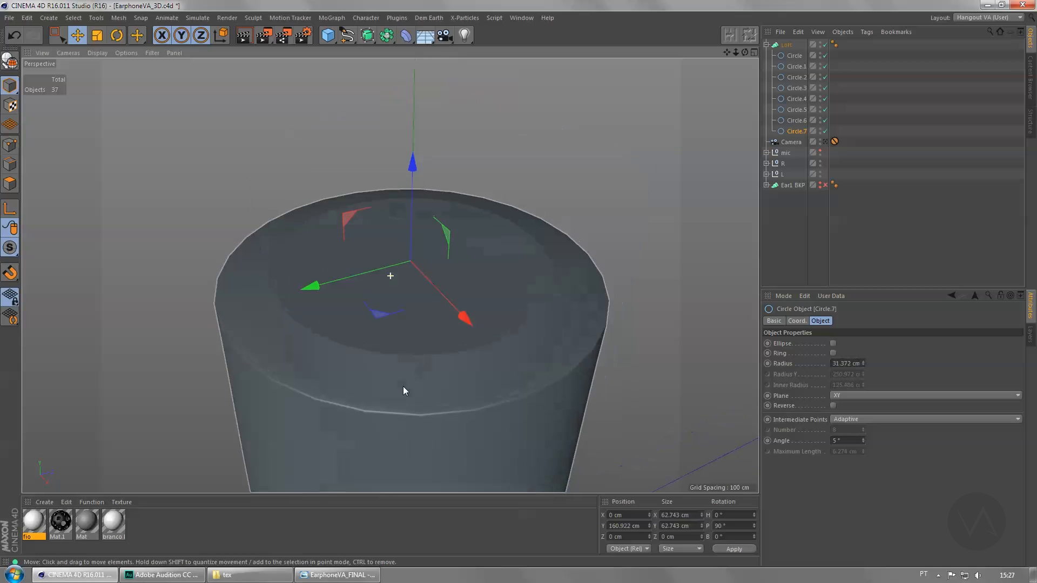
Step: Duplicate the cap's circle to about 162 cm high and scale the copy down toward the connector's neck
{"action": "scroll", "coordinate": [397, 205], "scroll_direction": "up", "scroll_amount": 3}
{"action": "left_click_drag", "start_coordinate": [412, 190], "coordinate": [413, 187], "text": "ctrl"}
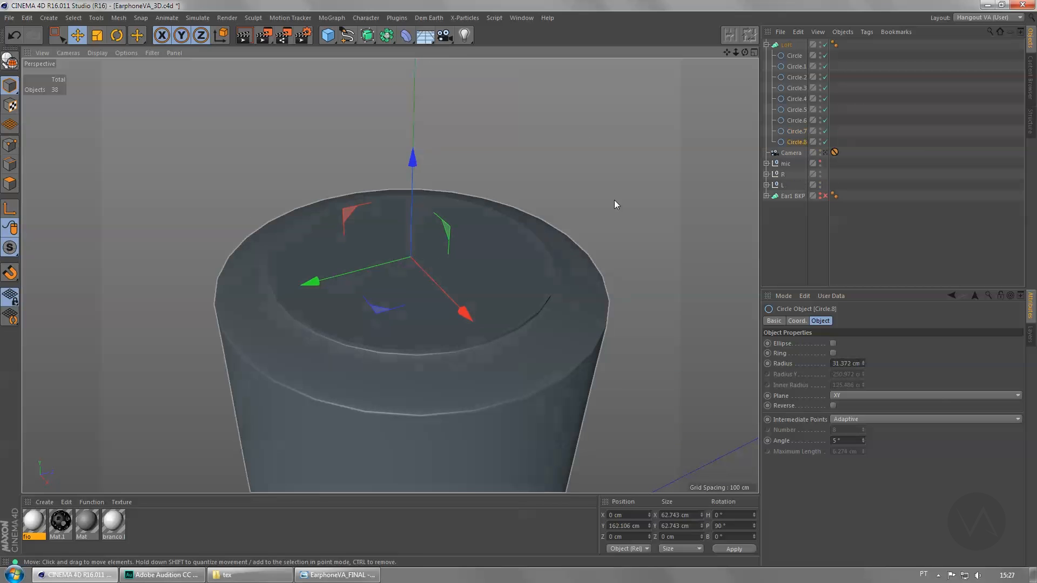
{"action": "key", "text": "t"}
{"action": "left_click_drag", "start_coordinate": [679, 168], "coordinate": [422, 121]}
{"action": "key", "text": "e"}
{"action": "right_click_drag", "start_coordinate": [471, 298], "coordinate": [465, 332], "text": "alt"}
{"action": "left_click_drag", "start_coordinate": [465, 332], "coordinate": [421, 367], "text": "alt"}
Step: Check the reference image and raise the neck's top circle, about 32 cm wide, to about 166 cm
{"action": "left_click", "coordinate": [358, 577]}
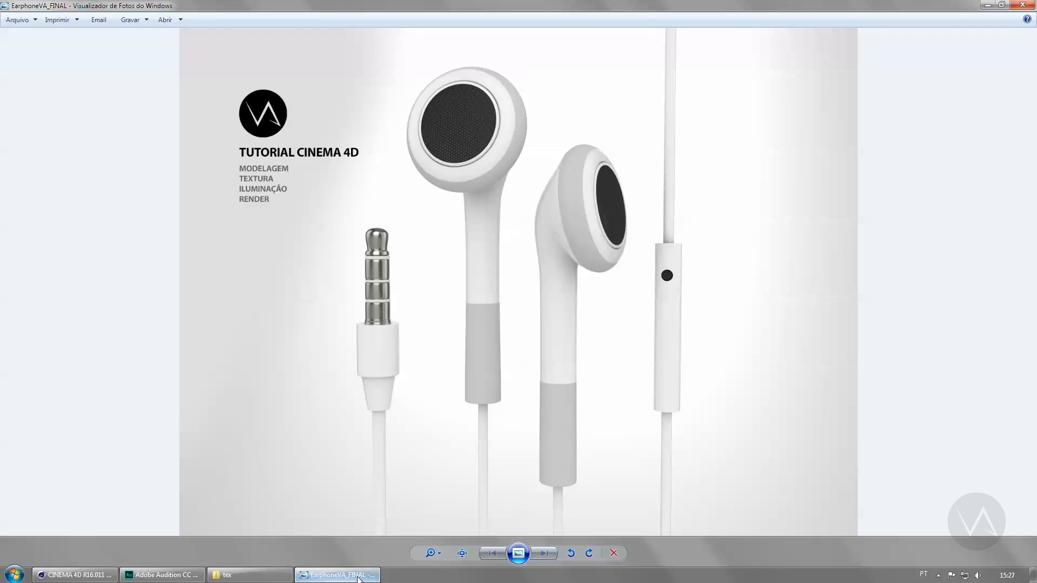
{"action": "left_click", "coordinate": [358, 576]}
{"action": "scroll", "coordinate": [404, 344], "scroll_direction": "up", "scroll_amount": 4}
{"action": "left_click_drag", "start_coordinate": [403, 219], "coordinate": [578, 291]}
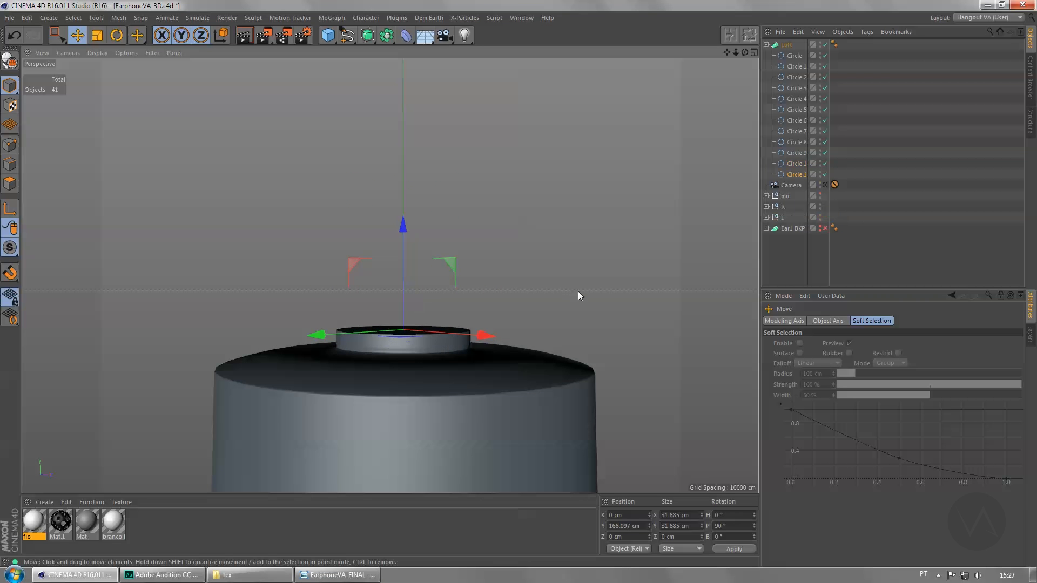
Step: Duplicate the neck's top circle to about 167 cm high and shrink the copy to about 30 cm wide
{"action": "left_click_drag", "start_coordinate": [403, 286], "coordinate": [403, 283], "text": "ctrl"}
{"action": "key", "text": "t"}
{"action": "left_click_drag", "start_coordinate": [620, 228], "coordinate": [606, 232], "text": "ctrl"}
{"action": "key", "text": "e"}
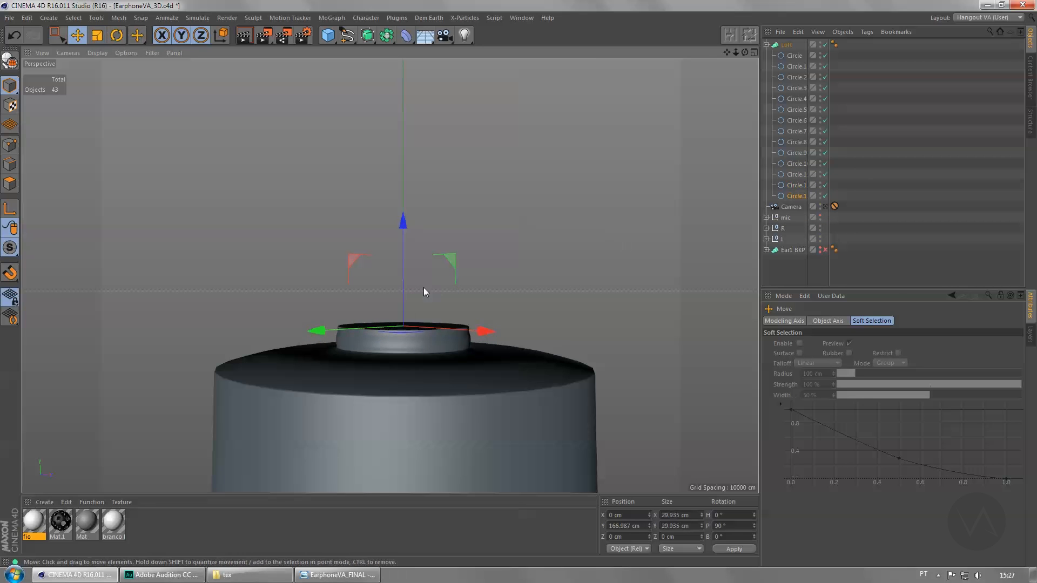
Step: Raise the neck's top, narrow it to about 28 cm, and duplicate its circle up to about 191 cm
{"action": "left_click_drag", "start_coordinate": [404, 280], "coordinate": [406, 248]}
{"action": "key", "text": "t"}
{"action": "left_click_drag", "start_coordinate": [583, 236], "coordinate": [559, 242]}
{"action": "key", "text": "e"}
{"action": "left_click_drag", "start_coordinate": [401, 233], "coordinate": [402, 167], "text": "ctrl"}
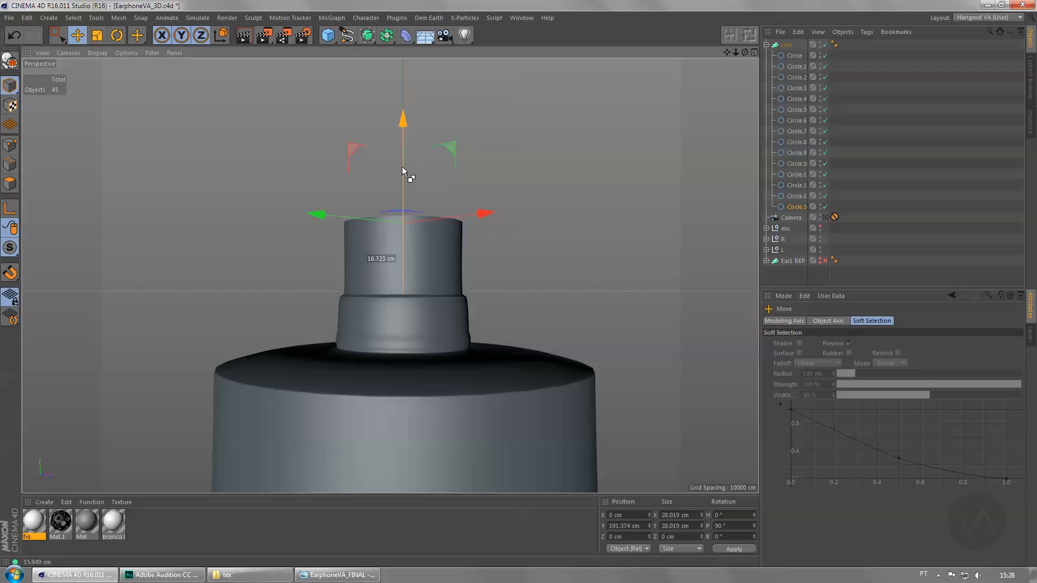
Step: Check the reference image, copy the top circle to about 192 cm high, and shrink it to about 26 cm
{"action": "left_click", "coordinate": [354, 576]}
{"action": "left_click", "coordinate": [353, 575]}
{"action": "scroll", "coordinate": [427, 270], "scroll_direction": "up", "scroll_amount": 5}
{"action": "left_click_drag", "start_coordinate": [396, 158], "coordinate": [396, 155], "text": "ctrl"}
{"action": "key", "text": "t"}
{"action": "left_click_drag", "start_coordinate": [638, 175], "coordinate": [605, 178]}
{"action": "key", "text": "e"}
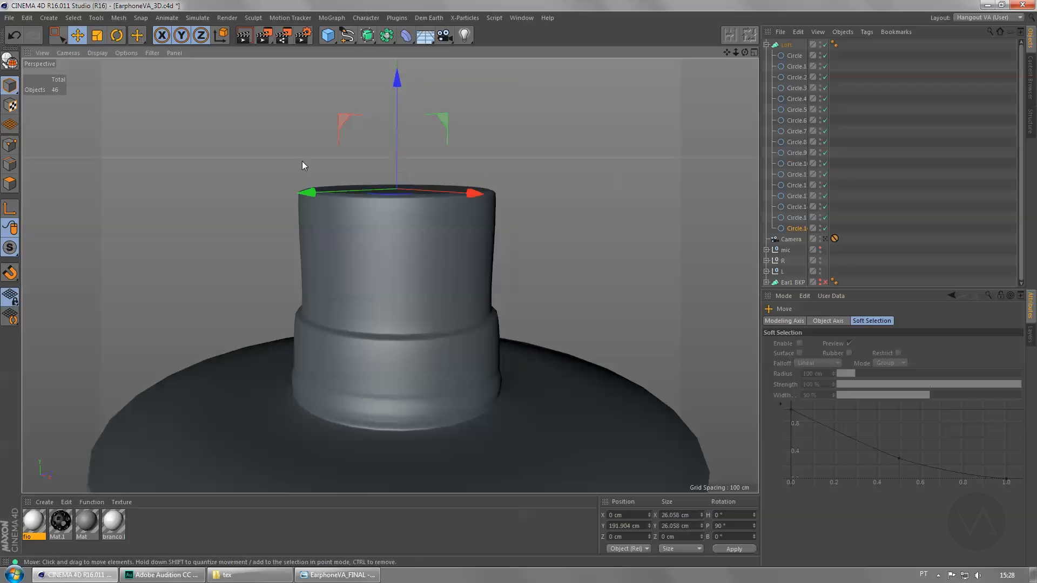
Step: Form a groove by widening a circle copy to about 27.5 cm, and duplicate it up to about 198.2 cm
{"action": "left_click_drag", "start_coordinate": [394, 134], "coordinate": [306, 289], "text": "ctrl"}
{"action": "key", "text": "t"}
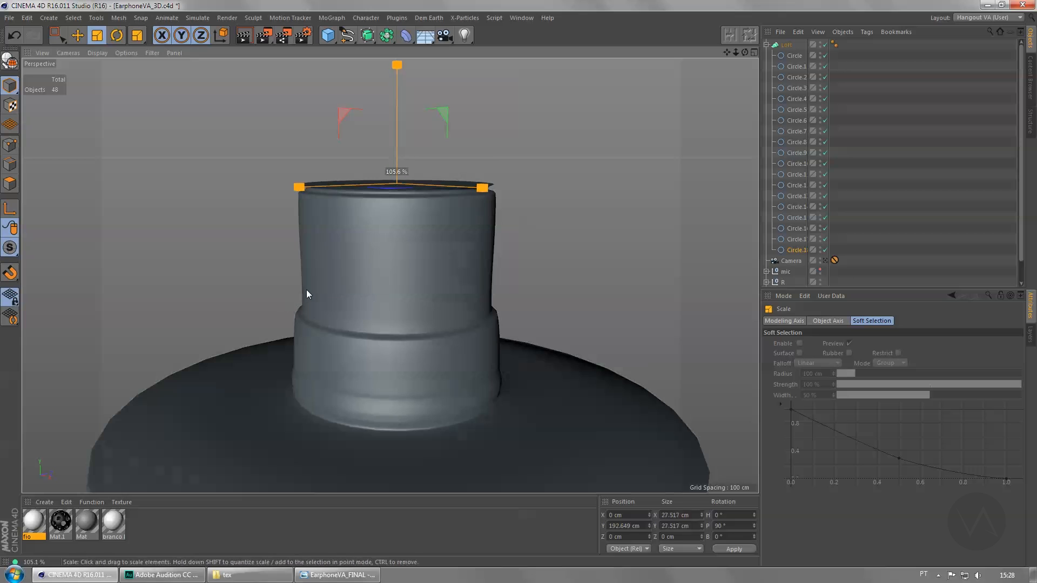
{"action": "key", "text": "e"}
{"action": "left_click_drag", "start_coordinate": [397, 128], "coordinate": [395, 88], "text": "ctrl"}
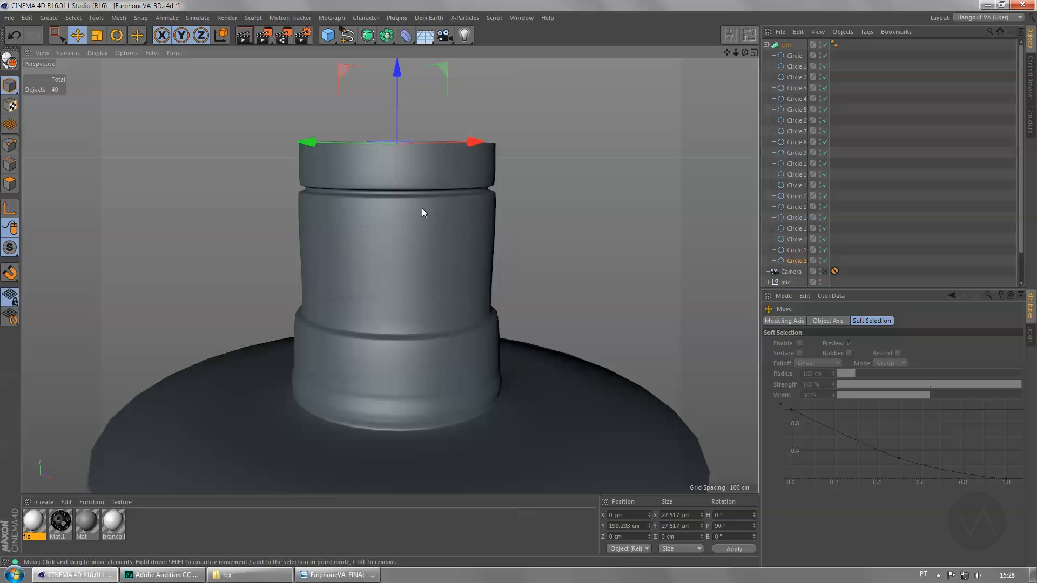
Step: Check the reference image, copy the ring's top circle to about 198.6 cm, and scale it to about 25 cm
{"action": "key", "text": "alt+Tab"}
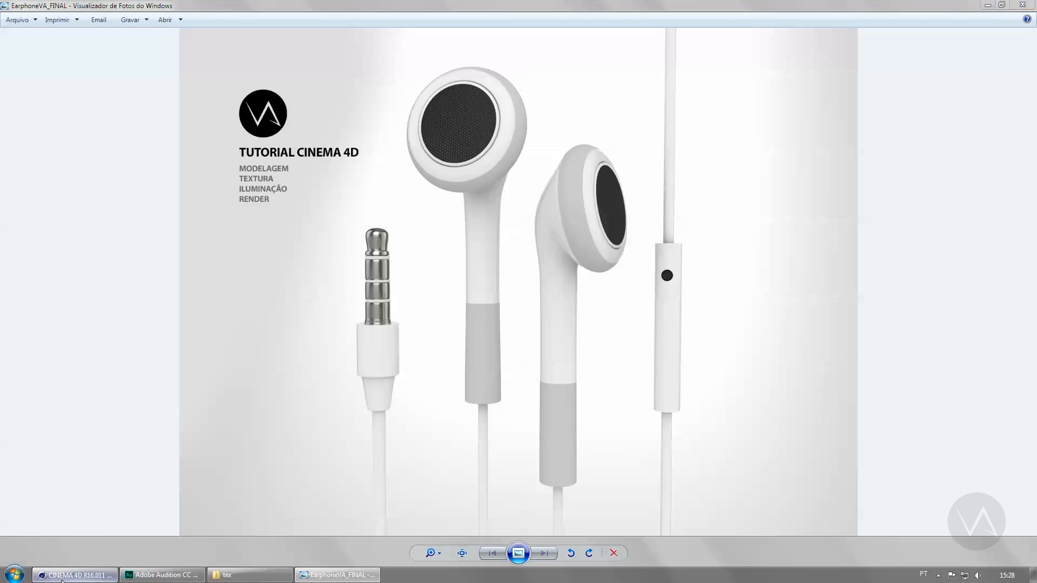
{"action": "key", "text": "alt+Tab"}
{"action": "left_click_drag", "start_coordinate": [391, 179], "coordinate": [391, 178], "text": "ctrl"}
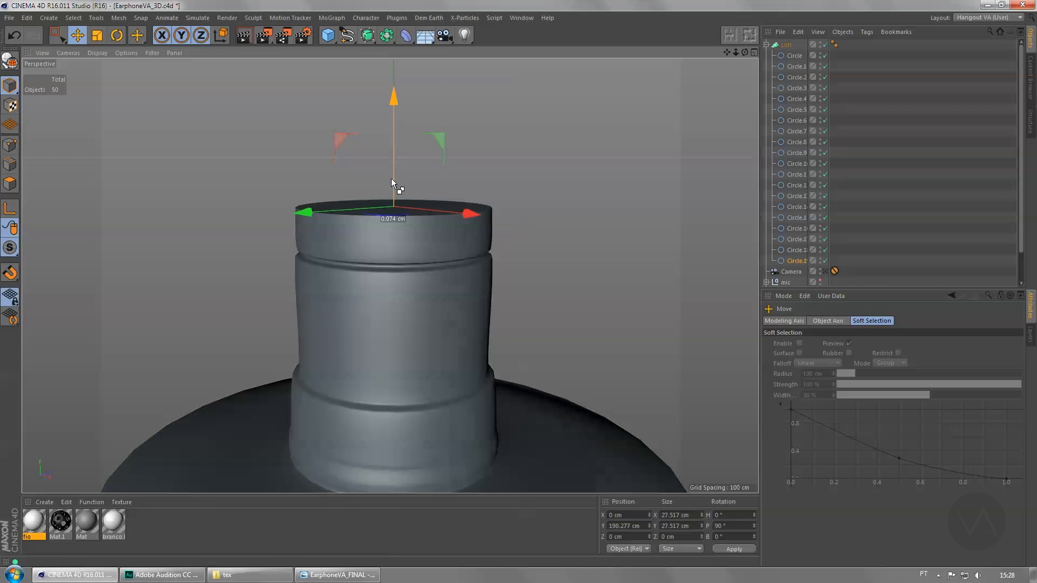
{"action": "key", "text": "t"}
{"action": "left_click_drag", "start_coordinate": [625, 170], "coordinate": [585, 172]}
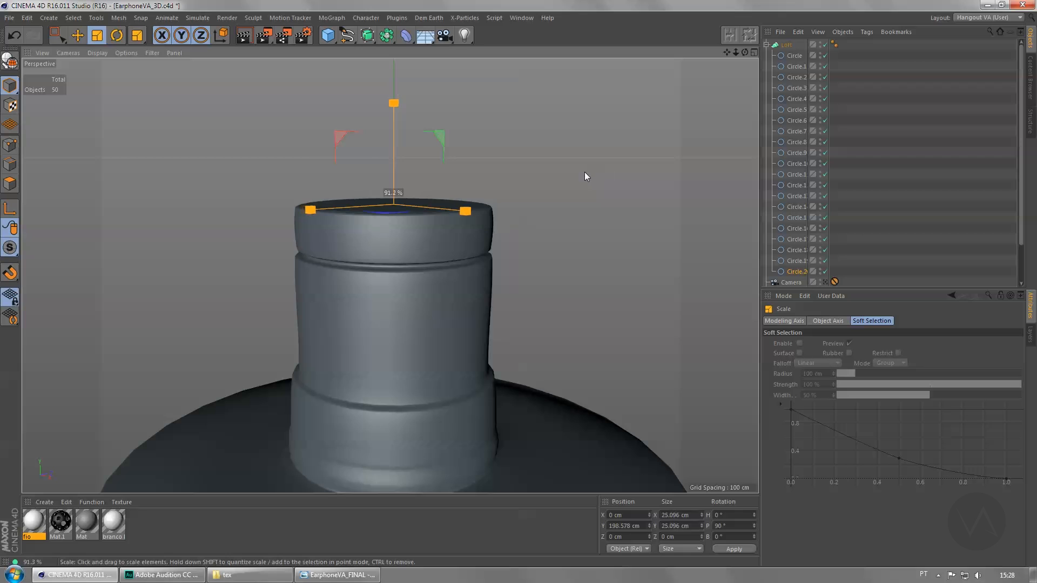
Step: Duplicate the narrowed circle to about 199 cm high and widen the copy to about 26.5 cm
{"action": "key", "text": "e"}
{"action": "left_click_drag", "start_coordinate": [396, 161], "coordinate": [396, 160], "text": "ctrl"}
{"action": "key", "text": "t"}
{"action": "left_click_drag", "start_coordinate": [498, 176], "coordinate": [517, 173]}
Step: Duplicate the top circle upward to about 212 cm to form the connector's next segment
{"action": "key", "text": "w"}
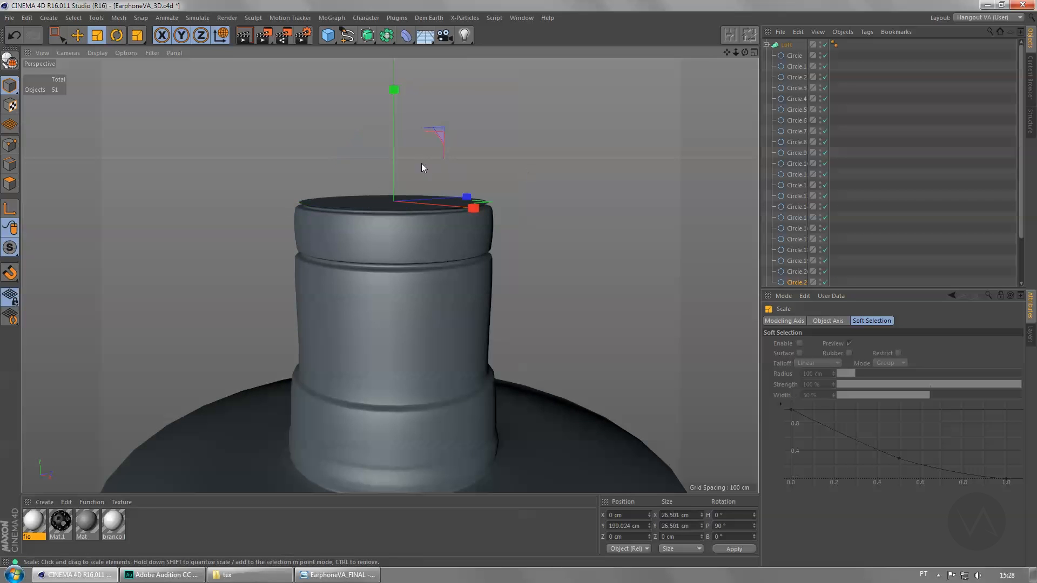
{"action": "left_click_drag", "start_coordinate": [394, 154], "coordinate": [396, 59], "text": "ctrl"}
{"action": "key", "text": "e"}
{"action": "key", "text": "w"}
{"action": "middle_click_drag", "start_coordinate": [410, 150], "coordinate": [402, 286], "text": "alt"}
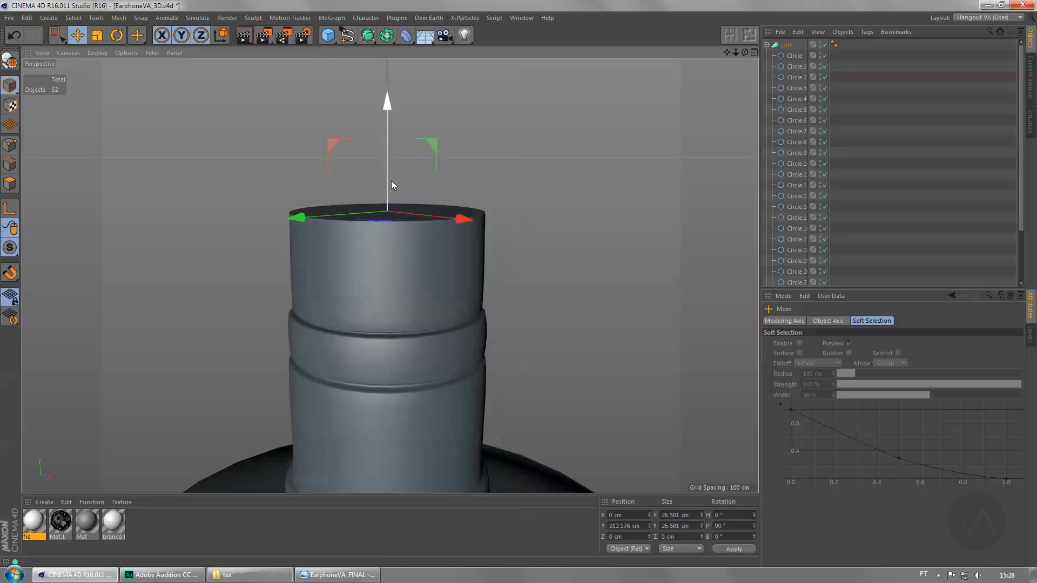
Step: Form a groove above the top circle at about 212 cm with two close copies, narrowing the first and widening the second
{"action": "left_click_drag", "start_coordinate": [391, 180], "coordinate": [387, 175], "text": "ctrl"}
{"action": "key", "text": "t"}
{"action": "left_click_drag", "start_coordinate": [574, 177], "coordinate": [541, 183]}
{"action": "key", "text": "e"}
{"action": "left_click_drag", "start_coordinate": [387, 167], "coordinate": [387, 163], "text": "ctrl"}
{"action": "key", "text": "t"}
{"action": "left_click_drag", "start_coordinate": [532, 226], "coordinate": [573, 210]}
{"action": "key", "text": "e"}
Step: Duplicate the top circle upward as a ring segment, add narrowed groove copies up to about 220 cm, and widen the last to about 25.8 cm
{"action": "left_click_drag", "start_coordinate": [390, 168], "coordinate": [384, 309], "text": "ctrl"}
{"action": "left_click_drag", "start_coordinate": [391, 229], "coordinate": [384, 308], "text": "ctrl"}
{"action": "key", "text": "t"}
{"action": "left_click_drag", "start_coordinate": [590, 225], "coordinate": [567, 227]}
{"action": "key", "text": "e"}
{"action": "left_click_drag", "start_coordinate": [389, 213], "coordinate": [391, 208], "text": "ctrl"}
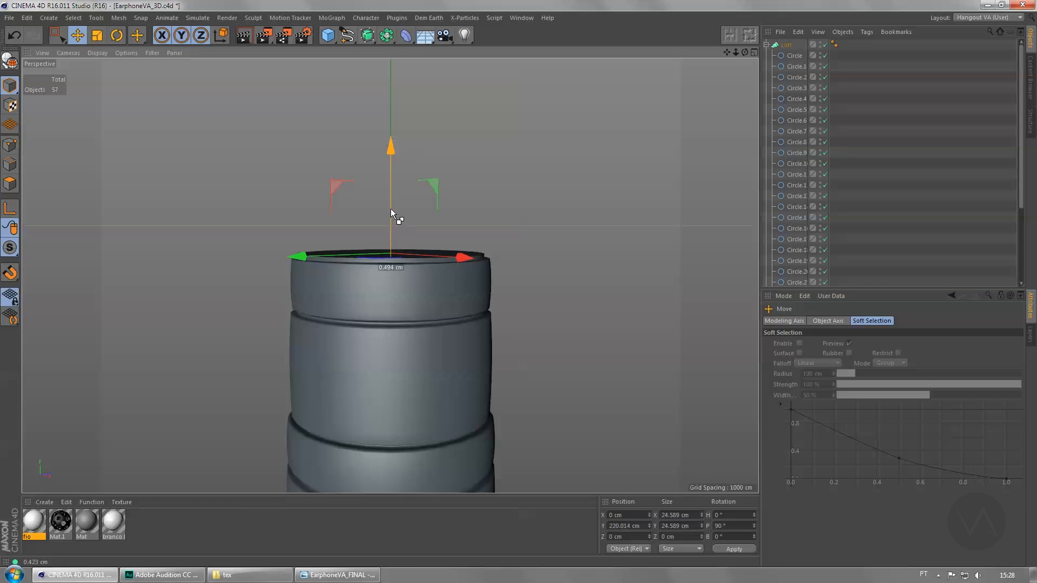
{"action": "key", "text": "t"}
{"action": "left_click_drag", "start_coordinate": [386, 326], "coordinate": [412, 345]}
{"action": "key", "text": "e"}
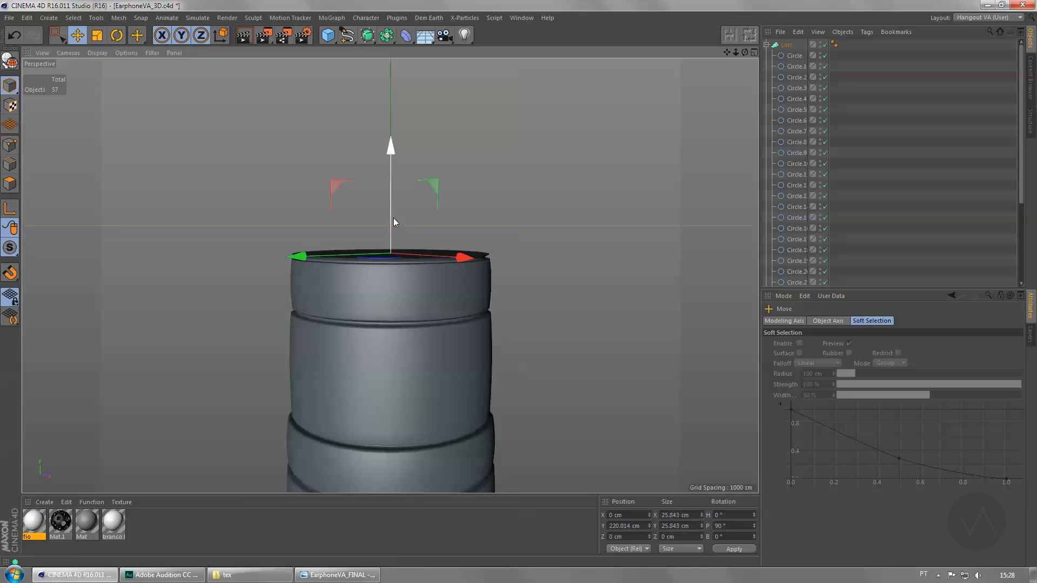
Step: Duplicate the top circle up to about 239.7 cm for the next segment and compare the shape with the reference image
{"action": "left_click_drag", "start_coordinate": [391, 218], "coordinate": [390, 68], "text": "ctrl"}
{"action": "scroll", "coordinate": [416, 243], "scroll_direction": "down", "scroll_amount": 3}
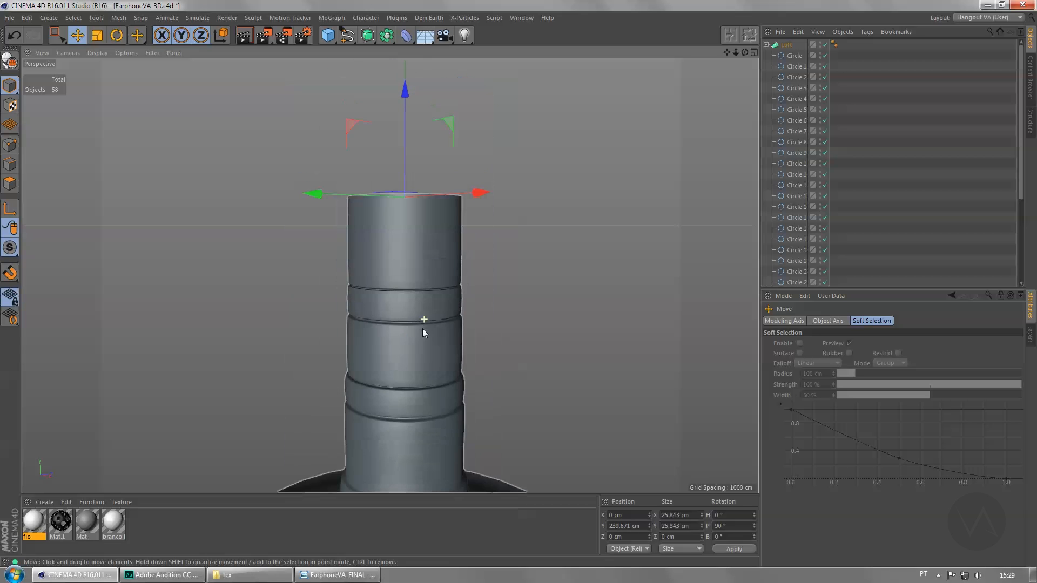
{"action": "middle_click_drag", "start_coordinate": [424, 331], "coordinate": [441, 249], "text": "alt"}
{"action": "left_click", "coordinate": [334, 575]}
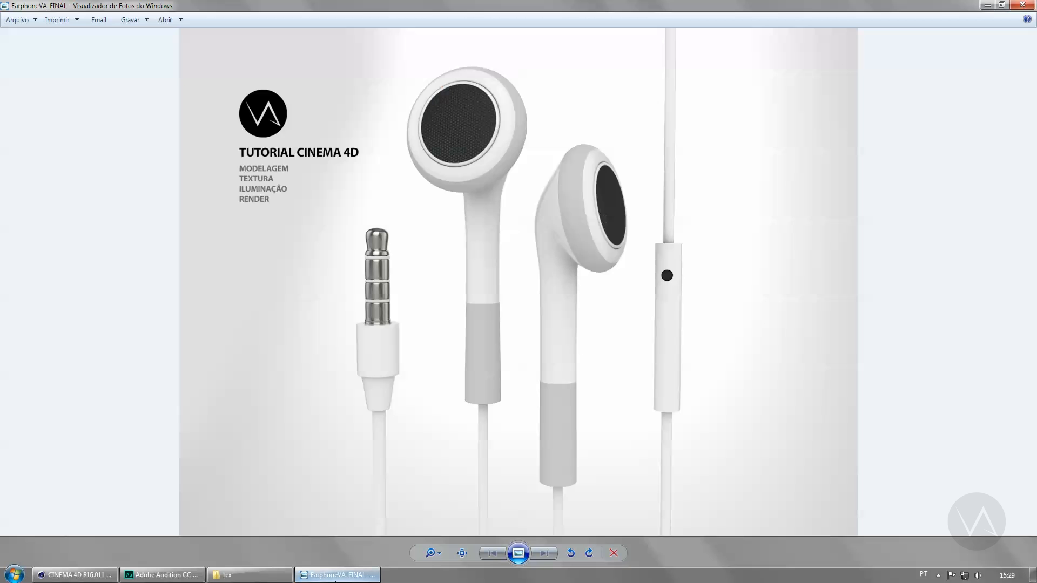
{"action": "left_click", "coordinate": [335, 577]}
{"action": "middle_click_drag", "start_coordinate": [468, 260], "coordinate": [445, 374], "text": "alt"}
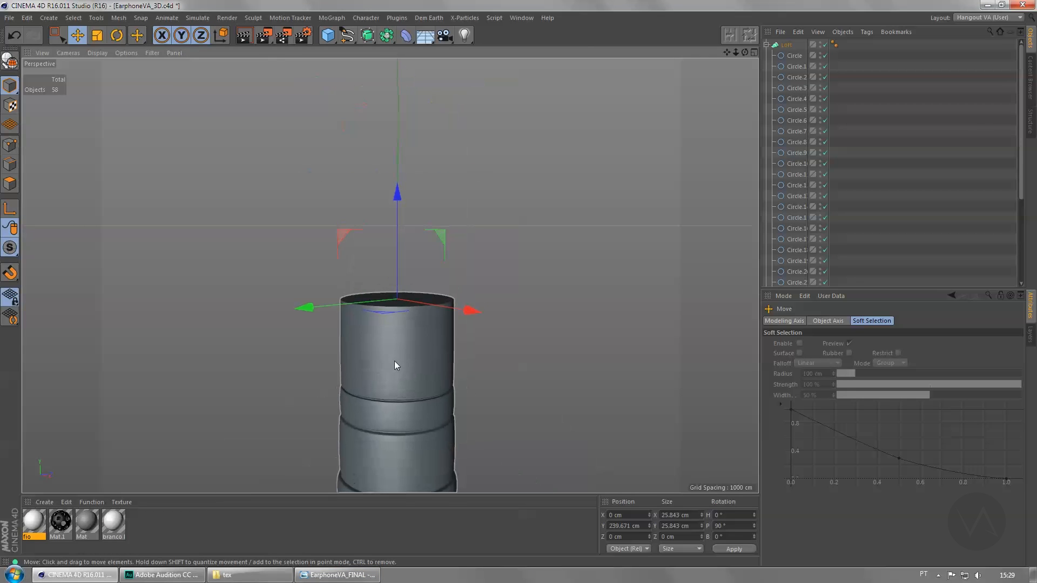
{"action": "scroll", "coordinate": [395, 351], "scroll_direction": "up", "scroll_amount": 2}
Step: Copy the top circle to about 240.3 cm, narrow it to about 24.3 cm, and add a widened copy to form a groove
{"action": "left_click_drag", "start_coordinate": [398, 242], "coordinate": [397, 234], "text": "ctrl"}
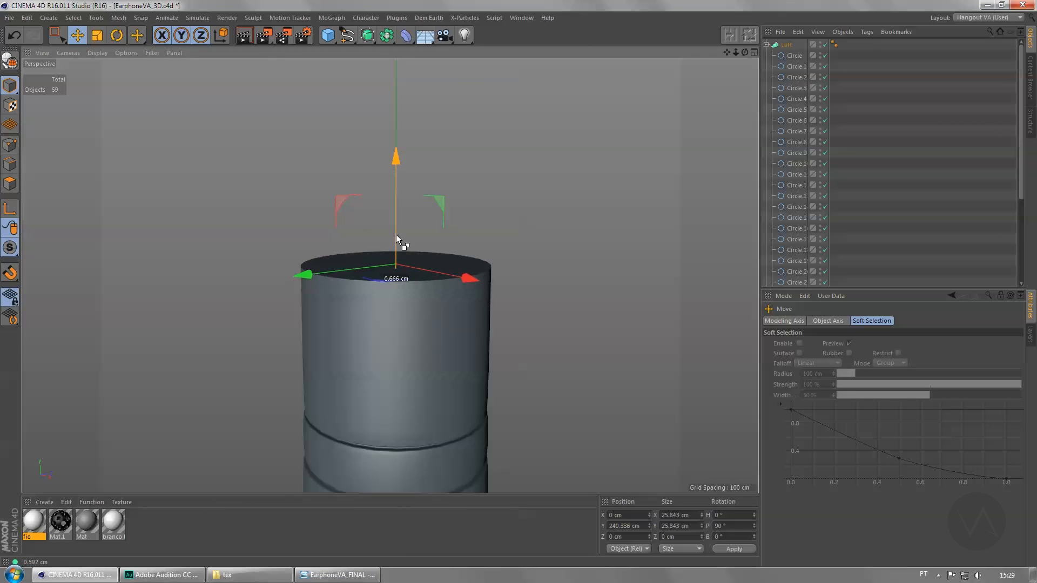
{"action": "key", "text": "t"}
{"action": "left_click_drag", "start_coordinate": [589, 222], "coordinate": [574, 221]}
{"action": "key", "text": "e"}
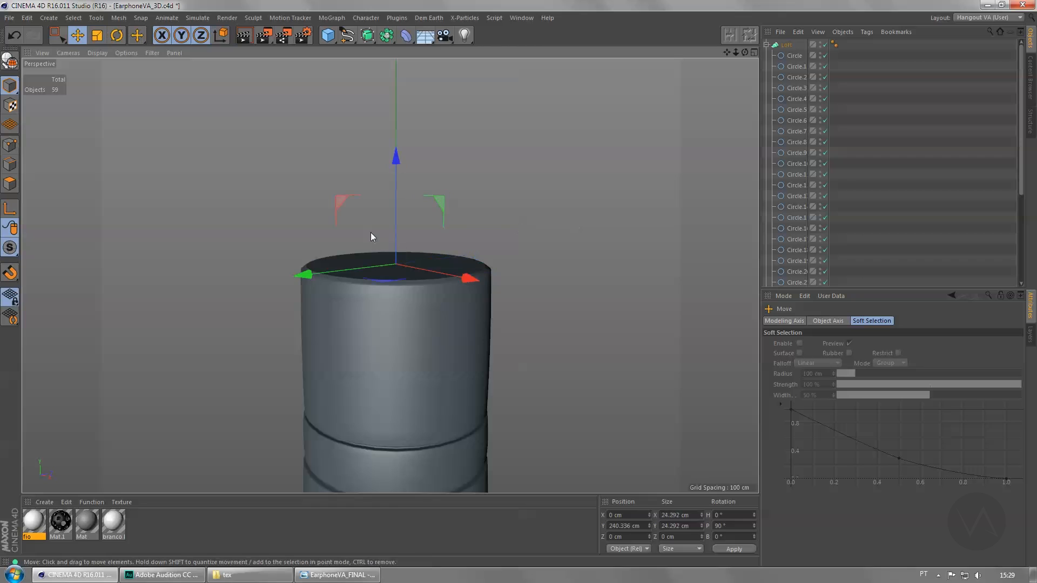
{"action": "left_click_drag", "start_coordinate": [398, 225], "coordinate": [400, 228], "text": "ctrl"}
{"action": "key", "text": "t"}
{"action": "left_click_drag", "start_coordinate": [584, 306], "coordinate": [598, 302]}
{"action": "key", "text": "e"}
Step: Duplicate the top circle upward as a narrow ring, add groove copies about 24.2 cm wide near 245.4 cm, and widen the last to about 25.1 cm
{"action": "left_click_drag", "start_coordinate": [396, 222], "coordinate": [396, 181], "text": "ctrl"}
{"action": "key", "text": "t"}
{"action": "left_click_drag", "start_coordinate": [531, 164], "coordinate": [510, 167]}
{"action": "key", "text": "e"}
{"action": "left_click_drag", "start_coordinate": [400, 165], "coordinate": [397, 163], "text": "ctrl"}
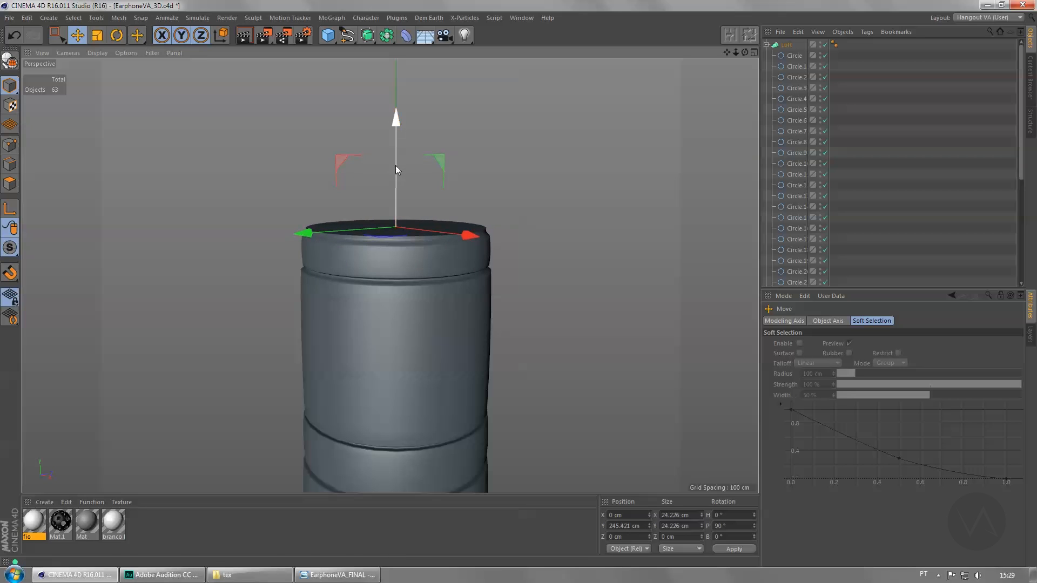
{"action": "left_click_drag", "start_coordinate": [395, 186], "coordinate": [394, 182], "text": "ctrl"}
{"action": "key", "text": "t"}
{"action": "left_click_drag", "start_coordinate": [633, 226], "coordinate": [649, 223]}
{"action": "key", "text": "e"}
Step: Duplicate the top circle up to about 255.6 cm and compare the connector's proportions with the reference image
{"action": "left_click_drag", "start_coordinate": [401, 190], "coordinate": [395, 107], "text": "ctrl"}
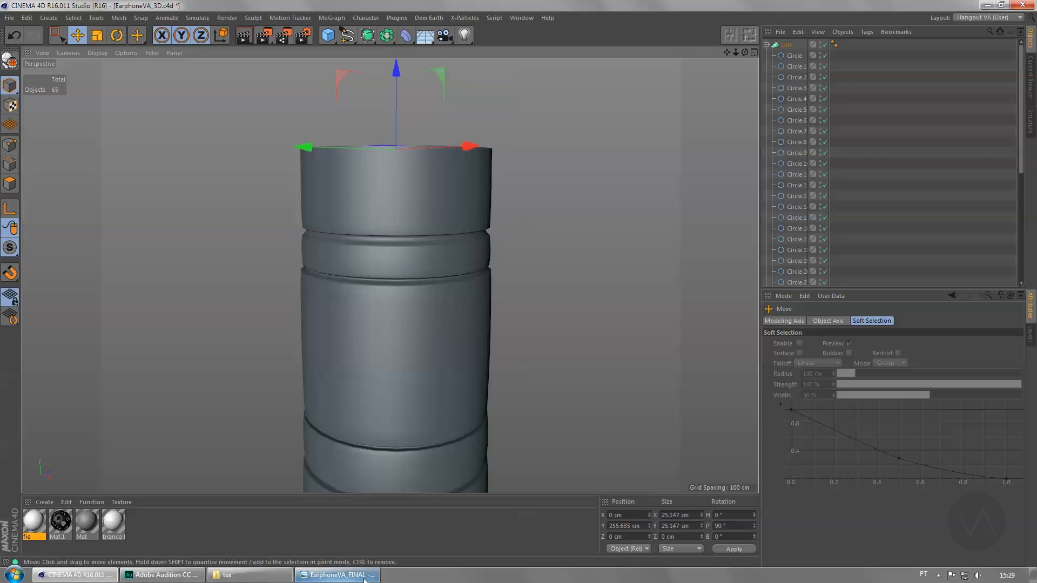
{"action": "left_click", "coordinate": [365, 578]}
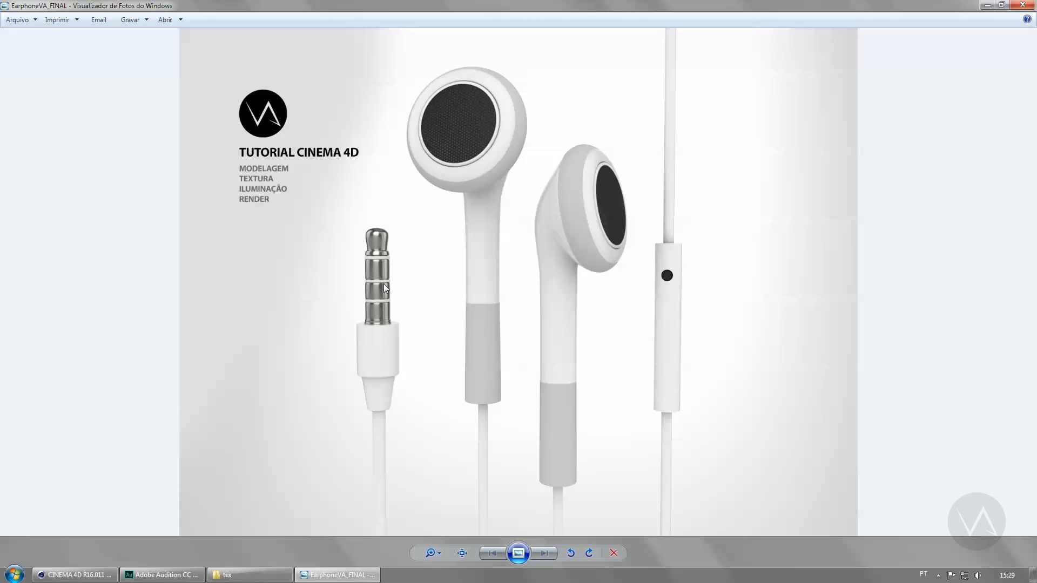
{"action": "left_click", "coordinate": [335, 576]}
{"action": "middle_click_drag", "start_coordinate": [463, 201], "coordinate": [480, 230], "text": "alt"}
{"action": "mouse_move", "coordinate": [480, 230]}
{"action": "right_mouse_down", "text": "alt"}
{"action": "mouse_move", "coordinate": [492, 387]}
{"action": "mouse_move", "coordinate": [474, 235]}
{"action": "right_mouse_up", "text": "alt"}
{"action": "left_click_drag", "start_coordinate": [474, 304], "coordinate": [487, 316], "text": "alt"}
{"action": "middle_click_drag", "start_coordinate": [451, 251], "coordinate": [375, 340], "text": "alt"}
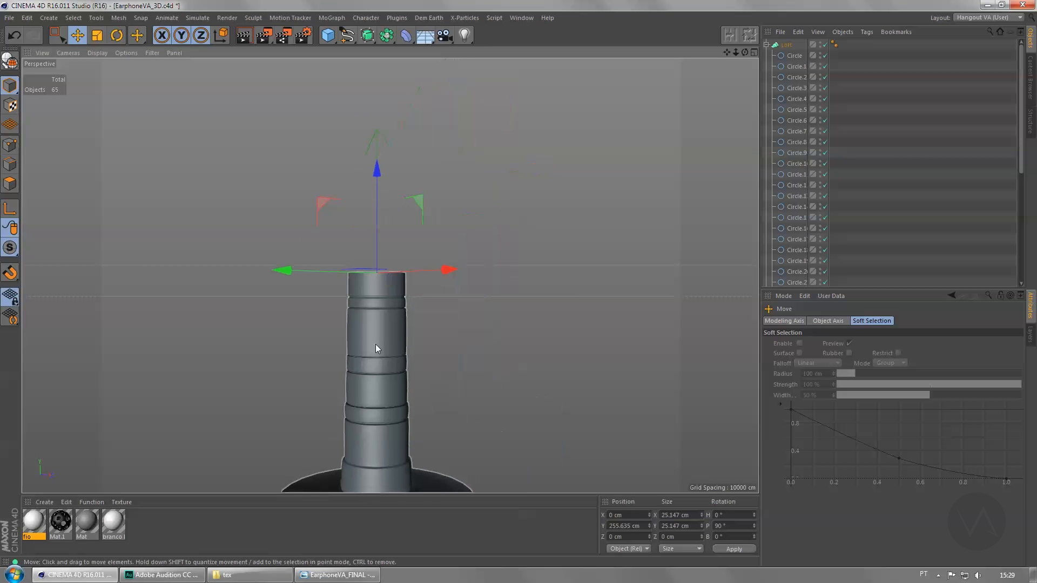
{"action": "left_click_drag", "start_coordinate": [375, 340], "coordinate": [378, 274], "text": "alt"}
{"action": "right_click_drag", "start_coordinate": [375, 295], "coordinate": [408, 297], "text": "alt"}
{"action": "left_click_drag", "start_coordinate": [408, 297], "coordinate": [397, 334], "text": "alt"}
Step: Copy the top circle slightly upward, narrow it to about 17.4 cm, and duplicate it to about 258.2 cm to form the neck
{"action": "left_click_drag", "start_coordinate": [374, 177], "coordinate": [374, 172], "text": "ctrl"}
{"action": "key", "text": "t"}
{"action": "left_click_drag", "start_coordinate": [625, 230], "coordinate": [445, 228]}
{"action": "key", "text": "e"}
{"action": "left_click_drag", "start_coordinate": [375, 203], "coordinate": [371, 191]}
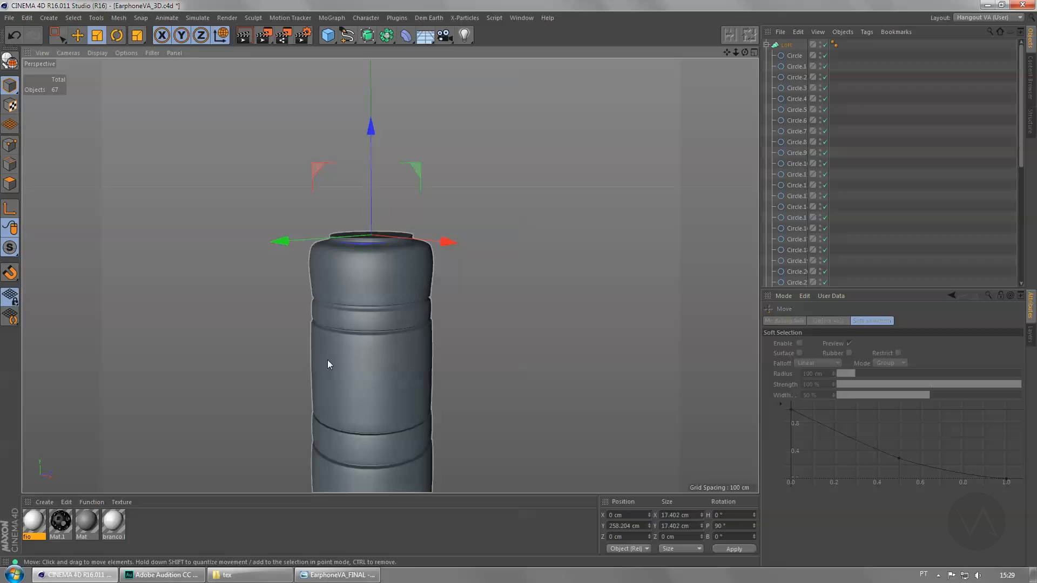
Step: Widen the circle above the neck, duplicate it up to about 275.1 cm, and narrow the copy to shape the connector's tip
{"action": "key", "text": "t"}
{"action": "left_click_drag", "start_coordinate": [327, 364], "coordinate": [373, 342]}
{"action": "key", "text": "e"}
{"action": "left_click_drag", "start_coordinate": [378, 192], "coordinate": [371, 99]}
{"action": "key", "text": "t"}
{"action": "left_click_drag", "start_coordinate": [525, 181], "coordinate": [520, 182]}
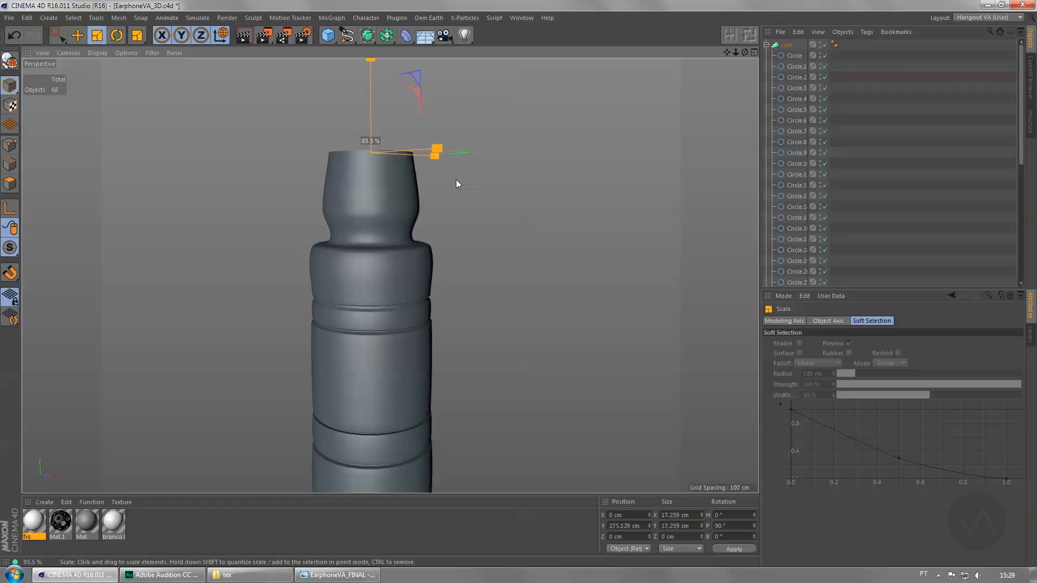
{"action": "left_click_drag", "start_coordinate": [419, 180], "coordinate": [414, 180]}
Step: Duplicate the tip's top circle to about 278.5 cm and shrink the copy to about 9 cm
{"action": "key", "text": "e"}
{"action": "middle_click_drag", "start_coordinate": [374, 221], "coordinate": [387, 272], "text": "alt"}
{"action": "left_click_drag", "start_coordinate": [364, 240], "coordinate": [364, 224], "text": "ctrl"}
{"action": "key", "text": "t"}
{"action": "left_click_drag", "start_coordinate": [556, 226], "coordinate": [384, 206]}
Step: Close the tip by setting the last circle's radius to 0 cm, and lower that circle to flatten the tip's end
{"action": "scroll", "coordinate": [781, 284], "scroll_direction": "down", "scroll_amount": 5}
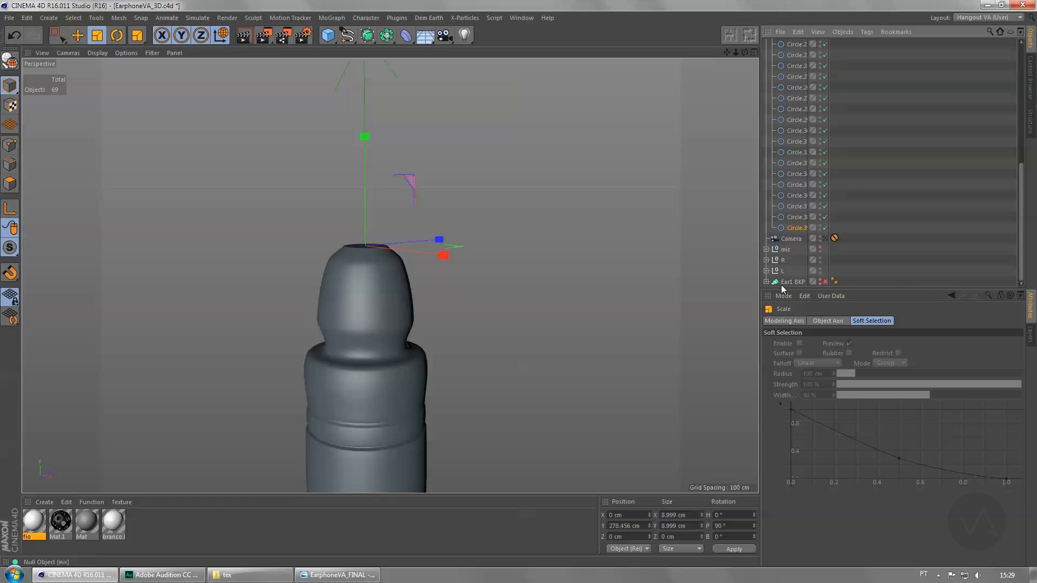
{"action": "left_click", "coordinate": [802, 232]}
{"action": "left_click_drag", "start_coordinate": [863, 363], "coordinate": [748, 369]}
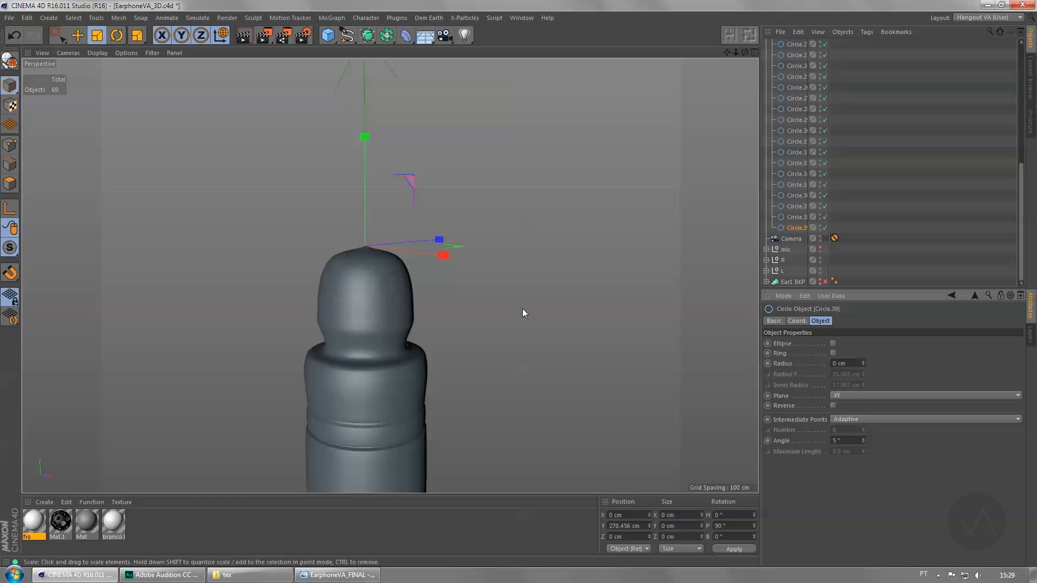
{"action": "key", "text": "e"}
{"action": "scroll", "coordinate": [358, 292], "scroll_direction": "up", "scroll_amount": 5}
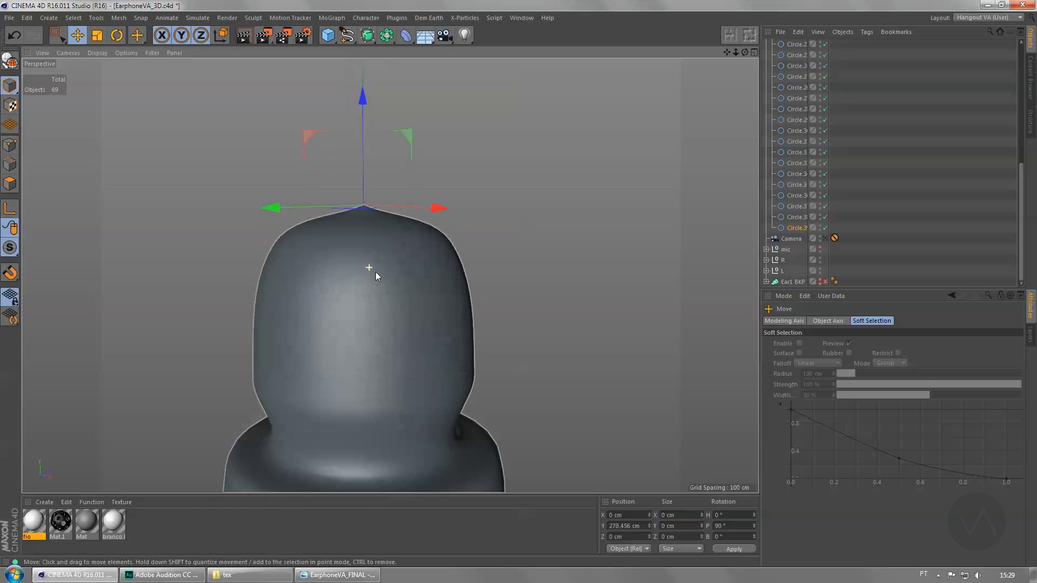
{"action": "left_click_drag", "start_coordinate": [360, 104], "coordinate": [354, 146]}
{"action": "left_click", "coordinate": [476, 221]}
Step: Collapse the Loft object's hierarchy and rename the loft as plug
{"action": "scroll", "coordinate": [416, 247], "scroll_direction": "down", "scroll_amount": 8}
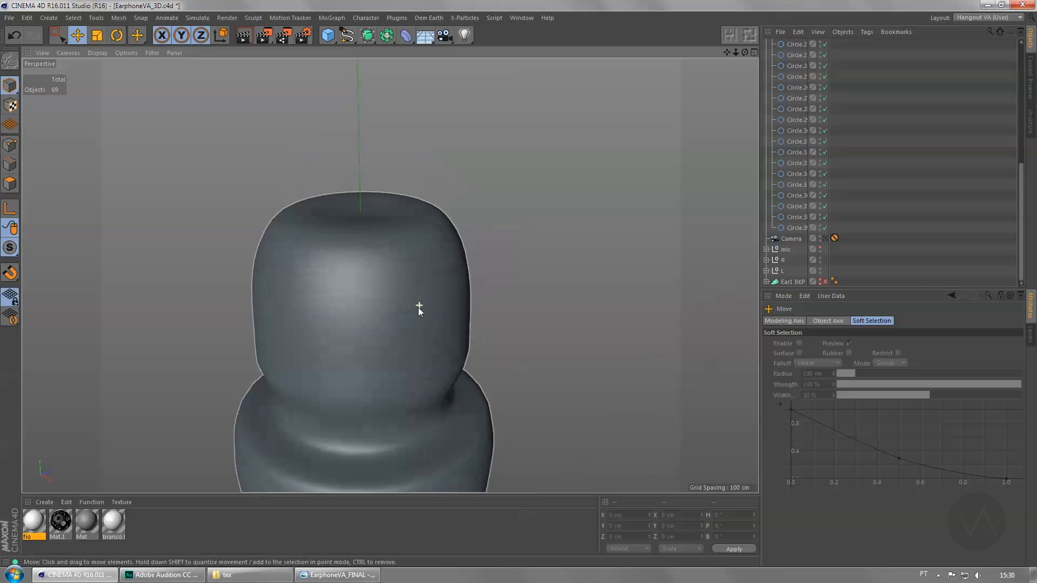
{"action": "scroll", "coordinate": [457, 312], "scroll_direction": "down", "scroll_amount": 3}
{"action": "left_click_drag", "start_coordinate": [458, 314], "coordinate": [496, 241], "text": "alt"}
{"action": "scroll", "coordinate": [797, 46], "scroll_direction": "up", "scroll_amount": 10}
{"action": "left_click", "coordinate": [795, 44]}
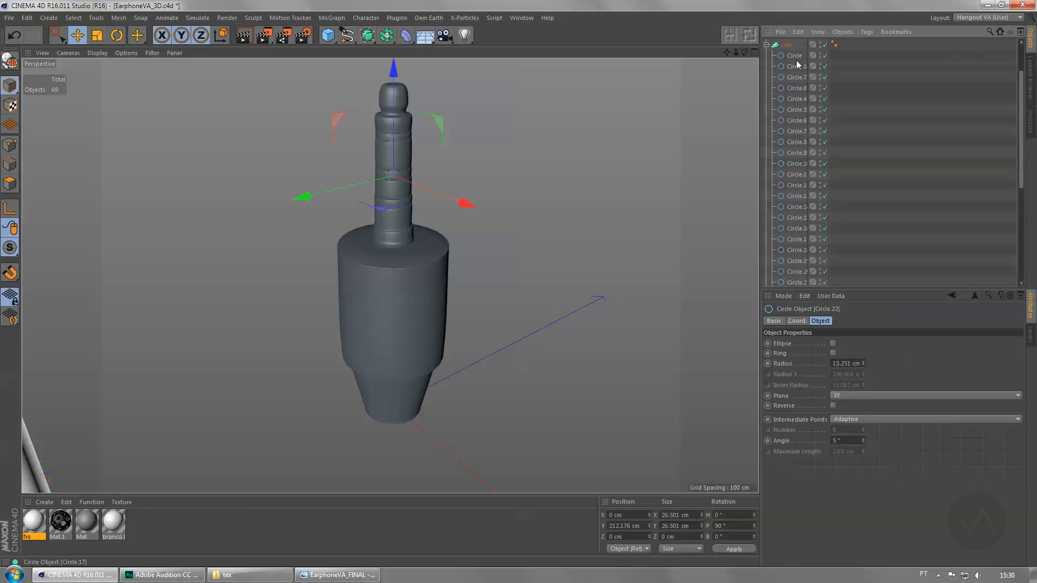
{"action": "left_click", "coordinate": [766, 45]}
{"action": "double_click", "coordinate": [790, 45]}
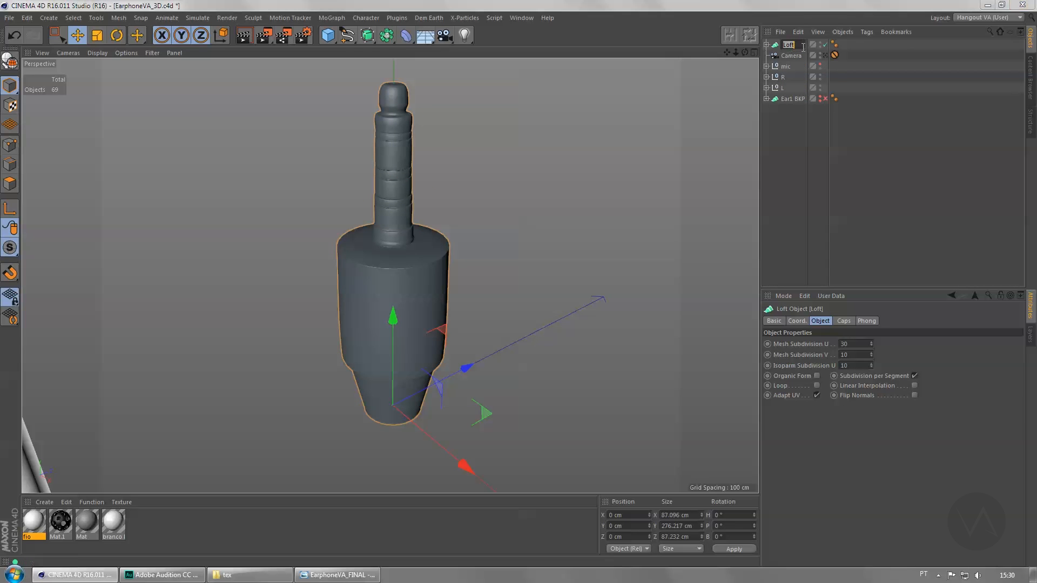
{"action": "type", "text": "plug"}
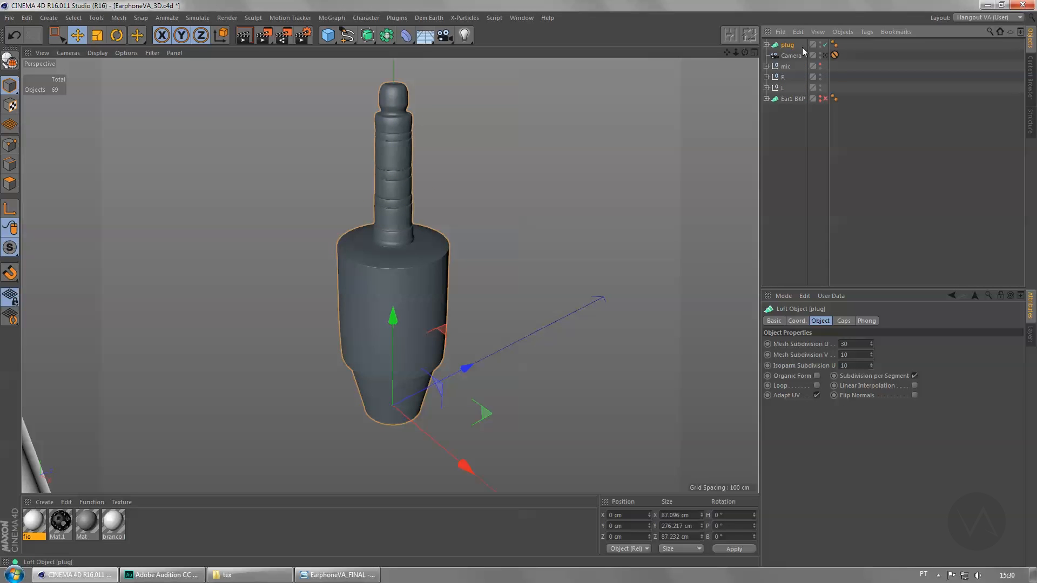
{"action": "key", "text": "Return"}
Step: Scale the whole plug down uniformly to about 164 cm tall
{"action": "key", "text": "r"}
{"action": "key", "text": "t"}
{"action": "left_click_drag", "start_coordinate": [577, 280], "coordinate": [507, 287]}
{"action": "left_click_drag", "start_coordinate": [481, 338], "coordinate": [462, 364], "text": "alt"}
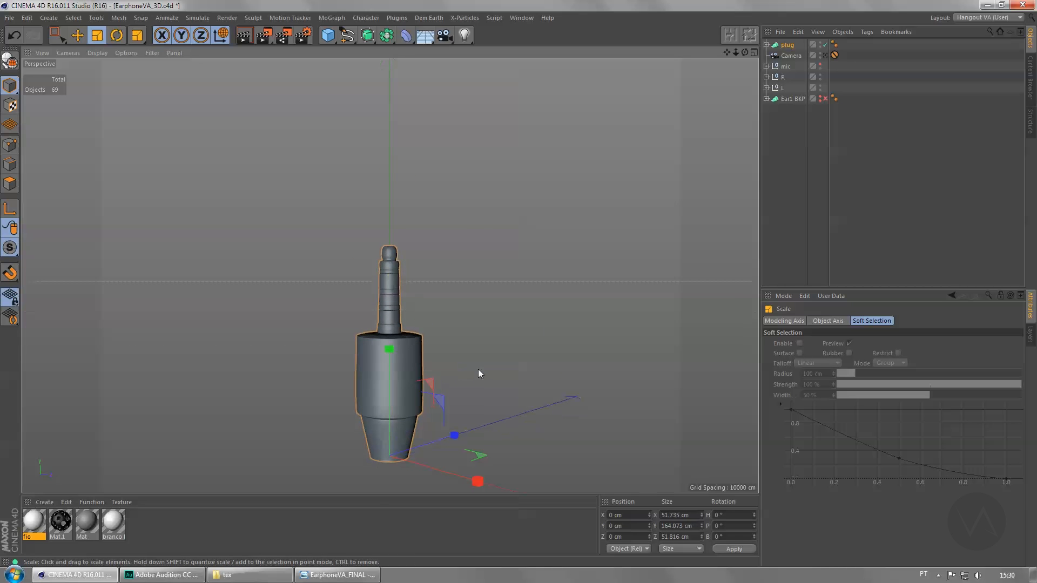
{"action": "left_click", "coordinate": [766, 44]}
{"action": "left_click", "coordinate": [794, 56]}
{"action": "left_click", "coordinate": [795, 131], "text": "shift"}
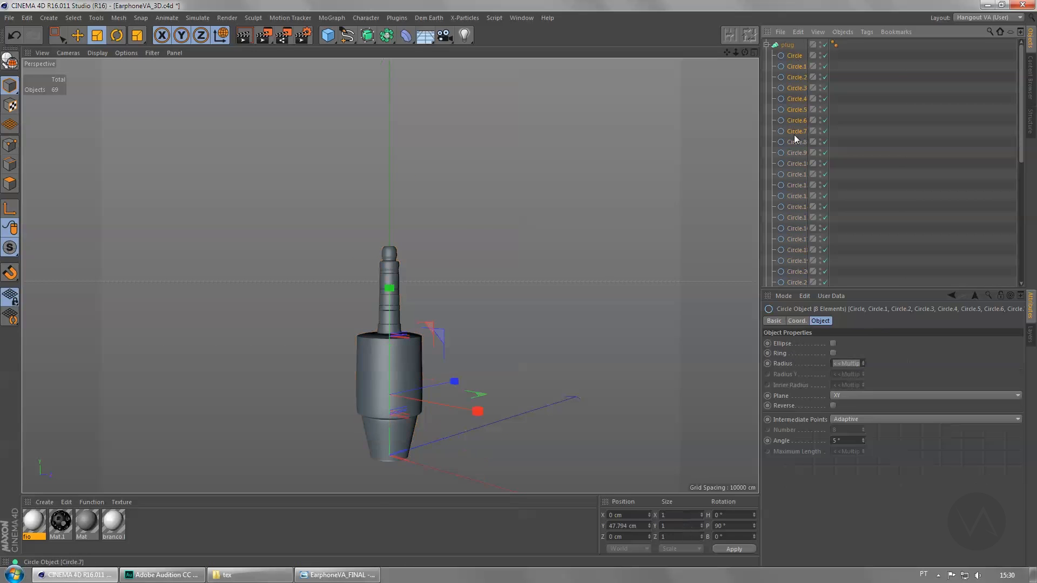
{"action": "left_click", "coordinate": [793, 134]}
{"action": "left_click", "coordinate": [723, 181]}
{"action": "left_click", "coordinate": [795, 119]}
{"action": "left_click", "coordinate": [707, 147]}
{"action": "left_click", "coordinate": [796, 110]}
{"action": "left_click", "coordinate": [682, 164]}
{"action": "left_click_drag", "start_coordinate": [682, 164], "coordinate": [658, 136]}
{"action": "key", "text": "ctrl+z"}
Step: Narrow Circle.2 and Circle.3 together at the lower shoulder of the plug's housing
{"action": "left_click", "coordinate": [799, 99]}
{"action": "left_click", "coordinate": [796, 89]}
{"action": "left_click", "coordinate": [798, 79], "text": "shift"}
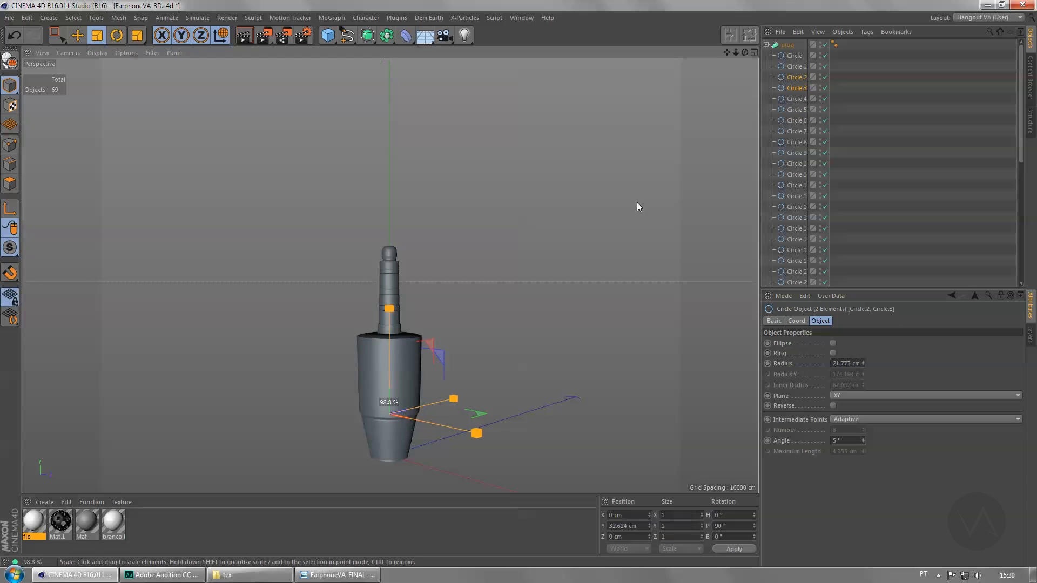
Step: Narrow Circle.5 and Circle.6 together to slim the upper end of the plug's housing
{"action": "left_click", "coordinate": [798, 109]}
{"action": "left_click", "coordinate": [796, 121], "text": "shift"}
{"action": "left_click_drag", "start_coordinate": [698, 199], "coordinate": [585, 206]}
{"action": "right_click_drag", "start_coordinate": [435, 436], "coordinate": [398, 378], "text": "alt"}
{"action": "left_click_drag", "start_coordinate": [382, 358], "coordinate": [385, 317], "text": "alt"}
{"action": "right_click_drag", "start_coordinate": [385, 322], "coordinate": [532, 255], "text": "alt"}
{"action": "left_click_drag", "start_coordinate": [532, 254], "coordinate": [503, 254]}
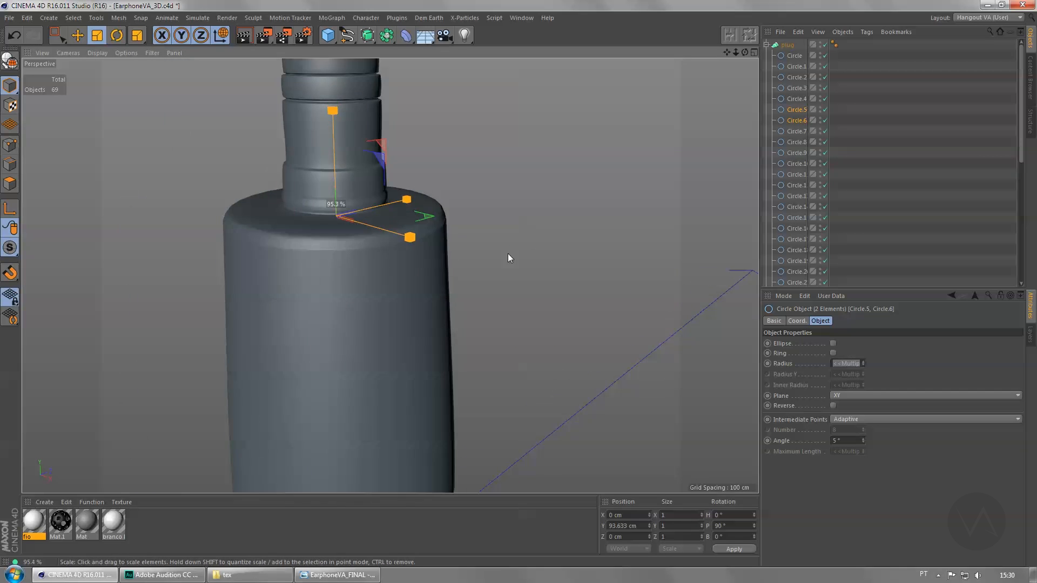
{"action": "middle_click_drag", "start_coordinate": [505, 267], "coordinate": [535, 151], "text": "alt"}
{"action": "right_click_drag", "start_coordinate": [522, 306], "coordinate": [513, 354], "text": "alt"}
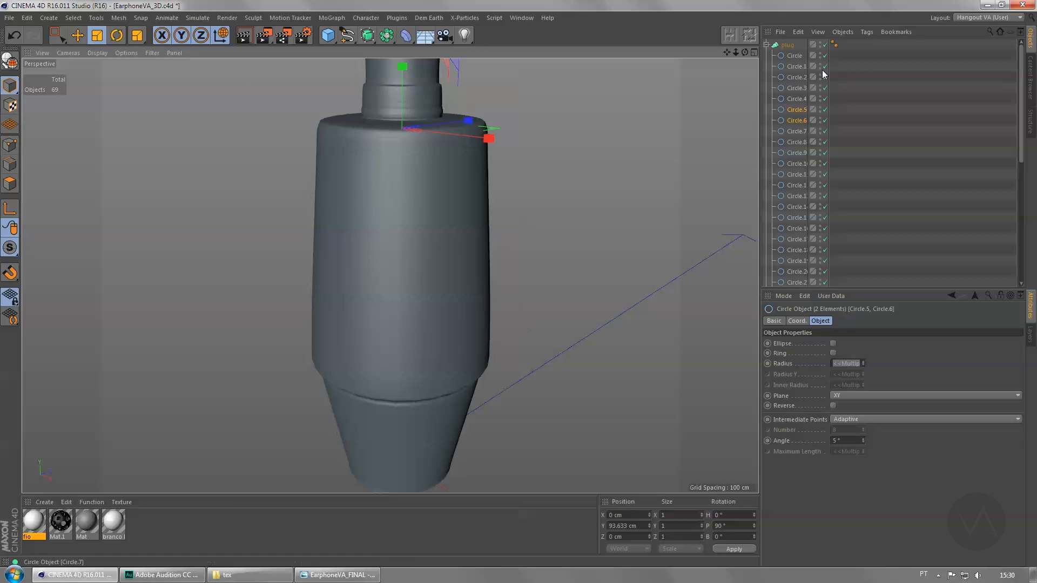
Step: Narrow Circle.4 to slim the lower part of the plug's housing
{"action": "left_click", "coordinate": [794, 99]}
{"action": "left_click_drag", "start_coordinate": [631, 281], "coordinate": [605, 281]}
{"action": "left_click_drag", "start_coordinate": [494, 446], "coordinate": [510, 353], "text": "alt"}
{"action": "middle_click_drag", "start_coordinate": [523, 378], "coordinate": [530, 296], "text": "alt"}
{"action": "left_click_drag", "start_coordinate": [710, 168], "coordinate": [643, 199]}
Step: Rescale Circle.2, Circle.1 and the base circle in turn to slim the tapered sleeve, bringing the base circle to about 21 cm
{"action": "left_click", "coordinate": [794, 88]}
{"action": "left_click", "coordinate": [794, 77]}
{"action": "left_click_drag", "start_coordinate": [604, 280], "coordinate": [535, 305]}
{"action": "left_click", "coordinate": [794, 66]}
{"action": "left_click_drag", "start_coordinate": [637, 300], "coordinate": [530, 393]}
{"action": "left_click", "coordinate": [793, 55]}
{"action": "left_click_drag", "start_coordinate": [698, 297], "coordinate": [539, 260]}
{"action": "scroll", "coordinate": [568, 324], "scroll_direction": "down", "scroll_amount": 3}
{"action": "middle_click_drag", "start_coordinate": [538, 260], "coordinate": [484, 311], "text": "alt"}
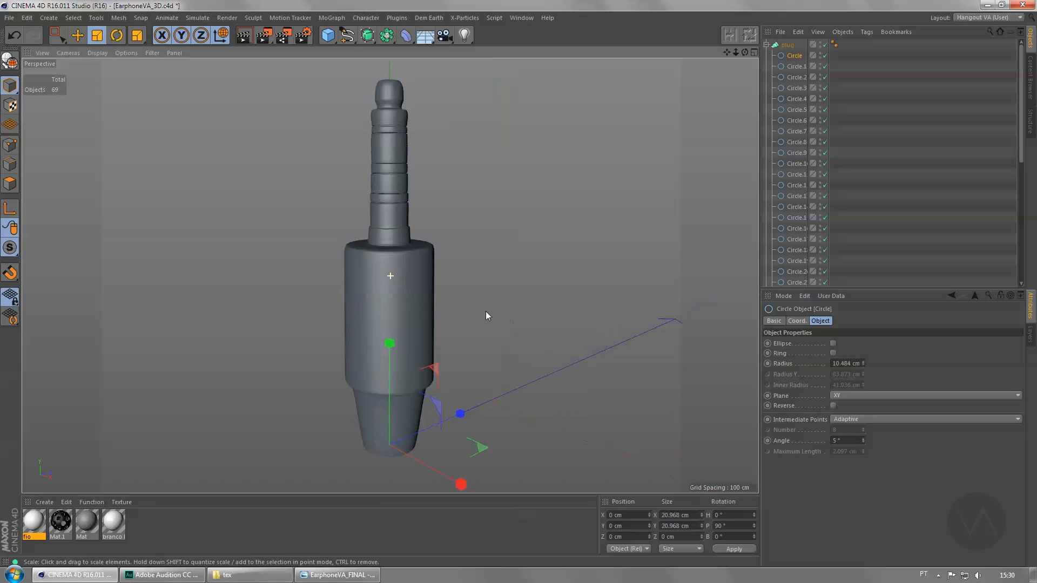
Step: Select the whole plug, collapse its hierarchy, and move it next to the earphones at about X 199.5 cm, Z -293.8 cm
{"action": "left_click", "coordinate": [787, 45]}
{"action": "left_click", "coordinate": [765, 45]}
{"action": "scroll", "coordinate": [402, 257], "scroll_direction": "down", "scroll_amount": 6}
{"action": "scroll", "coordinate": [400, 256], "scroll_direction": "down", "scroll_amount": 8}
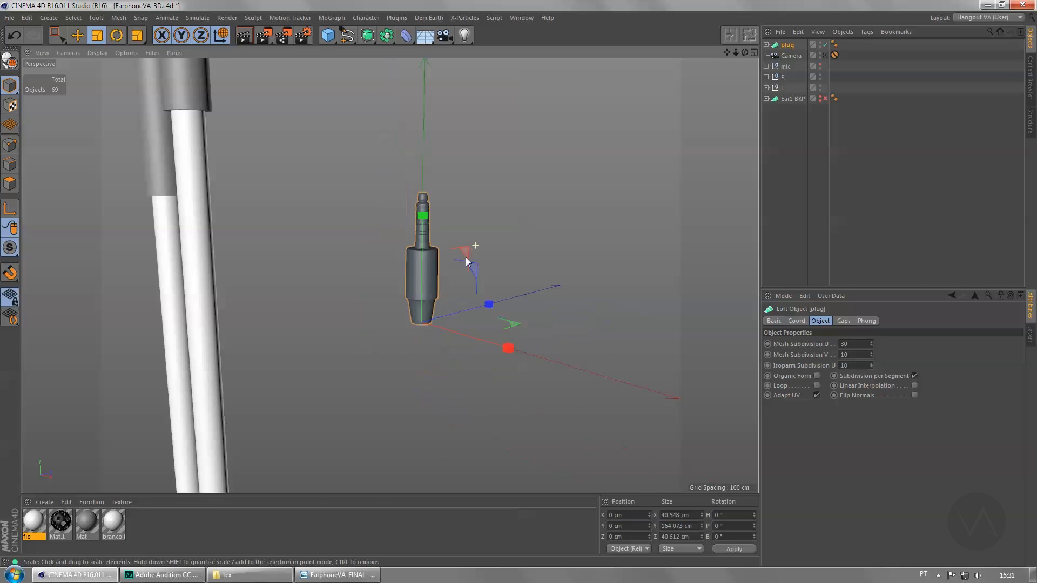
{"action": "key", "text": "e"}
{"action": "left_click_drag", "start_coordinate": [503, 279], "coordinate": [432, 367]}
{"action": "left_click_drag", "start_coordinate": [365, 343], "coordinate": [544, 338], "text": "alt"}
Step: In the Top view, move the plug to the other side of the earphones, at about X -216.4 cm
{"action": "middle_click", "coordinate": [507, 245]}
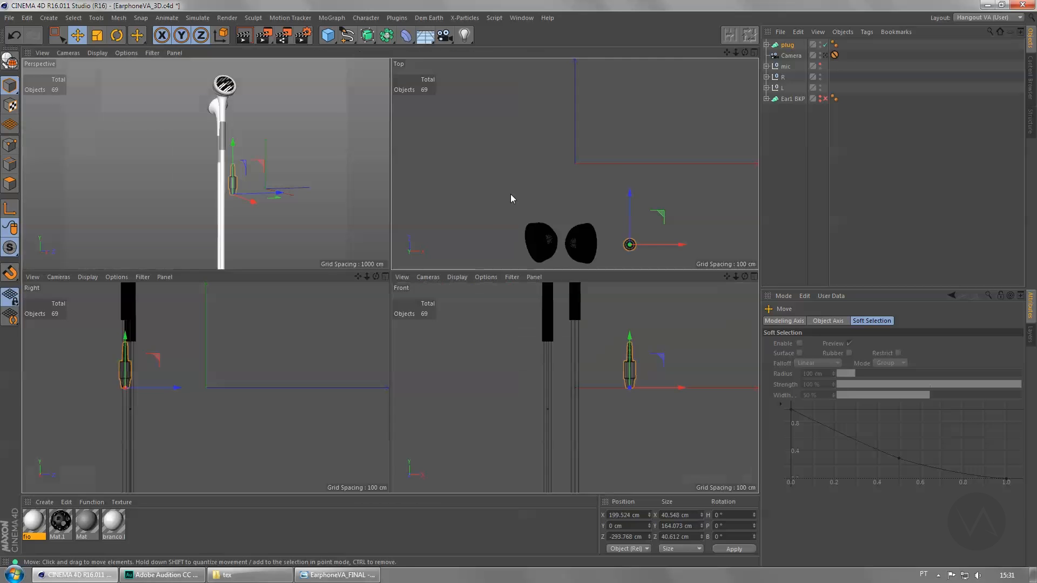
{"action": "middle_click", "coordinate": [510, 196]}
{"action": "left_click_drag", "start_coordinate": [570, 439], "coordinate": [334, 440]}
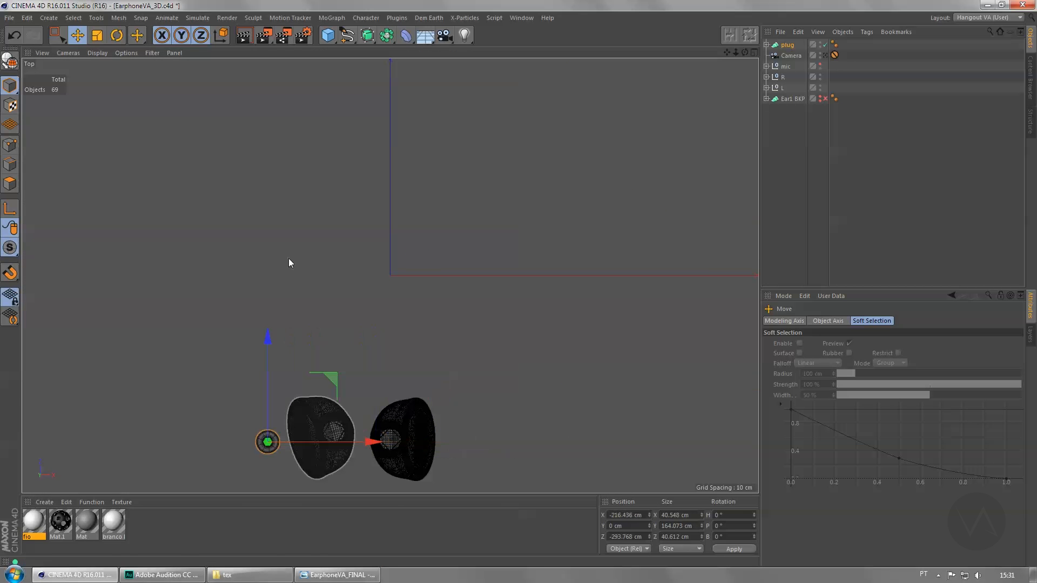
Step: Raise the plug to about Y 275.4 cm in the Perspective view and look through the scene camera
{"action": "middle_click", "coordinate": [334, 439]}
{"action": "middle_click", "coordinate": [273, 196]}
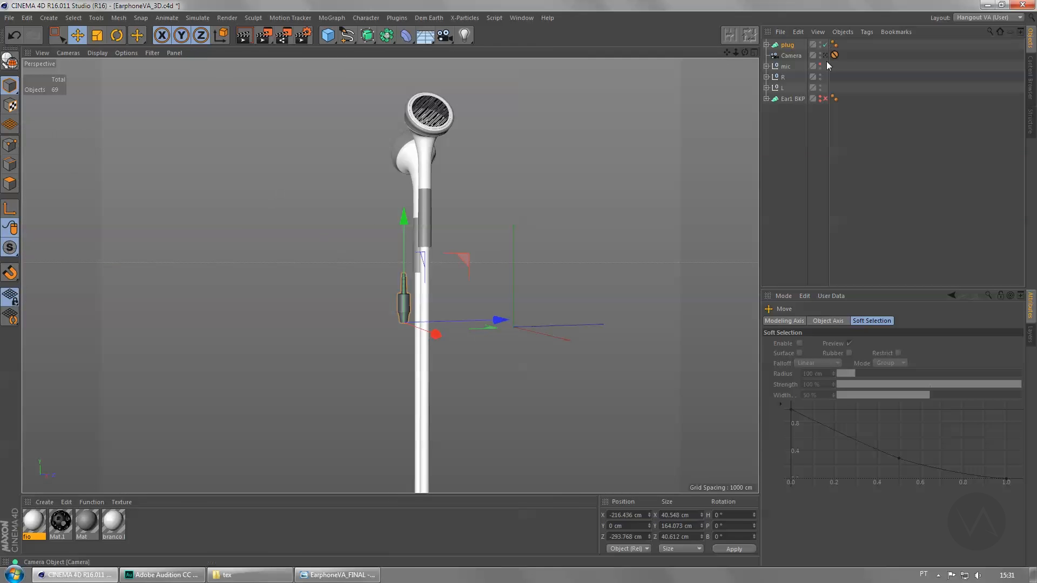
{"action": "left_click_drag", "start_coordinate": [404, 217], "coordinate": [648, 104]}
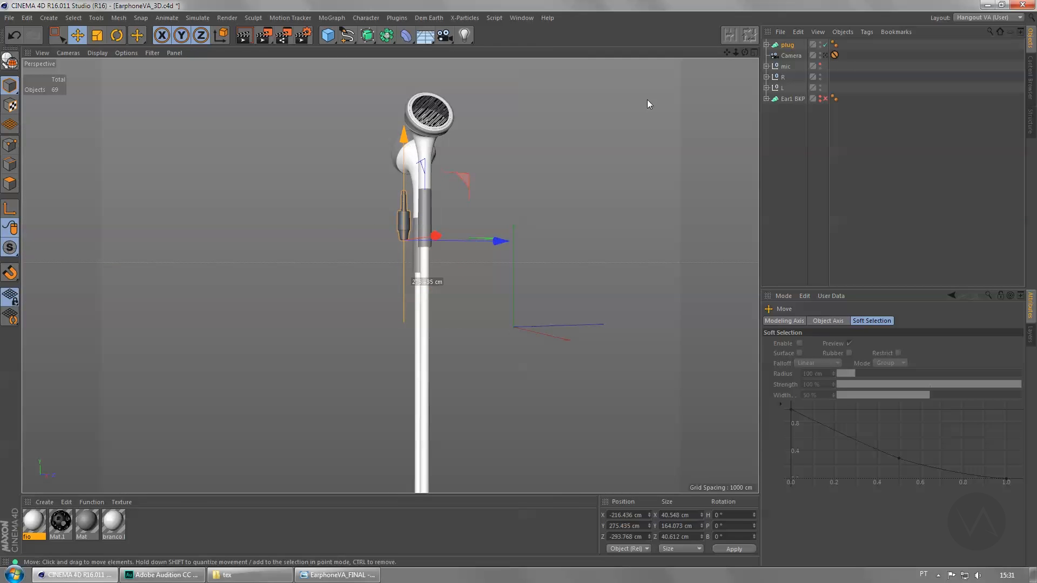
{"action": "left_click", "coordinate": [825, 56]}
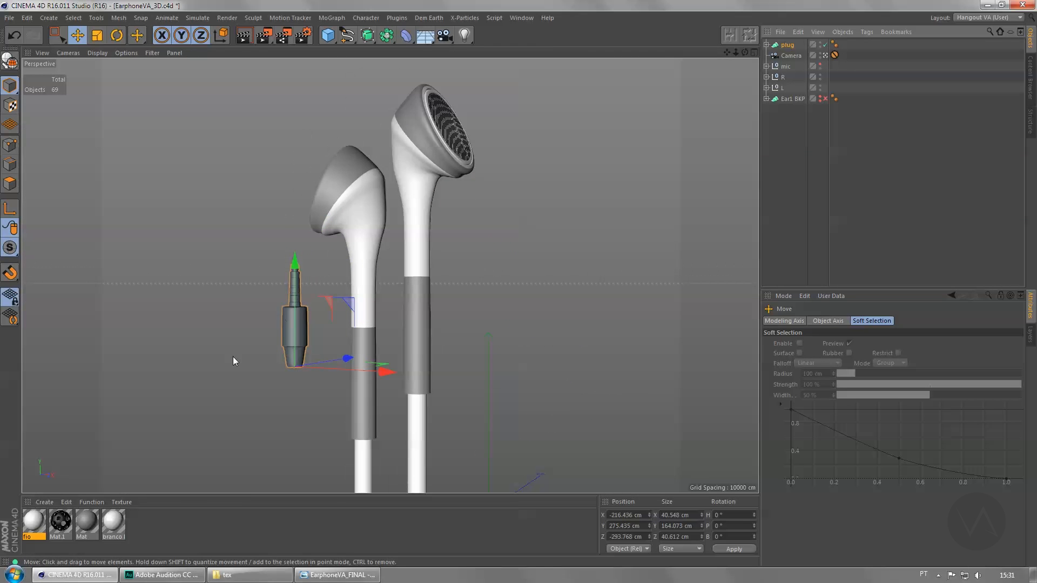
Step: Scale the plug up to about 196.9 cm tall and move it away from the earphones to about X -334.4 cm
{"action": "key", "text": "t"}
{"action": "left_click_drag", "start_coordinate": [224, 353], "coordinate": [281, 316]}
{"action": "key", "text": "e"}
{"action": "left_click_drag", "start_coordinate": [382, 370], "coordinate": [313, 361]}
Step: Duplicate the L group's fio cable cylinder to the top level of the object hierarchy
{"action": "middle_click", "coordinate": [445, 238]}
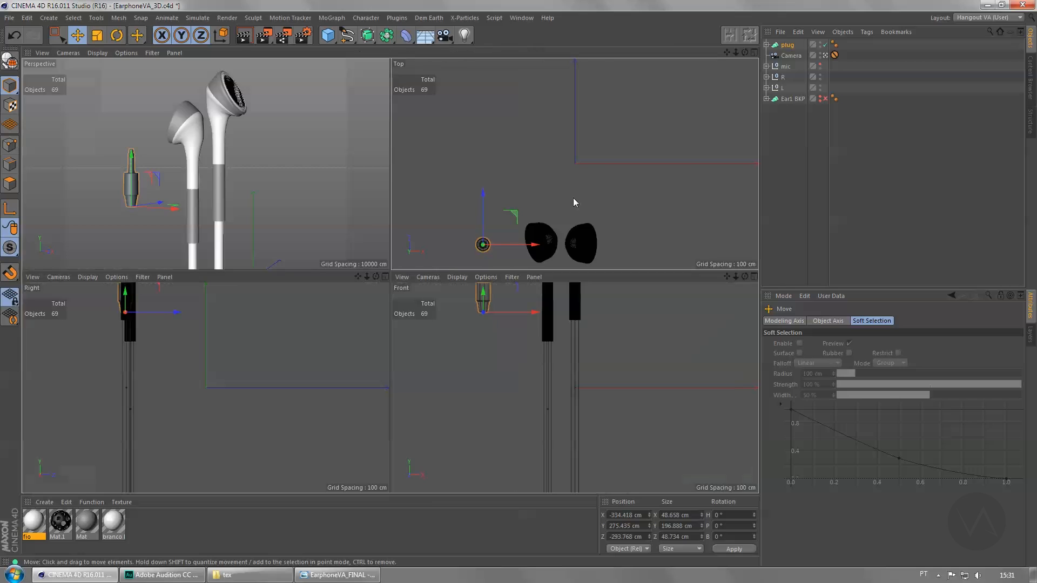
{"action": "middle_click", "coordinate": [573, 201]}
{"action": "left_click", "coordinate": [766, 88]}
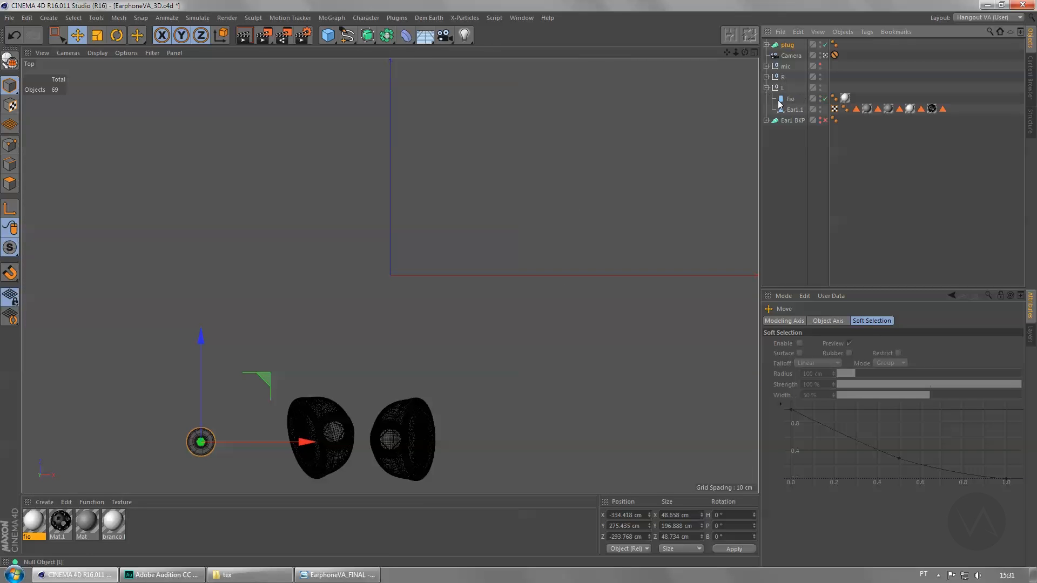
{"action": "left_click", "coordinate": [789, 99]}
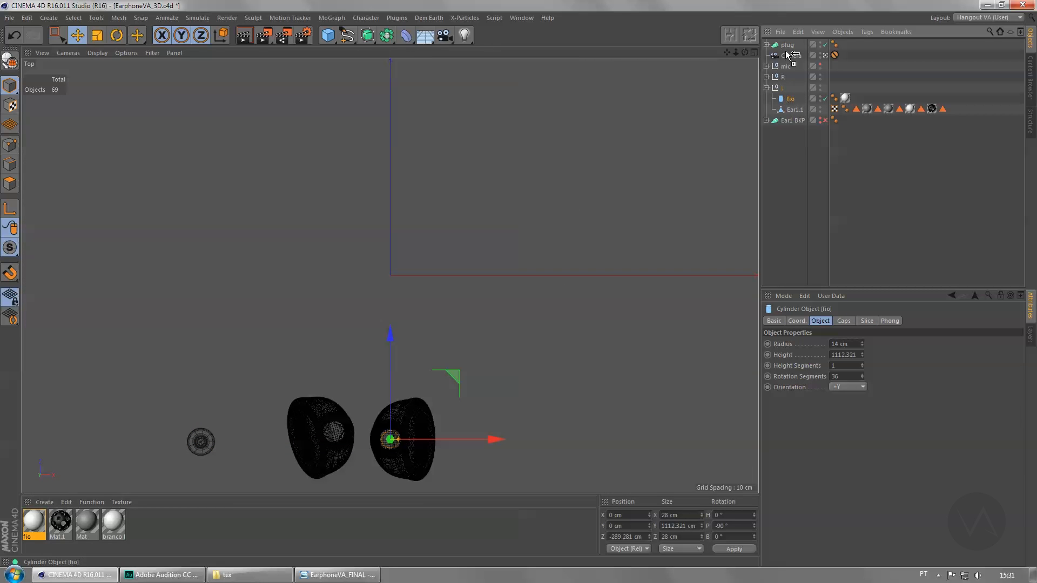
{"action": "left_click_drag", "start_coordinate": [784, 43], "coordinate": [785, 56], "text": "ctrl"}
{"action": "middle_click", "coordinate": [316, 287]}
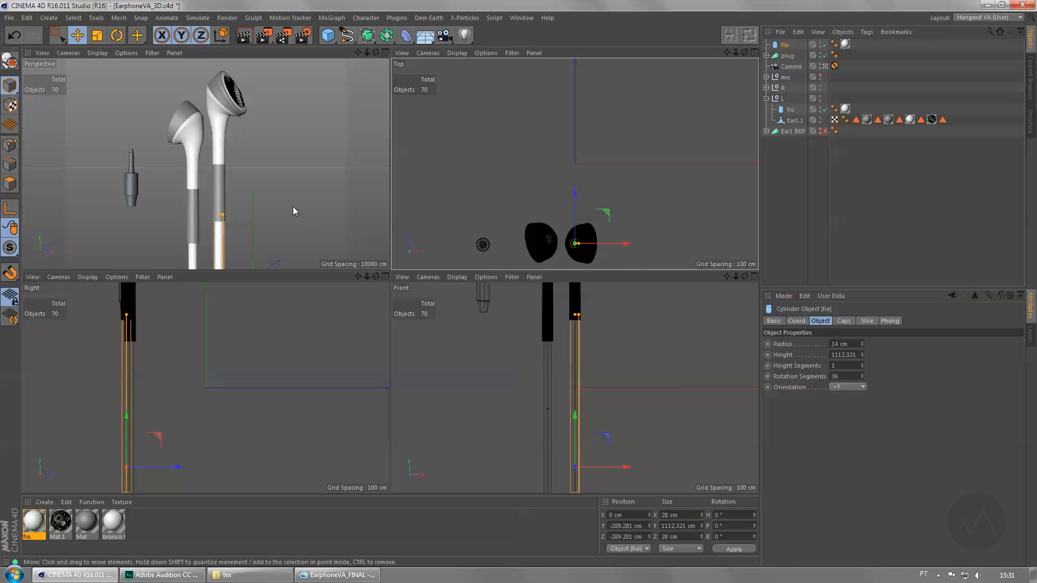
{"action": "middle_click", "coordinate": [279, 200]}
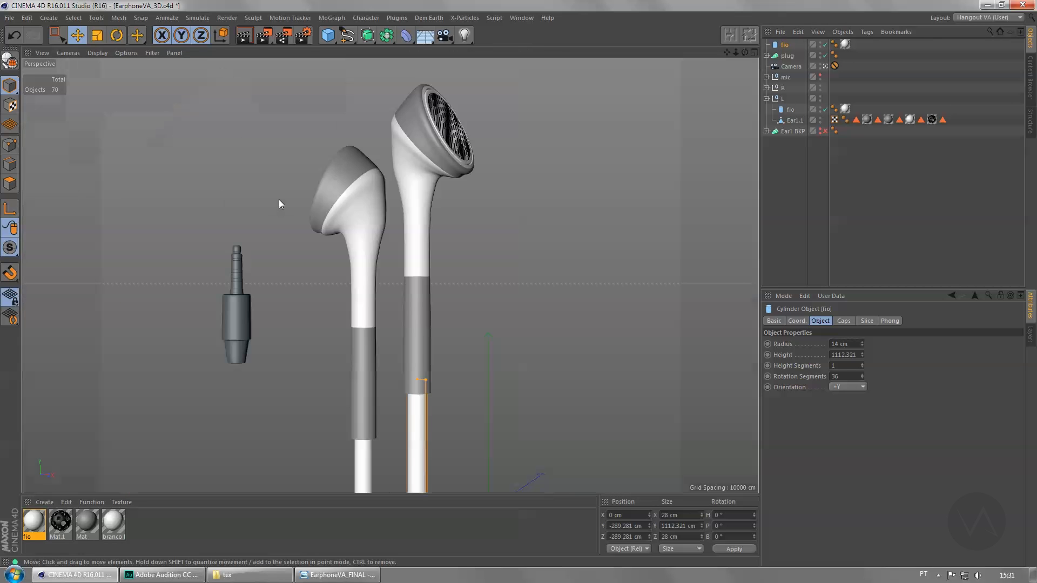
{"action": "middle_click", "coordinate": [277, 193]}
{"action": "middle_click", "coordinate": [498, 174]}
{"action": "middle_click", "coordinate": [128, 237]}
{"action": "middle_click", "coordinate": [248, 201]}
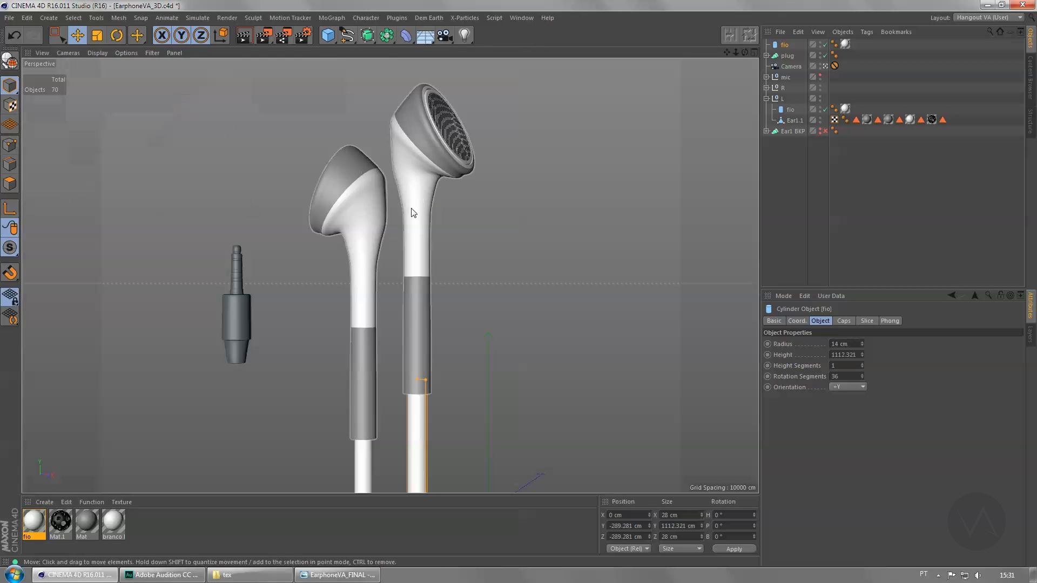
Step: In the Top view, move the fio copy over to the plug and centre it at about X -334.4 cm
{"action": "middle_click", "coordinate": [412, 213]}
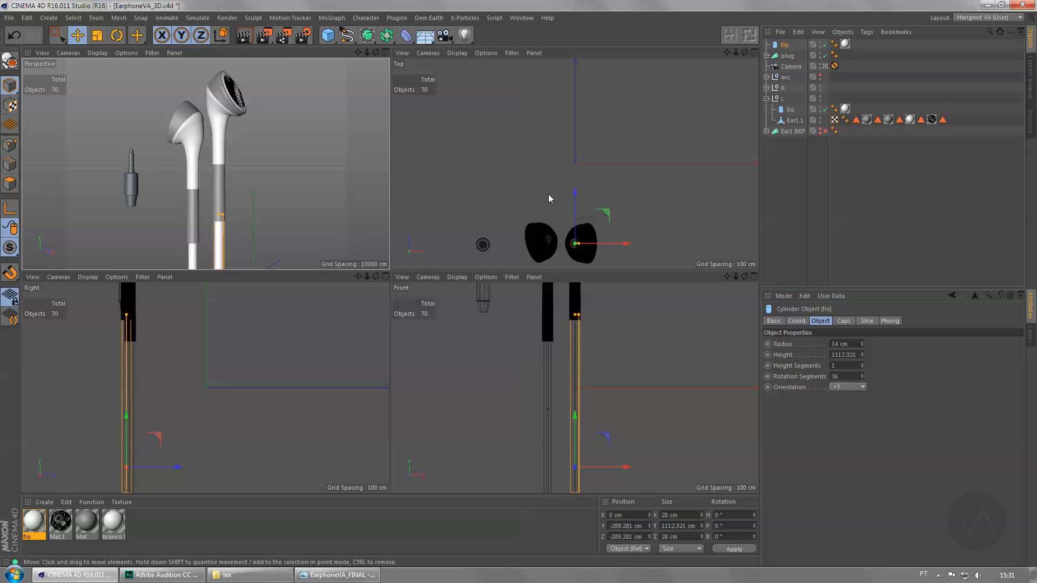
{"action": "middle_click", "coordinate": [548, 193]}
{"action": "middle_click", "coordinate": [549, 193]}
{"action": "middle_click", "coordinate": [445, 215]}
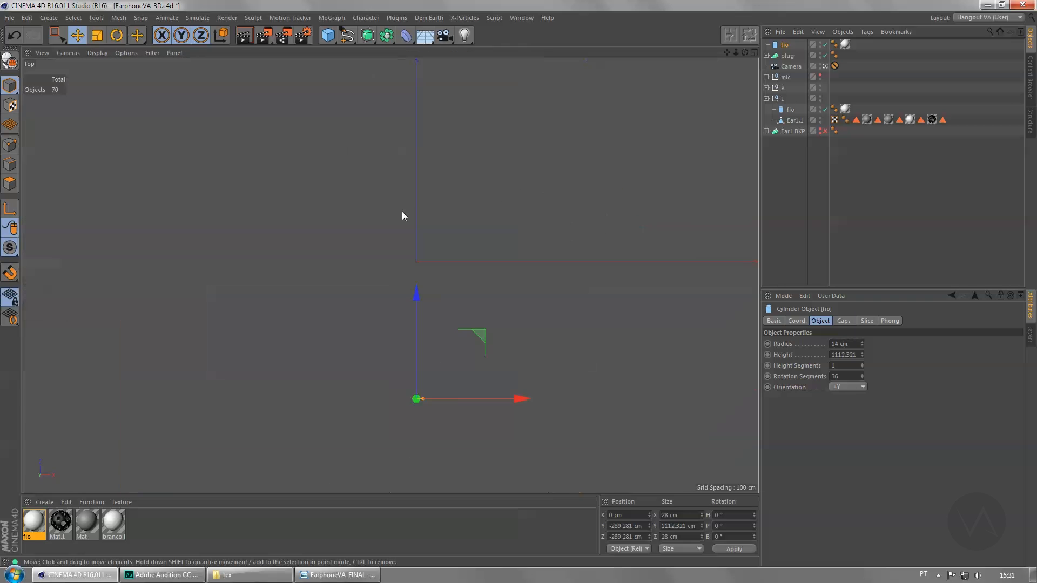
{"action": "scroll", "coordinate": [409, 236], "scroll_direction": "up", "scroll_amount": 6}
{"action": "middle_click_drag", "start_coordinate": [403, 262], "coordinate": [405, 211], "text": "alt"}
{"action": "left_click_drag", "start_coordinate": [716, 273], "coordinate": [302, 274]}
{"action": "key", "text": "o"}
{"action": "left_click_drag", "start_coordinate": [452, 179], "coordinate": [447, 199]}
{"action": "left_click_drag", "start_coordinate": [528, 278], "coordinate": [533, 277]}
{"action": "left_click_drag", "start_coordinate": [444, 217], "coordinate": [444, 219]}
Step: Lower the fio copy in a side view to about Y -295.9 cm and check it in the Perspective view
{"action": "middle_click", "coordinate": [257, 171]}
{"action": "middle_click", "coordinate": [292, 356]}
{"action": "scroll", "coordinate": [359, 270], "scroll_direction": "down", "scroll_amount": 3}
{"action": "left_click_drag", "start_coordinate": [420, 263], "coordinate": [420, 270]}
{"action": "middle_click", "coordinate": [105, 241]}
{"action": "middle_click", "coordinate": [150, 238]}
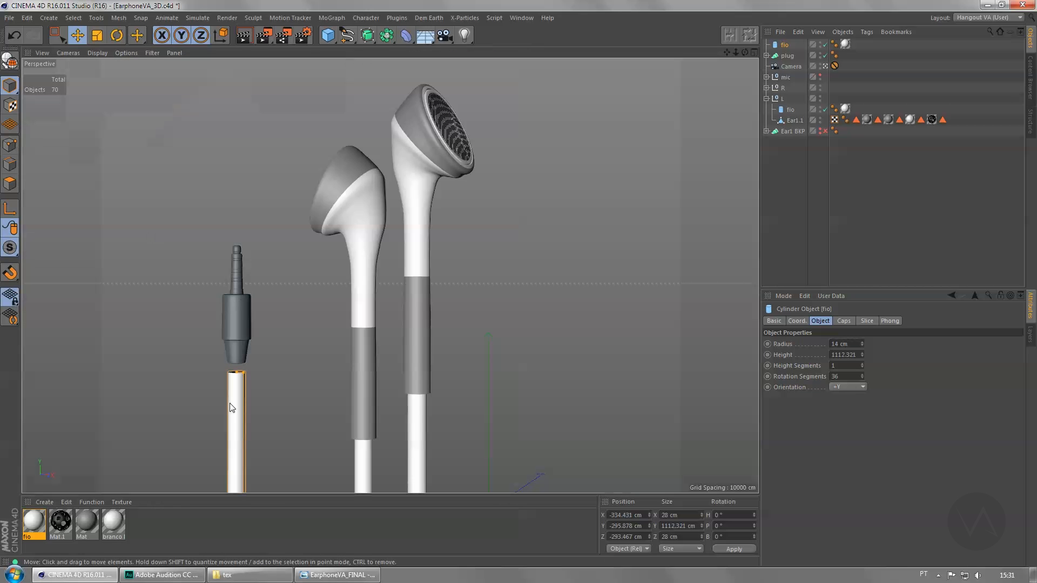
Step: In the Front view, raise the fio copy until it meets the plug's base, and deselect it in the Perspective view
{"action": "middle_click", "coordinate": [257, 377]}
{"action": "middle_click", "coordinate": [463, 339]}
{"action": "left_click_drag", "start_coordinate": [201, 342], "coordinate": [206, 330]}
{"action": "middle_click", "coordinate": [123, 199]}
{"action": "middle_click", "coordinate": [125, 196]}
{"action": "left_click", "coordinate": [247, 339]}
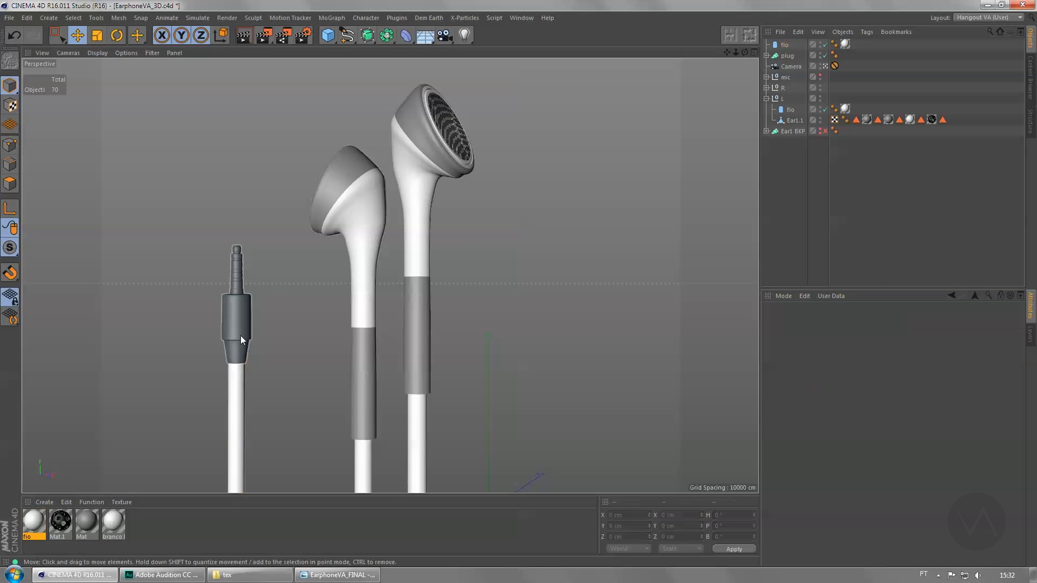
Step: Scale the plug up to about 223.7 cm tall and save the scene
{"action": "left_click", "coordinate": [787, 56]}
{"action": "key", "text": "t"}
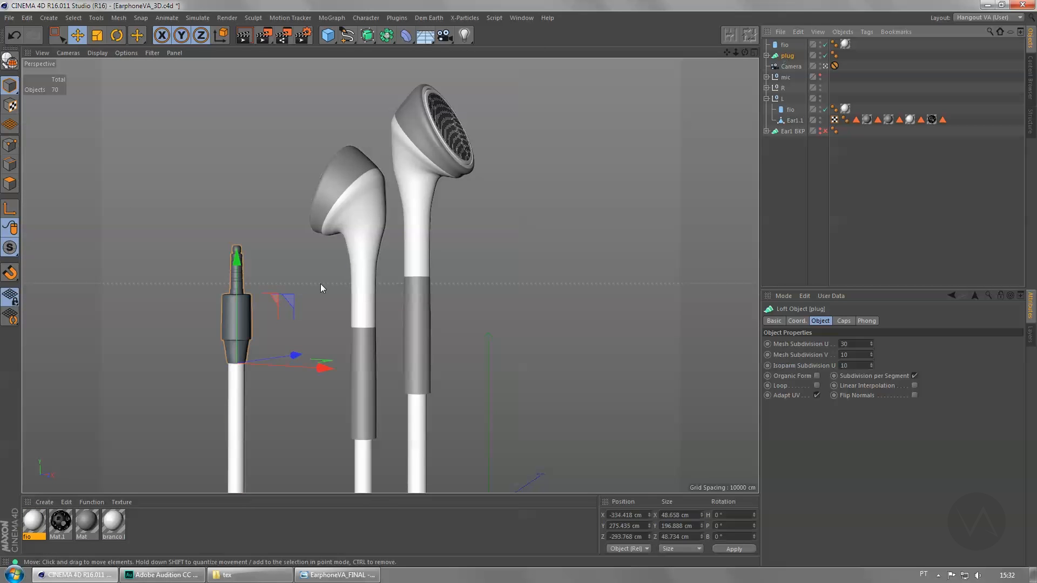
{"action": "left_click_drag", "start_coordinate": [325, 260], "coordinate": [362, 234]}
{"action": "left_click", "coordinate": [316, 263]}
{"action": "key", "text": "ctrl+s"}
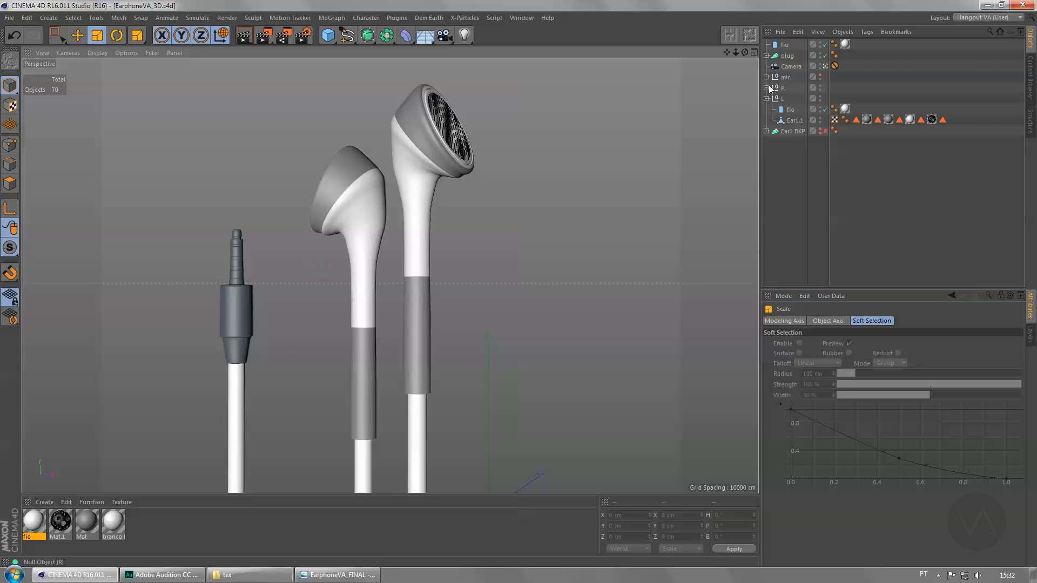
Step: Keep a hidden, disabled duplicate of the plug named "plug. BKP" below Ear1 BKP in the object hierarchy
{"action": "left_click", "coordinate": [787, 55]}
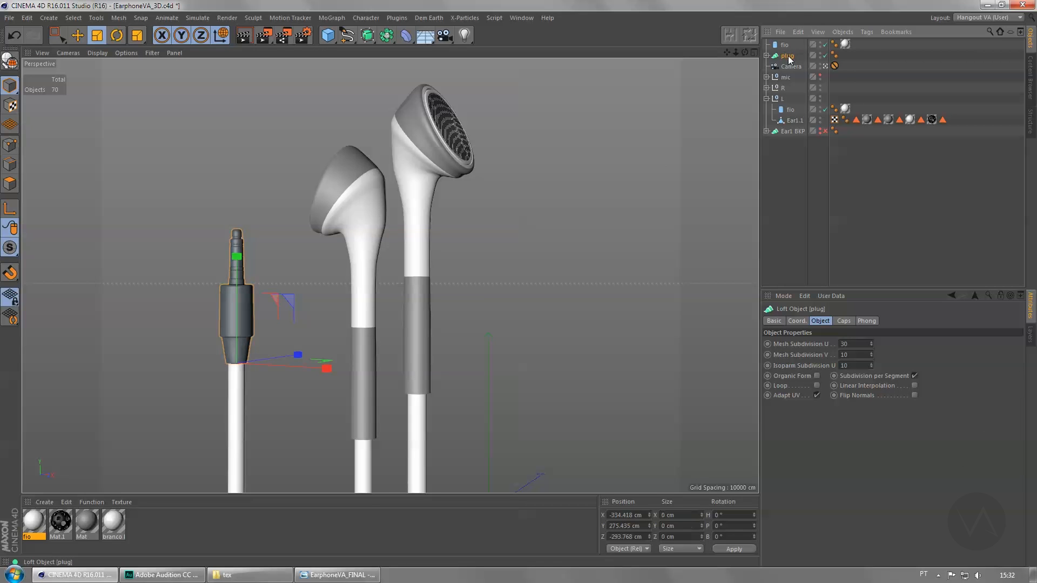
{"action": "key", "text": "ctrl+c"}
{"action": "key", "text": "ctrl+v"}
{"action": "key", "text": "BackSpace"}
{"action": "type", "text": "BK"}
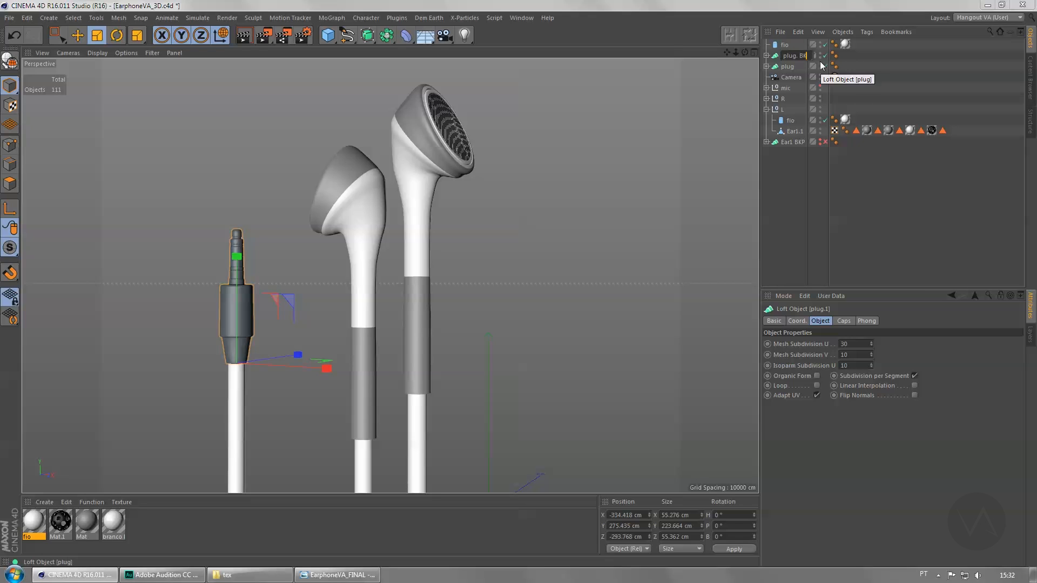
{"action": "type", "text": "P"}
{"action": "key", "text": "Return"}
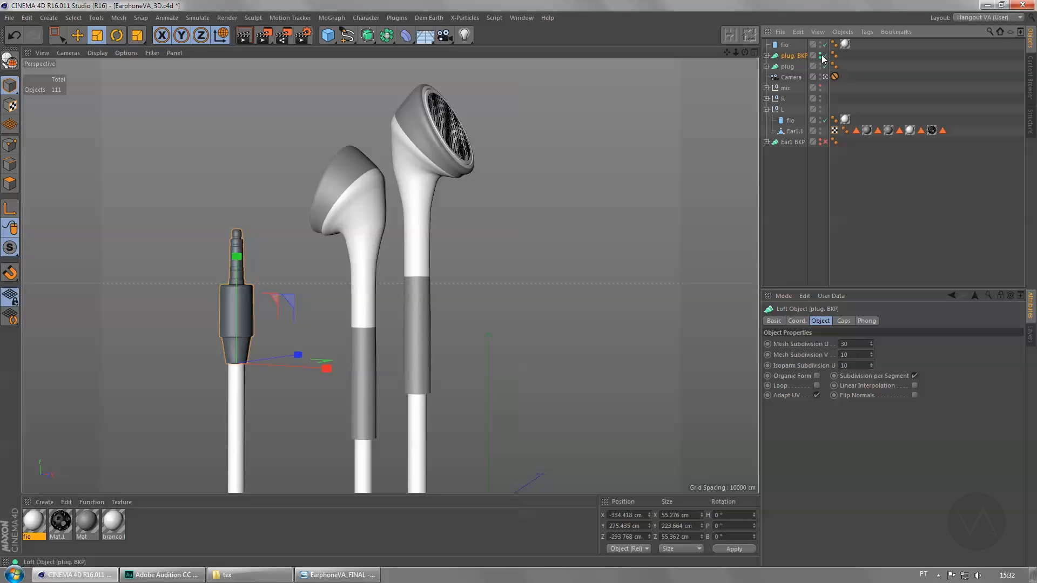
{"action": "left_click", "coordinate": [822, 56]}
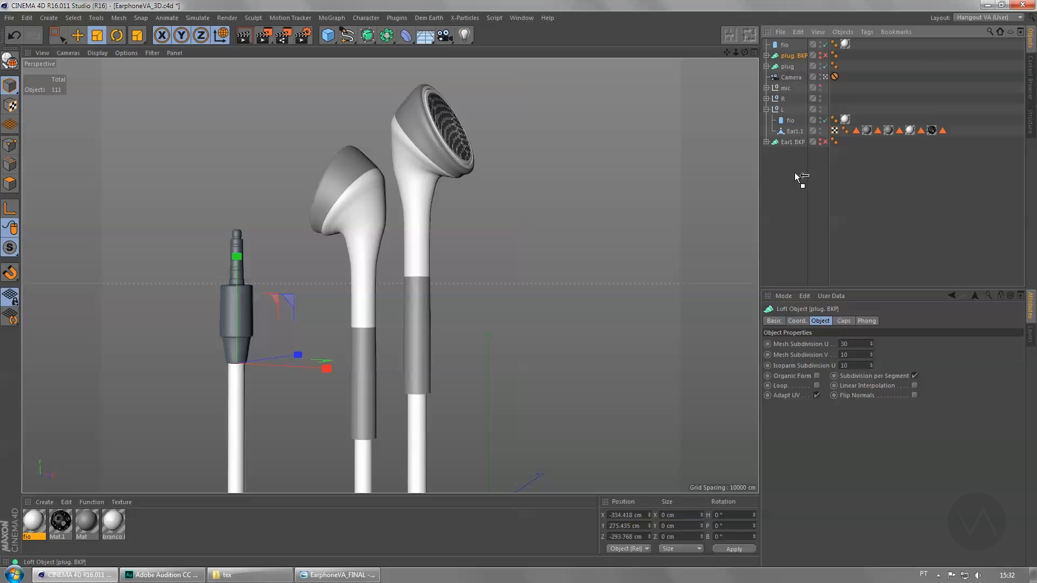
{"action": "left_click_drag", "start_coordinate": [795, 173], "coordinate": [824, 151]}
Step: Convert the plug loft into an editable polygon object, expand its hierarchy, and switch to polygon mode
{"action": "left_click", "coordinate": [787, 56]}
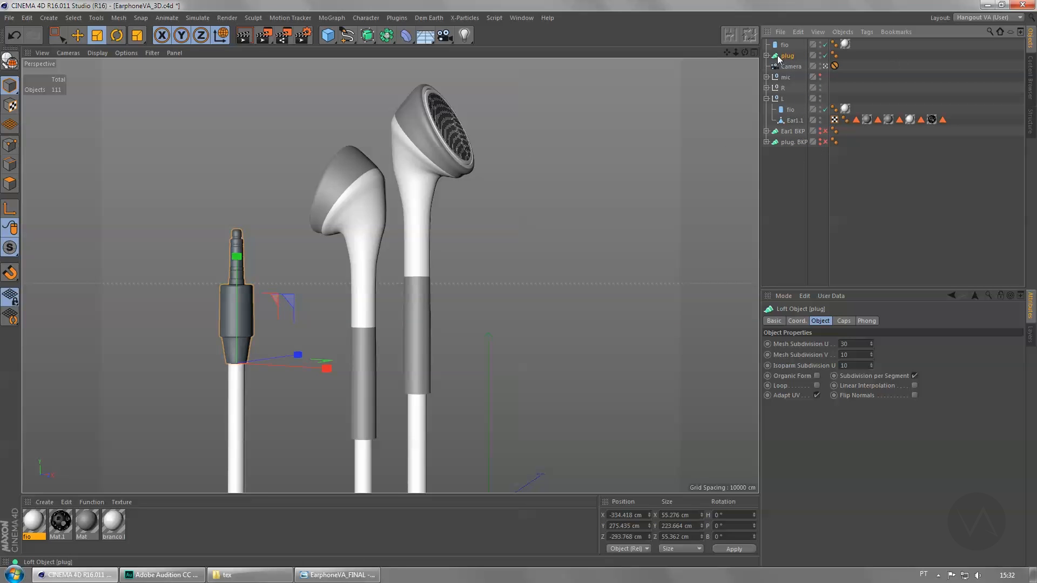
{"action": "left_click", "coordinate": [10, 61]}
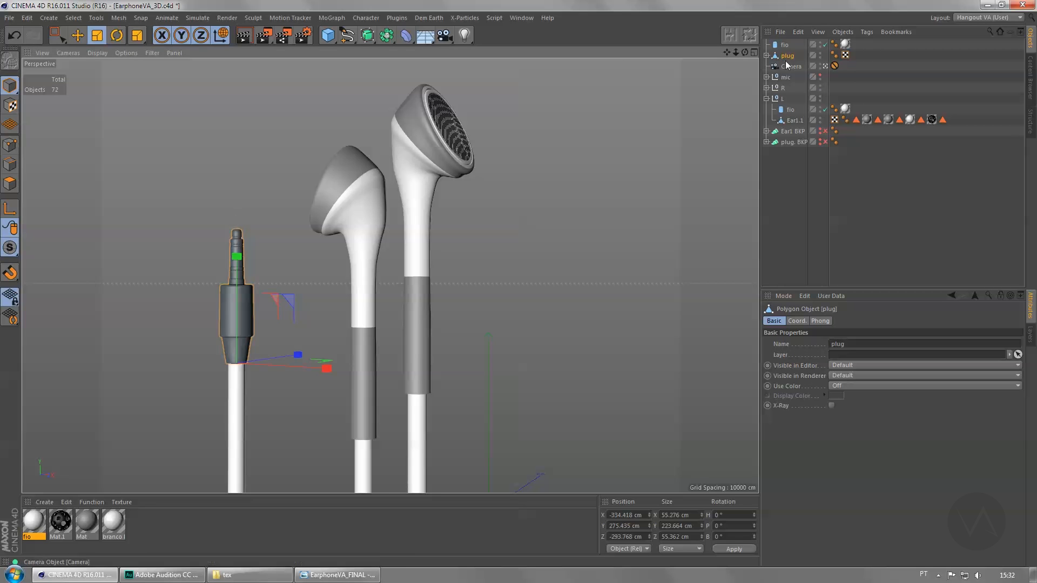
{"action": "left_click", "coordinate": [766, 55]}
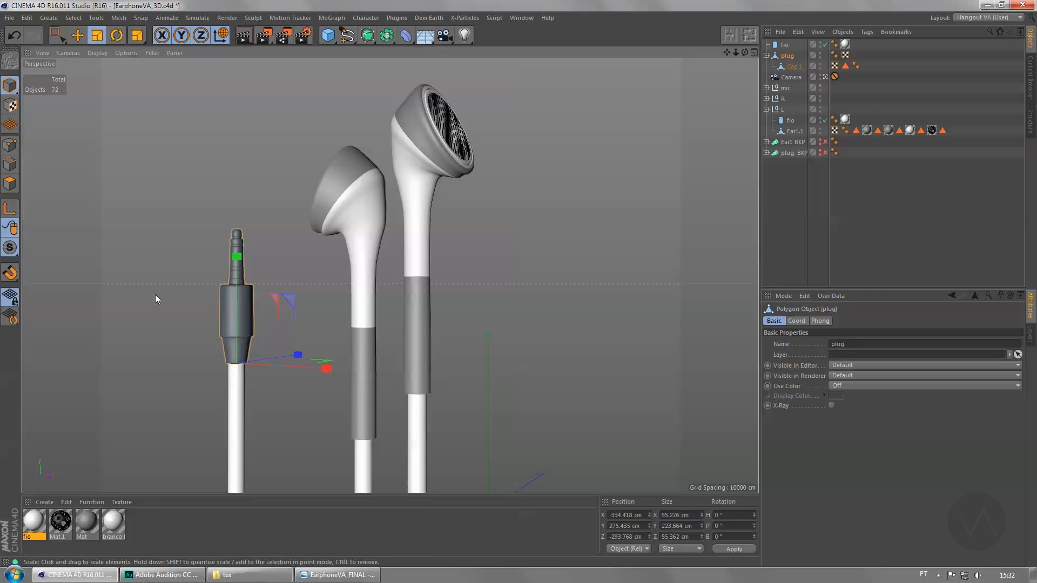
{"action": "left_click", "coordinate": [13, 187]}
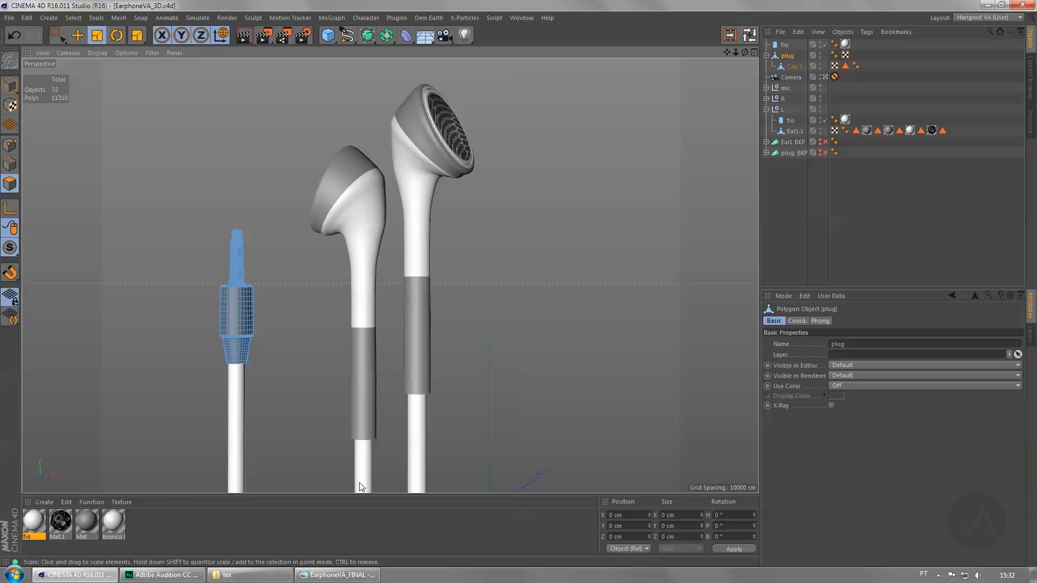
Step: Create a material named "branco plug" and set its colour to near-white, RGB 236, 236, 236
{"action": "double_click", "coordinate": [185, 524]}
{"action": "double_click", "coordinate": [30, 521]}
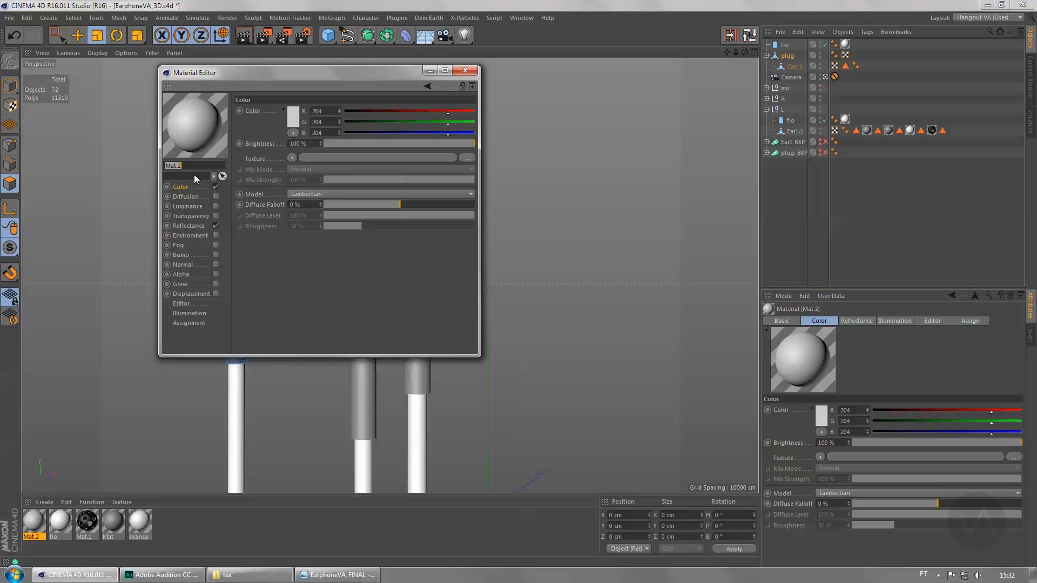
{"action": "type", "text": "branco plug"}
{"action": "key", "text": "Return"}
{"action": "left_click", "coordinate": [292, 115]}
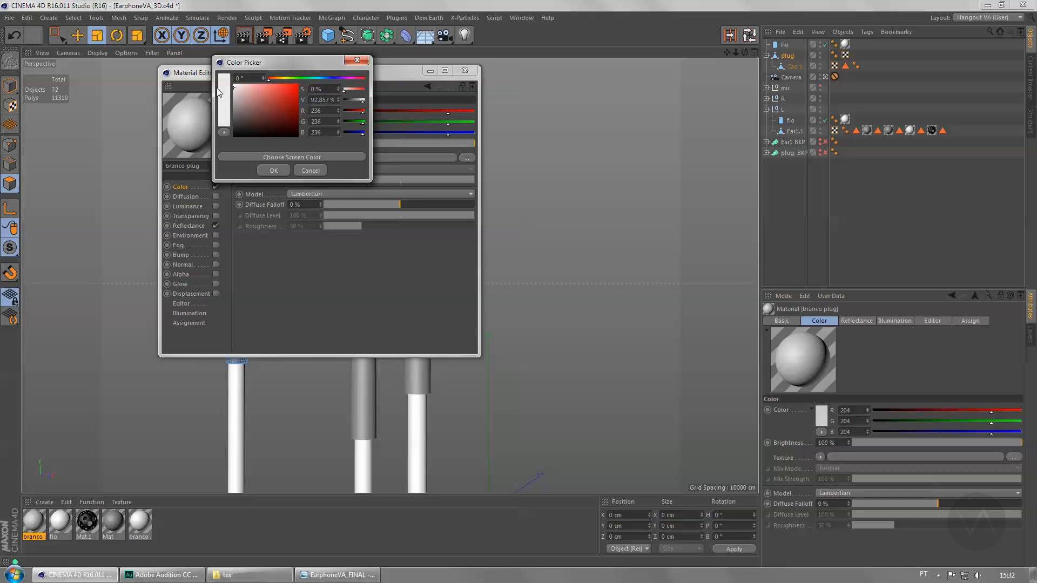
{"action": "left_click", "coordinate": [287, 171]}
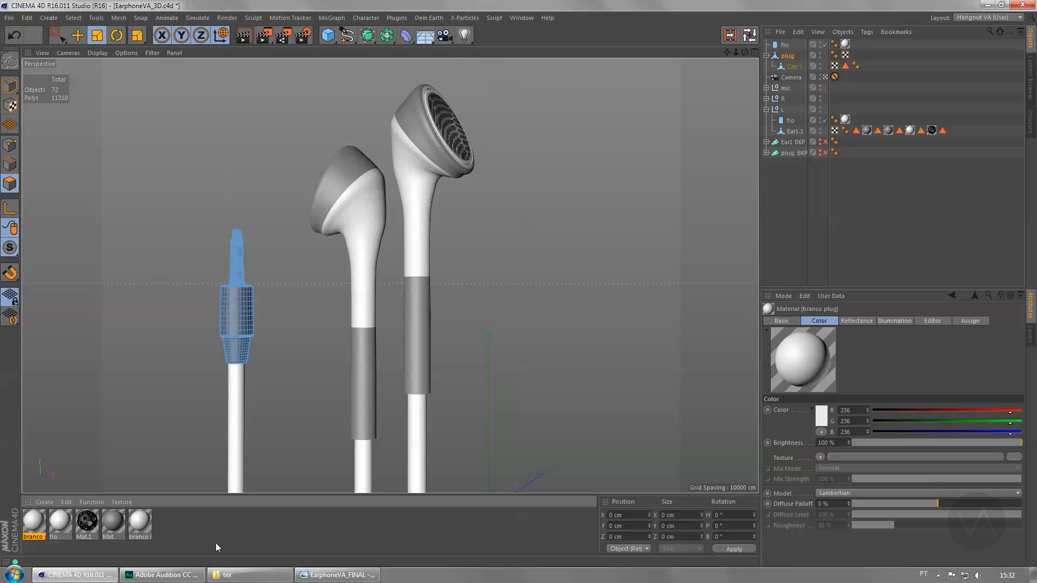
Step: Create a second new material for the plug and set its colour to grey, RGB 132, 132, 132
{"action": "left_click", "coordinate": [45, 501]}
{"action": "left_click", "coordinate": [63, 415]}
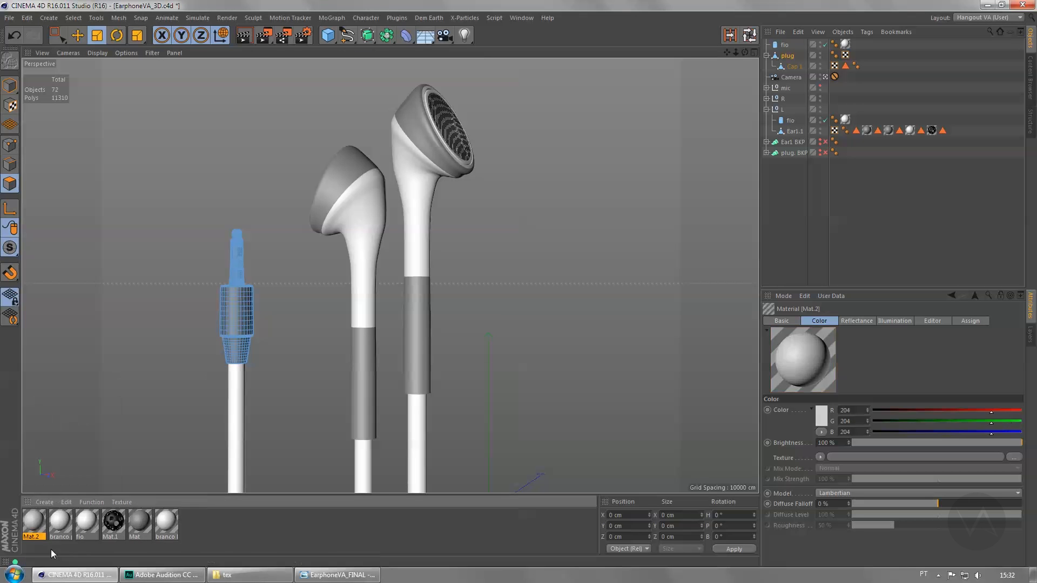
{"action": "double_click", "coordinate": [33, 521]}
{"action": "left_click_drag", "start_coordinate": [267, 73], "coordinate": [539, 126]}
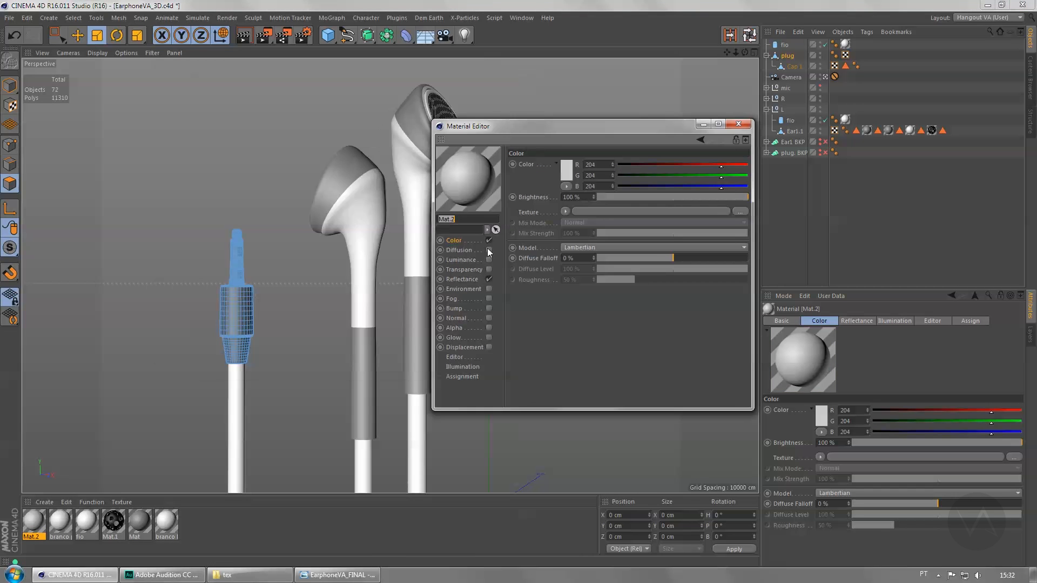
{"action": "left_click", "coordinate": [564, 175]}
{"action": "left_click_drag", "start_coordinate": [549, 170], "coordinate": [500, 165]}
{"action": "left_click", "coordinate": [542, 221]}
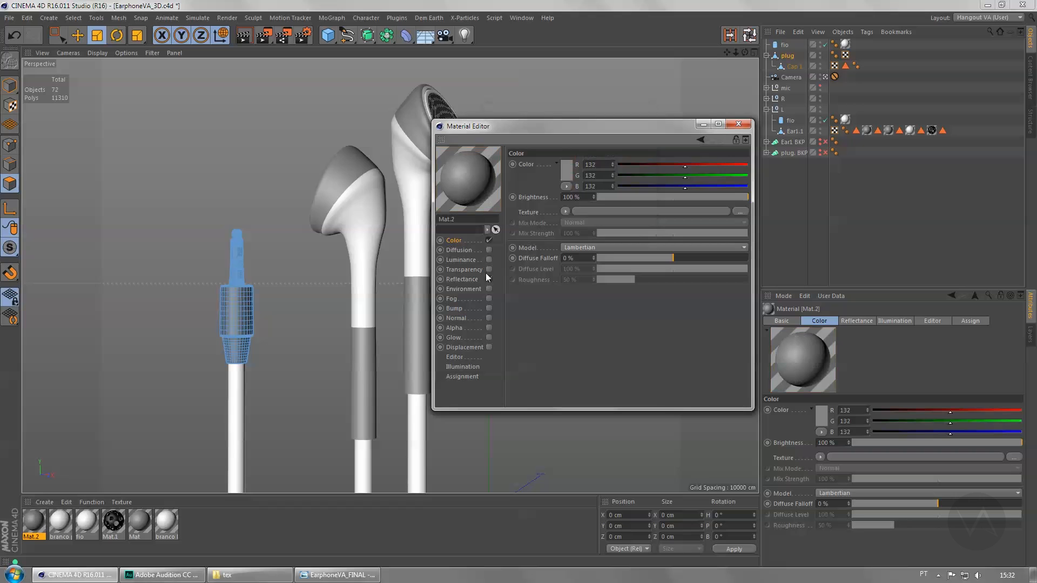
Step: Add a Beckmann reflectance layer to the grey material and set its roughness to 15%
{"action": "left_click", "coordinate": [472, 279]}
{"action": "left_click", "coordinate": [523, 177]}
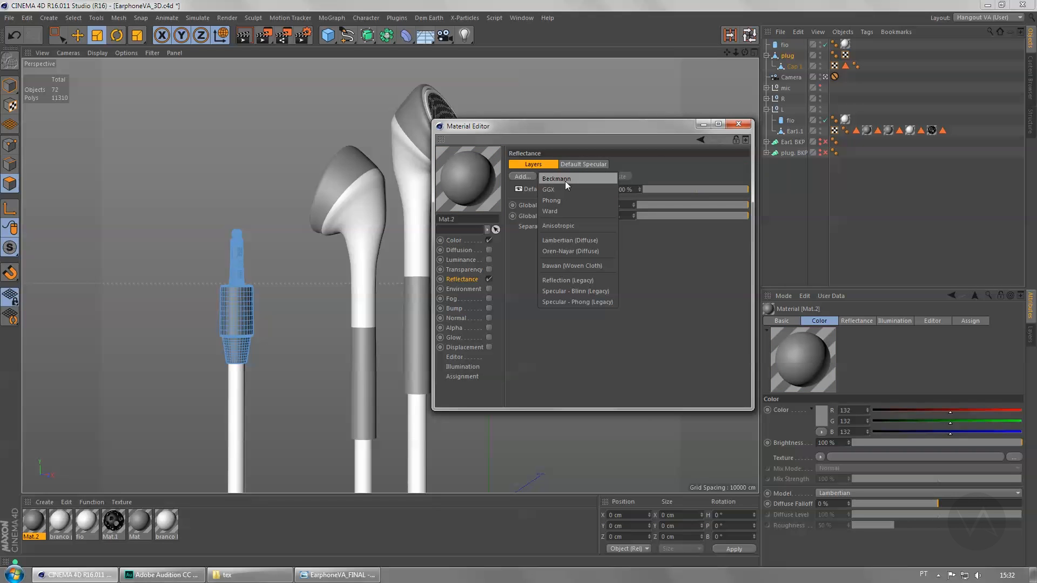
{"action": "left_click", "coordinate": [563, 180]}
{"action": "scroll", "coordinate": [724, 329], "scroll_direction": "down", "scroll_amount": 3}
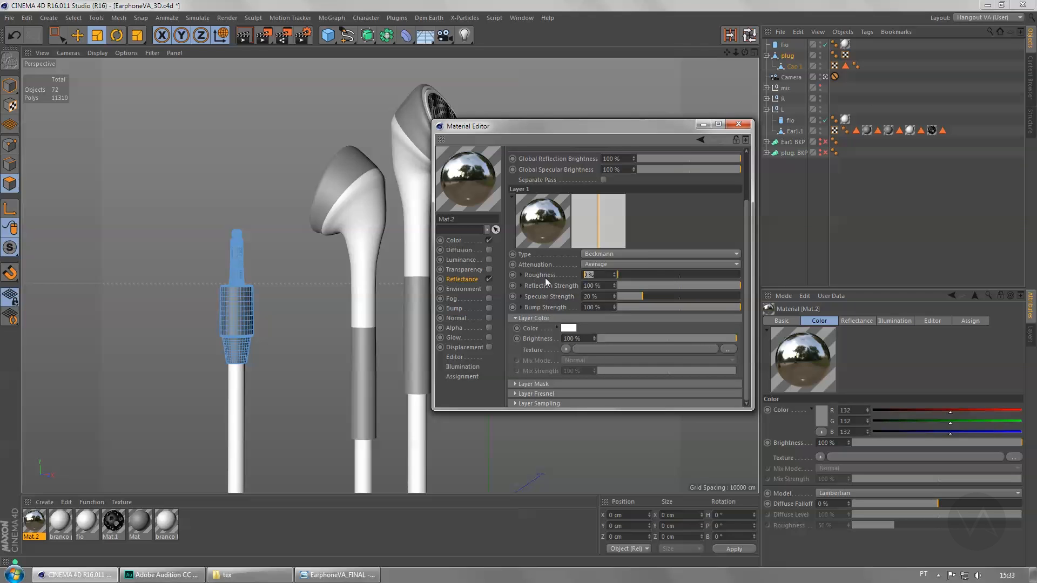
{"action": "type", "text": "15"}
{"action": "key", "text": "Return"}
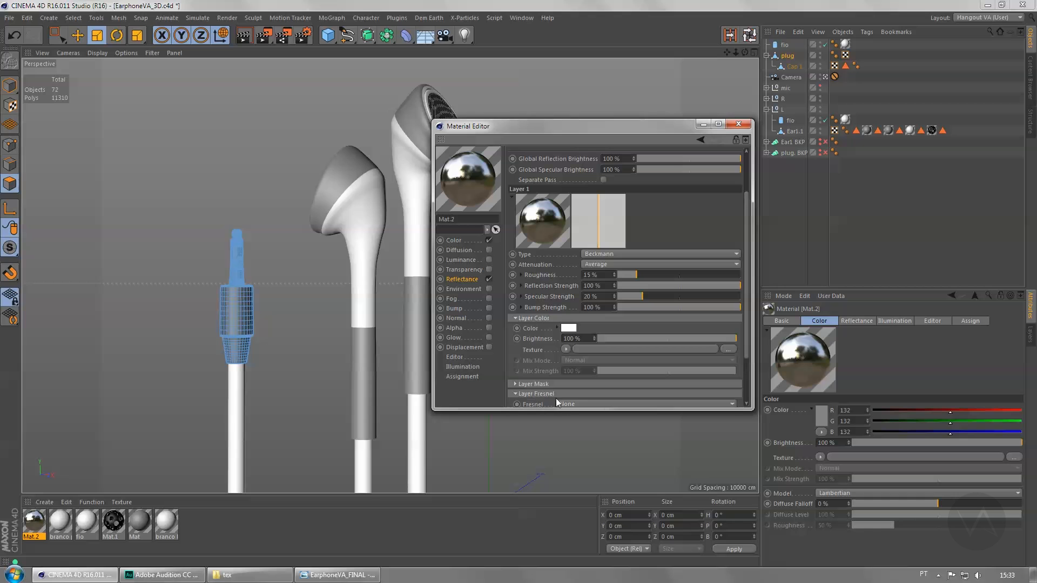
Step: Set the reflectance layer's Fresnel to Conductor with the Silver preset
{"action": "scroll", "coordinate": [723, 354], "scroll_direction": "down", "scroll_amount": 3}
{"action": "left_click", "coordinate": [568, 339]}
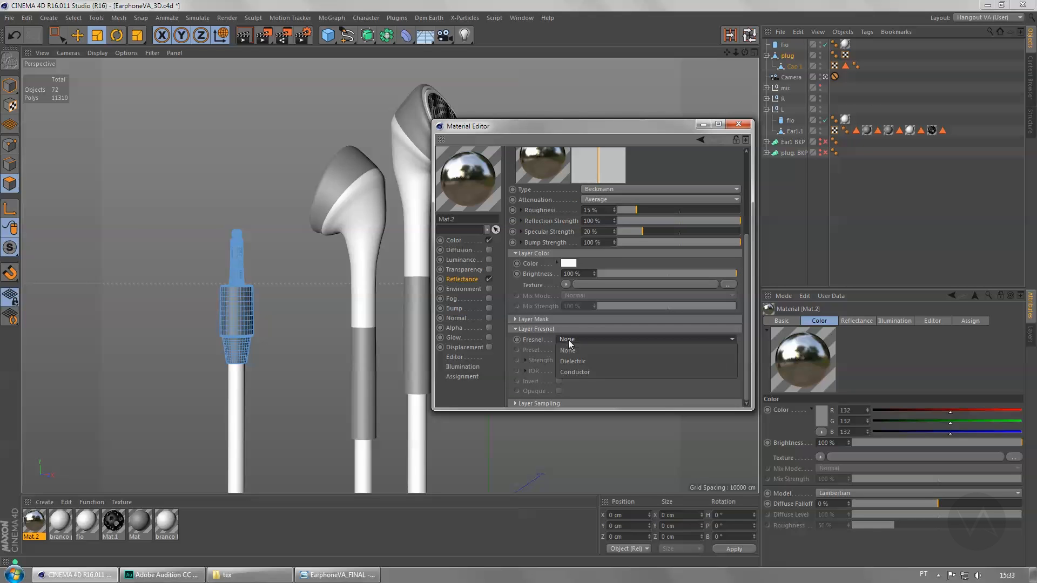
{"action": "left_click", "coordinate": [576, 371]}
{"action": "left_click", "coordinate": [587, 339]}
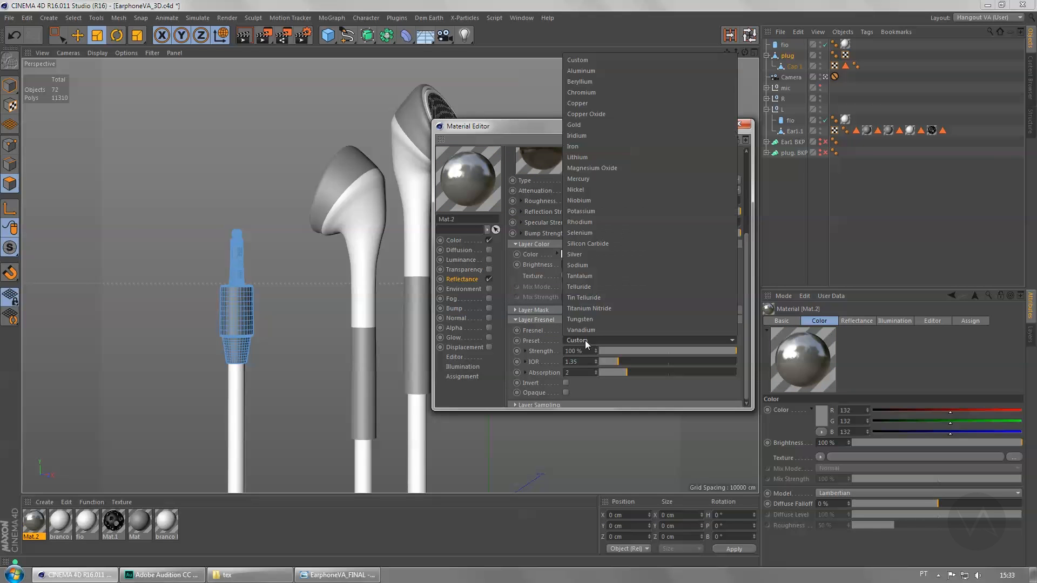
{"action": "left_click", "coordinate": [577, 254]}
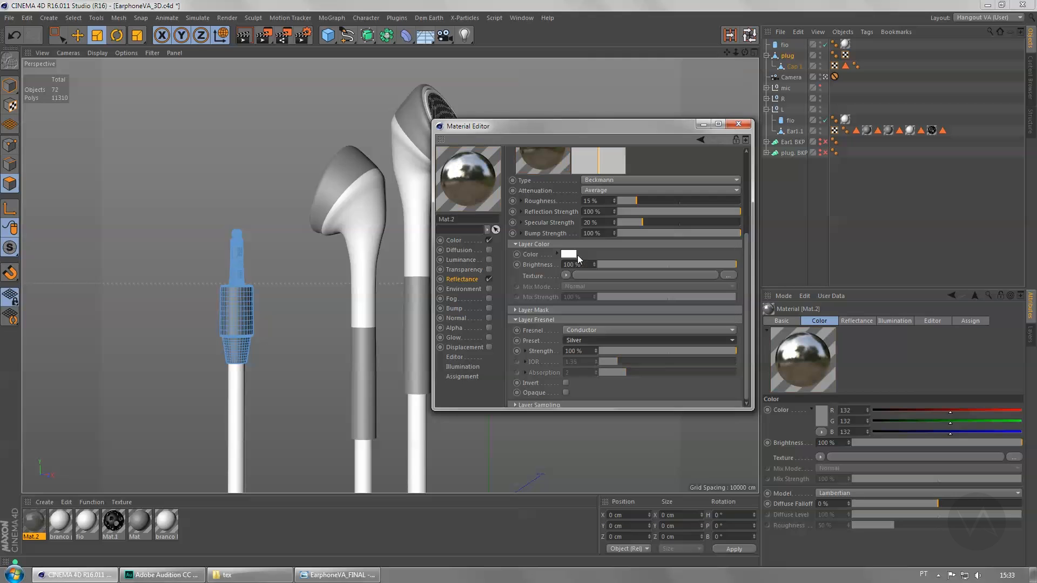
Step: Set the reflectance layer's colour to light grey, about RGB 205, 205, 205
{"action": "scroll", "coordinate": [556, 305], "scroll_direction": "up", "scroll_amount": 3}
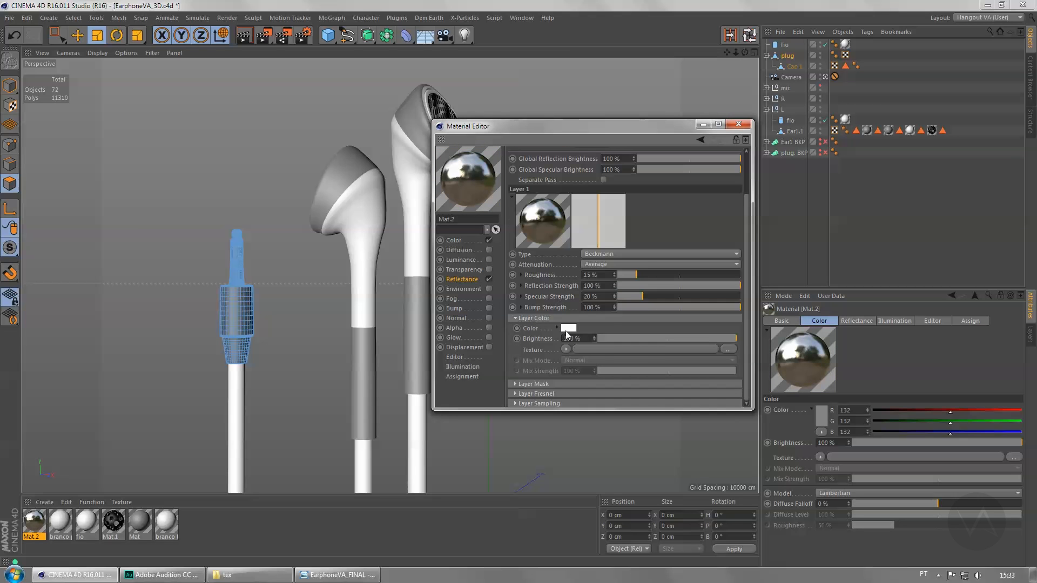
{"action": "left_click", "coordinate": [565, 331]}
{"action": "left_click_drag", "start_coordinate": [507, 296], "coordinate": [501, 303]}
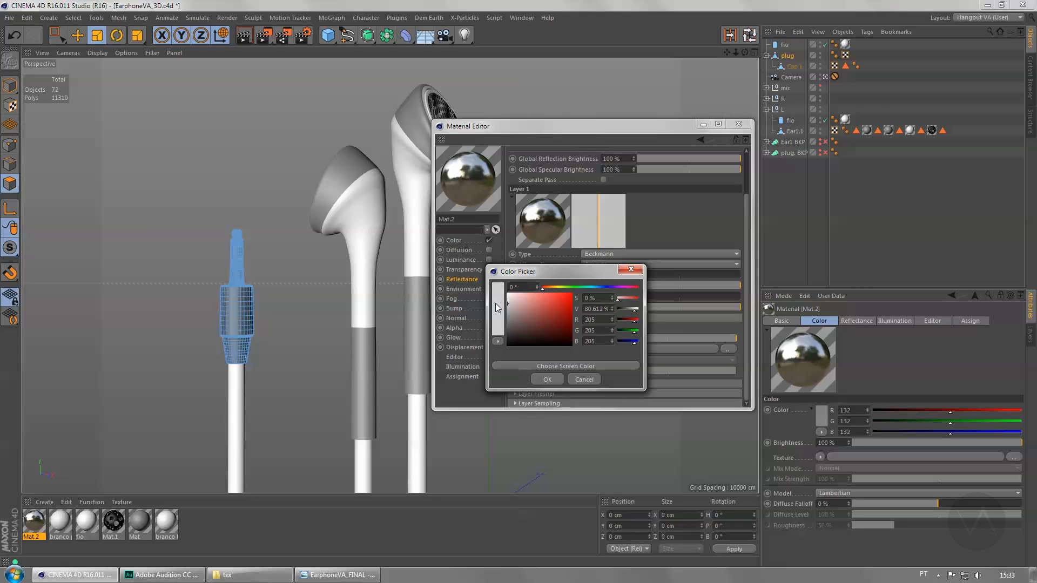
{"action": "left_click", "coordinate": [547, 379]}
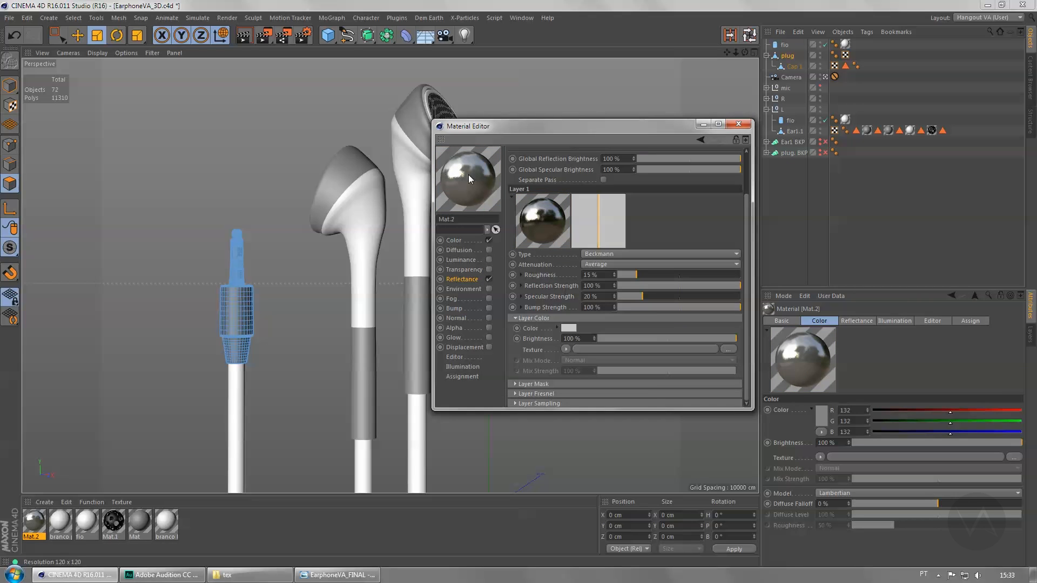
Step: Close the material settings and box-select the polygons of the plug's body and tapered base, with Only Select Visible Elements off
{"action": "left_click", "coordinate": [739, 125]}
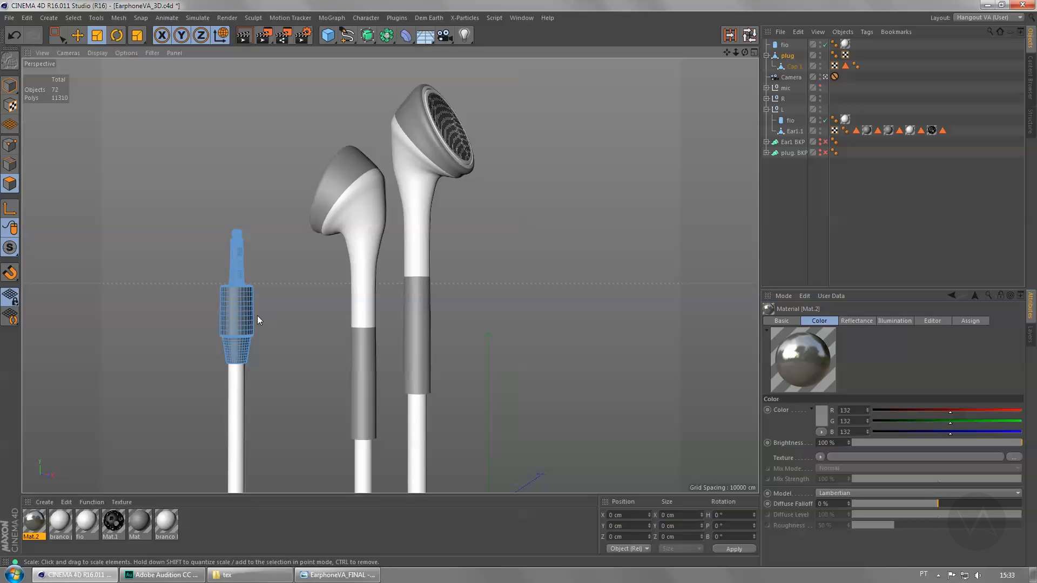
{"action": "left_click_drag", "start_coordinate": [435, 248], "coordinate": [200, 247], "text": "alt"}
{"action": "scroll", "coordinate": [340, 219], "scroll_direction": "up", "scroll_amount": 5}
{"action": "left_click_drag", "start_coordinate": [414, 226], "coordinate": [503, 226], "text": "alt"}
{"action": "scroll", "coordinate": [407, 250], "scroll_direction": "up", "scroll_amount": 5}
{"action": "left_click_drag", "start_coordinate": [410, 244], "coordinate": [385, 228], "text": "alt"}
{"action": "left_click_drag", "start_coordinate": [353, 340], "coordinate": [365, 468], "text": "alt"}
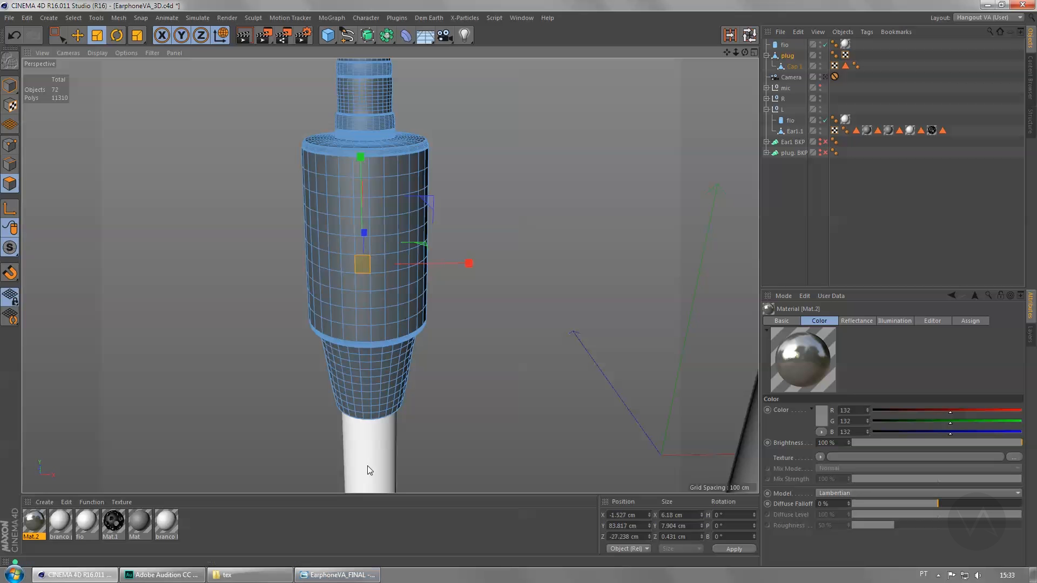
{"action": "middle_click", "coordinate": [357, 384]}
{"action": "middle_click", "coordinate": [468, 322]}
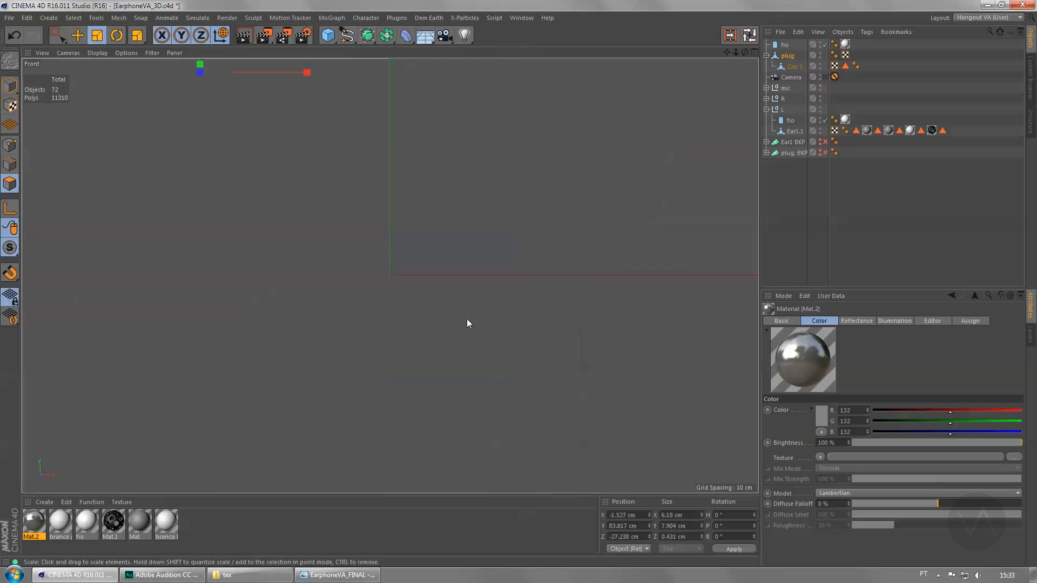
{"action": "middle_click_drag", "start_coordinate": [292, 213], "coordinate": [346, 323], "text": "alt"}
{"action": "scroll", "coordinate": [346, 323], "scroll_direction": "up", "scroll_amount": 3}
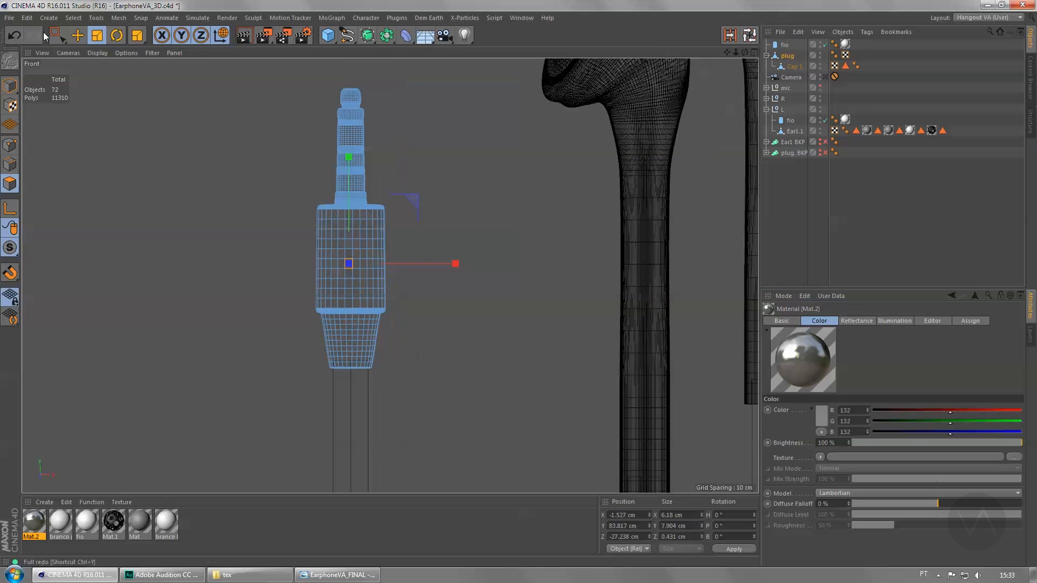
{"action": "left_click", "coordinate": [58, 35]}
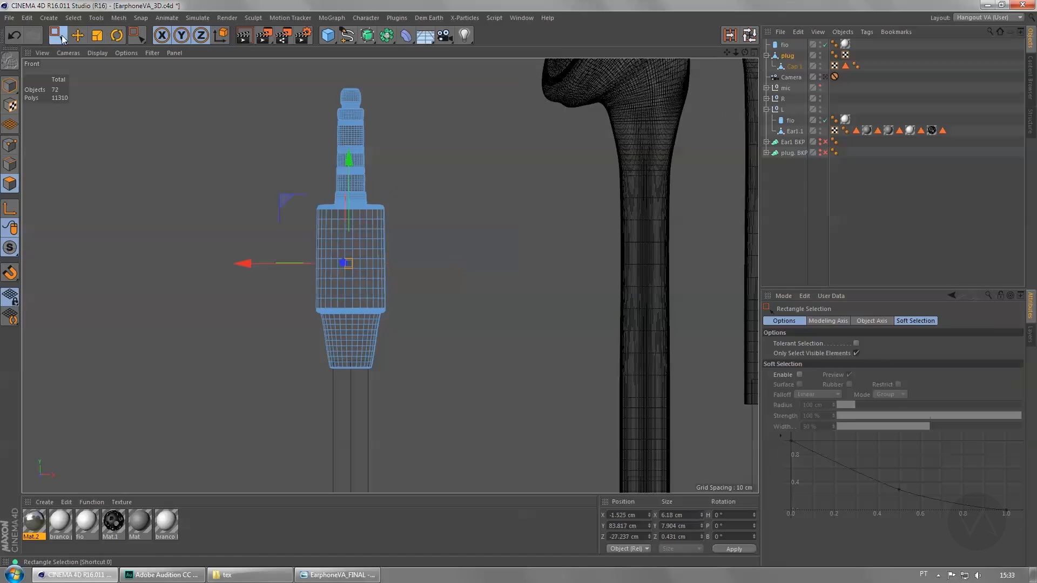
{"action": "left_click", "coordinate": [857, 354]}
{"action": "left_click_drag", "start_coordinate": [239, 406], "coordinate": [565, 212]}
{"action": "left_click_drag", "start_coordinate": [197, 206], "coordinate": [462, 416]}
{"action": "middle_click", "coordinate": [514, 358]}
{"action": "middle_click", "coordinate": [231, 185]}
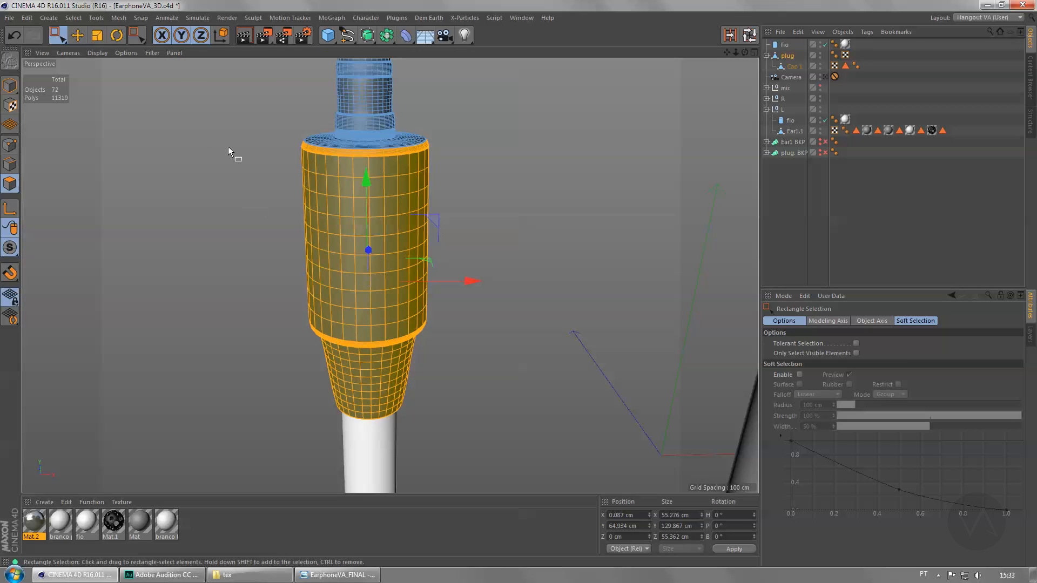
Step: Reselect the plug body's polygons with a larger box so the body's top face and the pin's foot are included
{"action": "middle_click", "coordinate": [273, 176]}
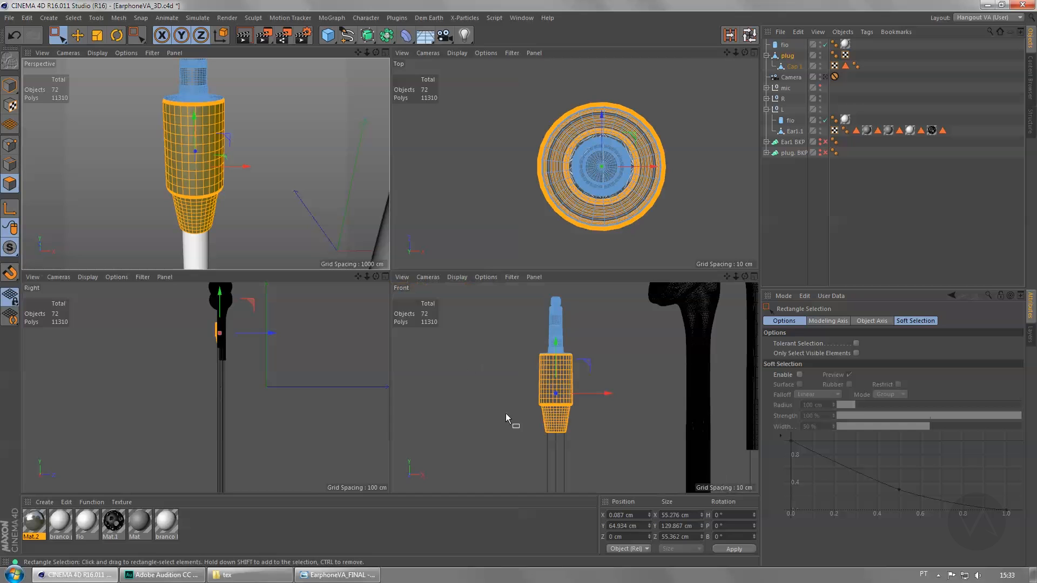
{"action": "middle_click_drag", "start_coordinate": [507, 356], "coordinate": [457, 341], "text": "alt"}
{"action": "middle_click", "coordinate": [456, 341]}
{"action": "scroll", "coordinate": [319, 295], "scroll_direction": "up", "scroll_amount": 3}
{"action": "middle_click_drag", "start_coordinate": [319, 295], "coordinate": [484, 356], "text": "alt"}
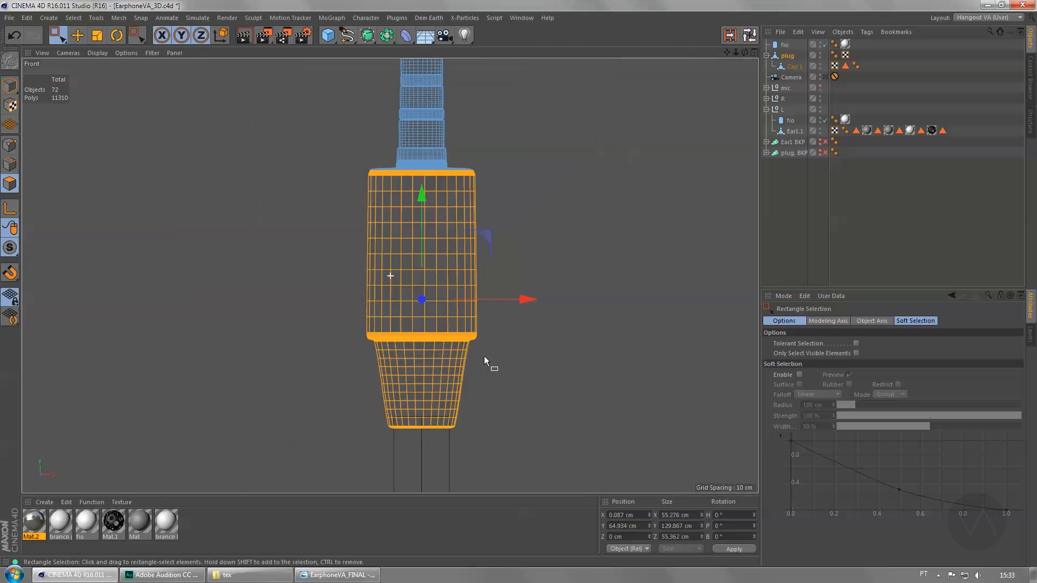
{"action": "left_click_drag", "start_coordinate": [320, 170], "coordinate": [630, 480]}
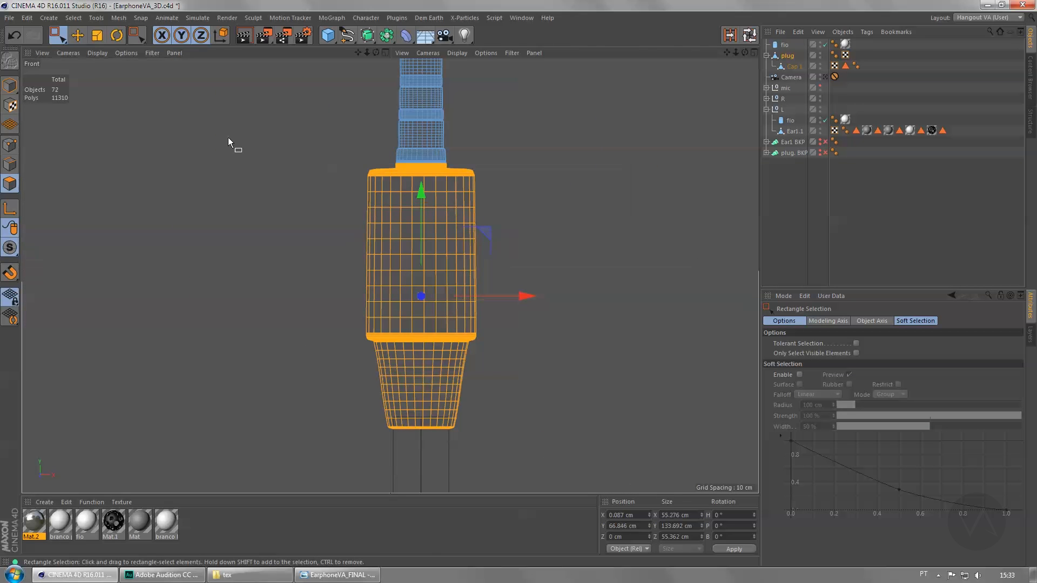
{"action": "middle_click", "coordinate": [221, 129]}
{"action": "middle_click", "coordinate": [220, 130]}
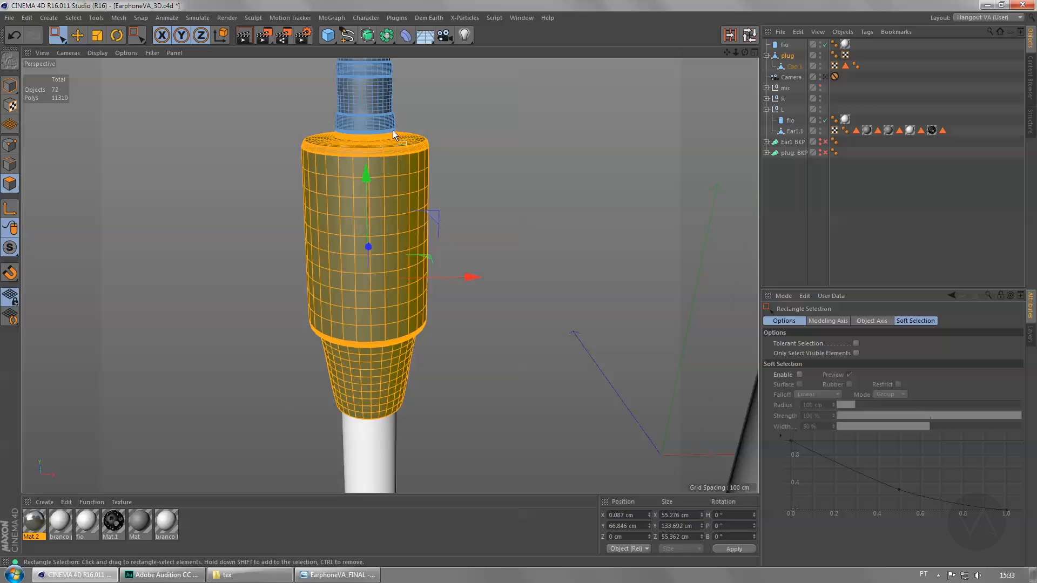
Step: Remove the polygon loops around the metal pin's foot from the selection with Loop Selection
{"action": "scroll", "coordinate": [397, 162], "scroll_direction": "up", "scroll_amount": 10}
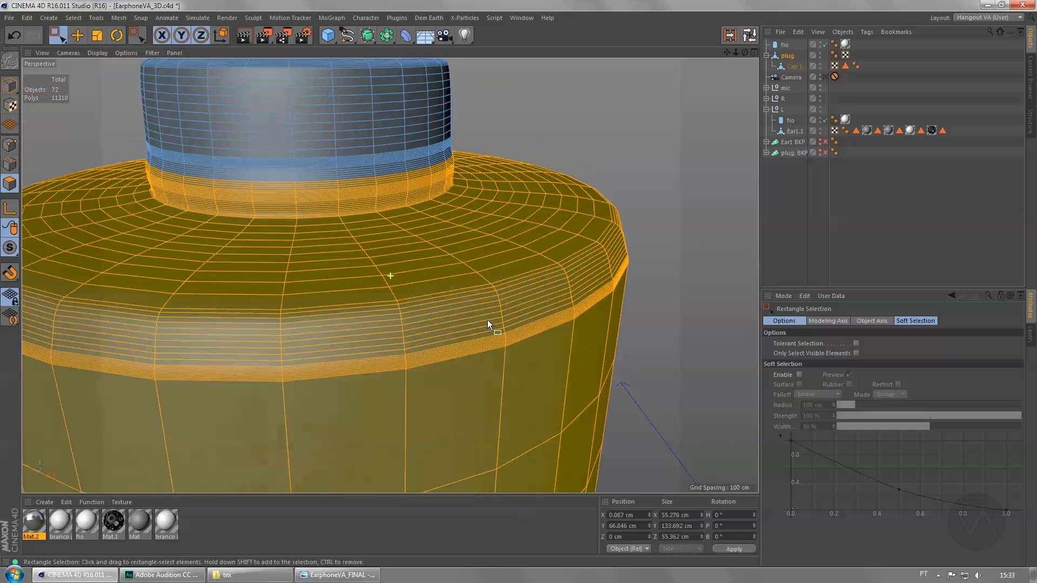
{"action": "left_click", "coordinate": [73, 18]}
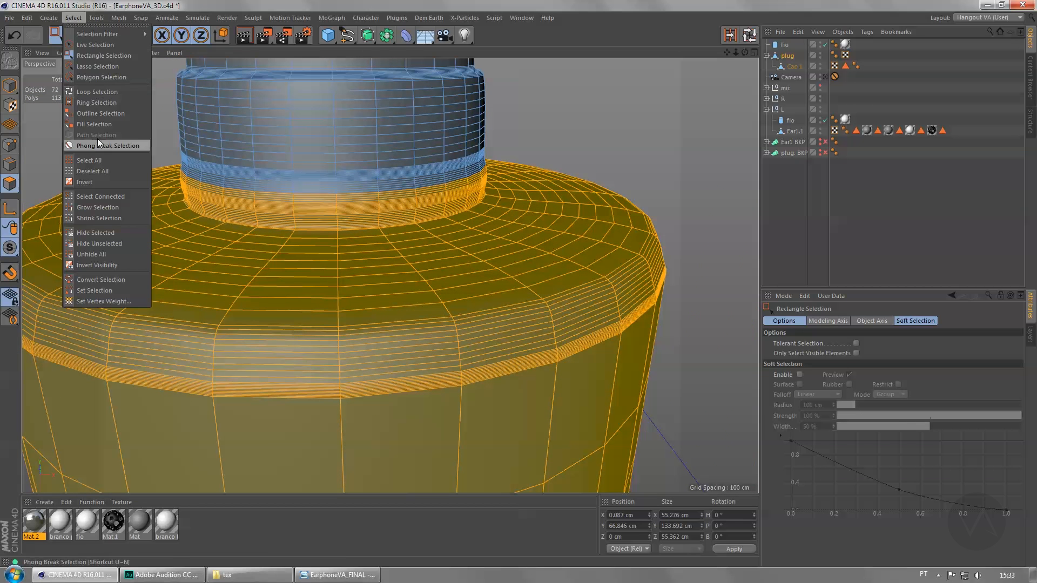
{"action": "left_click", "coordinate": [93, 94]}
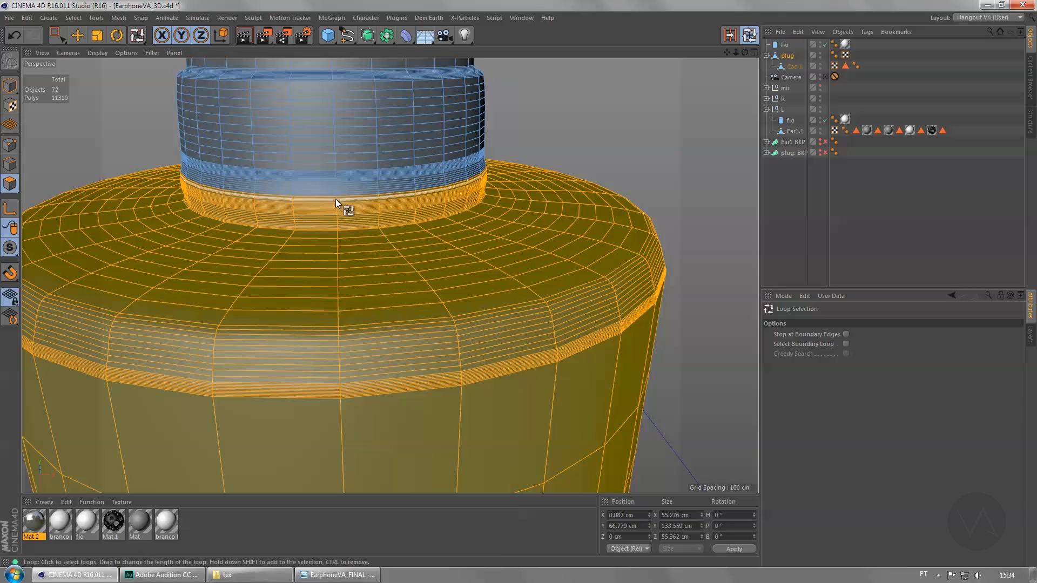
{"action": "scroll", "coordinate": [333, 200], "scroll_direction": "up", "scroll_amount": 5}
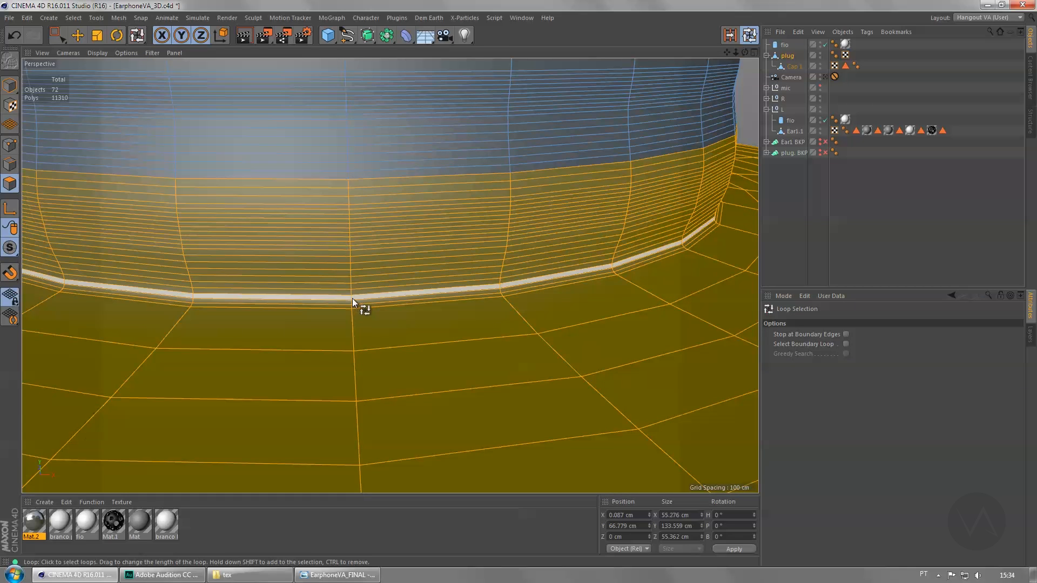
{"action": "left_click", "coordinate": [352, 286], "text": "ctrl"}
{"action": "left_click_drag", "start_coordinate": [351, 280], "coordinate": [349, 235], "text": "ctrl"}
{"action": "left_click", "coordinate": [349, 235], "text": "ctrl"}
{"action": "left_click", "coordinate": [348, 228], "text": "ctrl"}
{"action": "left_click", "coordinate": [348, 224], "text": "ctrl"}
{"action": "key", "text": "ctrl+z"}
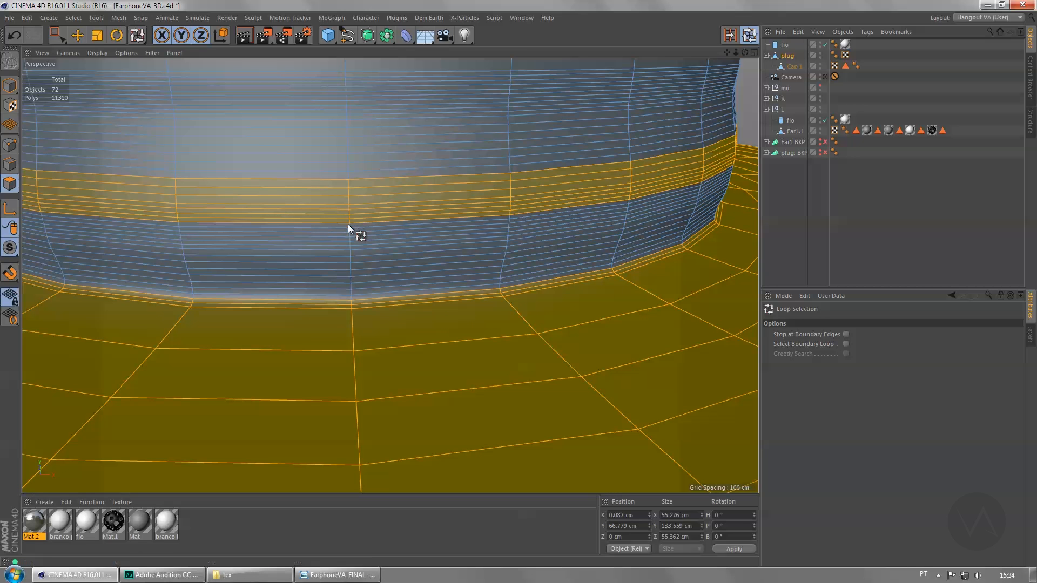
{"action": "left_click_drag", "start_coordinate": [350, 216], "coordinate": [349, 193], "text": "ctrl"}
{"action": "scroll", "coordinate": [349, 186], "scroll_direction": "down", "scroll_amount": 10}
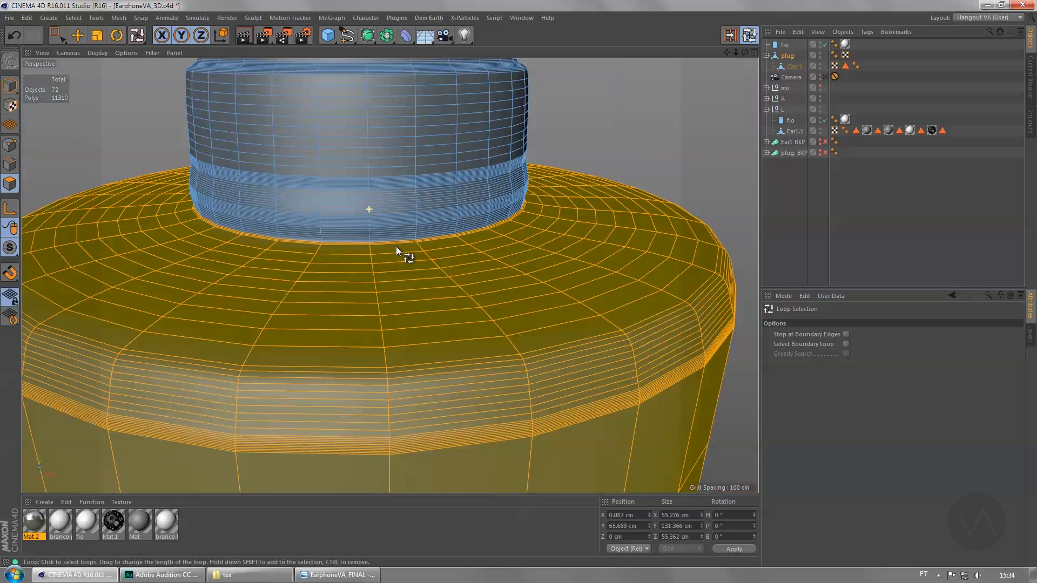
{"action": "scroll", "coordinate": [468, 236], "scroll_direction": "up", "scroll_amount": 5}
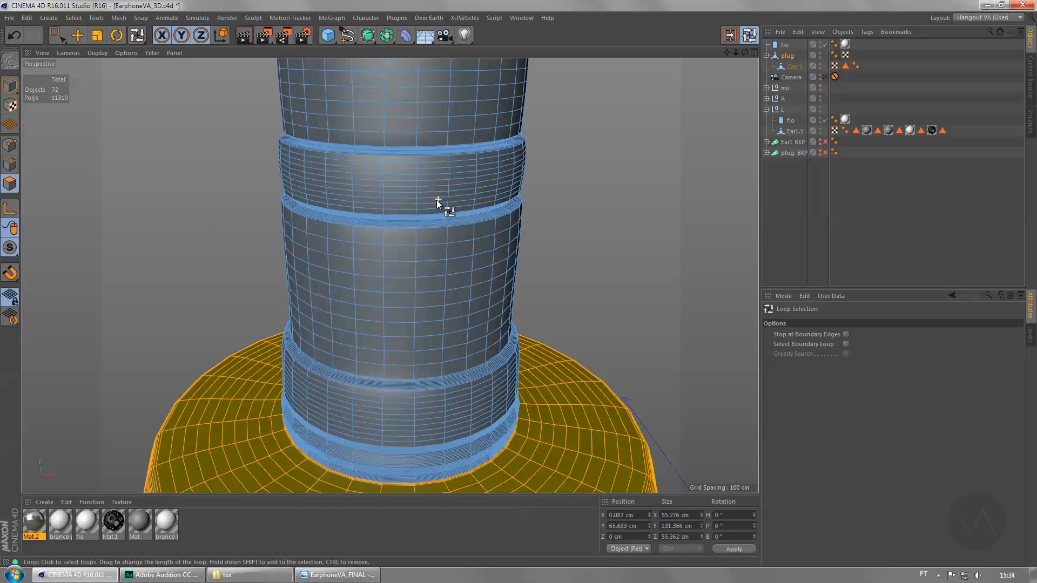
Step: Add the two lower narrow ring bands of the jack pin to the plug body's polygon selection as loops
{"action": "left_click", "coordinate": [339, 575]}
{"action": "left_click", "coordinate": [339, 581]}
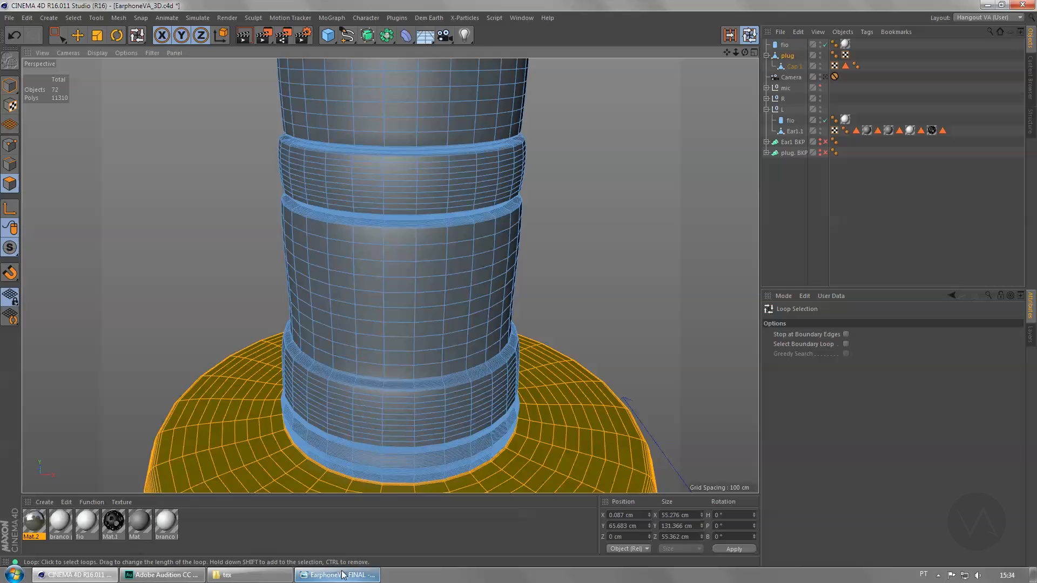
{"action": "left_click_drag", "start_coordinate": [445, 240], "coordinate": [438, 260], "text": "alt"}
{"action": "left_click_drag", "start_coordinate": [458, 198], "coordinate": [412, 317], "text": "alt"}
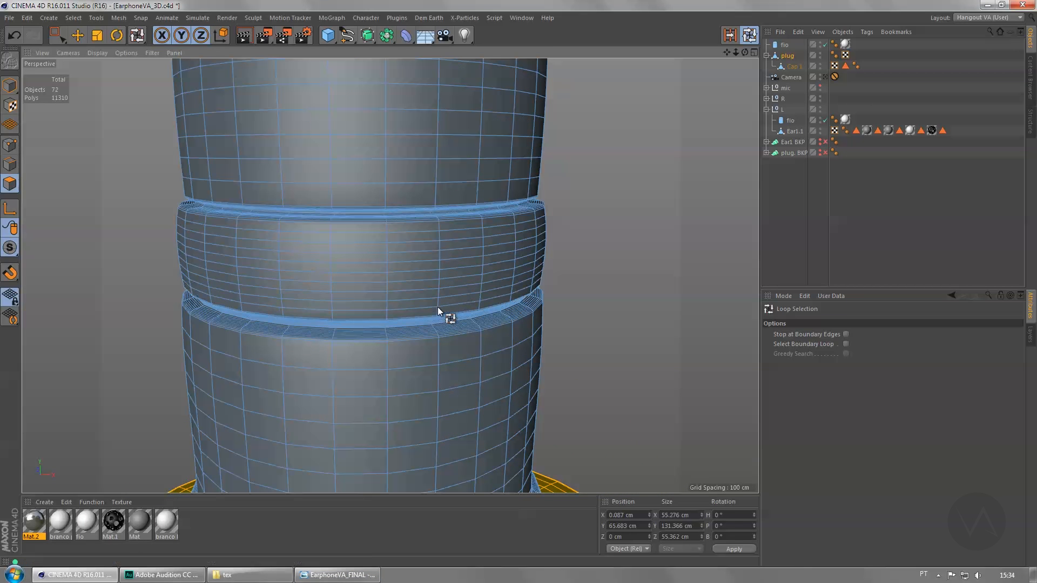
{"action": "left_click", "coordinate": [436, 308]}
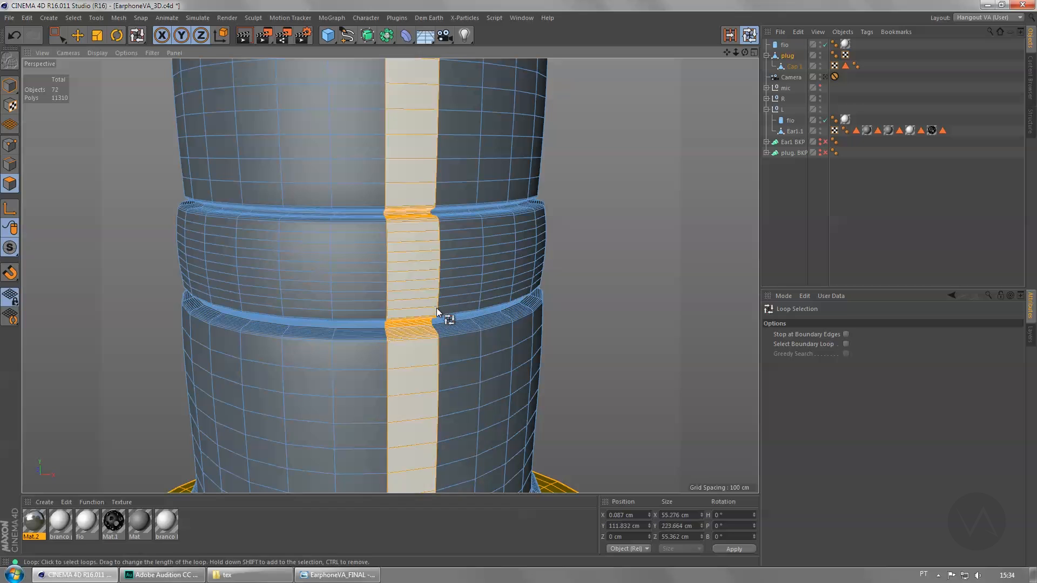
{"action": "left_click", "coordinate": [439, 311]}
{"action": "left_click_drag", "start_coordinate": [439, 303], "coordinate": [439, 217]}
{"action": "left_click_drag", "start_coordinate": [578, 282], "coordinate": [411, 212], "text": "alt"}
{"action": "left_click", "coordinate": [411, 312], "text": "shift"}
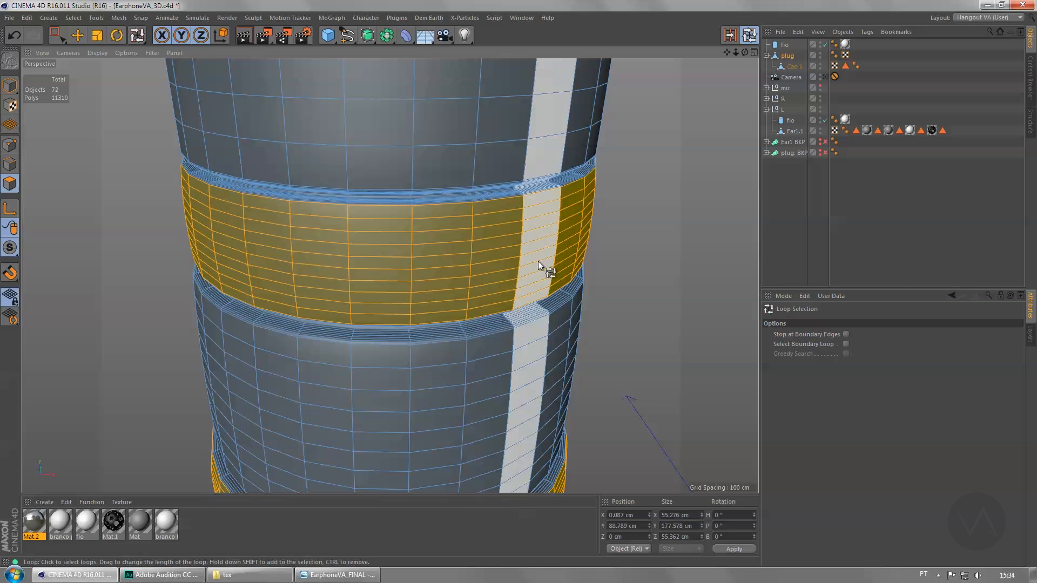
Step: Add the uppermost narrow ring band, just below the pin's tip, to the polygon selection
{"action": "scroll", "coordinate": [538, 261], "scroll_direction": "down", "scroll_amount": 6}
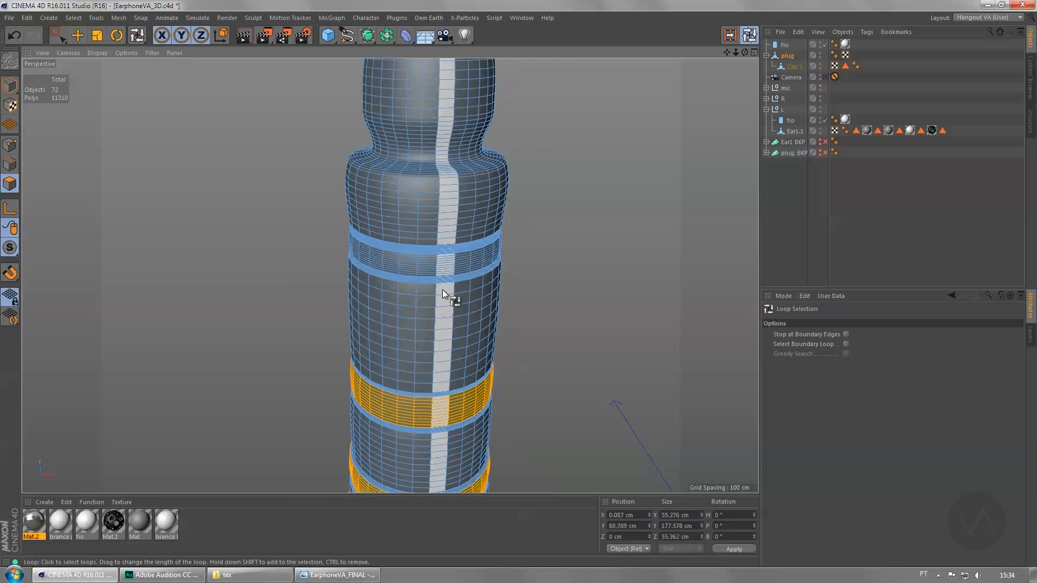
{"action": "scroll", "coordinate": [442, 290], "scroll_direction": "up", "scroll_amount": 5}
{"action": "left_click_drag", "start_coordinate": [426, 254], "coordinate": [426, 199], "text": "shift"}
{"action": "scroll", "coordinate": [500, 354], "scroll_direction": "down", "scroll_amount": 8}
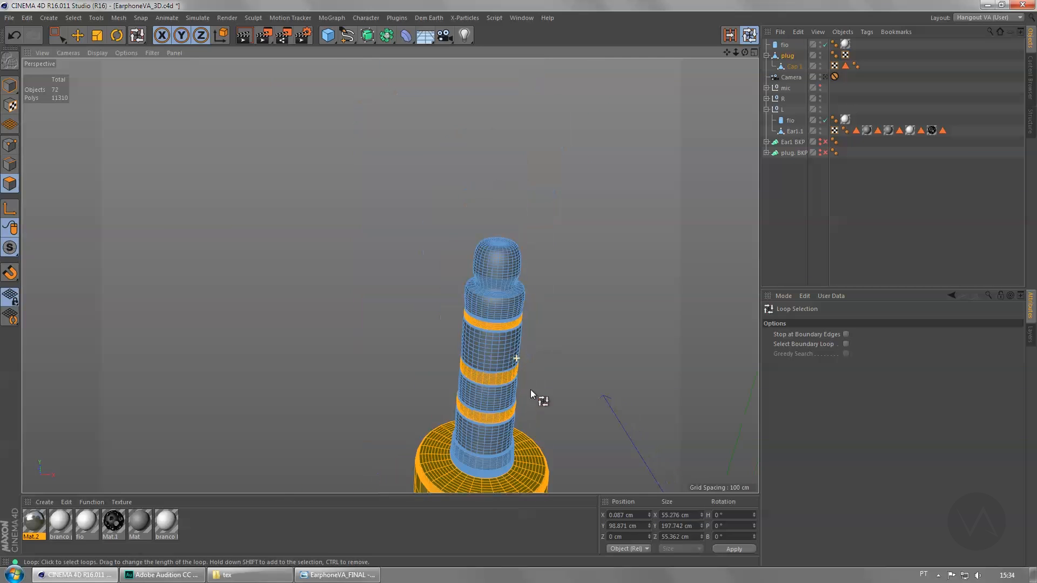
Step: Apply the white "branco plug" material to the selected polygons of the plug body and ring bands
{"action": "middle_click_drag", "start_coordinate": [530, 390], "coordinate": [428, 199], "text": "alt"}
{"action": "left_click_drag", "start_coordinate": [428, 199], "coordinate": [509, 252], "text": "alt"}
{"action": "left_click_drag", "start_coordinate": [64, 524], "coordinate": [340, 374]}
{"action": "middle_click_drag", "start_coordinate": [527, 431], "coordinate": [397, 391], "text": "alt"}
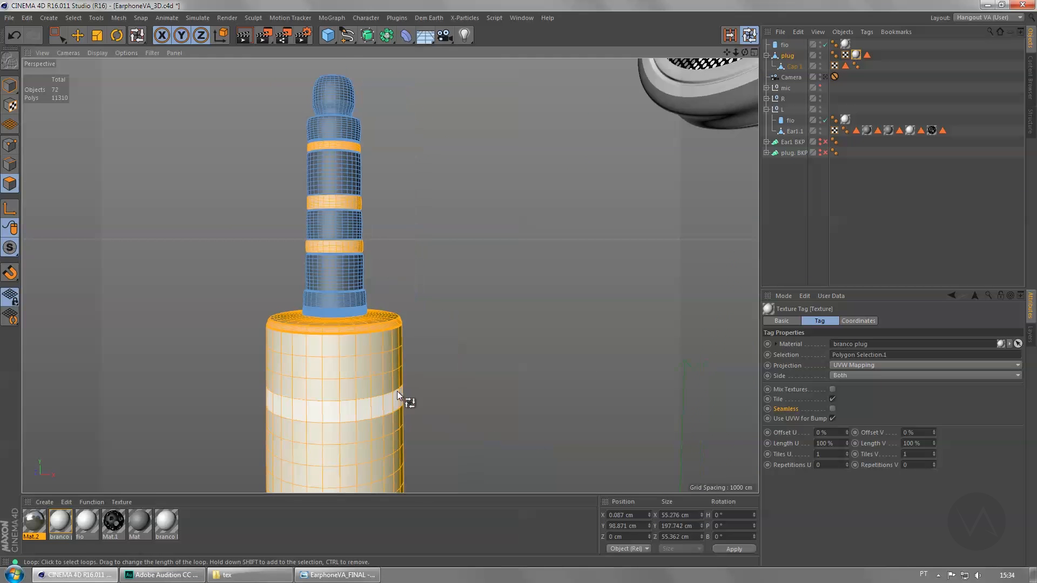
{"action": "left_click_drag", "start_coordinate": [397, 391], "coordinate": [409, 285], "text": "alt"}
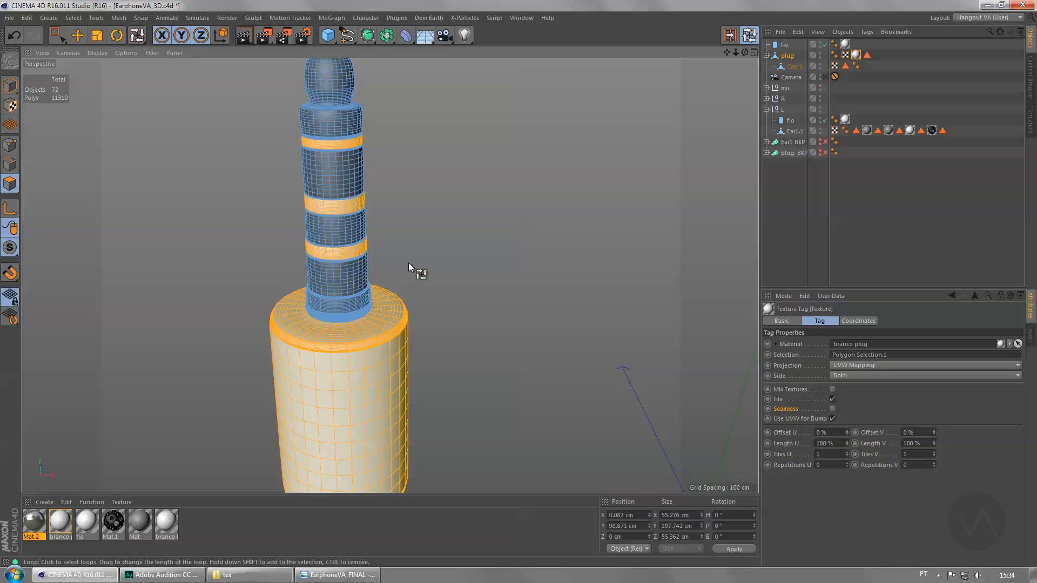
Step: Invert the polygon selection and apply the silver metal material Mat.2 to the pin's metal sections
{"action": "key", "text": "v"}
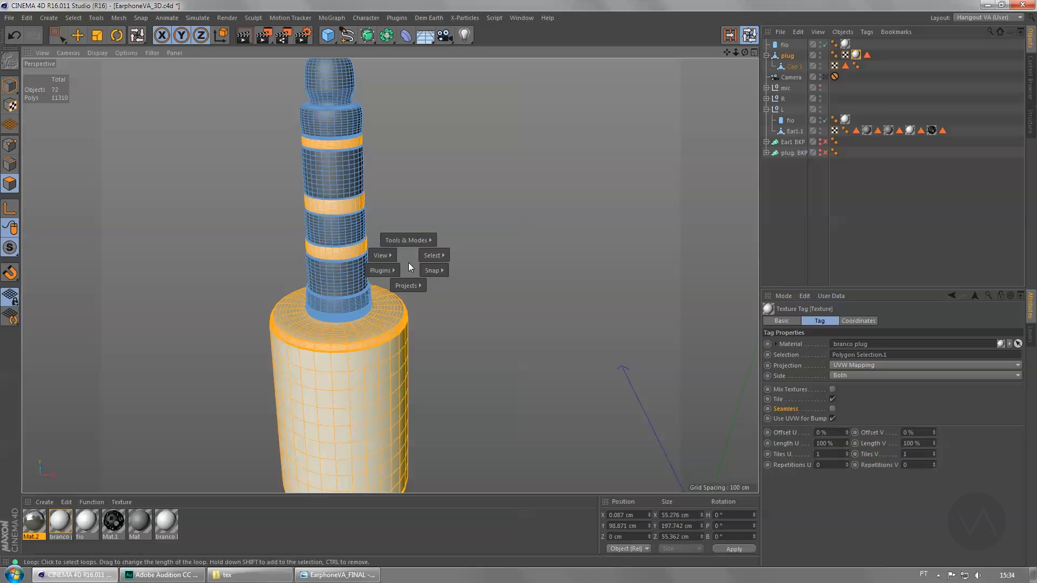
{"action": "mouse_move", "coordinate": [436, 257]}
{"action": "left_click", "coordinate": [467, 172]}
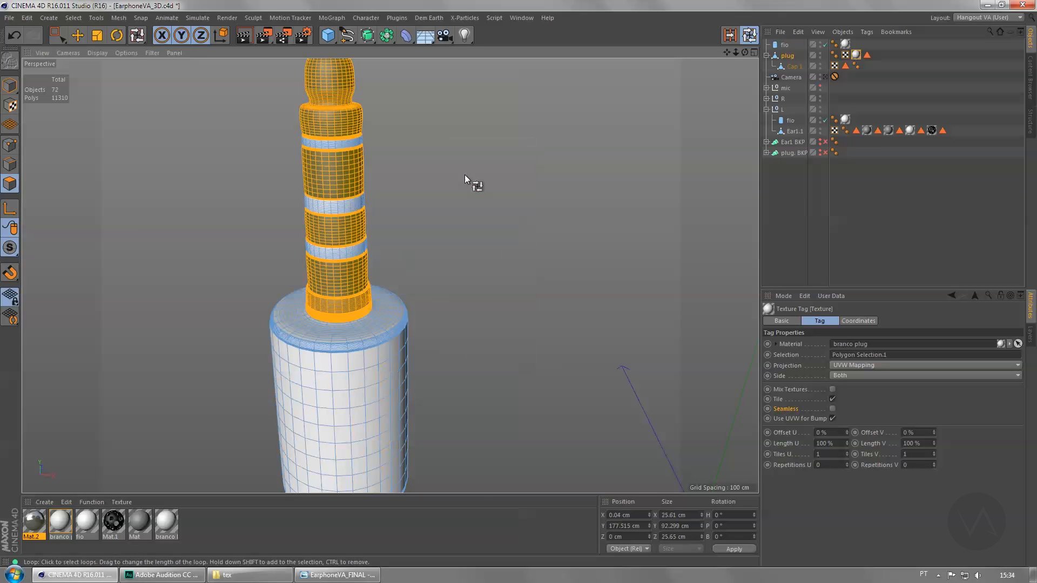
{"action": "scroll", "coordinate": [467, 285], "scroll_direction": "down", "scroll_amount": 3}
{"action": "left_click_drag", "start_coordinate": [42, 528], "coordinate": [370, 281]}
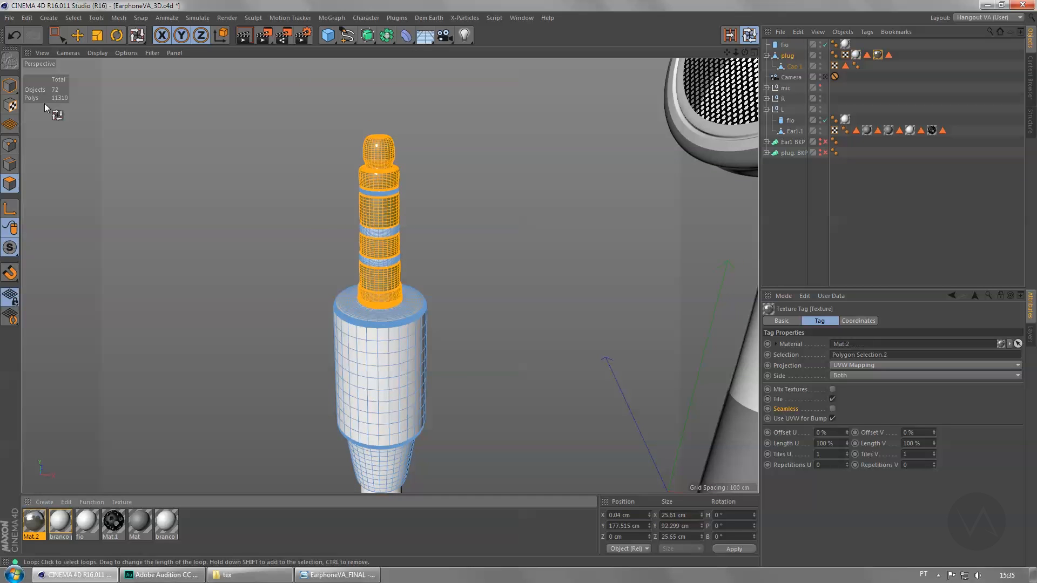
Step: Clear the polygon selection and switch to Model mode
{"action": "left_click", "coordinate": [78, 35]}
{"action": "left_click", "coordinate": [195, 187]}
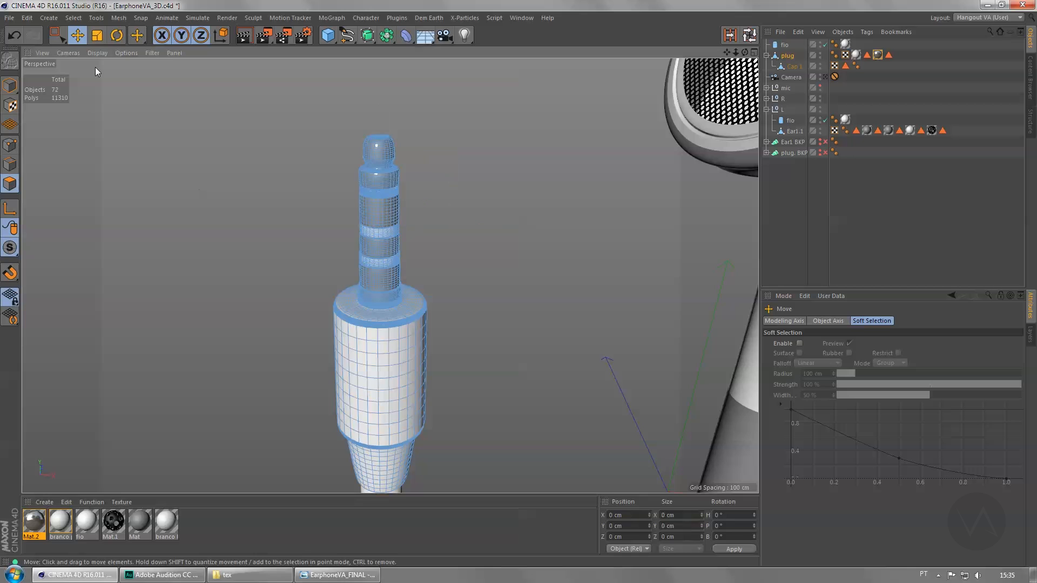
{"action": "left_click", "coordinate": [98, 53]}
{"action": "left_click", "coordinate": [98, 53]}
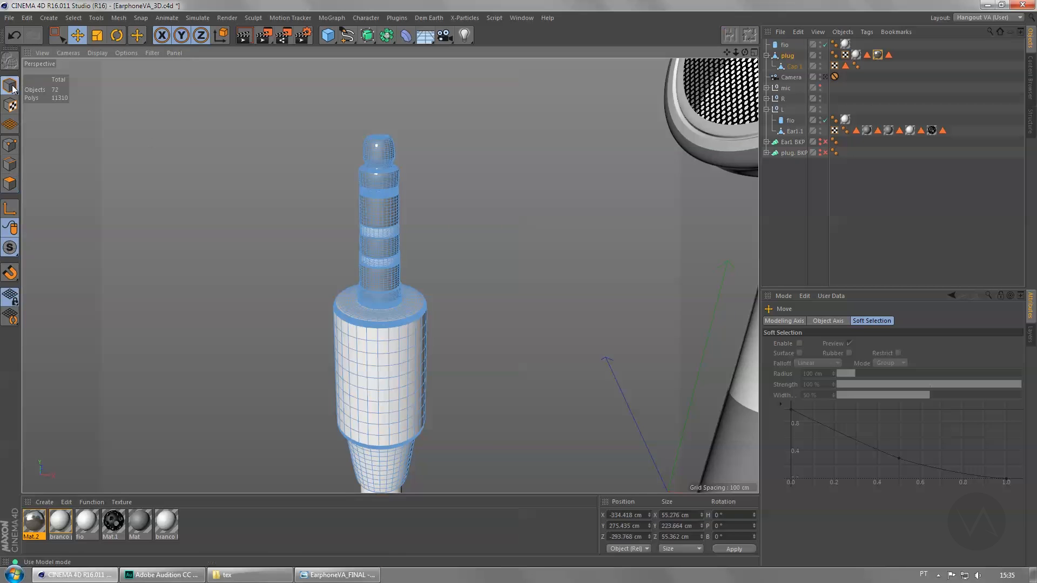
Step: Look through the scene Camera and make the mic group visible
{"action": "left_click", "coordinate": [824, 78]}
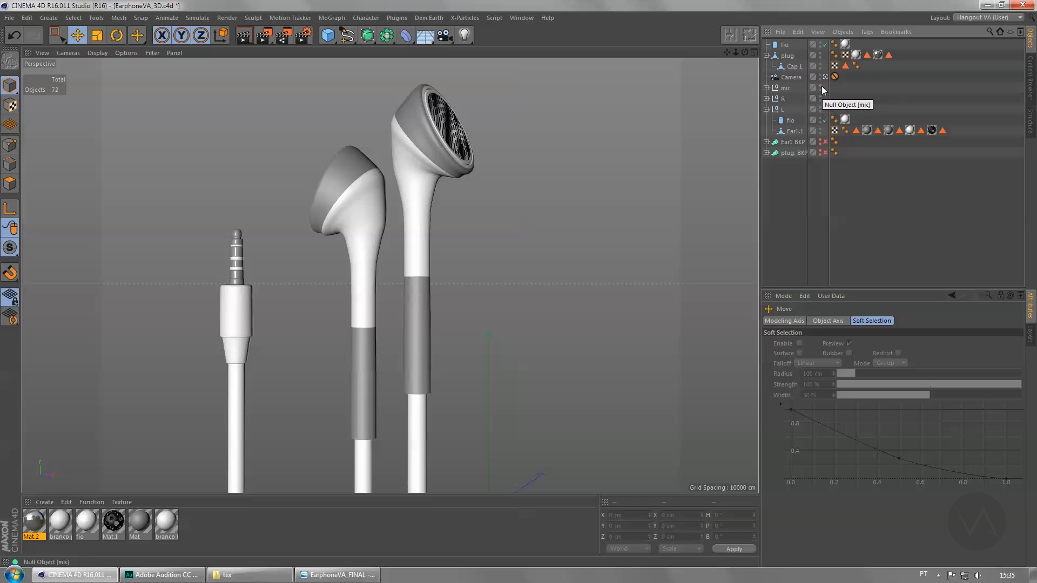
{"action": "left_click", "coordinate": [820, 87]}
Step: Group the plug and its fio cable into one null and name it "plug final"
{"action": "left_click", "coordinate": [784, 44]}
{"action": "left_click", "coordinate": [787, 55], "text": "ctrl"}
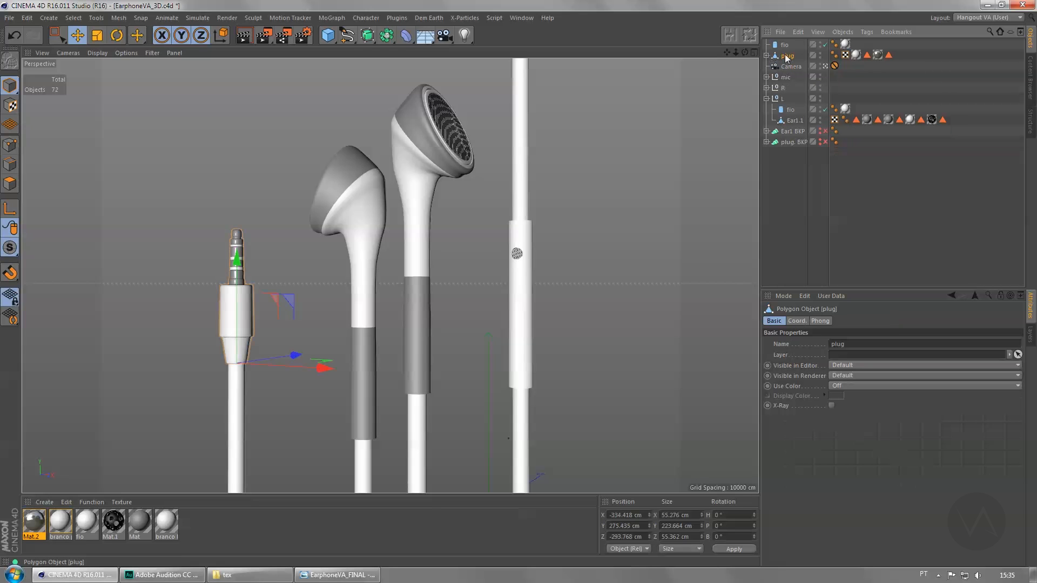
{"action": "key", "text": "alt+g"}
{"action": "double_click", "coordinate": [786, 44]}
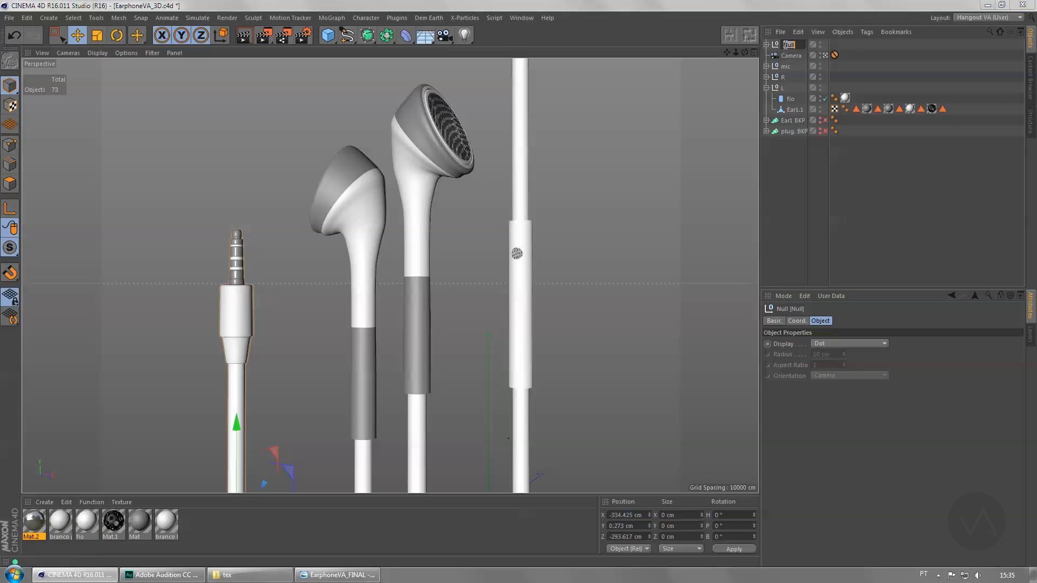
{"action": "type", "text": "pp"}
{"action": "key", "text": "BackSpace"}
{"action": "type", "text": "lug fir"}
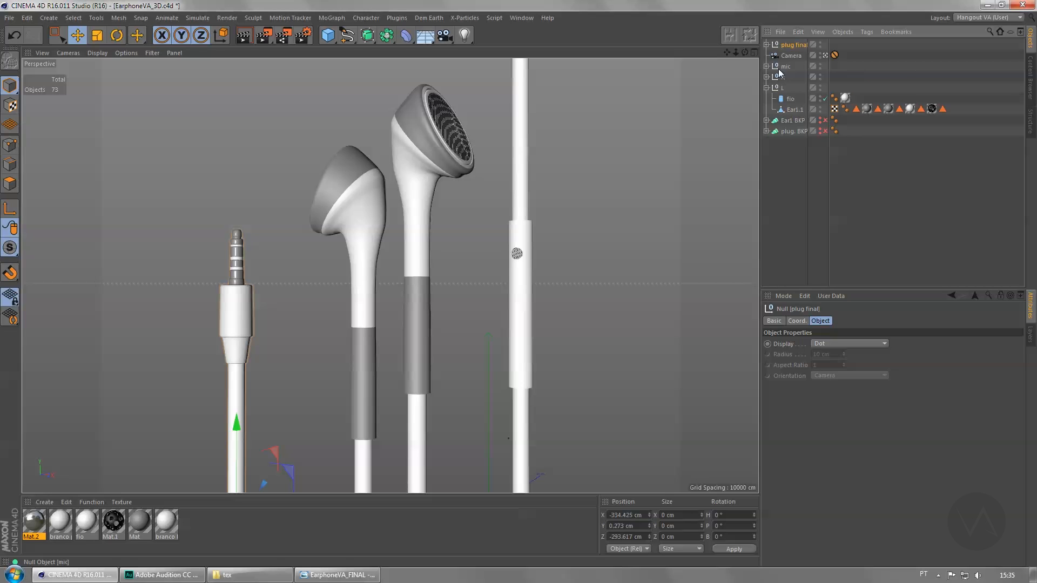
Step: Compare the finished plug with the EarphoneVA_FINAL reference
{"action": "left_click", "coordinate": [338, 574]}
{"action": "left_click", "coordinate": [338, 575]}
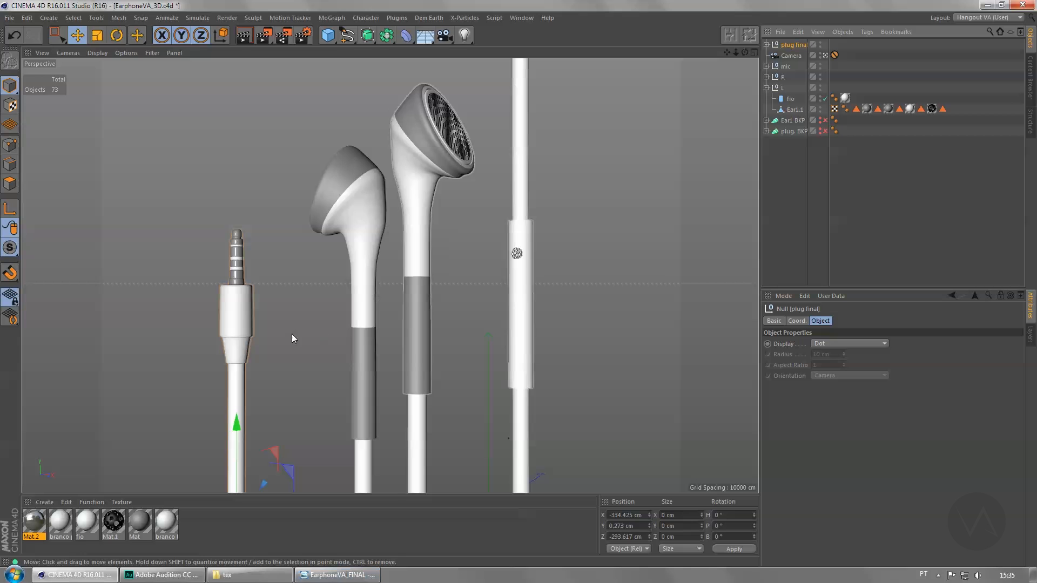
Step: Move the plug final group closer to the earphones in the Front view, to about X -292 cm and Y -47 cm, and save the project
{"action": "middle_click", "coordinate": [435, 267]}
{"action": "middle_click", "coordinate": [498, 357]}
{"action": "scroll", "coordinate": [475, 357], "scroll_direction": "down", "scroll_amount": 5}
{"action": "middle_click", "coordinate": [516, 413]}
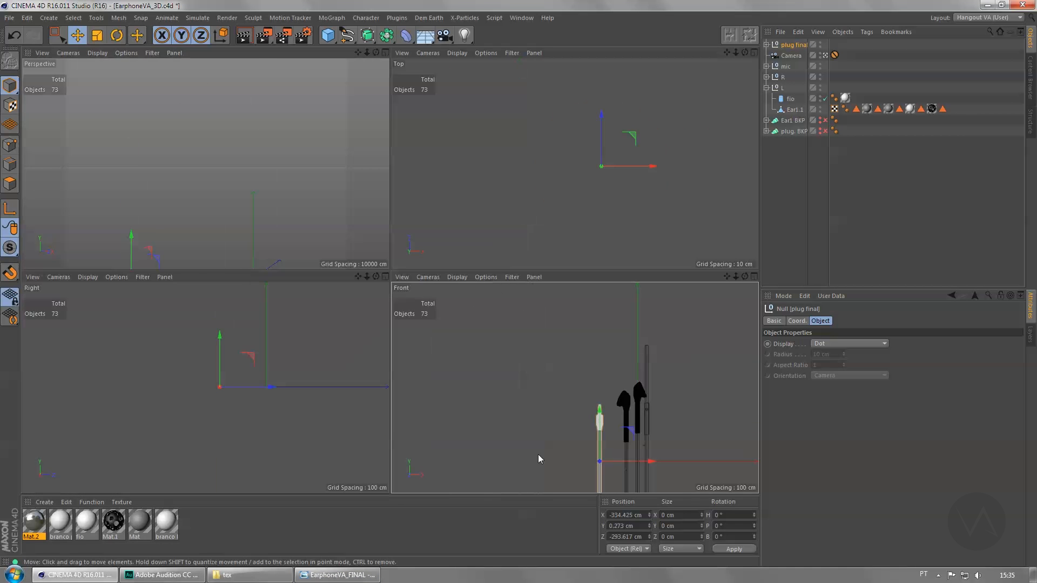
{"action": "left_click_drag", "start_coordinate": [651, 462], "coordinate": [606, 422]}
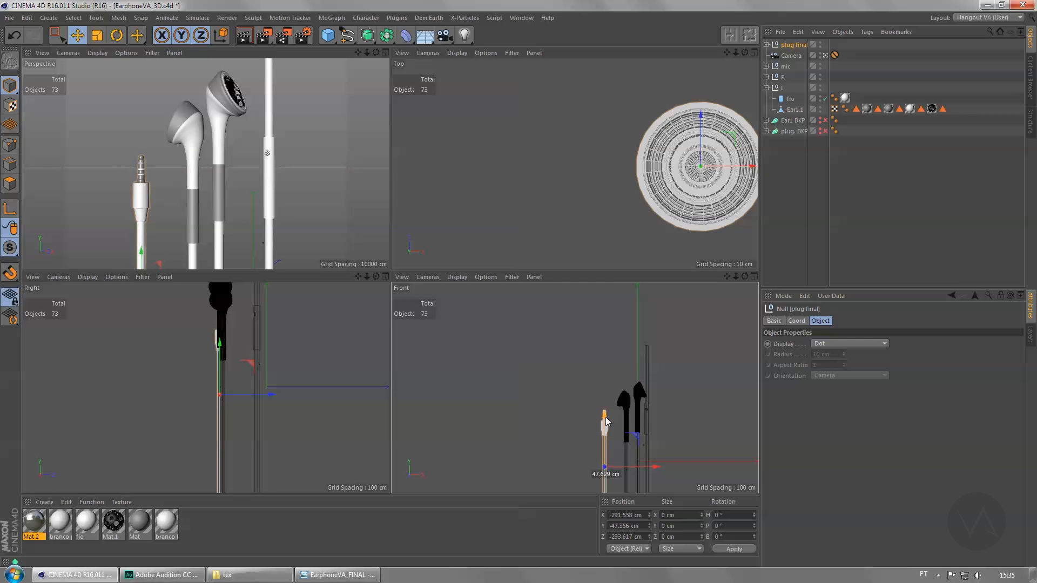
{"action": "left_click", "coordinate": [324, 187]}
{"action": "middle_click", "coordinate": [245, 178]}
{"action": "key", "text": "ctrl+s"}
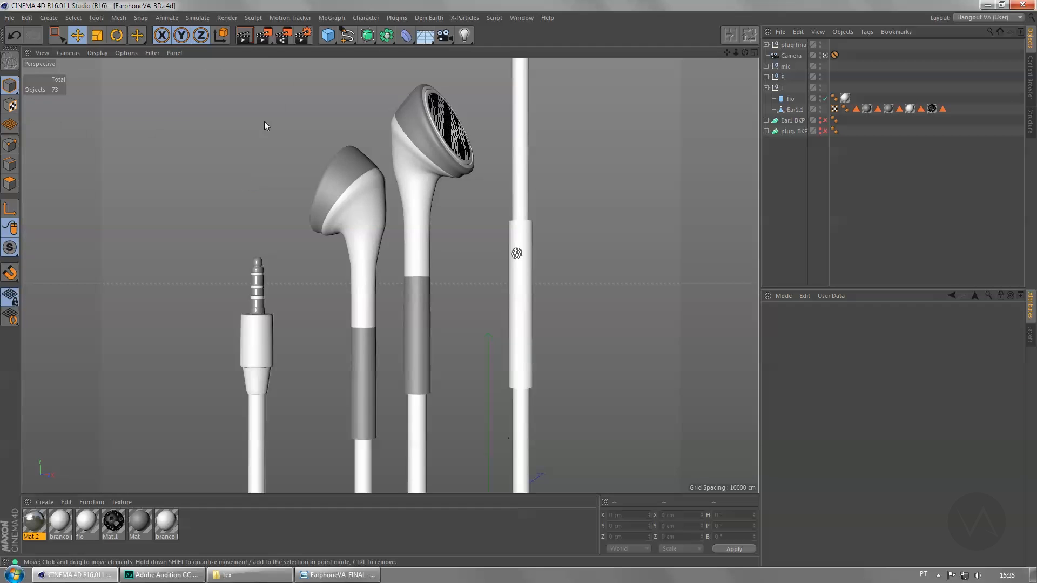
Step: Render the scene to the Picture Viewer, delete the unsaved Untitled 1 renders from its history, and close the viewer
{"action": "left_click", "coordinate": [263, 37]}
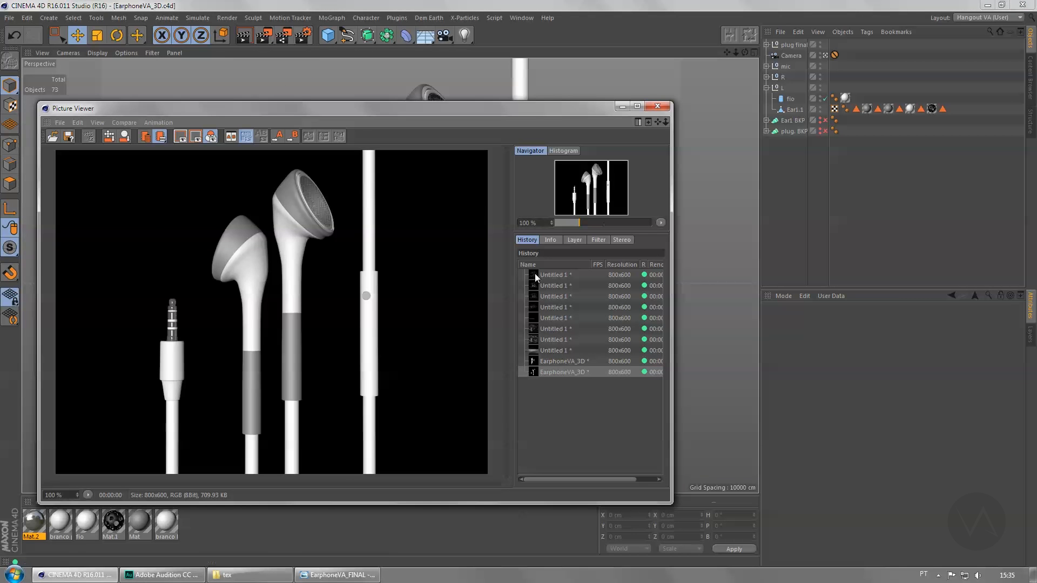
{"action": "left_click_drag", "start_coordinate": [565, 351], "coordinate": [559, 277]}
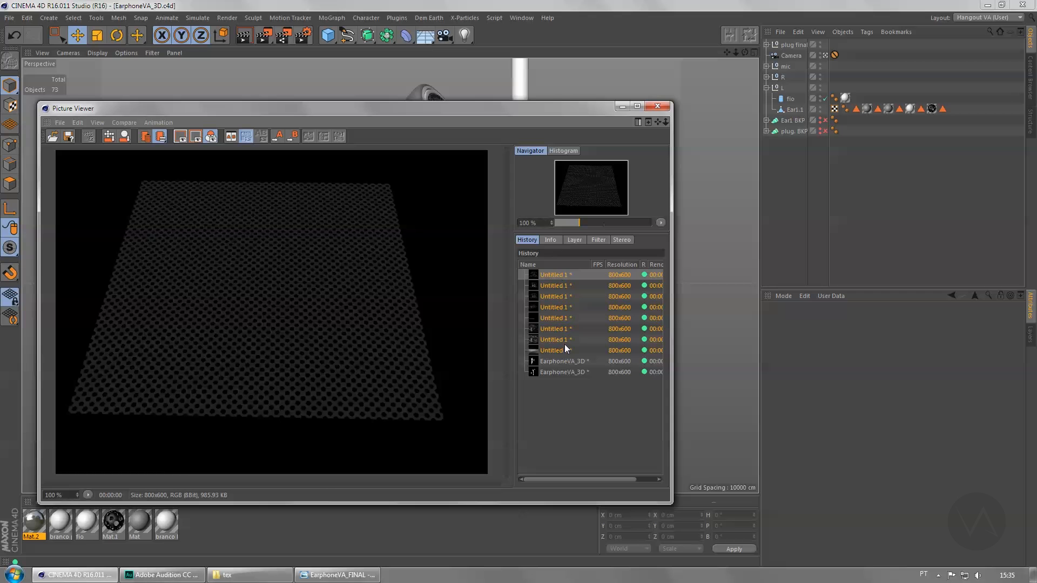
{"action": "left_click", "coordinate": [562, 348]}
{"action": "left_click", "coordinate": [569, 274], "text": "shift"}
{"action": "key", "text": "Delete"}
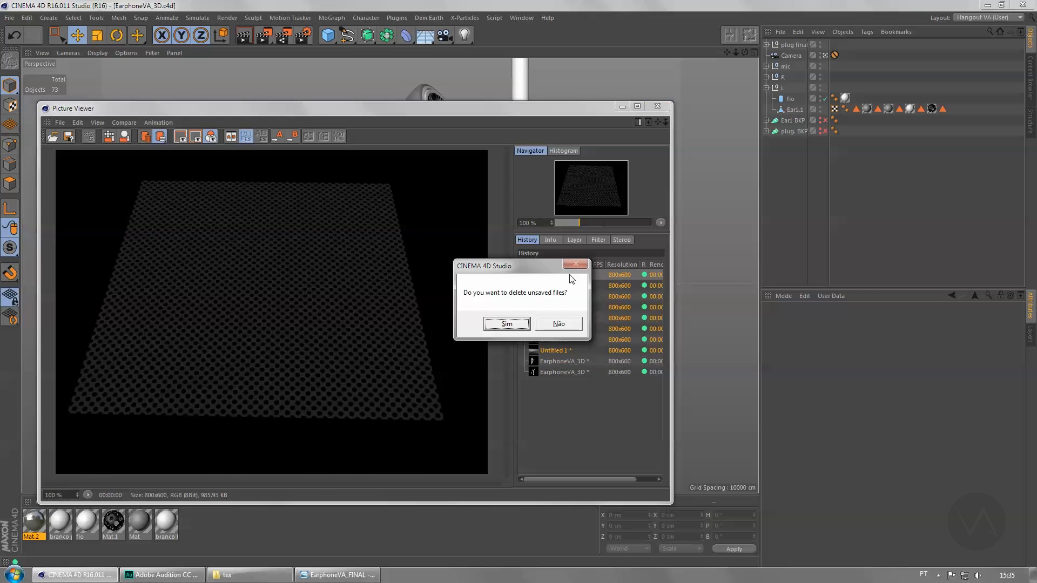
{"action": "left_click", "coordinate": [575, 264]}
{"action": "left_click", "coordinate": [549, 287]}
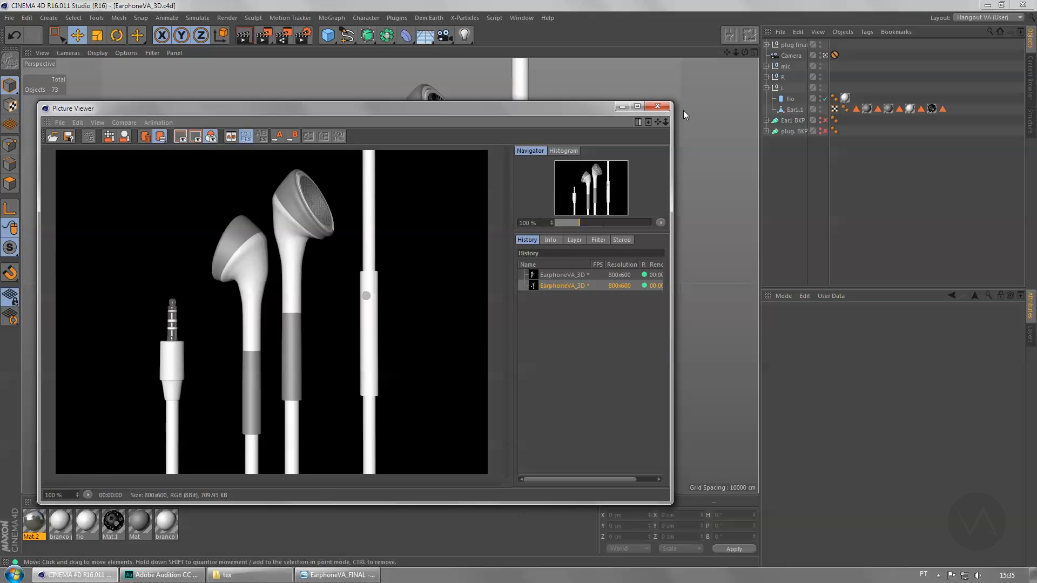
{"action": "left_click_drag", "start_coordinate": [621, 108], "coordinate": [815, 88]}
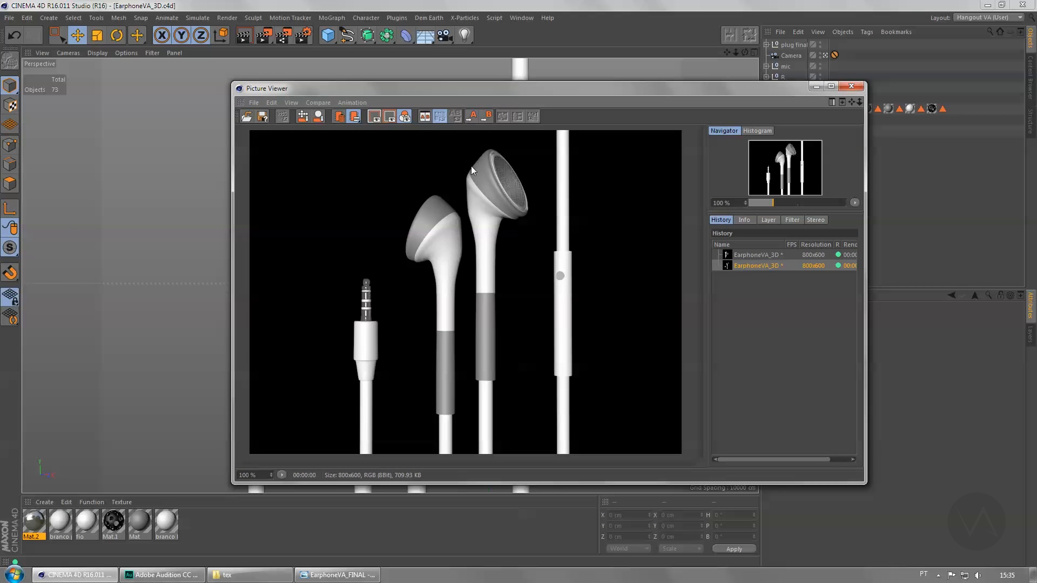
{"action": "left_click", "coordinate": [850, 87]}
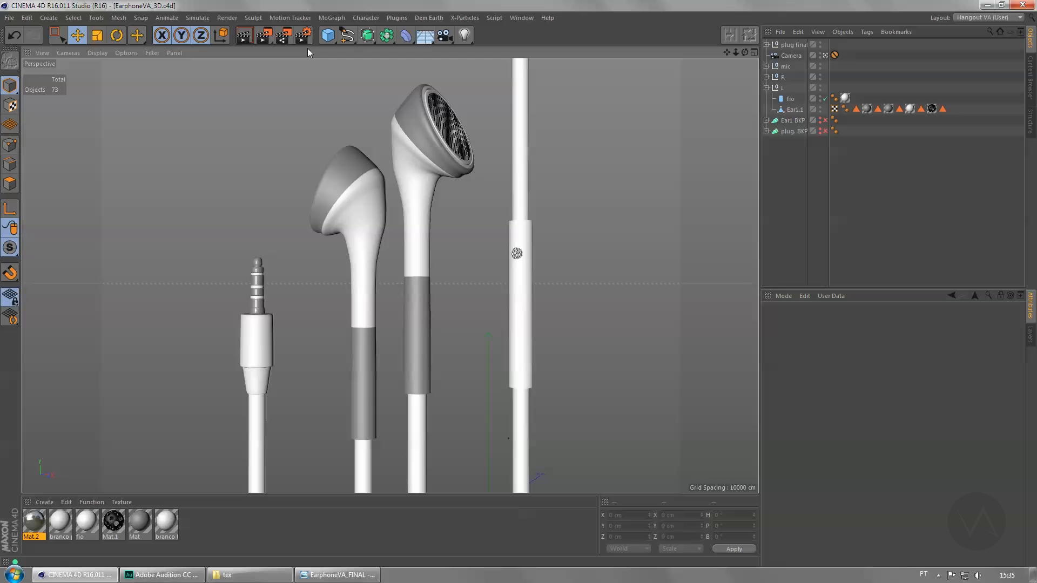
Step: Add a Sphere surrounding the whole scene, set its radius to 3000 cm, and save the project
{"action": "left_click", "coordinate": [329, 37]}
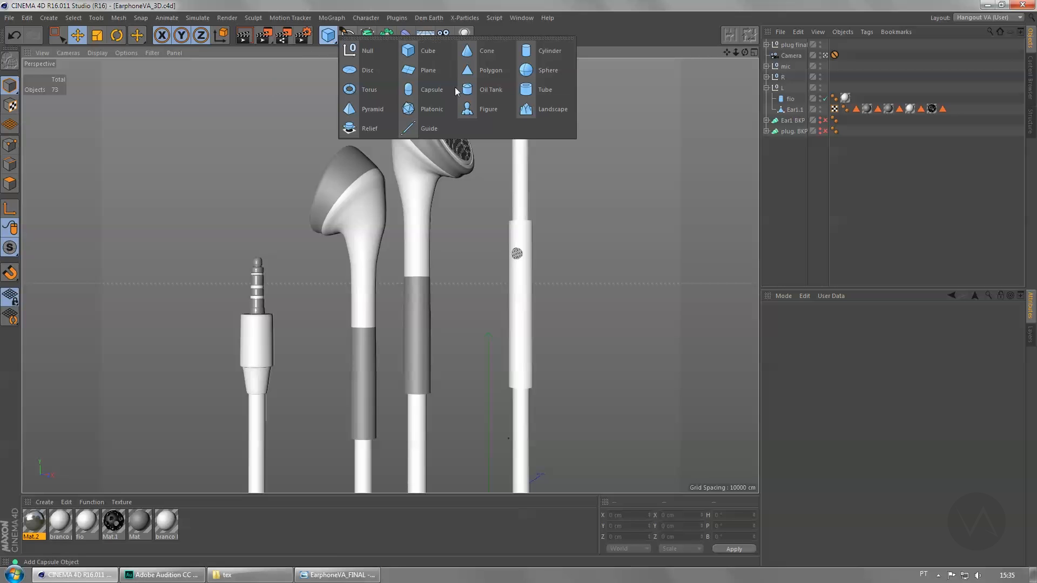
{"action": "left_click", "coordinate": [546, 69]}
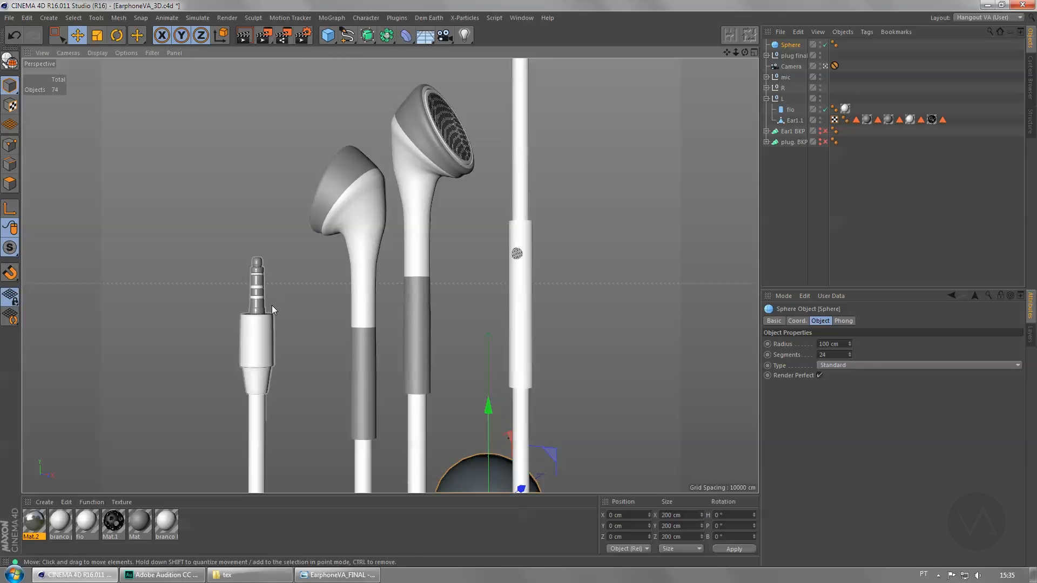
{"action": "key", "text": "t"}
{"action": "left_click_drag", "start_coordinate": [255, 330], "coordinate": [731, 155]}
{"action": "left_click", "coordinate": [791, 46]}
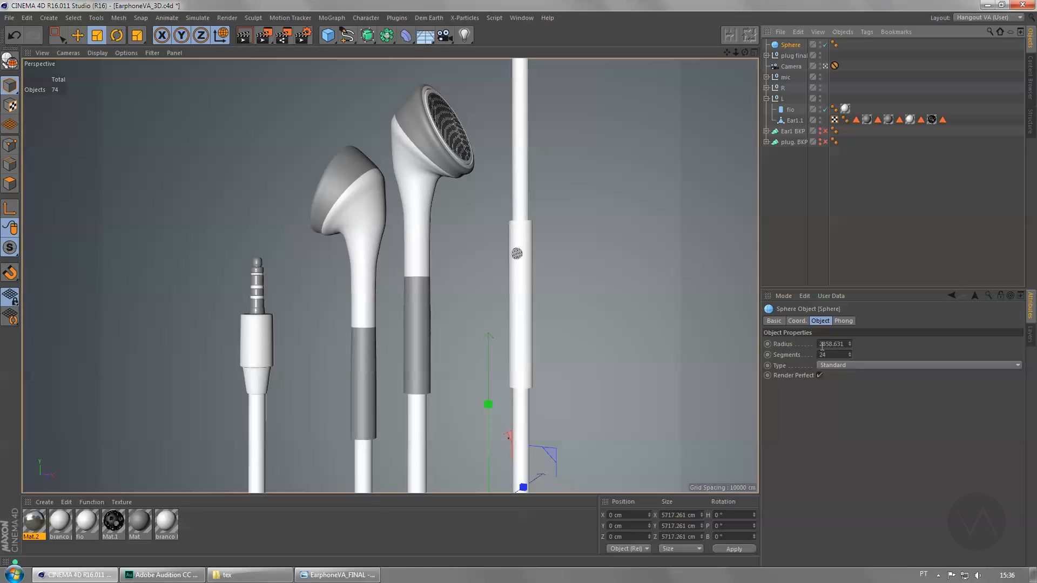
{"action": "double_click", "coordinate": [822, 346]}
{"action": "type", "text": "3000"}
{"action": "key", "text": "Return"}
{"action": "key", "text": "ctrl+s"}
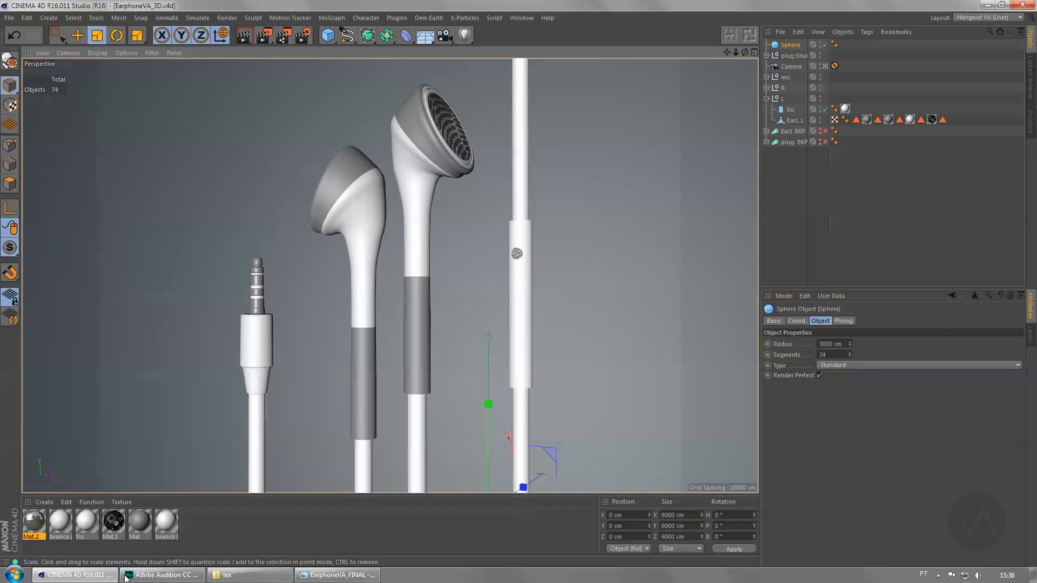
Step: Create a new material with only the Luminance channel enabled, turning off Color and Reflectance
{"action": "left_click", "coordinate": [44, 502]}
{"action": "left_click", "coordinate": [66, 410]}
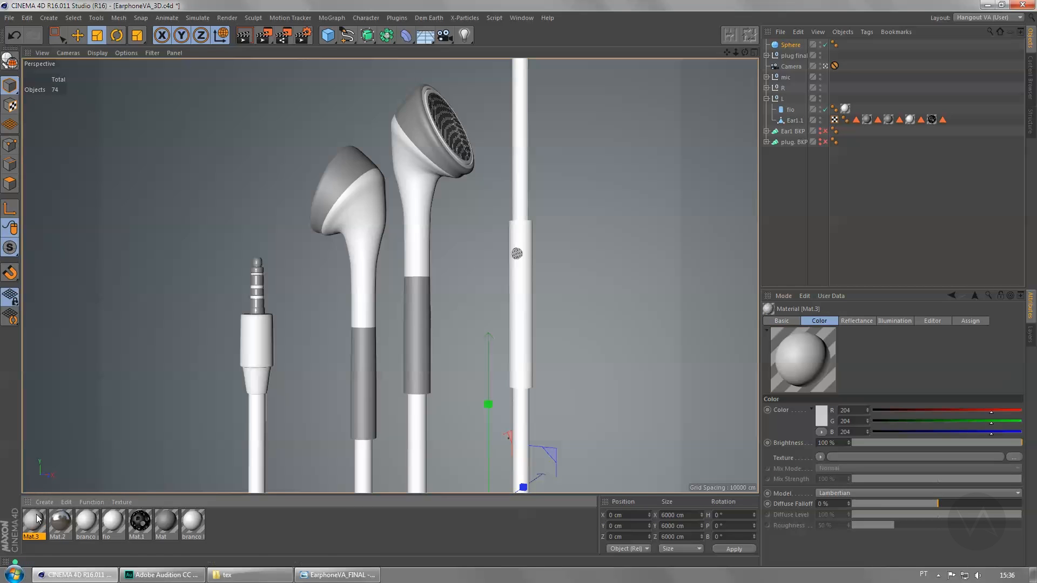
{"action": "double_click", "coordinate": [34, 521]}
{"action": "left_click_drag", "start_coordinate": [299, 79], "coordinate": [592, 142]}
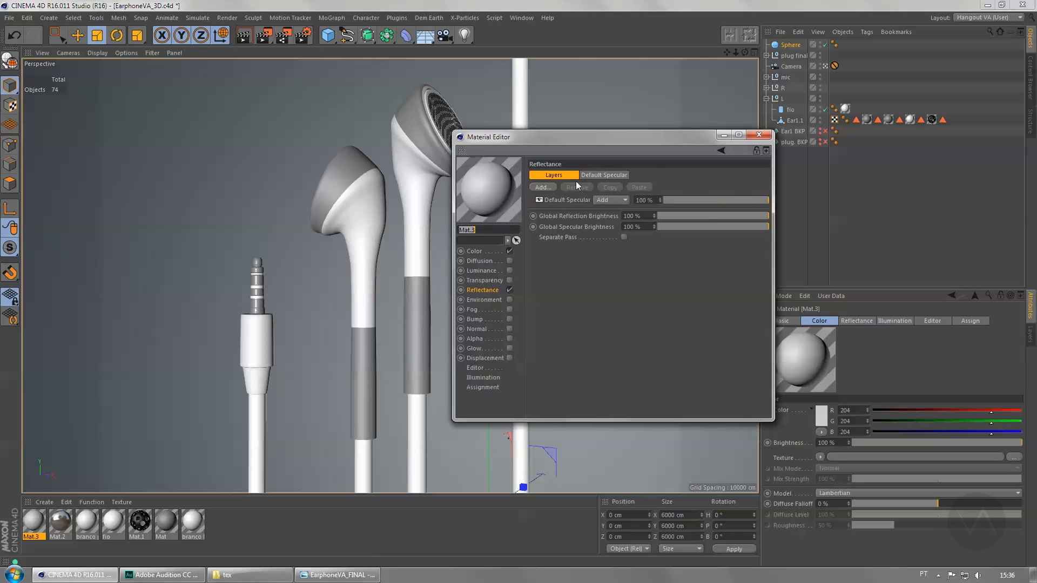
{"action": "left_click", "coordinate": [482, 271]}
{"action": "left_click", "coordinate": [509, 270]}
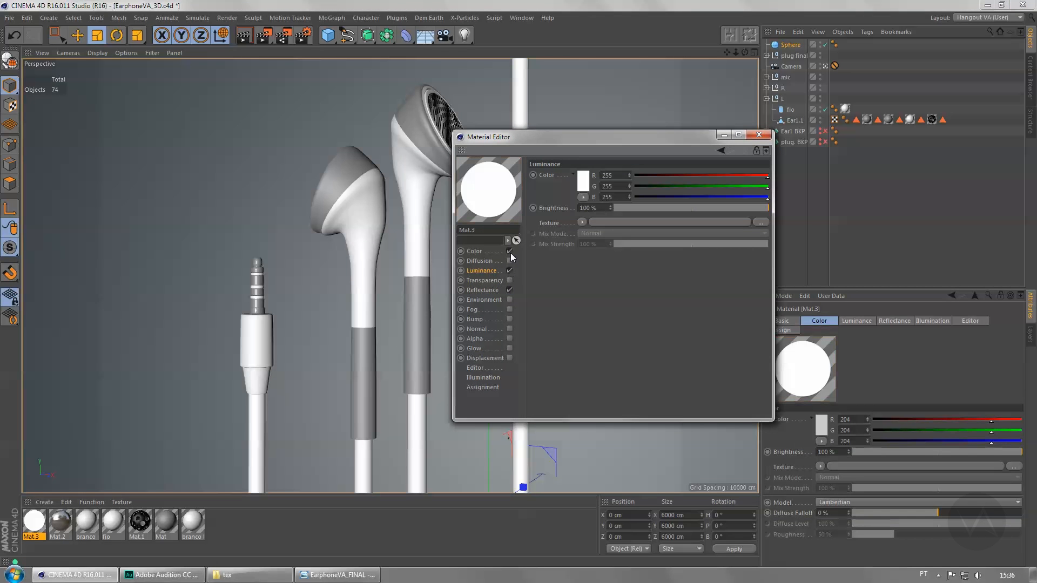
{"action": "left_click", "coordinate": [509, 251]}
{"action": "left_click", "coordinate": [509, 290]}
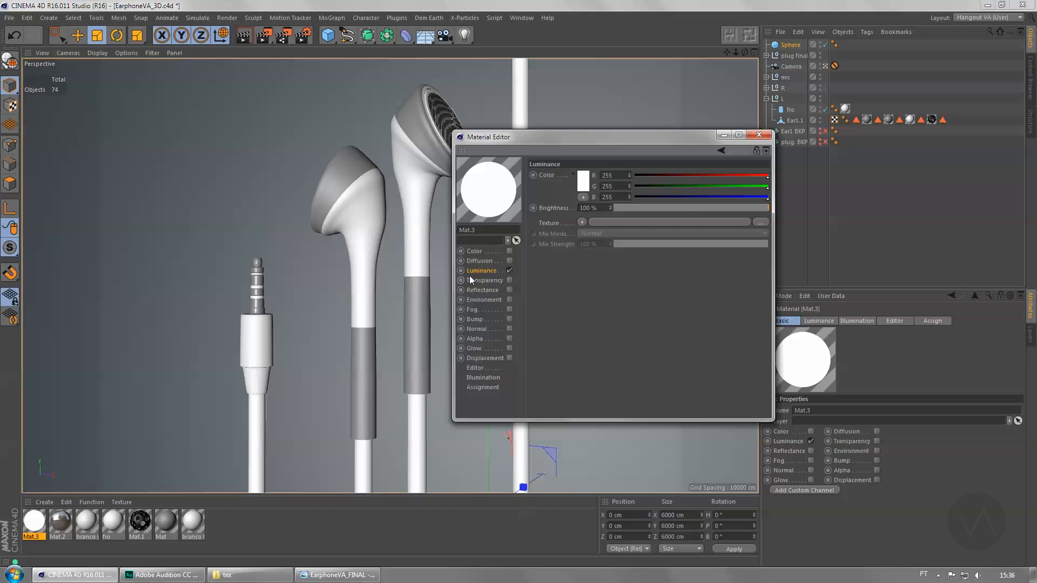
Step: Load studio011small from the Studio_HDR_giveaway_by_zbyg folder as the luminance texture, without copying it to the project location
{"action": "left_click", "coordinate": [582, 222]}
{"action": "left_click", "coordinate": [588, 244]}
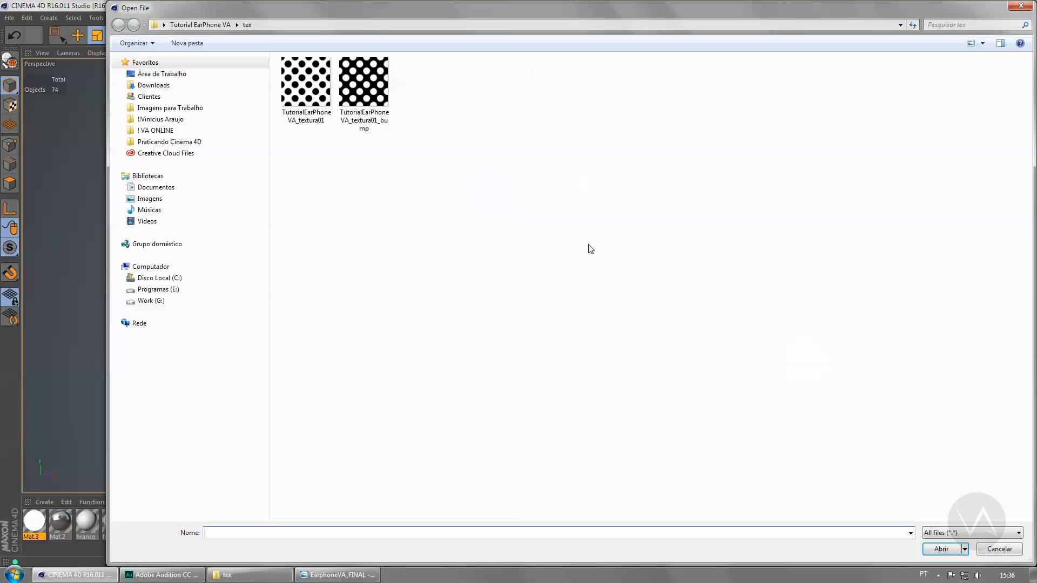
{"action": "left_click", "coordinate": [199, 107]}
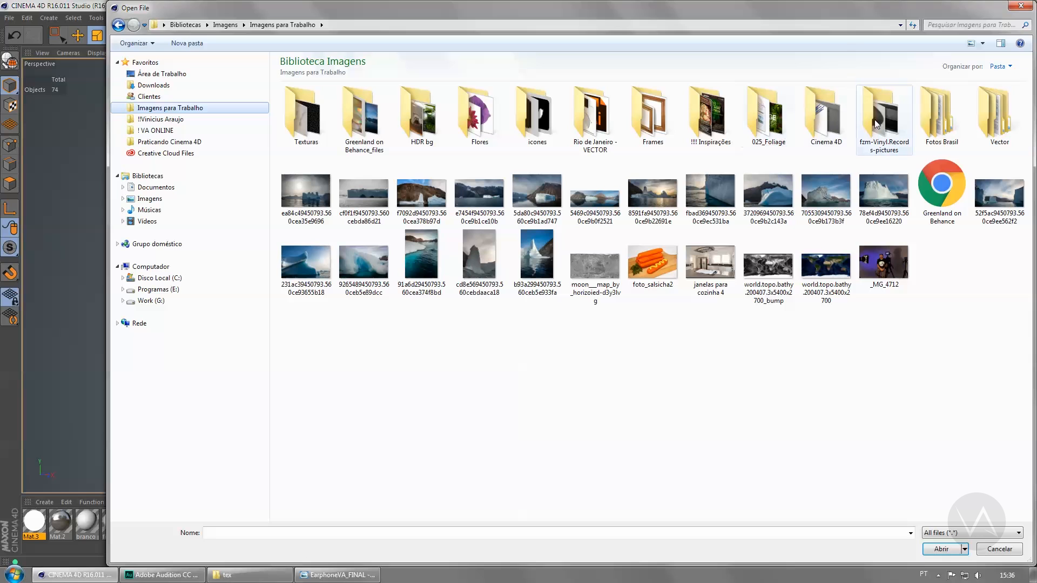
{"action": "double_click", "coordinate": [420, 128]}
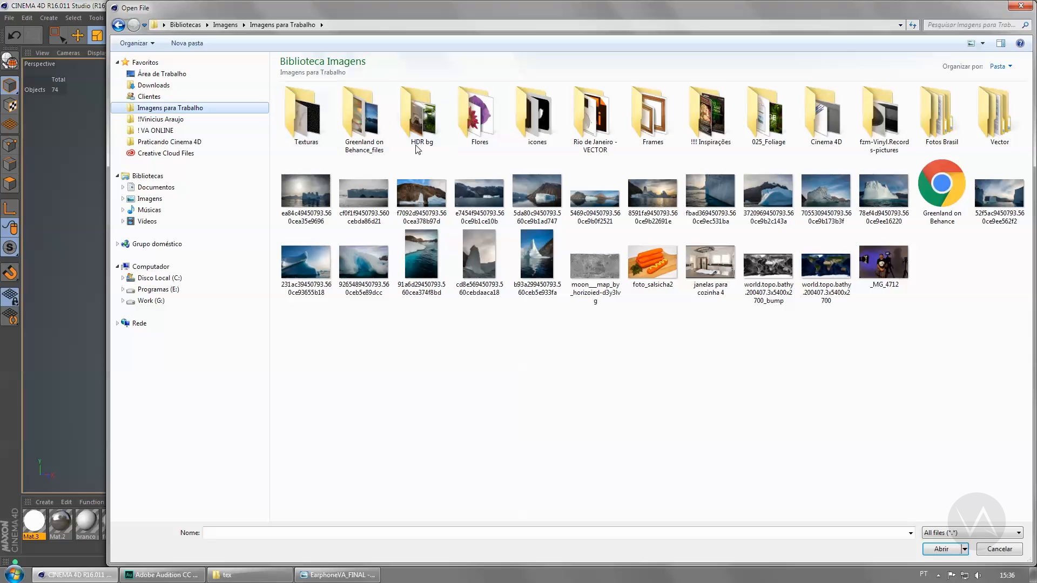
{"action": "double_click", "coordinate": [326, 129]}
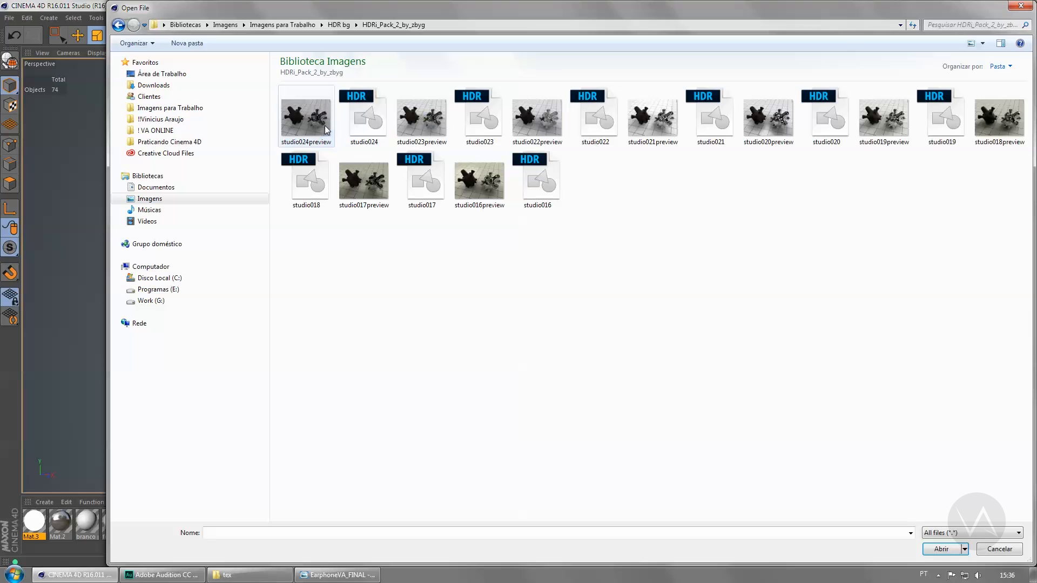
{"action": "key", "text": "BackSpace"}
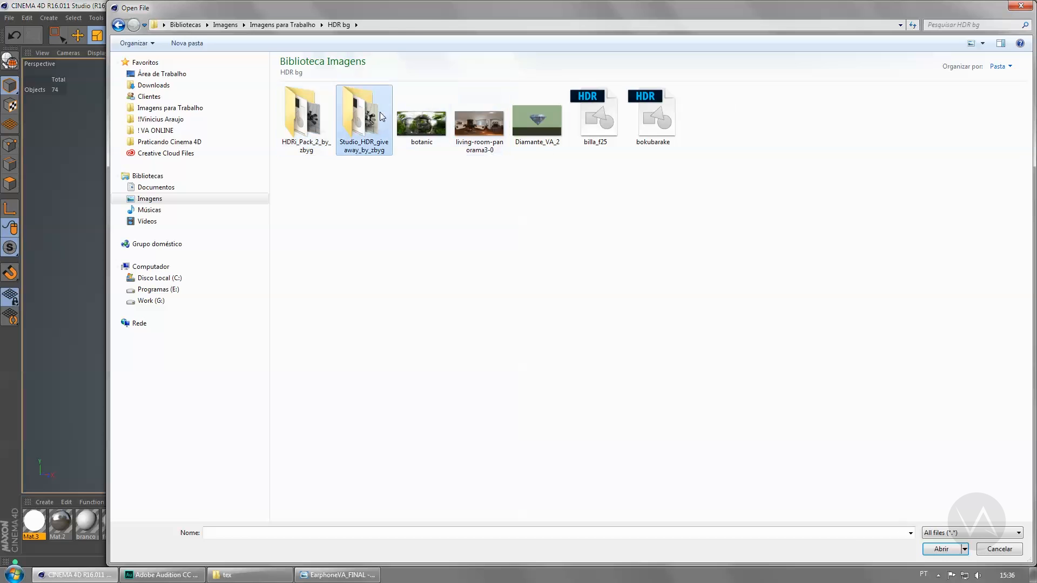
{"action": "double_click", "coordinate": [382, 130]}
{"action": "left_click", "coordinate": [558, 193]}
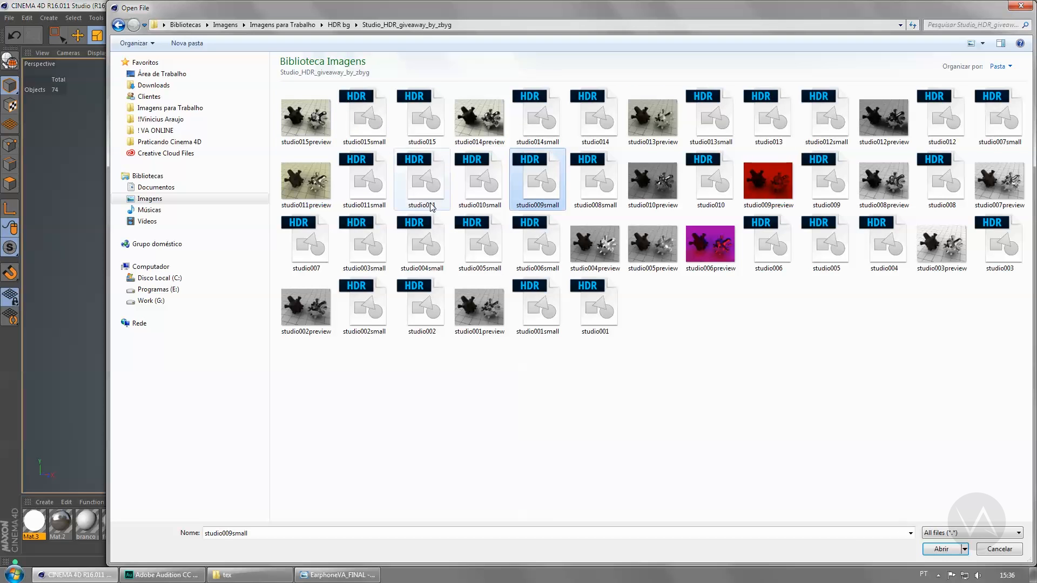
{"action": "left_click", "coordinate": [719, 205]}
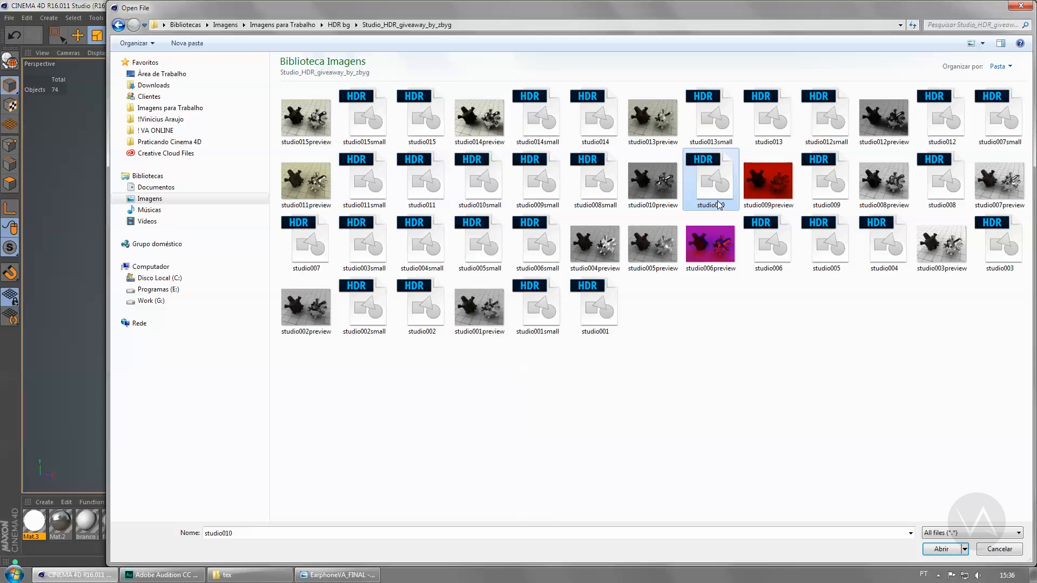
{"action": "double_click", "coordinate": [367, 193]}
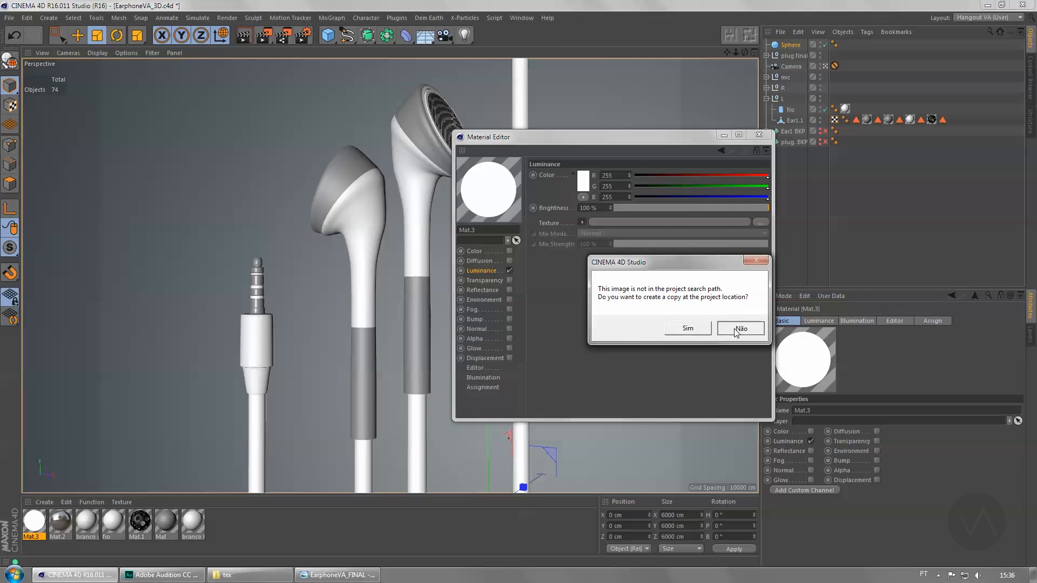
{"action": "left_click", "coordinate": [740, 328]}
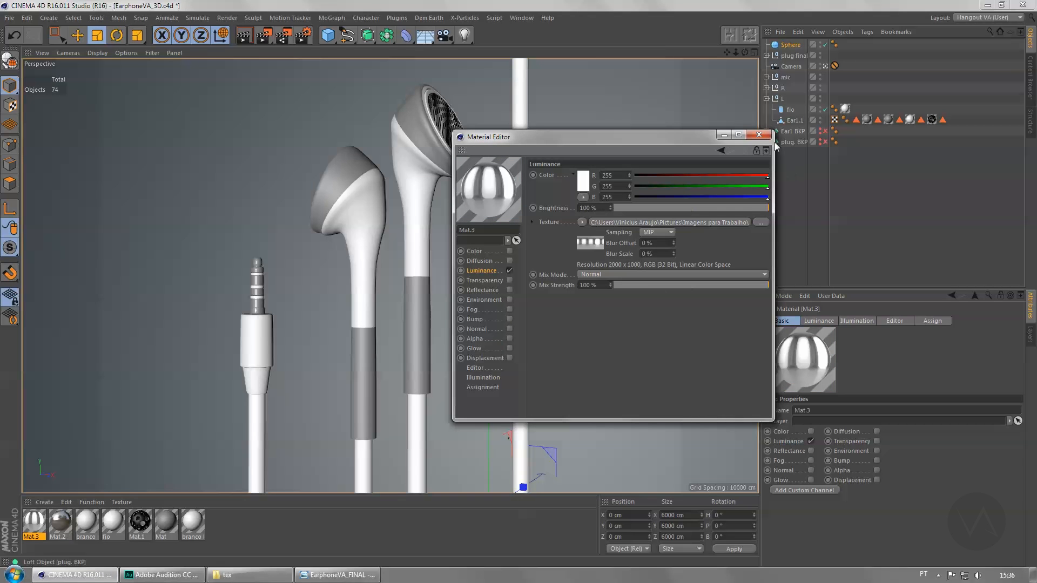
Step: Close the Material Editor, apply the HDR luminance material to the surrounding sphere, and select the sphere
{"action": "left_click", "coordinate": [759, 135]}
{"action": "left_click_drag", "start_coordinate": [34, 520], "coordinate": [267, 167]}
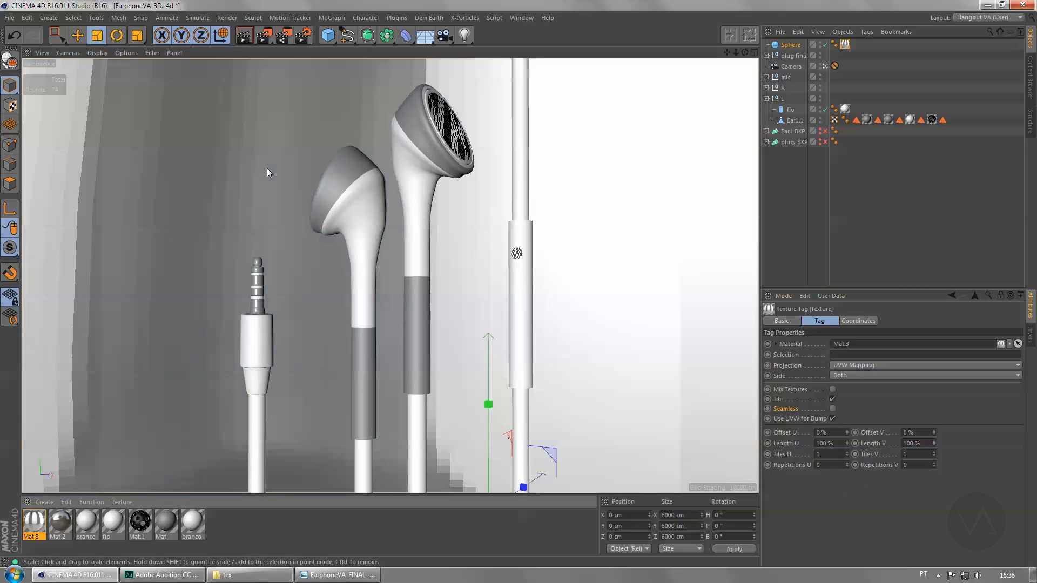
{"action": "left_click", "coordinate": [787, 45]}
{"action": "left_click", "coordinate": [442, 293]}
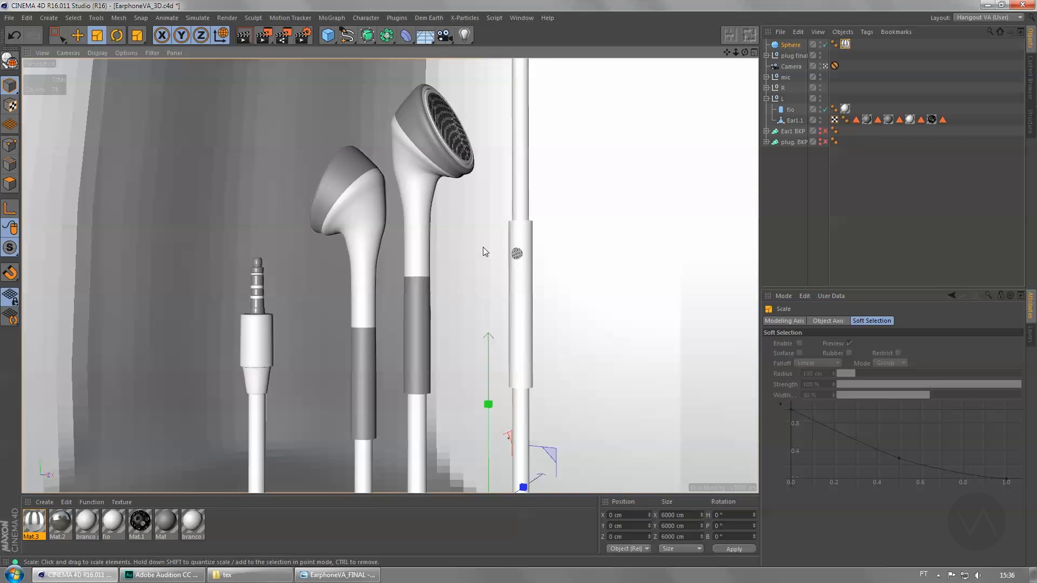
Step: Frame the whole surrounding sphere in the Top view and switch to the Rotate tool
{"action": "middle_click", "coordinate": [483, 248]}
{"action": "middle_click", "coordinate": [521, 269]}
{"action": "scroll", "coordinate": [534, 270], "scroll_direction": "down", "scroll_amount": 6}
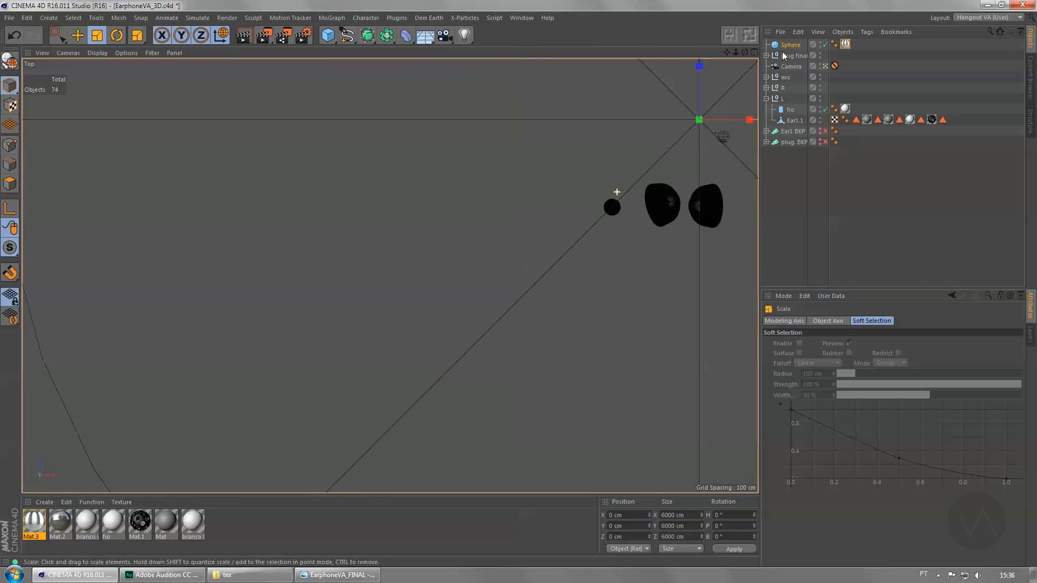
{"action": "left_click_drag", "start_coordinate": [736, 53], "coordinate": [558, 132]}
{"action": "middle_click", "coordinate": [558, 132]}
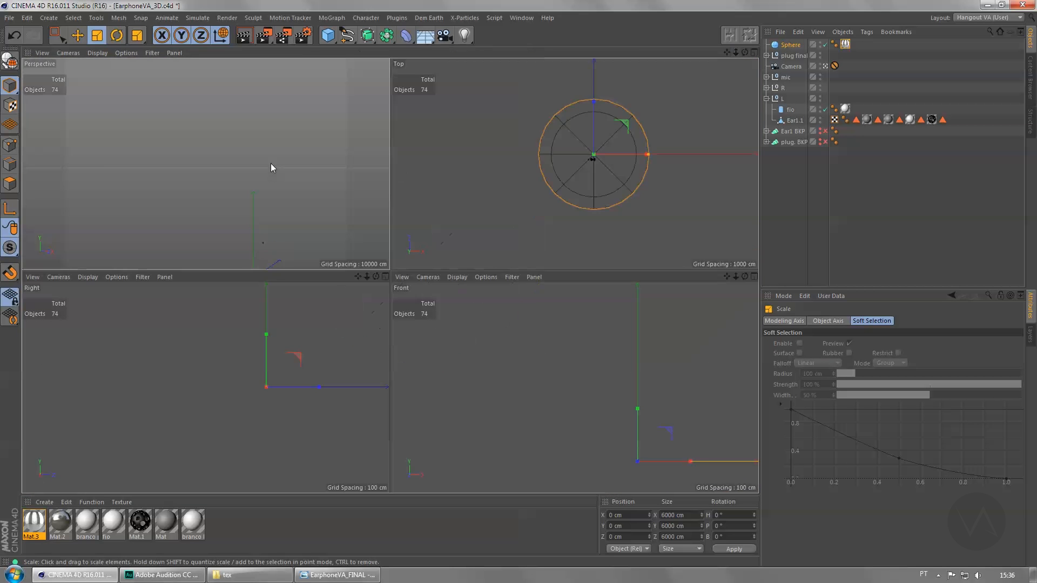
{"action": "middle_click", "coordinate": [271, 167]}
{"action": "key", "text": "r"}
{"action": "middle_click", "coordinate": [481, 219]}
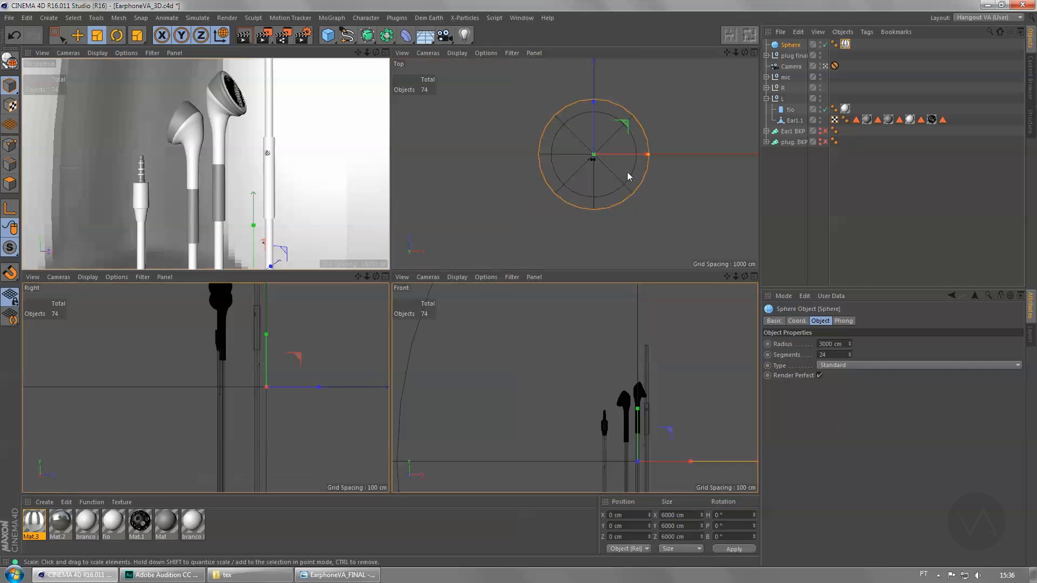
{"action": "left_click_drag", "start_coordinate": [609, 181], "coordinate": [623, 169]}
{"action": "key", "text": "ctrl+z"}
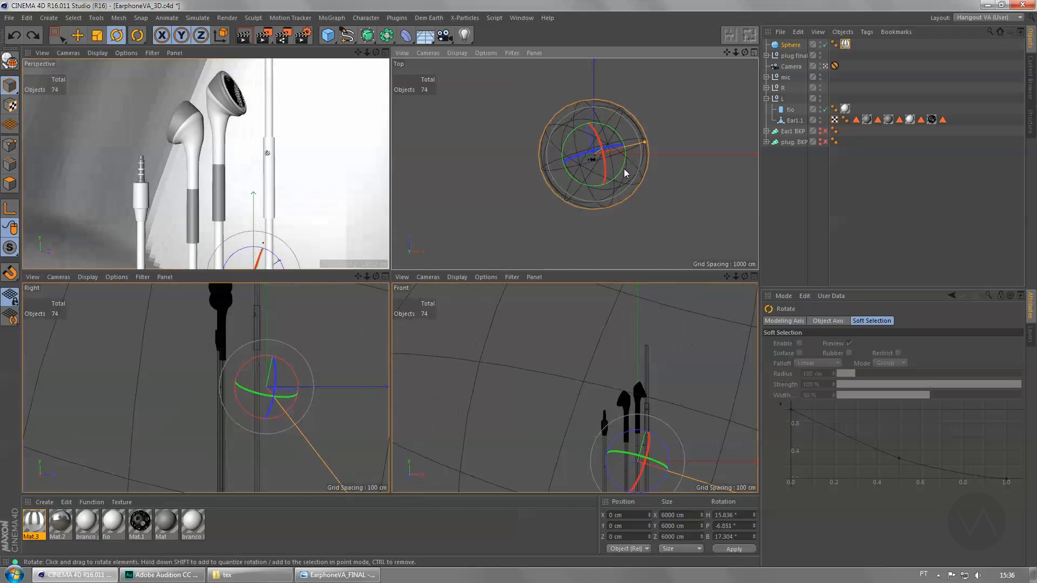
{"action": "key", "text": "ctrl+z"}
Step: Rotate the sphere about its vertical axis to a heading of about 31° and save the project
{"action": "mouse_move", "coordinate": [577, 136]}
{"action": "left_mouse_down"}
{"action": "mouse_move", "coordinate": [570, 160]}
{"action": "mouse_move", "coordinate": [577, 150]}
{"action": "left_mouse_up"}
{"action": "middle_click", "coordinate": [298, 180]}
{"action": "key", "text": "ctrl+s"}
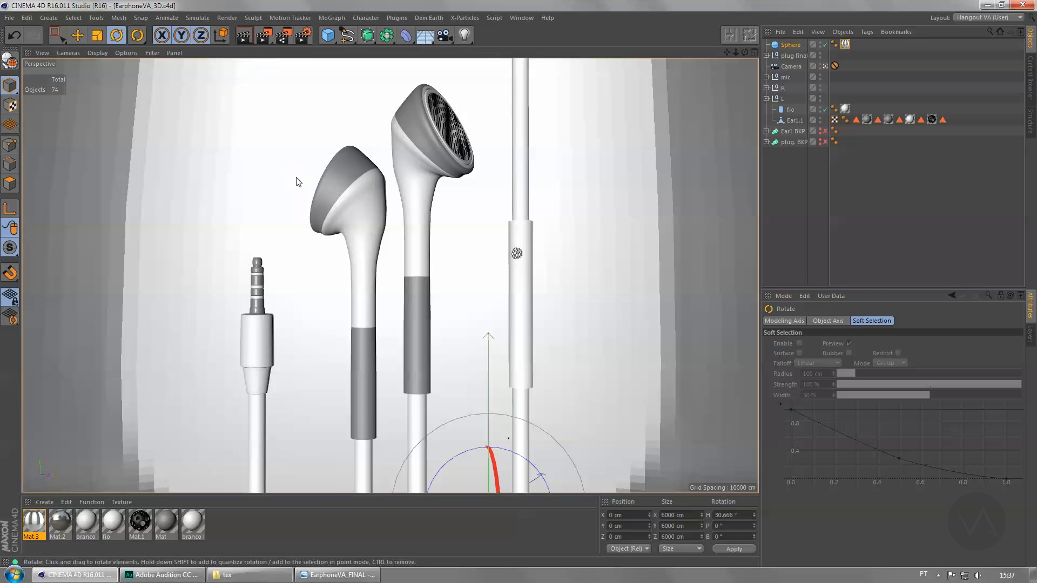
Step: Render the camera view with the HDR sphere to the Picture Viewer and enlarge the viewer window
{"action": "left_click", "coordinate": [265, 36]}
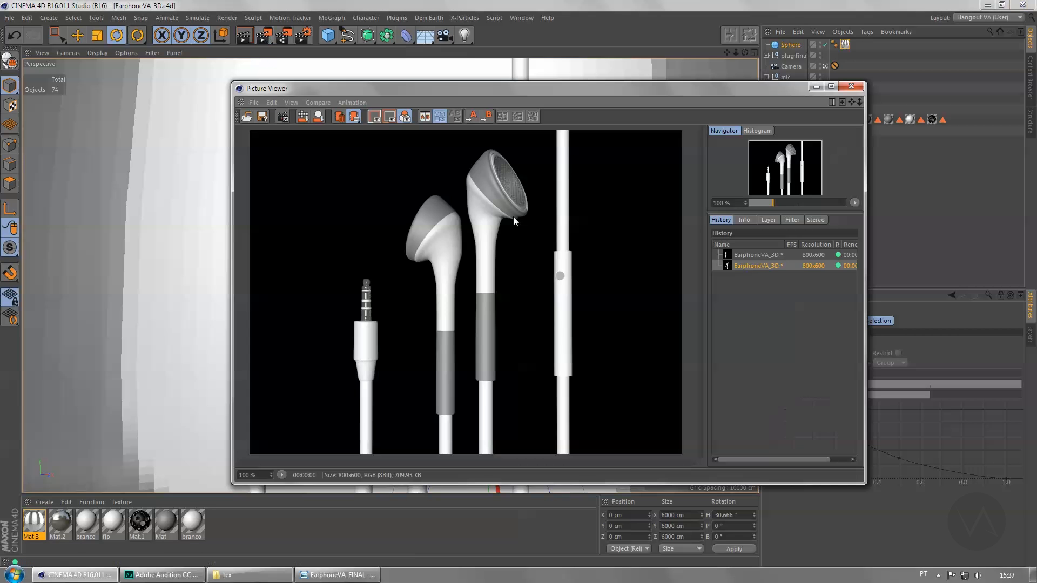
{"action": "left_click_drag", "start_coordinate": [534, 91], "coordinate": [469, 78]}
{"action": "left_click_drag", "start_coordinate": [800, 471], "coordinate": [907, 507]}
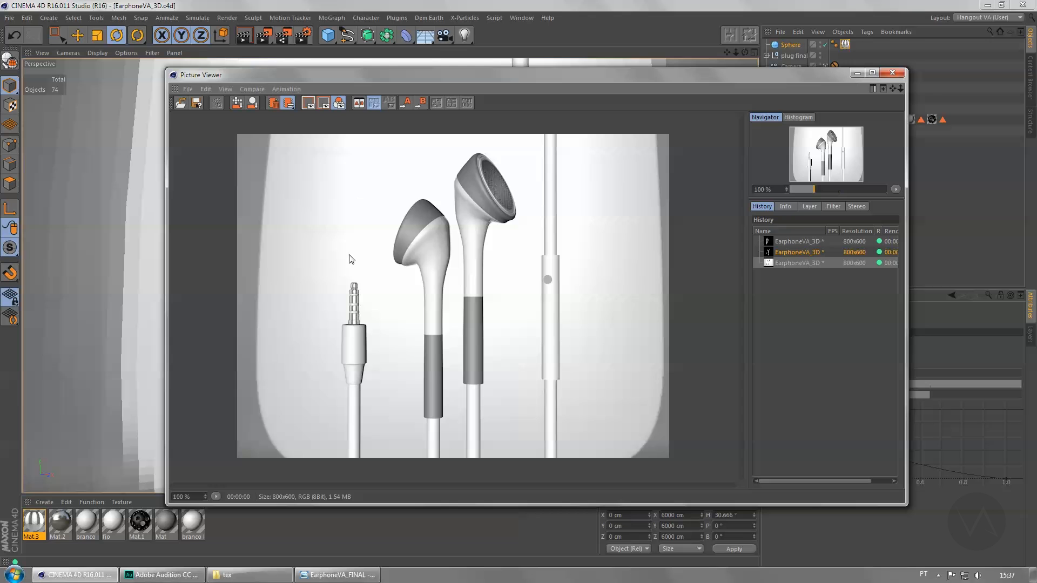
Step: Close the Picture Viewer, switch the renderer to Physical in the render settings, and open its Physical options
{"action": "left_click", "coordinate": [892, 73]}
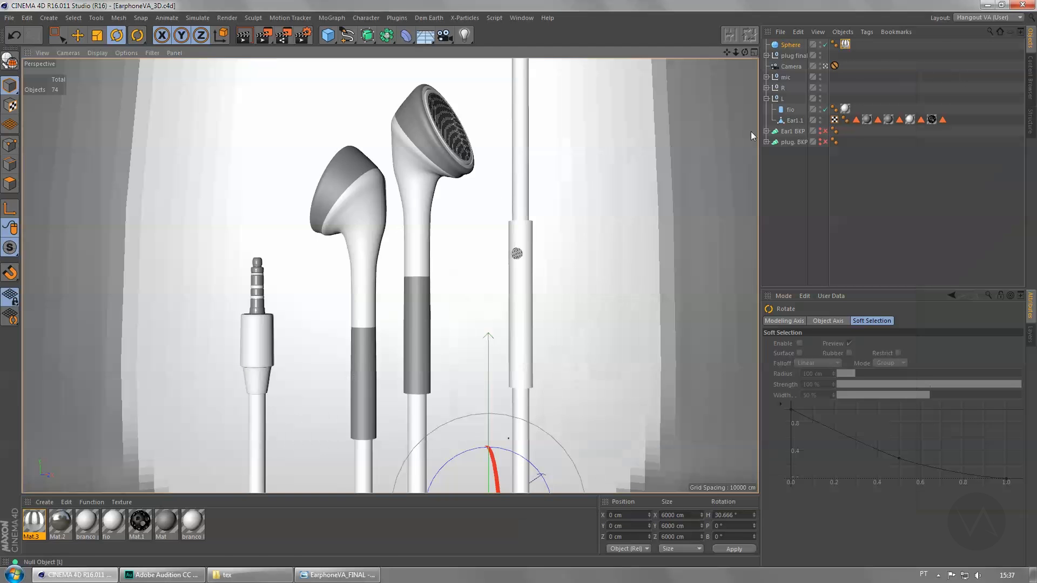
{"action": "left_click", "coordinate": [306, 38]}
{"action": "left_click_drag", "start_coordinate": [304, 10], "coordinate": [561, 121]}
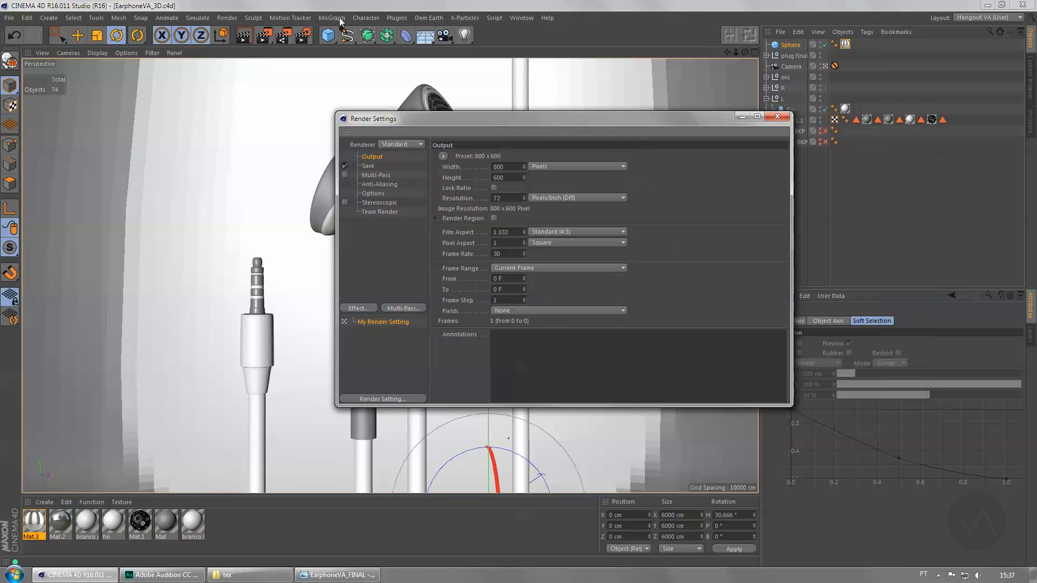
{"action": "left_click", "coordinate": [410, 145]}
{"action": "left_click", "coordinate": [404, 167]}
{"action": "left_click", "coordinate": [375, 221]}
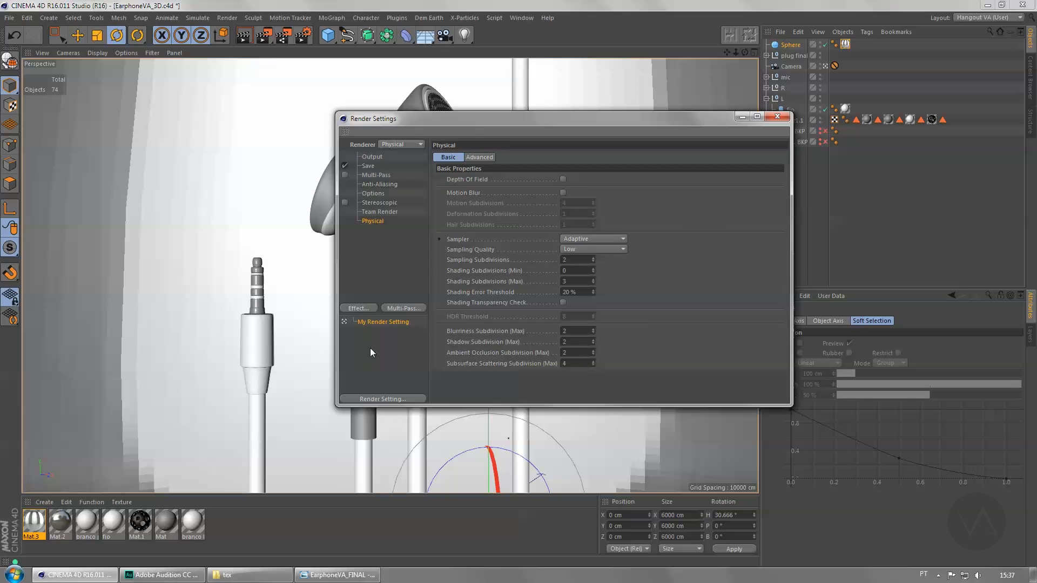
Step: Add the Global Illumination effect with the Interior - Preview (High Diffuse Depth) preset and set its maximum depth to 20
{"action": "left_click", "coordinate": [361, 308]}
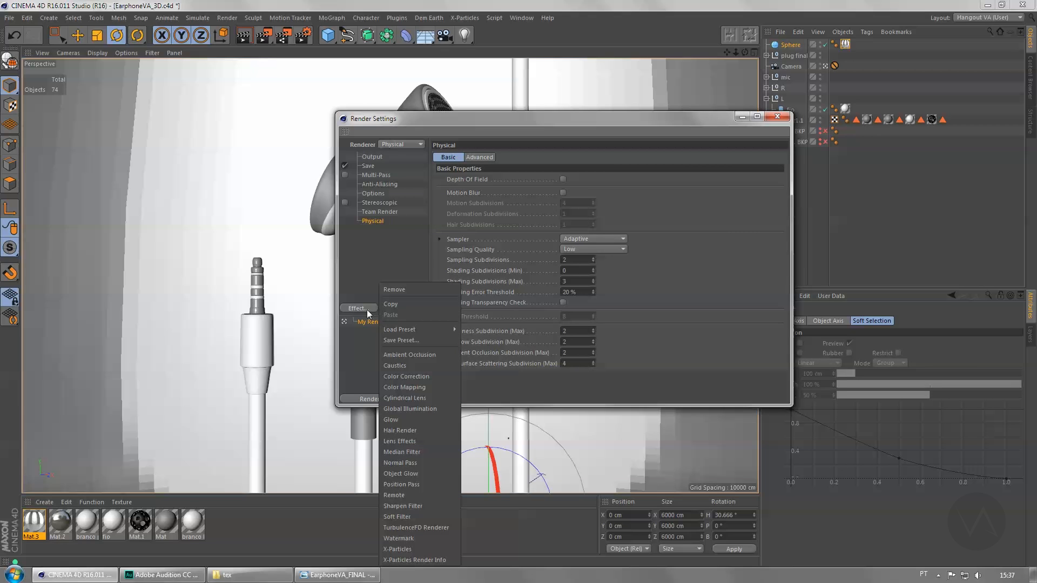
{"action": "left_click", "coordinate": [408, 408]}
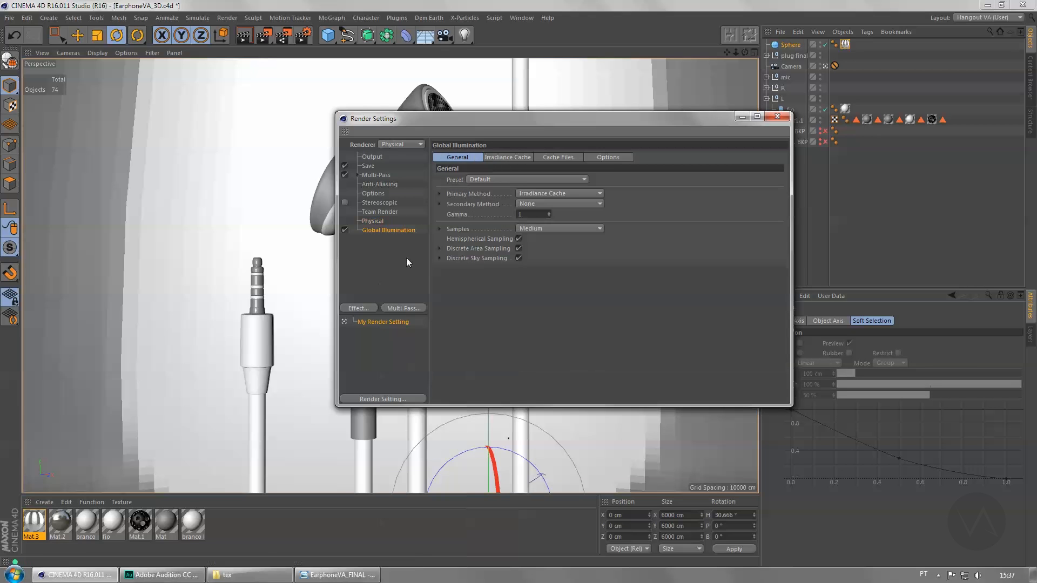
{"action": "left_click", "coordinate": [523, 180]}
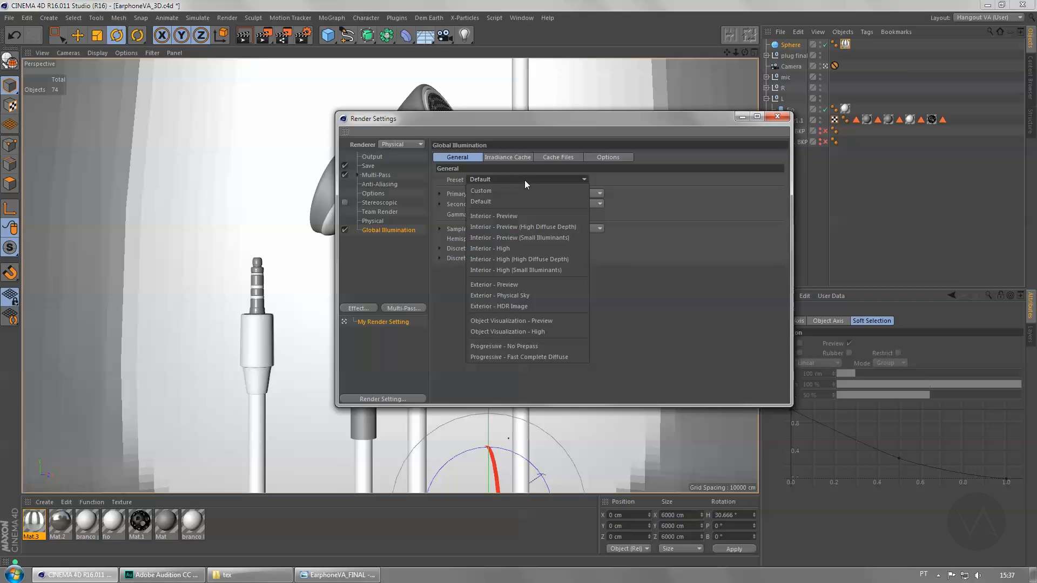
{"action": "left_click", "coordinate": [533, 227]}
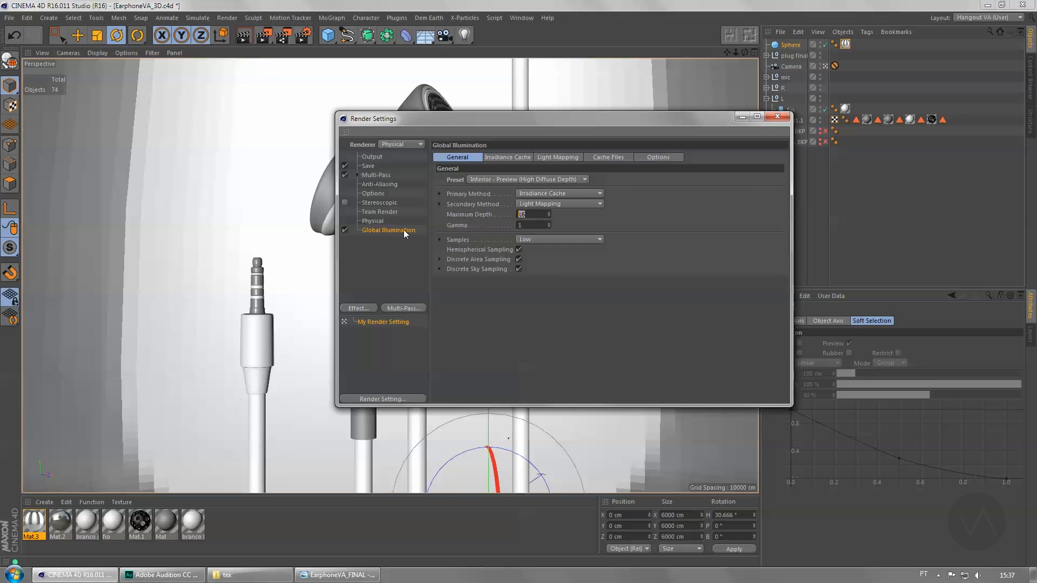
{"action": "type", "text": "20"}
{"action": "key", "text": "Return"}
Step: Render the camera view with Global Illumination to the Picture Viewer, then close the viewer
{"action": "left_click", "coordinate": [777, 116]}
{"action": "key", "text": "shift+r"}
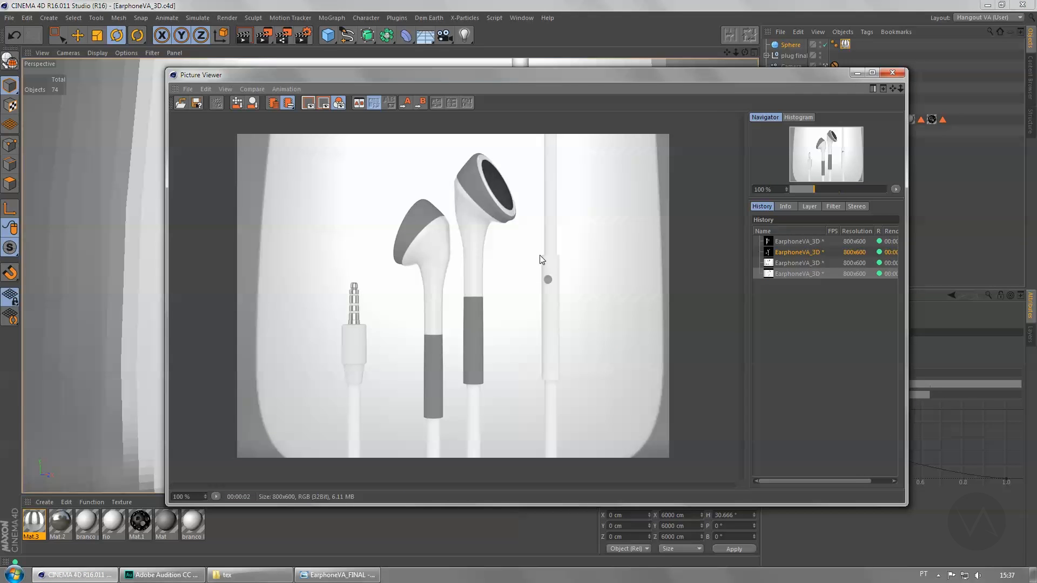
{"action": "left_click", "coordinate": [892, 72]}
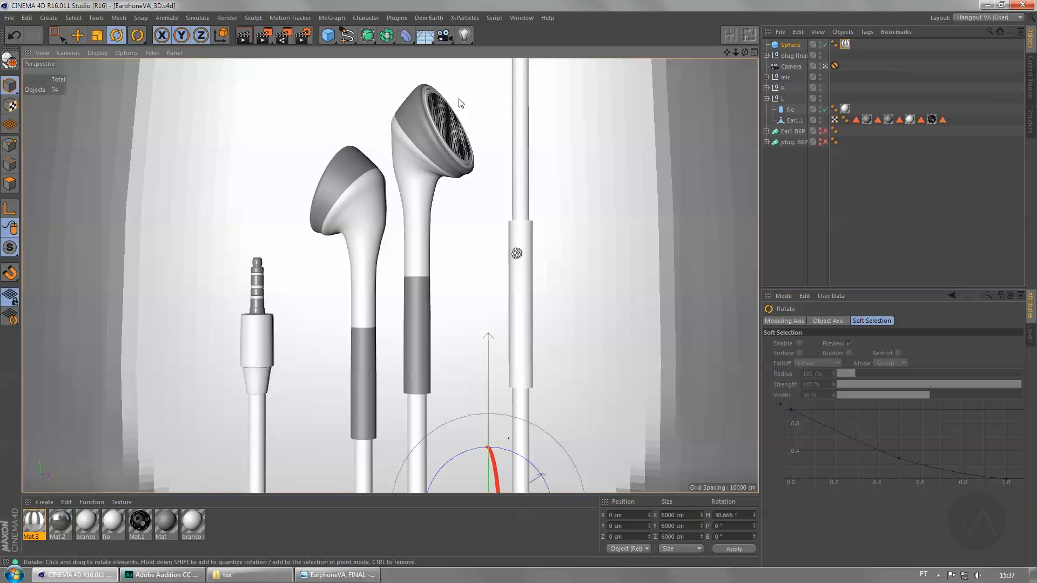
Step: Add the Ambient Occlusion effect to the render settings and render the camera view again to the Picture Viewer
{"action": "left_click", "coordinate": [304, 35]}
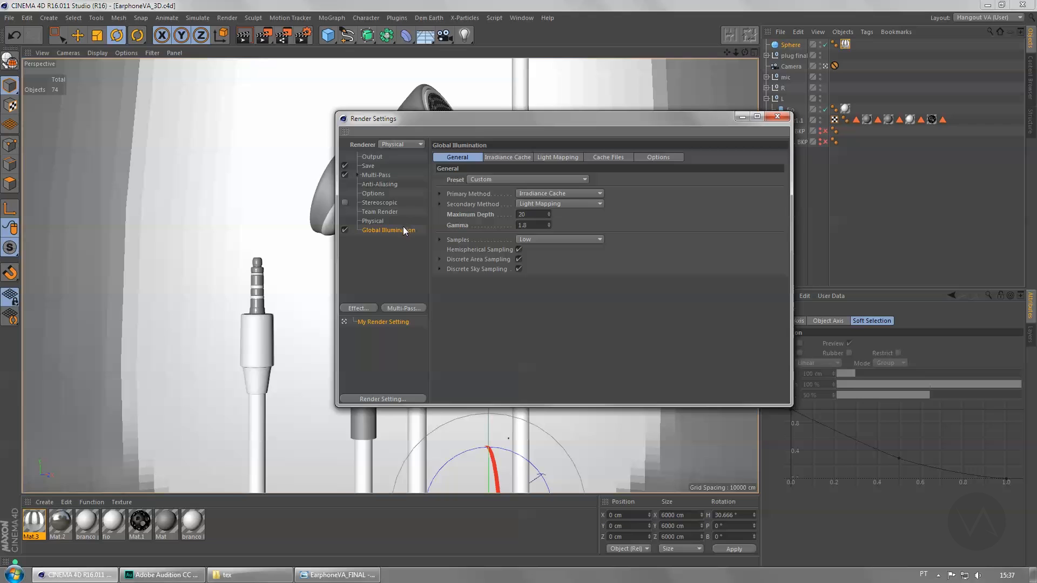
{"action": "left_click", "coordinate": [364, 309]}
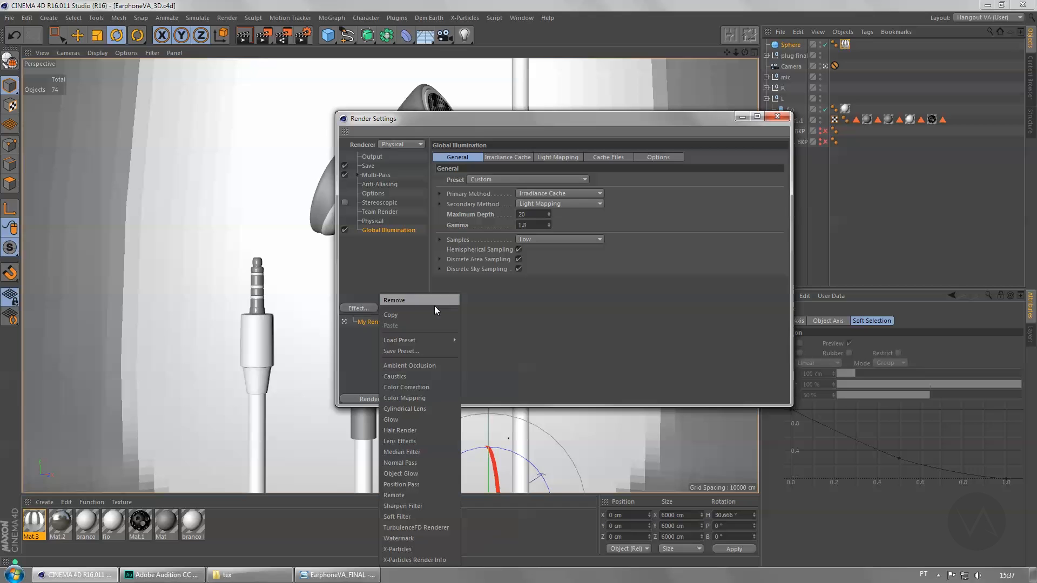
{"action": "left_click", "coordinate": [413, 366]}
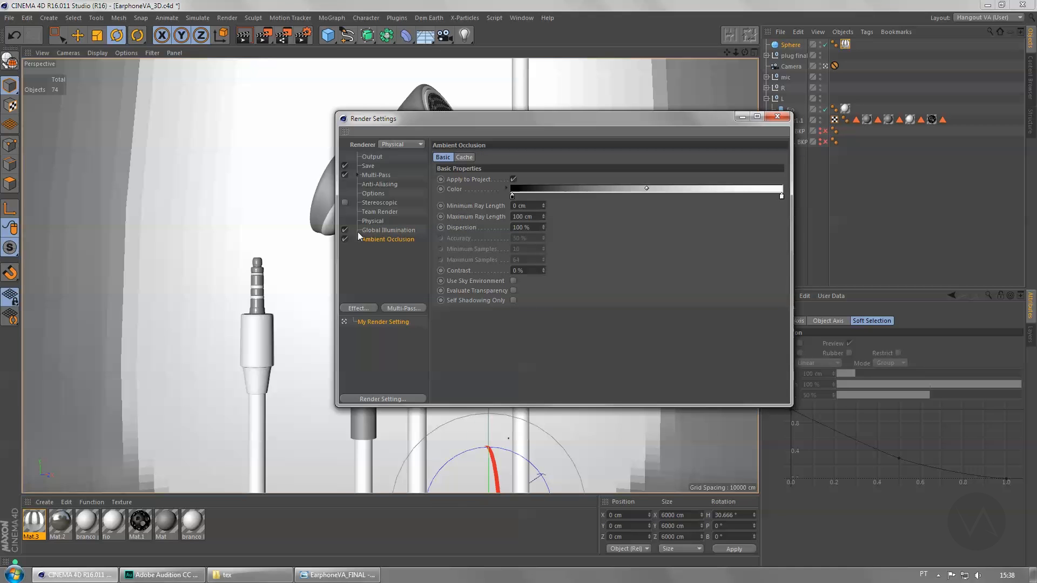
{"action": "left_click", "coordinate": [778, 116]}
{"action": "left_click", "coordinate": [262, 37]}
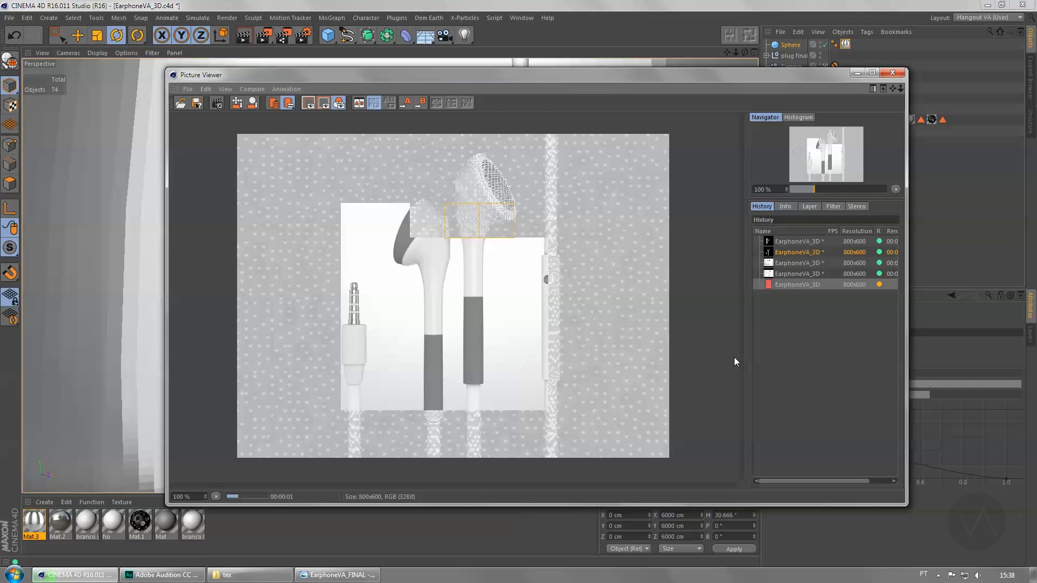
Step: Compare the renders with and without Ambient Occlusion in the Picture Viewer history, then close the viewer
{"action": "left_click", "coordinate": [787, 273]}
{"action": "left_click", "coordinate": [788, 283]}
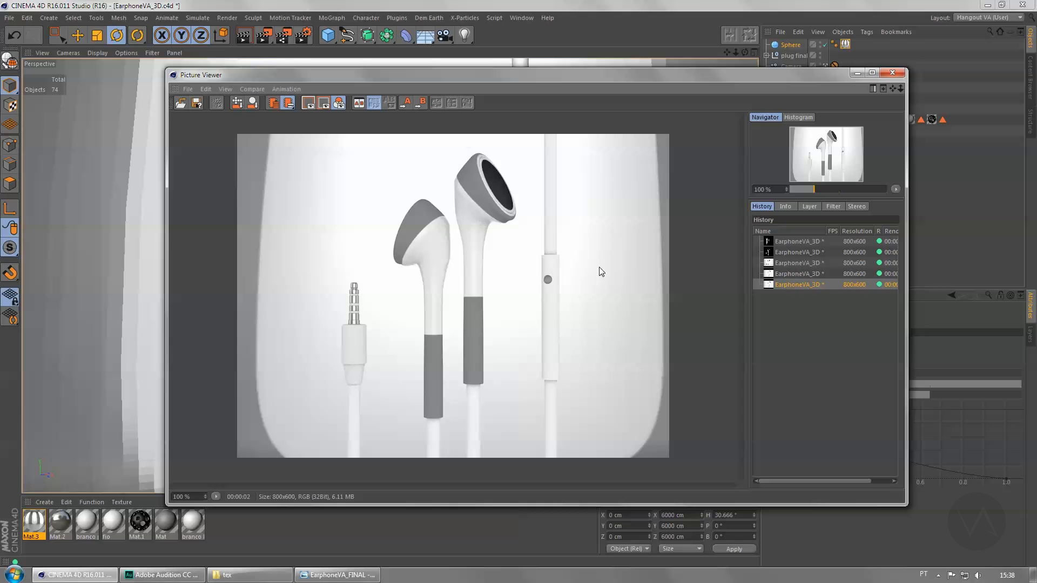
{"action": "left_click", "coordinate": [790, 274]}
{"action": "left_click", "coordinate": [789, 283]}
{"action": "left_click", "coordinate": [786, 274]}
{"action": "left_click", "coordinate": [788, 283]}
{"action": "left_click", "coordinate": [892, 72]}
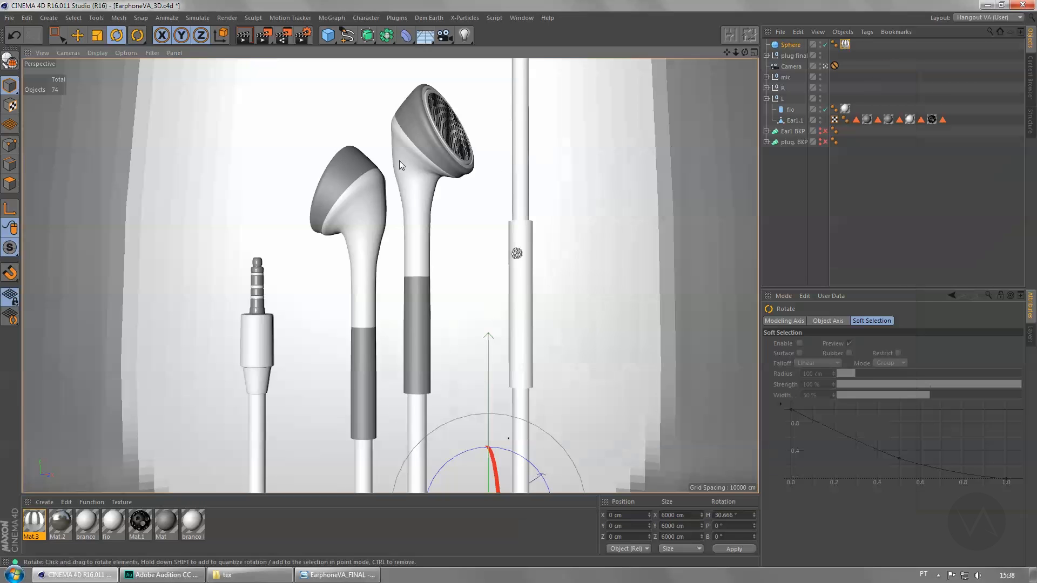
Step: Collapse the L group and rotate it about the earphone's vertical axis in the Front view, turning its speaker more toward the camera
{"action": "left_click", "coordinate": [794, 120]}
{"action": "left_click", "coordinate": [766, 98]}
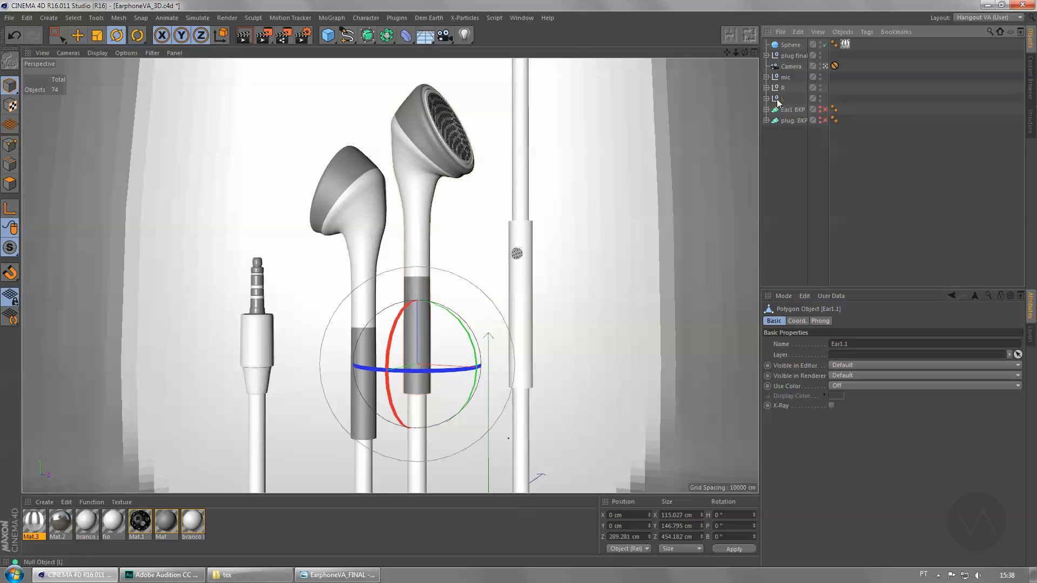
{"action": "left_click", "coordinate": [783, 98]}
{"action": "middle_click", "coordinate": [479, 293]}
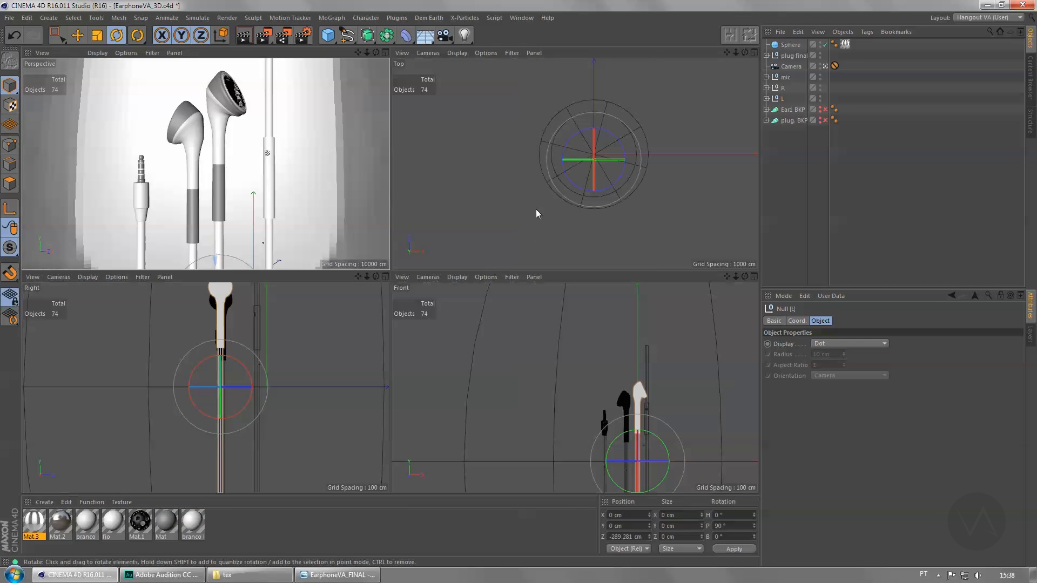
{"action": "middle_click", "coordinate": [536, 209]}
{"action": "middle_click", "coordinate": [335, 240]}
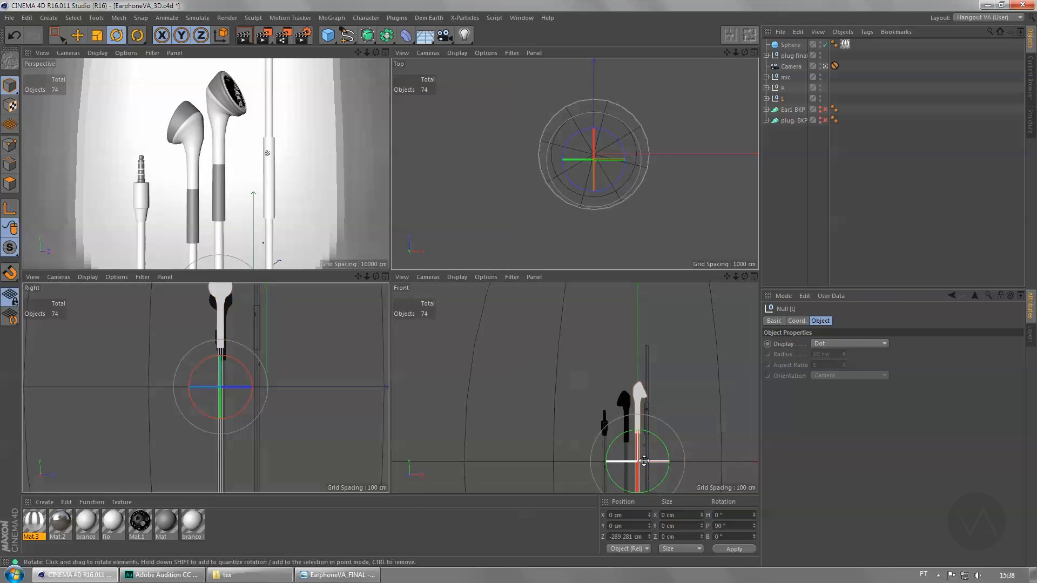
{"action": "left_click_drag", "start_coordinate": [662, 462], "coordinate": [637, 462]}
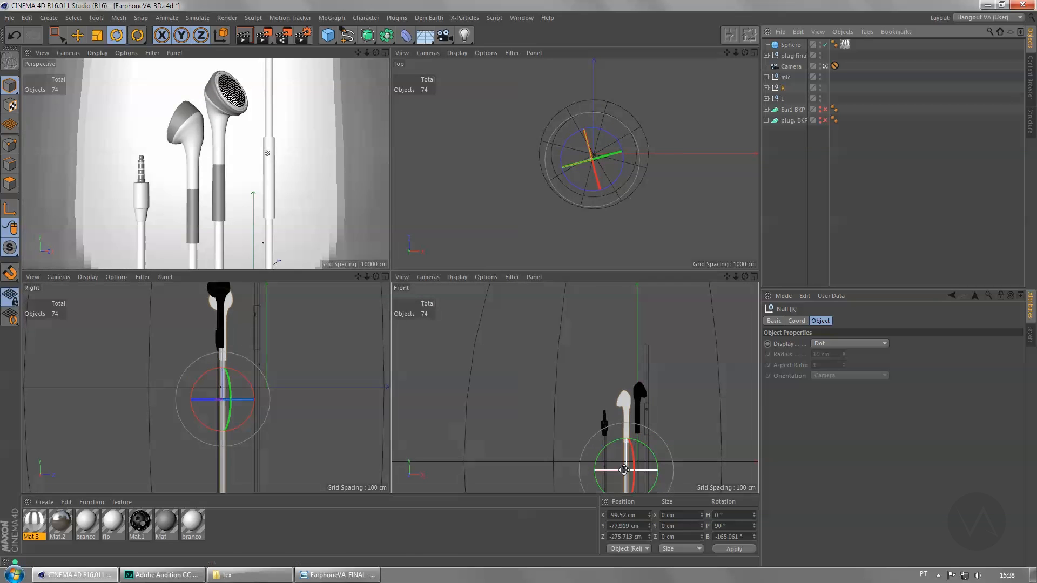
Step: Check the reference image and rotate the R earphone group about its vertical axis to a bank of about -136°
{"action": "left_click", "coordinate": [356, 575]}
{"action": "left_click", "coordinate": [357, 575]}
{"action": "left_click_drag", "start_coordinate": [651, 466], "coordinate": [644, 465]}
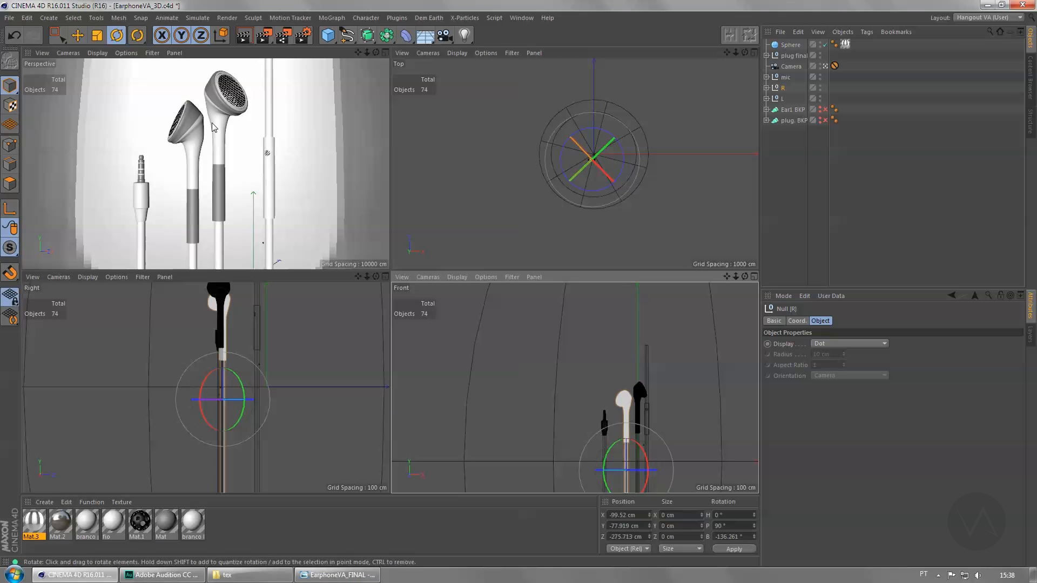
Step: Render the camera view with the turned earphones to the Picture Viewer, then close the viewer
{"action": "middle_click", "coordinate": [358, 127]}
{"action": "left_click", "coordinate": [261, 37]}
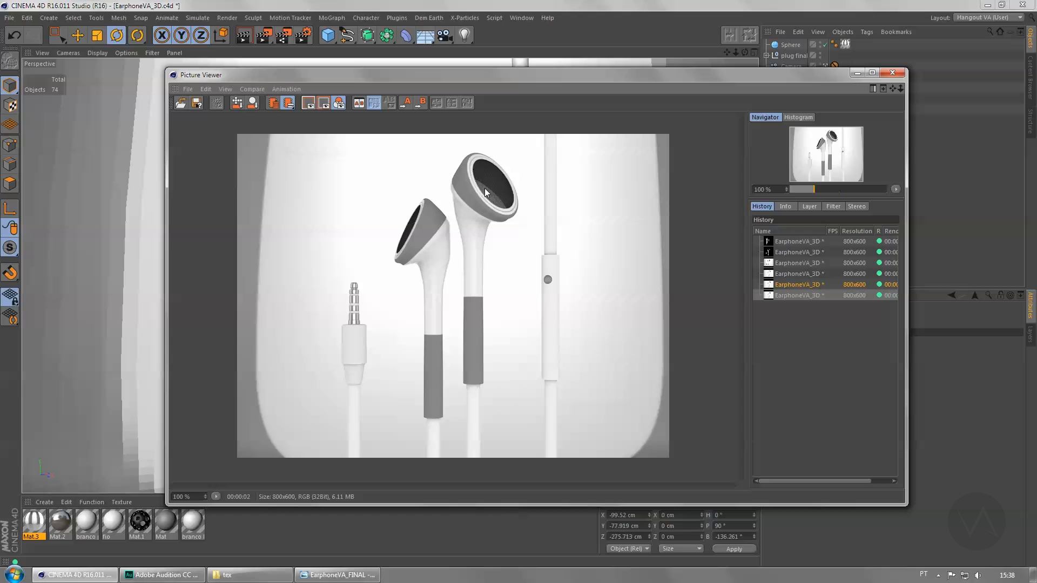
{"action": "left_click", "coordinate": [892, 73]}
Step: Rotate the L earphone group about its vertical axis to a bank of -4°
{"action": "middle_click", "coordinate": [555, 369]}
{"action": "middle_click", "coordinate": [556, 371]}
{"action": "middle_click", "coordinate": [578, 391]}
{"action": "left_click", "coordinate": [784, 88]}
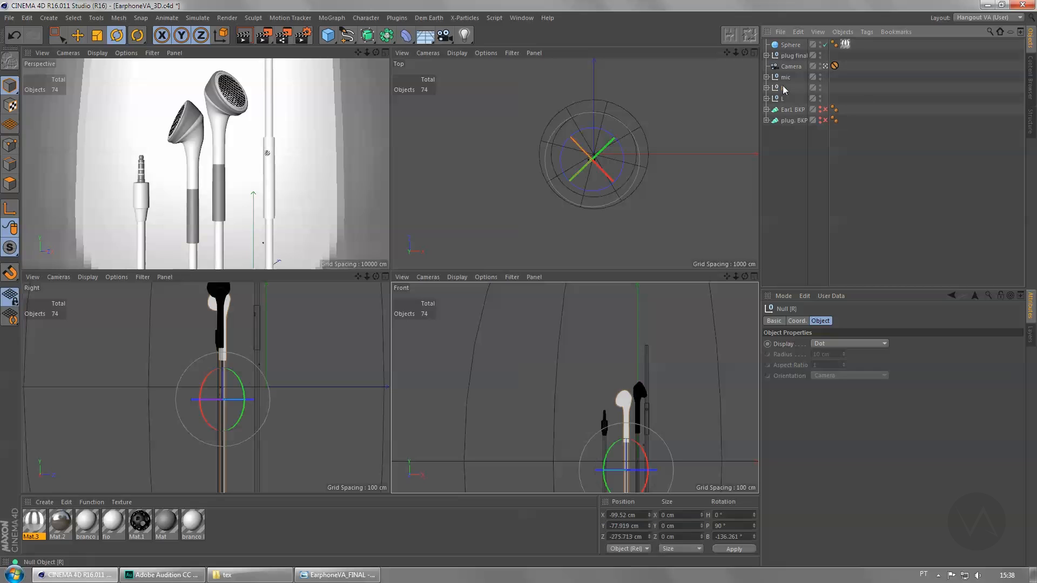
{"action": "left_click_drag", "start_coordinate": [634, 467], "coordinate": [656, 474]}
{"action": "left_click", "coordinate": [781, 98]}
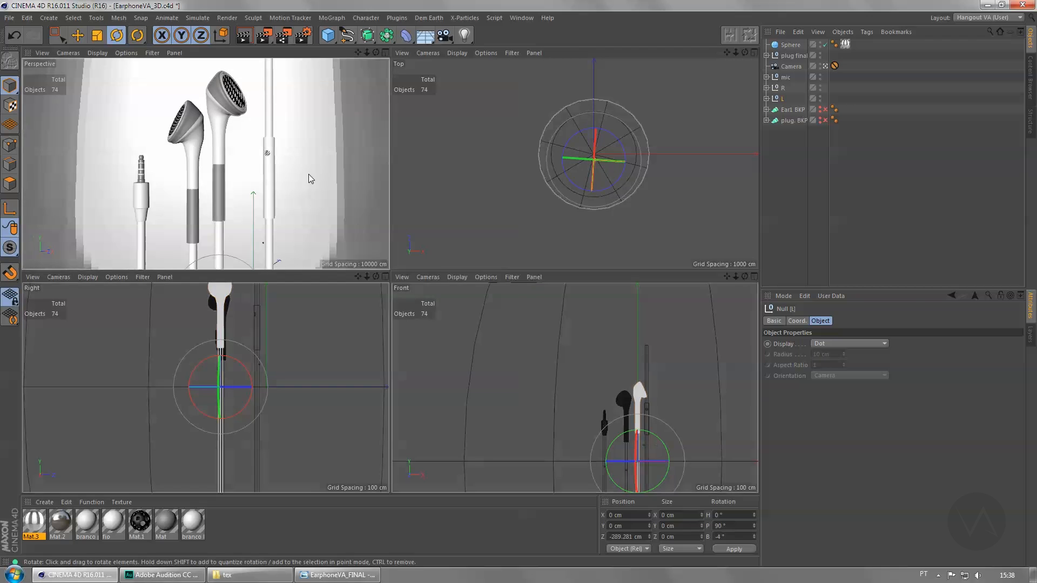
Step: Render the camera view with the readjusted L earphone to the Picture Viewer, then close the viewer
{"action": "middle_click", "coordinate": [324, 182]}
{"action": "left_click", "coordinate": [264, 35]}
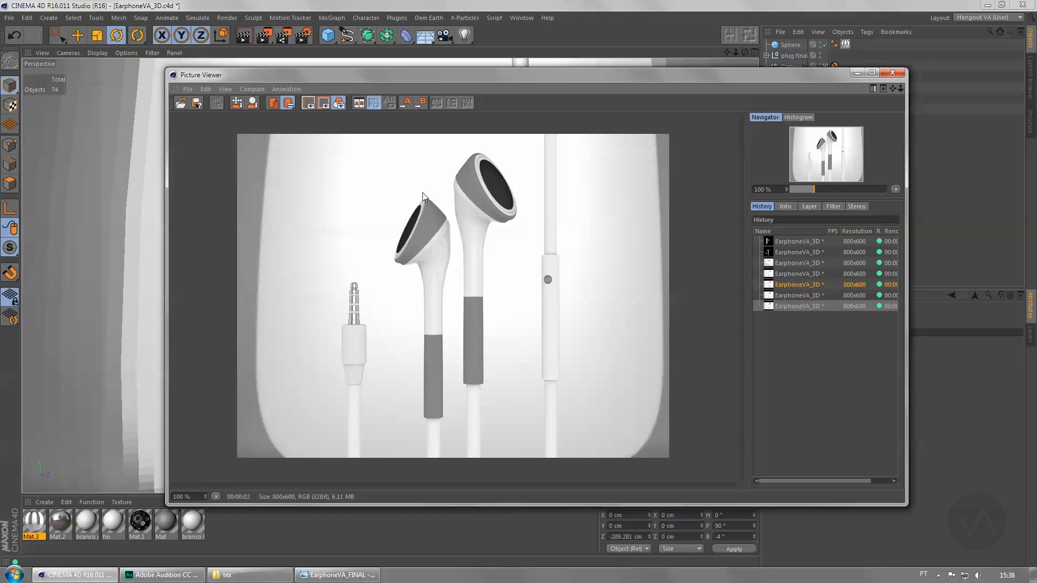
{"action": "left_click", "coordinate": [894, 75]}
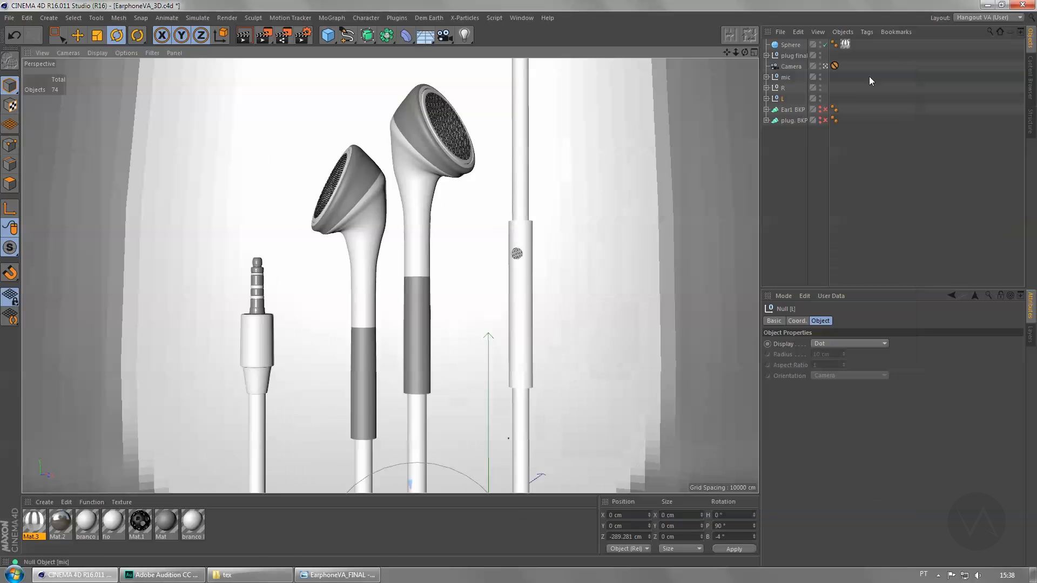
Step: Rename the current render setting as Baixo and name a duplicate of it alto
{"action": "left_click", "coordinate": [303, 35]}
{"action": "left_click_drag", "start_coordinate": [402, 120], "coordinate": [354, 116]}
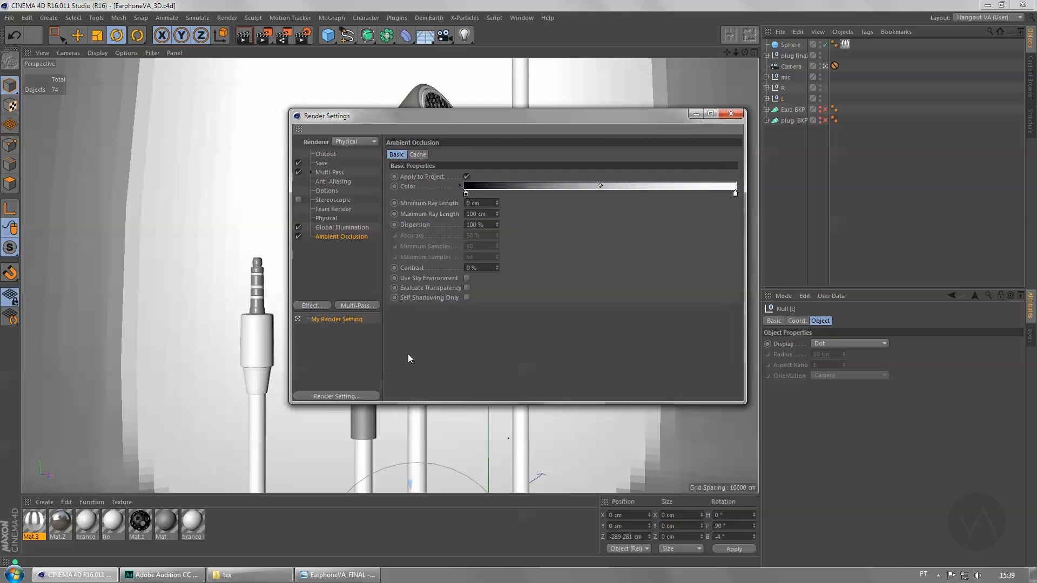
{"action": "double_click", "coordinate": [339, 319]}
{"action": "type", "text": "Baixo"}
{"action": "key", "text": "Return"}
{"action": "double_click", "coordinate": [317, 328]}
{"action": "type", "text": "alto"}
{"action": "key", "text": "Return"}
Step: Set the Physical renderer's sampling quality to High in the alto render setting
{"action": "left_click", "coordinate": [330, 219]}
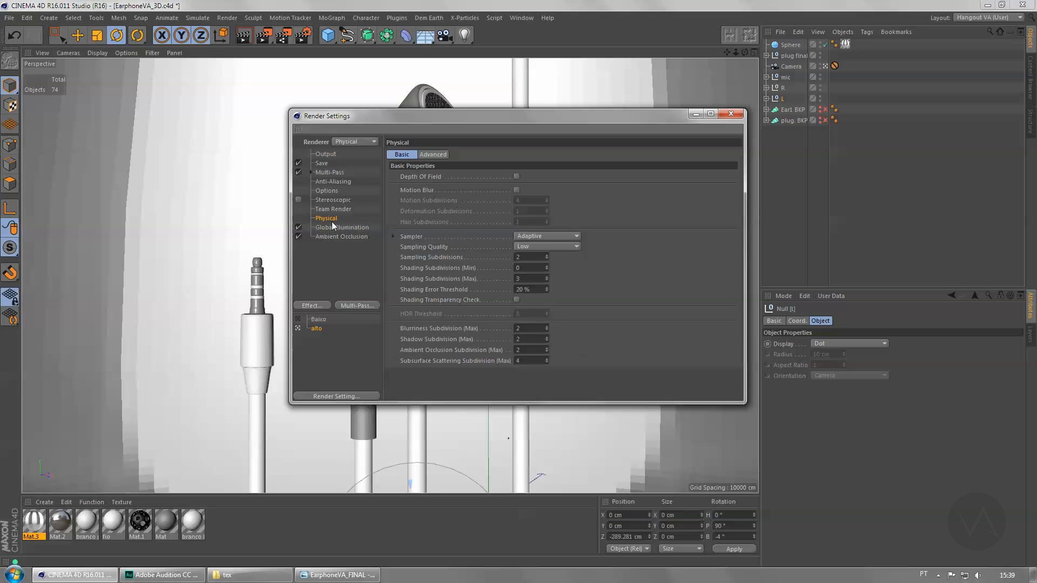
{"action": "left_click", "coordinate": [554, 249]}
{"action": "left_click", "coordinate": [534, 280]}
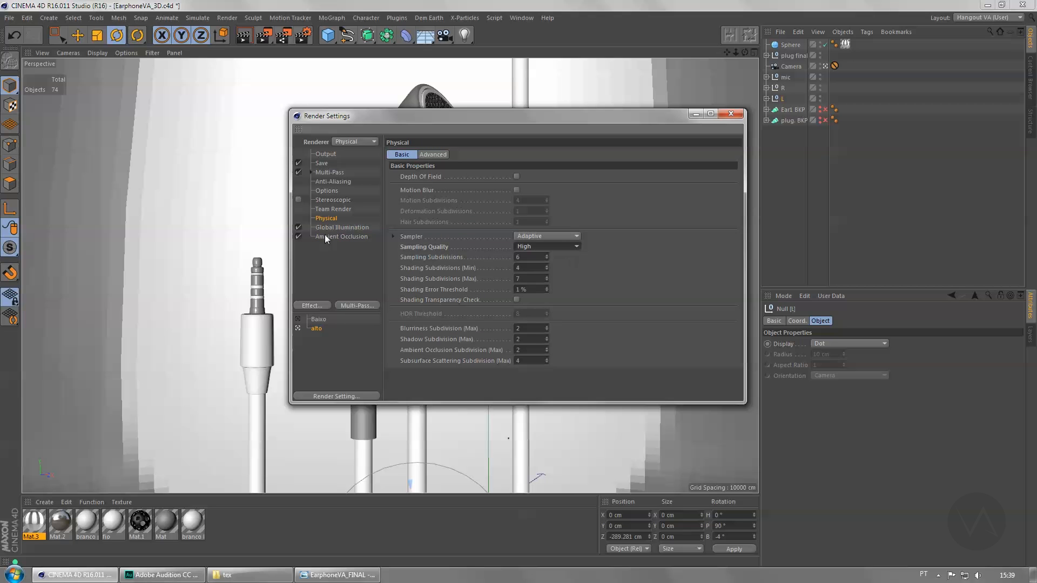
Step: Apply the Interior - High (High Diffuse Depth) Global Illumination preset to alto with maximum depth 20 and gamma 1.8, and save the project
{"action": "left_click", "coordinate": [339, 229]}
{"action": "left_click", "coordinate": [449, 178]}
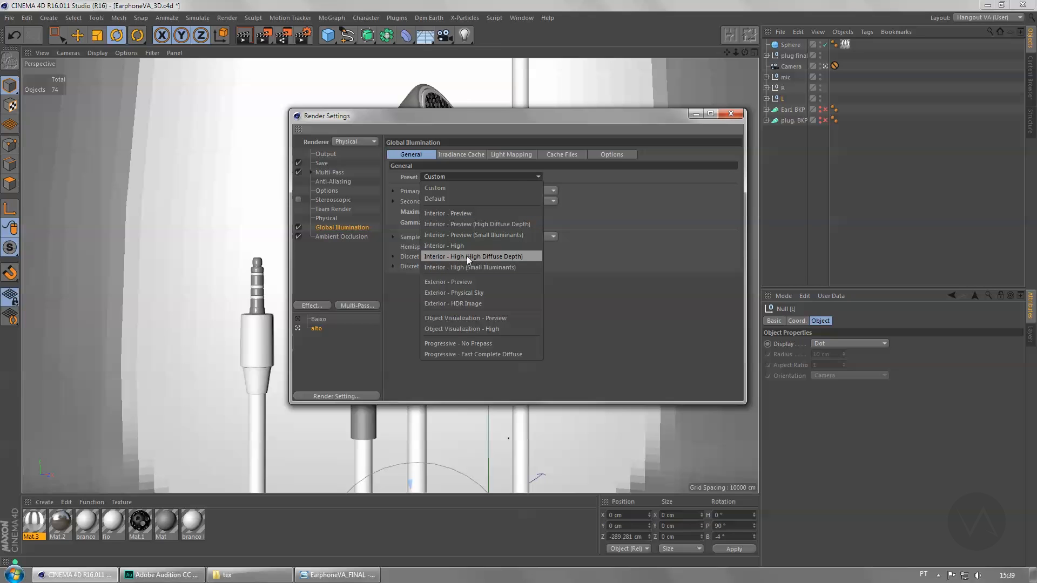
{"action": "left_click", "coordinate": [456, 256]}
{"action": "left_click", "coordinate": [474, 212]}
{"action": "type", "text": "20"}
{"action": "key", "text": "Tab"}
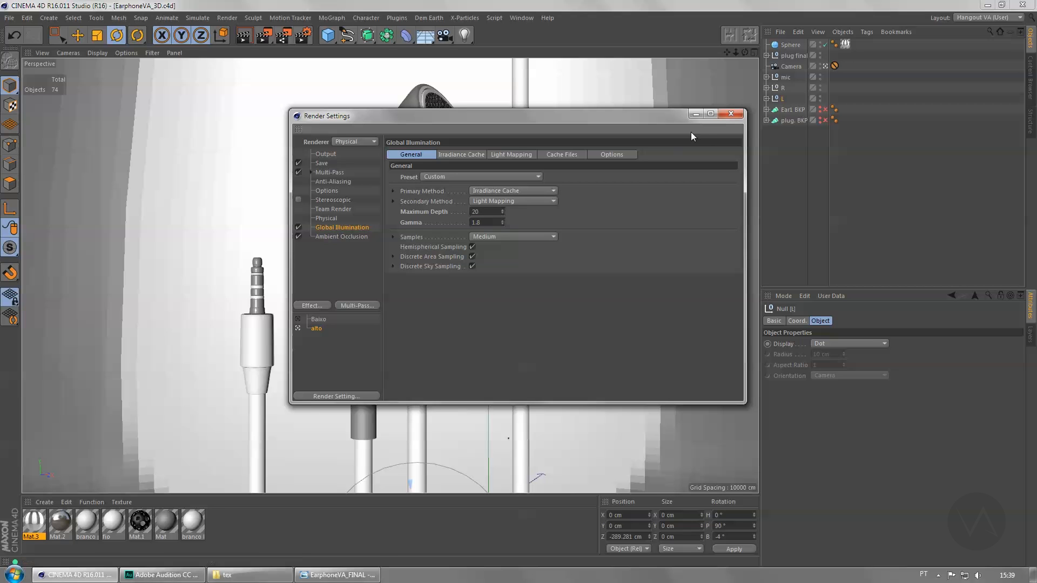
{"action": "left_click", "coordinate": [730, 113]}
{"action": "key", "text": "ctrl+s"}
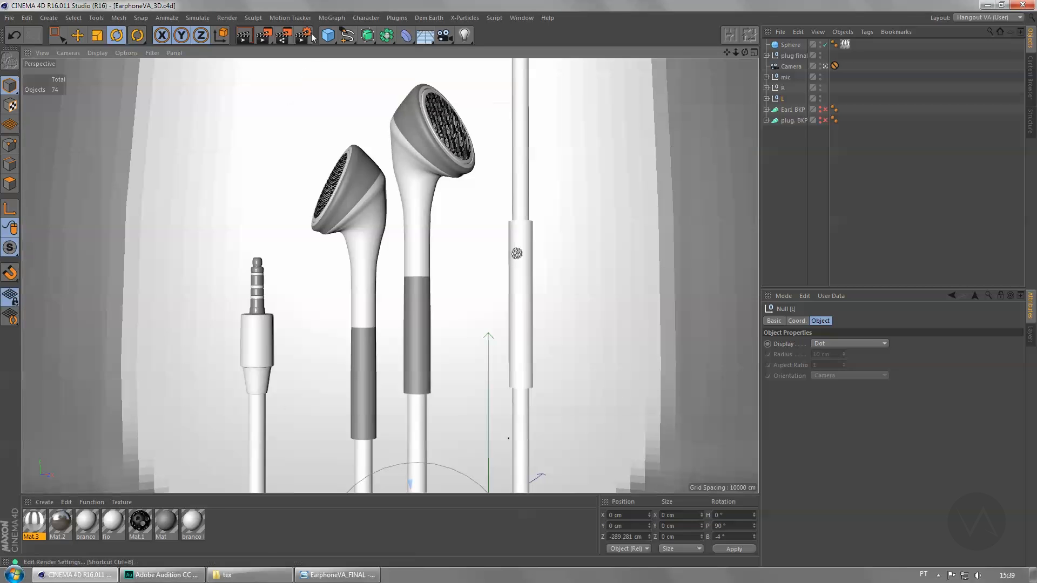
Step: Render the scene with the alto setting to the Picture Viewer using Team Render
{"action": "left_click", "coordinate": [227, 18]}
{"action": "left_click", "coordinate": [185, 144]}
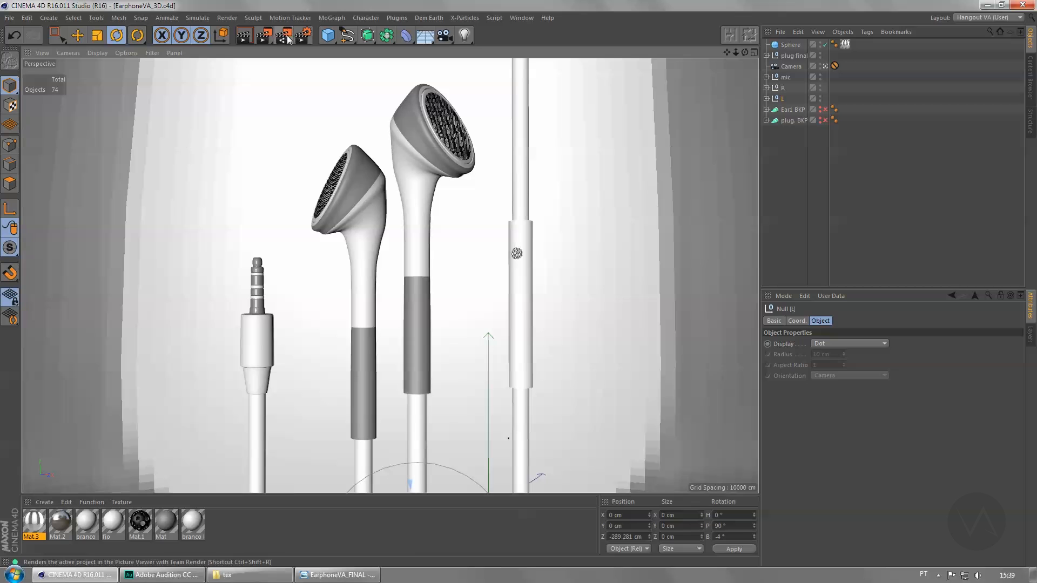
{"action": "left_click", "coordinate": [227, 18]}
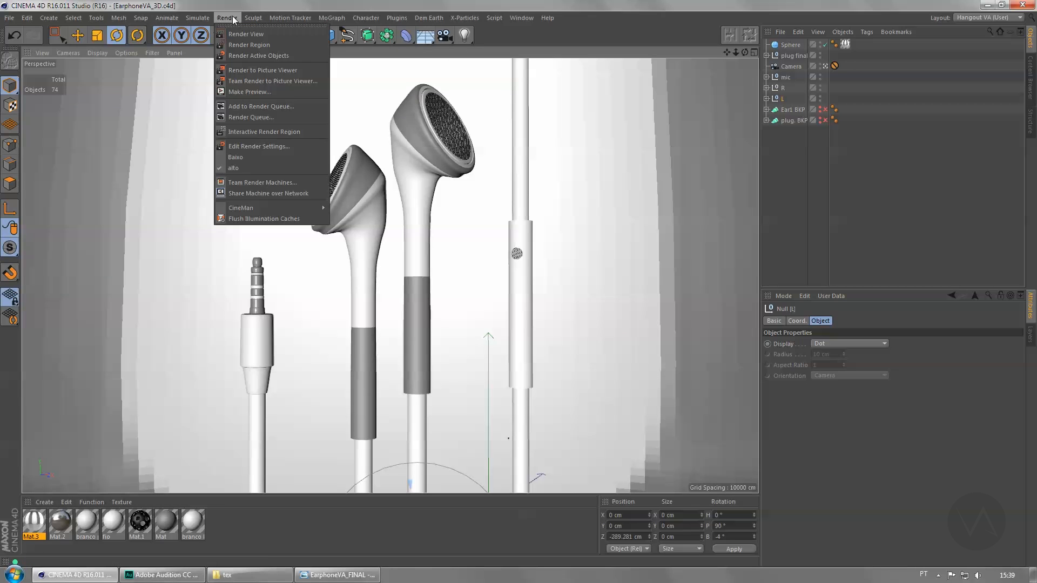
{"action": "left_click", "coordinate": [251, 189]}
{"action": "left_click", "coordinate": [524, 14]}
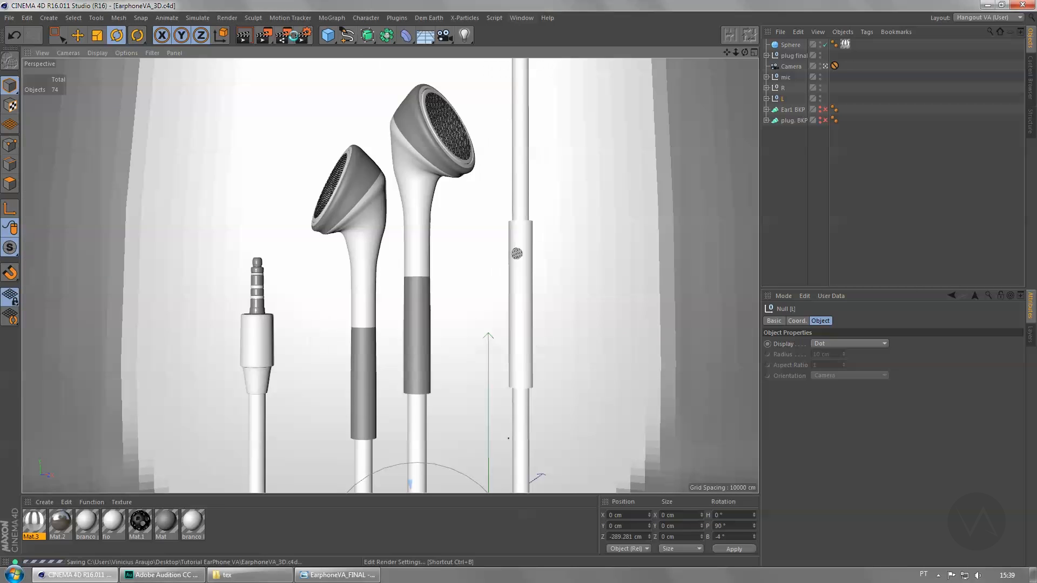
{"action": "left_click", "coordinate": [282, 34]}
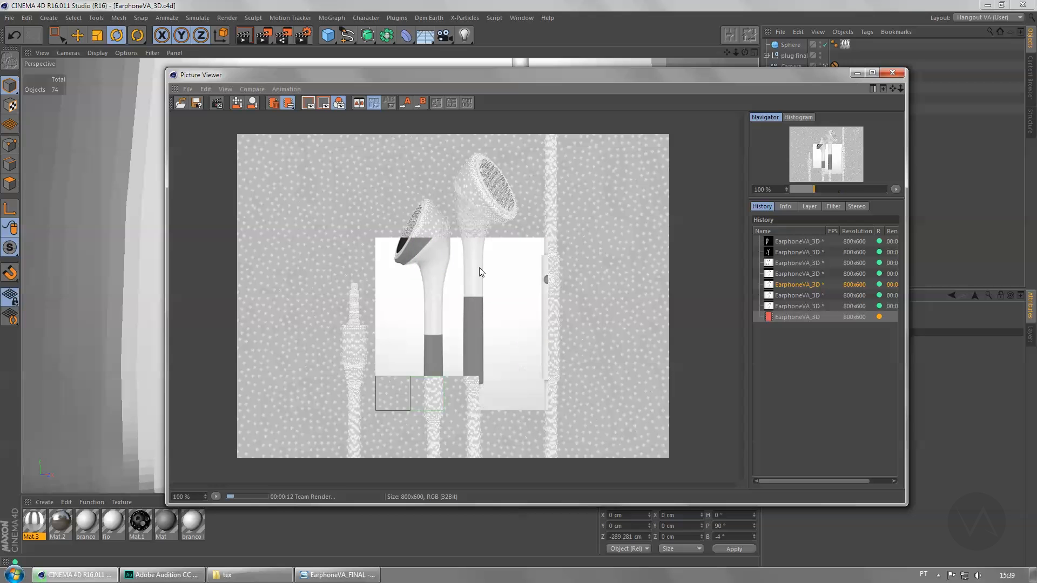
Step: Compare the render in progress with the EarphoneVA_FINAL reference image in the Windows photo viewer
{"action": "left_click", "coordinate": [358, 577]}
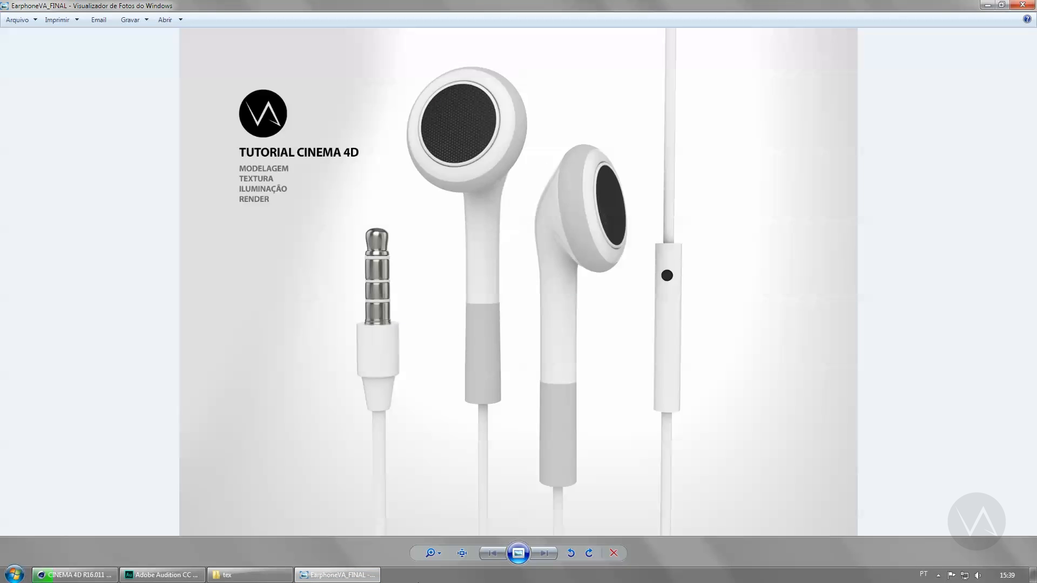
{"action": "left_click", "coordinate": [351, 577]}
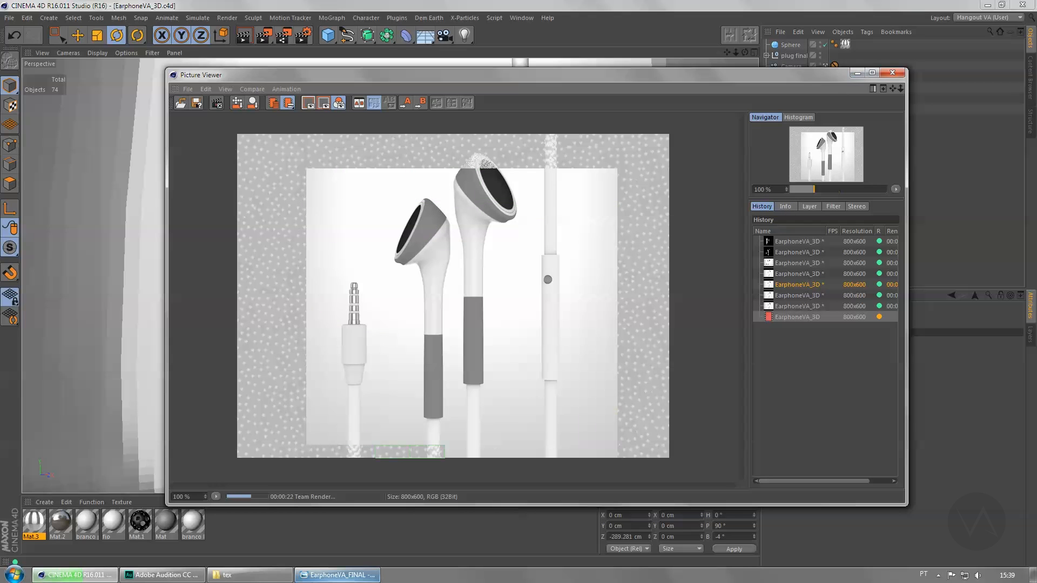
{"action": "left_click", "coordinate": [315, 575]}
{"action": "left_click", "coordinate": [315, 576]}
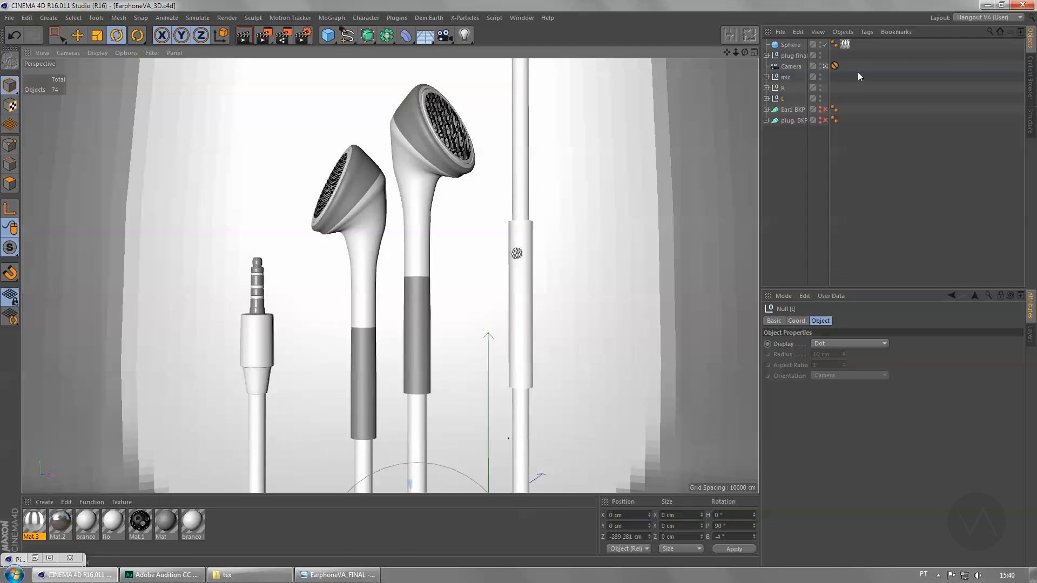
Step: Set the Mat material's color to light grey, RGB 202, 202, 202, and save the project
{"action": "left_click", "coordinate": [858, 71]}
{"action": "double_click", "coordinate": [165, 521]}
{"action": "left_click", "coordinate": [289, 114]}
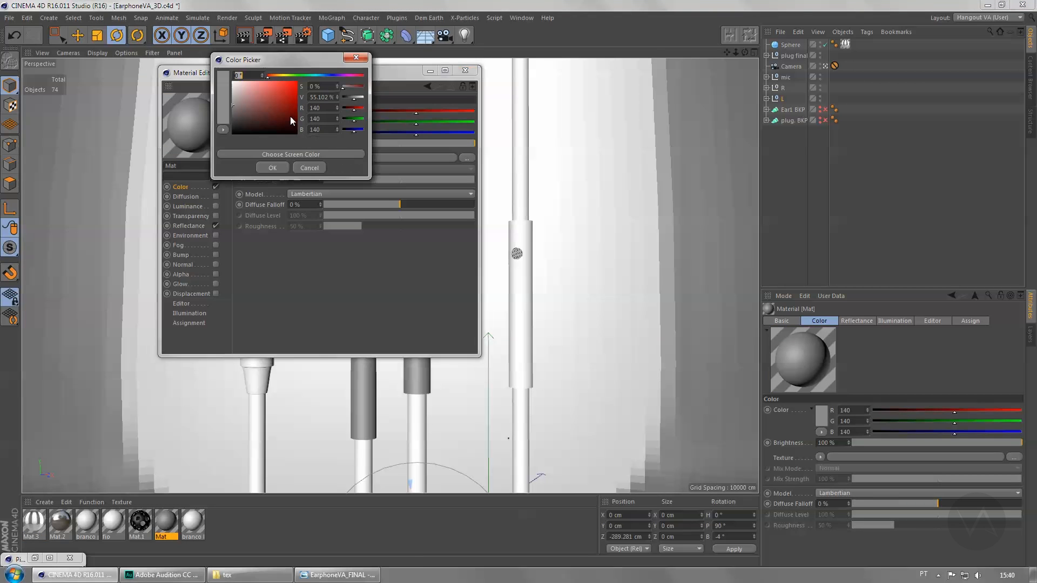
{"action": "left_click_drag", "start_coordinate": [239, 108], "coordinate": [216, 91]}
{"action": "left_click", "coordinate": [272, 167]}
{"action": "left_click", "coordinate": [464, 70]}
{"action": "key", "text": "ctrl+s"}
Step: Activate the Baixo render setting and render the scene to the Picture Viewer with Team Render
{"action": "left_click", "coordinate": [303, 35]}
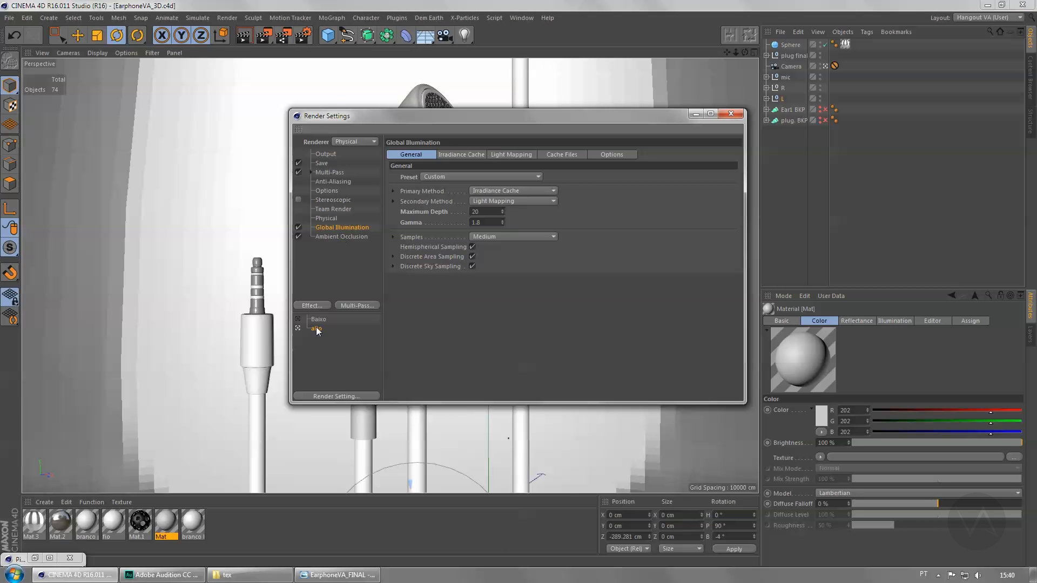
{"action": "left_click", "coordinate": [731, 114]}
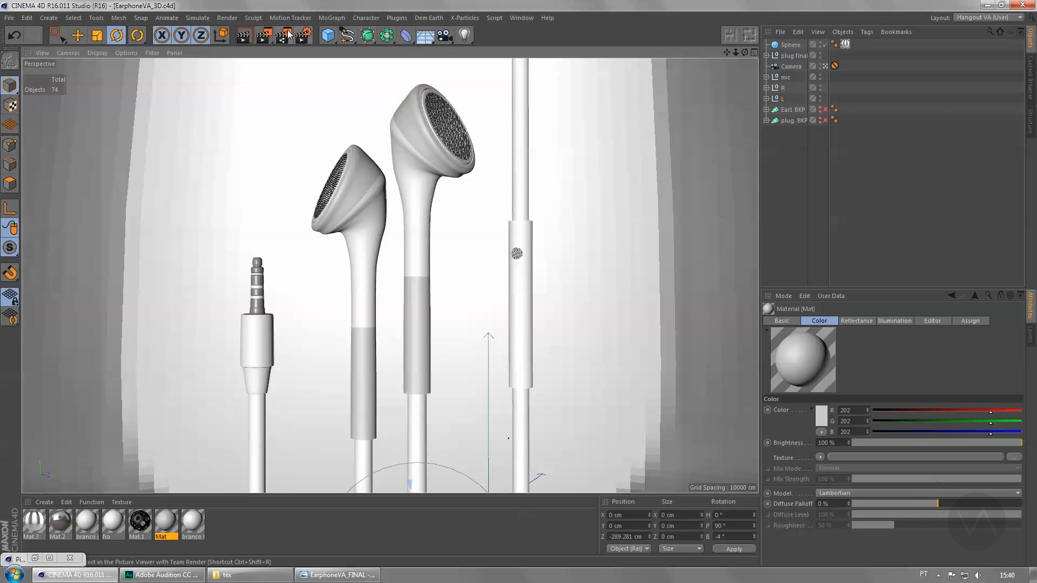
{"action": "left_click", "coordinate": [283, 35]}
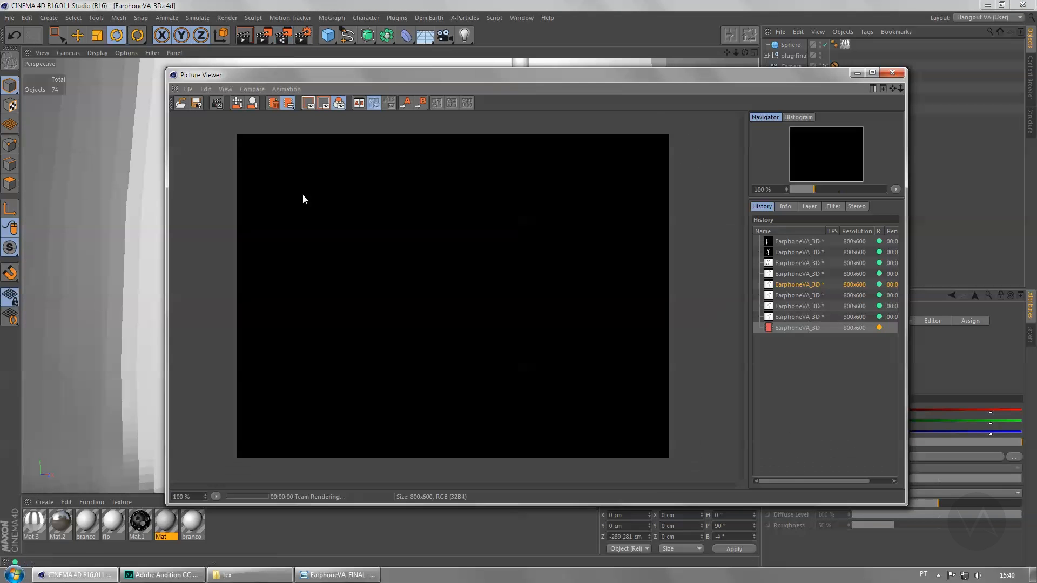
{"action": "left_click", "coordinate": [302, 35]}
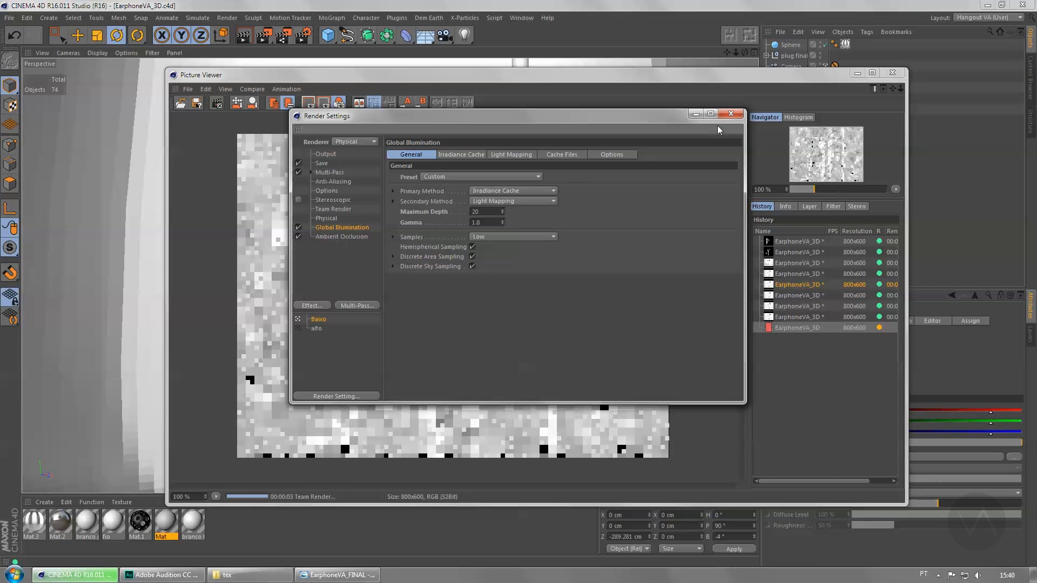
{"action": "left_click", "coordinate": [735, 114]}
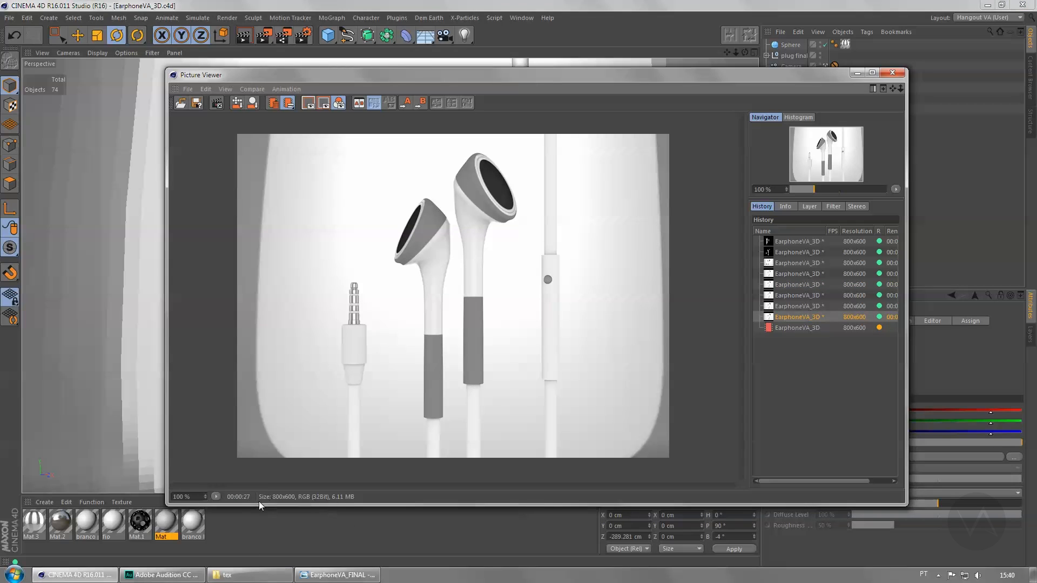
{"action": "left_click", "coordinate": [855, 326]}
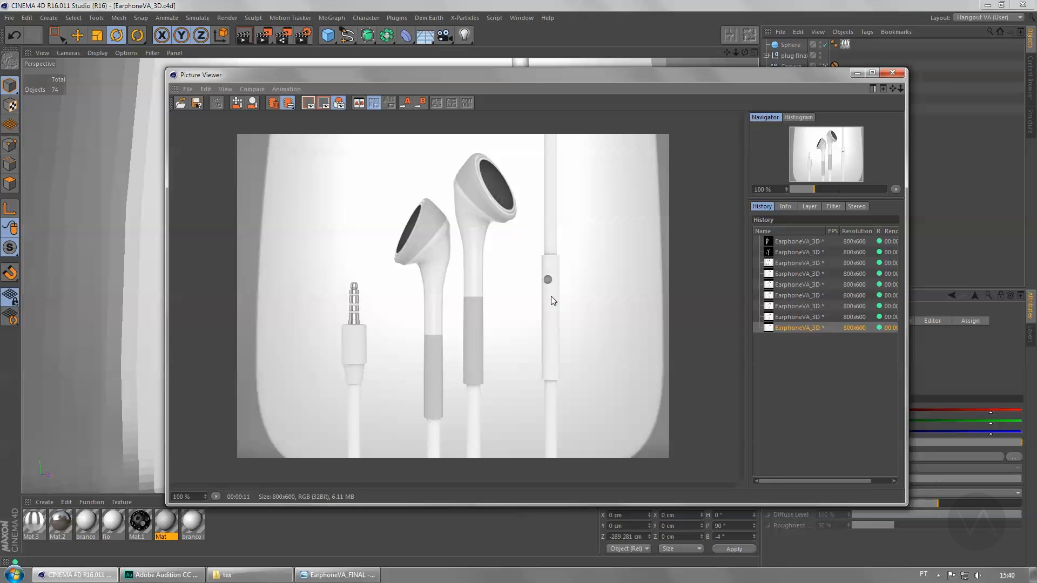
{"action": "left_click", "coordinate": [892, 72]}
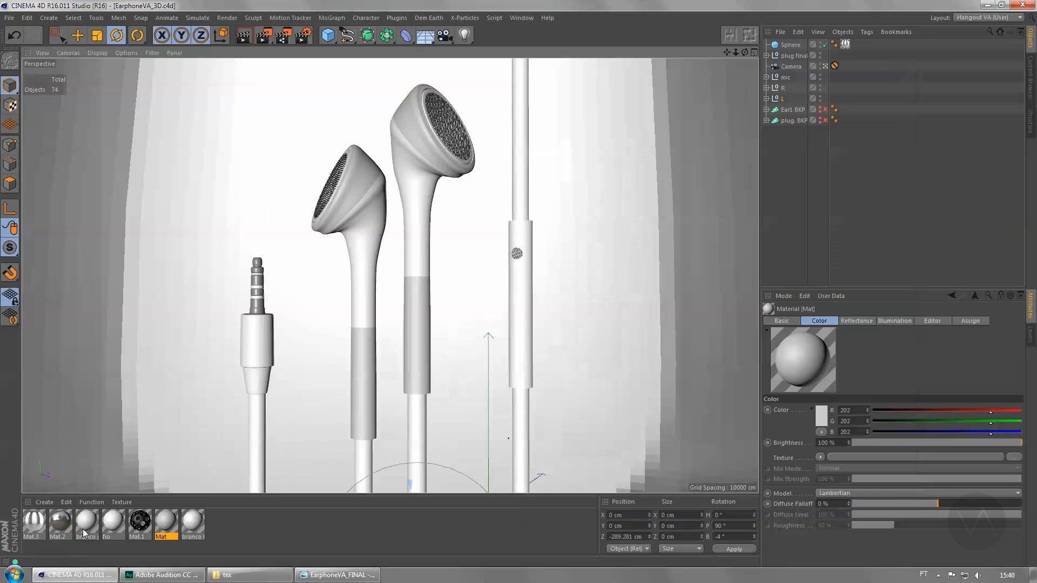
Step: Set the branco brilhoso material's color to blue, RGB 0, 123, 255
{"action": "double_click", "coordinate": [192, 521]}
{"action": "left_click_drag", "start_coordinate": [309, 71], "coordinate": [817, 103]}
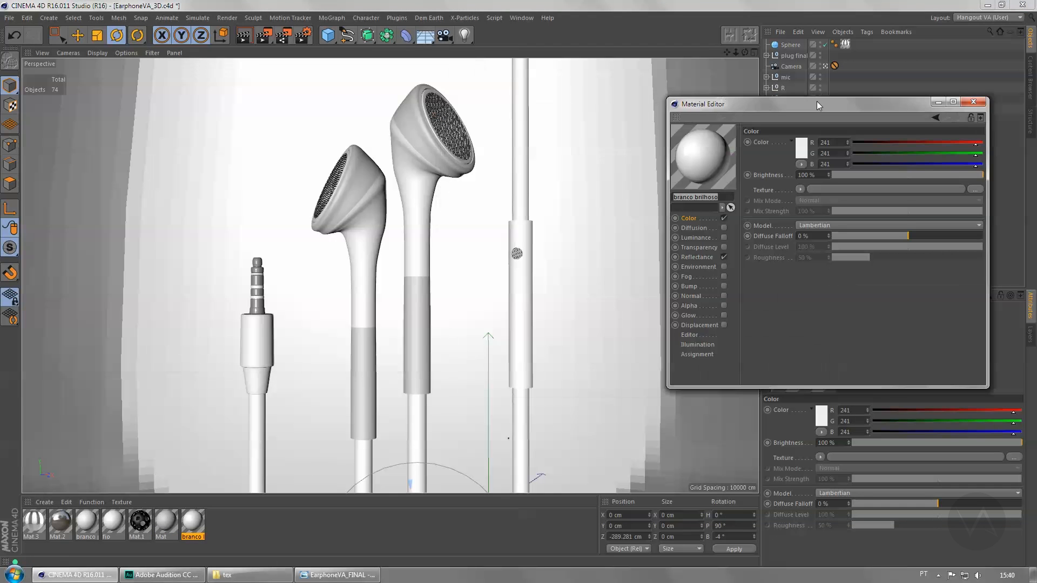
{"action": "left_click", "coordinate": [801, 150]}
{"action": "left_click", "coordinate": [838, 105]}
{"action": "left_click", "coordinate": [786, 197]}
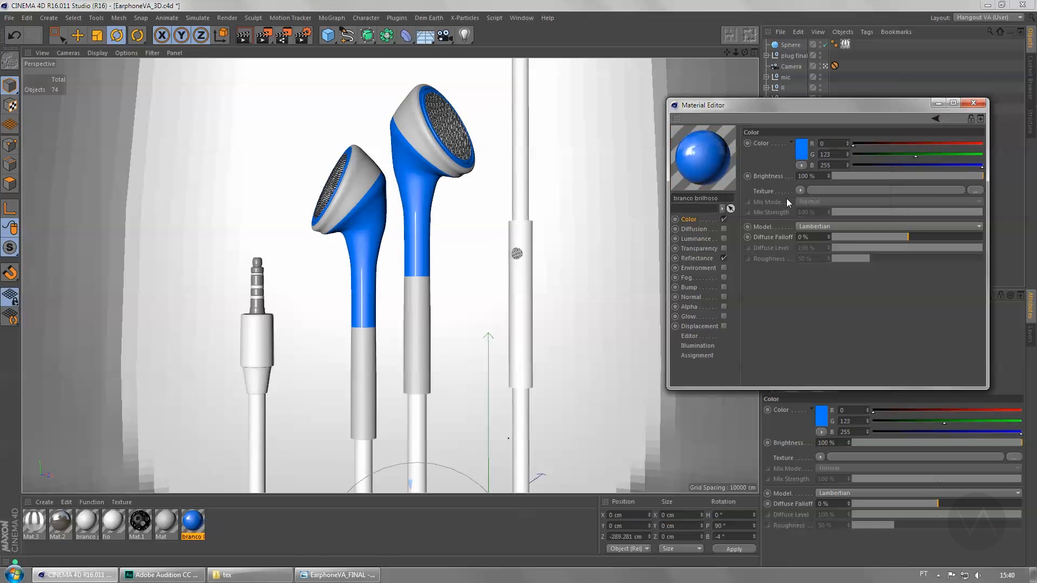
Step: Change the branco brilhoso material's color to orange, RGB 255, 153, 0, and render the scene with Team Render
{"action": "left_click", "coordinate": [801, 150]}
{"action": "left_click", "coordinate": [784, 106]}
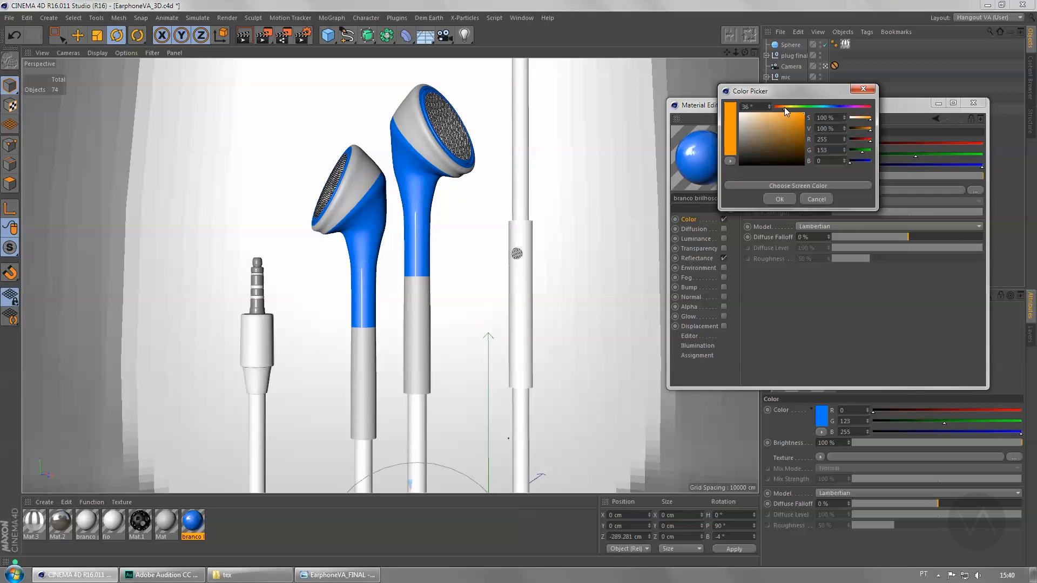
{"action": "left_click", "coordinate": [781, 199]}
{"action": "left_click", "coordinate": [973, 103]}
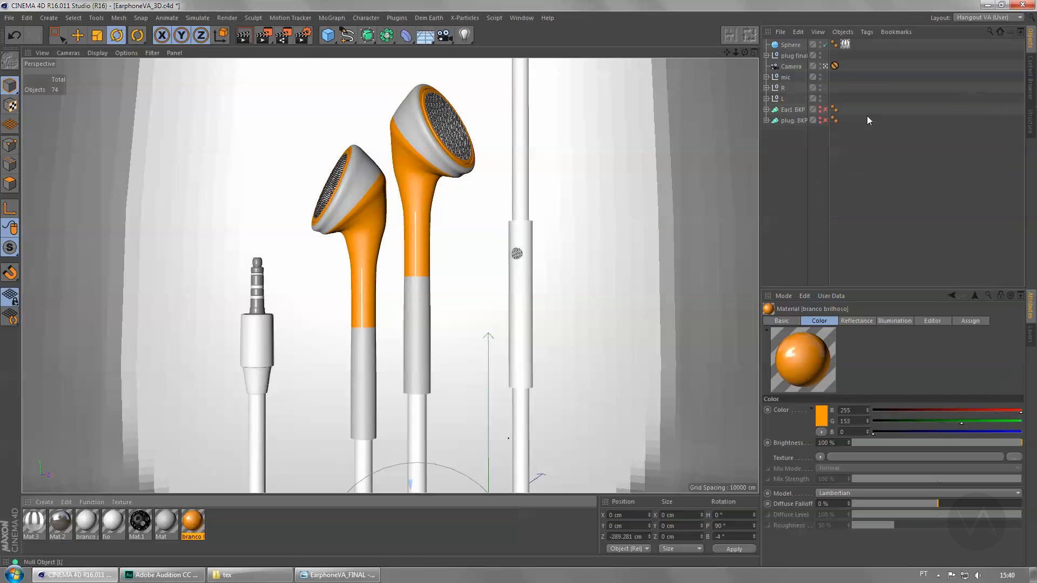
{"action": "left_click", "coordinate": [286, 34]}
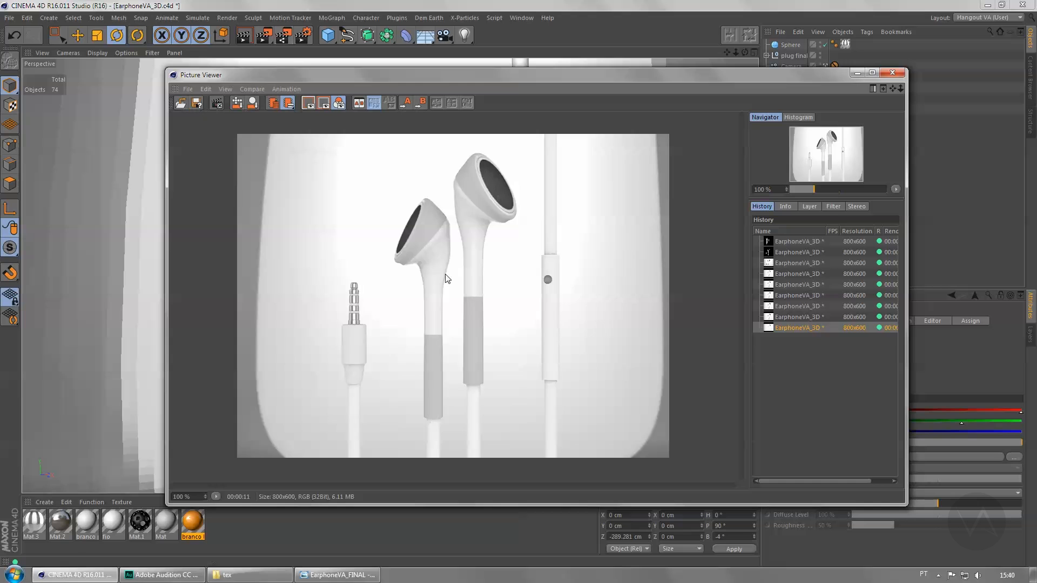
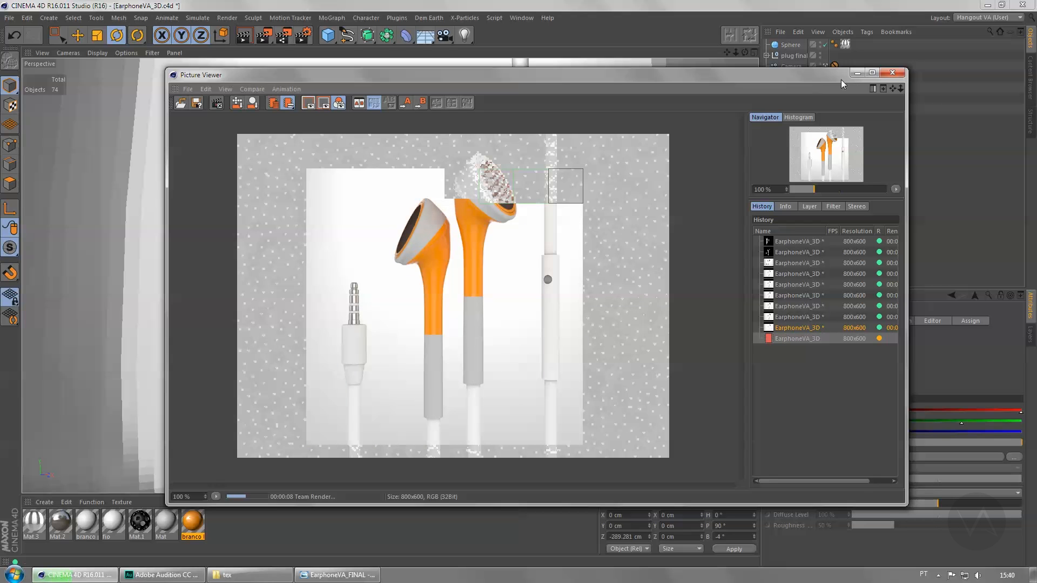
Step: Set the Mat material's color to dark purple, RGB 51, 8, 122
{"action": "left_click", "coordinate": [856, 72]}
{"action": "double_click", "coordinate": [166, 521]}
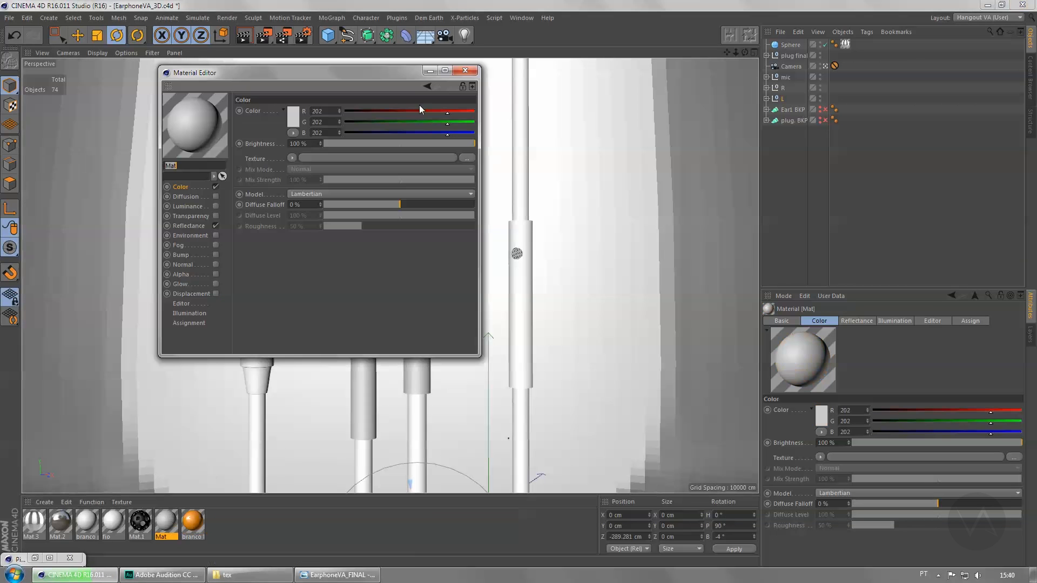
{"action": "left_click", "coordinate": [292, 116]}
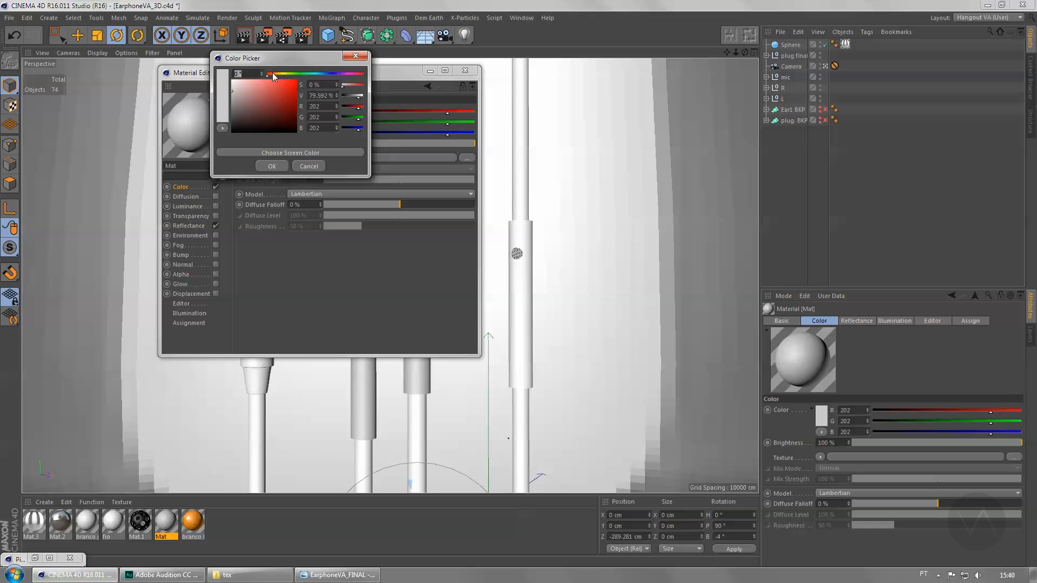
{"action": "left_click", "coordinate": [351, 75]}
{"action": "left_click_drag", "start_coordinate": [350, 75], "coordinate": [337, 75]}
{"action": "left_click", "coordinate": [292, 108]}
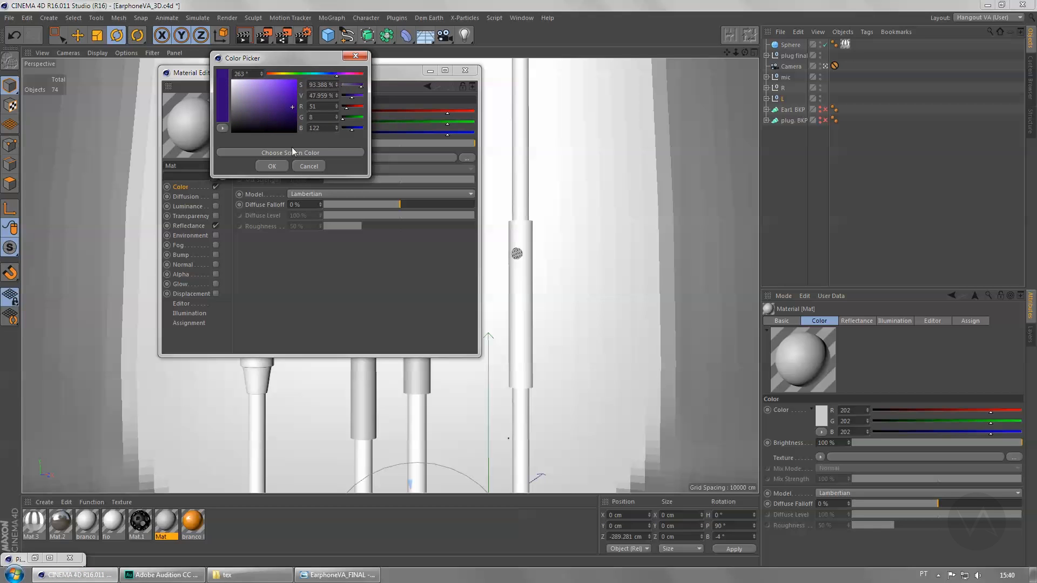
{"action": "left_click", "coordinate": [271, 166]}
{"action": "left_click", "coordinate": [465, 70]}
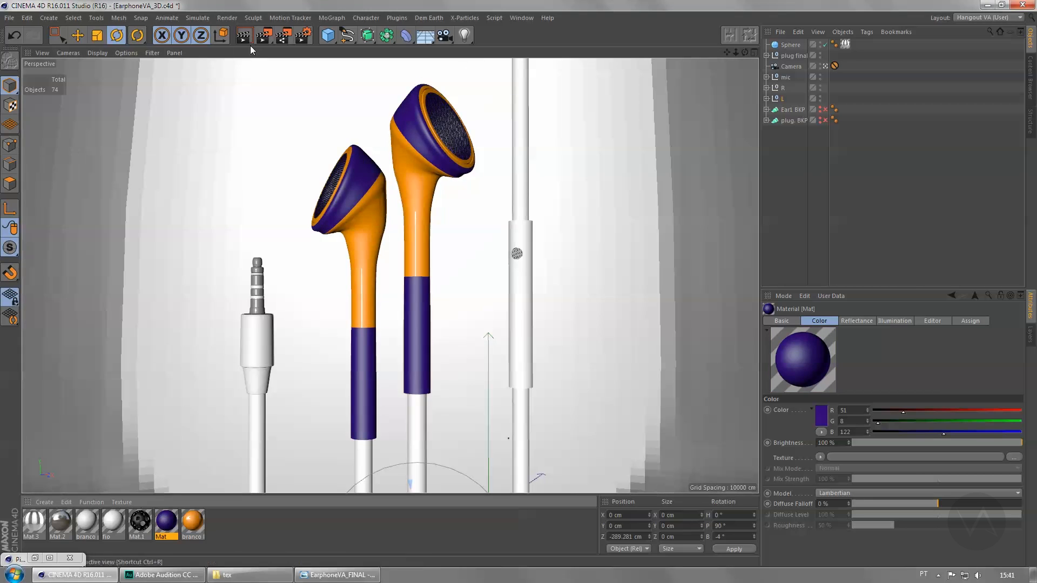
Step: Render the orange and purple earphones with Team Render and compare the image with the earlier renders in the history
{"action": "left_click", "coordinate": [283, 35]}
{"action": "left_click", "coordinate": [790, 336]}
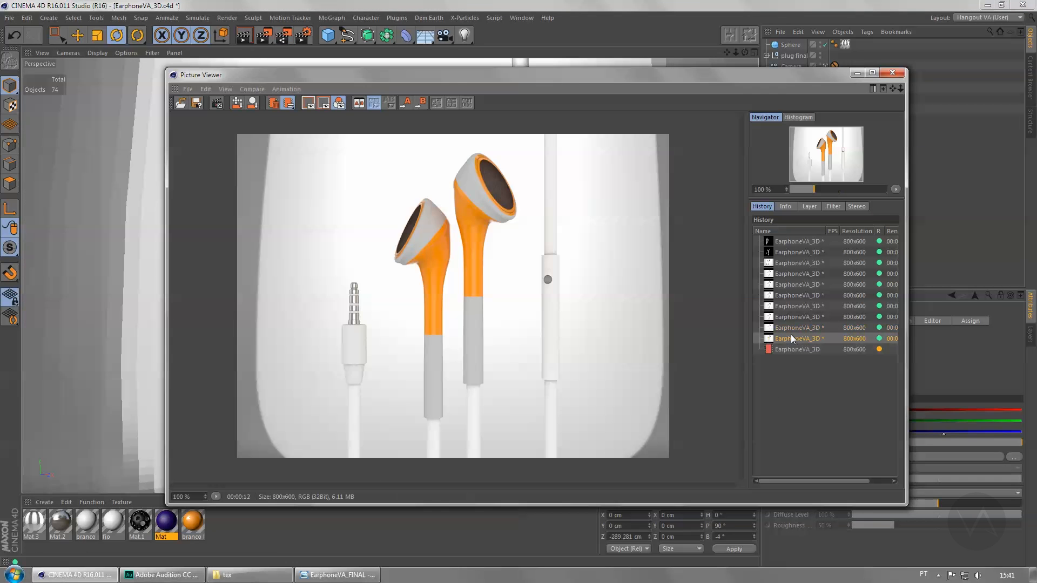
{"action": "key", "text": "Up"}
{"action": "key", "text": "Up"}
{"action": "key", "text": "Down"}
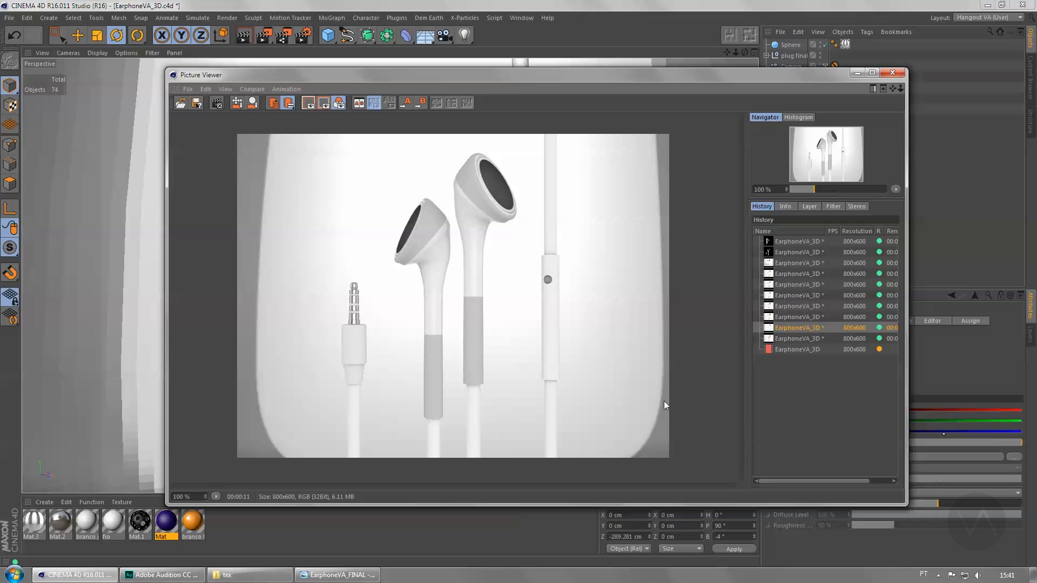
{"action": "key", "text": "Down"}
{"action": "left_click", "coordinate": [775, 350]}
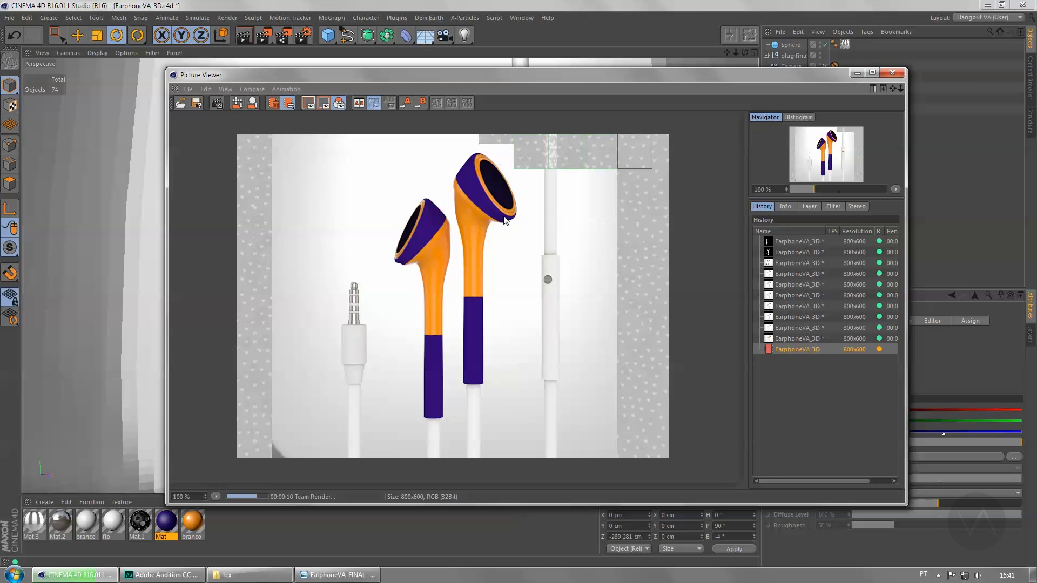
{"action": "left_click", "coordinate": [893, 71]}
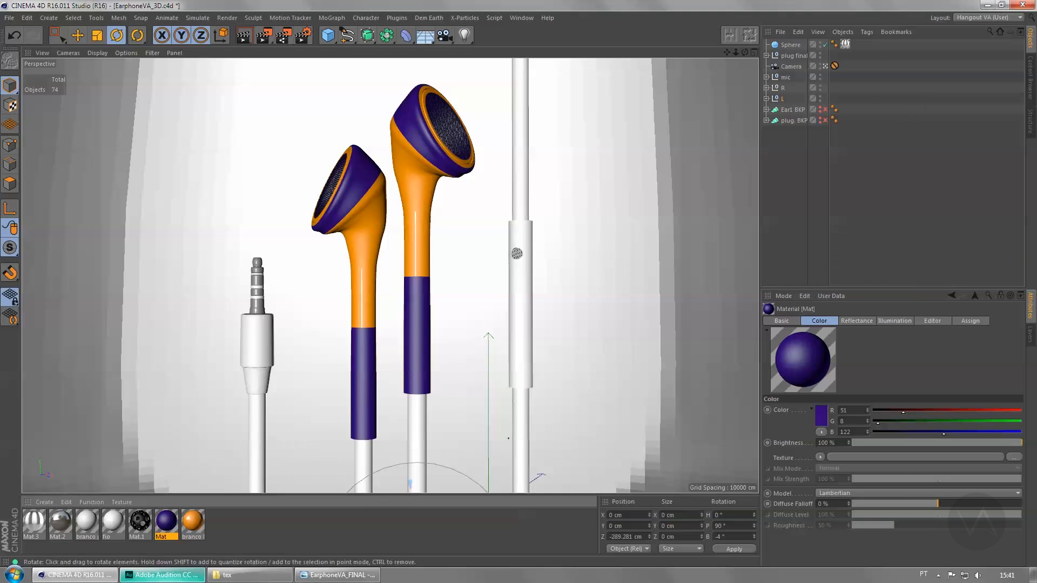
Step: Set the Mat material's color back to a neutral light grey, RGB 200, 200, 200
{"action": "double_click", "coordinate": [167, 522]}
{"action": "left_click", "coordinate": [300, 121]}
{"action": "left_click", "coordinate": [233, 89]}
{"action": "left_click_drag", "start_coordinate": [217, 90], "coordinate": [211, 97]}
{"action": "left_click", "coordinate": [272, 168]}
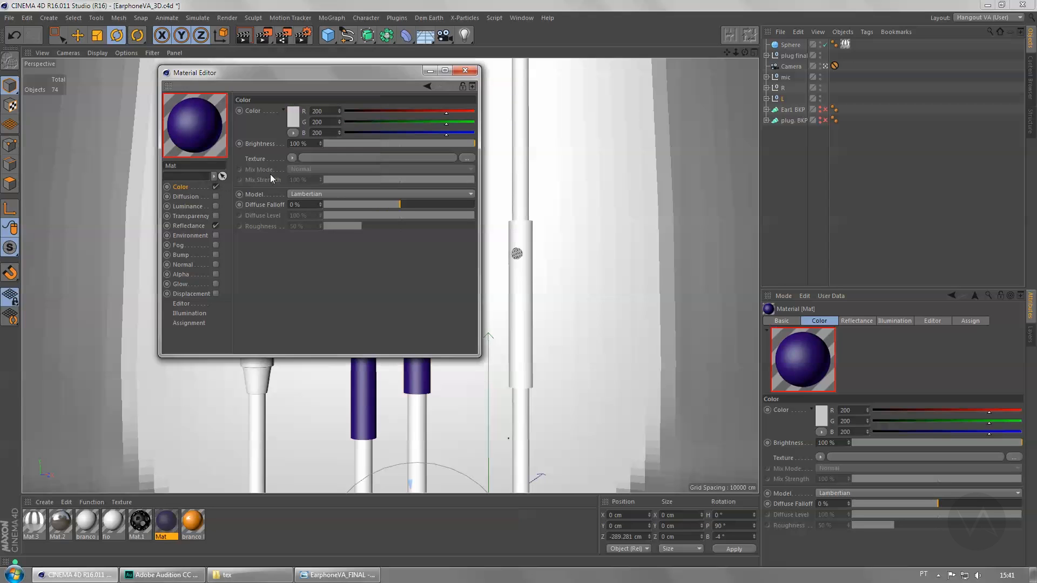
Step: Set the branco brilhoso material's color to near white, RGB 236, 236, 236, and save the project
{"action": "left_click", "coordinate": [192, 521]}
{"action": "left_click", "coordinate": [293, 116]}
{"action": "left_click", "coordinate": [235, 87]}
{"action": "left_click", "coordinate": [275, 169]}
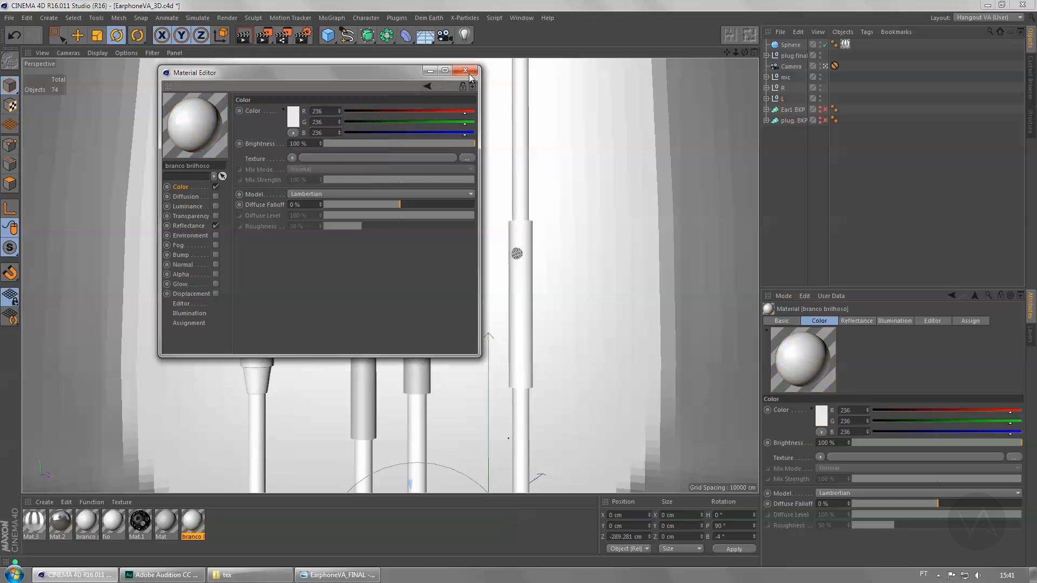
{"action": "left_click", "coordinate": [465, 70]}
Step: Set the Baixo render setting's output size to 1600 × 1200 pixels with the ratio locked
{"action": "left_click", "coordinate": [306, 41]}
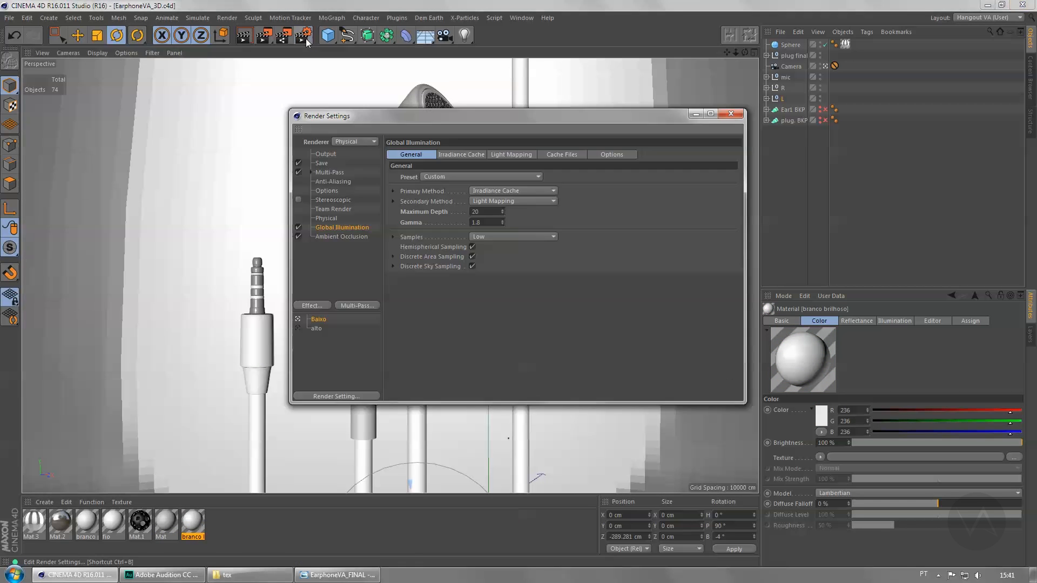
{"action": "left_click", "coordinate": [327, 155]}
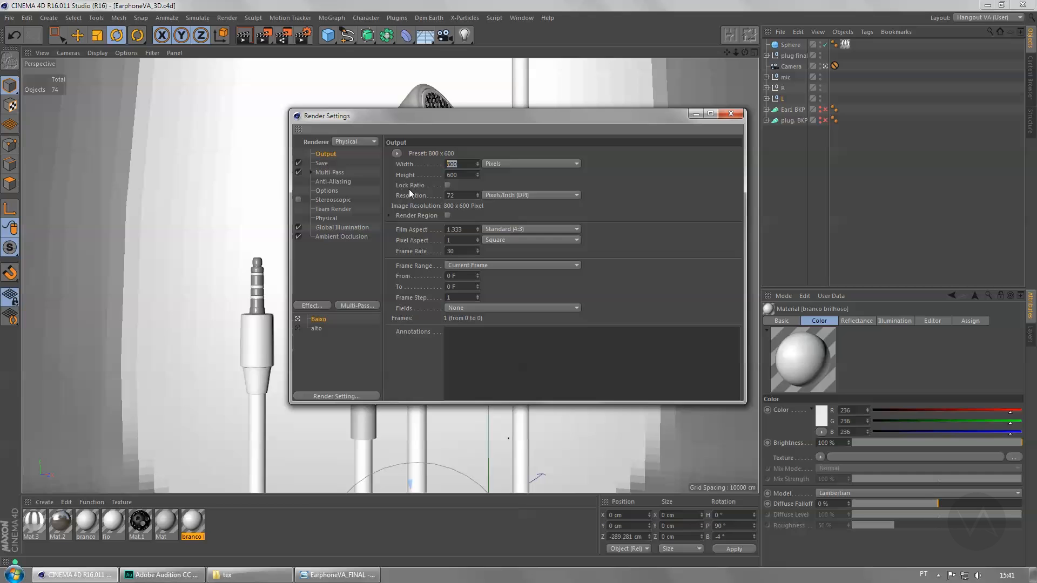
{"action": "double_click", "coordinate": [470, 168]}
{"action": "type", "text": "1600"}
{"action": "key", "text": "Return"}
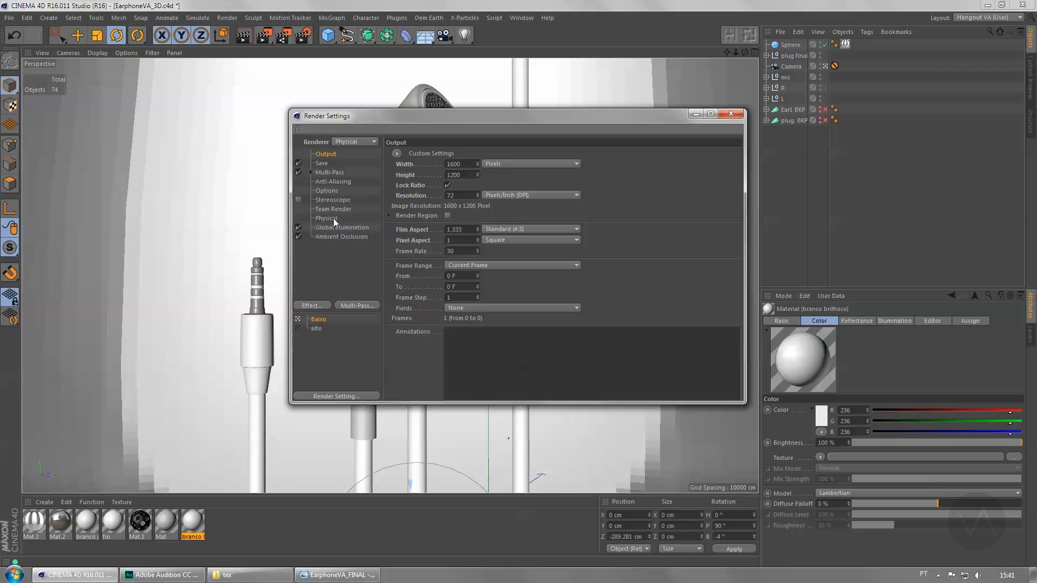
Step: Activate the alto render setting, review its Physical and Ambient Occlusion options, and save the project
{"action": "left_click", "coordinate": [307, 329]}
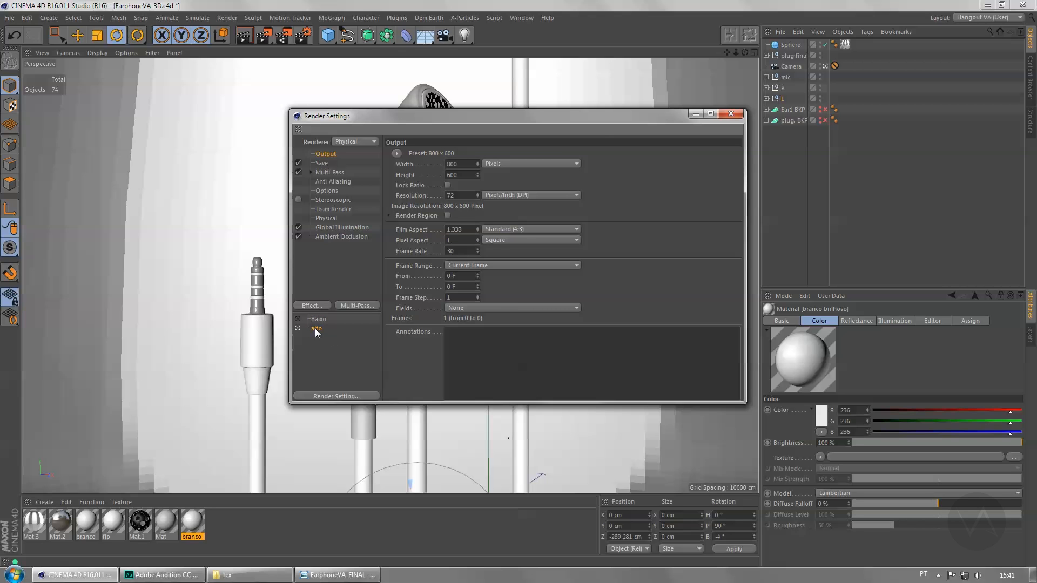
{"action": "left_click", "coordinate": [327, 219]}
{"action": "left_click", "coordinate": [344, 237]}
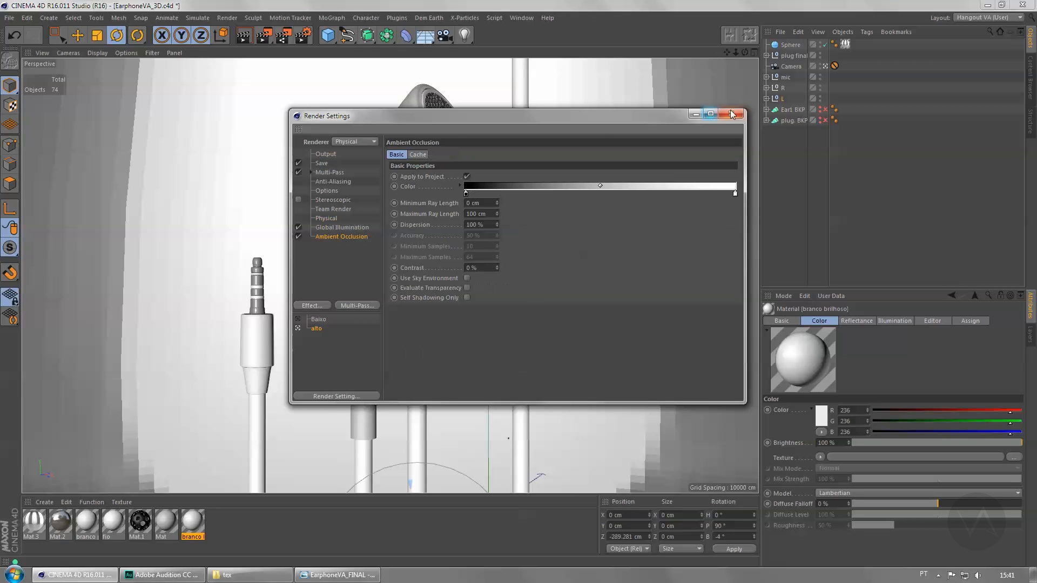
{"action": "left_click", "coordinate": [731, 114]}
{"action": "key", "text": "ctrl+s"}
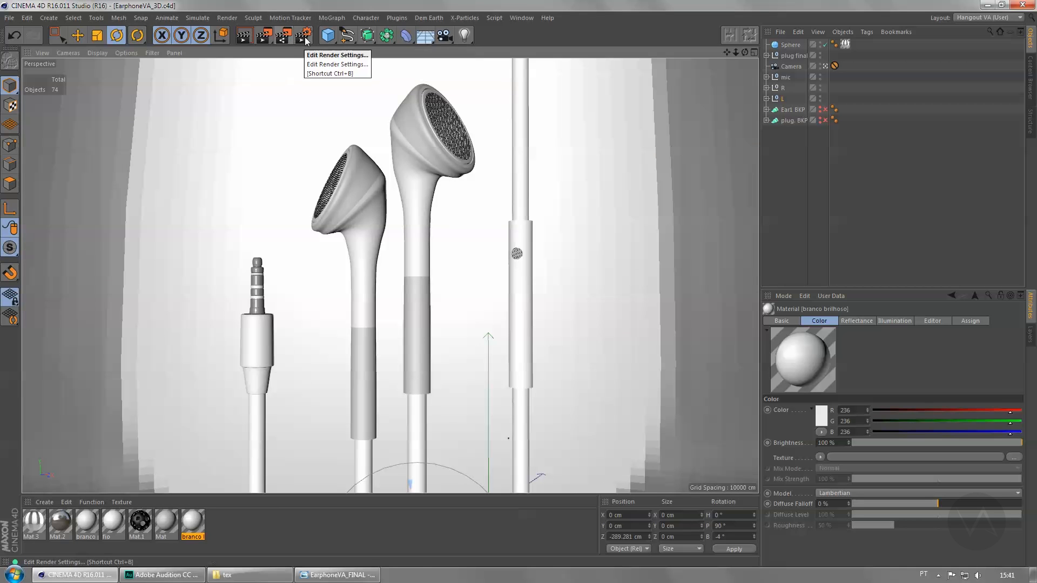
{"action": "left_click", "coordinate": [283, 36]}
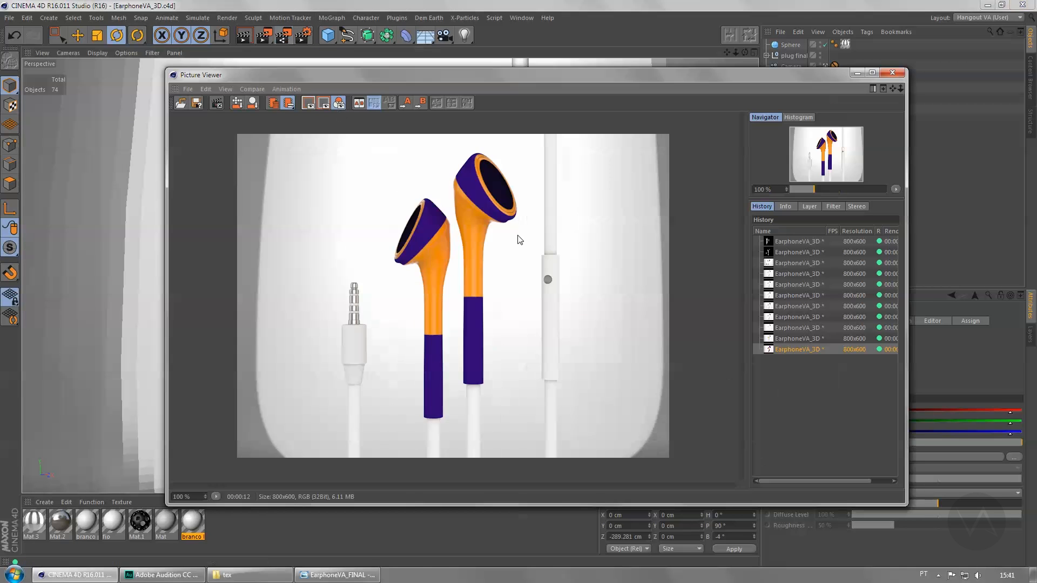
{"action": "left_click", "coordinate": [221, 105]}
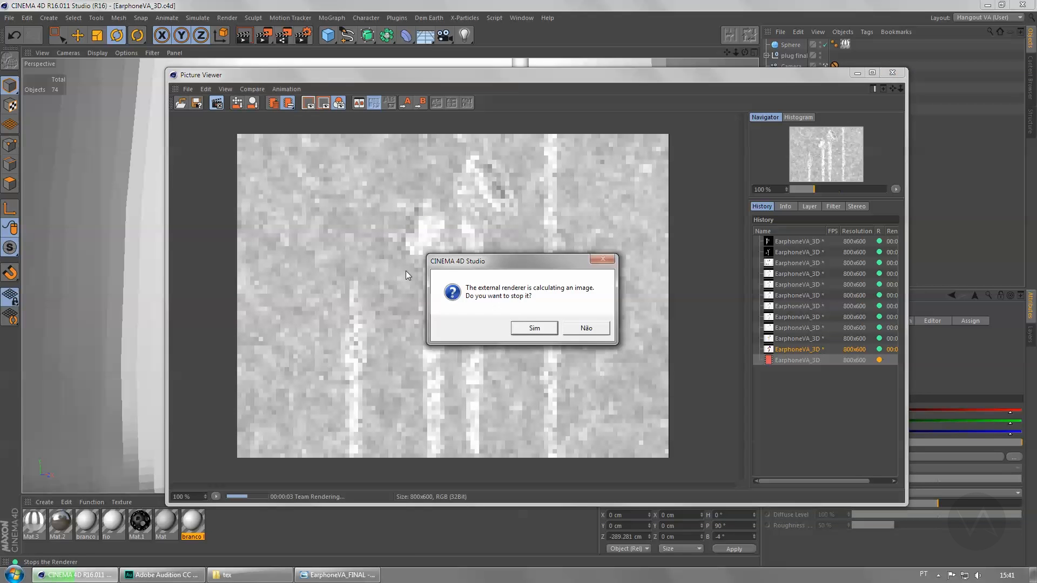
{"action": "left_click", "coordinate": [534, 329]}
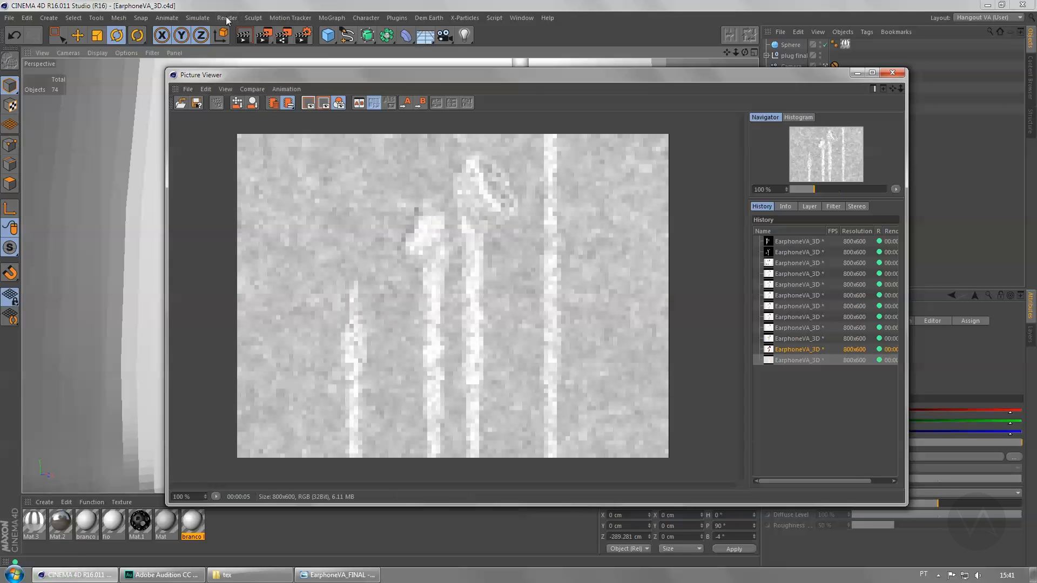
{"action": "left_click", "coordinate": [226, 18]}
{"action": "left_click", "coordinate": [253, 190]}
{"action": "left_click", "coordinate": [523, 13]}
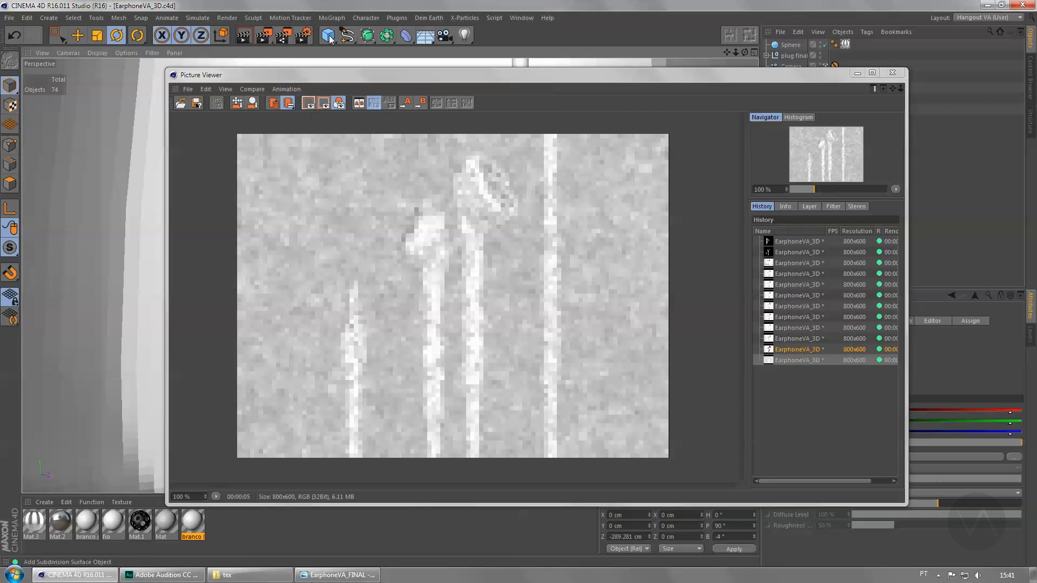
Step: Set the alto render setting's output size to 1600 × 1200 pixels with the ratio locked
{"action": "left_click", "coordinate": [303, 35]}
{"action": "left_click", "coordinate": [466, 164]}
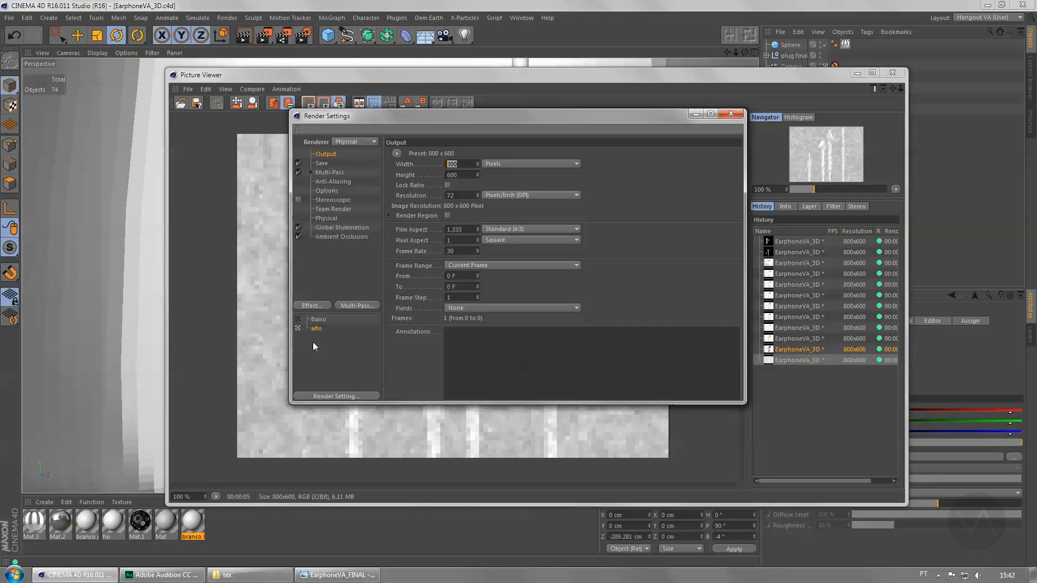
{"action": "left_click", "coordinate": [448, 186]}
{"action": "double_click", "coordinate": [452, 163]}
{"action": "type", "text": "1600"}
{"action": "key", "text": "Return"}
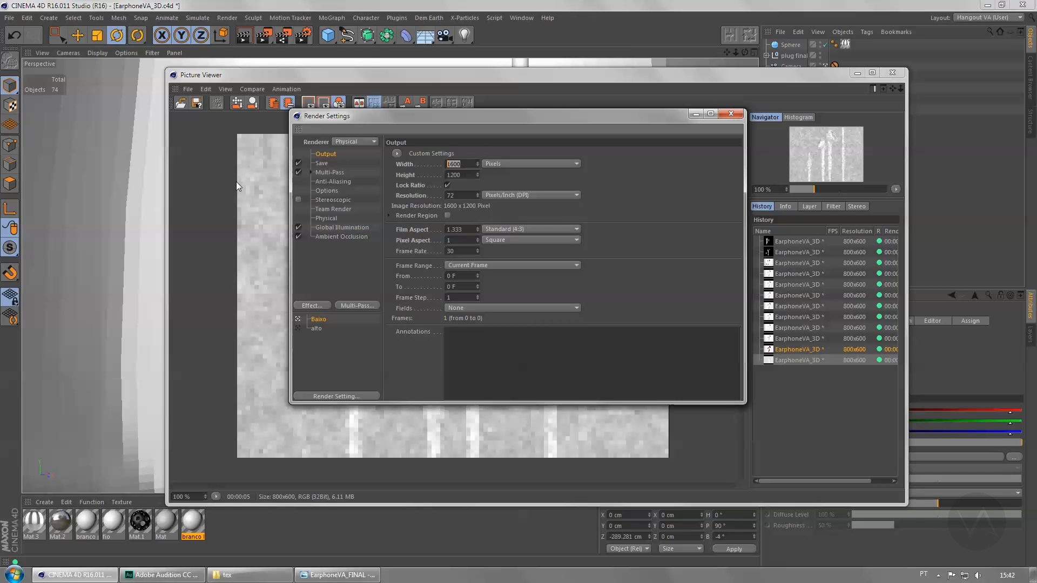
Step: Set the Baixo render setting's output width to 800 pixels, then make alto the active setting and close Render Settings
{"action": "type", "text": "800"}
{"action": "key", "text": "Return"}
{"action": "left_click", "coordinate": [297, 329]}
{"action": "left_click", "coordinate": [730, 114]}
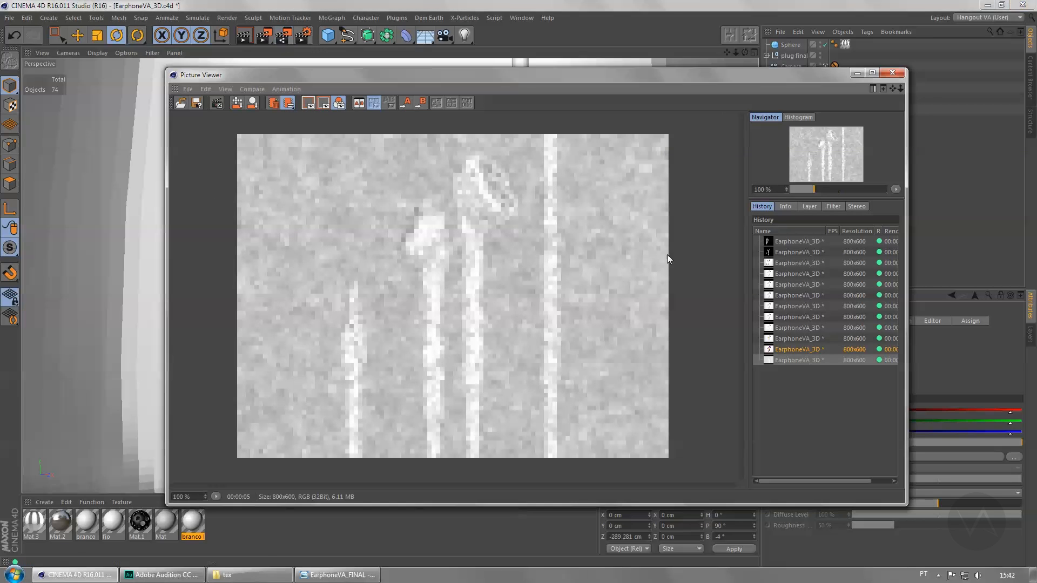
Step: Start a Team Render of the scene to the Picture Viewer and enlarge the viewer window
{"action": "key", "text": "shift+r"}
{"action": "left_click_drag", "start_coordinate": [231, 69], "coordinate": [131, 41]}
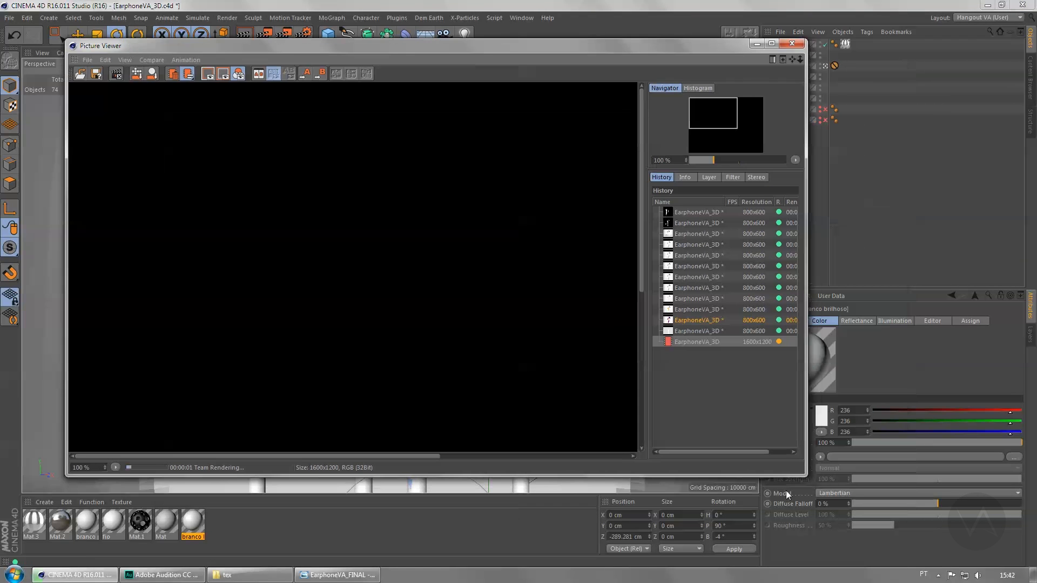
{"action": "left_click_drag", "start_coordinate": [803, 477], "coordinate": [969, 540]}
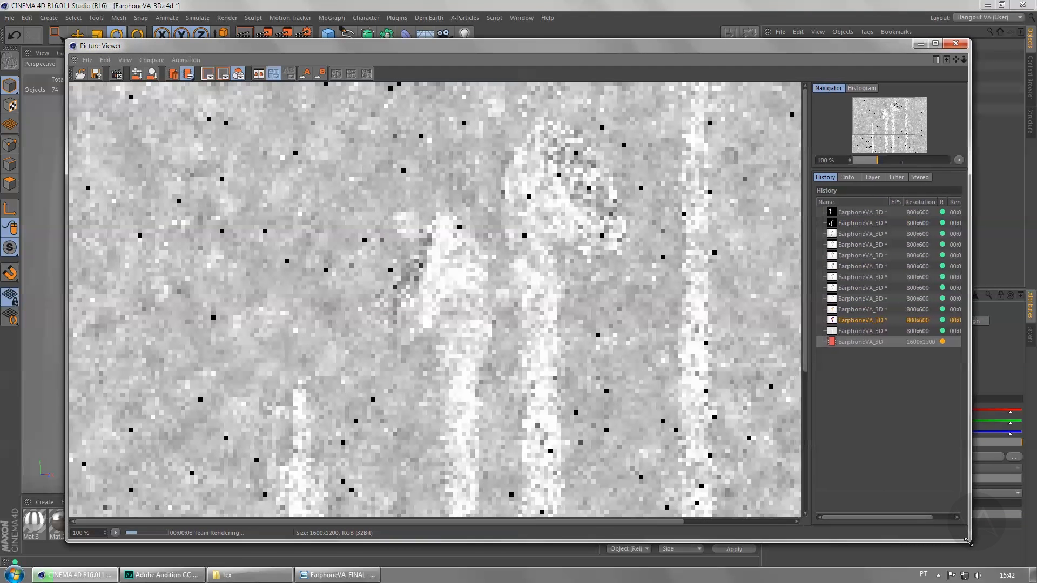
{"action": "left_click_drag", "start_coordinate": [568, 326], "coordinate": [570, 315]}
Step: Launch Adobe Photoshop CC 2015.5 while the render is running and return to Cinema 4D
{"action": "left_click", "coordinate": [15, 575]}
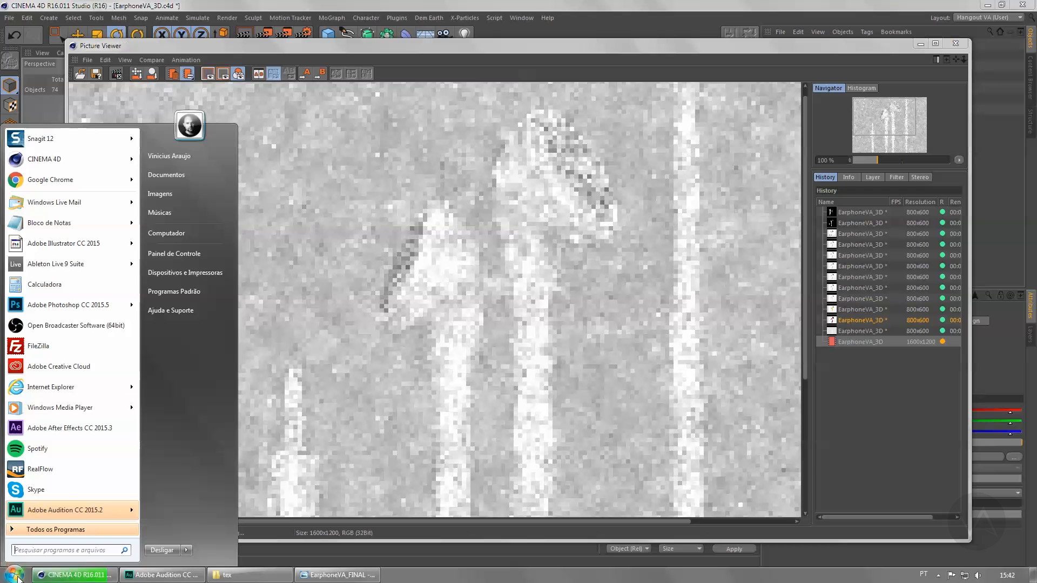
{"action": "left_click", "coordinate": [72, 308]}
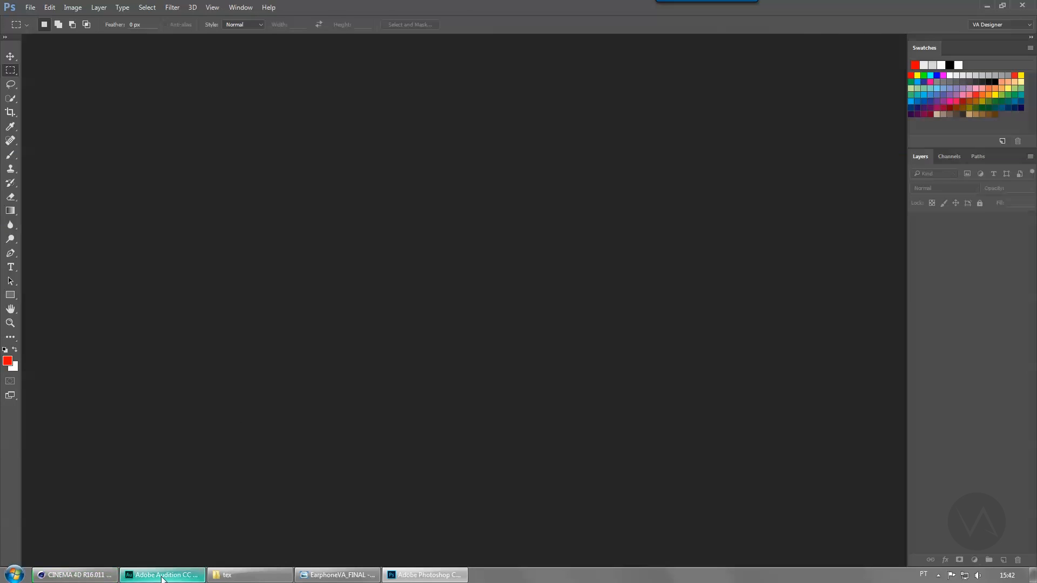
{"action": "left_click", "coordinate": [76, 574]}
Step: Examine the earbuds, plug and microphone in the progressing render and compare them with the EarphoneVA_FINAL reference image
{"action": "left_click_drag", "start_coordinate": [517, 382], "coordinate": [484, 296]}
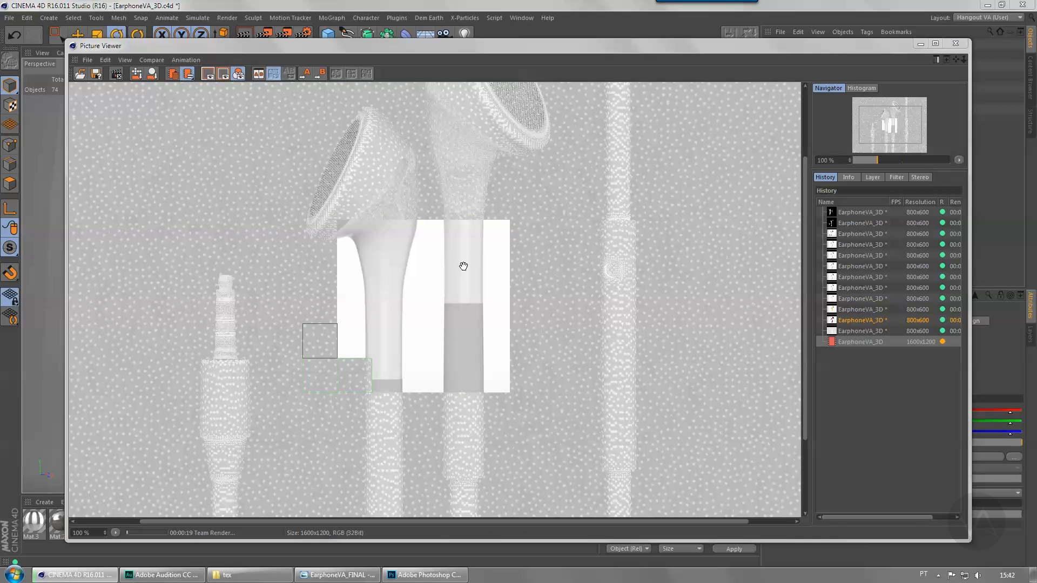
{"action": "left_click_drag", "start_coordinate": [463, 264], "coordinate": [458, 301]}
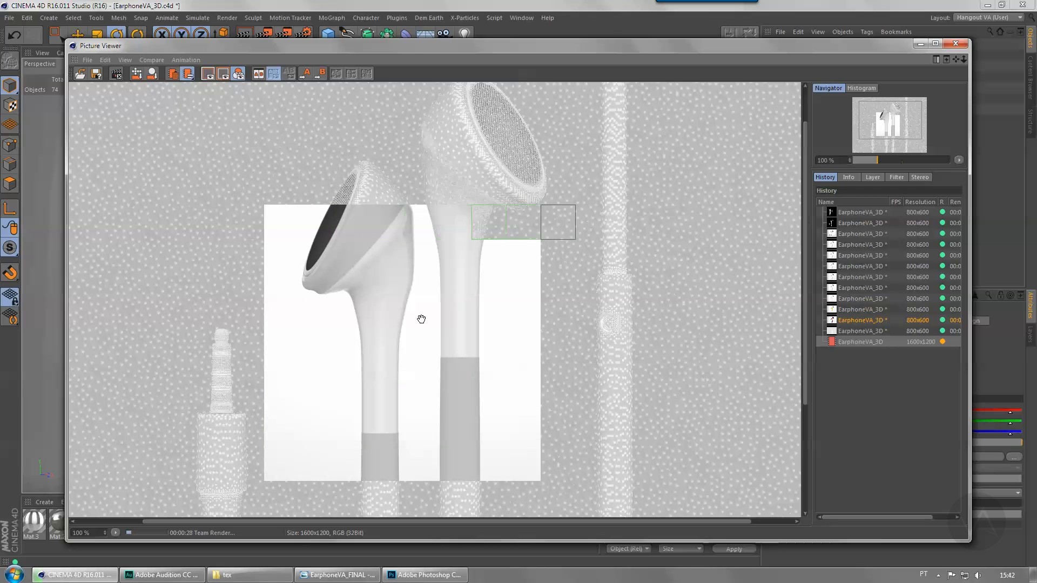
{"action": "left_click_drag", "start_coordinate": [419, 317], "coordinate": [458, 296]}
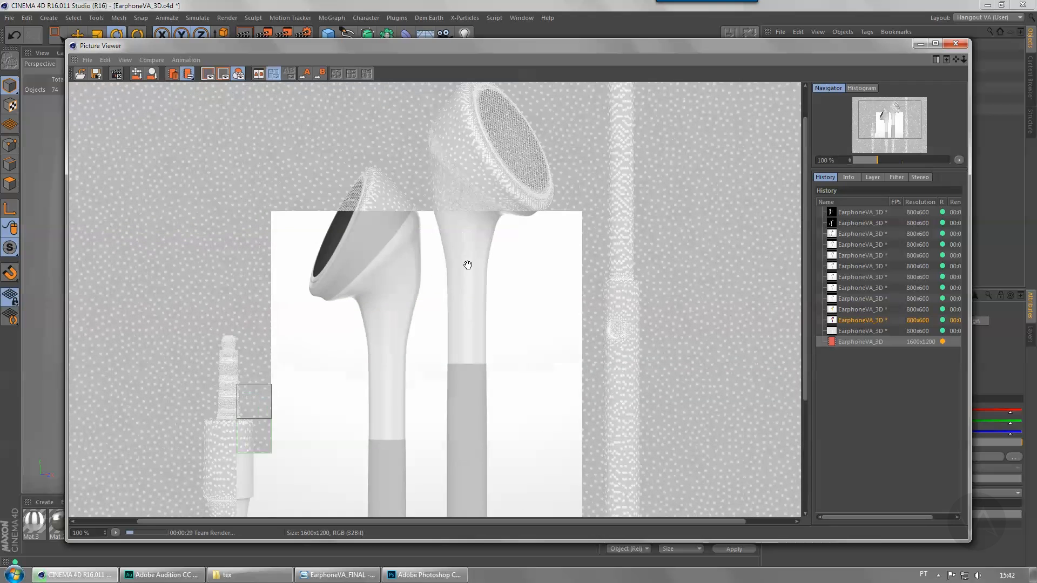
{"action": "key", "text": "alt+Tab"}
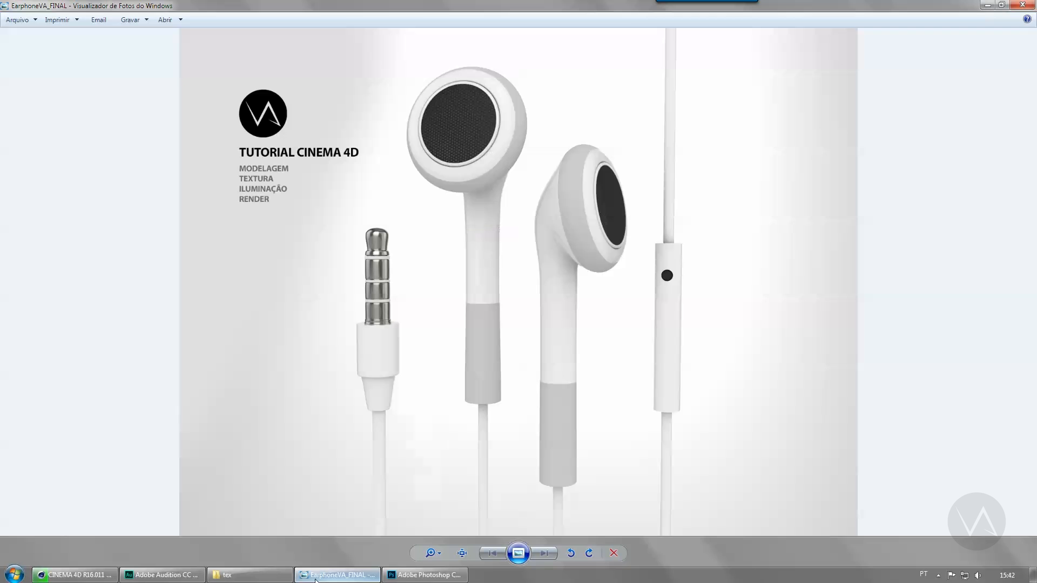
{"action": "left_click", "coordinate": [424, 574]}
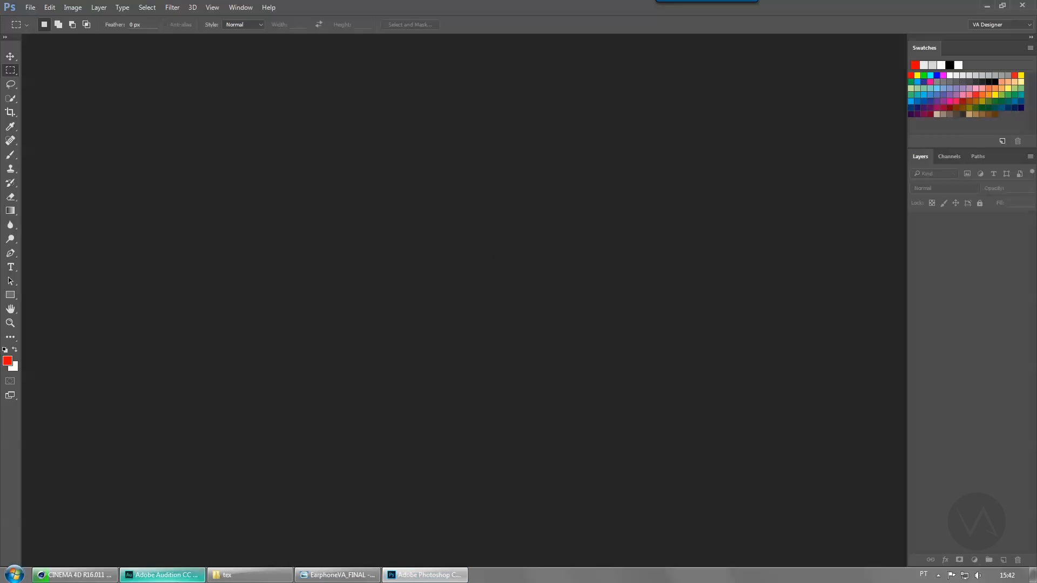
{"action": "left_click", "coordinate": [73, 574]}
{"action": "left_click_drag", "start_coordinate": [536, 286], "coordinate": [504, 147]}
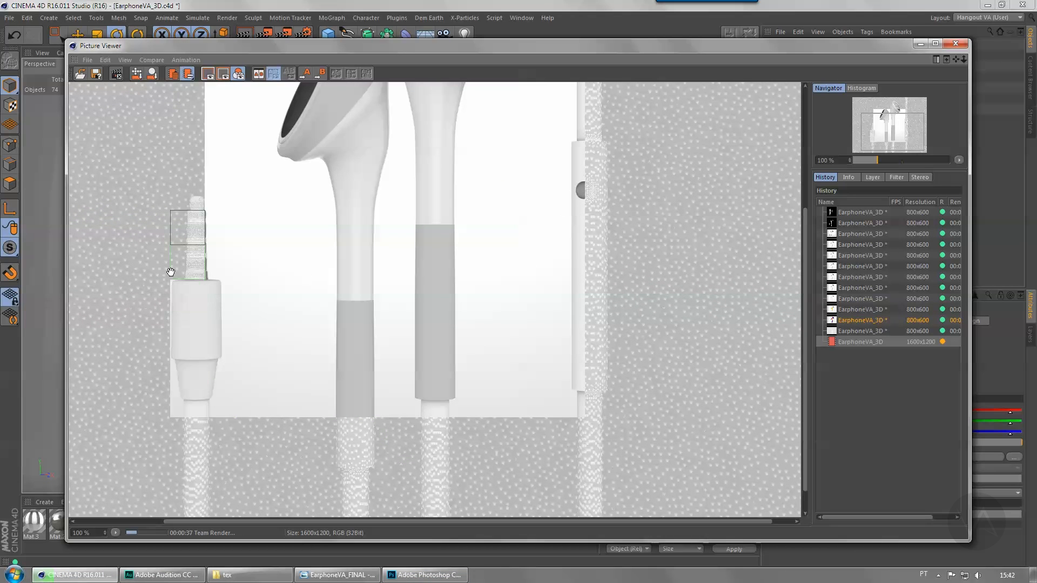
{"action": "left_click_drag", "start_coordinate": [535, 215], "coordinate": [533, 274]}
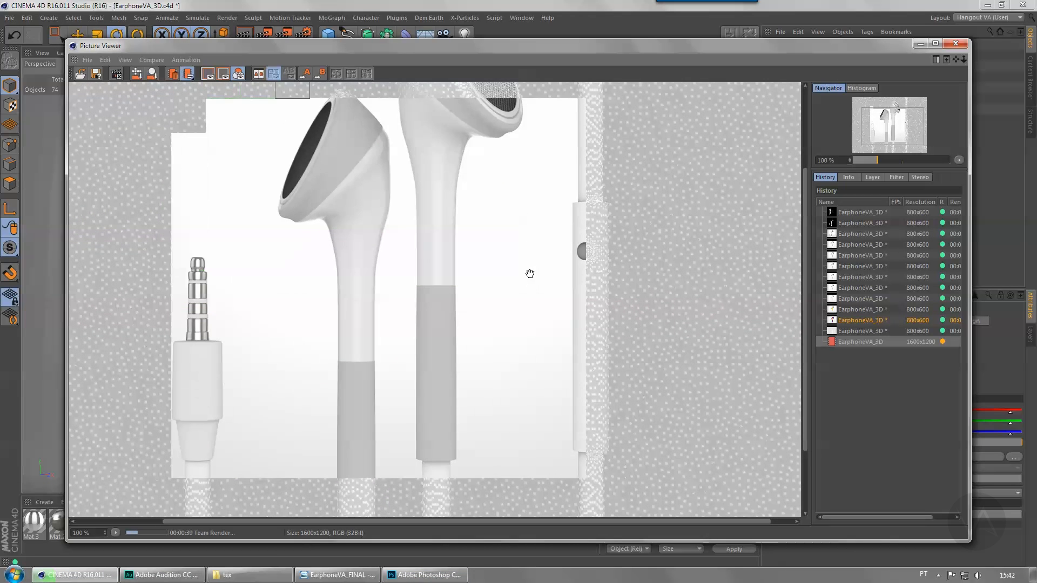
{"action": "key", "text": "alt+Tab"}
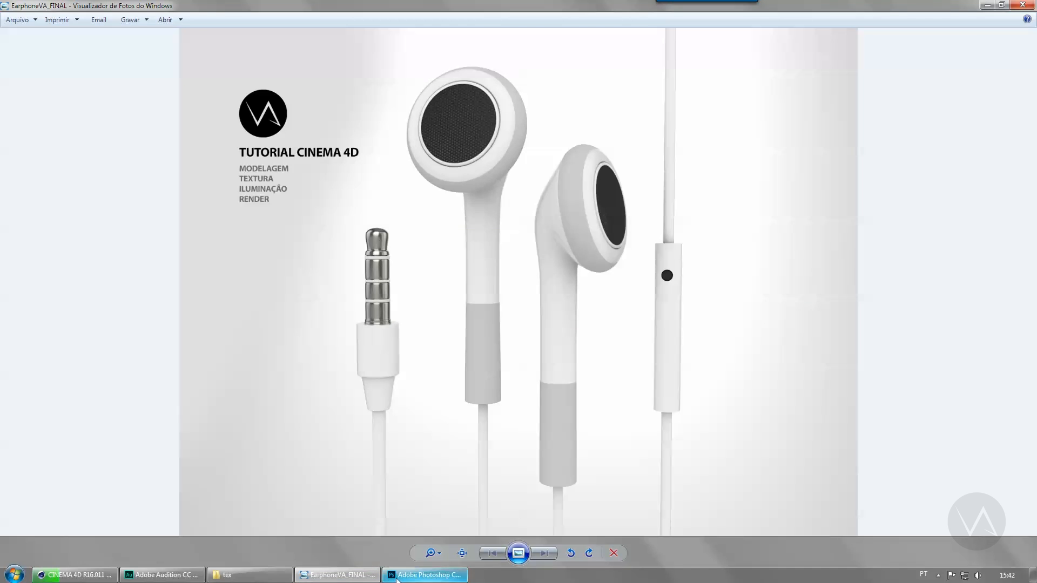
{"action": "key", "text": "alt+Tab"}
{"action": "key", "text": "alt+Tab"}
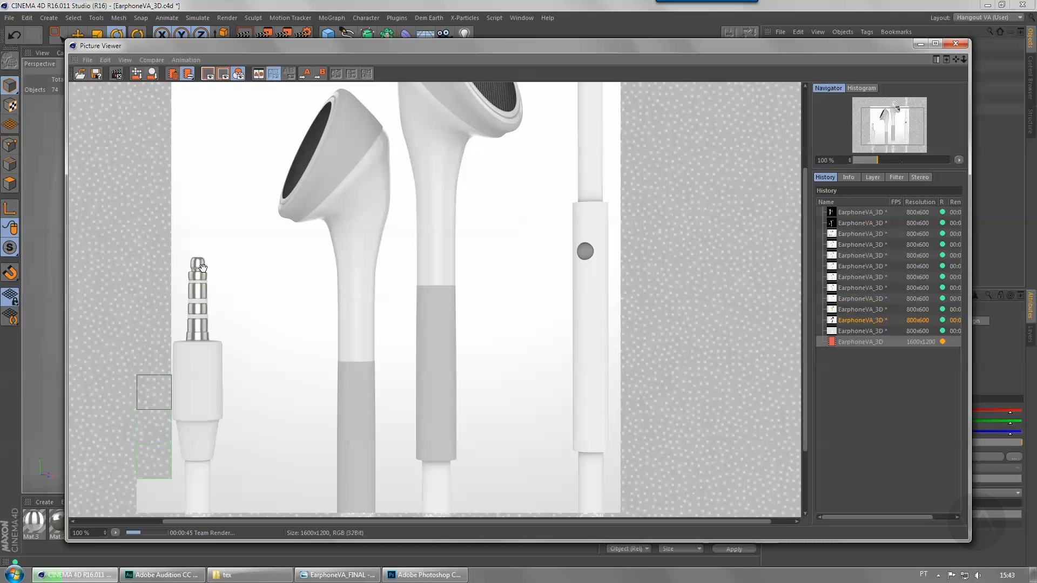
{"action": "scroll", "coordinate": [250, 315], "scroll_direction": "down", "scroll_amount": 2}
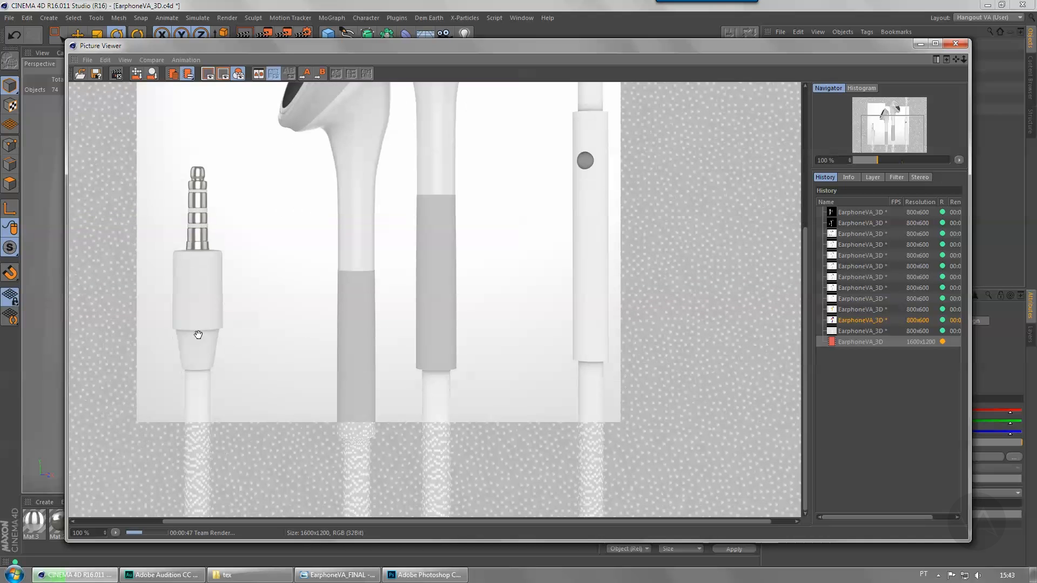
{"action": "scroll", "coordinate": [405, 267], "scroll_direction": "up", "scroll_amount": 1}
{"action": "left_click_drag", "start_coordinate": [629, 143], "coordinate": [791, 407]}
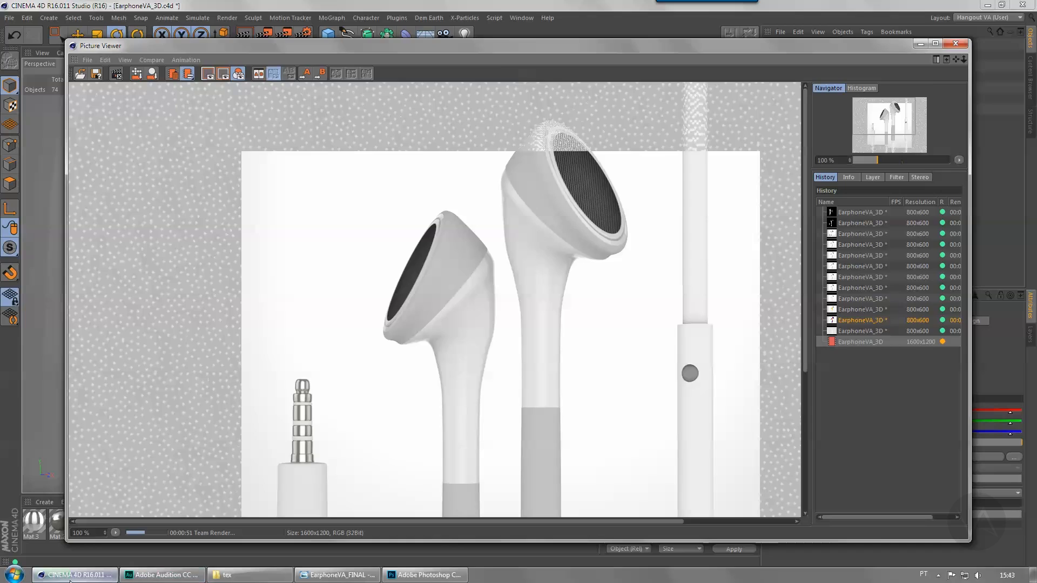
{"action": "left_click", "coordinate": [424, 574]}
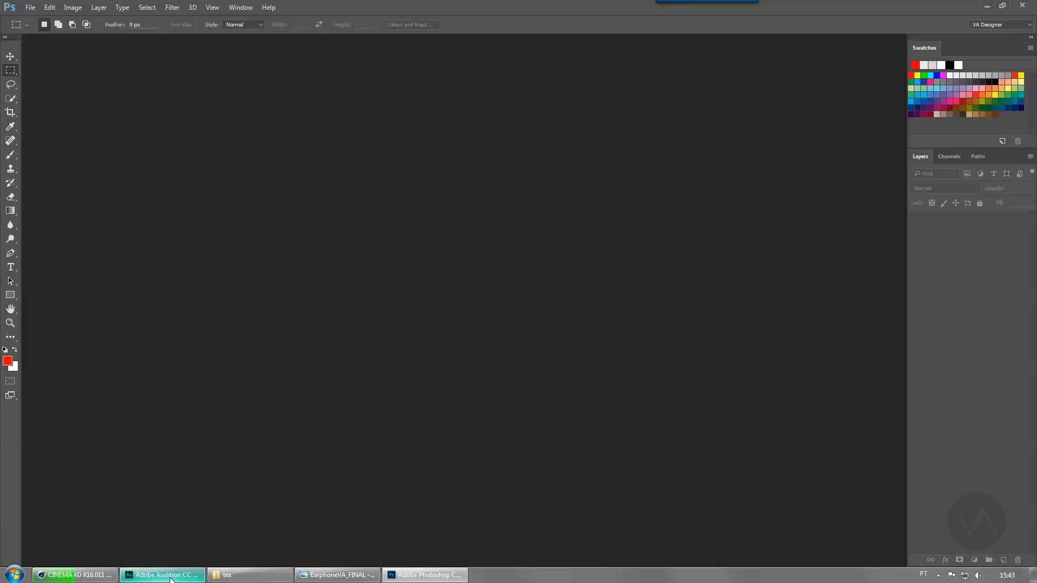
{"action": "left_click", "coordinate": [75, 575]}
Step: Minimize the Picture Viewer and leave the scene's Camera view to see the earphones from a free angle
{"action": "left_click", "coordinate": [933, 45]}
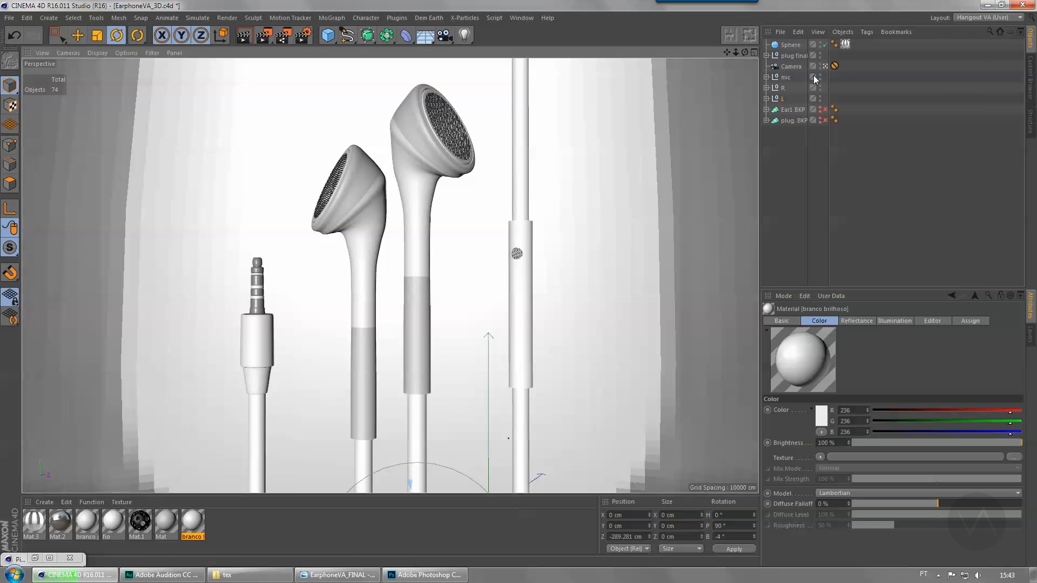
{"action": "left_click", "coordinate": [825, 67]}
{"action": "scroll", "coordinate": [465, 255], "scroll_direction": "down", "scroll_amount": 6}
{"action": "left_click_drag", "start_coordinate": [536, 258], "coordinate": [535, 233], "text": "alt"}
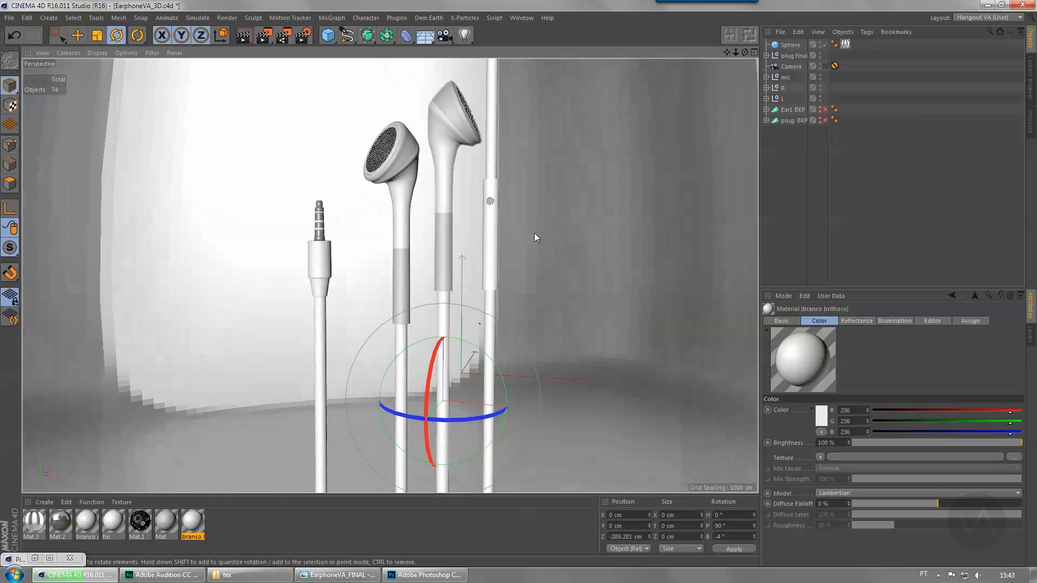
Step: Group the plug final, mic, R and L objects into one null named Con
{"action": "left_click", "coordinate": [781, 80]}
{"action": "left_click", "coordinate": [781, 98], "text": "shift"}
{"action": "left_click", "coordinate": [791, 56], "text": "ctrl"}
{"action": "key", "text": "alt+g"}
{"action": "double_click", "coordinate": [789, 56]}
{"action": "type", "text": "con"}
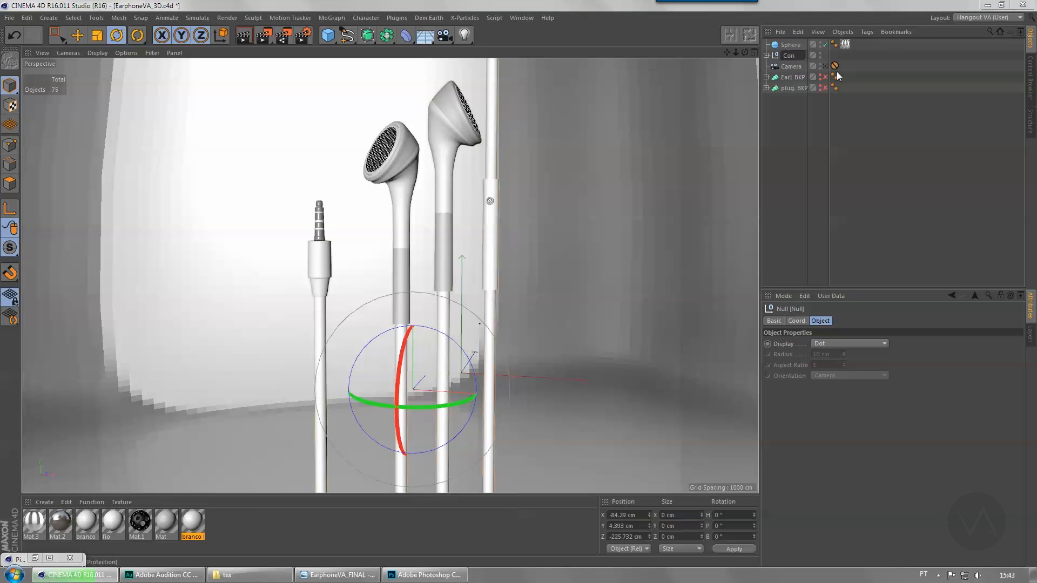
{"action": "key", "text": "Return"}
Step: Duplicate the Con group and hide the original in both the editor and the render
{"action": "left_click_drag", "start_coordinate": [454, 361], "coordinate": [510, 308], "text": "alt"}
{"action": "key", "text": "ctrl+z"}
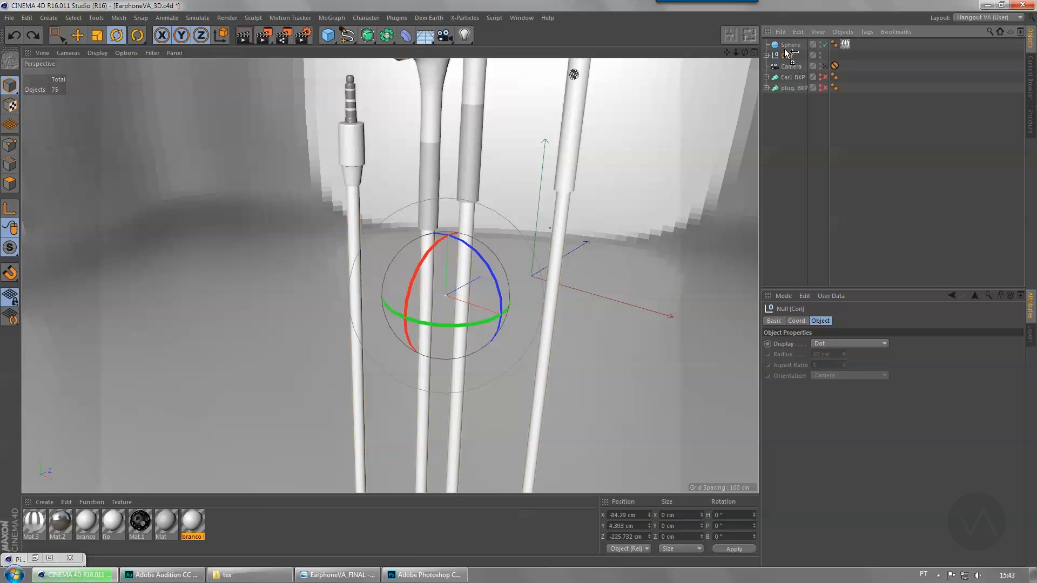
{"action": "left_click_drag", "start_coordinate": [785, 50], "coordinate": [786, 52], "text": "ctrl"}
{"action": "double_click", "coordinate": [819, 64], "text": "alt"}
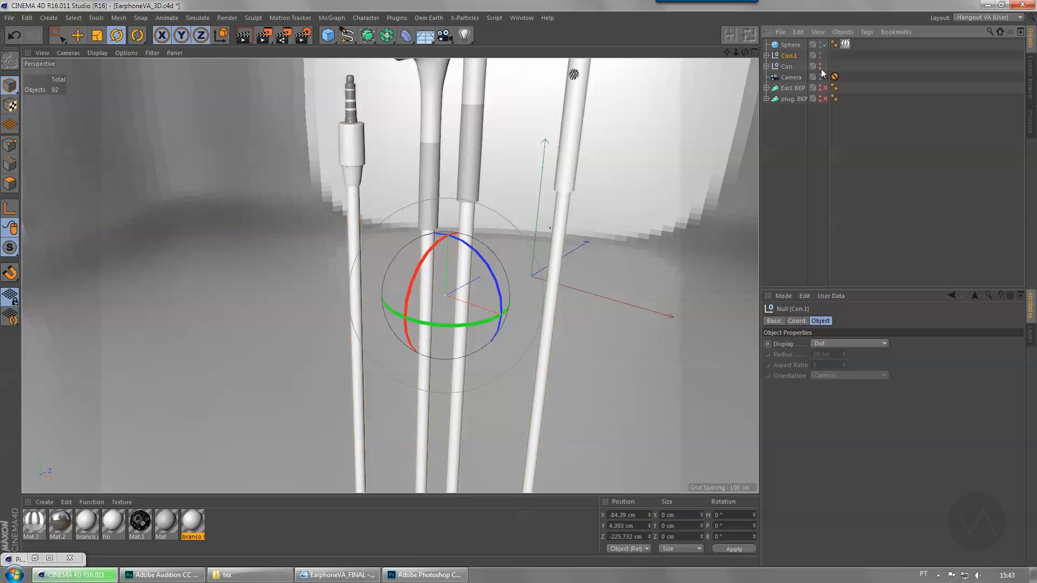
Step: Rotate the duplicated earphone group to a pitch of -90° so the cables lie flat
{"action": "left_click", "coordinate": [789, 56]}
{"action": "left_click_drag", "start_coordinate": [439, 255], "coordinate": [490, 229]}
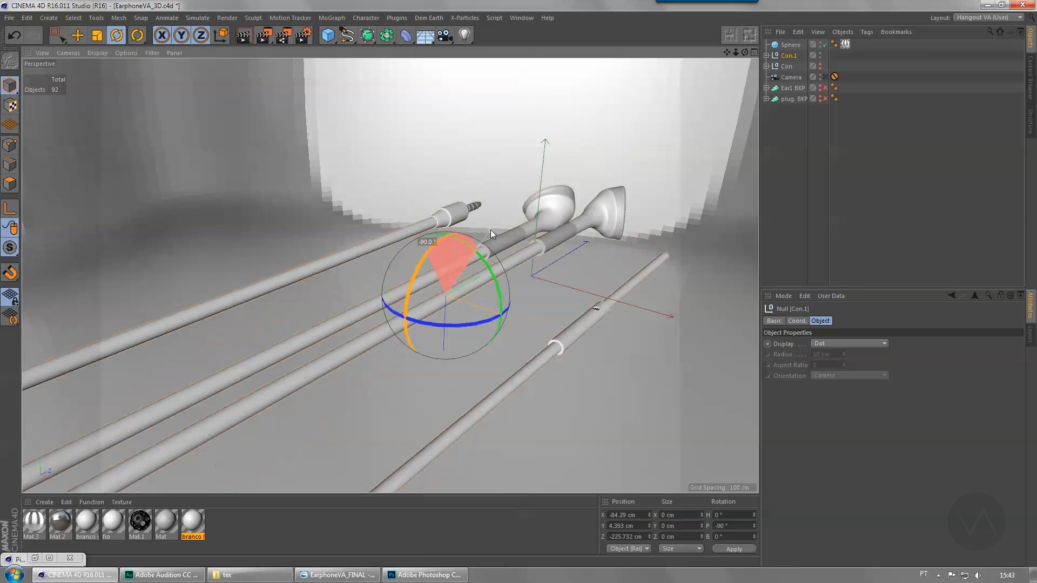
{"action": "left_click_drag", "start_coordinate": [490, 273], "coordinate": [515, 191], "text": "alt"}
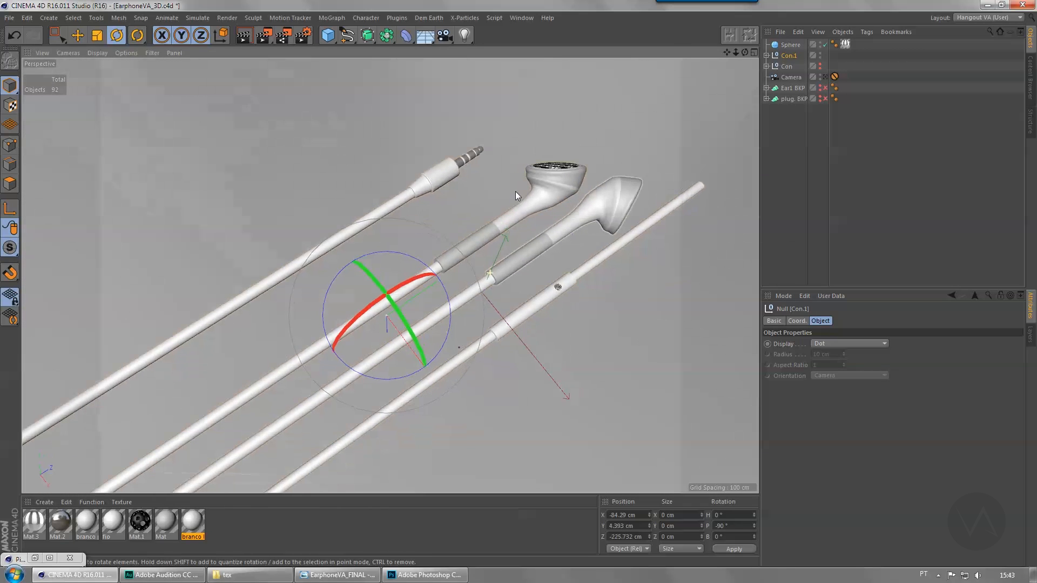
{"action": "scroll", "coordinate": [501, 229], "scroll_direction": "up", "scroll_amount": 5}
{"action": "mouse_move", "coordinate": [489, 244]}
{"action": "left_mouse_down", "text": "alt"}
{"action": "mouse_move", "coordinate": [484, 255]}
{"action": "mouse_move", "coordinate": [486, 246]}
{"action": "left_mouse_up", "text": "alt"}
Step: Save the finished 1600 × 1200 render in the Tutorial EarPhone VA folder as EarphoneVA_3D_render and switch to Photoshop
{"action": "left_click", "coordinate": [39, 562]}
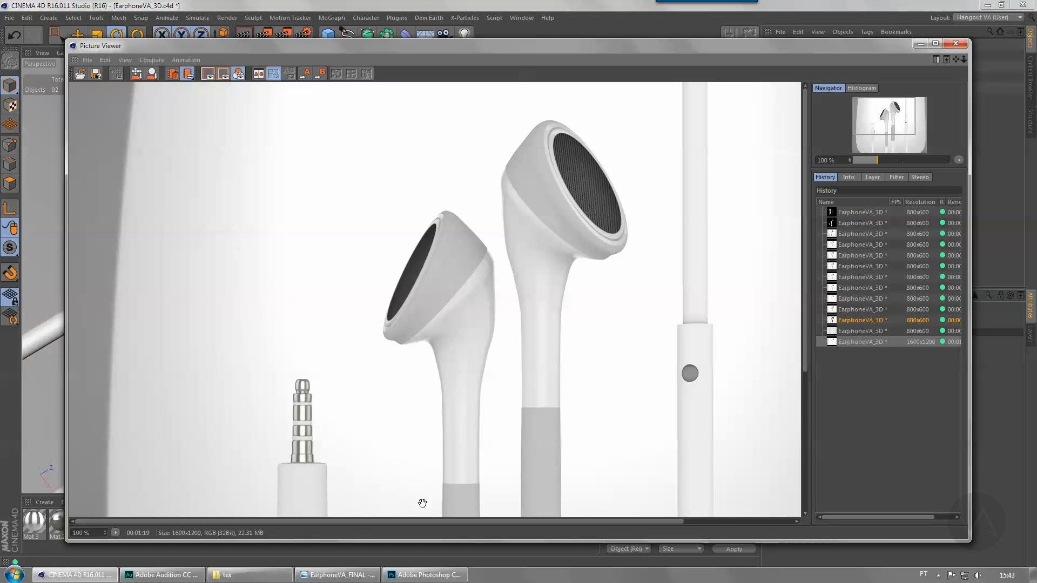
{"action": "left_click_drag", "start_coordinate": [423, 502], "coordinate": [225, 196]}
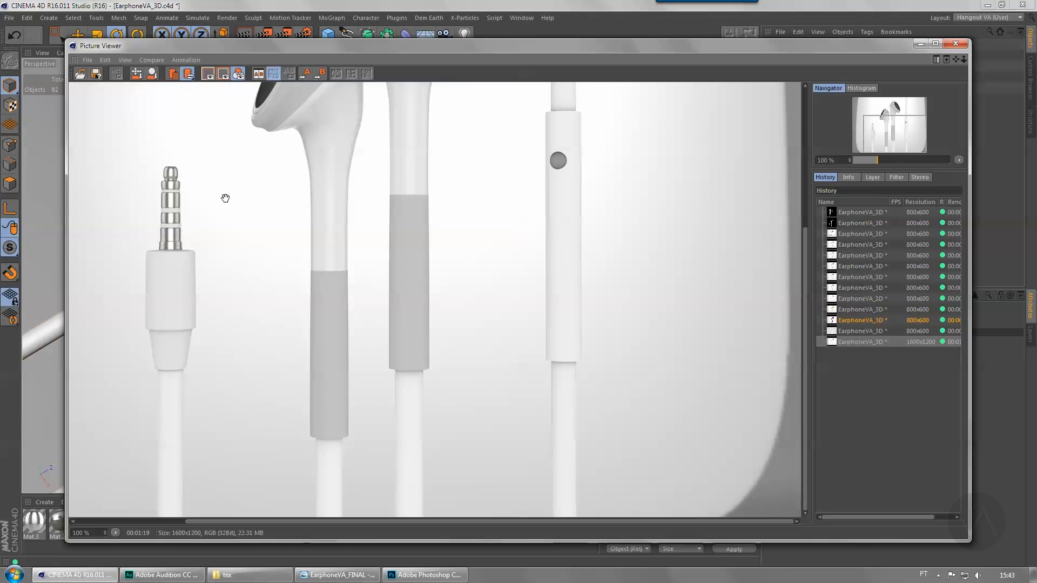
{"action": "left_click", "coordinate": [96, 74]}
{"action": "left_click", "coordinate": [81, 212]}
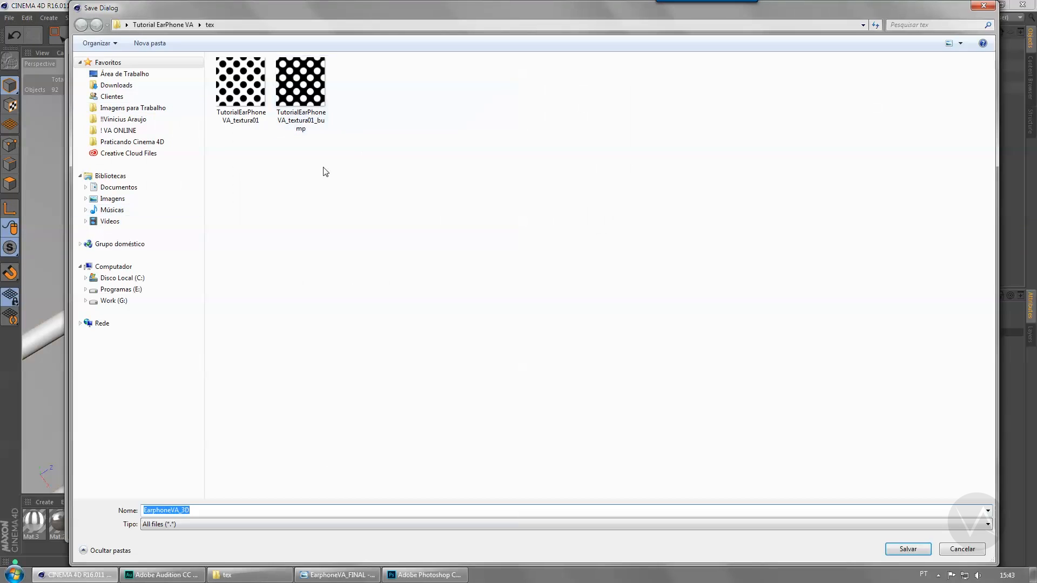
{"action": "left_click", "coordinate": [162, 24]}
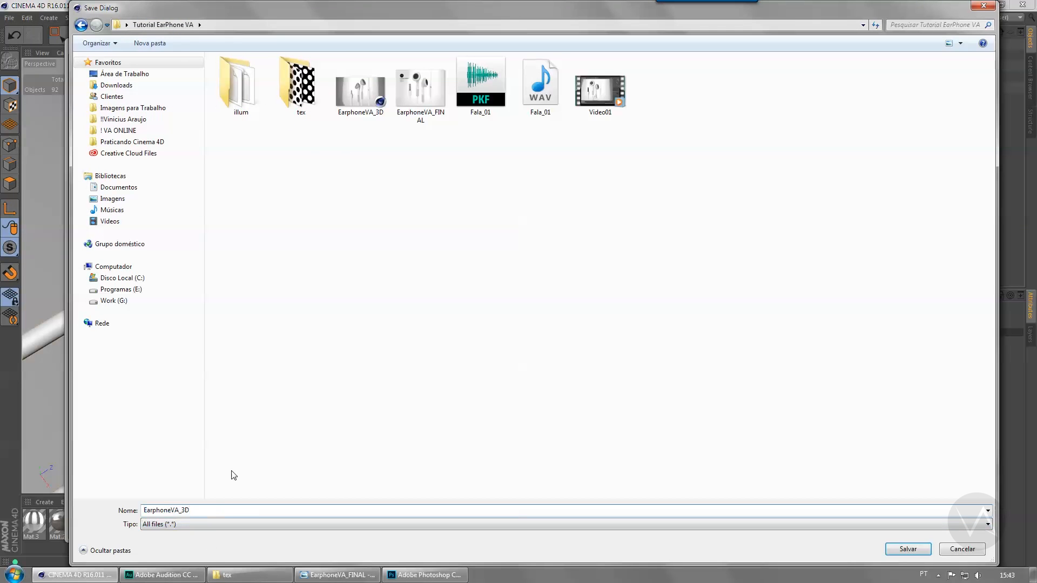
{"action": "type", "text": "_render"}
{"action": "key", "text": "Return"}
{"action": "left_click", "coordinate": [425, 575]}
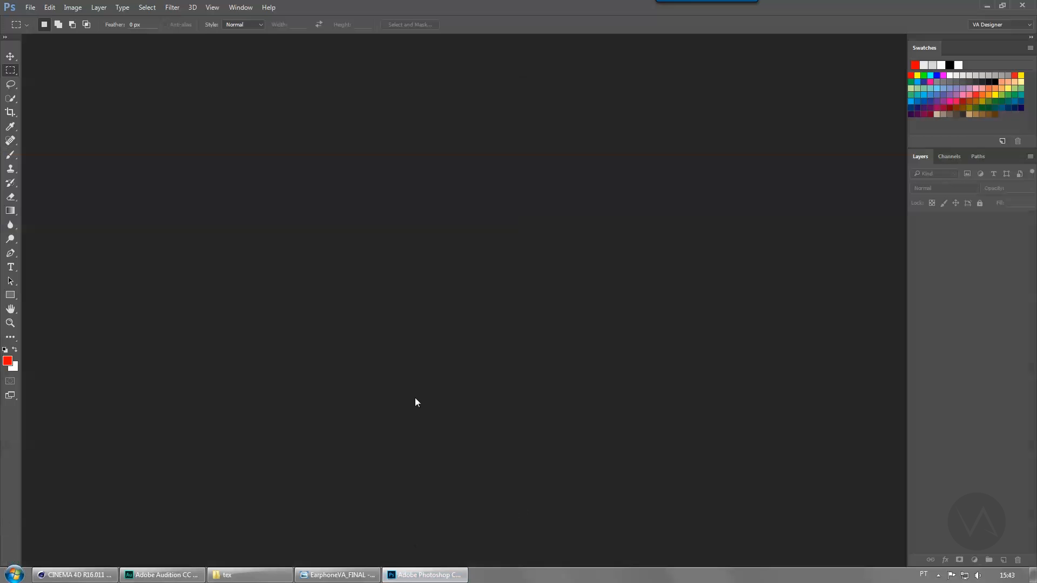
Step: Open the EarphoneVA_3D_render1 image from the Tutorial EarPhone VA folder
{"action": "double_click", "coordinate": [415, 388]}
{"action": "left_click", "coordinate": [451, 160]}
{"action": "double_click", "coordinate": [556, 167]}
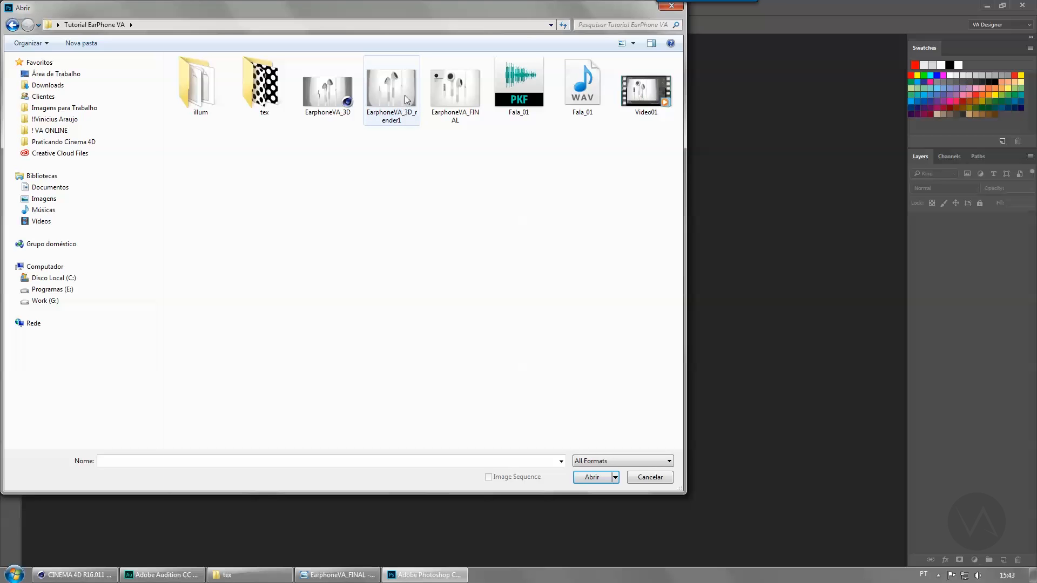
{"action": "left_click", "coordinate": [404, 95]}
{"action": "left_click", "coordinate": [591, 477]}
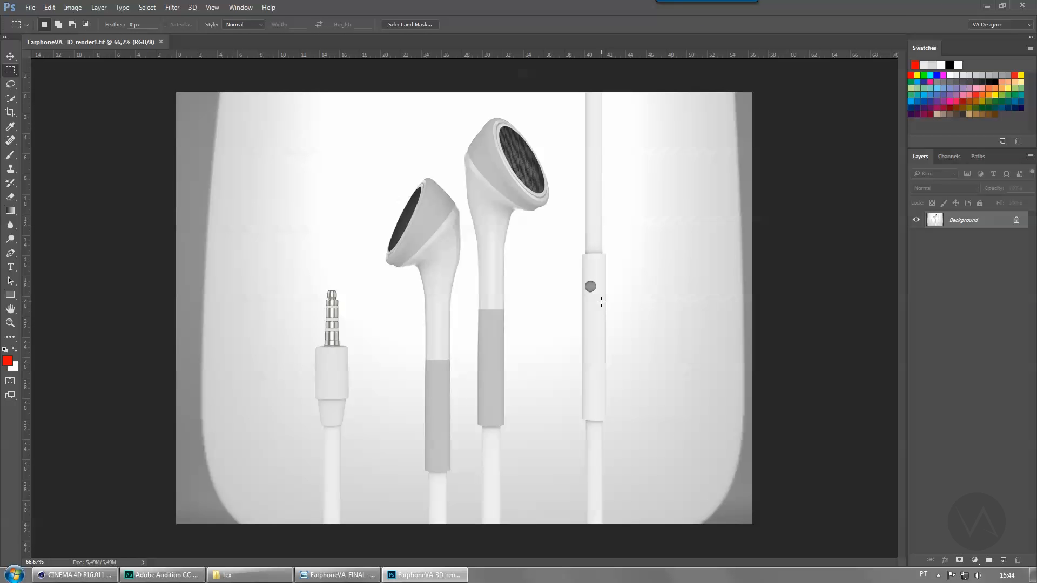
Step: Duplicate the Background layer of the earphone render
{"action": "key", "text": "ctrl+plus"}
{"action": "key", "text": "v"}
{"action": "left_click_drag", "start_coordinate": [560, 264], "coordinate": [541, 299]}
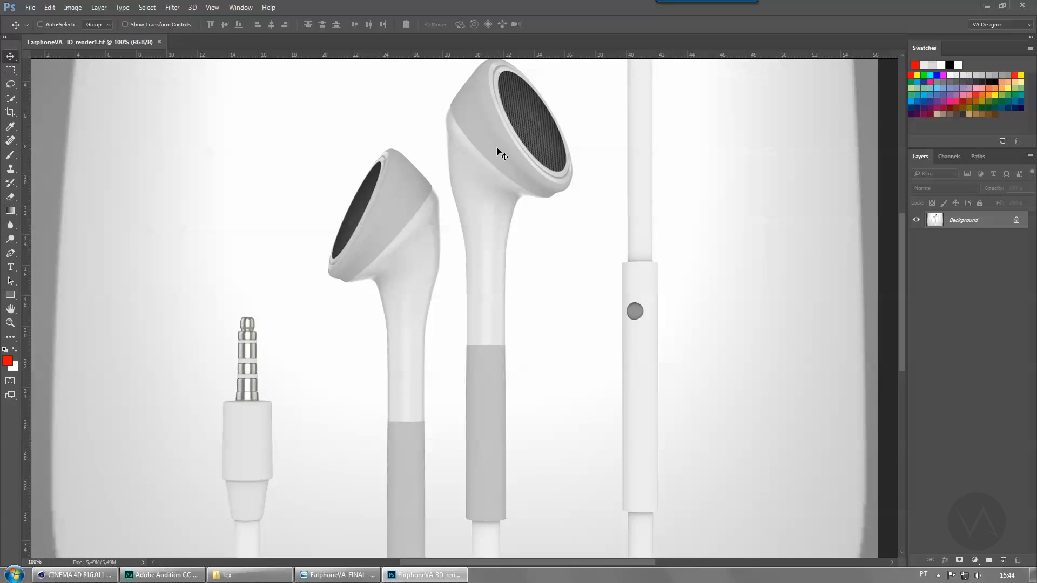
{"action": "scroll", "coordinate": [502, 156], "scroll_direction": "up", "scroll_amount": 2}
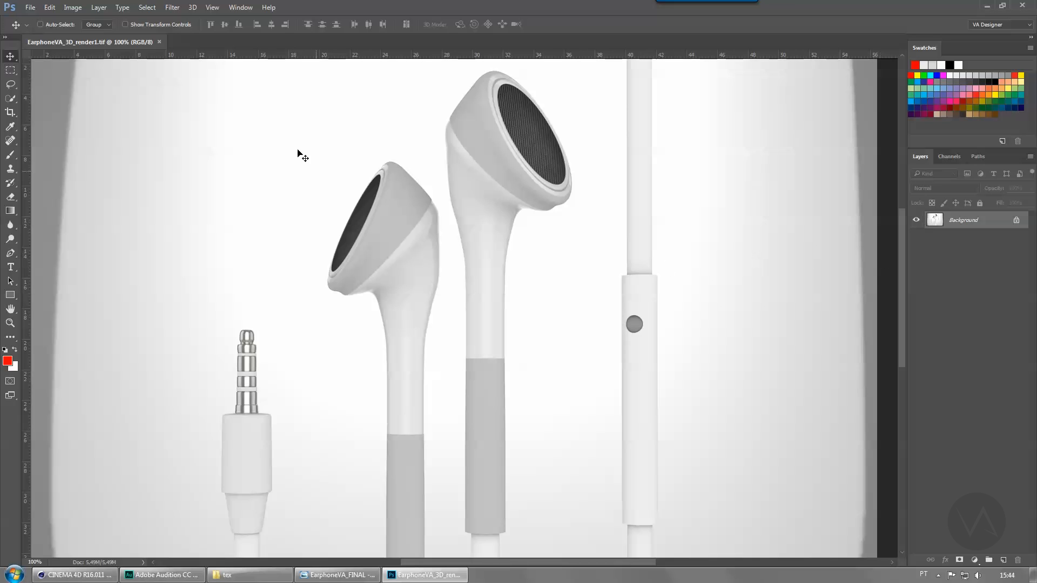
{"action": "left_click_drag", "start_coordinate": [988, 221], "coordinate": [1003, 560]}
Step: Apply Levels to the Background copy with a black input level of 44 and a midtone value of 1.17
{"action": "key", "text": "ctrl+l"}
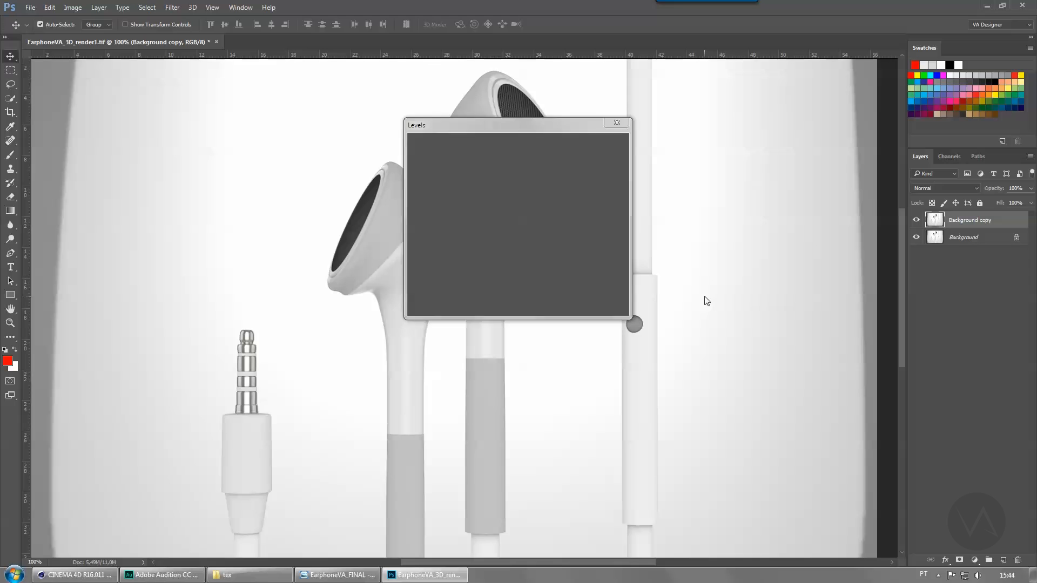
{"action": "left_click_drag", "start_coordinate": [534, 134], "coordinate": [766, 134]}
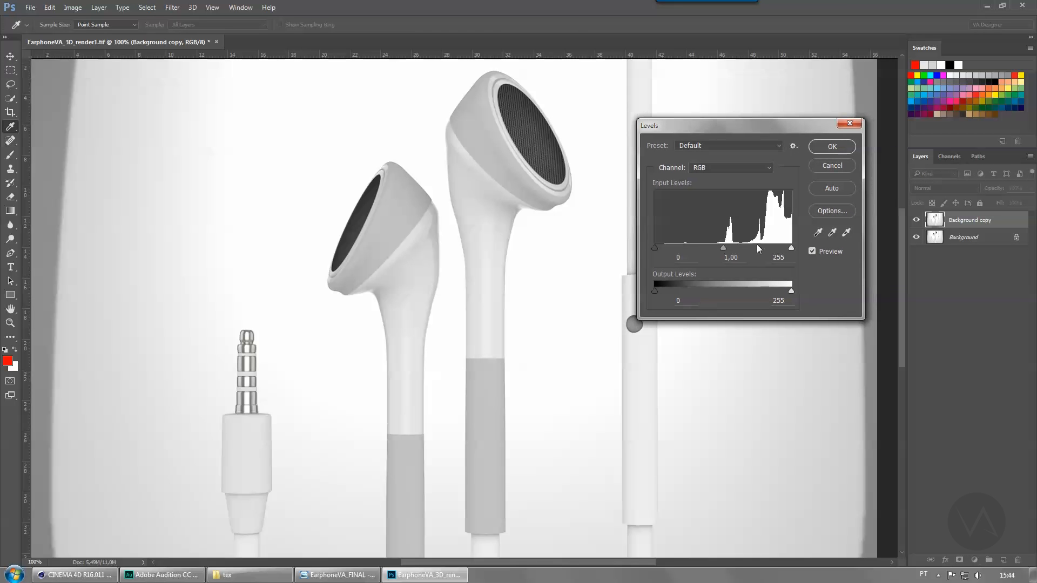
{"action": "left_click_drag", "start_coordinate": [723, 246], "coordinate": [718, 247]}
{"action": "left_click_drag", "start_coordinate": [655, 248], "coordinate": [728, 252]}
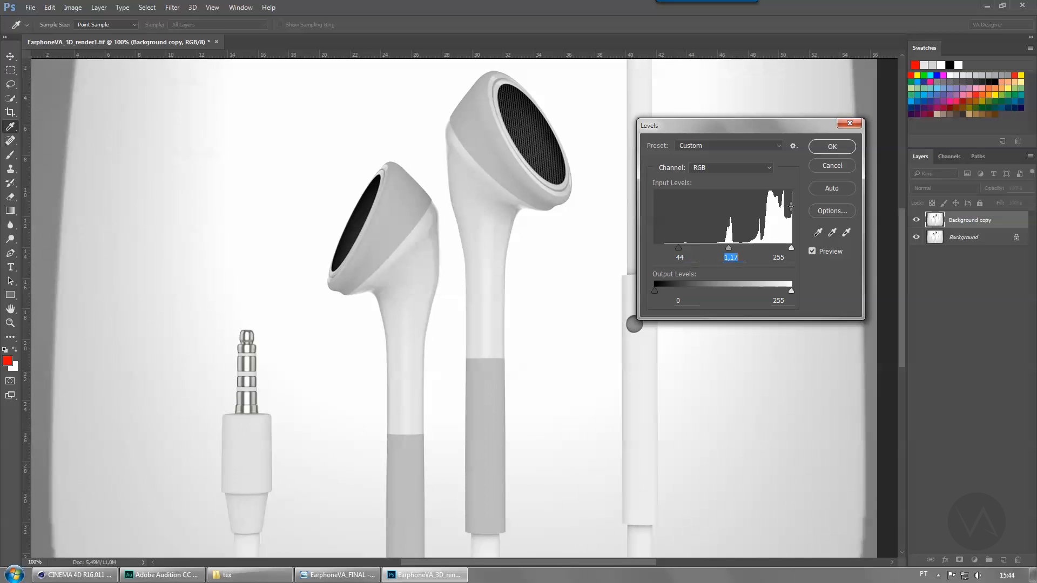
{"action": "left_click", "coordinate": [838, 150]}
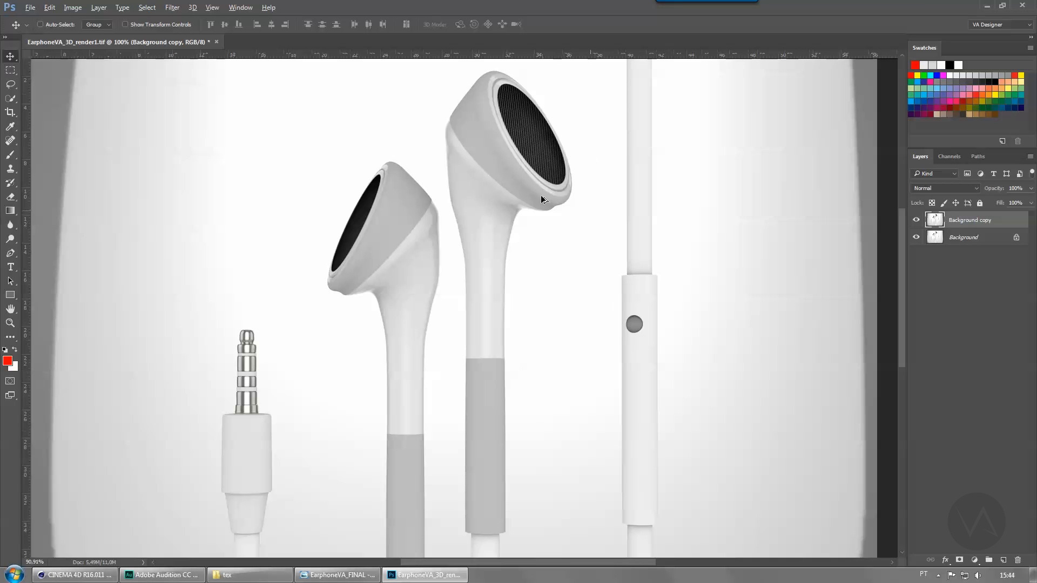
Step: Choose a soft round brush and add a new empty layer above the Background copy
{"action": "scroll", "coordinate": [534, 159], "scroll_direction": "down", "scroll_amount": 2, "text": "alt"}
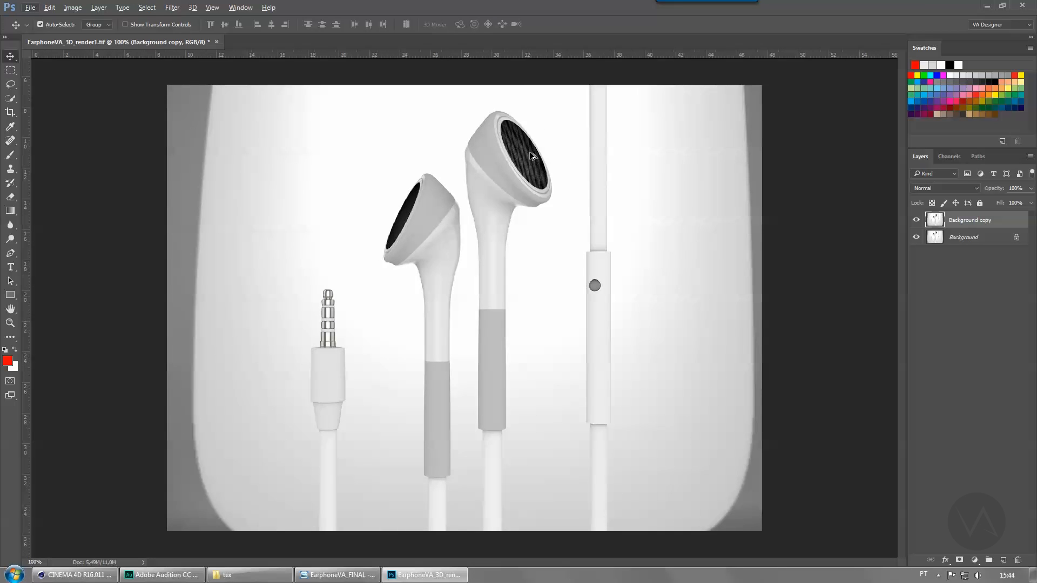
{"action": "scroll", "coordinate": [534, 160], "scroll_direction": "up", "scroll_amount": 2, "text": "alt"}
{"action": "mouse_move", "coordinate": [601, 127]}
{"action": "left_mouse_down"}
{"action": "mouse_move", "coordinate": [584, 197]}
{"action": "mouse_move", "coordinate": [446, 261]}
{"action": "mouse_move", "coordinate": [605, 191]}
{"action": "left_mouse_up"}
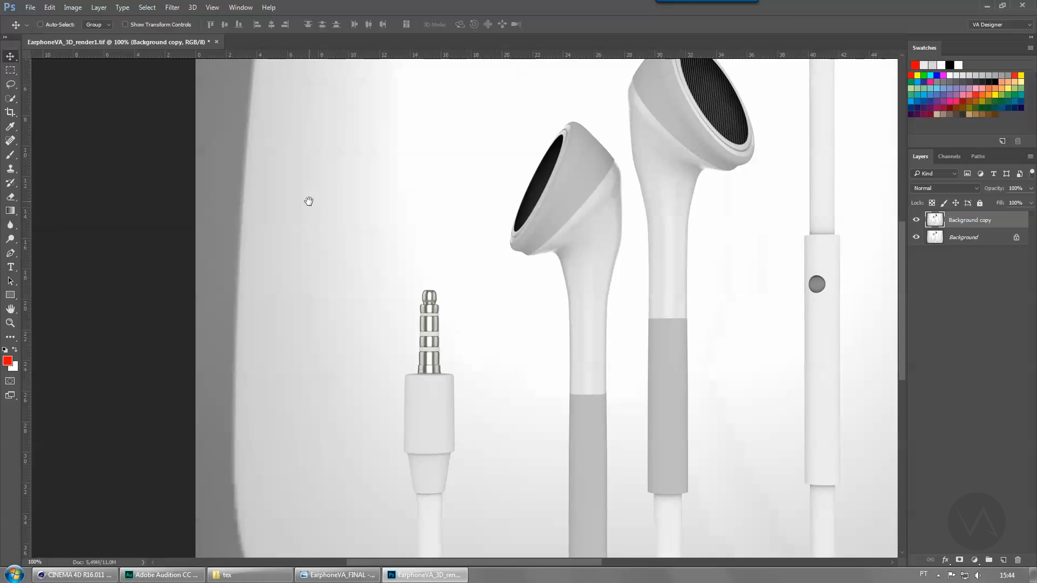
{"action": "key", "text": "b"}
{"action": "left_click_drag", "start_coordinate": [511, 205], "coordinate": [345, 217]}
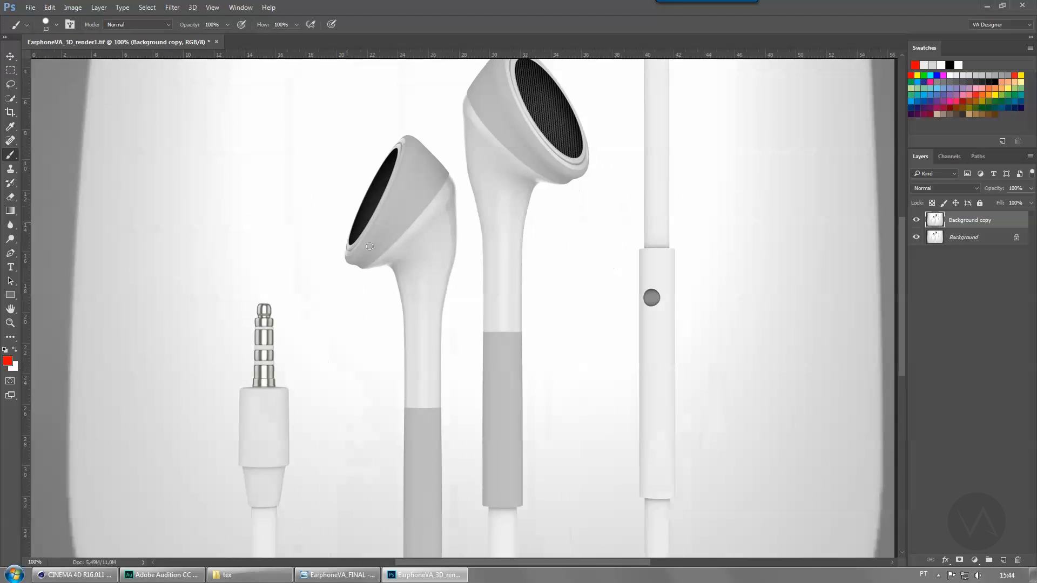
{"action": "scroll", "coordinate": [373, 227], "scroll_direction": "down", "scroll_amount": 4, "text": "alt"}
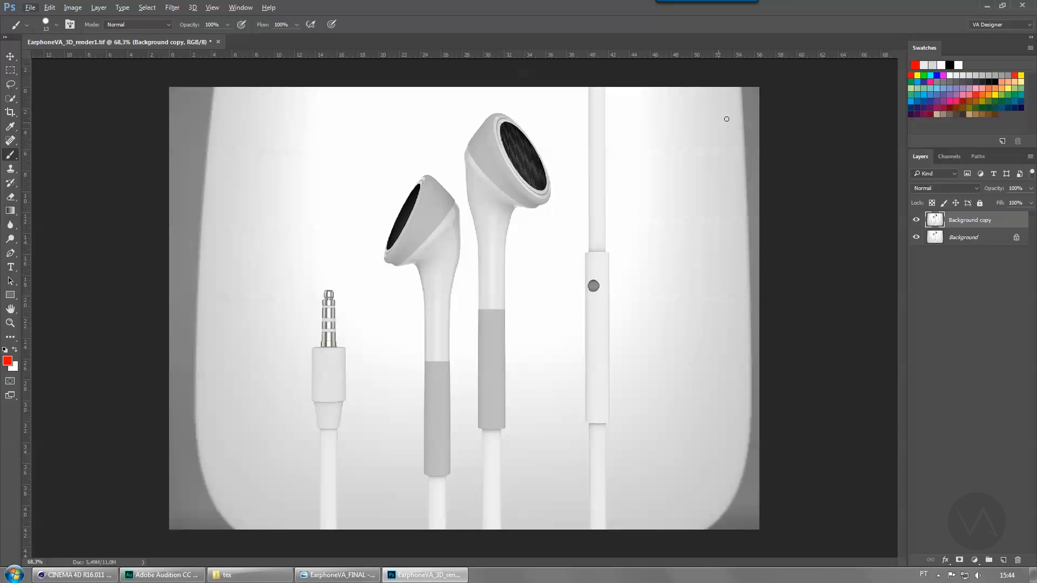
{"action": "right_click", "coordinate": [314, 236]}
{"action": "double_click", "coordinate": [373, 331]}
{"action": "left_click", "coordinate": [1002, 560]}
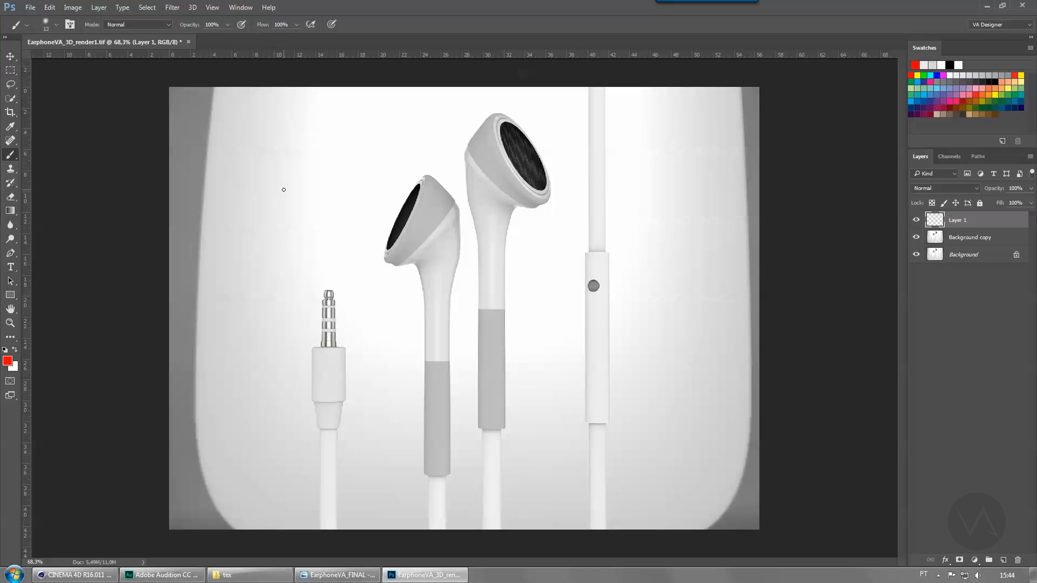
Step: Enlarge the brush to 300 px and paint over the dark left border of the backdrop with a light grey sampled beside it
{"action": "key", "text": "bracketright"}
{"action": "key", "text": "bracketright"}
{"action": "key", "text": "bracketright"}
{"action": "key", "text": "bracketright"}
{"action": "key", "text": "bracketright"}
{"action": "key", "text": "bracketright"}
{"action": "key", "text": "bracketright"}
{"action": "key", "text": "bracketright"}
{"action": "key", "text": "bracketright"}
{"action": "key", "text": "bracketright"}
{"action": "key", "text": "bracketright"}
{"action": "key", "text": "bracketright"}
{"action": "key", "text": "bracketright"}
{"action": "key", "text": "bracketright"}
{"action": "key", "text": "bracketright"}
{"action": "left_click", "coordinate": [232, 140], "text": "alt"}
{"action": "mouse_move", "coordinate": [205, 121]}
{"action": "left_mouse_down"}
{"action": "mouse_move", "coordinate": [179, 162]}
{"action": "mouse_move", "coordinate": [132, 292]}
{"action": "mouse_move", "coordinate": [162, 486]}
{"action": "mouse_move", "coordinate": [205, 541]}
{"action": "left_mouse_up"}
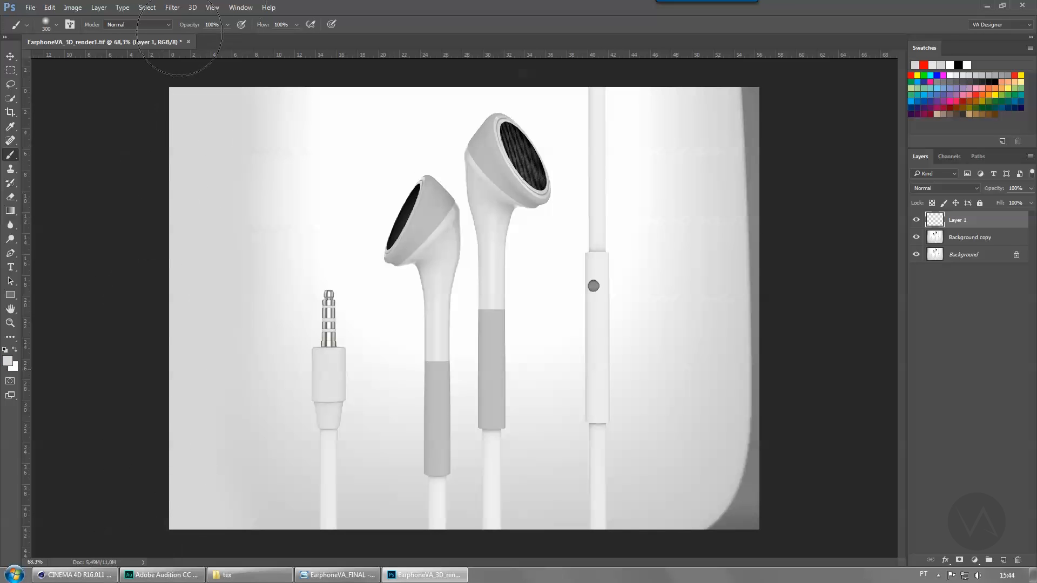
Step: Paint over the dark right border and lower-right corner of the backdrop with light greys sampled next to them
{"action": "left_click", "coordinate": [723, 484], "text": "alt"}
{"action": "mouse_move", "coordinate": [720, 508]}
{"action": "left_mouse_down"}
{"action": "mouse_move", "coordinate": [752, 493]}
{"action": "mouse_move", "coordinate": [794, 430]}
{"action": "mouse_move", "coordinate": [752, 394]}
{"action": "mouse_move", "coordinate": [791, 231]}
{"action": "mouse_move", "coordinate": [785, 210]}
{"action": "left_mouse_up"}
{"action": "left_click", "coordinate": [720, 331], "text": "alt"}
{"action": "mouse_move", "coordinate": [745, 255]}
{"action": "left_mouse_down"}
{"action": "mouse_move", "coordinate": [766, 135]}
{"action": "mouse_move", "coordinate": [763, 53]}
{"action": "left_mouse_up"}
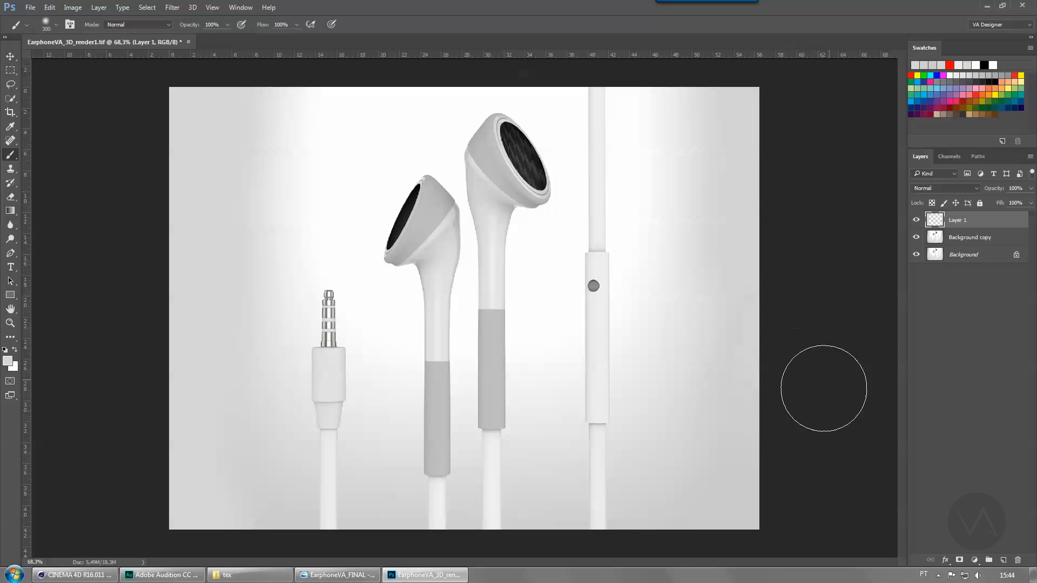
Step: Add the text EarPhone in the empty backdrop area to the left of the earbuds
{"action": "key", "text": "v"}
{"action": "key", "text": "ctrl+plus"}
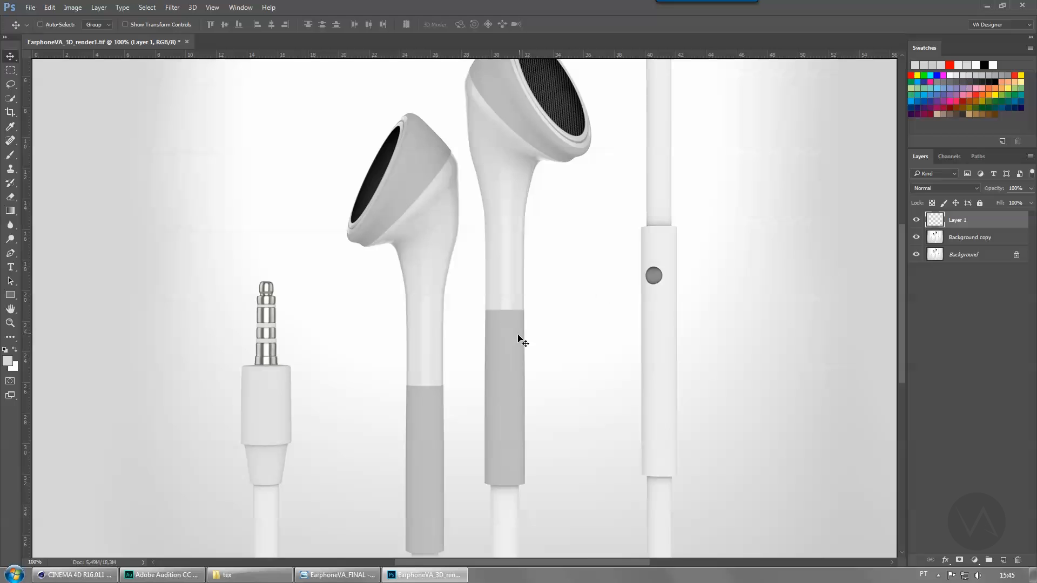
{"action": "scroll", "coordinate": [513, 329], "scroll_direction": "up", "scroll_amount": 3}
{"action": "key", "text": "t"}
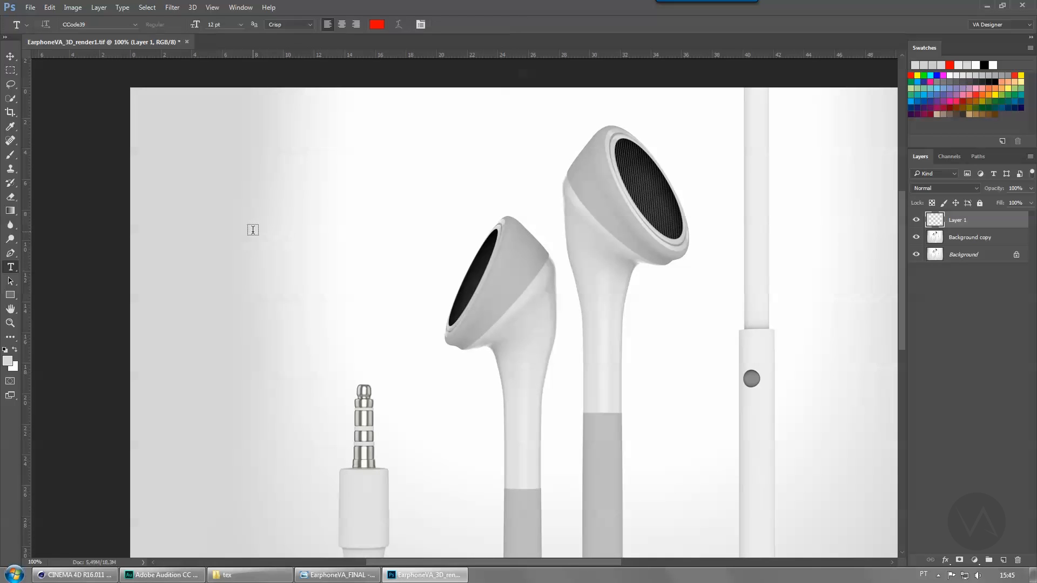
{"action": "left_click", "coordinate": [251, 231]}
{"action": "type", "text": "*1234567"}
{"action": "left_click", "coordinate": [11, 56]}
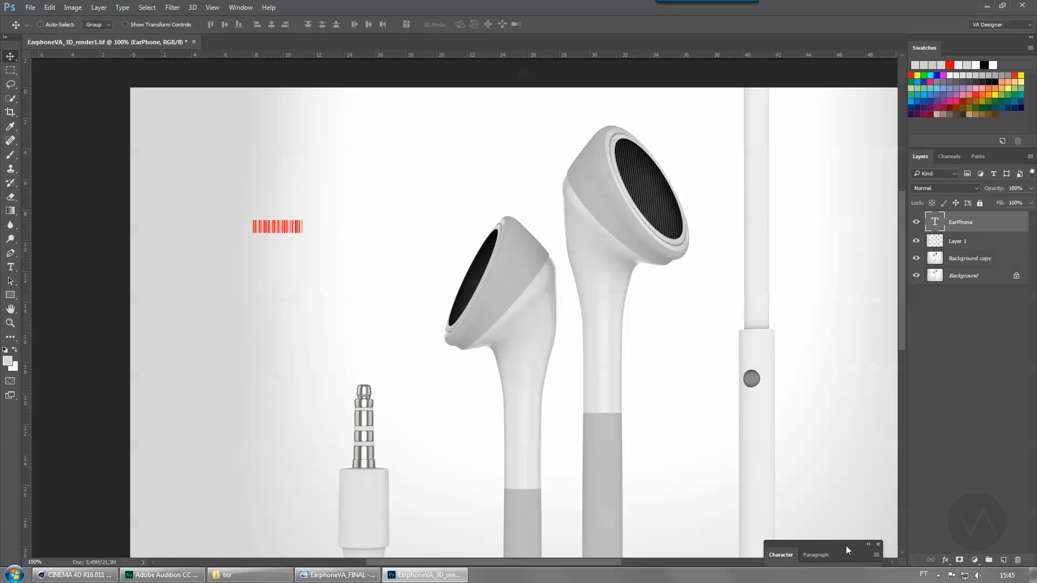
Step: Set the EarPhone text in Helvetica Neue LT Com 35 Thin
{"action": "left_click", "coordinate": [846, 549]}
{"action": "left_click", "coordinate": [677, 302]}
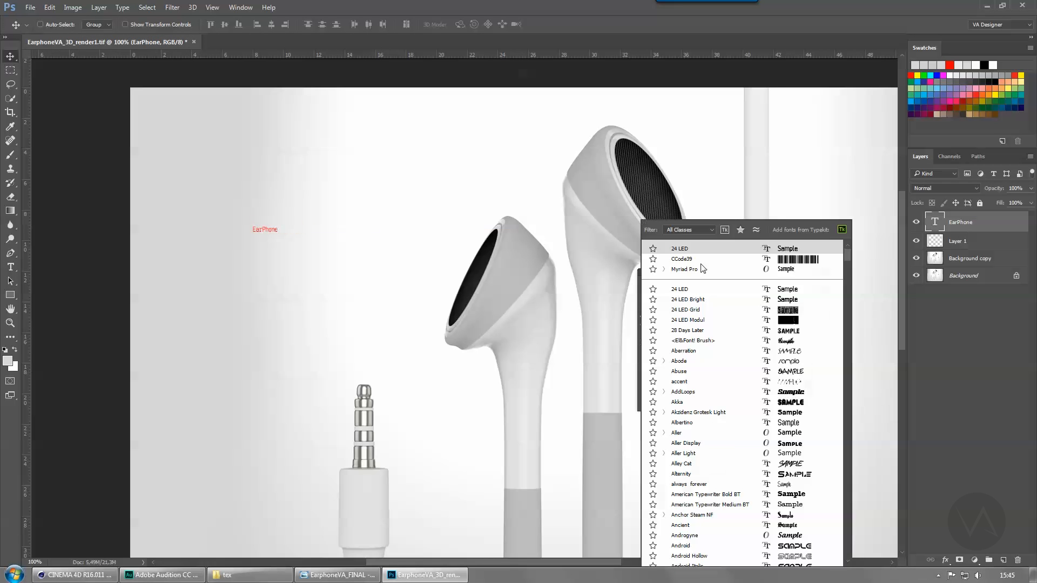
{"action": "left_click", "coordinate": [717, 319]}
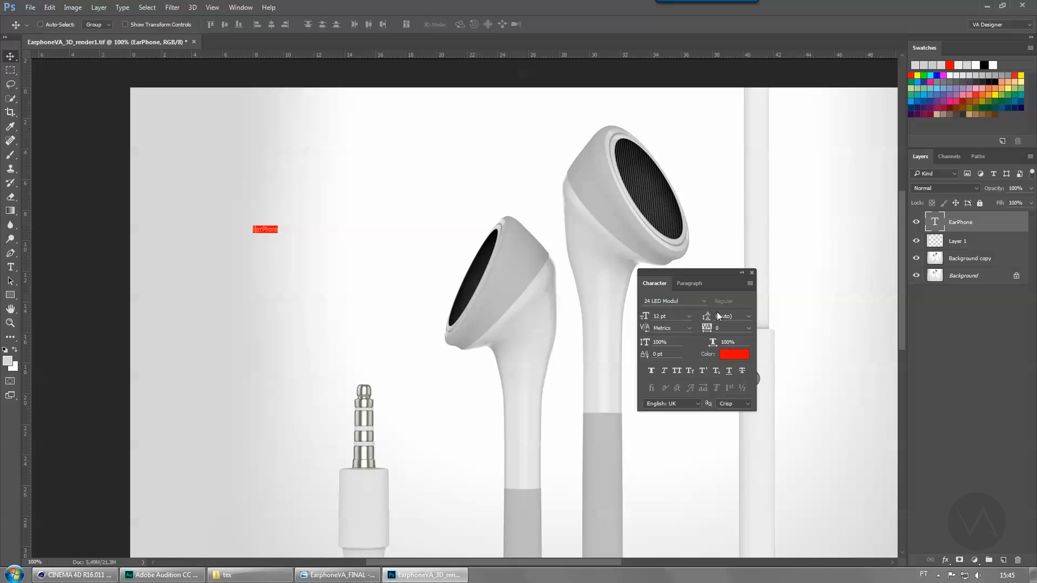
{"action": "left_click", "coordinate": [684, 305]}
{"action": "type", "text": "h"}
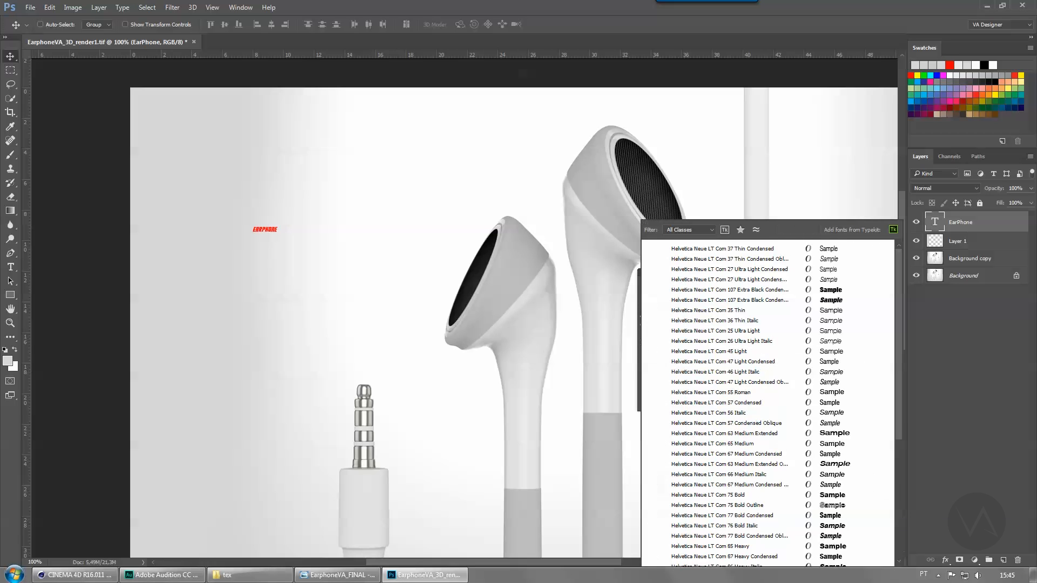
{"action": "left_click", "coordinate": [735, 310]}
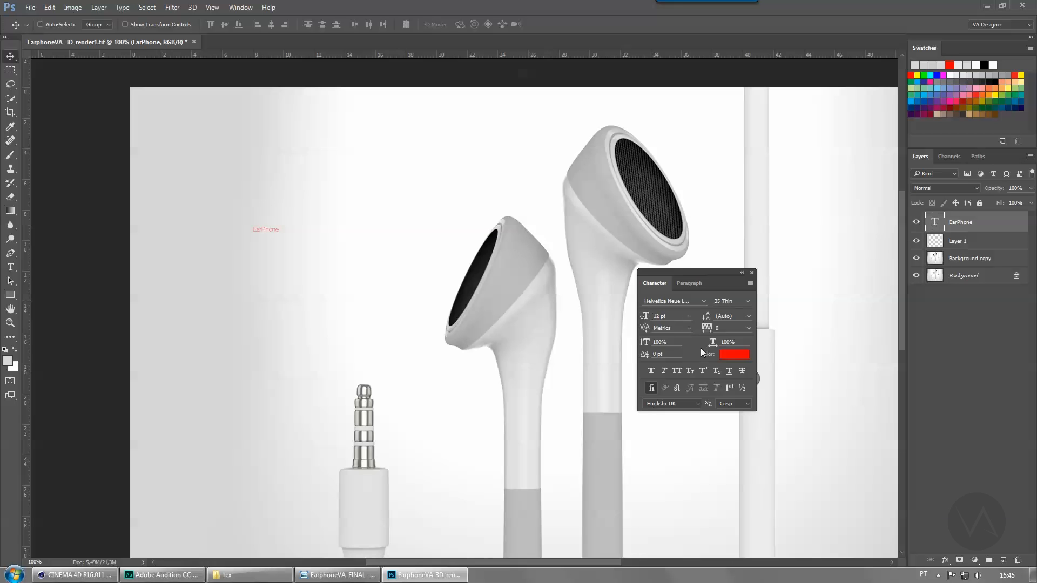
Step: Colour the EarPhone text grey 979797 and set its size to 60 pt
{"action": "left_click", "coordinate": [734, 353]}
{"action": "left_click", "coordinate": [495, 166]}
{"action": "left_click", "coordinate": [483, 272]}
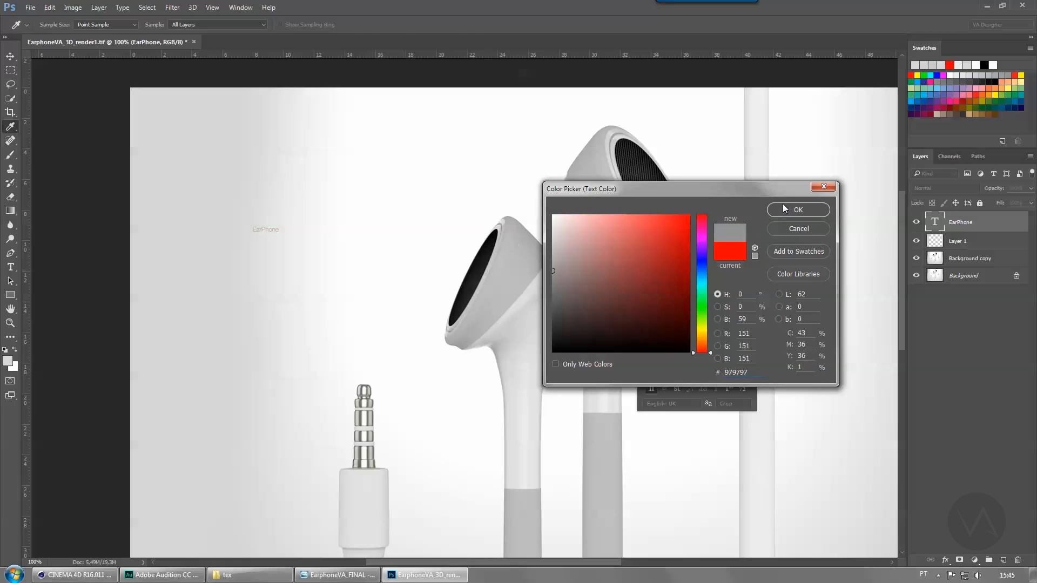
{"action": "left_click", "coordinate": [783, 208]}
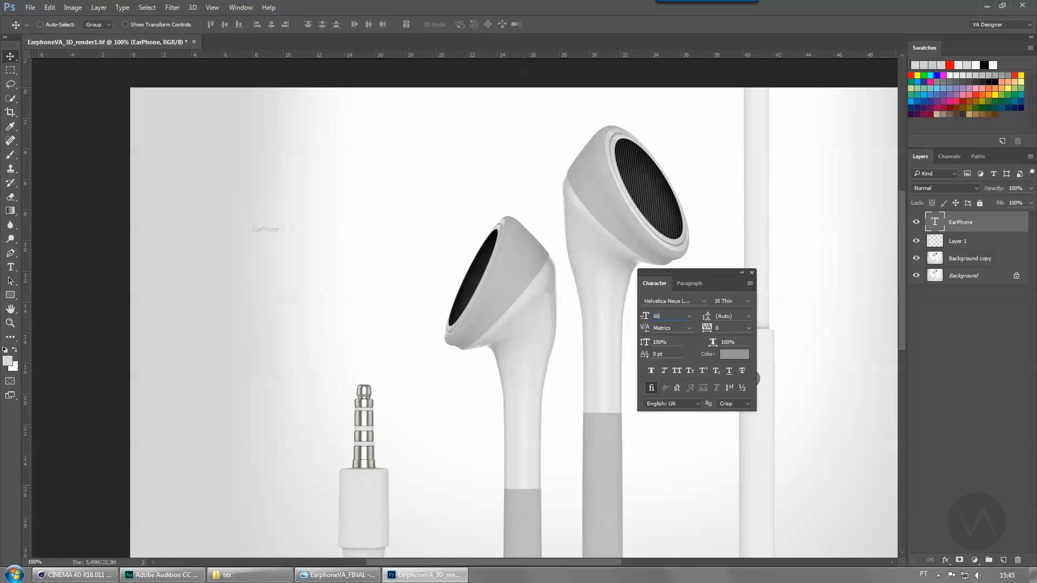
{"action": "key", "text": "Return"}
Step: Reposition the title between the left image edge and the earbuds, and change its wording to earPhone
{"action": "left_click_drag", "start_coordinate": [296, 222], "coordinate": [271, 247]}
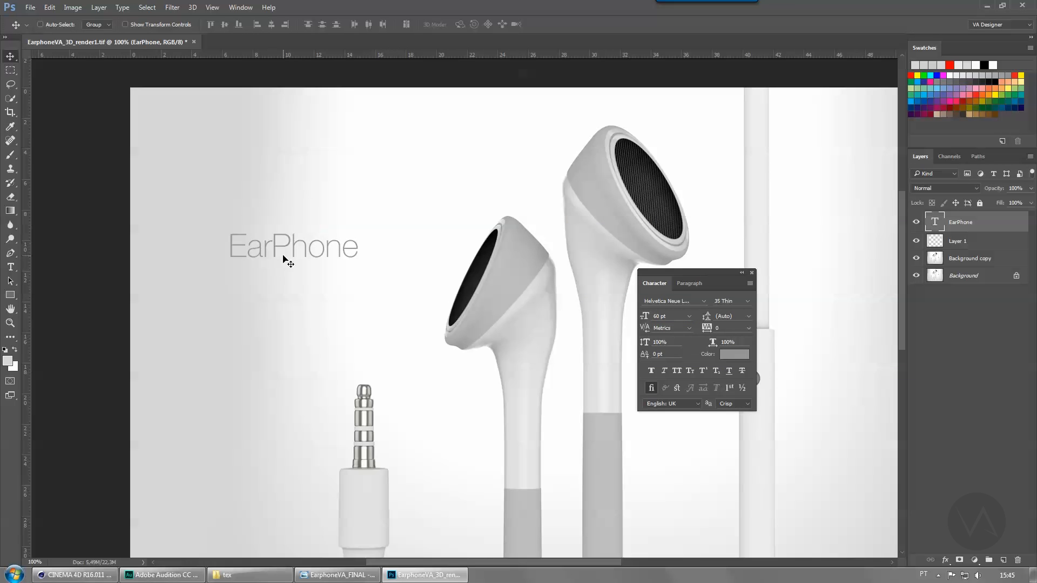
{"action": "key", "text": "t"}
{"action": "double_click", "coordinate": [270, 239]}
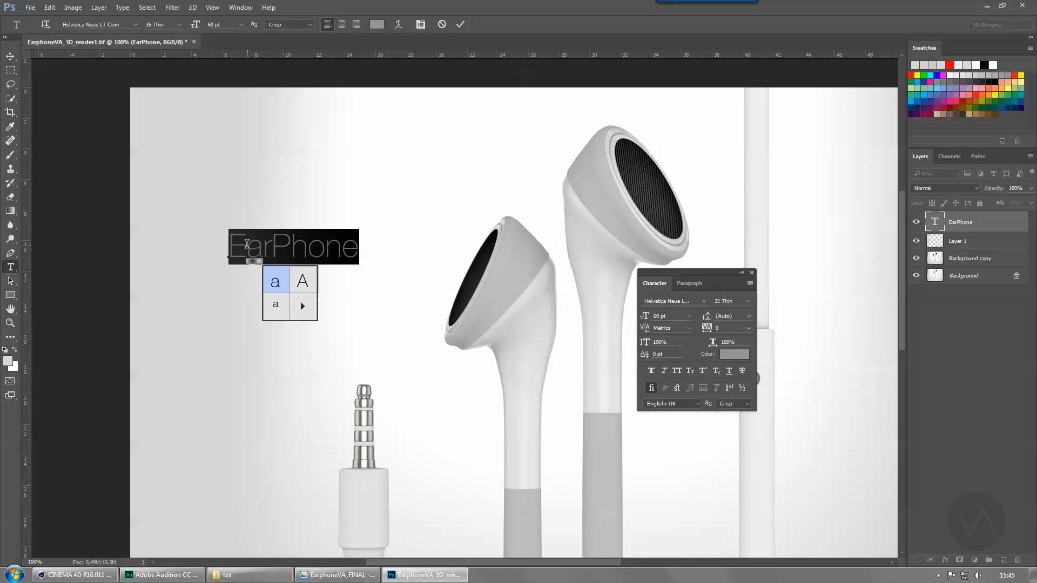
{"action": "left_click", "coordinate": [277, 242]}
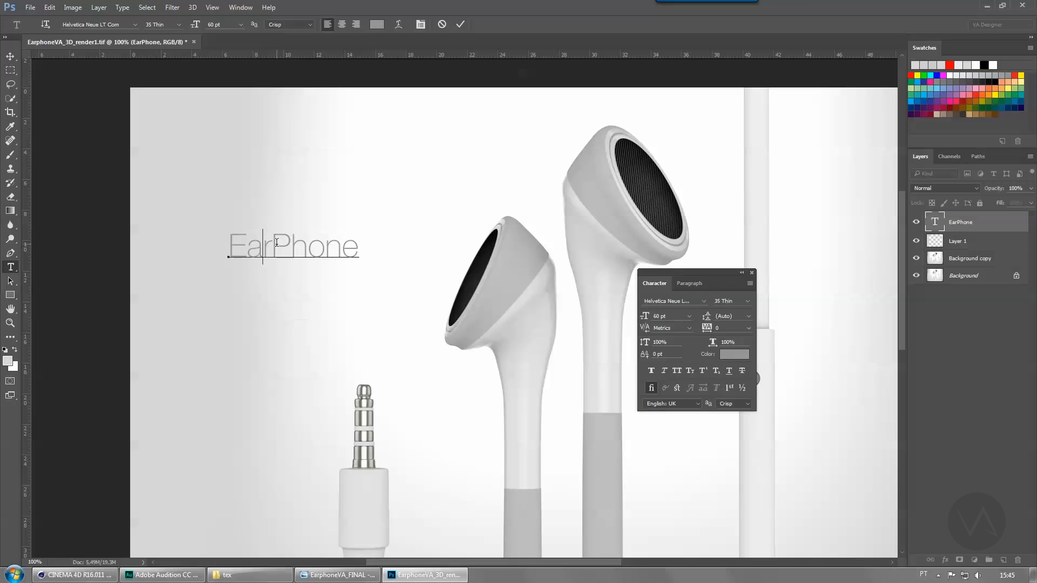
{"action": "key", "text": "Delete"}
{"action": "type", "text": "e"}
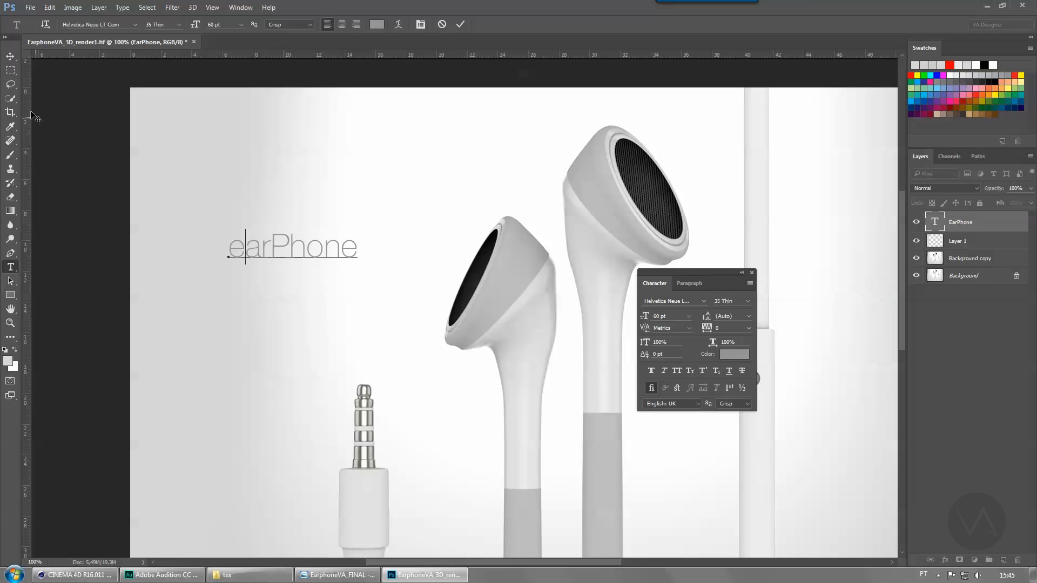
{"action": "left_click", "coordinate": [11, 56]}
Step: Copy the whole round VA logo image from the desktop folder and close that file
{"action": "key", "text": "ctrl+o"}
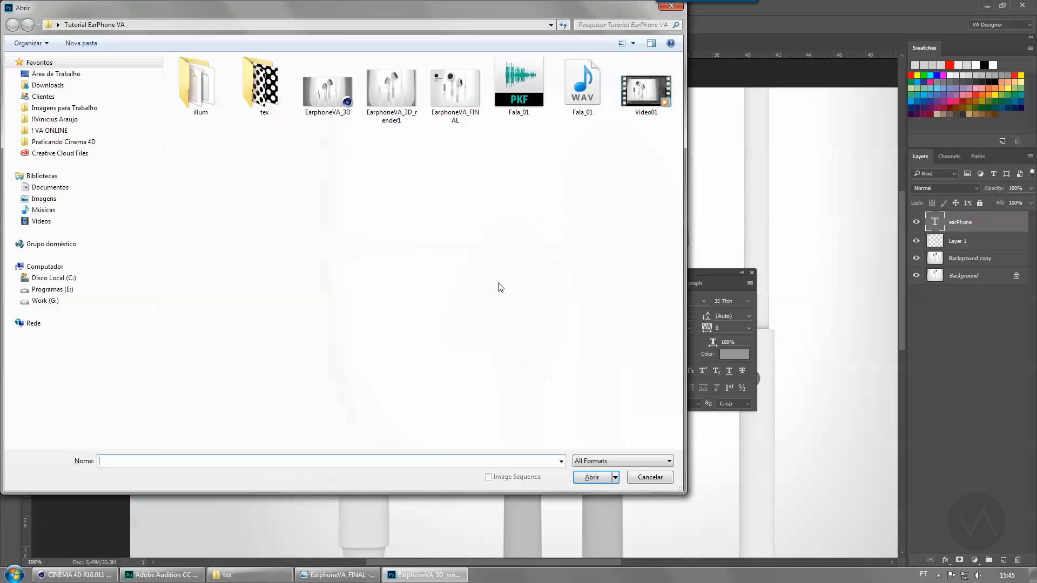
{"action": "left_click", "coordinate": [95, 74]}
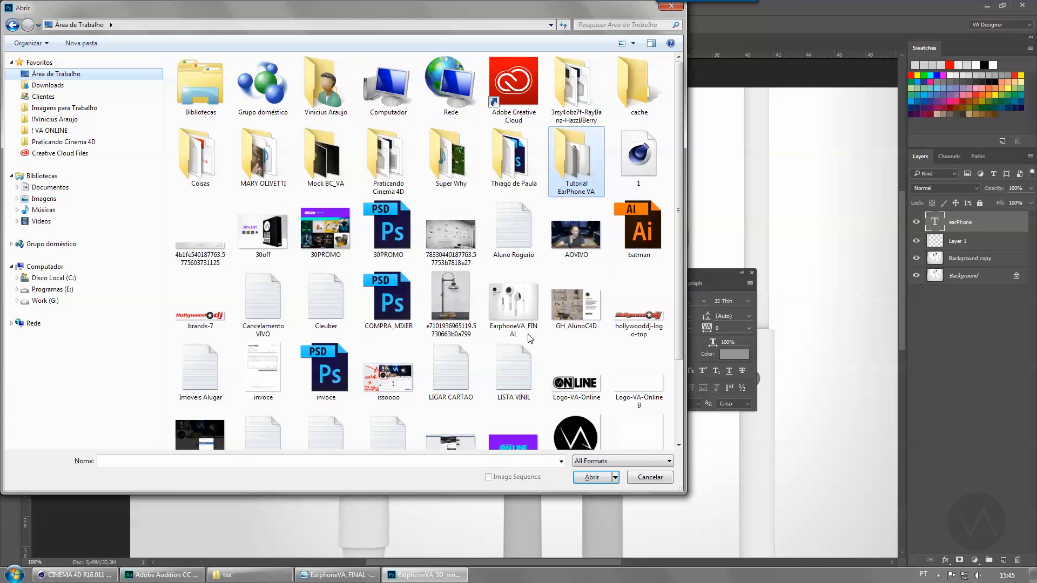
{"action": "double_click", "coordinate": [624, 423]}
{"action": "key", "text": "ctrl+a"}
{"action": "key", "text": "ctrl+w"}
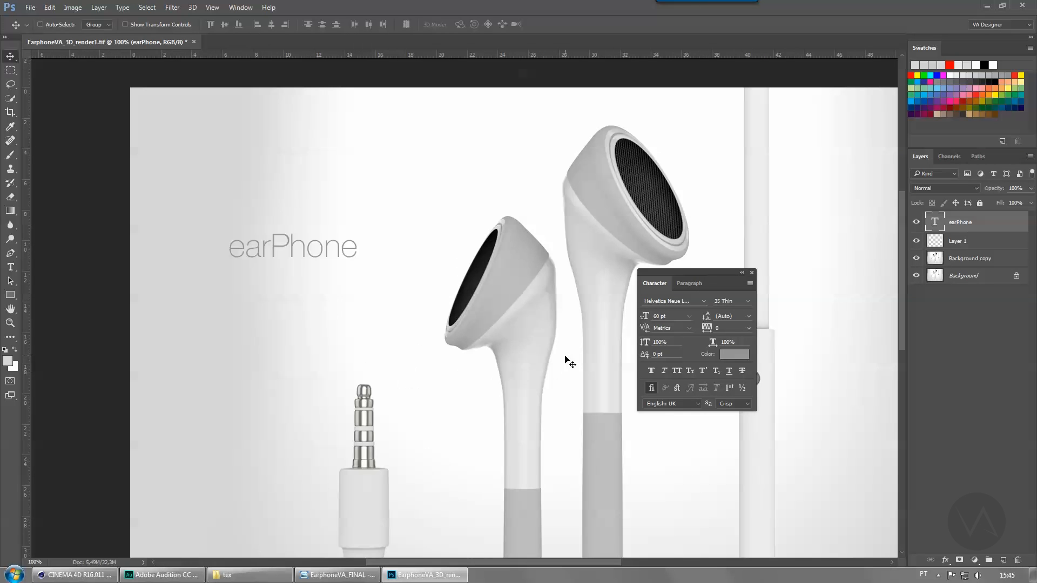
Step: Paste the VA logo into the earphone render and set its layer opacity to 20%
{"action": "key", "text": "ctrl"}
{"action": "key", "text": "ctrl+v"}
{"action": "key", "text": "2"}
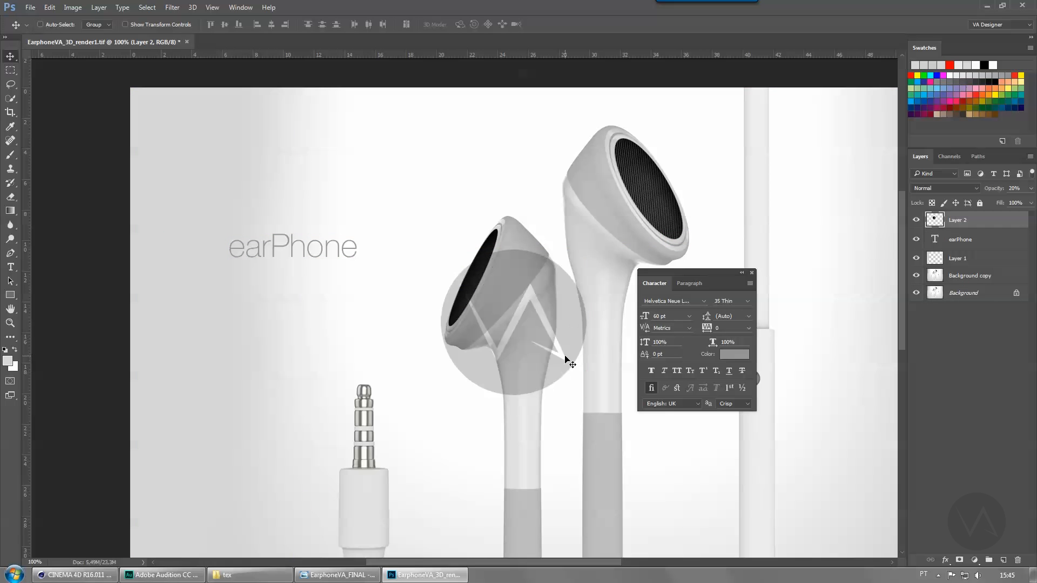
Step: Scale the VA logo down to about the height of the title's letters and place it just after the word earPhone
{"action": "key", "text": "ctrl+t"}
{"action": "left_click_drag", "start_coordinate": [590, 247], "coordinate": [342, 340], "text": "shift"}
{"action": "key", "text": "Return"}
Step: Select the logo and earPhone text layers together and lower the pair to just above the plug
{"action": "key", "text": "Down"}
{"action": "key", "text": "Down"}
{"action": "left_click", "coordinate": [1004, 240], "text": "shift"}
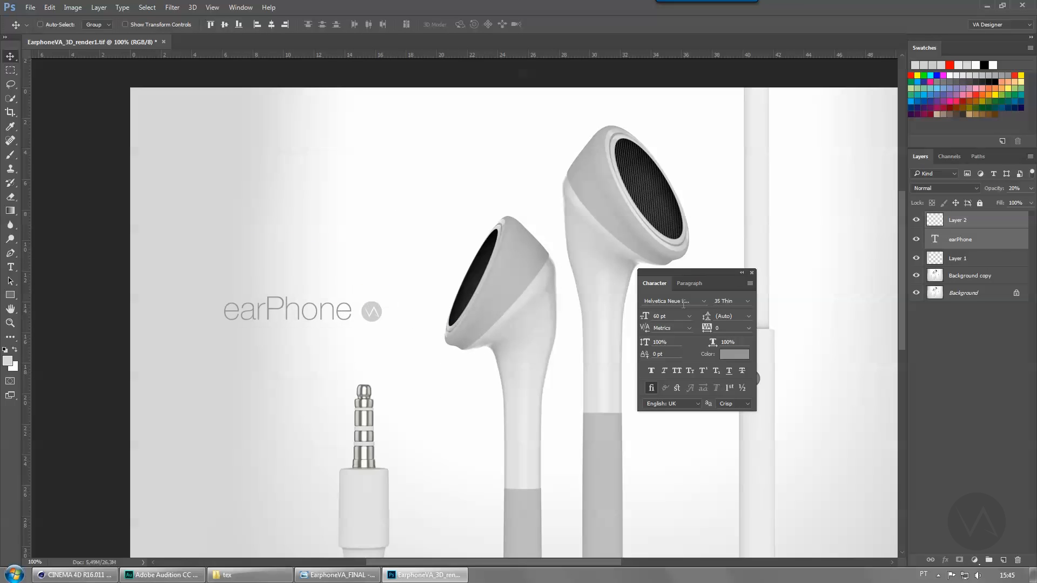
{"action": "left_click", "coordinate": [751, 273]}
{"action": "left_click_drag", "start_coordinate": [653, 324], "coordinate": [563, 286]}
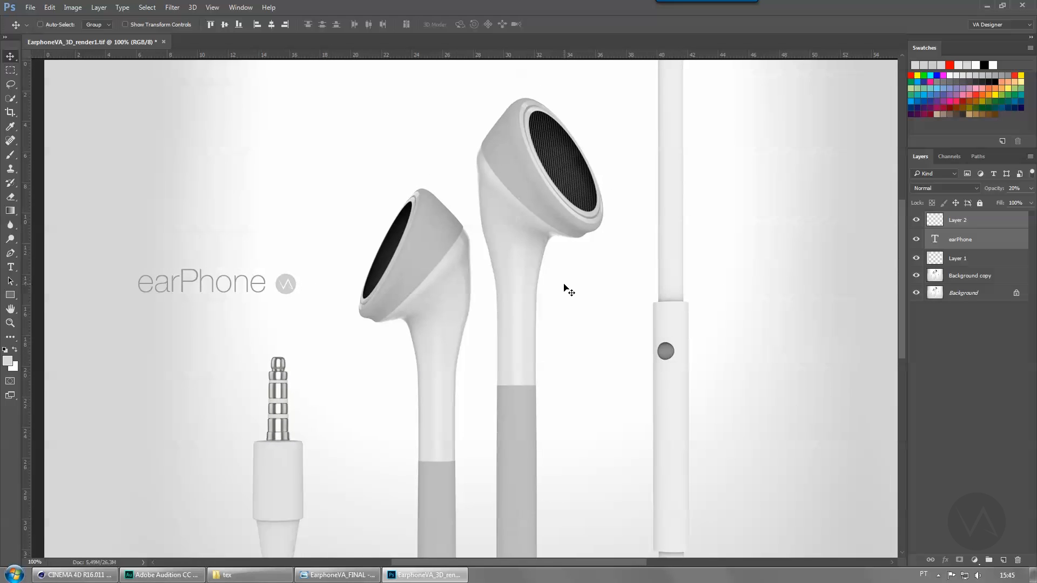